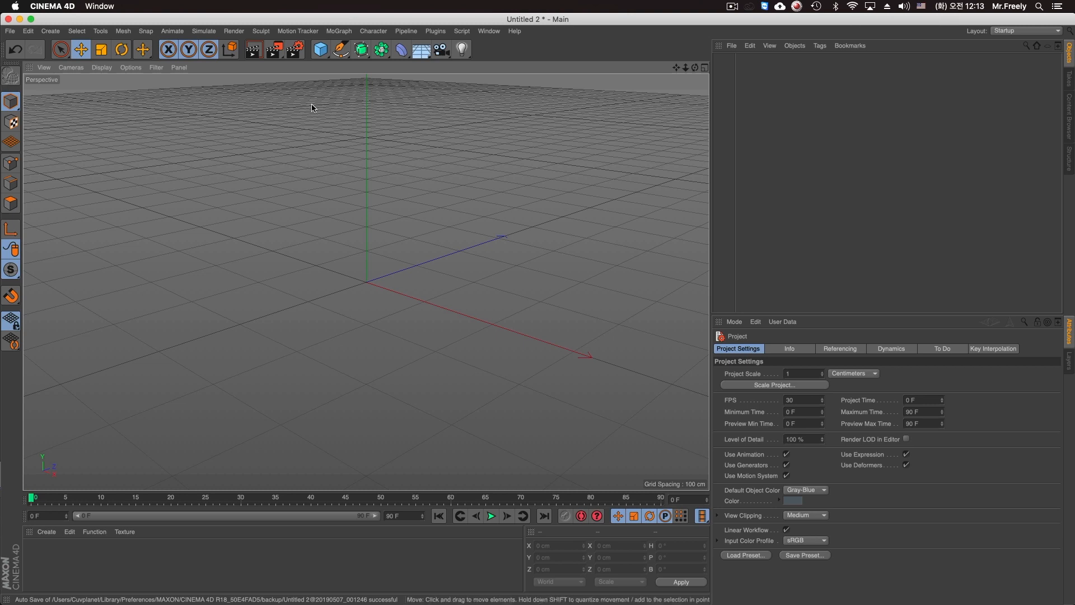
Set the render output size to 1920 x 1080 pixels in the render settings
click(295, 50)
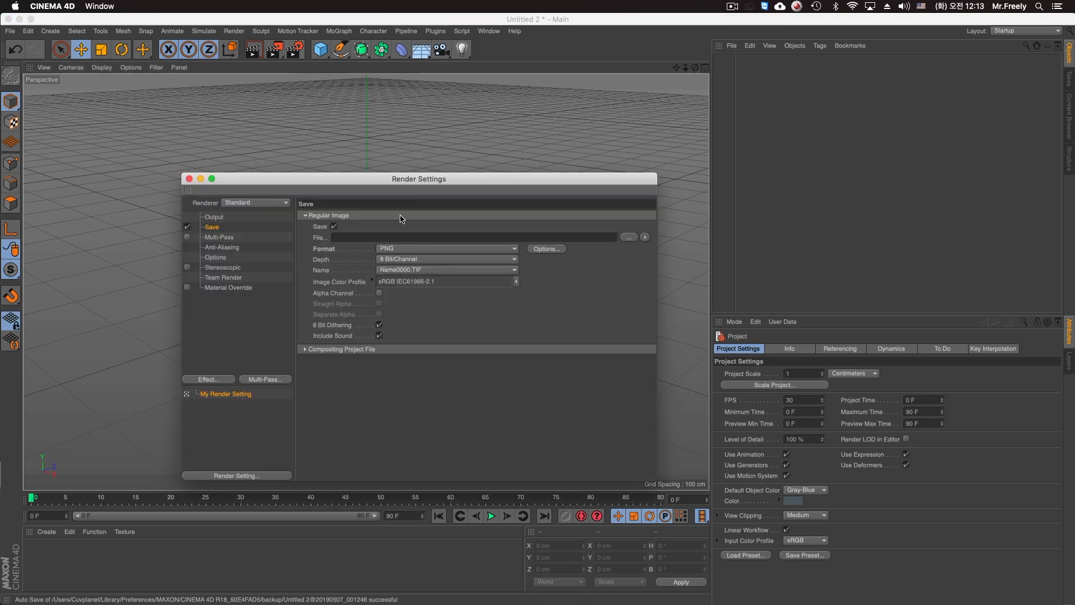
click(214, 218)
double_click(384, 226)
text(1920)
key(Tab)
text(1080)
key(Return)
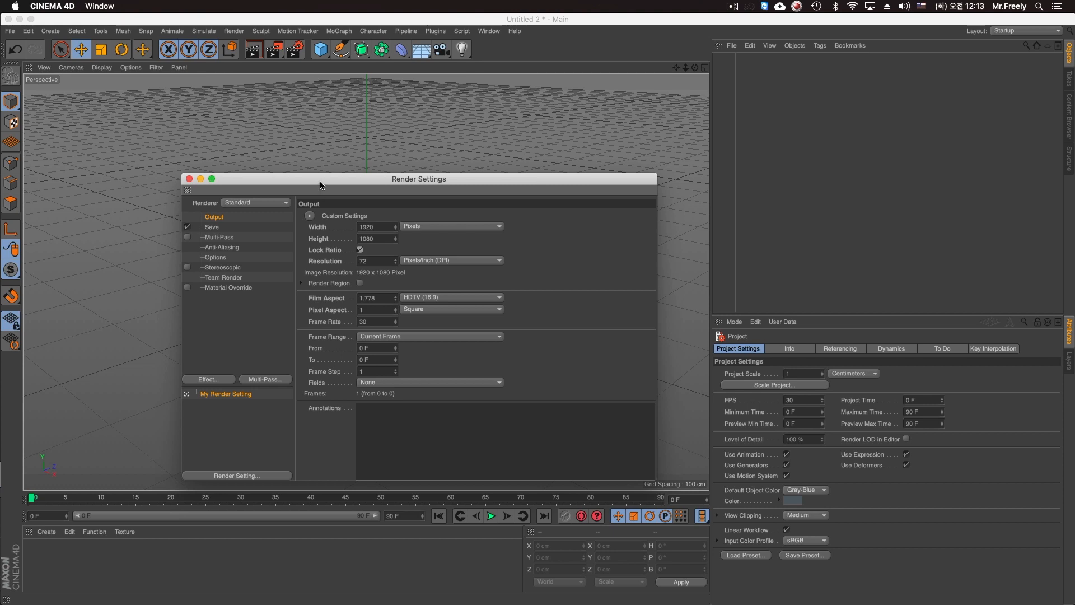
key(super+w)
Extend the timeline to 150 frames and stretch the preview range to the full length
double_click(401, 516)
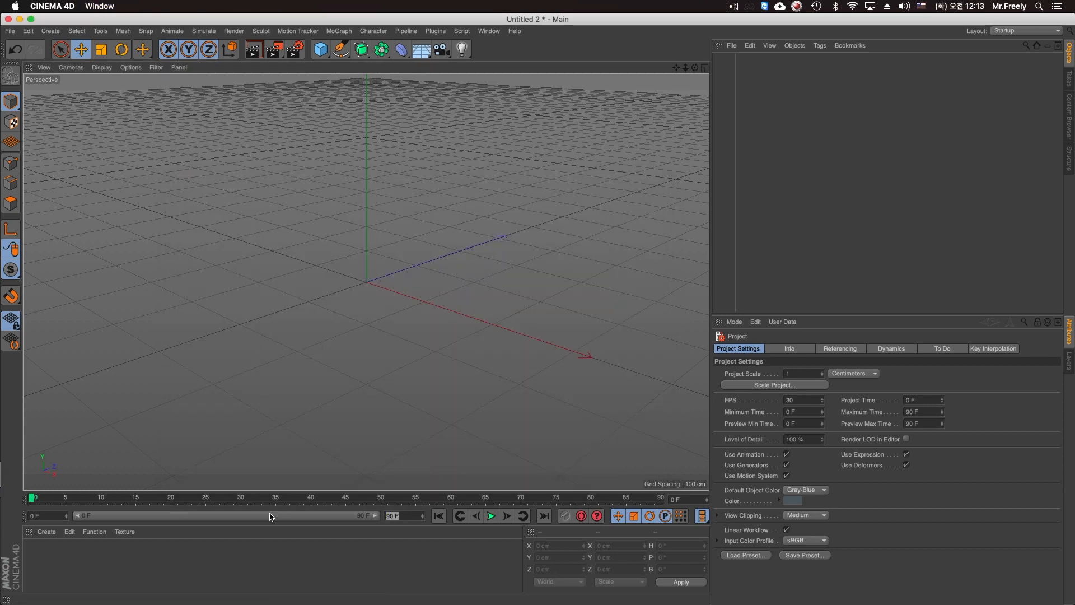
text(150)
key(Return)
drag(266, 518, 378, 516)
Save the project to the Desktop as Typo Animation
click(10, 31)
click(53, 177)
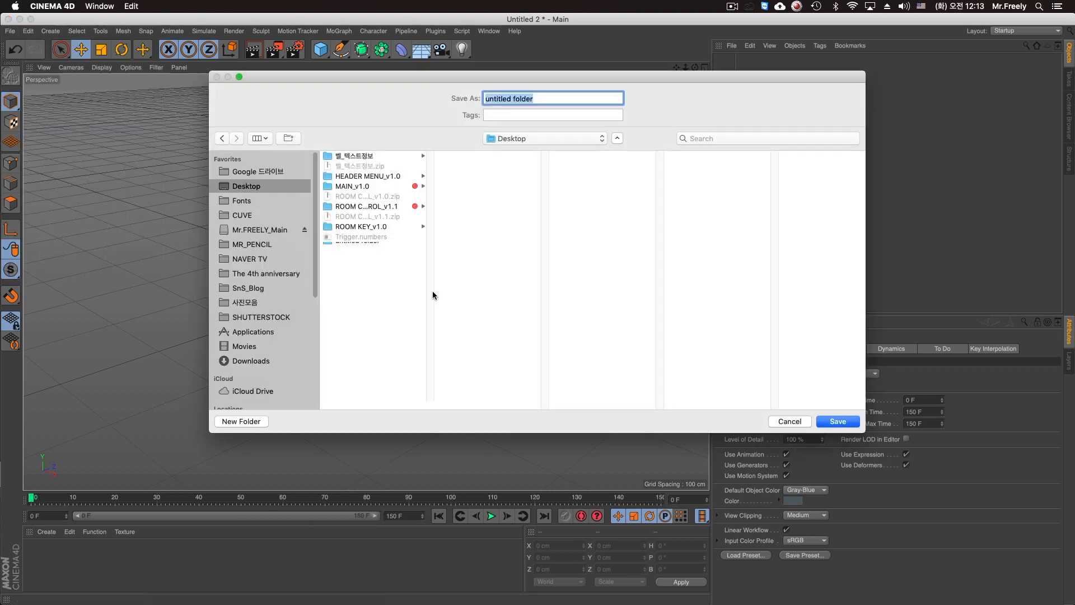
click(267, 229)
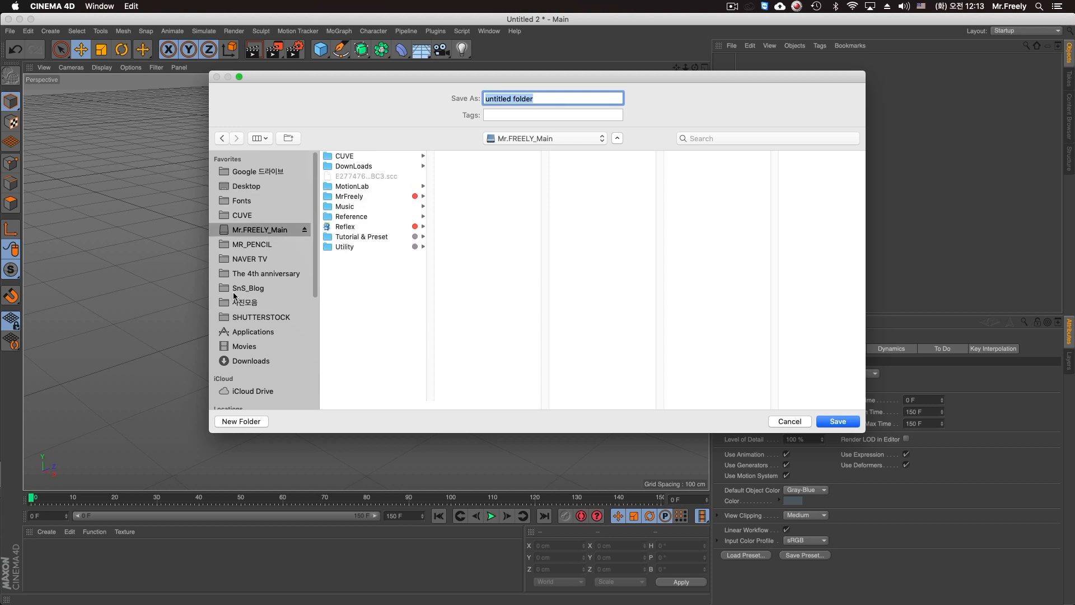
click(253, 185)
key(BackSpace)
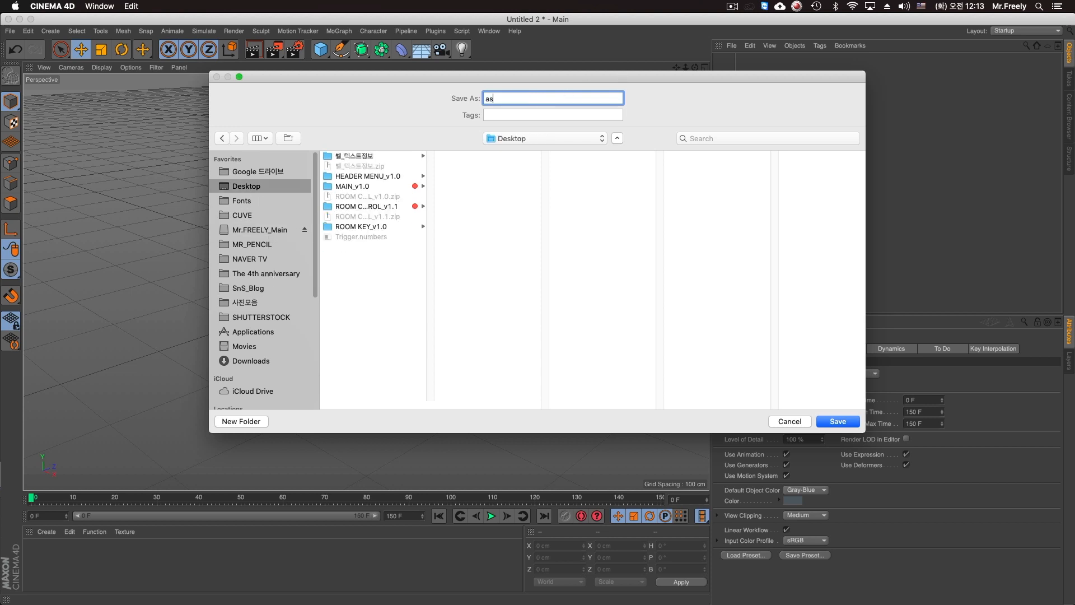
text(Typ0)
key(Return)
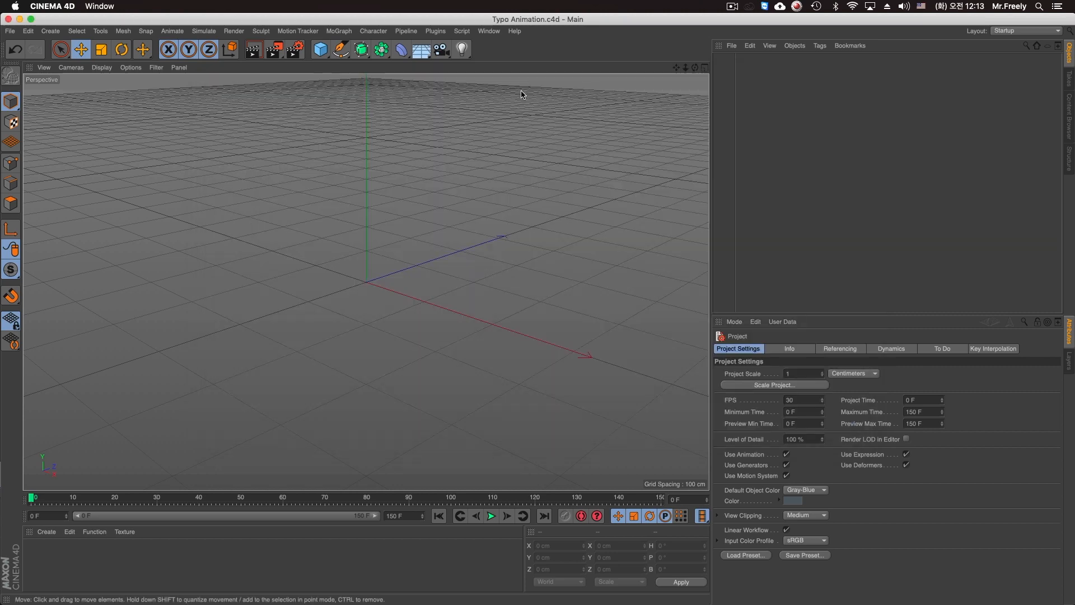
Add a MoText object to the scene and view the text from the front
drag(403, 49, 372, 219)
alt+drag(376, 271, 540, 261)
alt+middle_drag(551, 266, 372, 271)
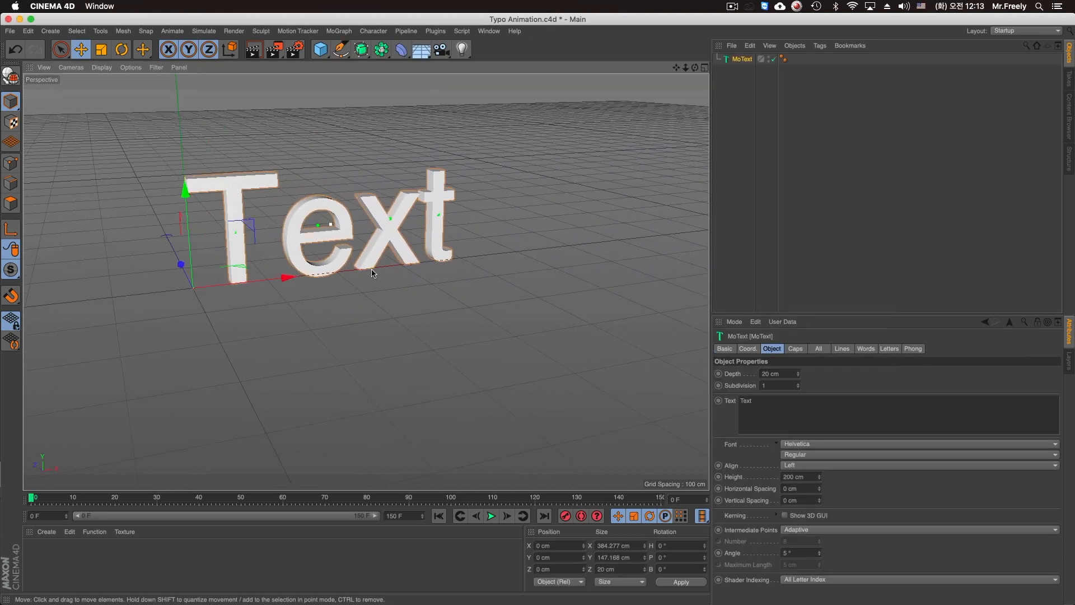
alt+drag(371, 271, 325, 241)
click(338, 31)
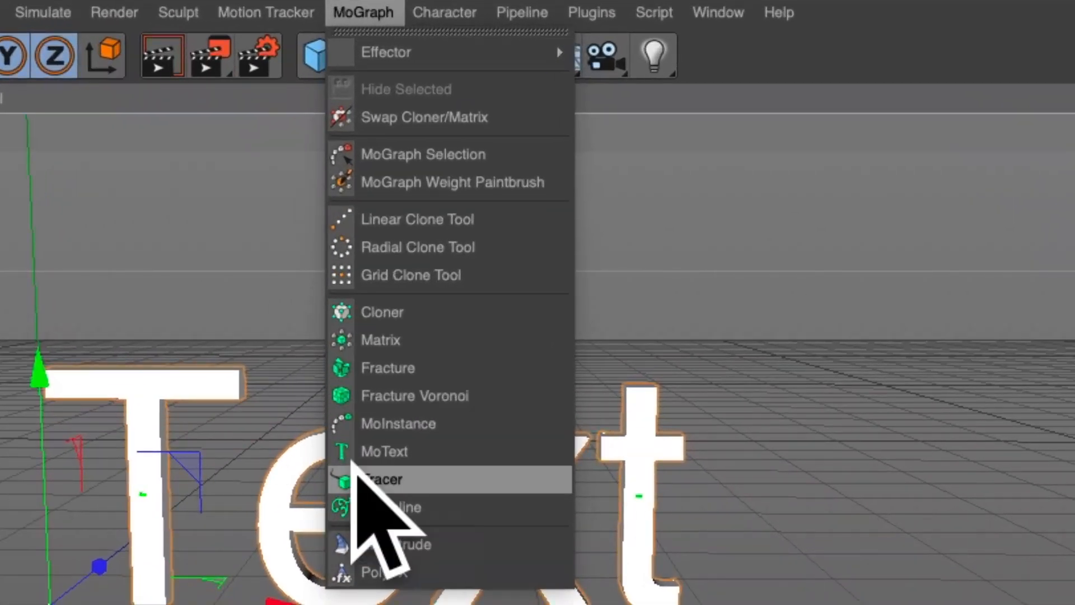
click(891, 457)
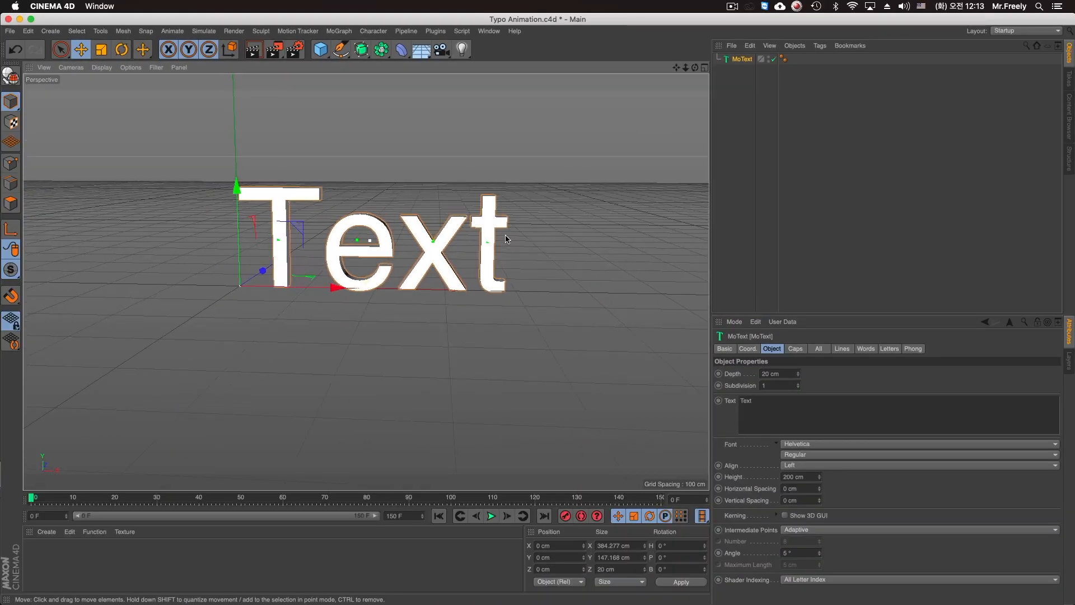
Widen the object and attribute managers and give the attribute manager more height
scroll(430, 277, up, 3)
scroll(430, 276, up, 3)
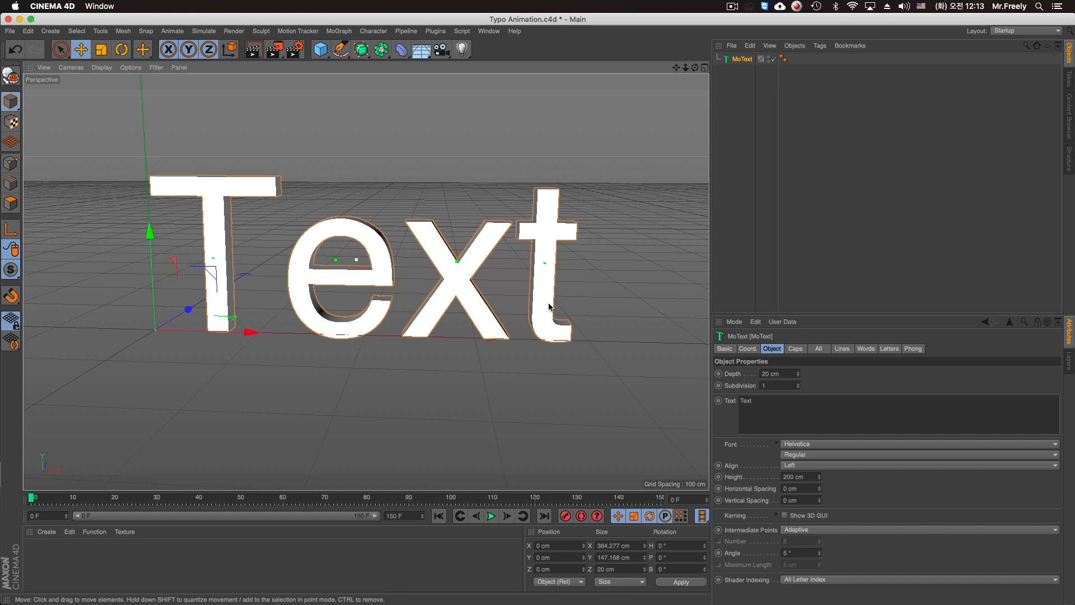
drag(711, 338, 616, 336)
drag(712, 313, 712, 229)
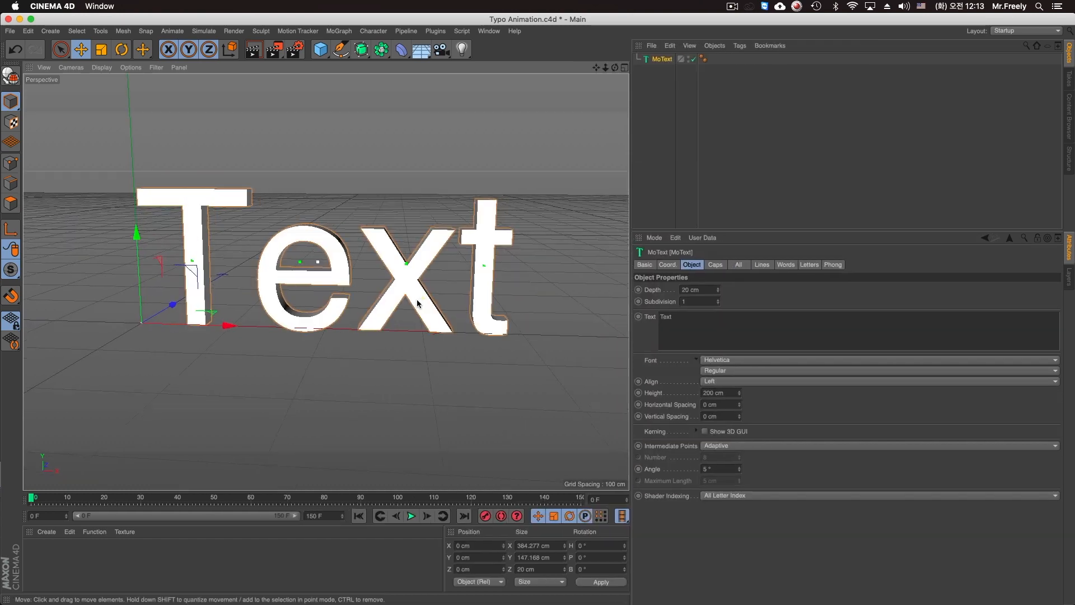
Try increasing the MoText depth to about 153 cm and undo the change
alt+drag(415, 300, 621, 288)
click(718, 291)
drag(718, 290, 719, 216)
key(super+z)
Switch the viewport display to shading with mesh lines
alt+drag(385, 235, 384, 272)
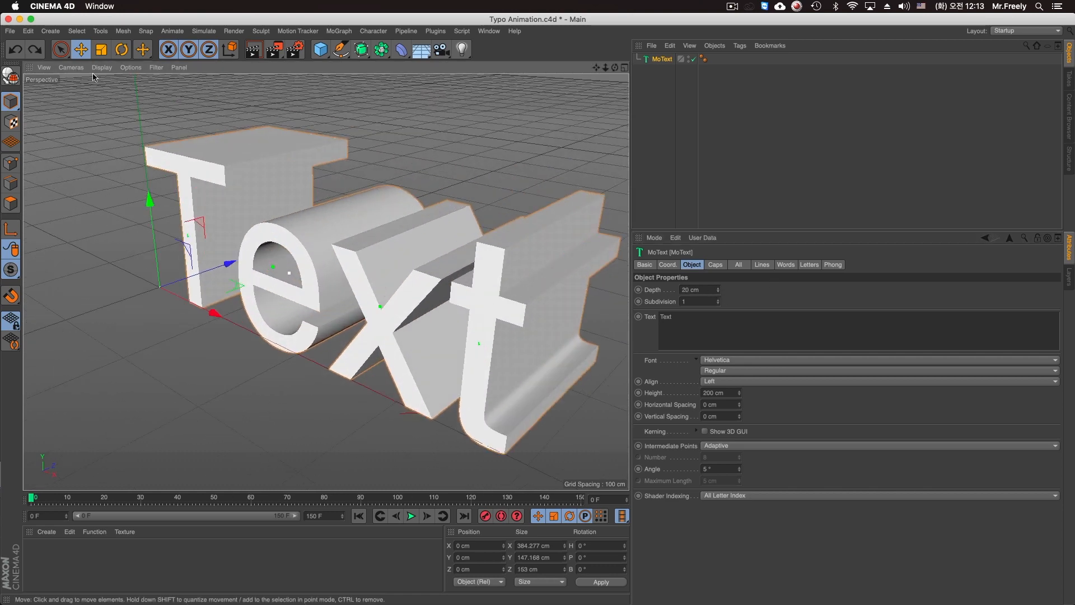
click(101, 67)
click(134, 92)
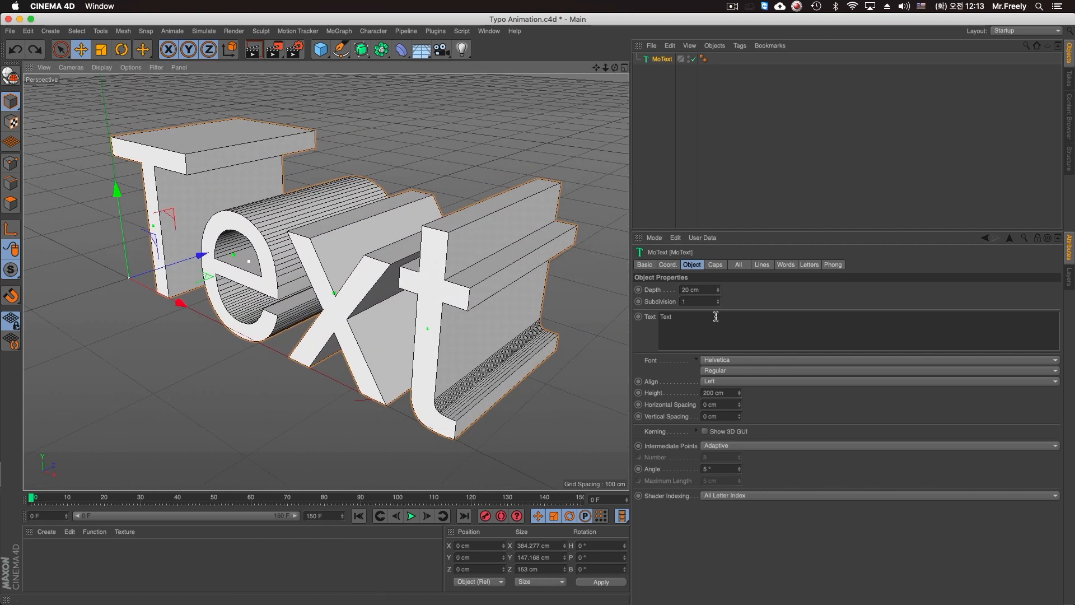
Try a higher subdivision on the MoText and undo back to the empty scene
drag(719, 302, 718, 236)
key(super+z)
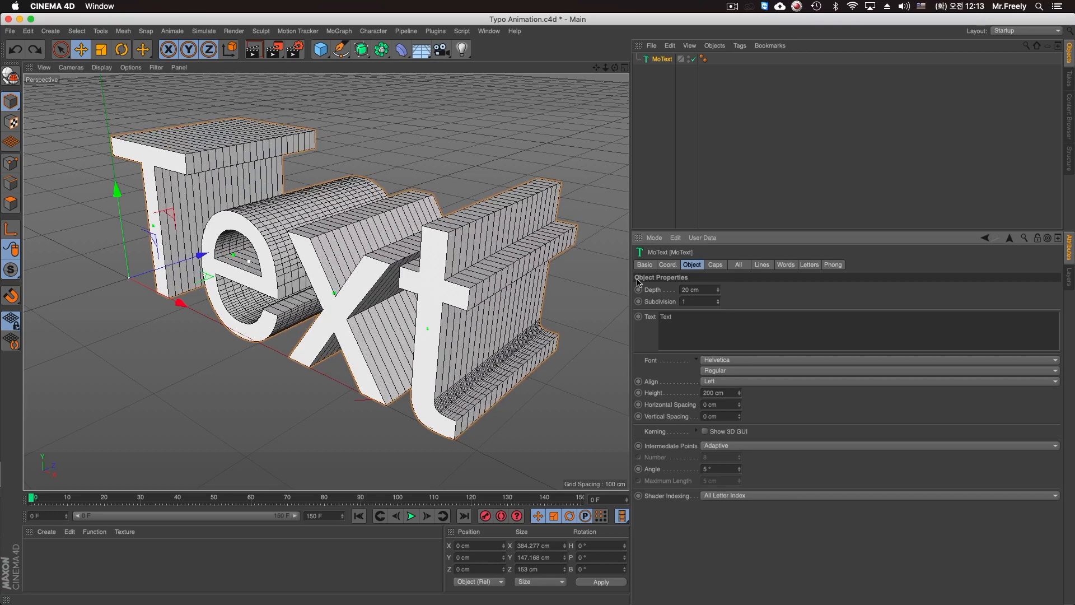
alt+drag(336, 280, 357, 280)
key(super+z)
key(super+z)
key(super+z)
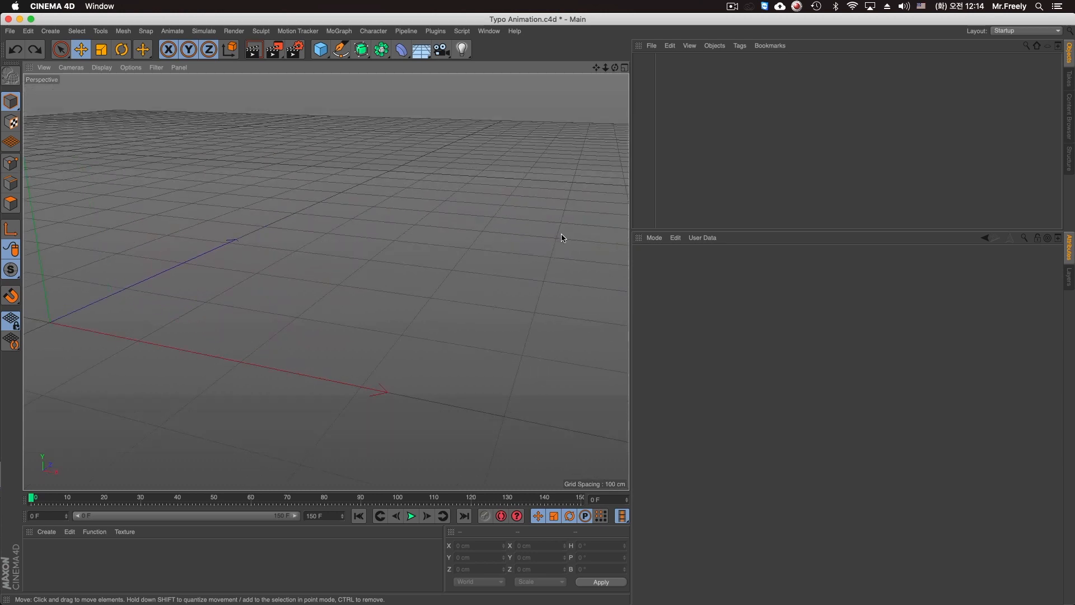
Add a MoText object reading "TypoGraphic" and view it from the front
click(339, 31)
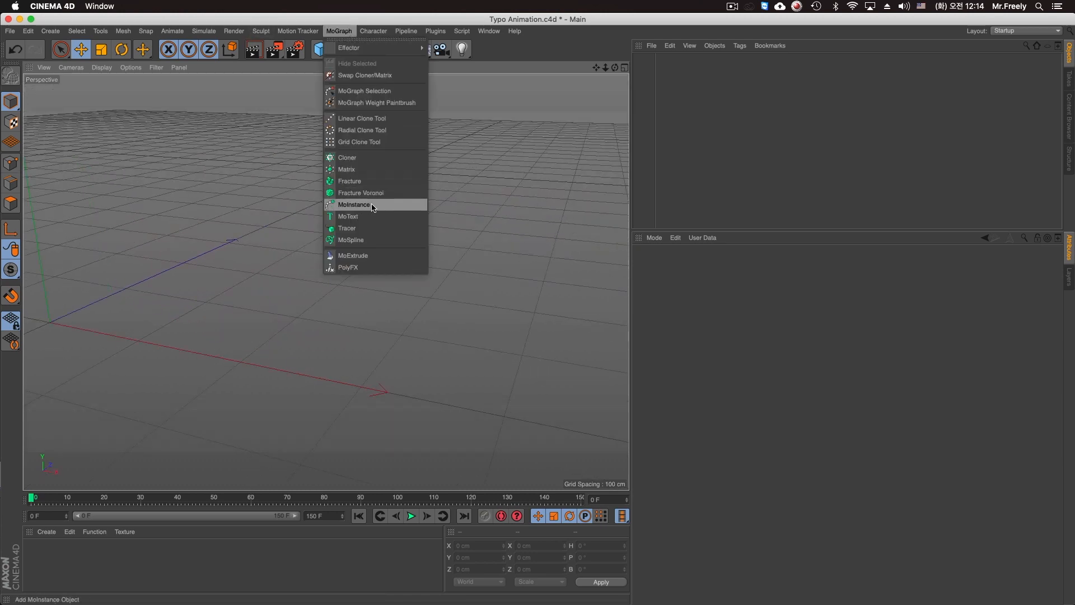
click(382, 222)
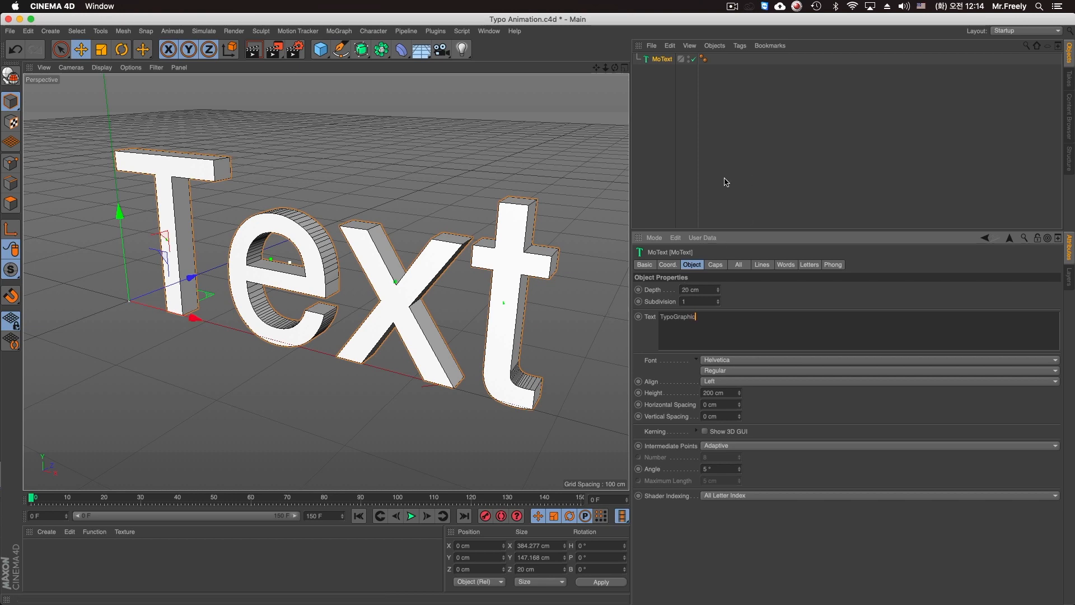
click(774, 296)
alt+drag(130, 264, 356, 227)
alt+right_drag(356, 227, 236, 253)
alt+drag(237, 254, 336, 268)
alt+right_drag(336, 268, 420, 287)
alt+middle_drag(420, 287, 363, 274)
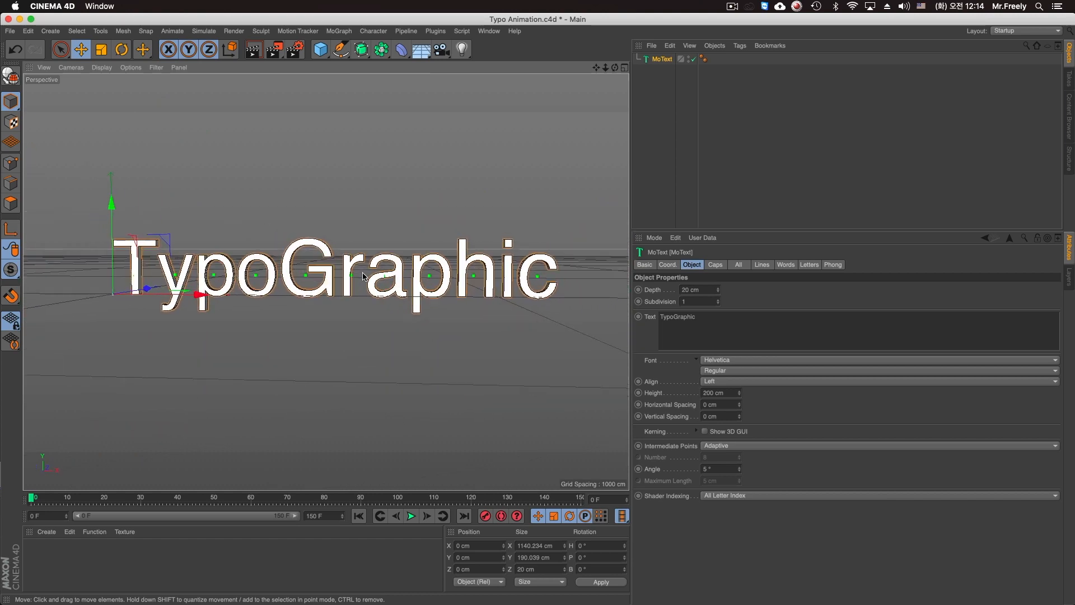
Add the line "MotionDesign" above "TypoGraphic" in the MoText, and undo back to the empty scene
click(716, 326)
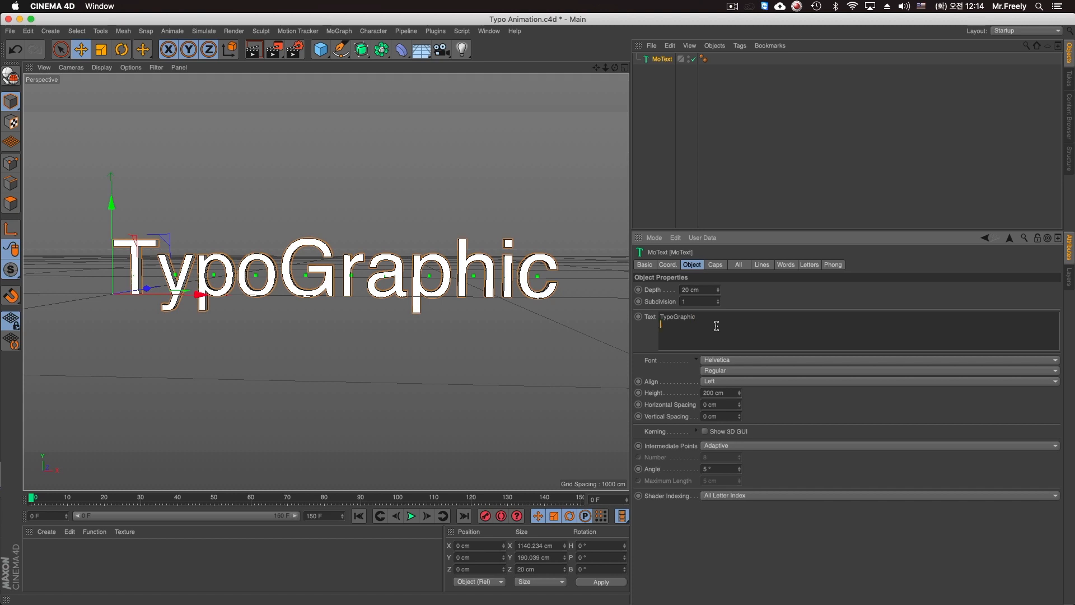
key(Up)
key(Return)
click(939, 283)
alt+drag(358, 319, 381, 320)
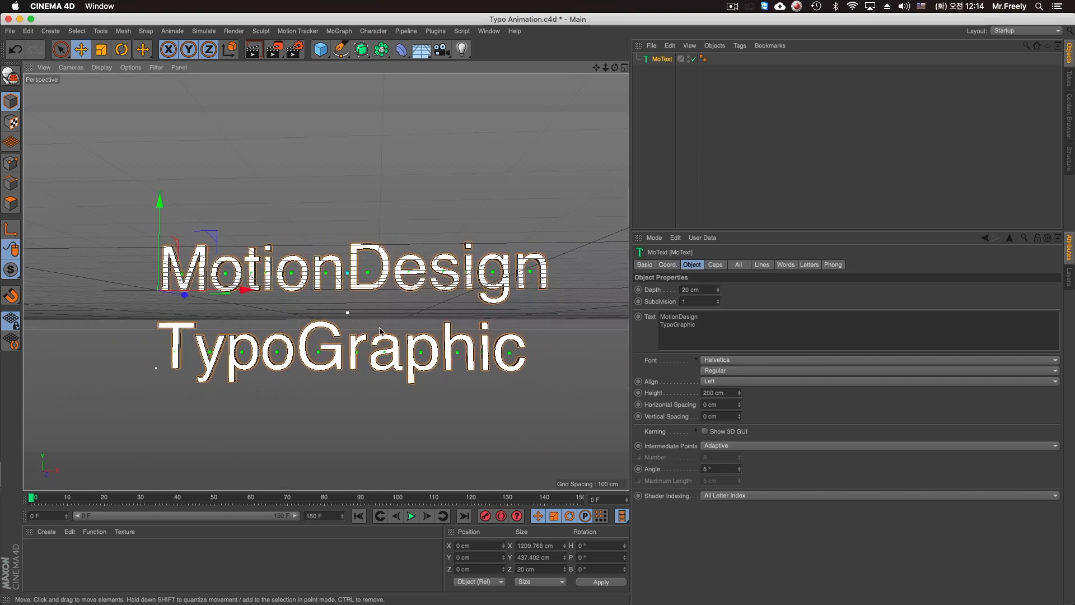
key(super+z)
key(super+z)
Add a MoText object to the scene with the text "Typo graphic"
click(339, 31)
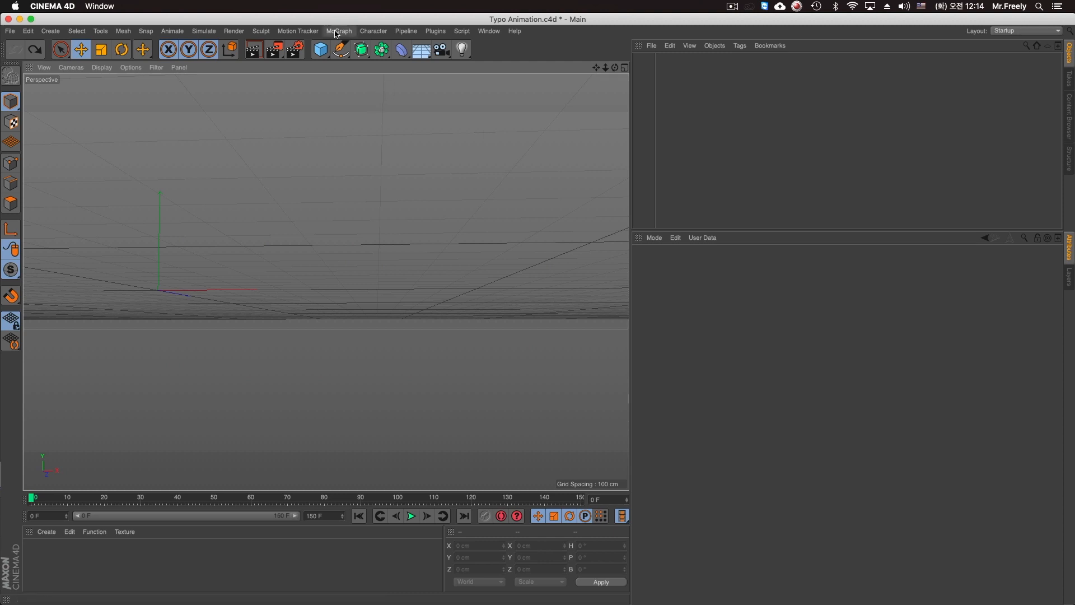
click(364, 216)
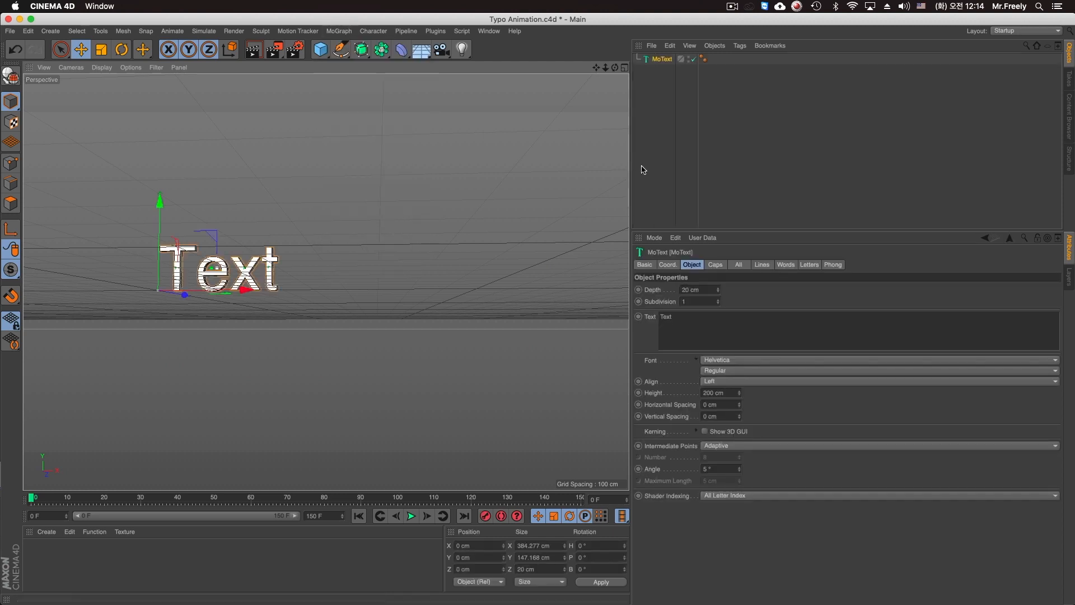
text(Typo graphic)
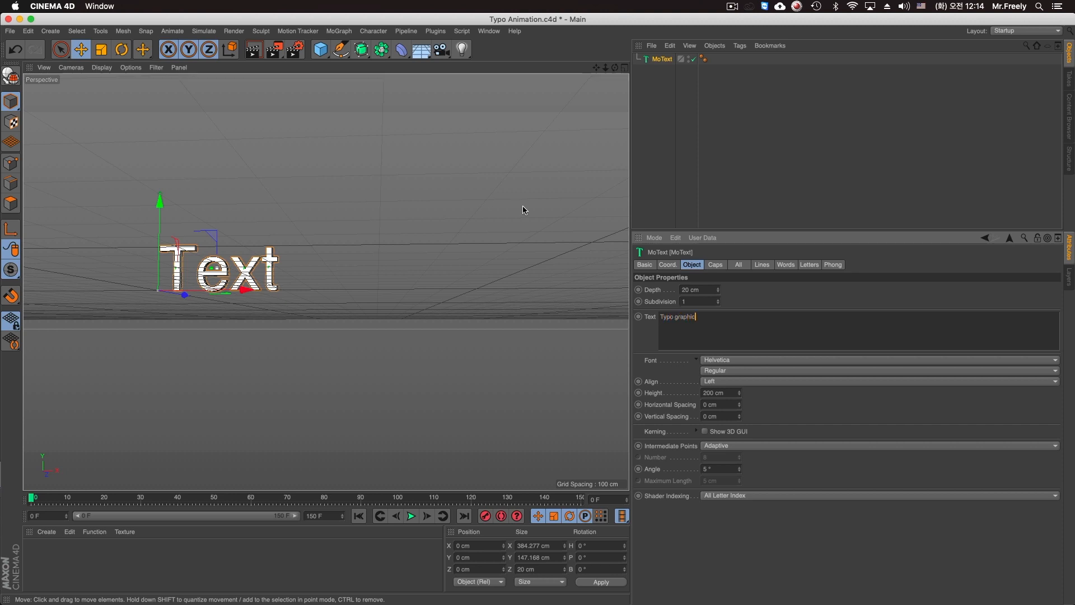
click(733, 168)
Set the MoText depth to 52 cm
alt+drag(507, 247, 425, 286)
click(488, 269)
scroll(425, 286, up, 5)
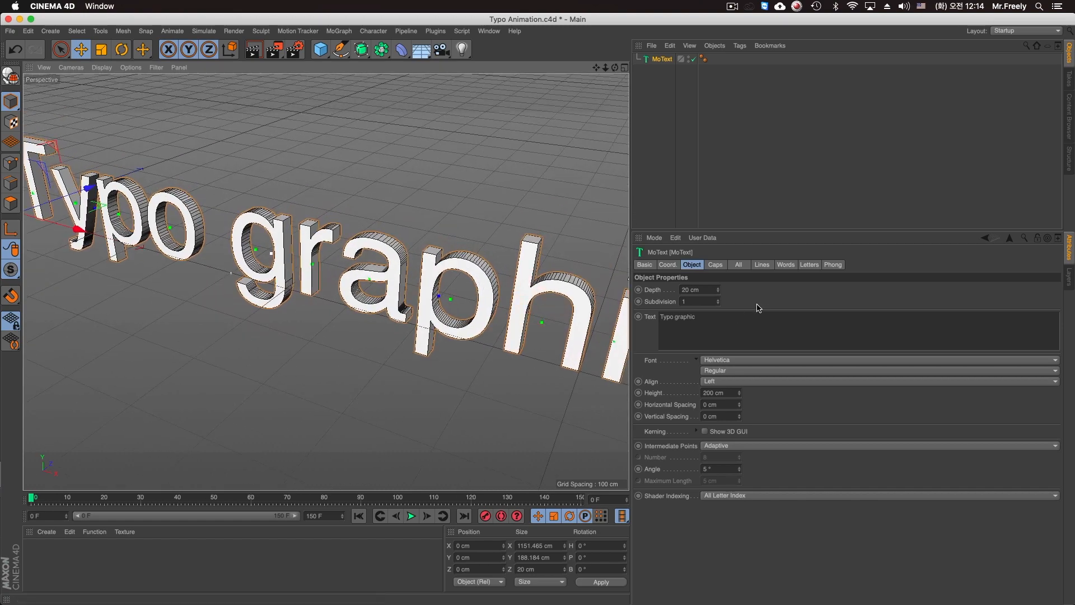
drag(720, 291, 723, 276)
alt+drag(392, 246, 400, 292)
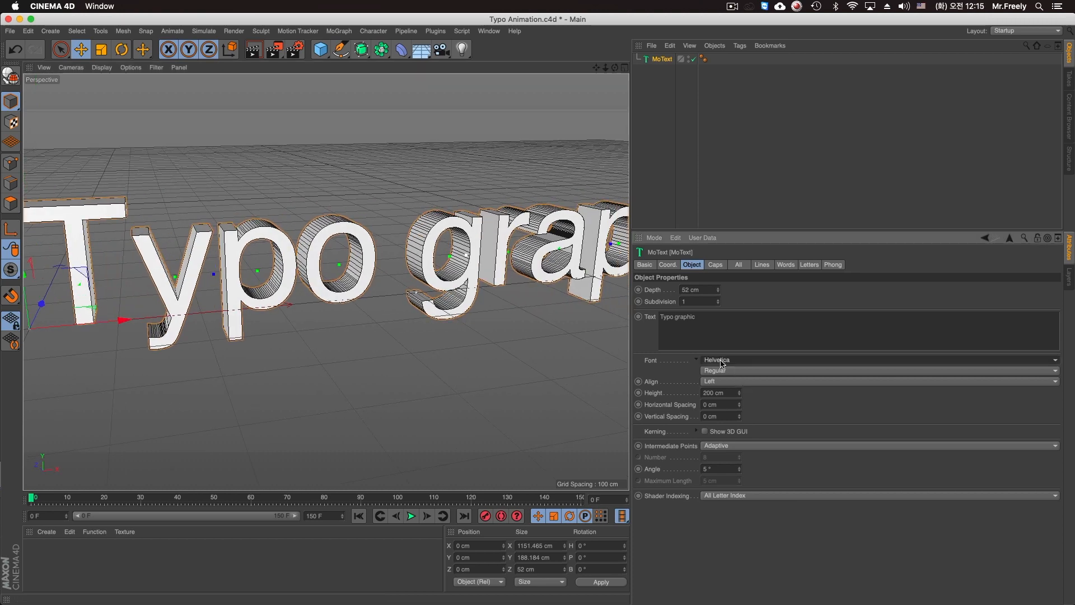
Change the MoText font to Adobe Gothic Std and open its style choices
click(722, 363)
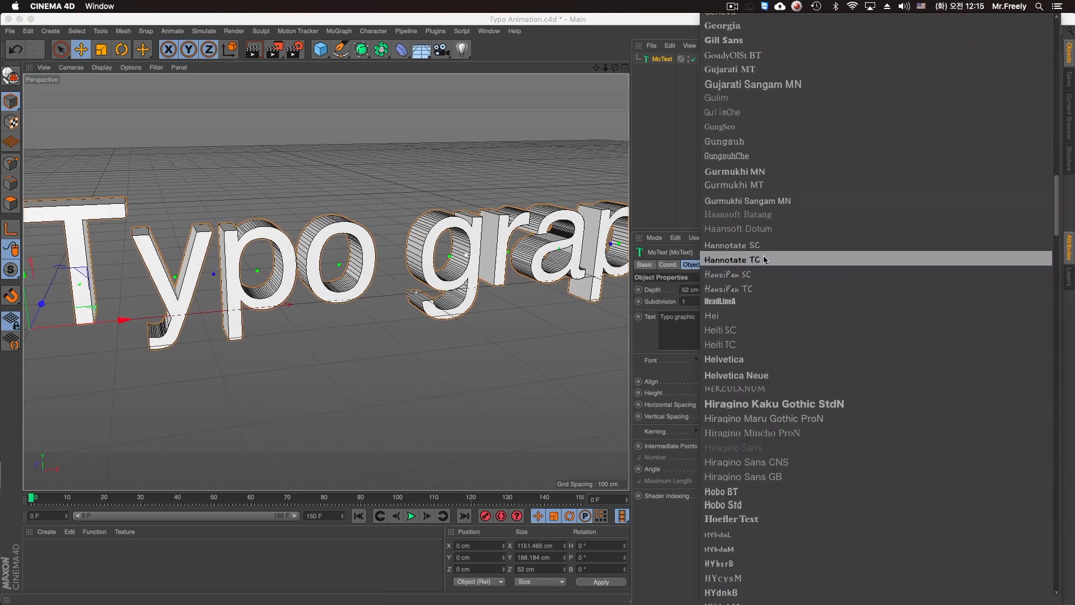
scroll(772, 280, down, 10)
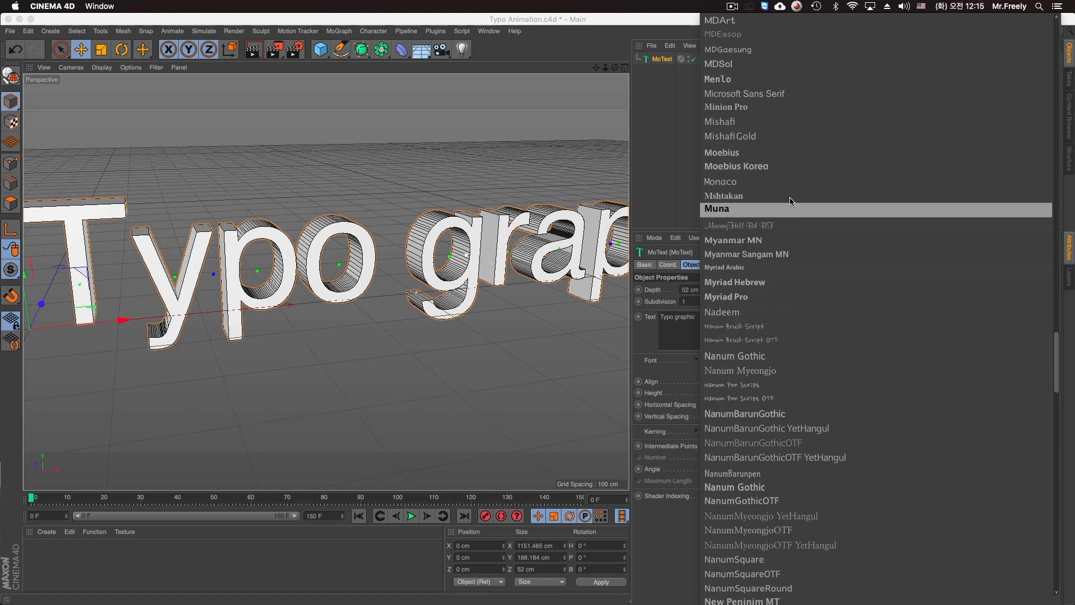
scroll(798, 262, down, 5)
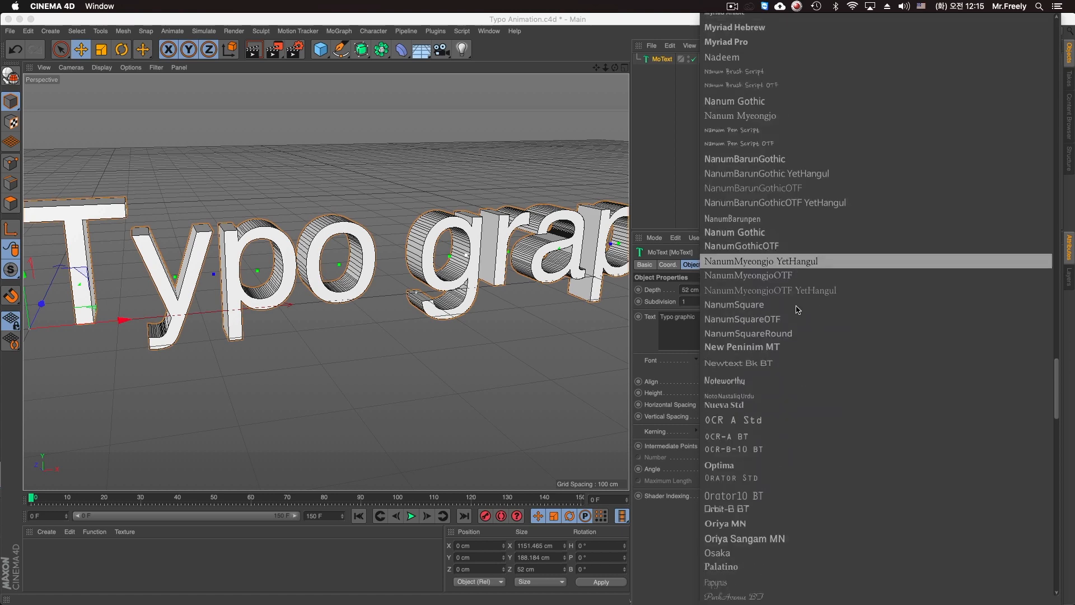
scroll(781, 374, down, 3)
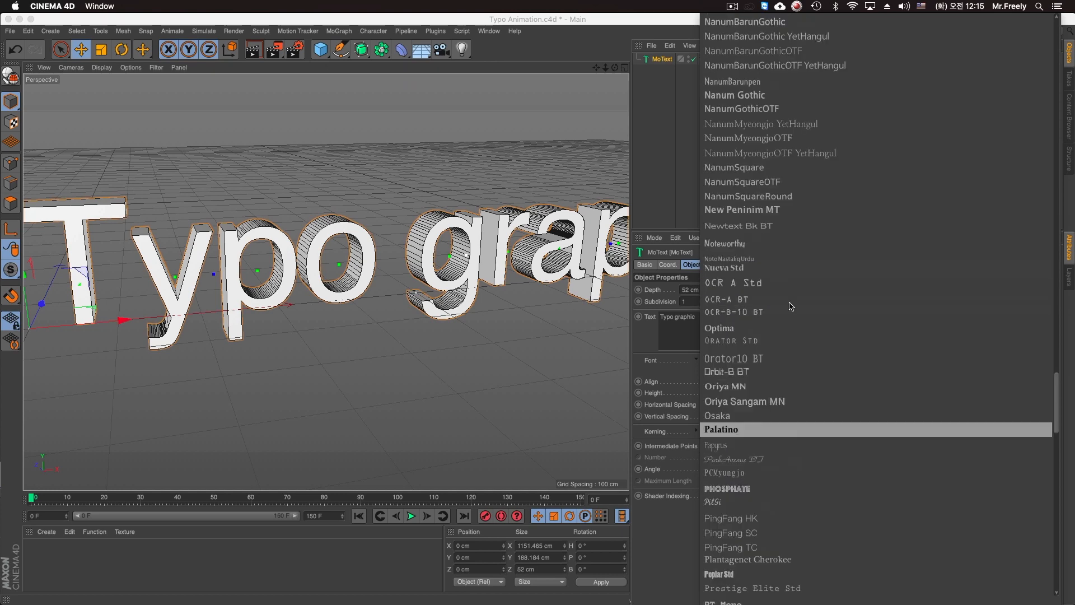
scroll(791, 307, up, 15)
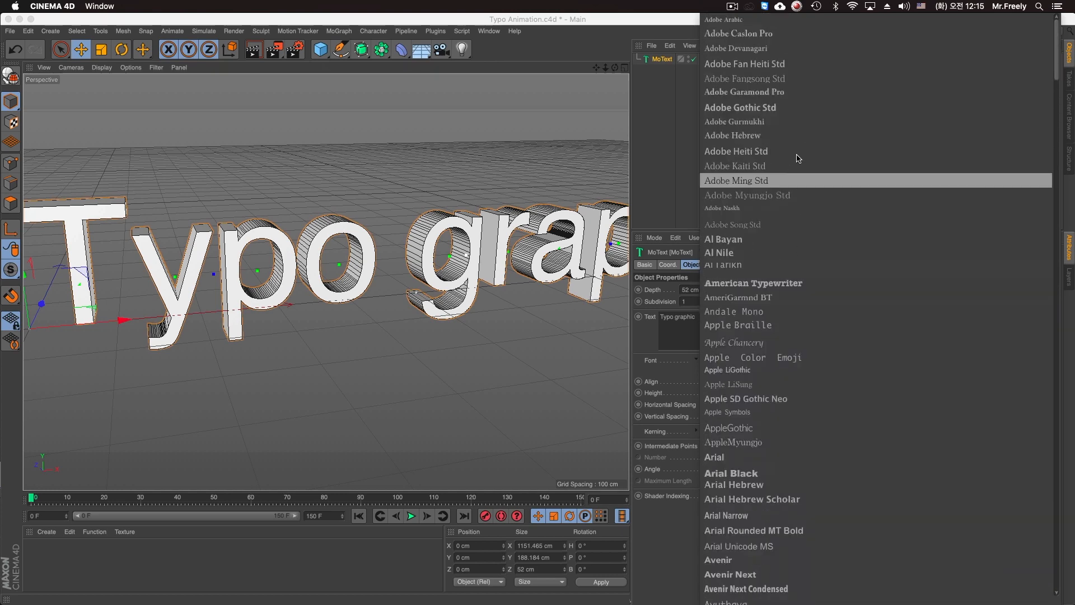
click(792, 106)
alt+drag(426, 263, 547, 344)
click(717, 372)
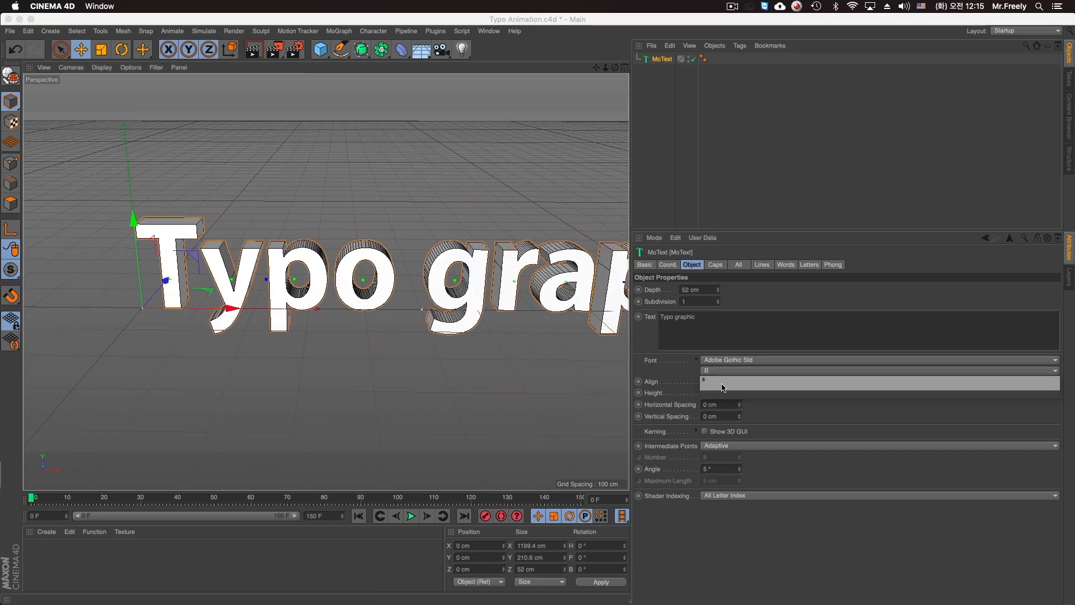
Try the Middle alignment on the MoText and switch the alignment to Right
click(722, 381)
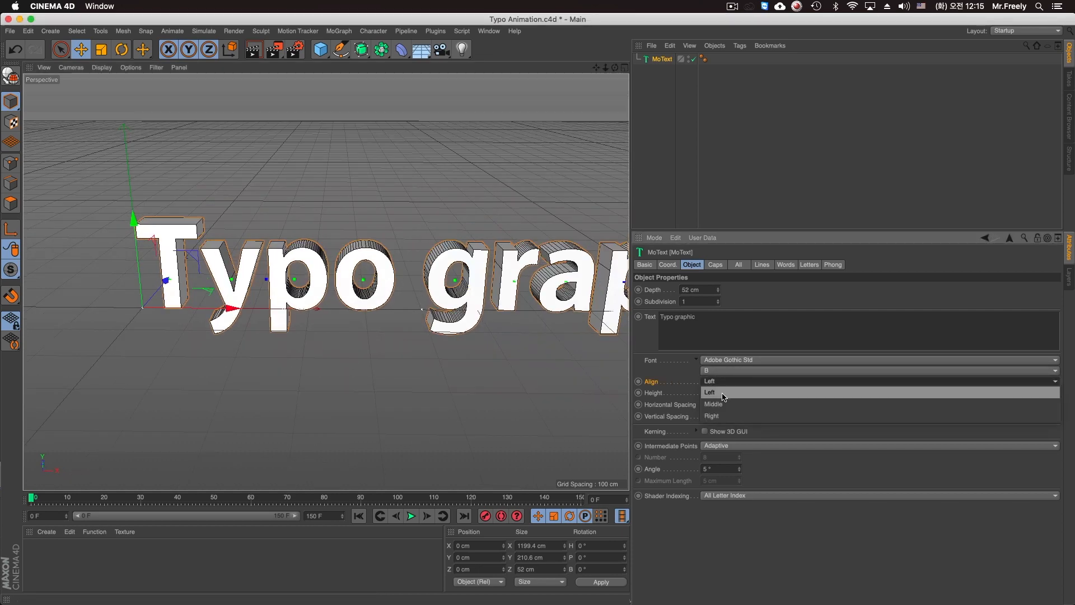
click(713, 404)
alt+drag(319, 319, 262, 286)
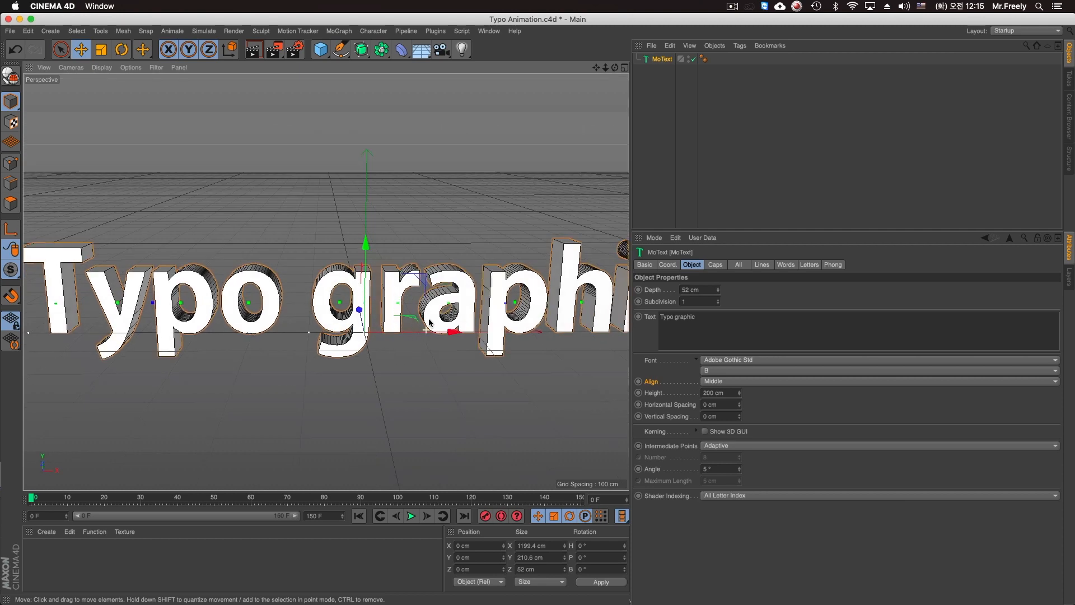
click(717, 382)
click(715, 416)
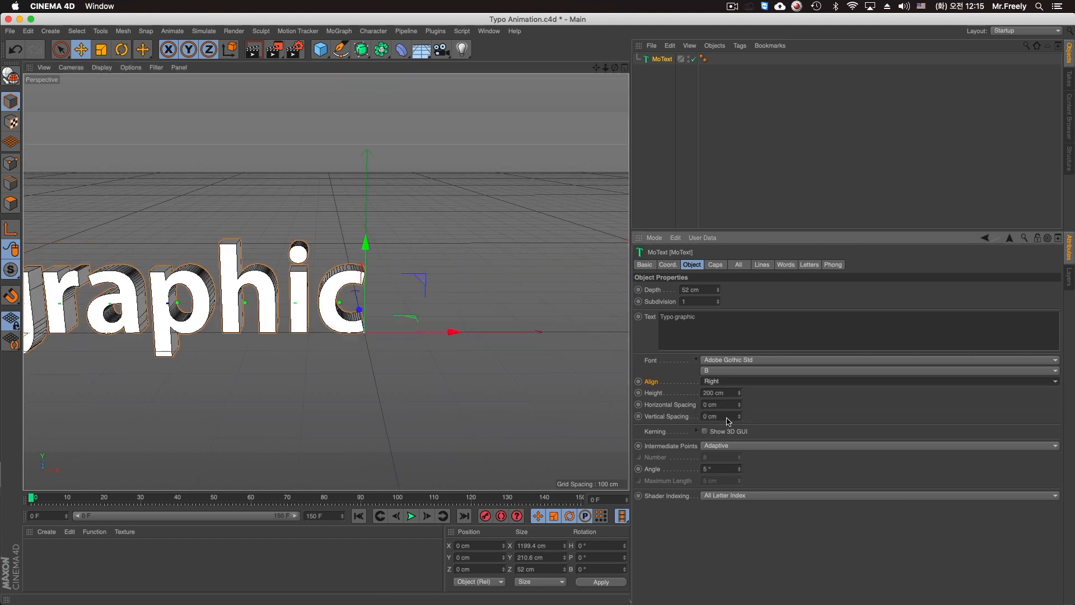
Set the MoText alignment to Middle and its horizontal spacing to -7 cm
click(767, 381)
click(751, 404)
alt+drag(493, 371, 506, 350)
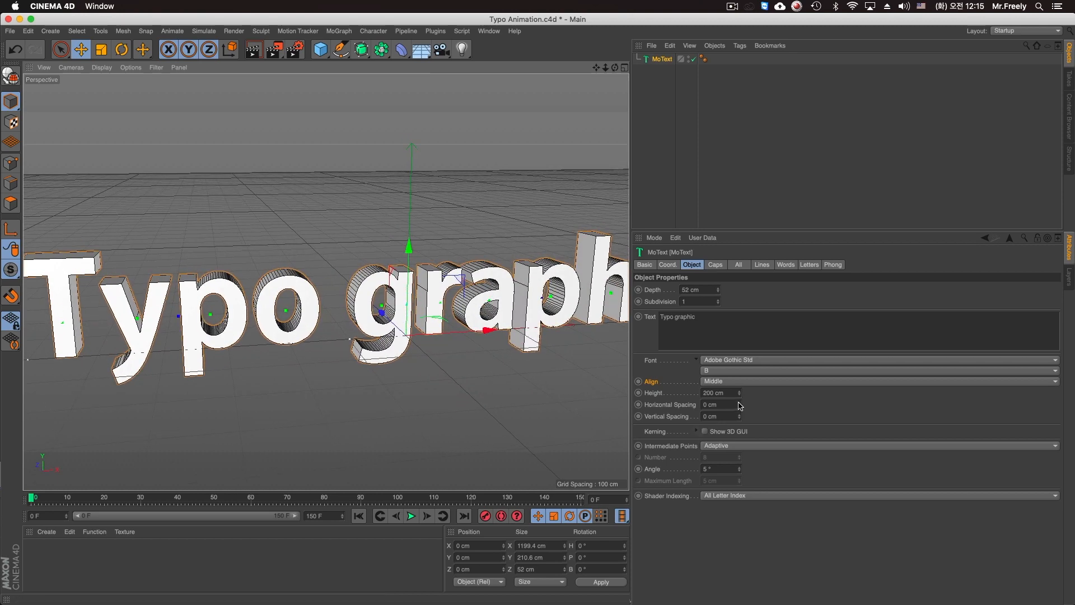
drag(741, 412, 740, 410)
mouse_move(448, 359)
alt+mouse_down()
mouse_move(429, 342)
mouse_move(379, 343)
mouse_move(448, 364)
alt+mouse_up()
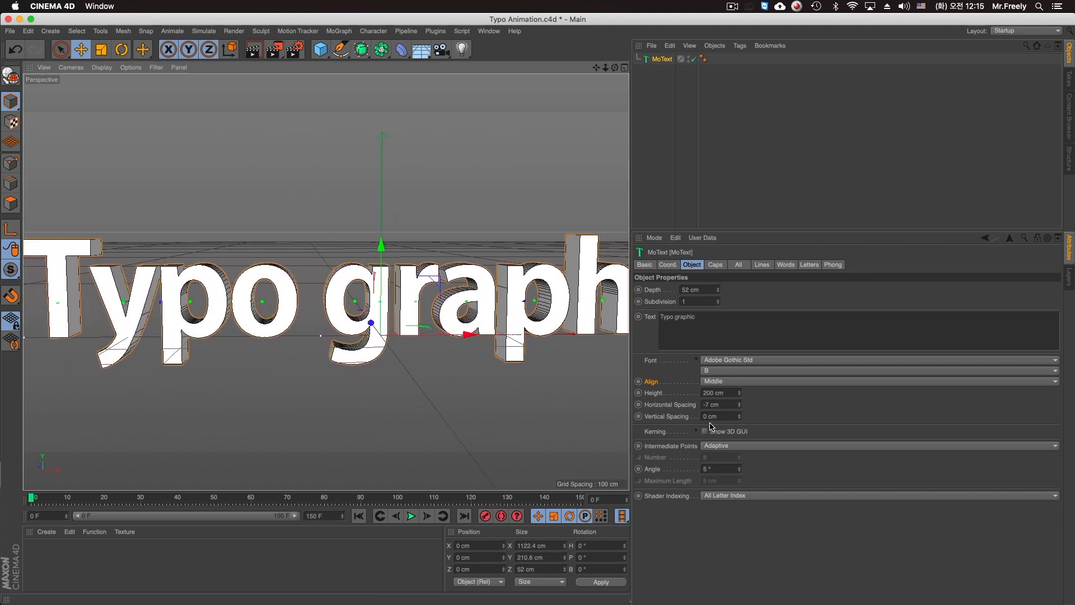
Try a second "Typo graphic" line in the MoText with the vertical spacing set to -199 cm
triple_click(710, 319)
key(super+c)
click(731, 320)
key(Return)
key(super+v)
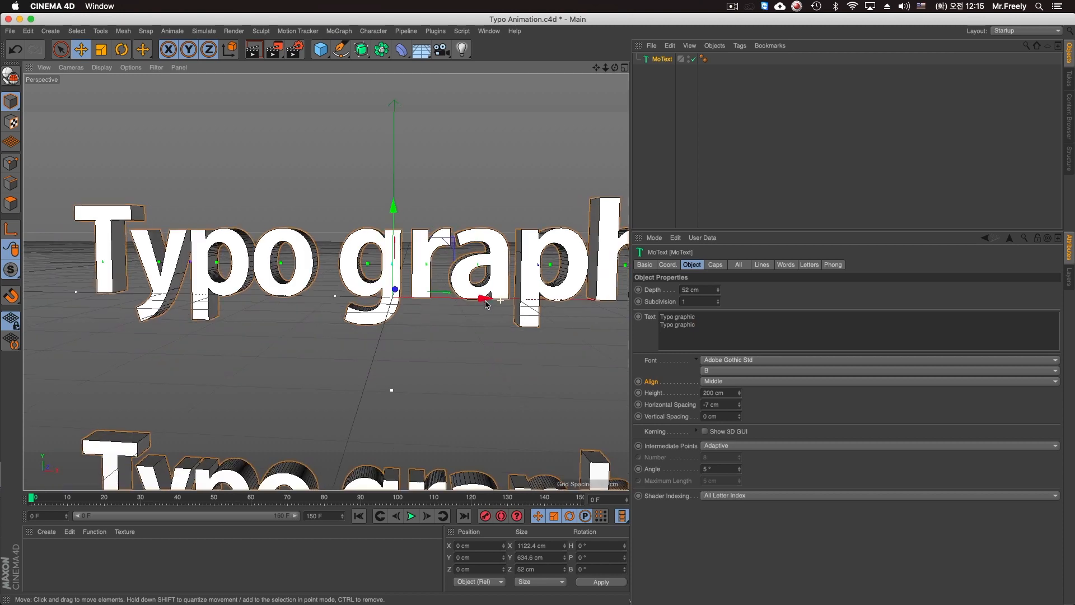
drag(740, 418, 737, 445)
alt+drag(493, 331, 543, 330)
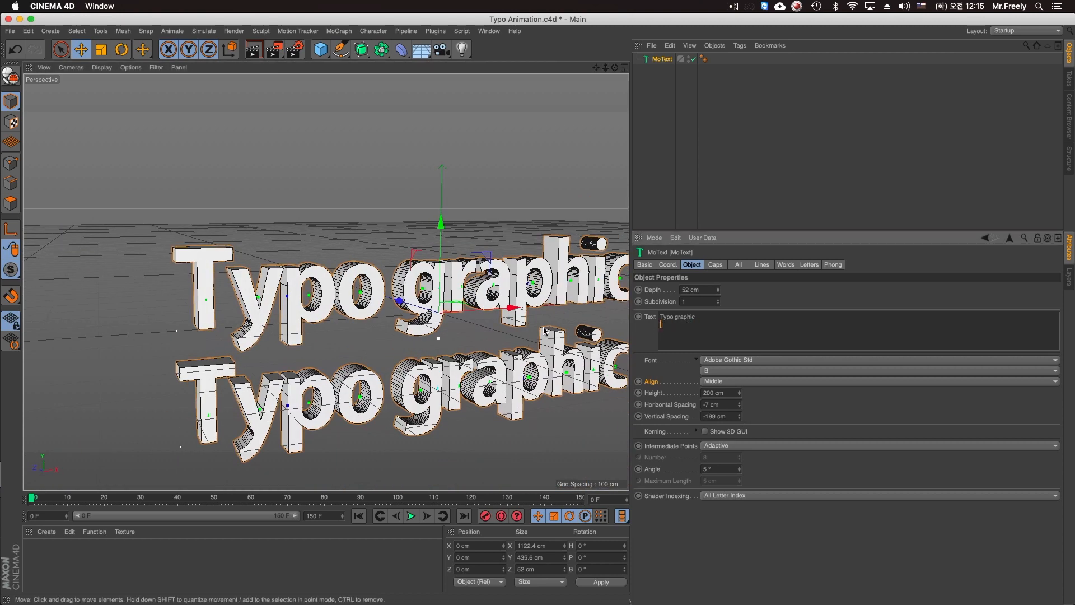
Remove the second text line and set the vertical spacing to 0 cm
key(BackSpace)
mouse_move(511, 308)
alt+mouse_down()
mouse_move(492, 312)
mouse_move(493, 297)
mouse_move(501, 308)
alt+mouse_up()
click(722, 417)
text(0)
key(Return)
mouse_move(545, 377)
alt+mouse_down()
mouse_move(531, 355)
mouse_move(520, 377)
mouse_move(447, 367)
mouse_move(532, 384)
alt+mouse_up()
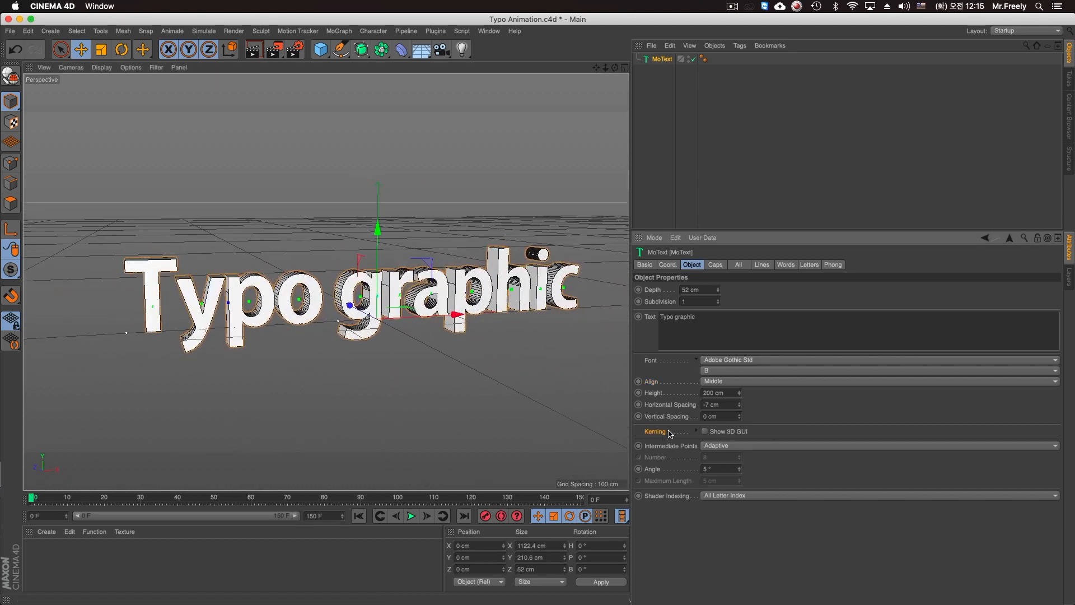
Enable the kerning 3D GUI, expand the kerning settings and set the letter range from 2 to 4
click(704, 431)
click(696, 431)
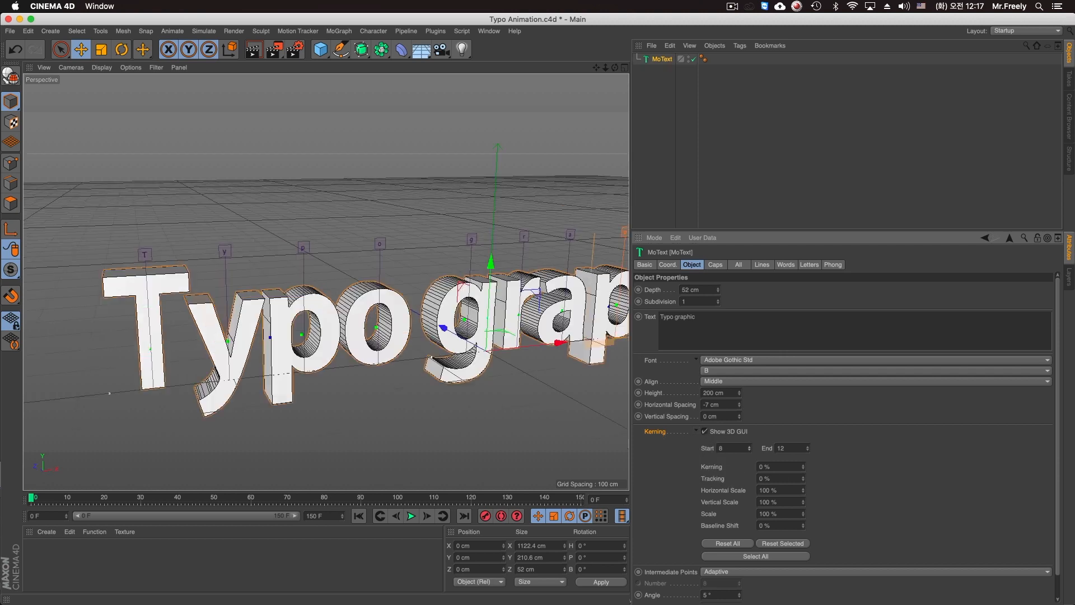
drag(749, 448, 749, 456)
alt+middle_drag(462, 344, 417, 360)
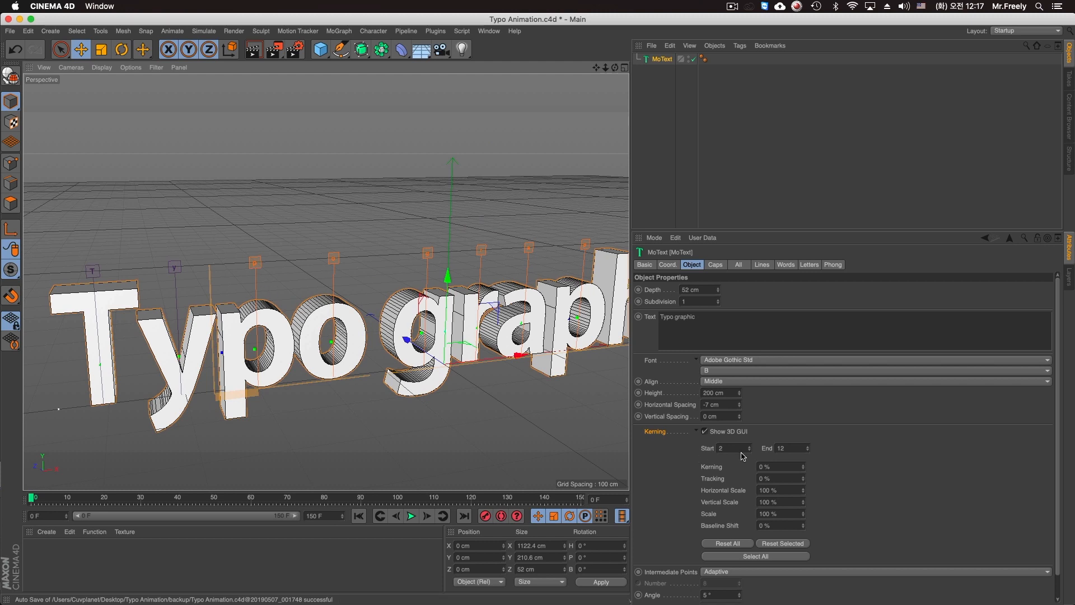
drag(807, 455, 808, 454)
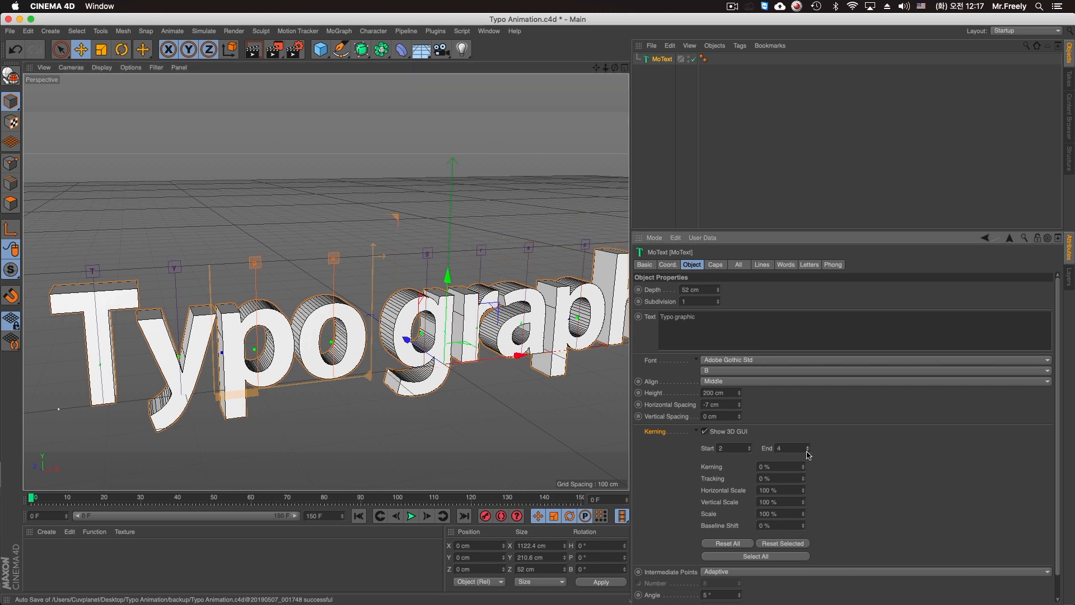
click(807, 447)
Give the letters "po" a kerning of 123 %, a horizontal scale of 268 %, a vertical scale of 251 % and a scale of 214 %
drag(803, 466, 803, 453)
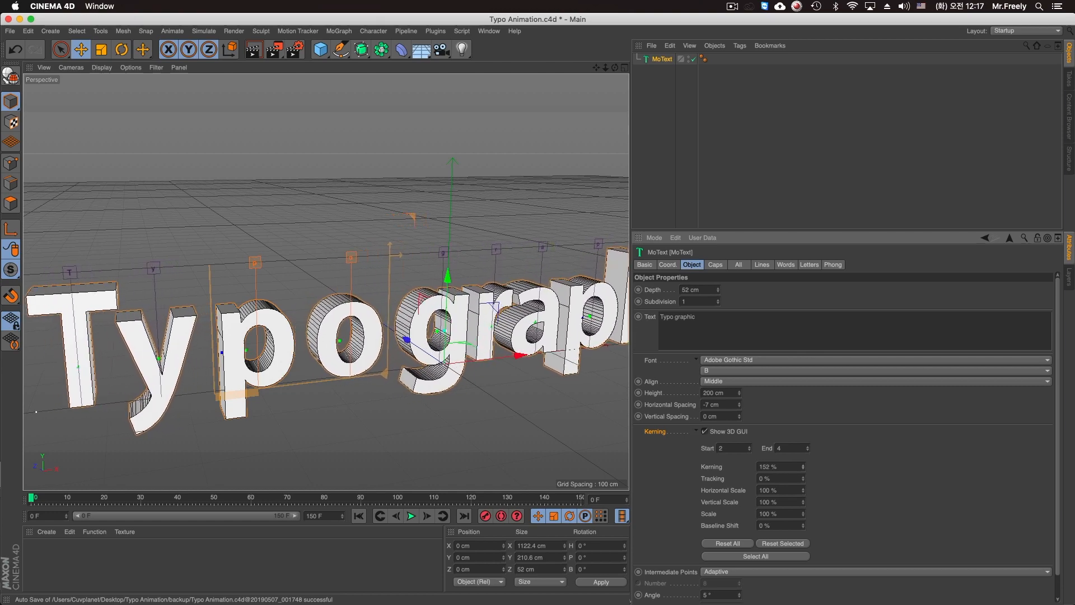
key(super+z)
mouse_move(804, 470)
mouse_down()
mouse_move(804, 490)
mouse_move(805, 478)
mouse_up()
key(super+z)
alt+right_drag(473, 377, 449, 437)
alt+drag(449, 437, 328, 344)
alt+middle_drag(372, 384, 324, 374)
alt+drag(323, 374, 364, 367)
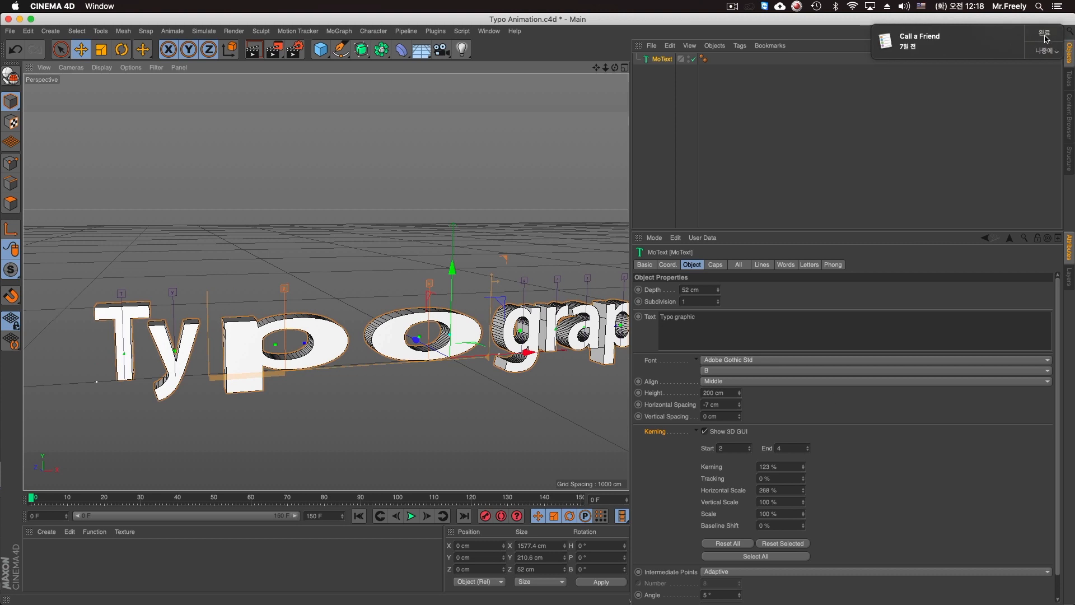
click(1040, 37)
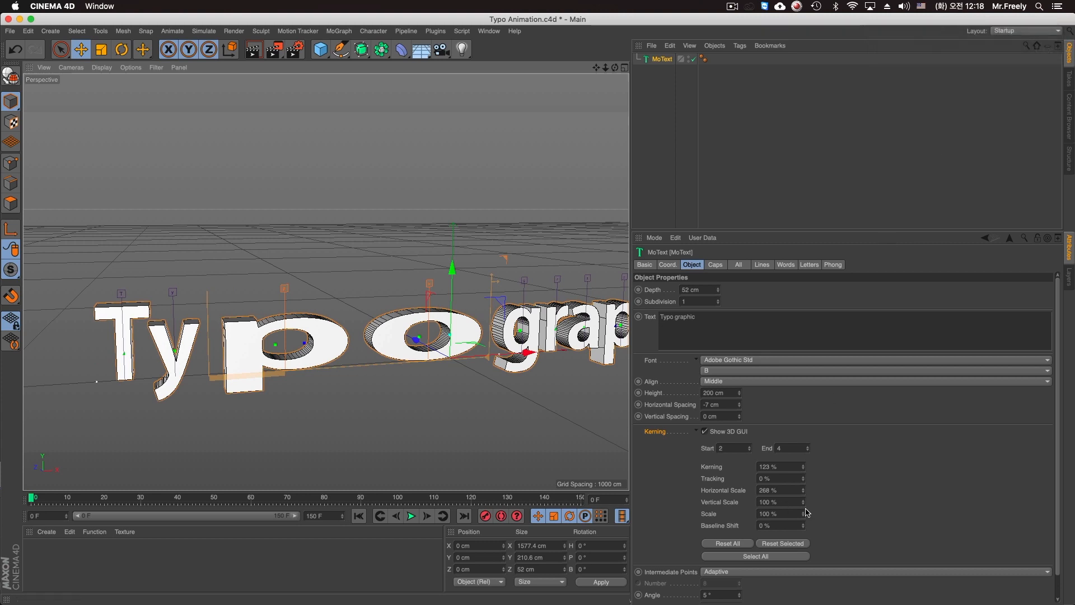
mouse_move(804, 502)
mouse_down()
mouse_move(807, 482)
mouse_move(807, 496)
mouse_up()
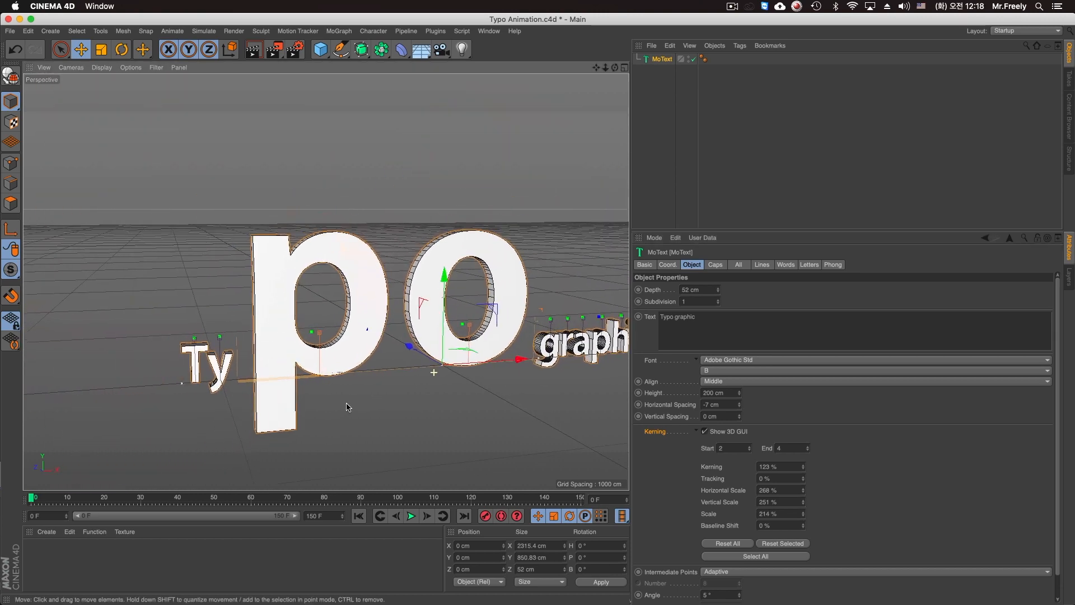
Set the kerning range to 4 to 7 and scale the letters "gr" to 264 %
click(749, 446)
click(750, 446)
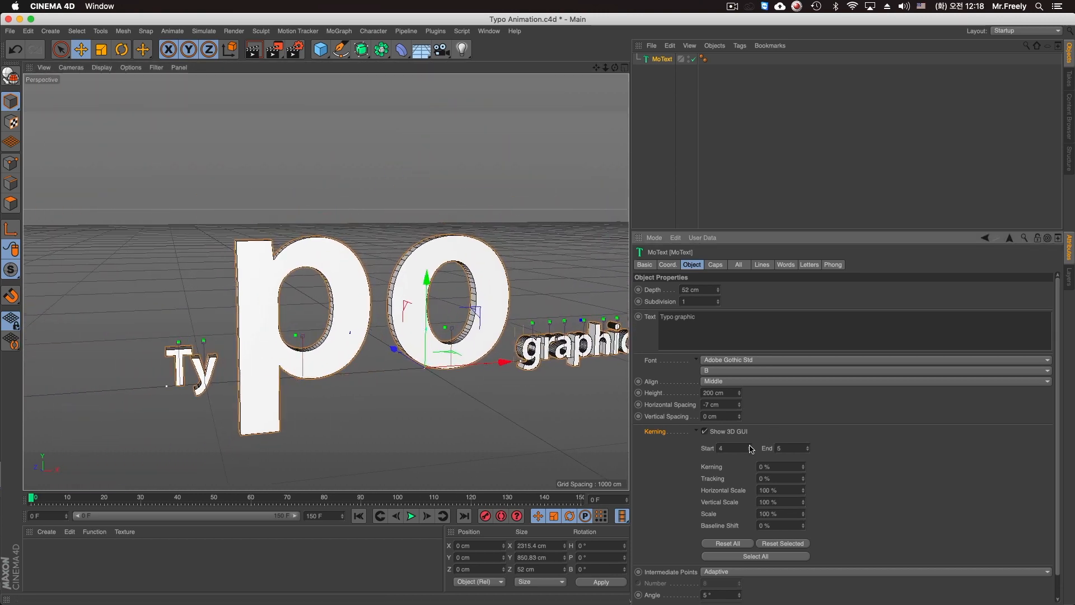
drag(804, 516, 806, 488)
scroll(402, 393, down, 5)
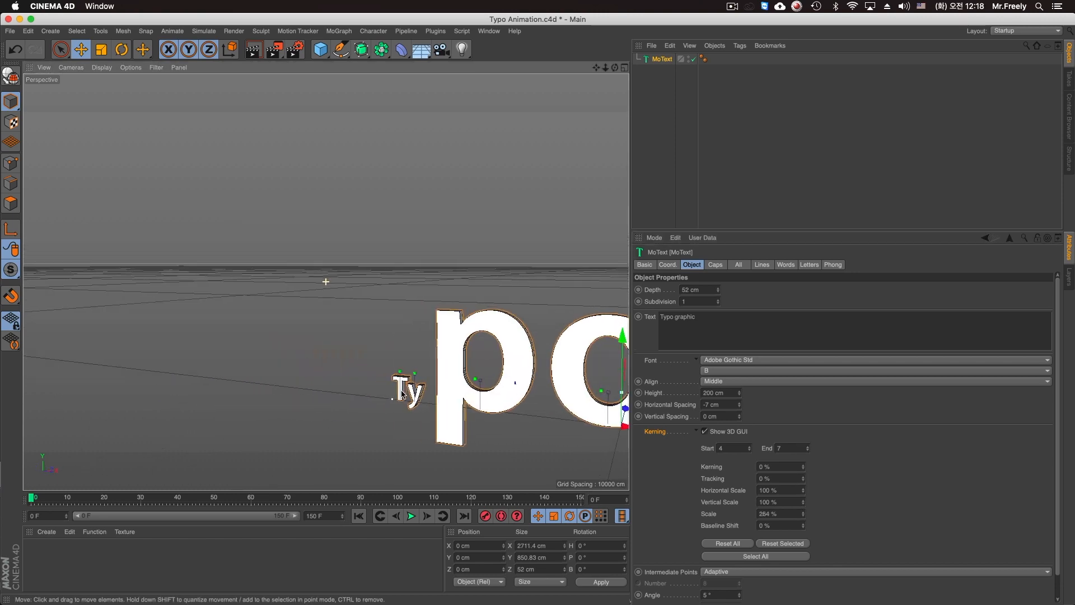
scroll(401, 394, up, 5)
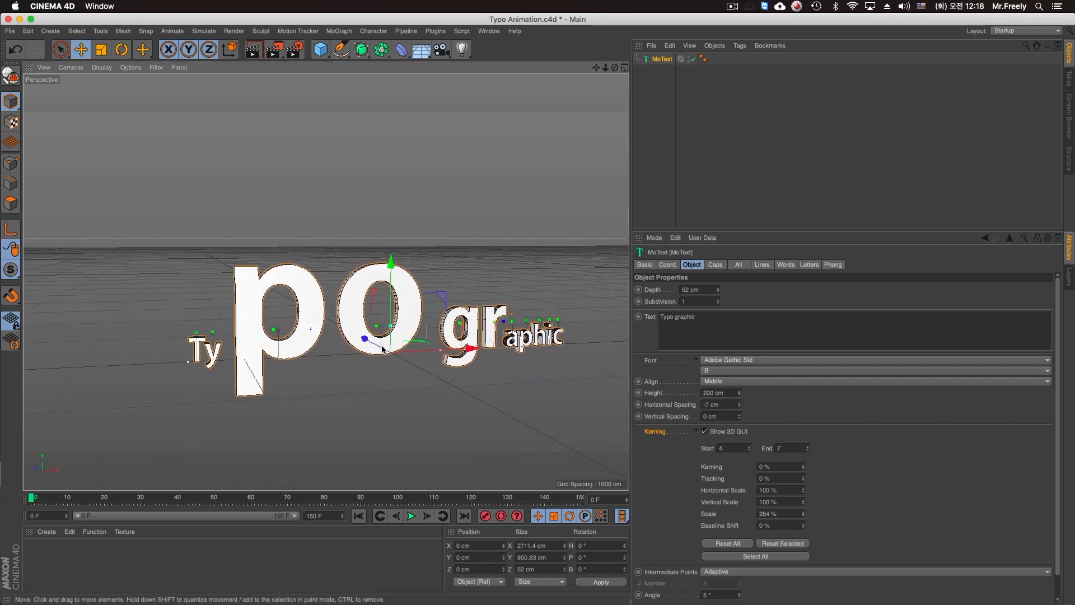
alt+drag(382, 348, 526, 421)
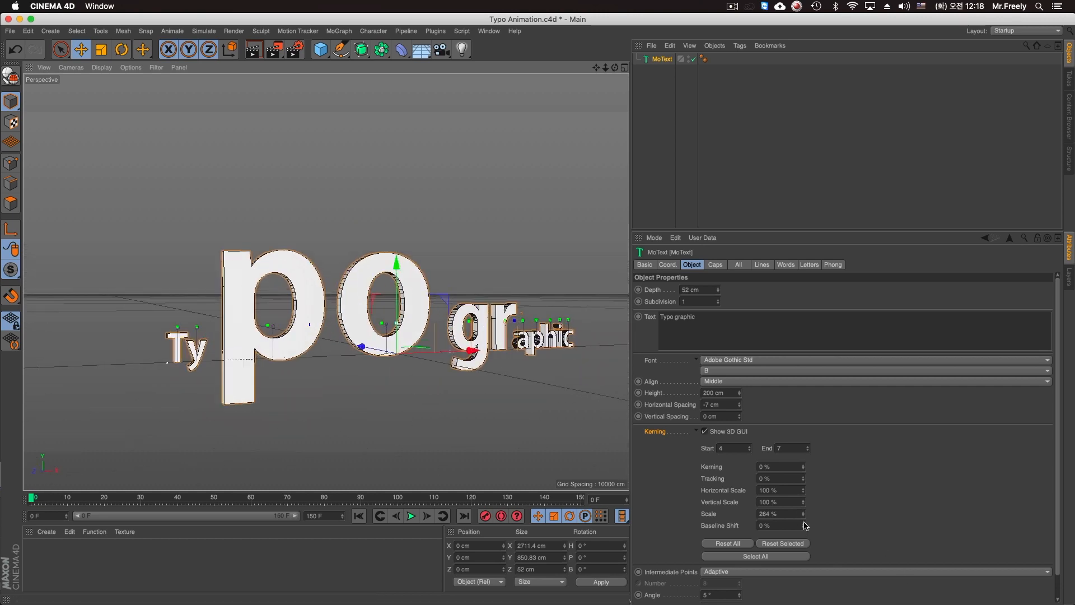
Raise the letters "gr" with a baseline shift of 1570 % and set their kerning to -188 %
drag(803, 530, 803, 476)
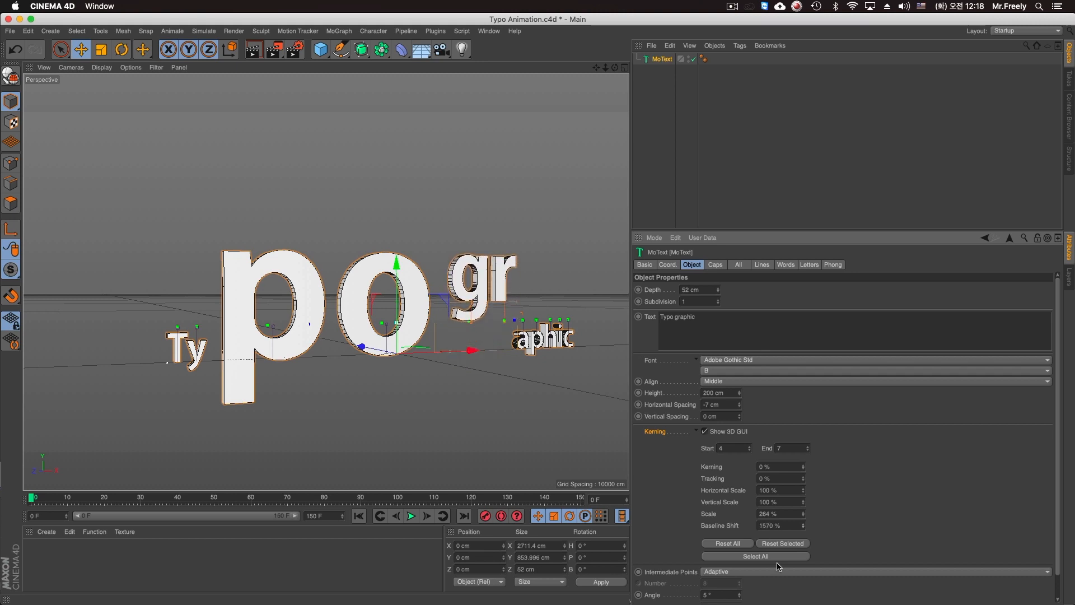
key(h)
drag(803, 466, 716, 394)
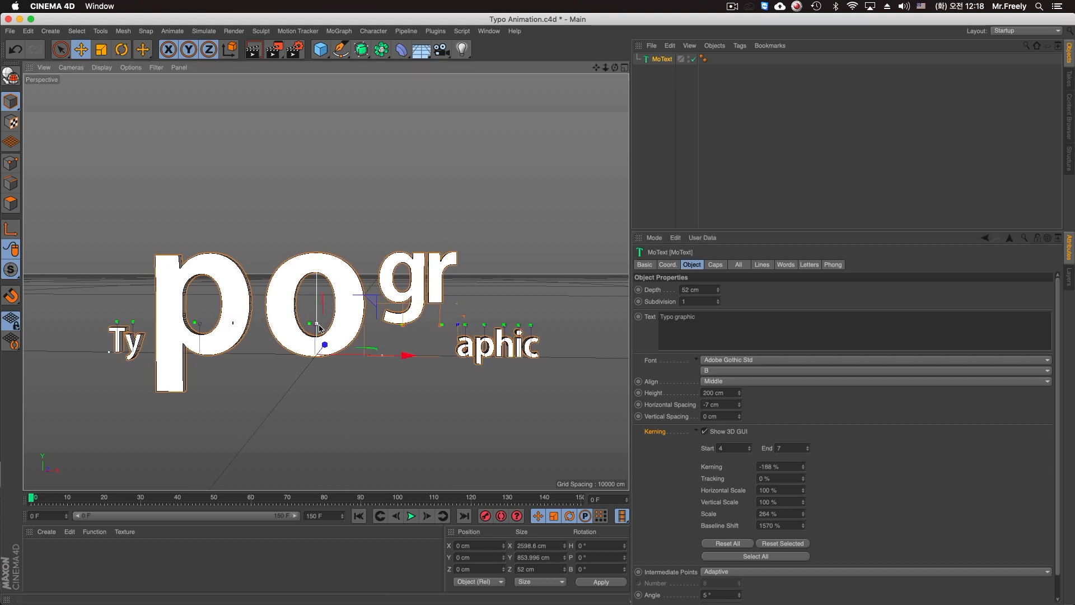
Start the kerning range at letter 3 and set its tracking to -421 %
click(749, 450)
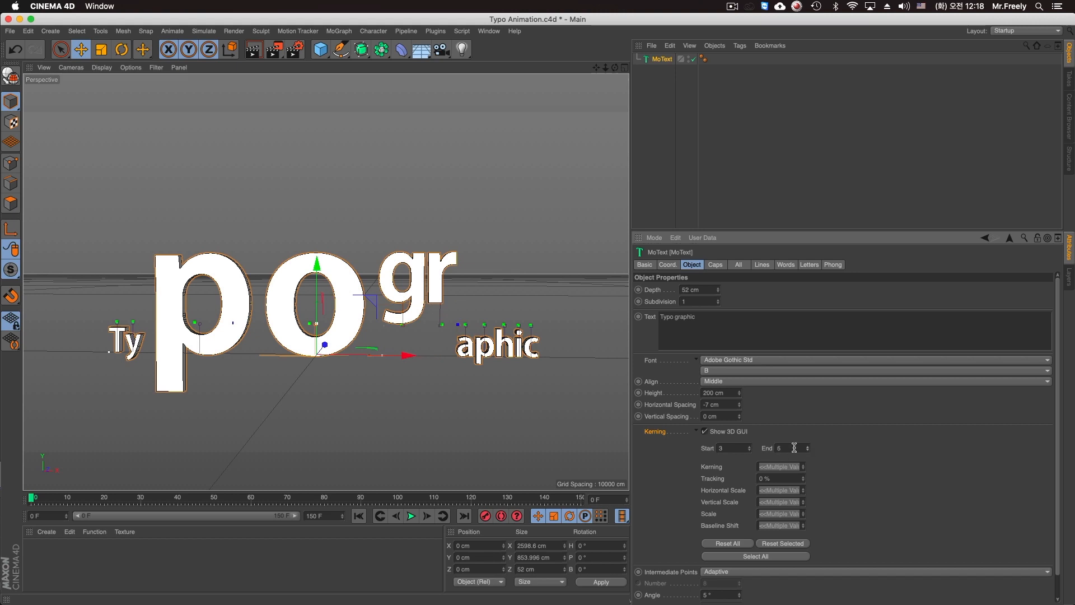
drag(803, 478, 588, 348)
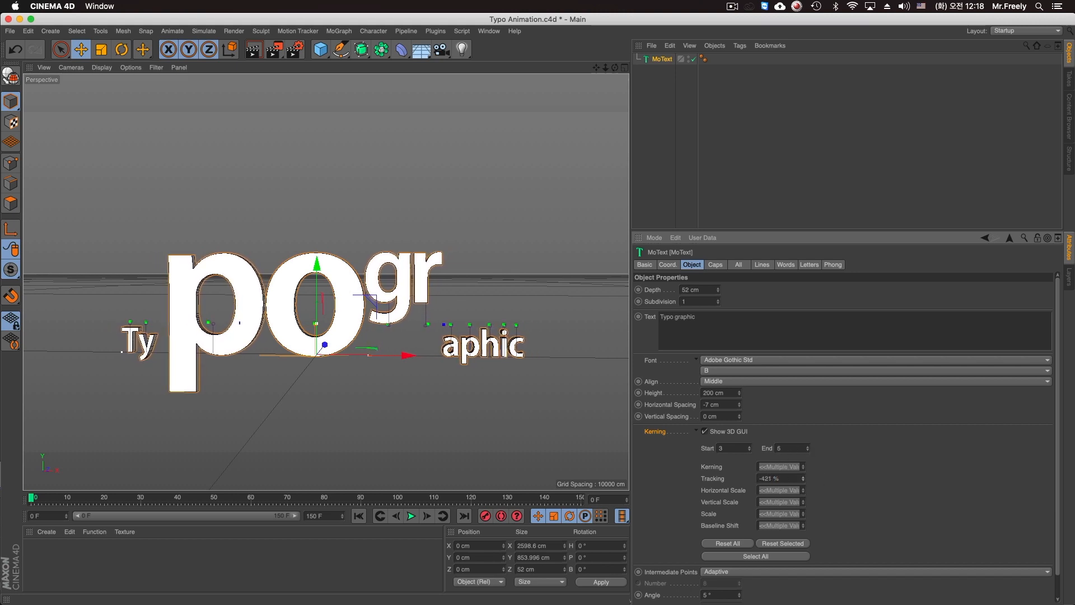
click(448, 324)
Set the kerning range to 6 to 12 and its tracking to -21 %
click(750, 451)
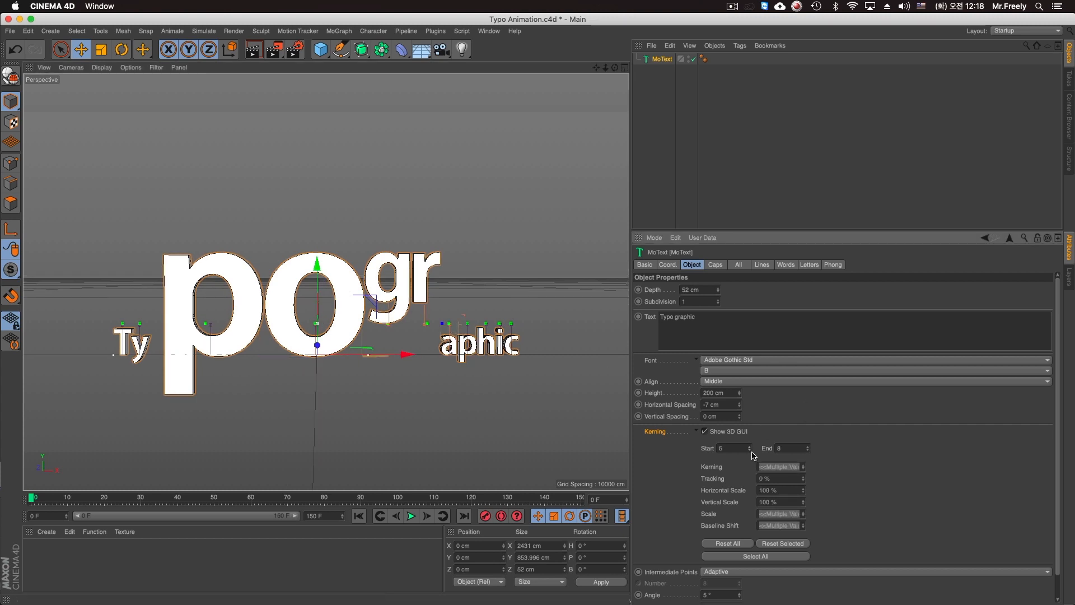
drag(750, 452, 751, 447)
click(749, 451)
drag(803, 478, 803, 497)
key(super+z)
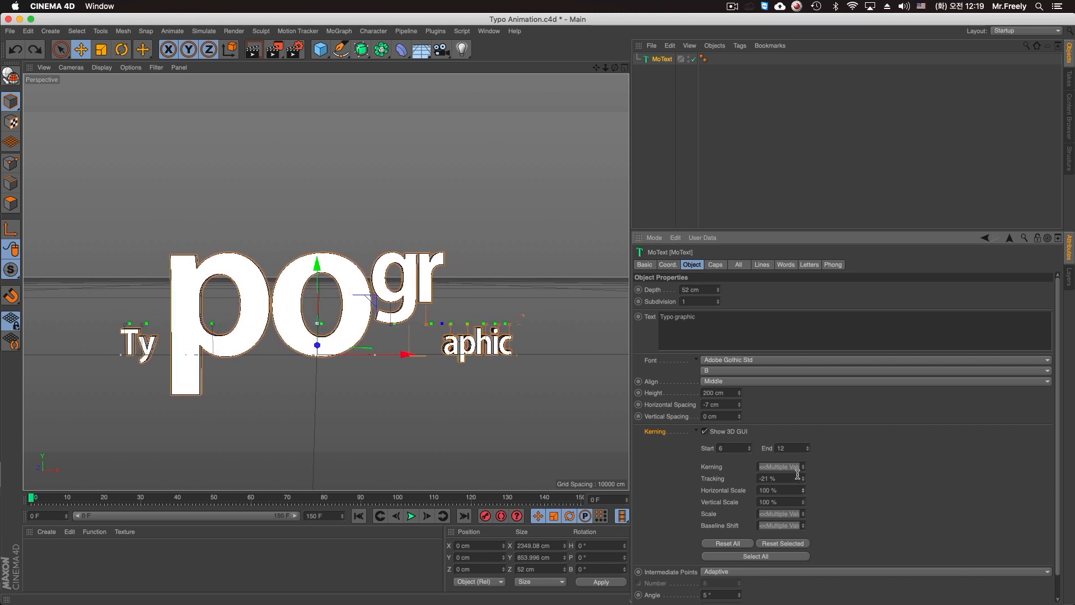
Narrow the kerning range to 6 to 7 and try a tracking of -53 %
click(807, 451)
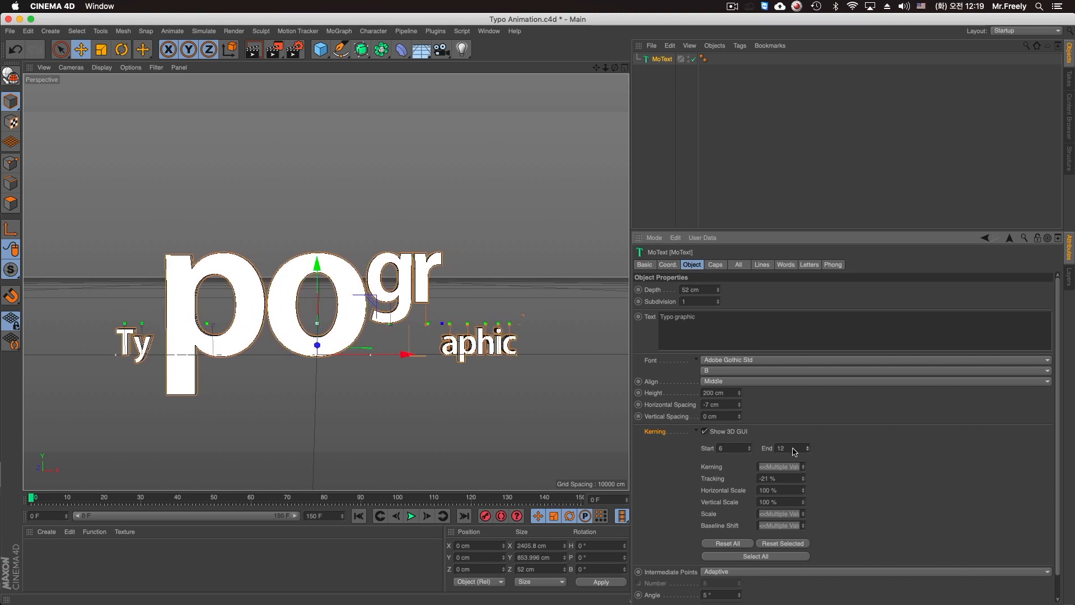
click(808, 451)
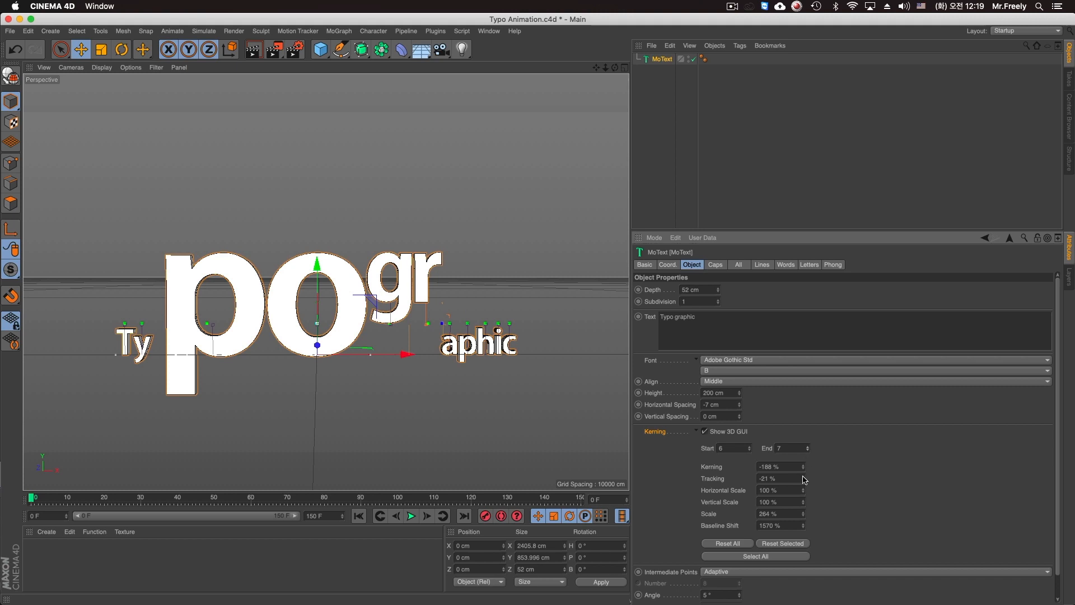
drag(803, 492, 806, 492)
key(super+z)
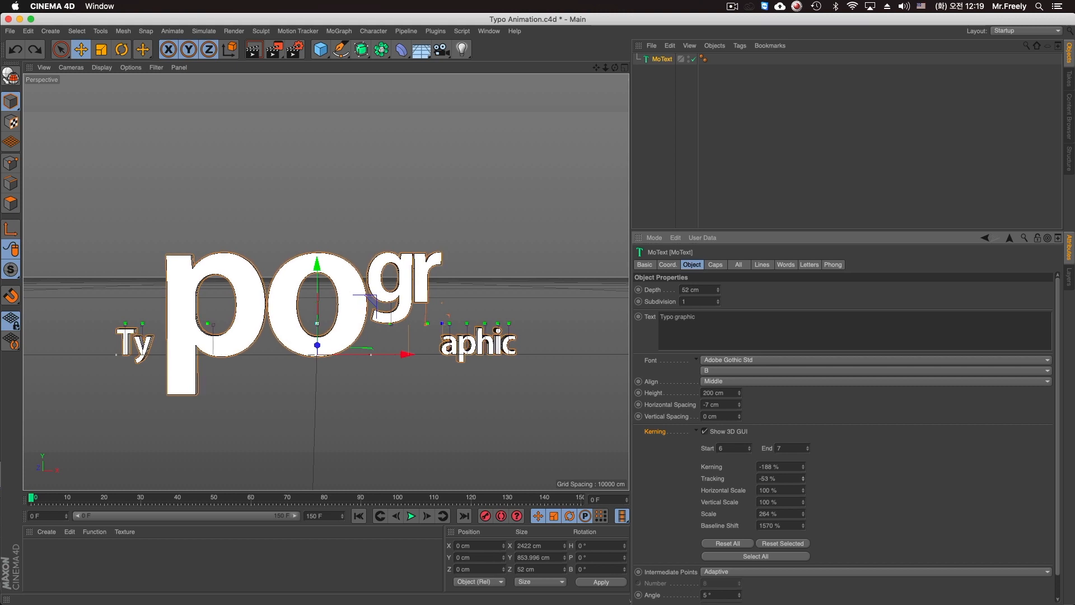
Start the kerning range at letter 7 and try a different horizontal scale and baseline shift on those letters
click(749, 450)
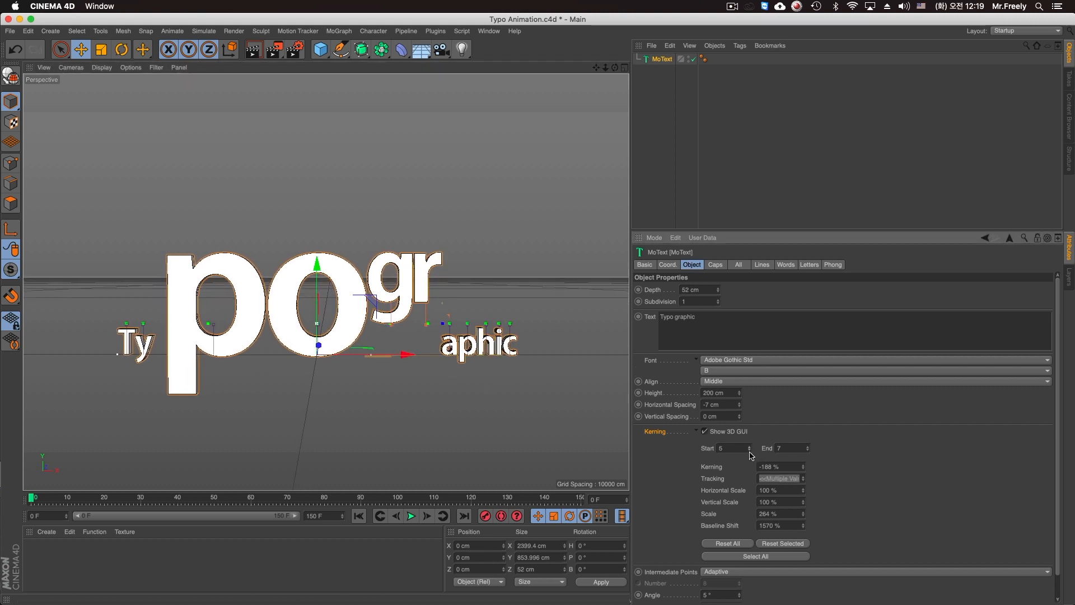
click(749, 446)
click(749, 446)
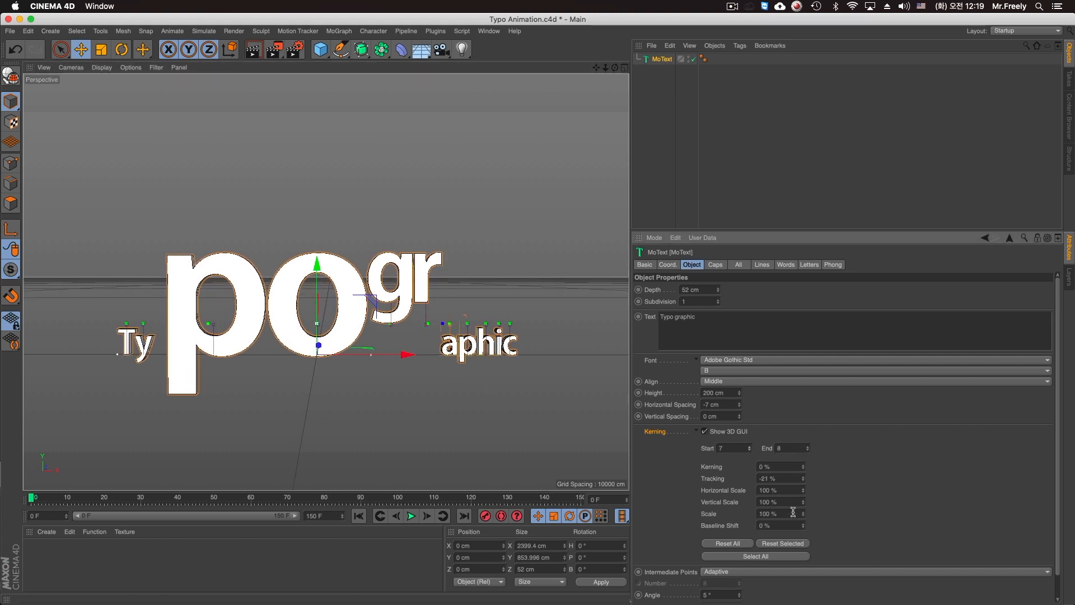
drag(805, 489, 805, 492)
key(super+z)
click(802, 527)
key(super+z)
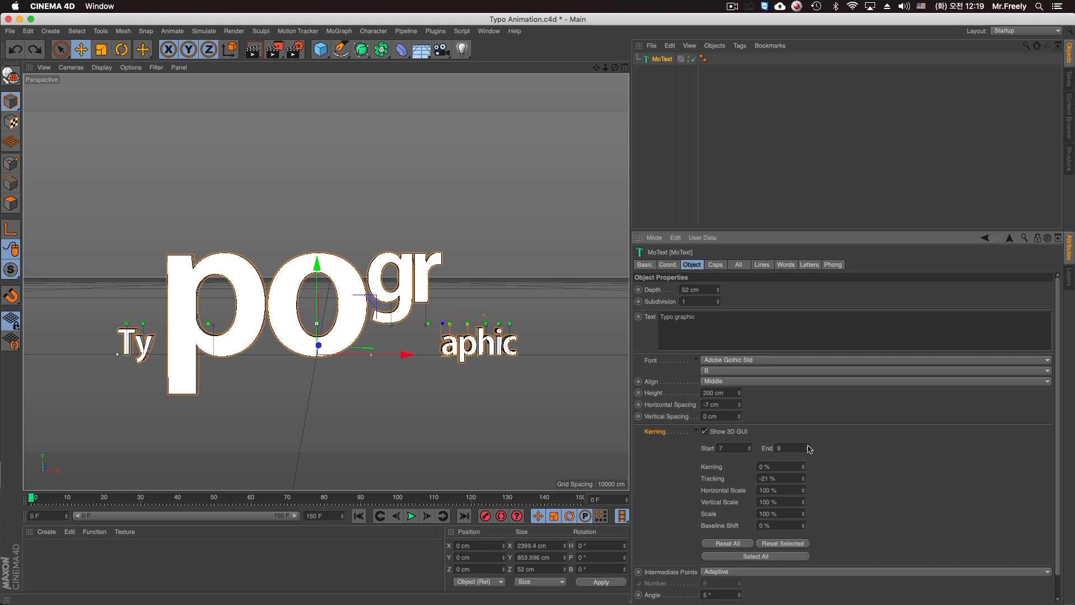
Set the kerning range to 7 to 12 with a kerning of -55 % and a tracking of -6 %
mouse_move(803, 466)
mouse_down()
mouse_move(803, 482)
mouse_move(803, 471)
mouse_up()
alt+drag(532, 415, 394, 376)
scroll(409, 337, up, 3)
mouse_move(410, 338)
alt+mouse_down()
mouse_move(360, 307)
mouse_move(313, 358)
mouse_move(406, 335)
alt+mouse_up()
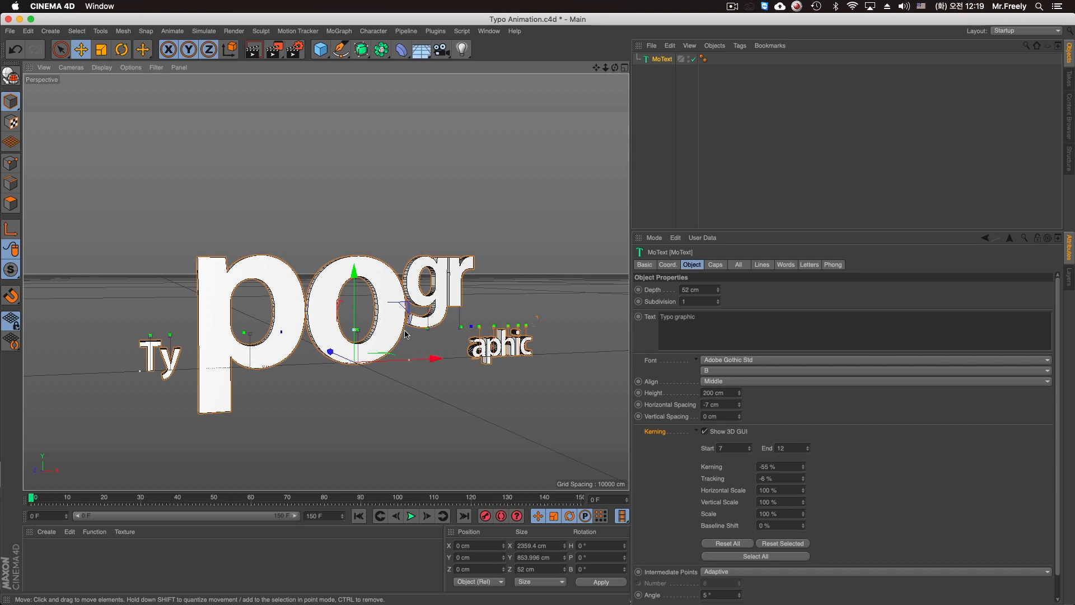
mouse_move(437, 325)
alt+mouse_down()
mouse_move(352, 330)
mouse_move(480, 336)
mouse_move(425, 331)
alt+mouse_up()
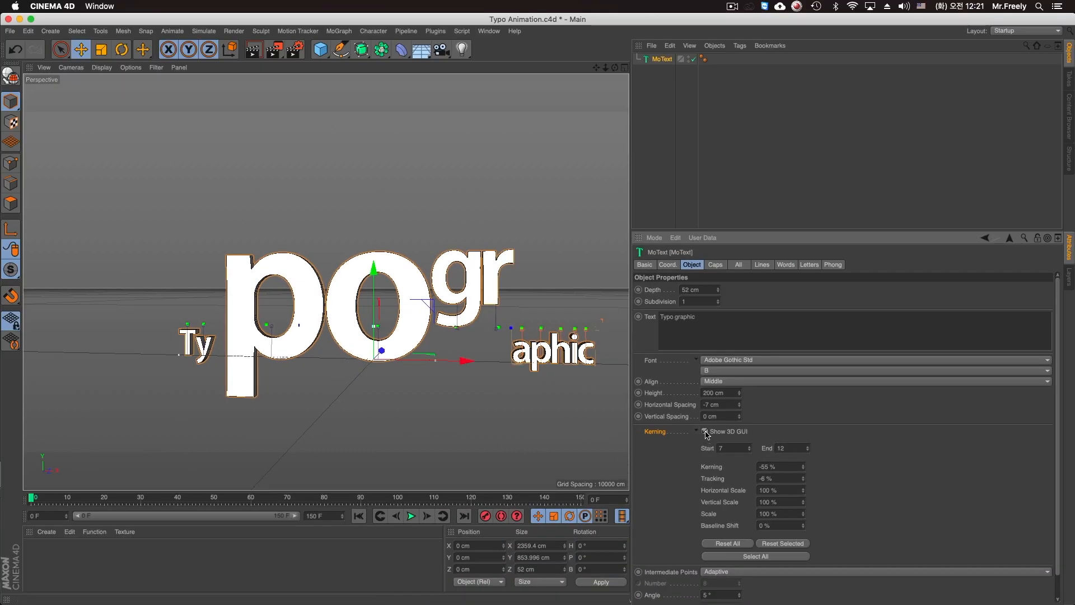
scroll(474, 327, up, 3)
scroll(475, 327, up, 1)
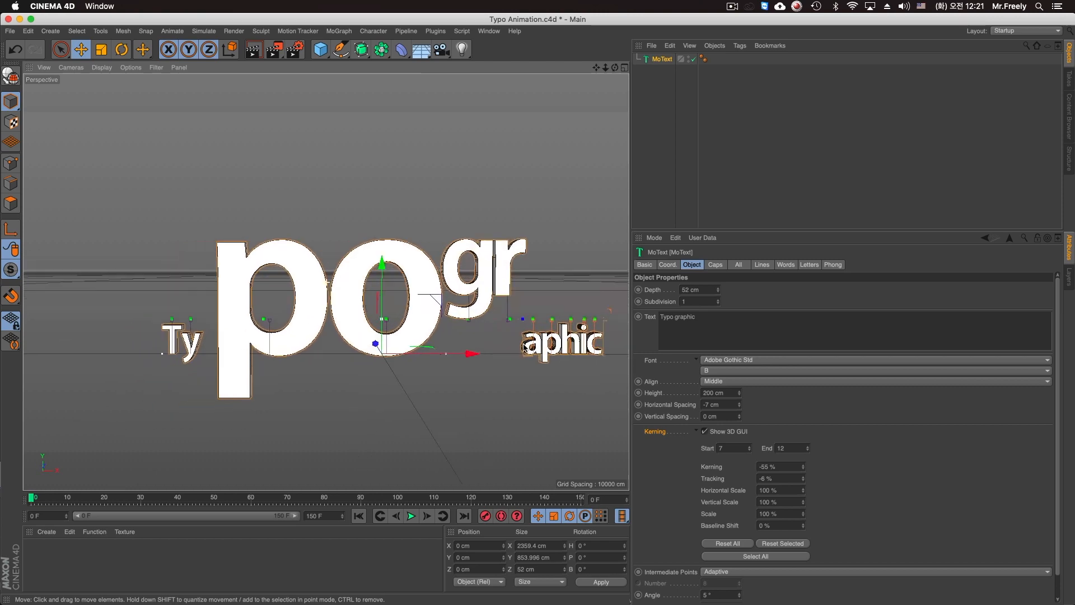
Reset all kerning adjustments of the MoText and hide the kerning 3D GUI
click(727, 543)
alt+drag(444, 272, 381, 328)
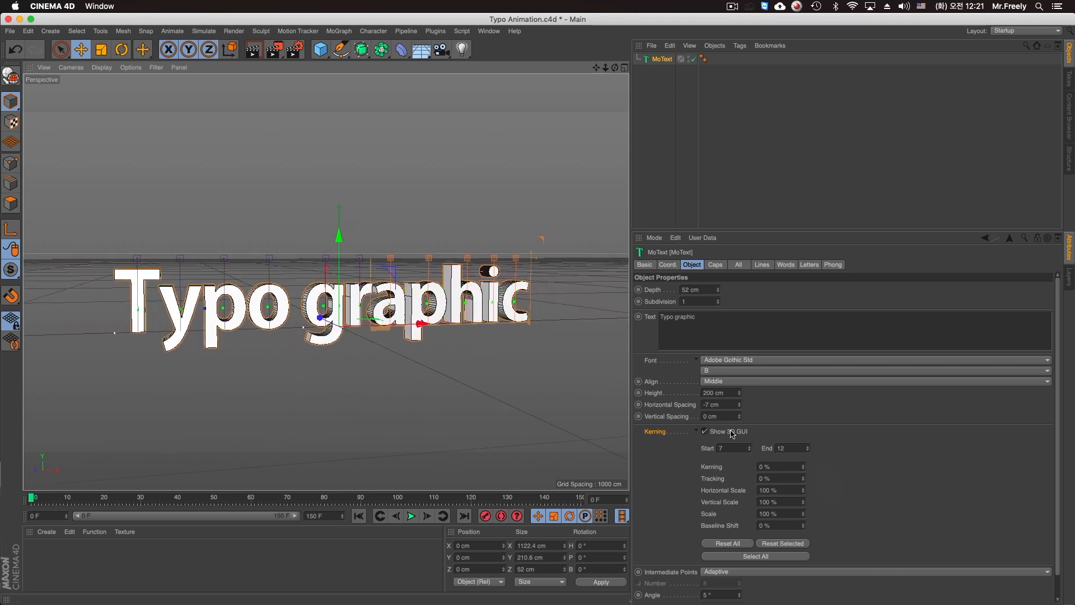
click(701, 431)
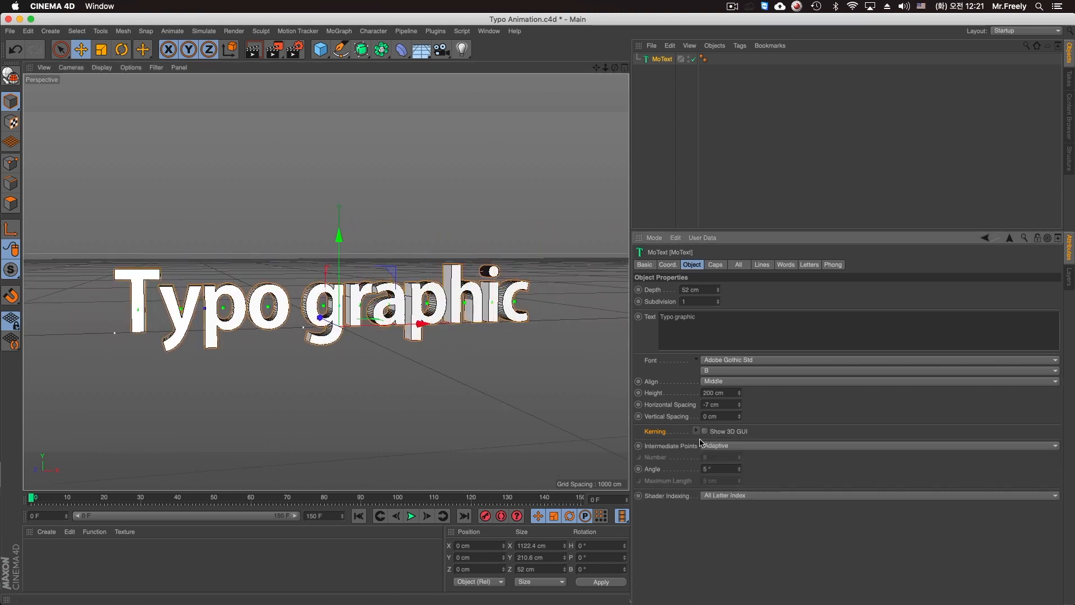
Set the MoText's intermediate points to Natural and inspect the letter edges up close
click(662, 448)
alt+drag(432, 387, 395, 373)
scroll(398, 337, up, 10)
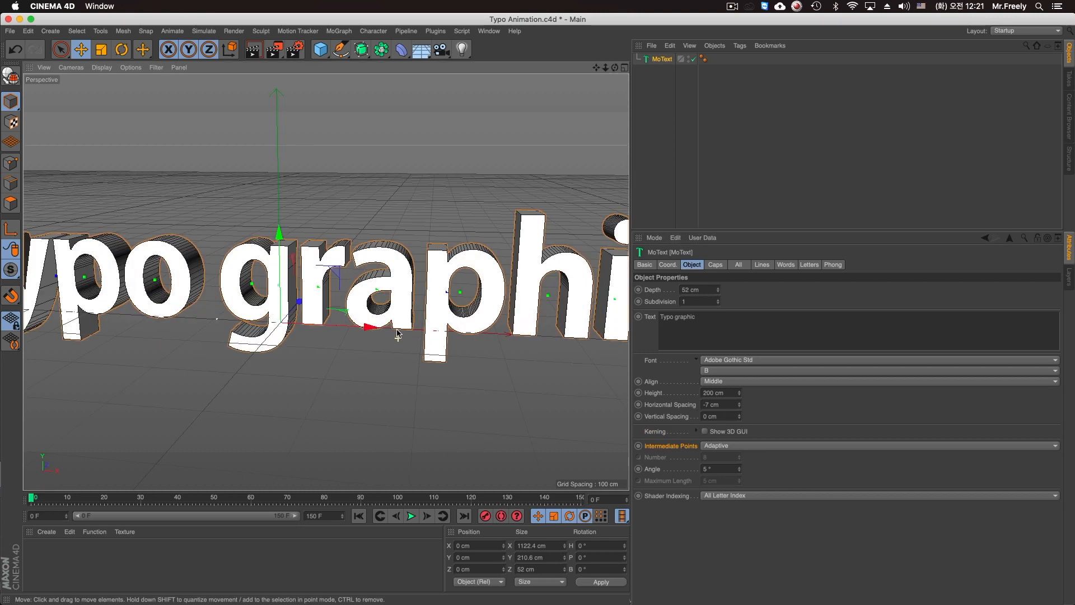
alt+drag(341, 336, 577, 438)
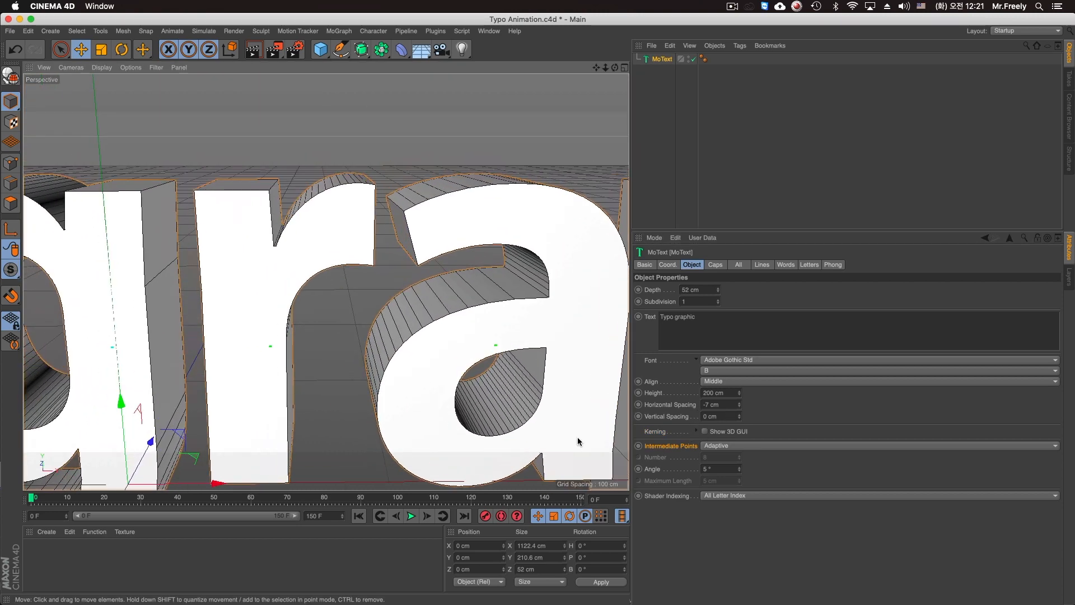
click(733, 445)
click(731, 468)
alt+drag(504, 381, 303, 202)
scroll(278, 214, up, 15)
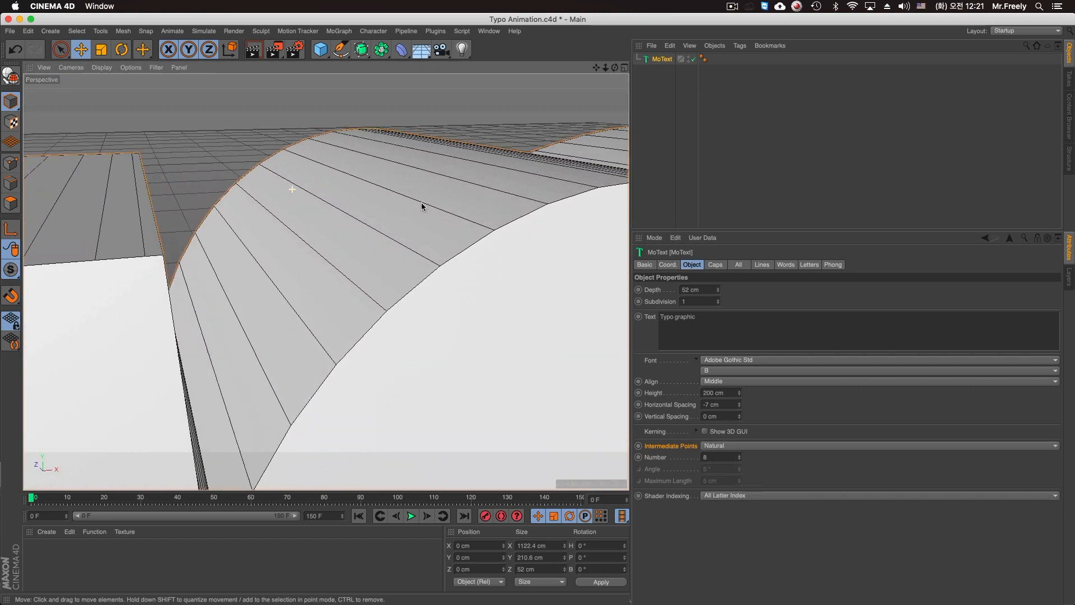
Try a much higher number of Natural intermediate points on the letters and undo the change
alt+drag(427, 274, 468, 312)
drag(740, 458, 740, 423)
click(720, 446)
click(681, 459)
alt+drag(428, 308, 532, 416)
scroll(326, 330, down, 6)
key(ctrl+z)
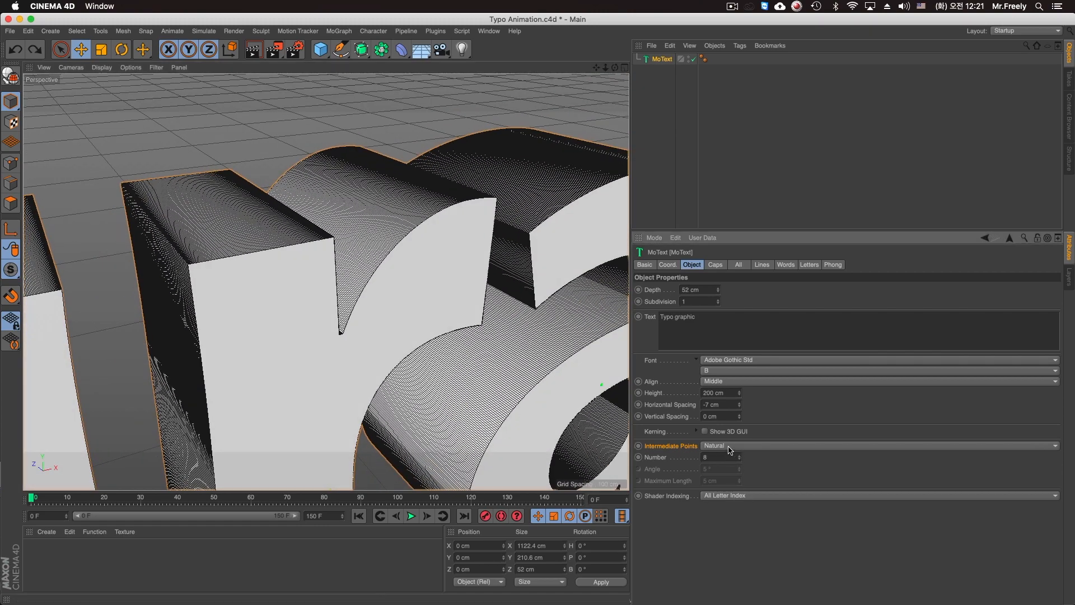
Switch the intermediate points to Uniform, try a number of 2, and raise the number for smoother letter curves
click(730, 448)
click(723, 469)
alt+drag(422, 308, 448, 314)
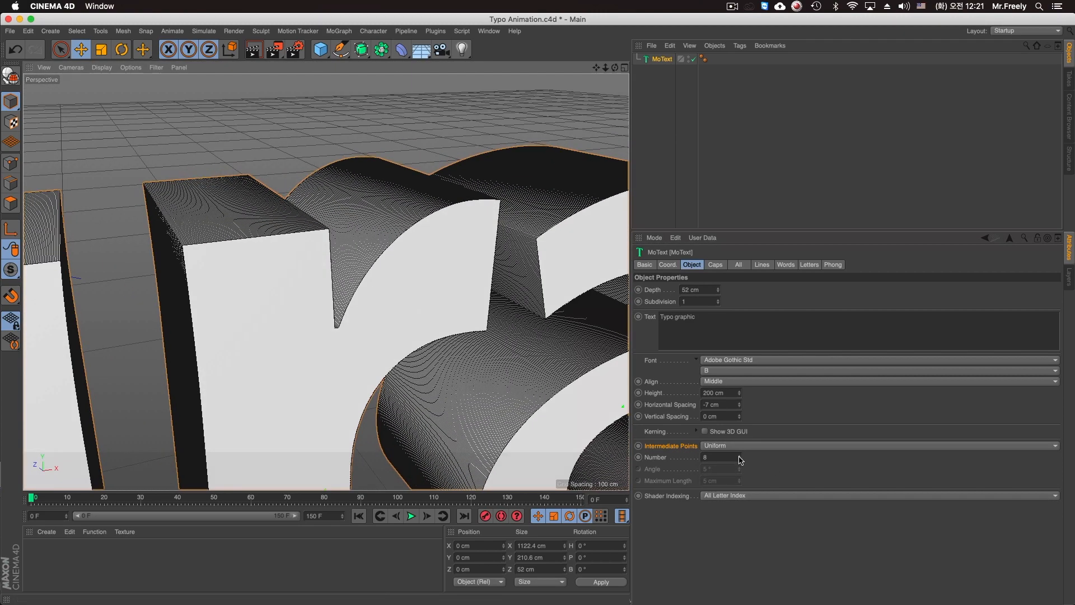
double_click(718, 457)
text(2)
key(Return)
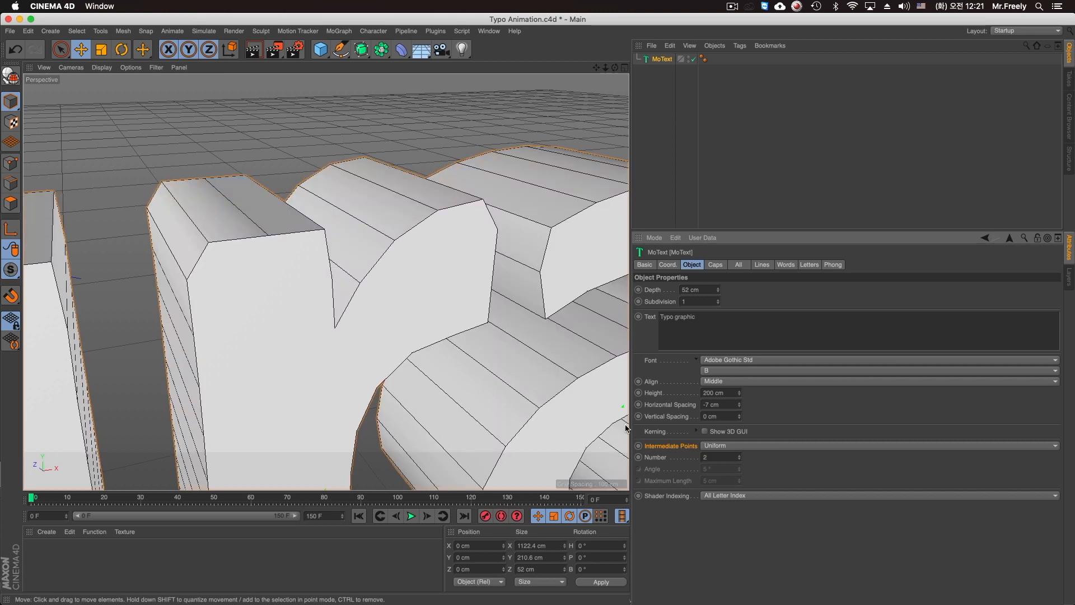
drag(738, 462, 740, 457)
alt+drag(365, 320, 417, 314)
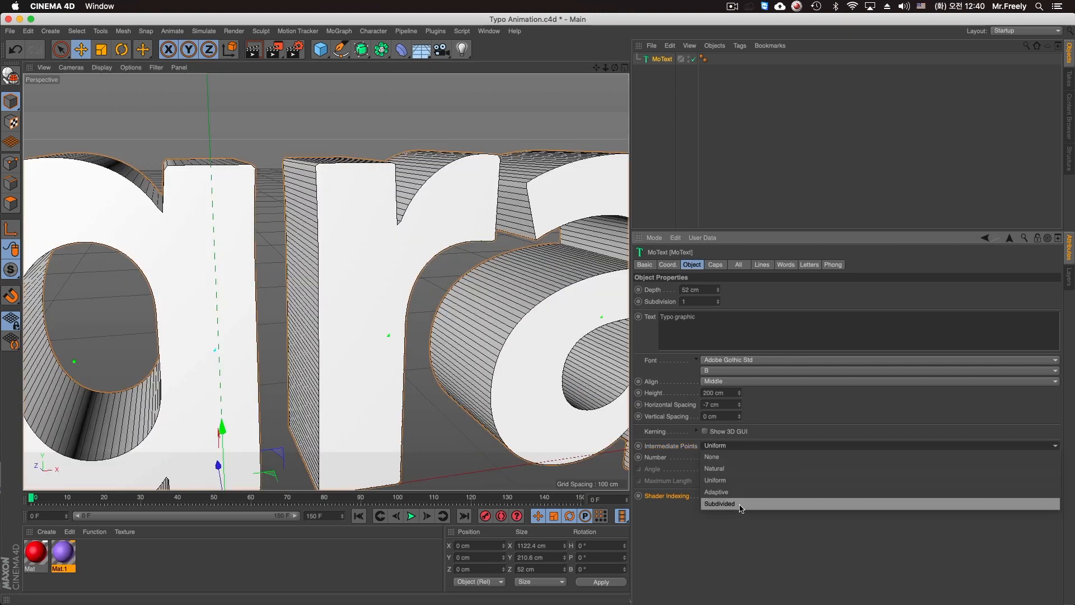
Switch the intermediate points to Subdivided and set the angle to 90°
click(741, 504)
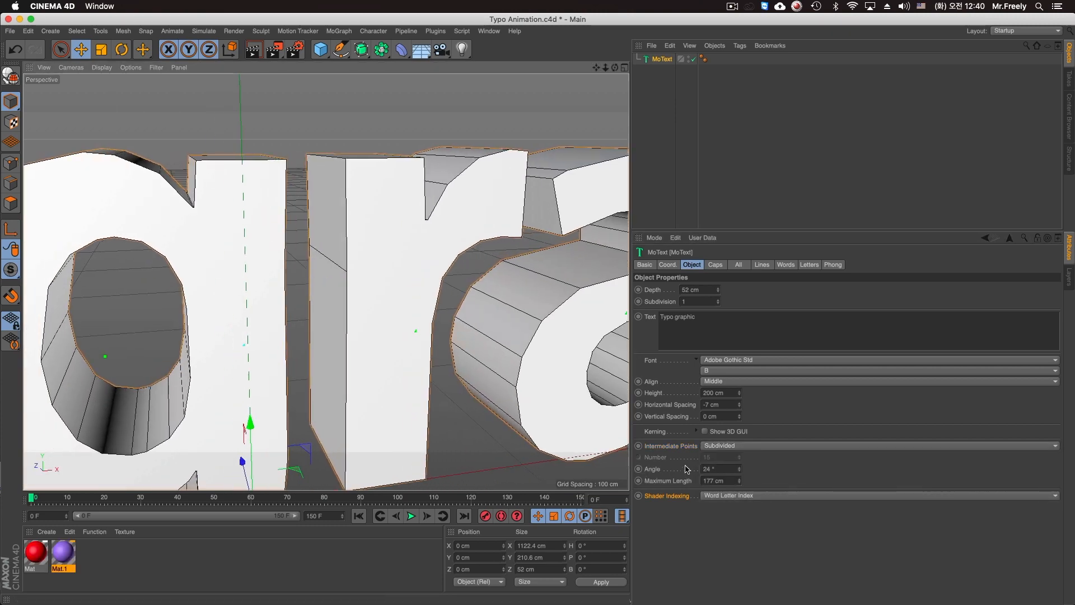
scroll(438, 331, down, 5)
drag(740, 472, 740, 451)
scroll(409, 280, down, 5)
alt+drag(359, 346, 354, 319)
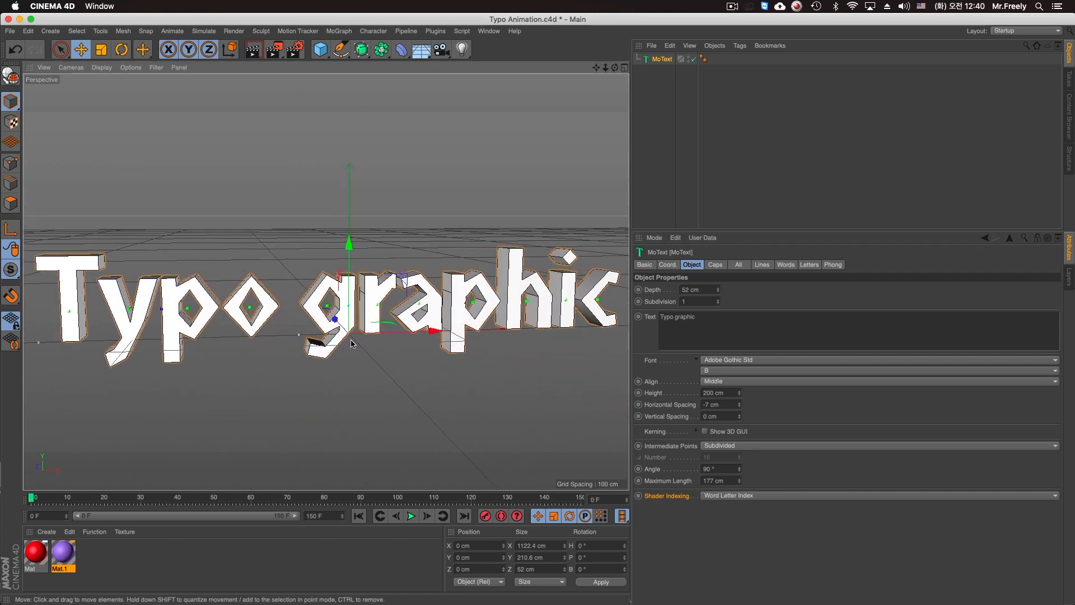
alt+middle_drag(354, 319, 339, 326)
Try maximum lengths of 12 cm and 0.01 cm for the subdivided points, undo the latter, and set 50 cm
drag(740, 482, 739, 493)
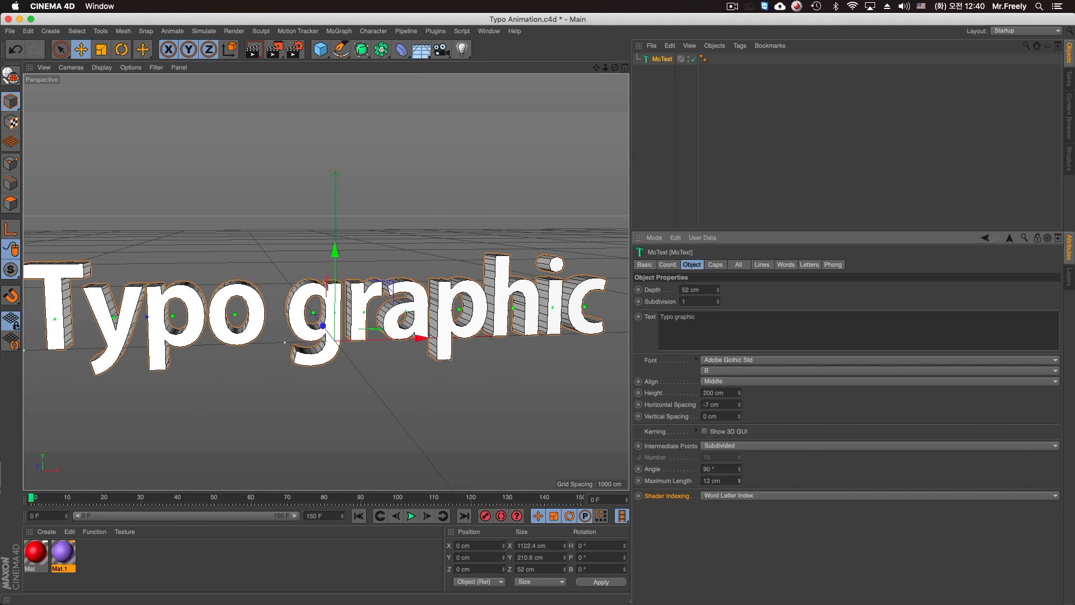
drag(740, 481, 740, 493)
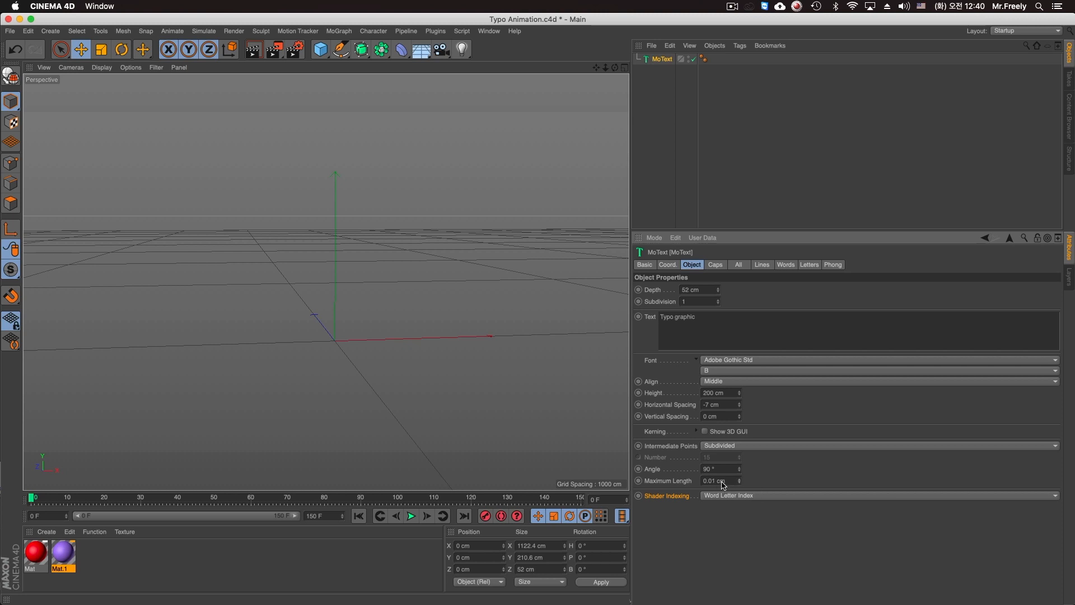
key(super+z)
text(0)
key(Return)
alt+drag(477, 359, 452, 364)
alt+drag(556, 397, 527, 448)
alt+right_drag(527, 448, 464, 350)
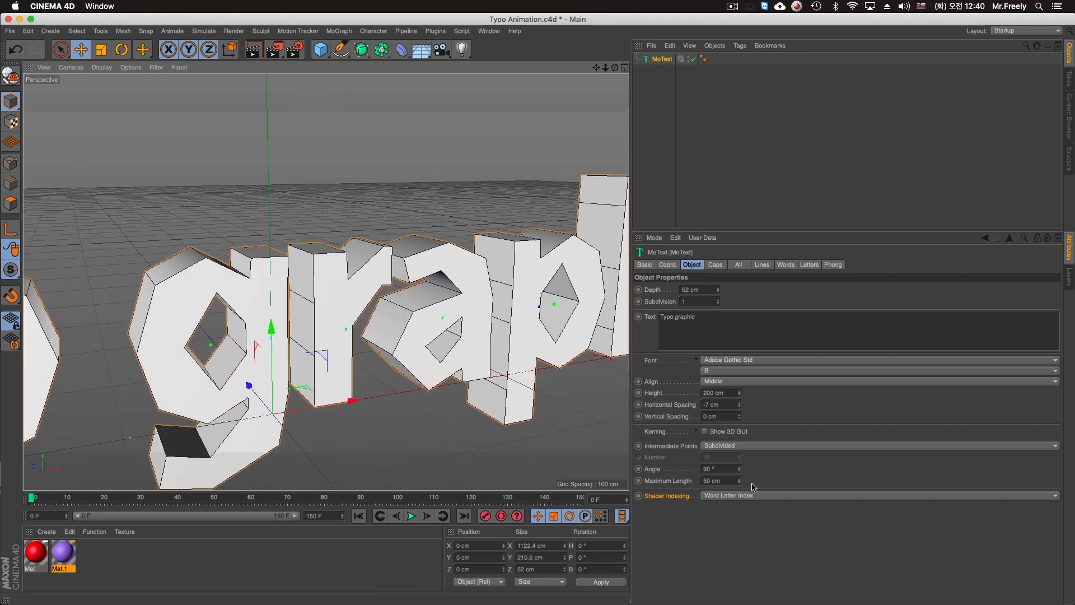
Try an angle of 29° with a 273 cm maximum length, and settle on 71° with a 100 cm maximum length
mouse_move(740, 470)
mouse_down()
mouse_move(739, 493)
mouse_move(740, 475)
mouse_up()
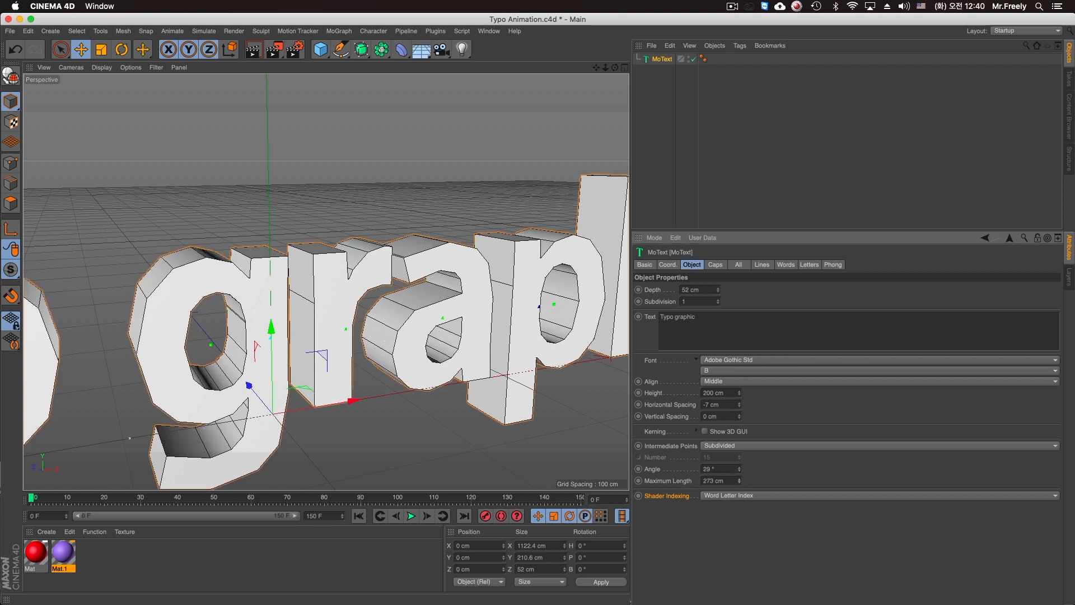
drag(739, 469, 739, 496)
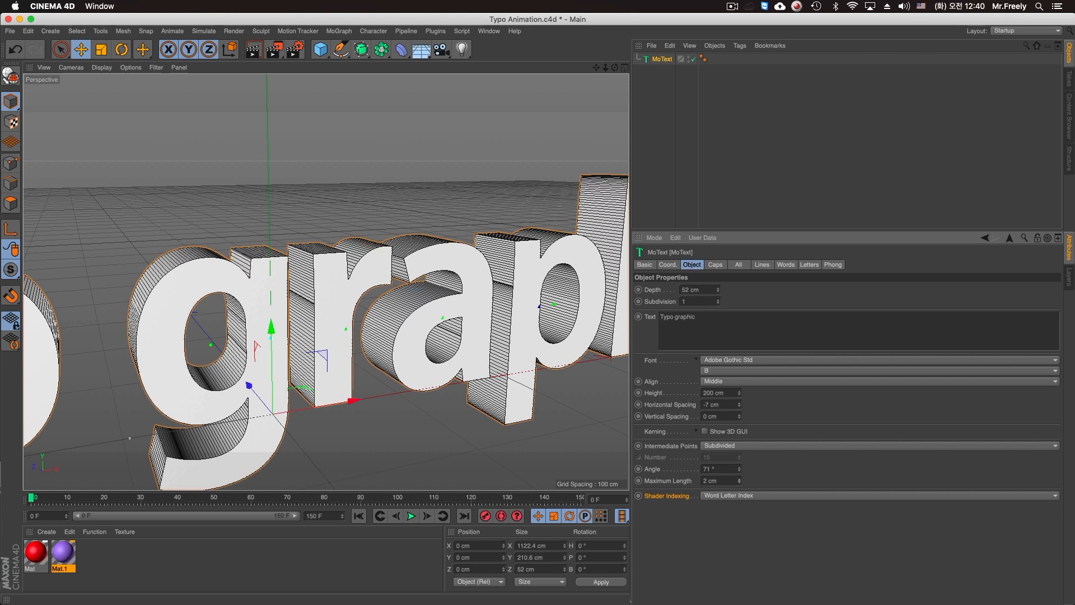
drag(739, 497, 720, 438)
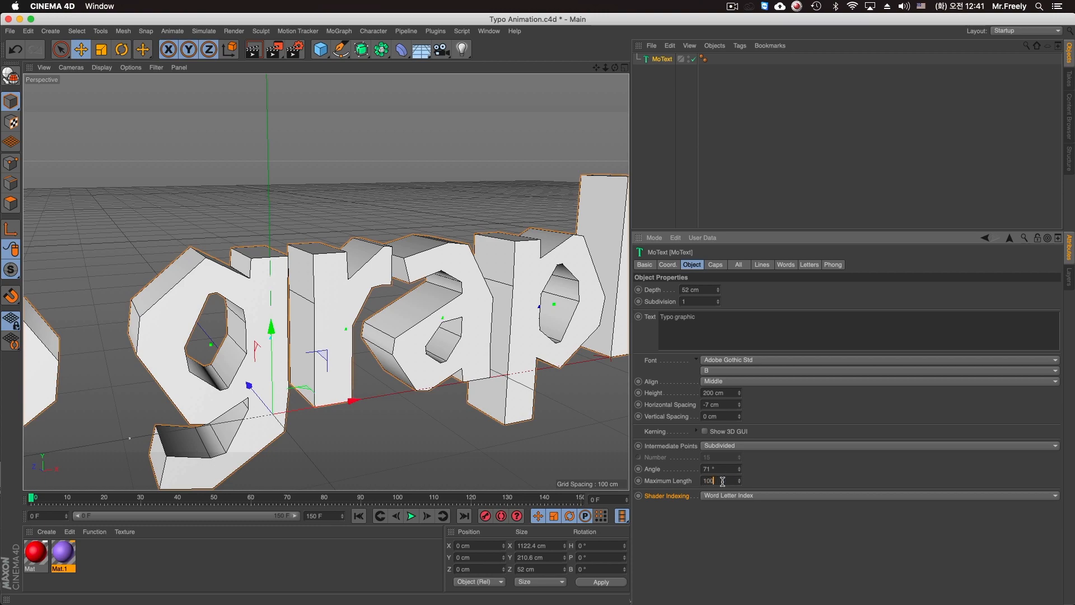
Switch the MoText's intermediate points back to Natural
alt+drag(585, 411, 457, 386)
click(738, 446)
click(738, 468)
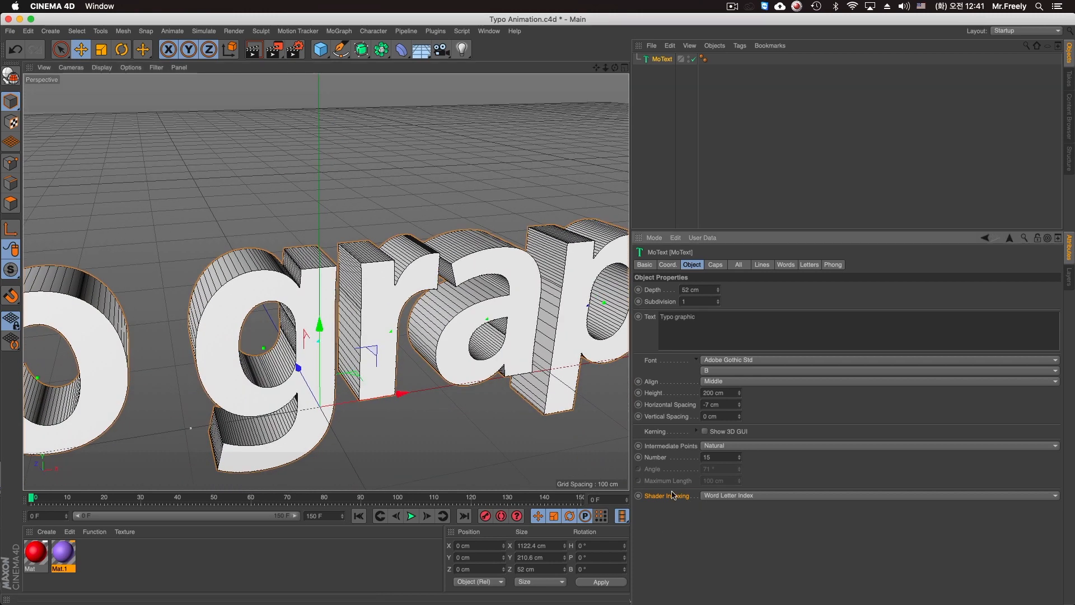
Examine the Shader Indexing options and read the Shader Indexing entry in the help documentation
click(707, 497)
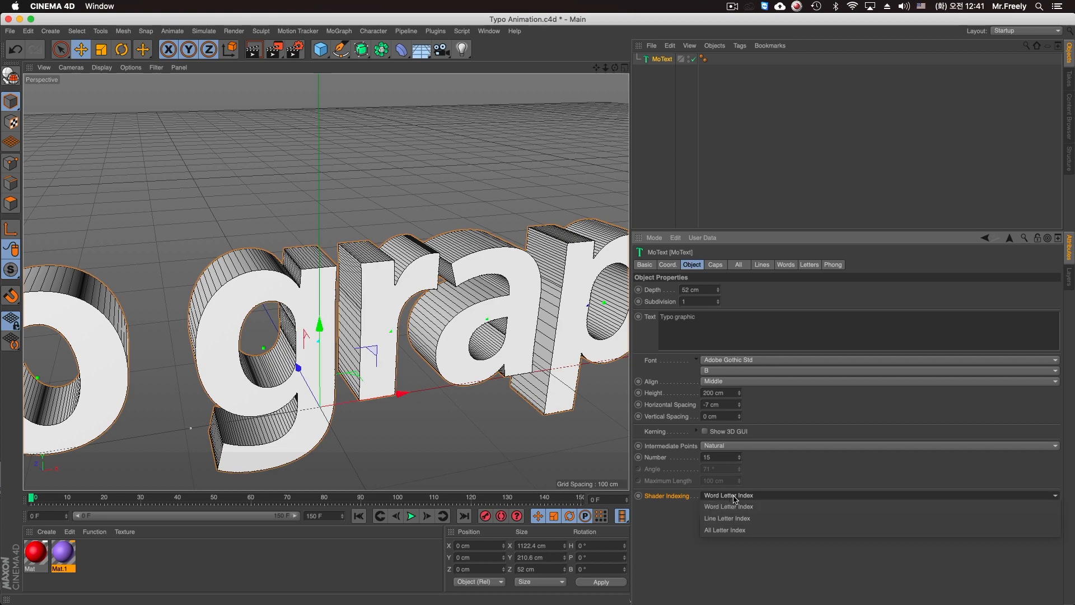
click(669, 498)
alt+drag(331, 327, 528, 330)
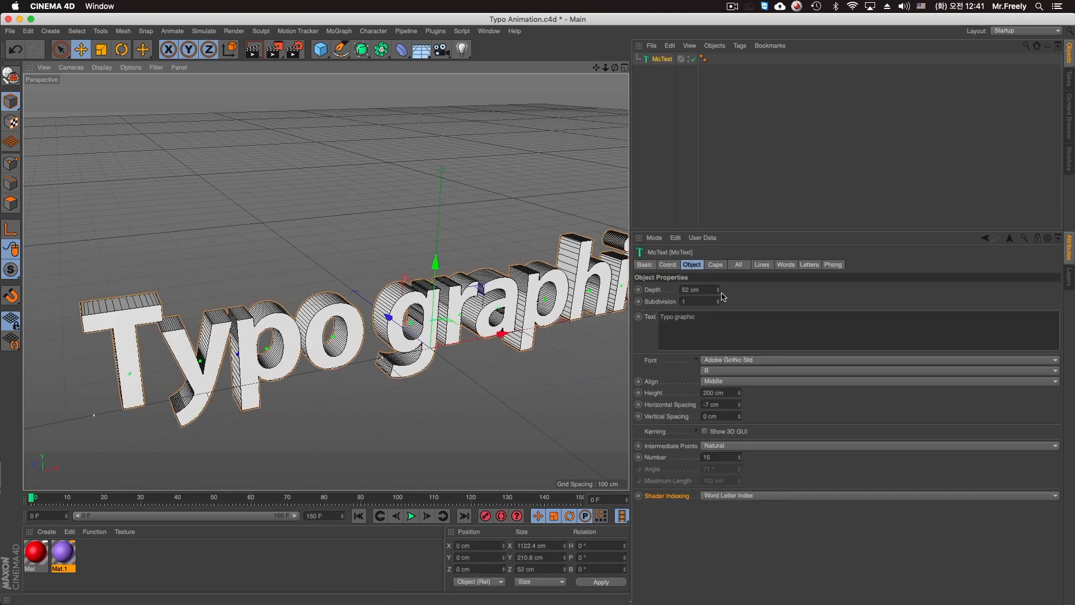
alt+drag(560, 343, 411, 280)
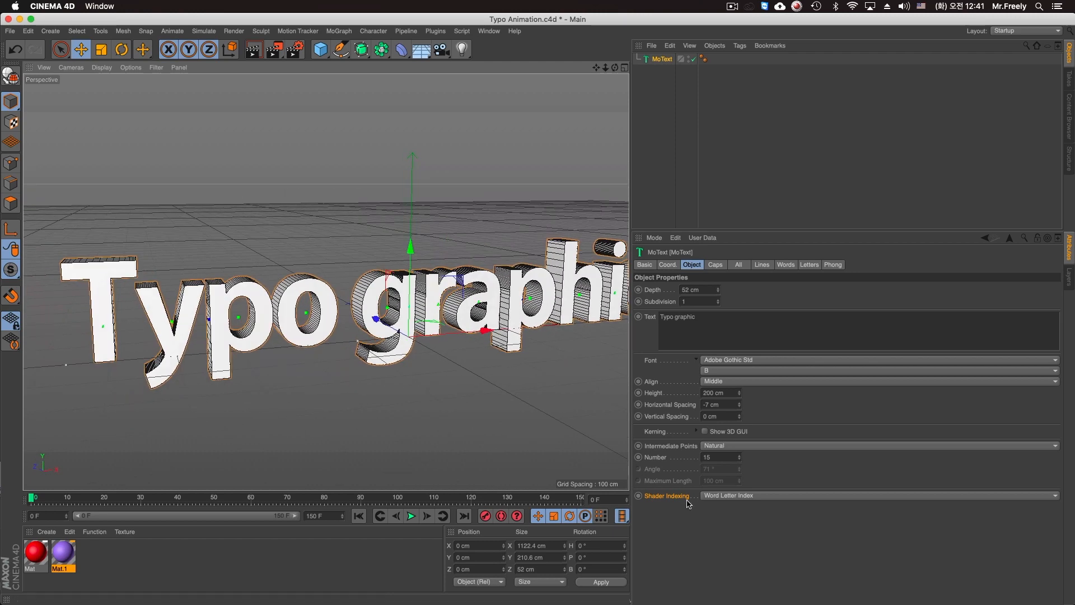
right_click(686, 498)
click(715, 597)
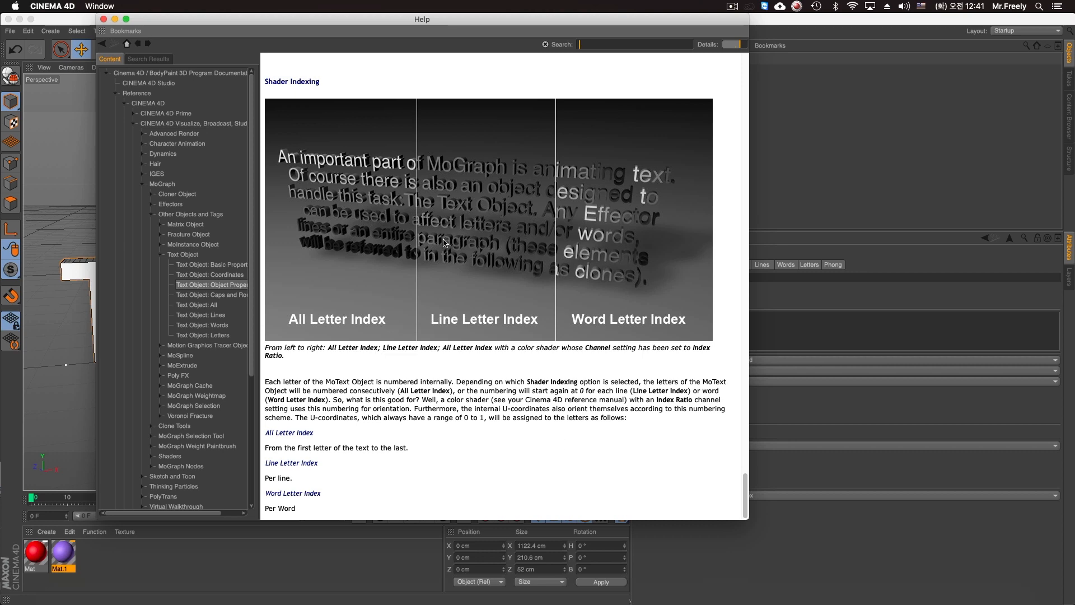
click(103, 19)
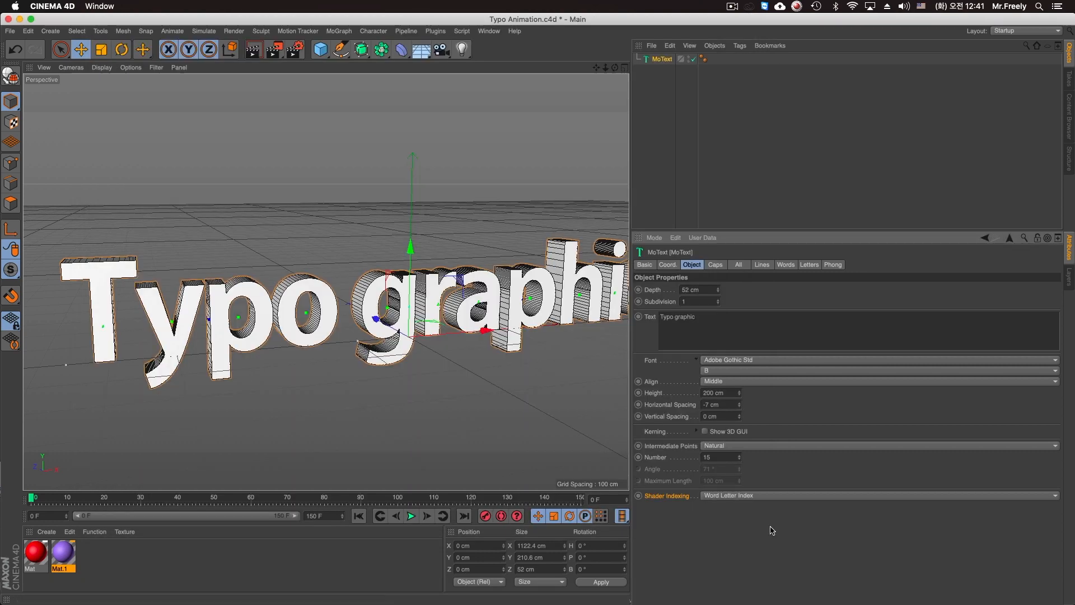
mouse_move(526, 303)
alt+mouse_down()
mouse_move(537, 319)
mouse_move(540, 310)
alt+mouse_up()
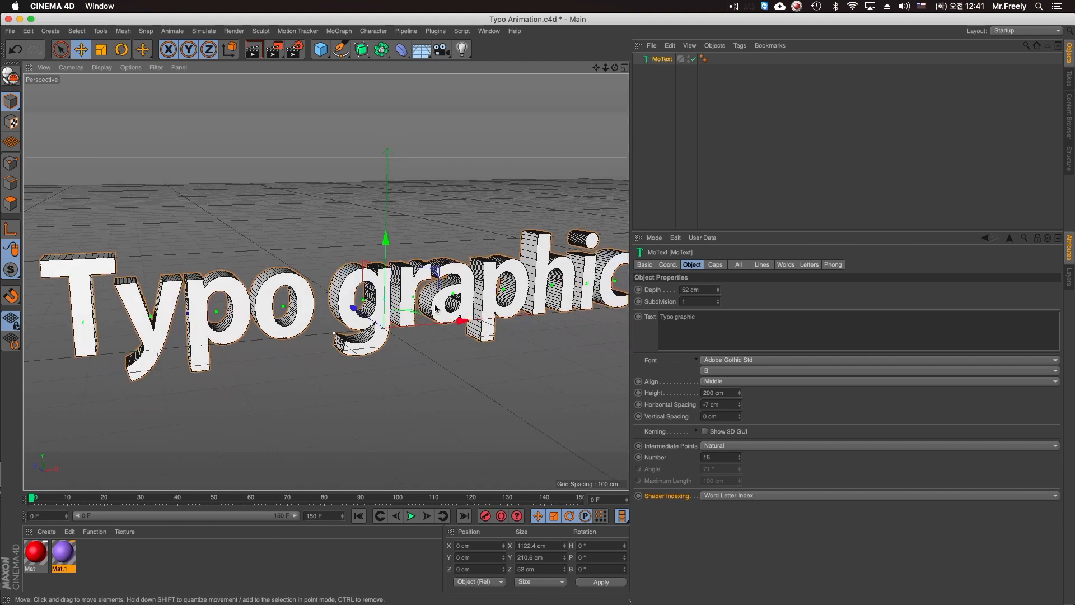
Open the MoText's caps and rounding settings and examine the letters from the side
click(716, 265)
alt+drag(426, 316, 370, 308)
scroll(420, 336, up, 5)
click(671, 323)
alt+drag(504, 280, 369, 268)
Try Fillet as the start cap of the text
click(742, 289)
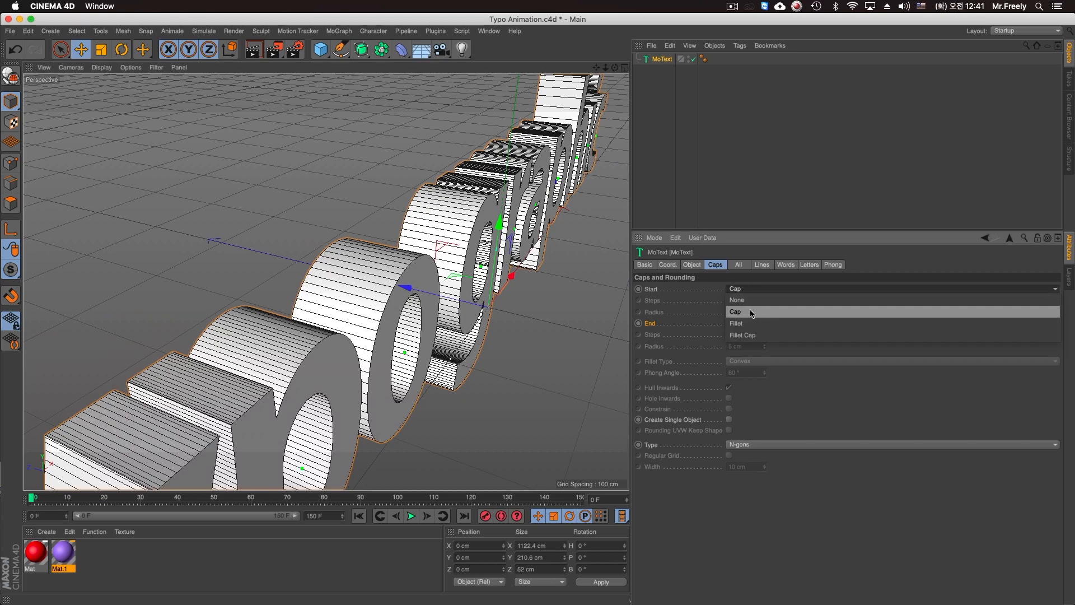
click(746, 323)
alt+drag(453, 299, 386, 259)
Set both the start and end caps of the text to Fillet Cap
click(756, 288)
click(757, 336)
alt+drag(426, 332, 532, 370)
click(748, 324)
click(748, 368)
alt+drag(312, 271, 504, 313)
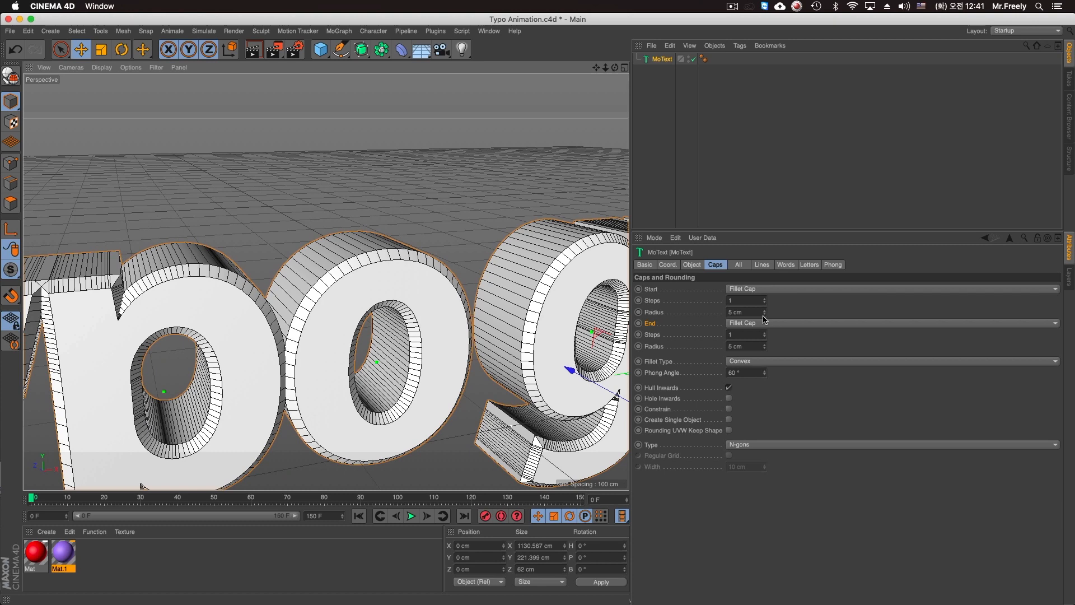
Set the start and end fillets to 3 steps with a 2 cm radius and render the view
drag(763, 299, 770, 303)
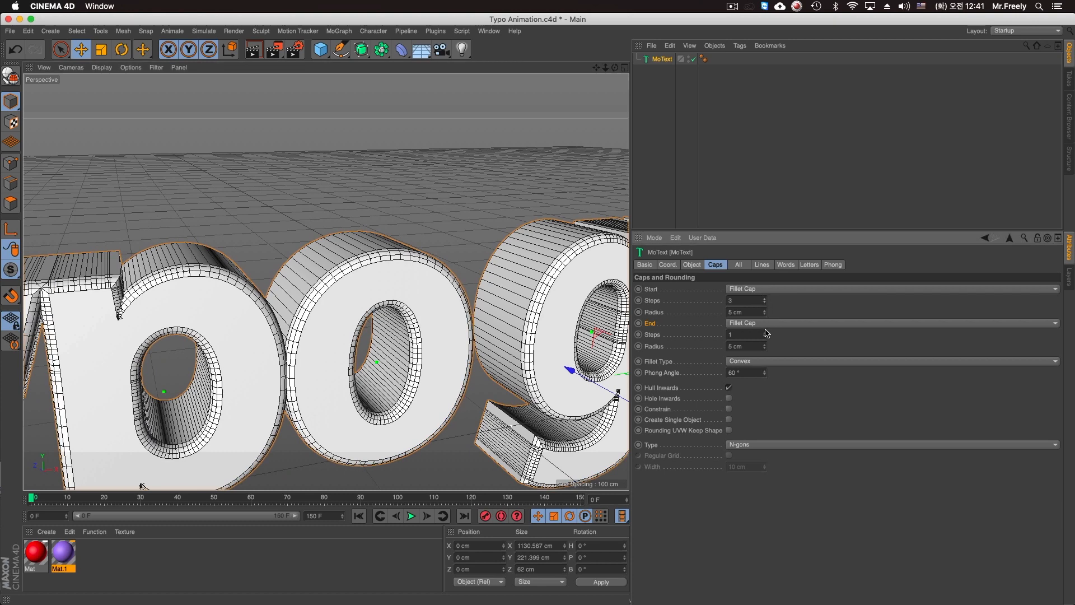
drag(765, 345, 766, 352)
drag(765, 314, 765, 342)
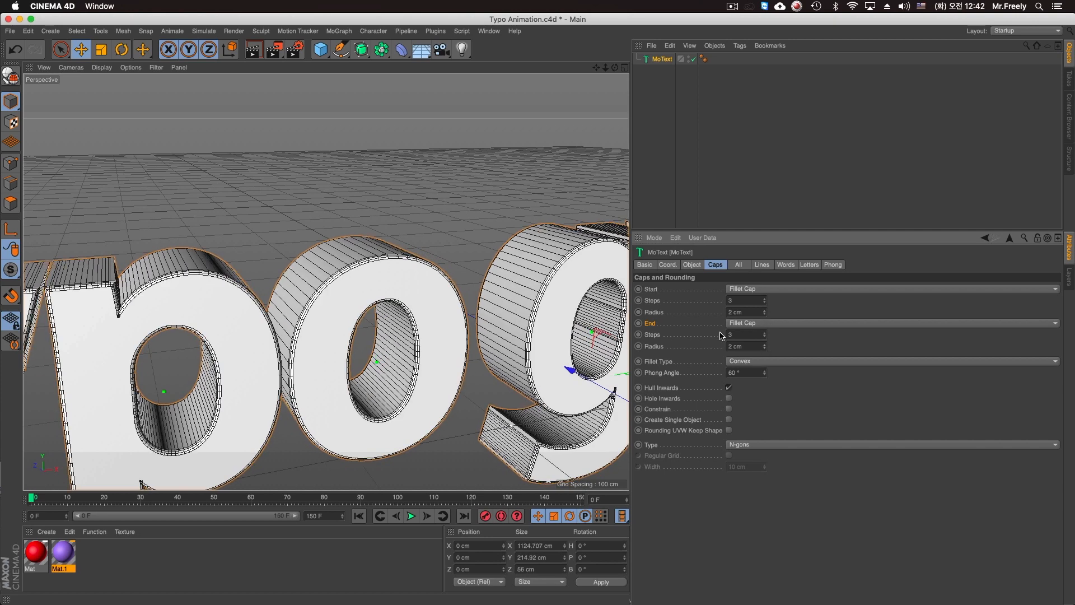
click(253, 49)
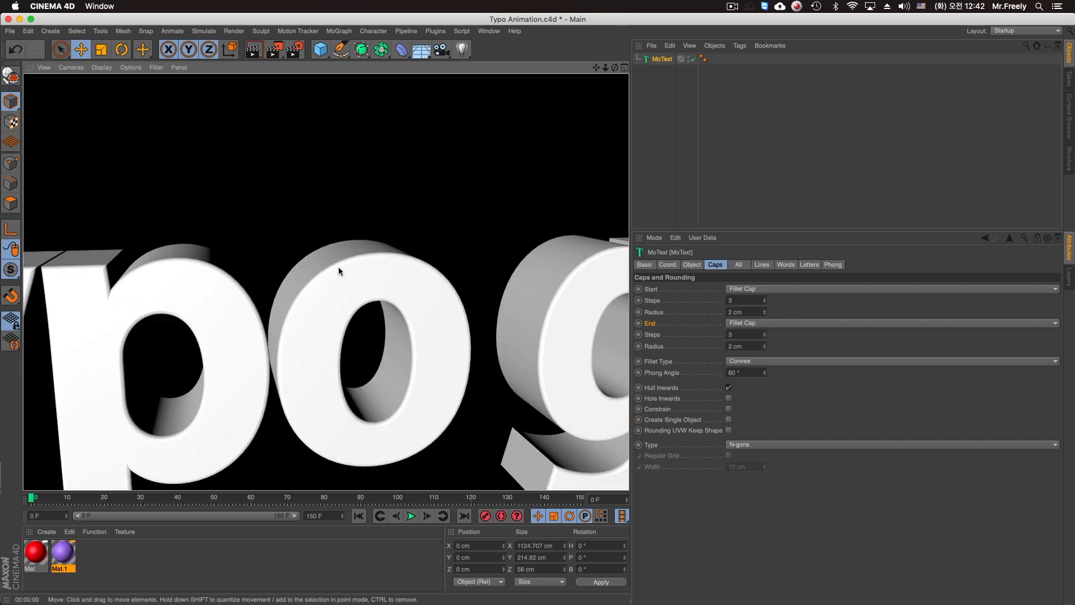
alt+drag(318, 325, 395, 336)
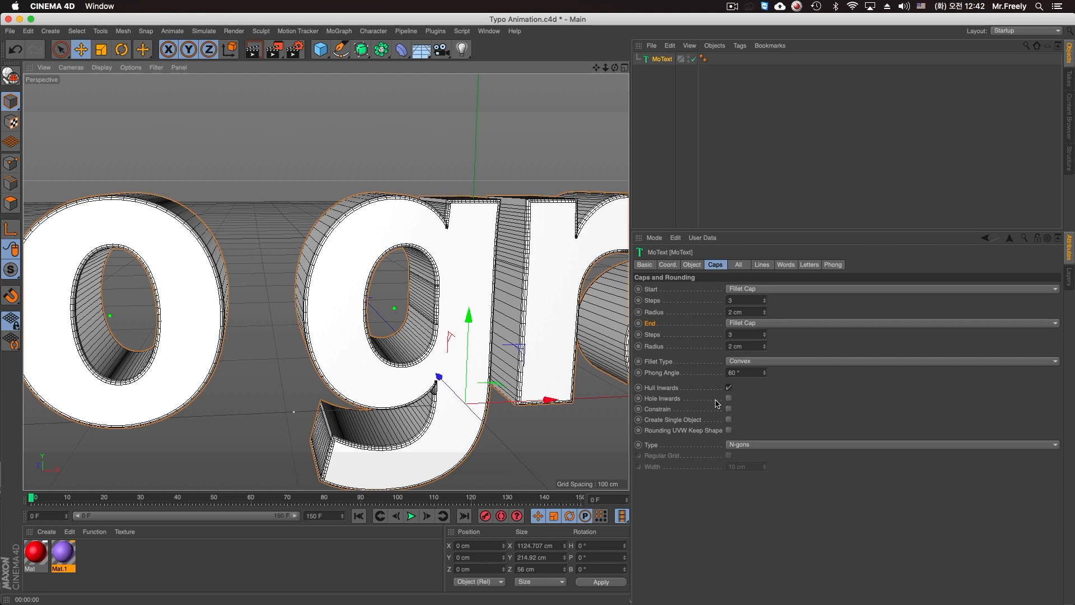
Try the fillet with Hull Inwards disabled, render the view to compare, and enable the option again
click(730, 388)
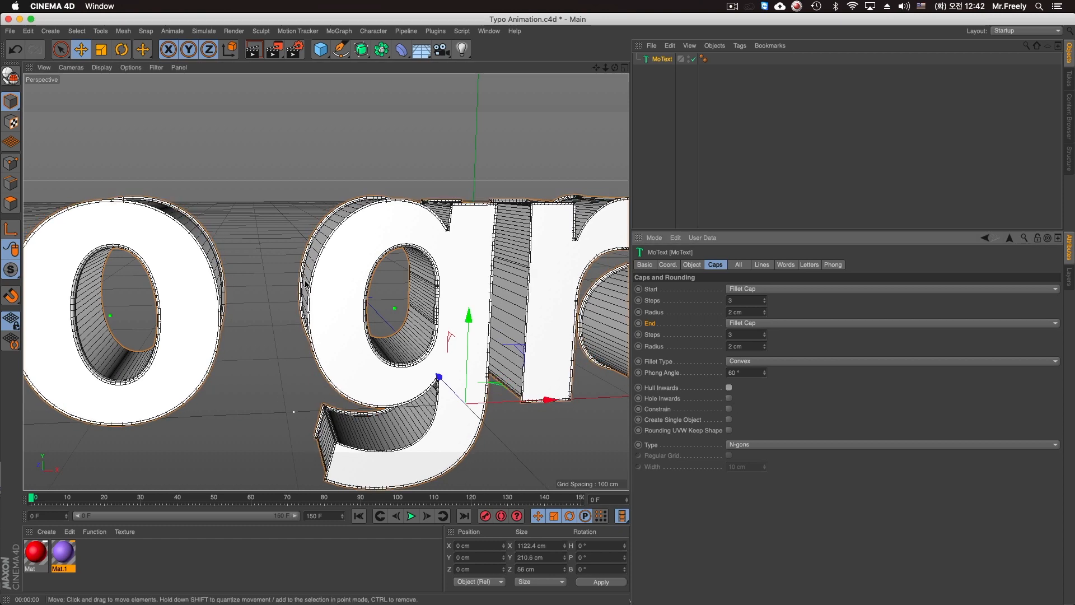
alt+drag(347, 291, 330, 277)
key(super+r)
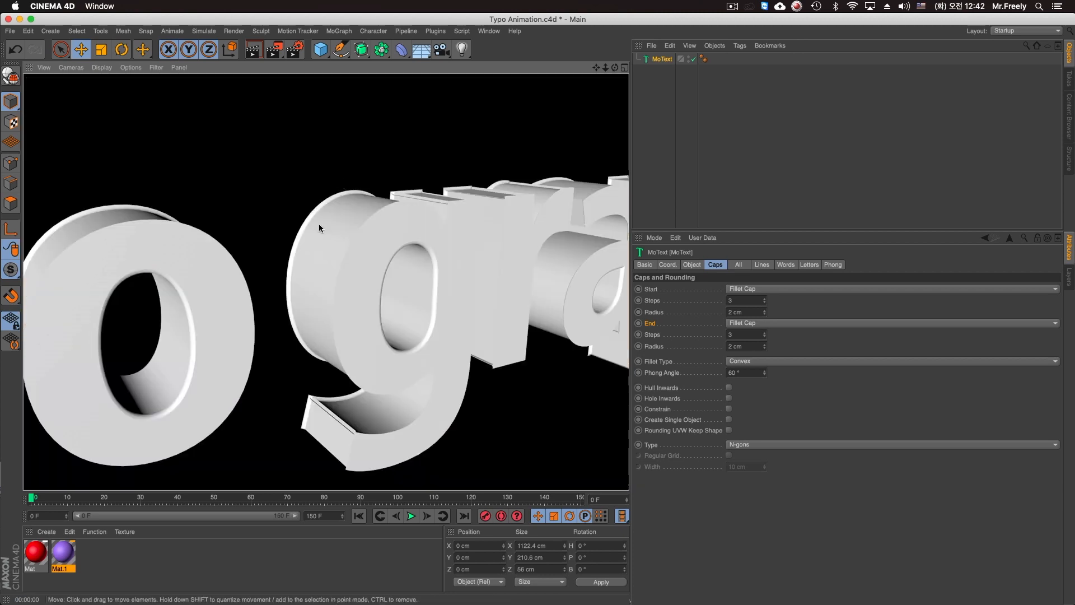
click(430, 281)
click(728, 387)
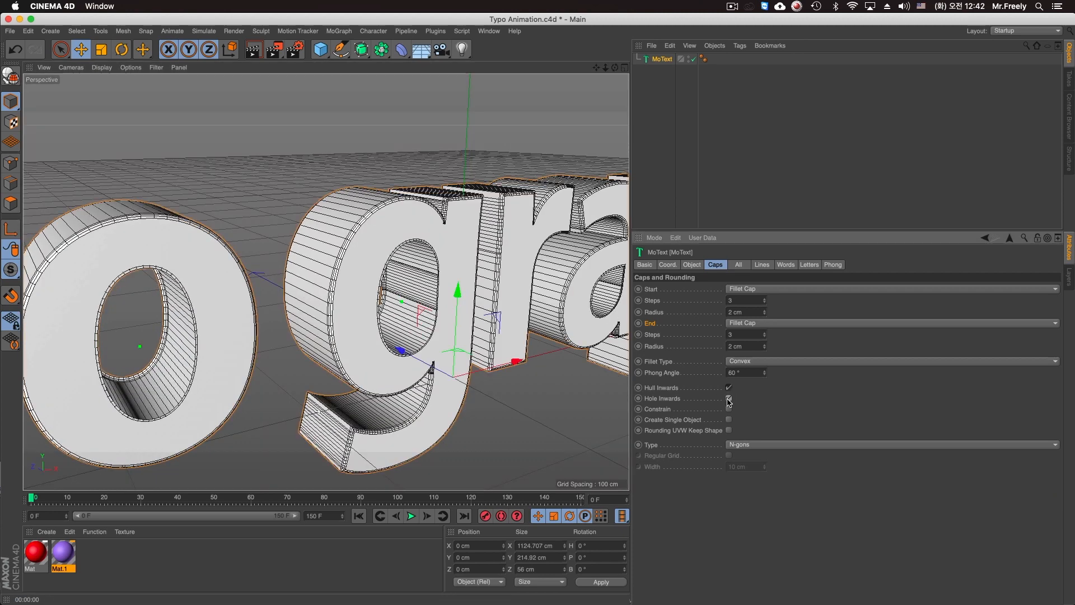
Toggle the Constrain option on and off to compare its effect on the letters, leaving it disabled
scroll(327, 219, up, 1)
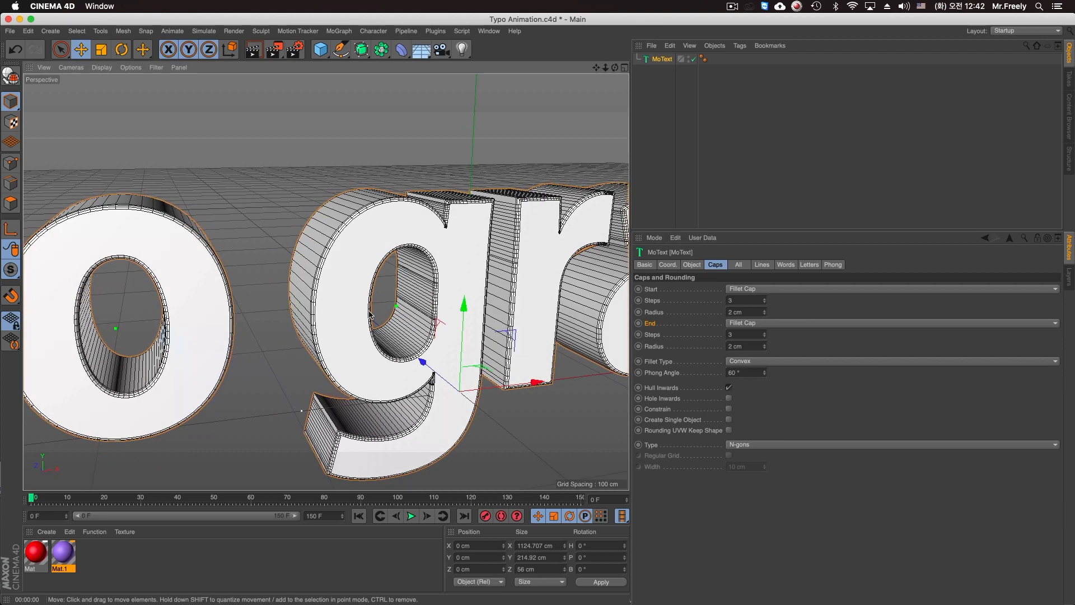
click(729, 409)
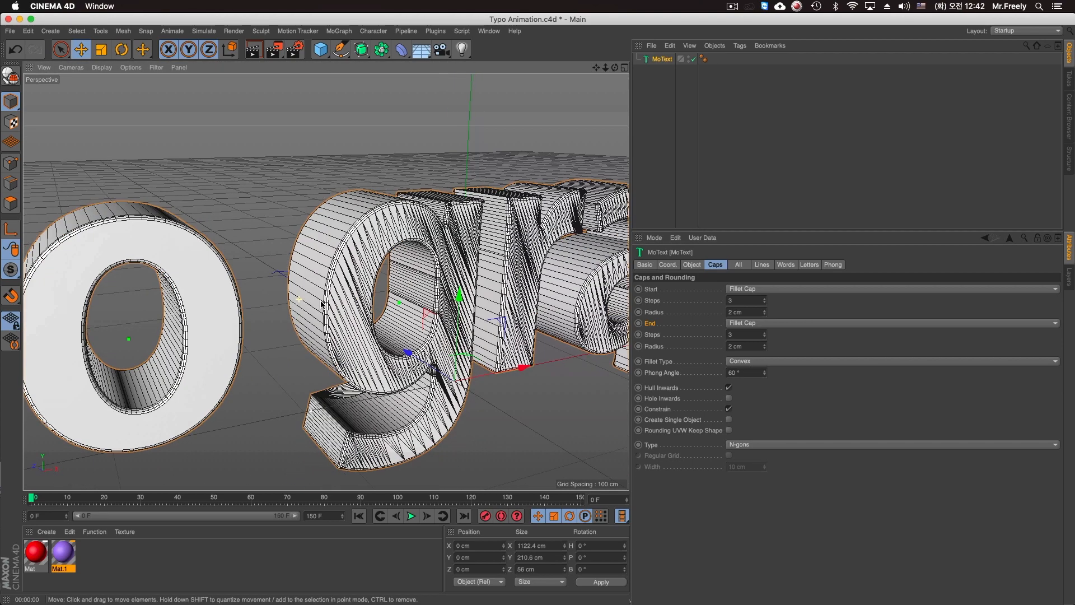
click(728, 409)
click(729, 410)
click(729, 409)
click(729, 410)
click(729, 409)
click(728, 409)
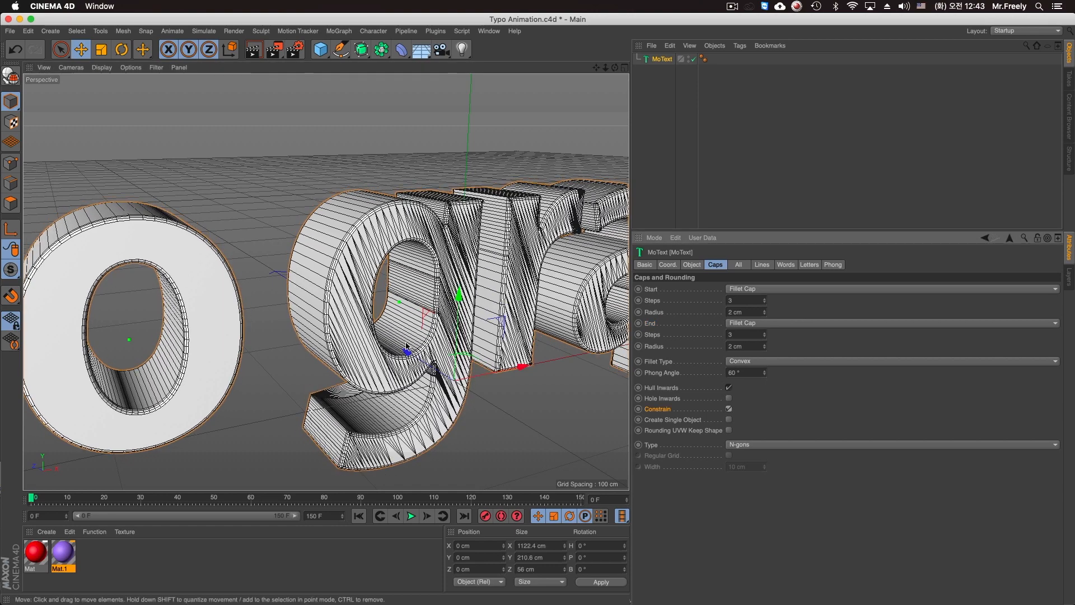
click(729, 409)
click(728, 410)
click(729, 410)
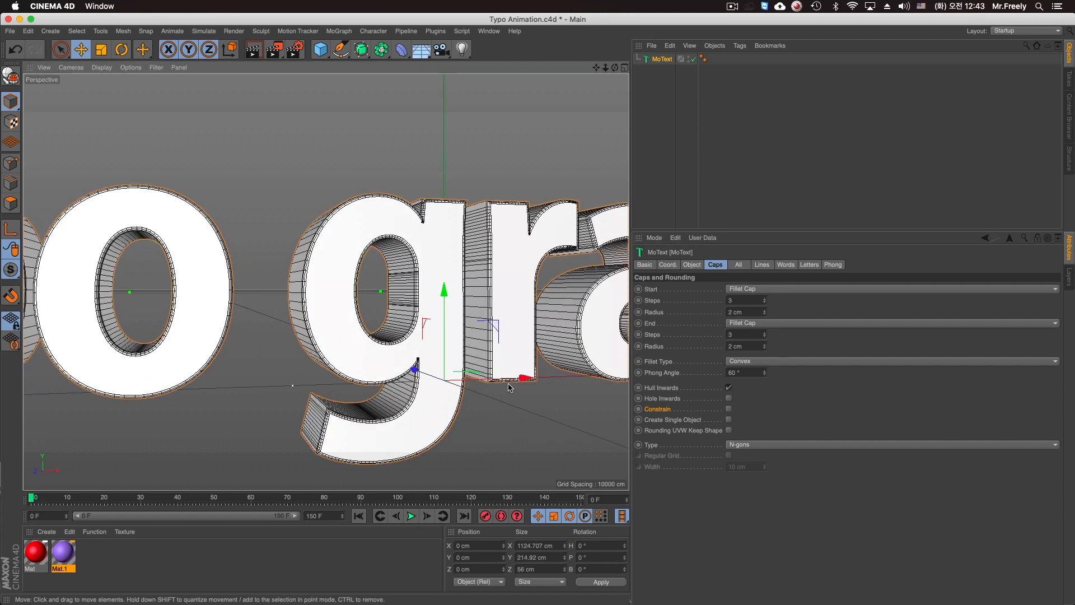
Toggle the Create Single Object option on and off to compare its effect on the letters, leaving it disabled
click(728, 420)
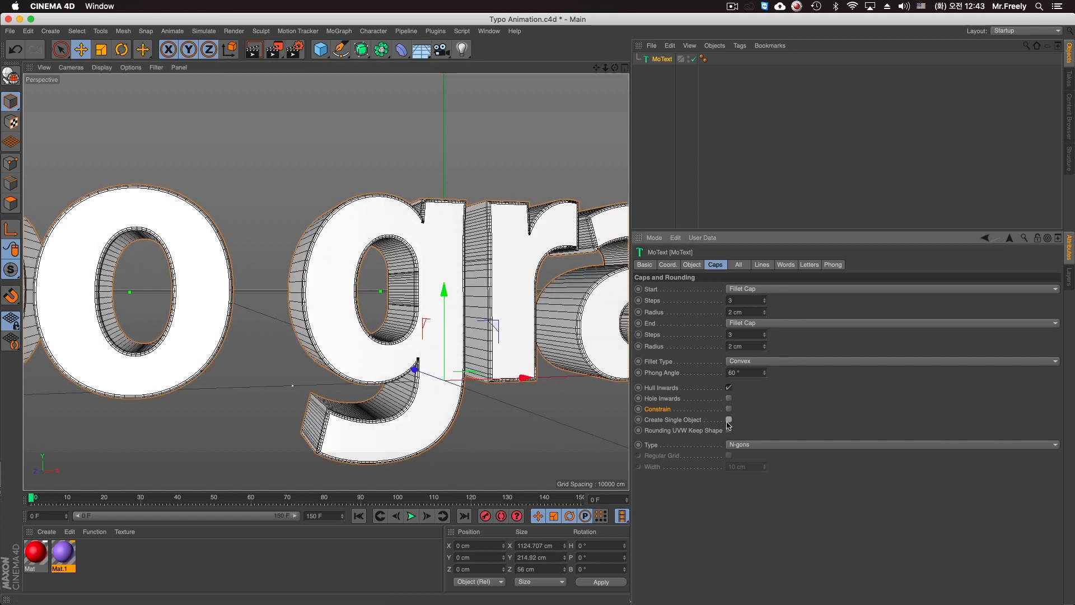
click(729, 420)
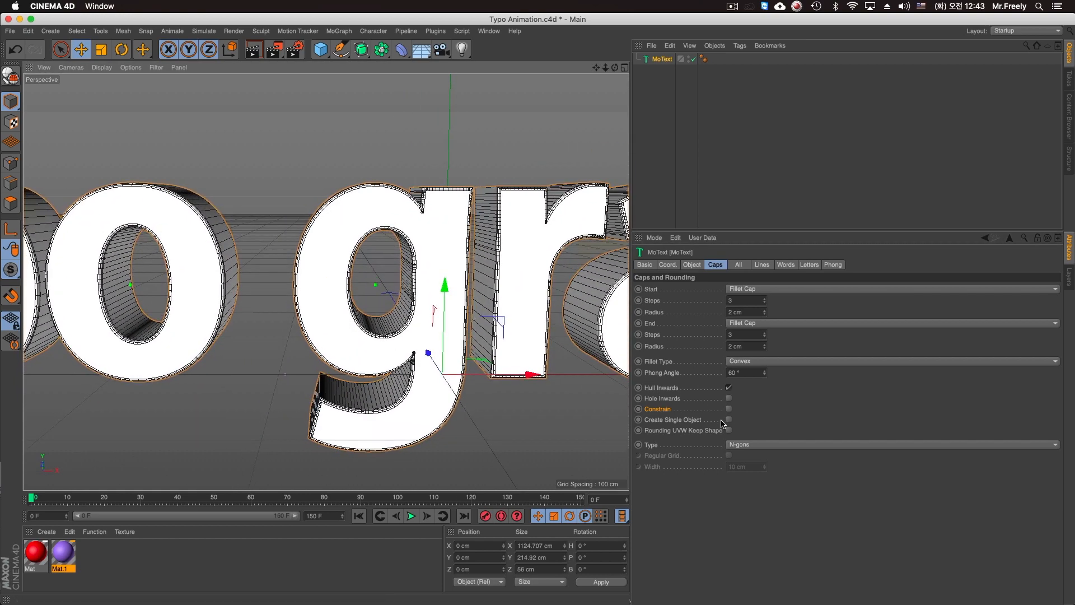
click(728, 419)
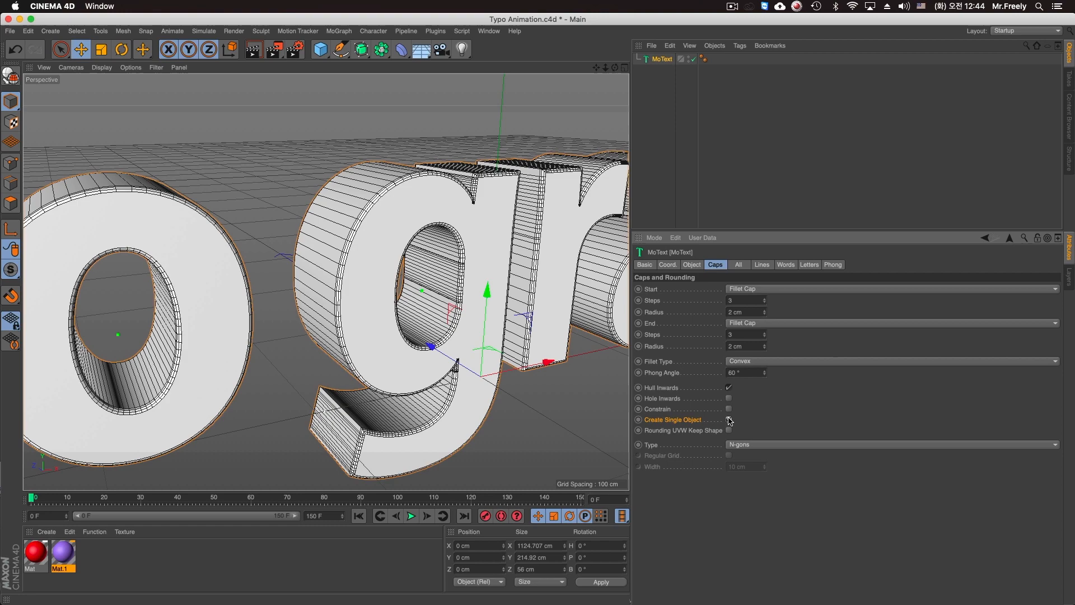
scroll(397, 235, up, 5)
scroll(397, 234, up, 3)
click(729, 420)
click(728, 420)
click(728, 420)
click(728, 420)
alt+drag(520, 372, 401, 326)
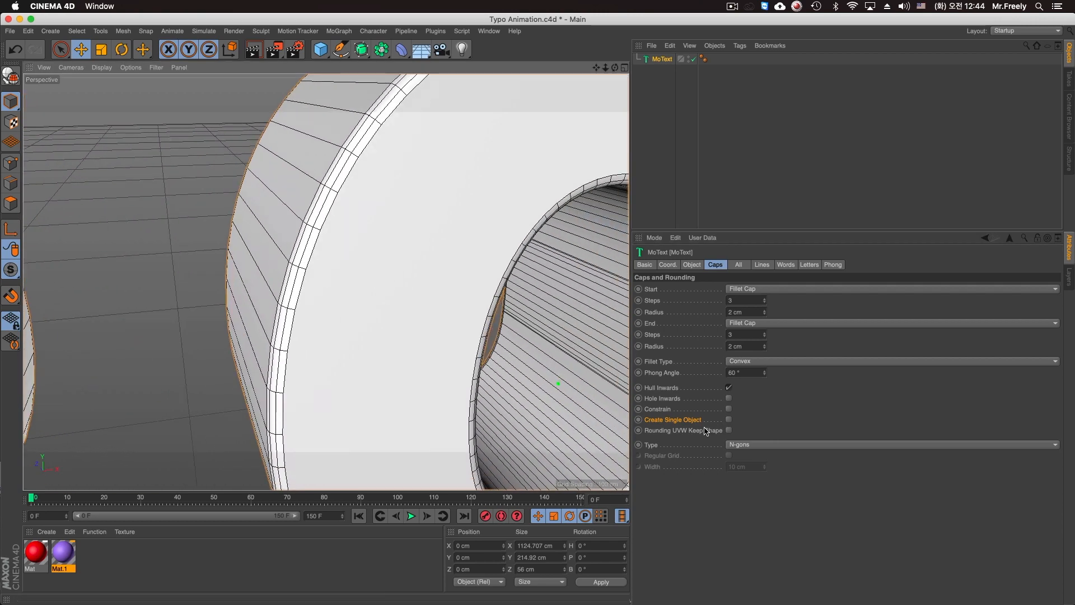
Toggle Rounding UVW Keep Shape on and off while inspecting the rounded edges of the letter g, leaving it disabled
scroll(408, 280, down, 6)
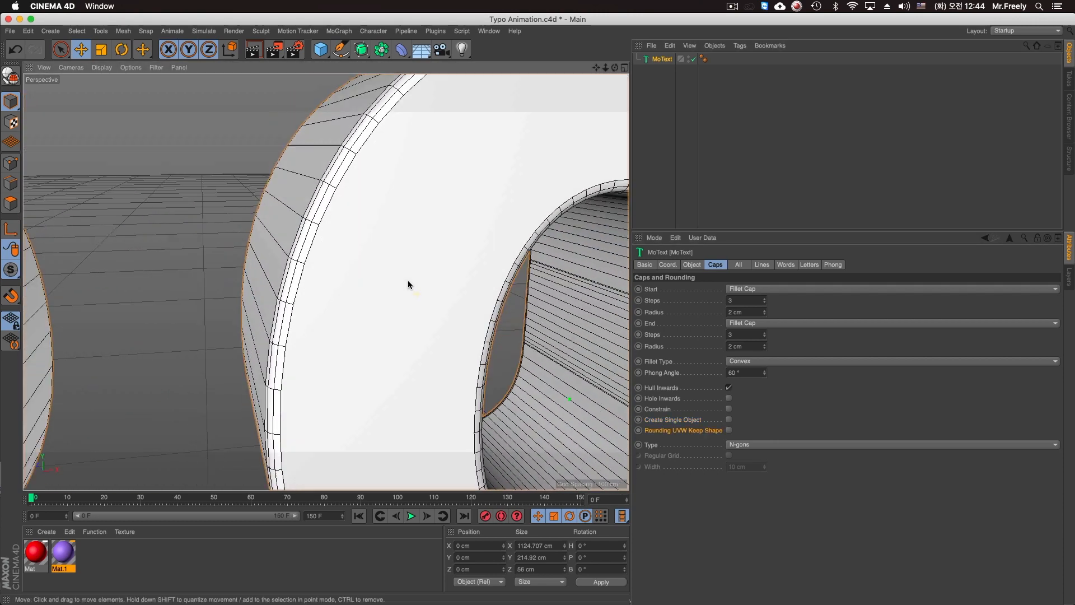
alt+drag(418, 281, 374, 284)
scroll(362, 292, up, 6)
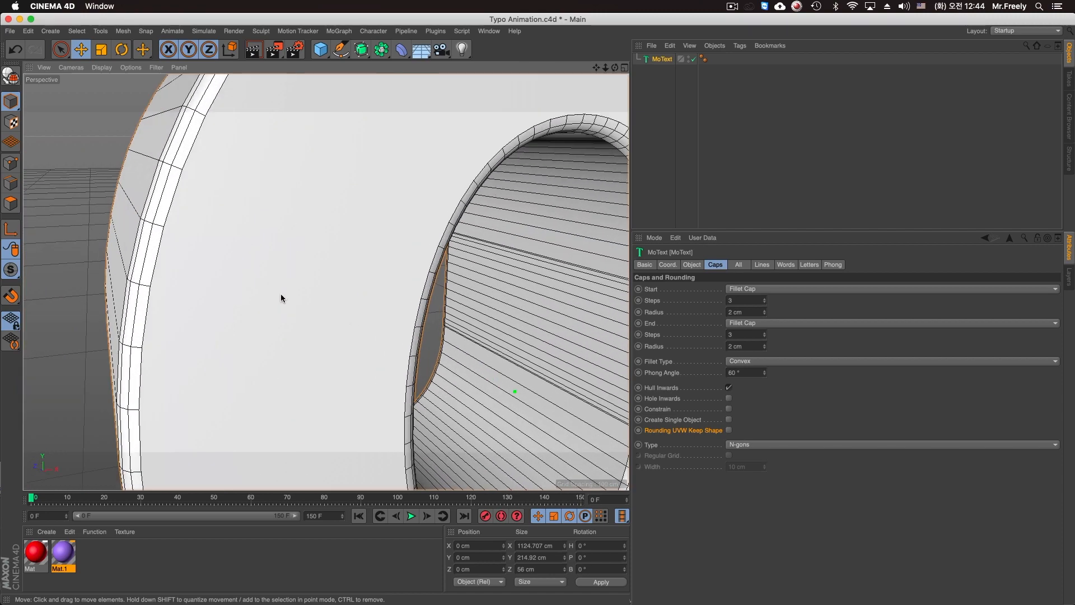
scroll(167, 253, down, 5)
scroll(196, 262, up, 3)
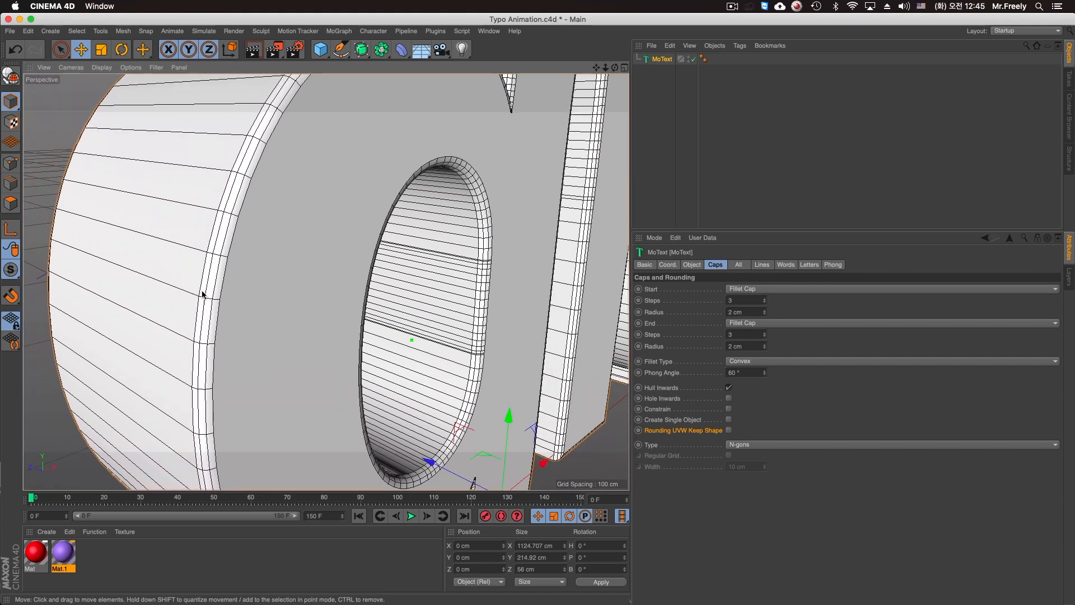
click(729, 430)
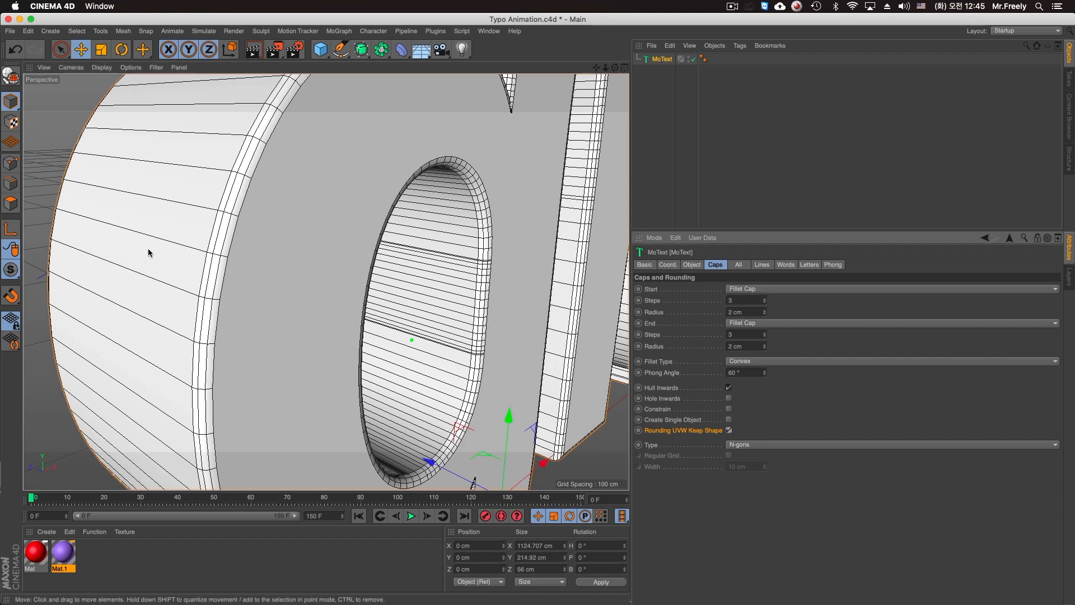
scroll(185, 282, up, 2)
scroll(377, 348, up, 1)
click(728, 430)
scroll(394, 335, down, 5)
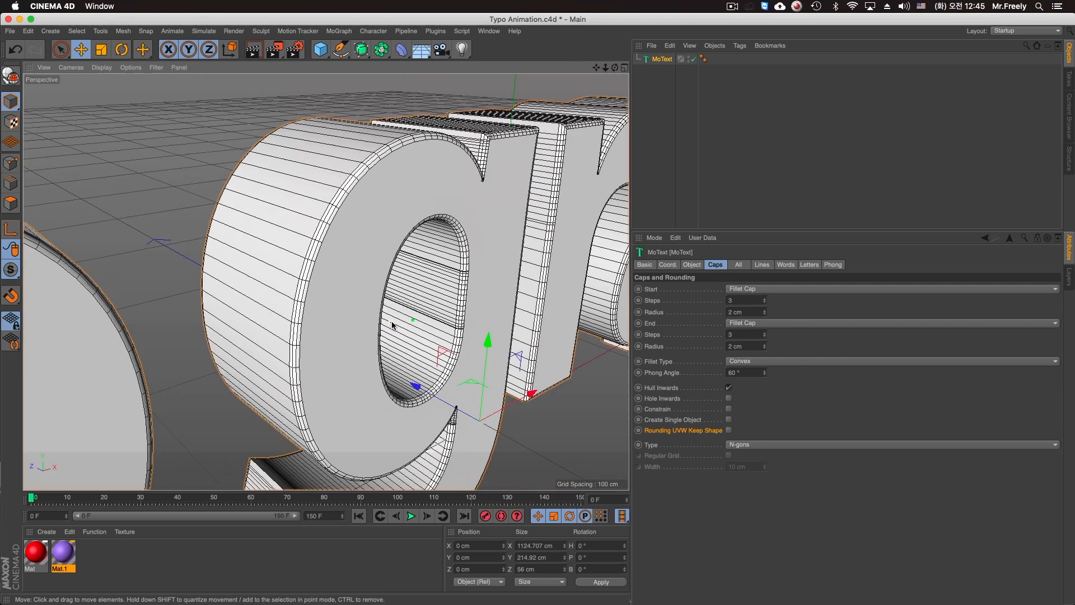
scroll(392, 325, up, 2)
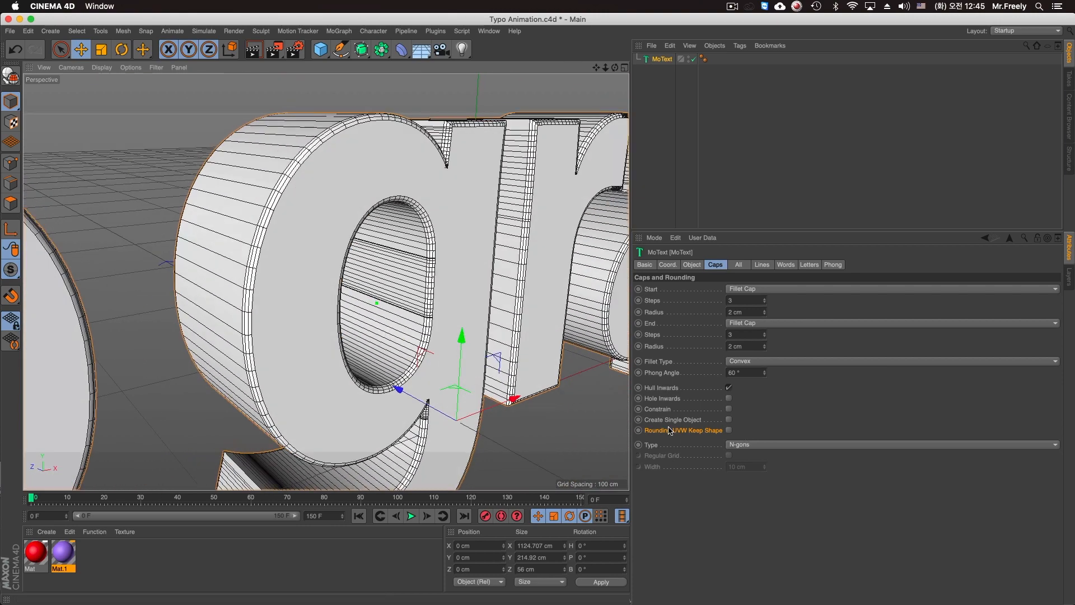
Look up Rounding UVW Keep Shape in the help documentation and close the help window
right_click(670, 432)
click(705, 597)
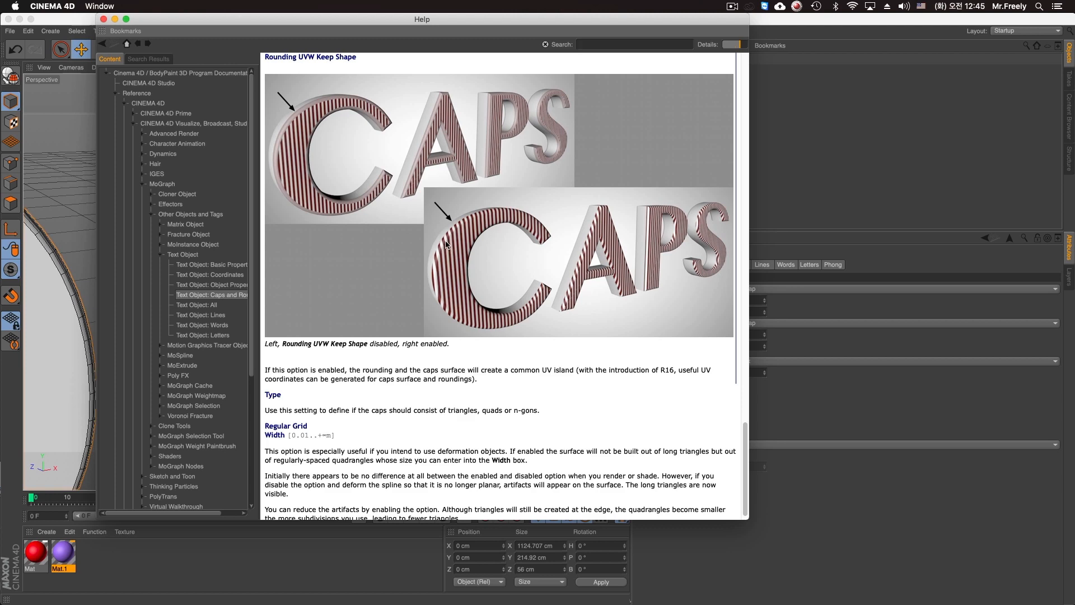
click(103, 19)
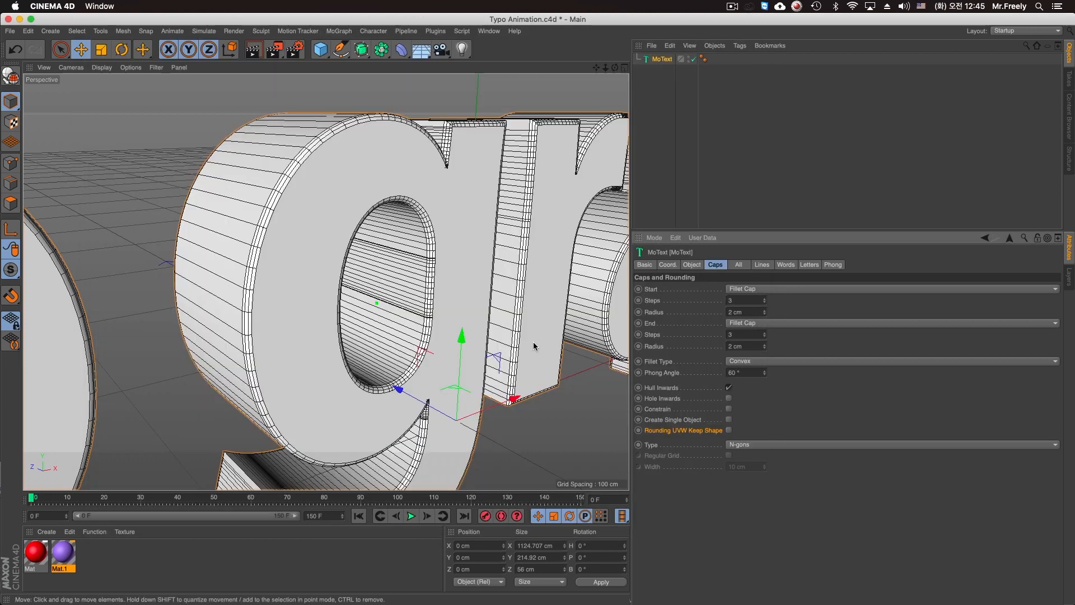
alt+middle_drag(534, 348, 506, 357)
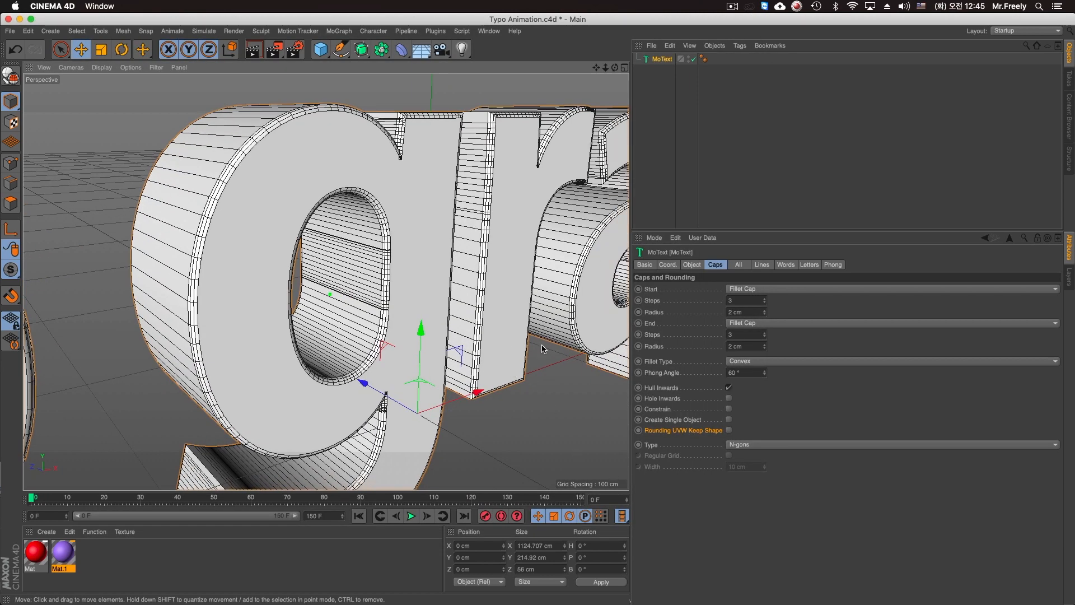
mouse_move(481, 340)
alt+mouse_down()
mouse_move(418, 317)
mouse_move(486, 353)
mouse_move(471, 322)
alt+mouse_up()
alt+drag(359, 342, 517, 372)
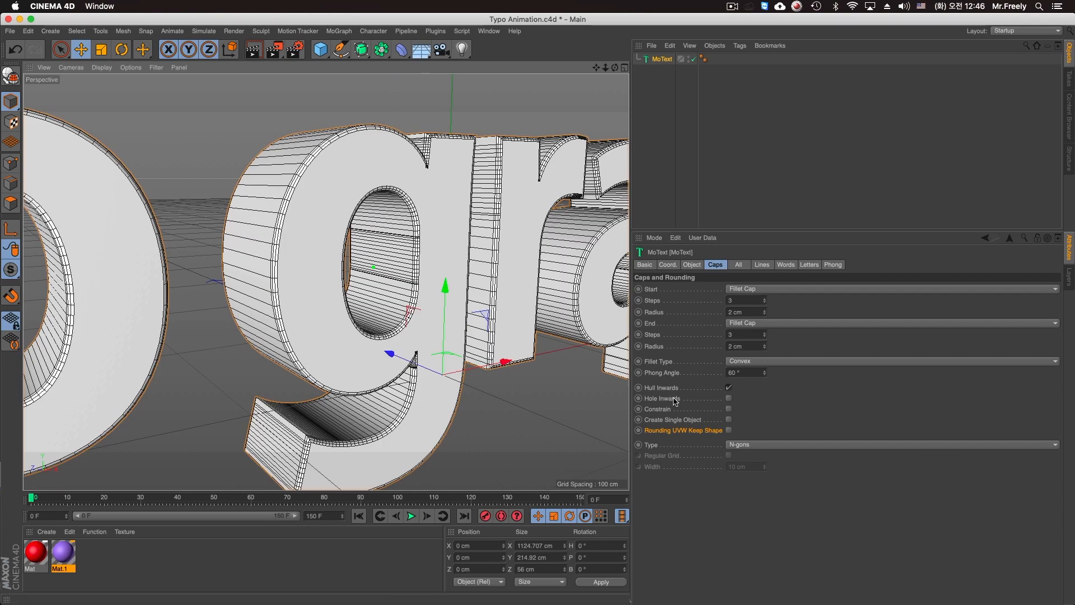
Try the Quadrangles and Triangles cap types to compare how the letter faces are subdivided
click(749, 446)
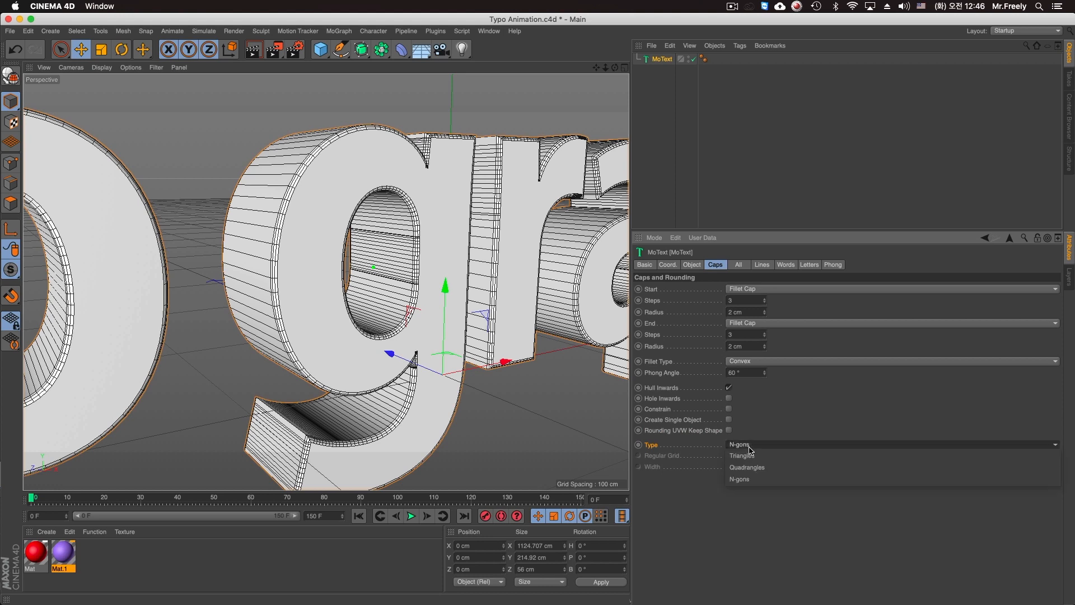
click(759, 464)
click(757, 446)
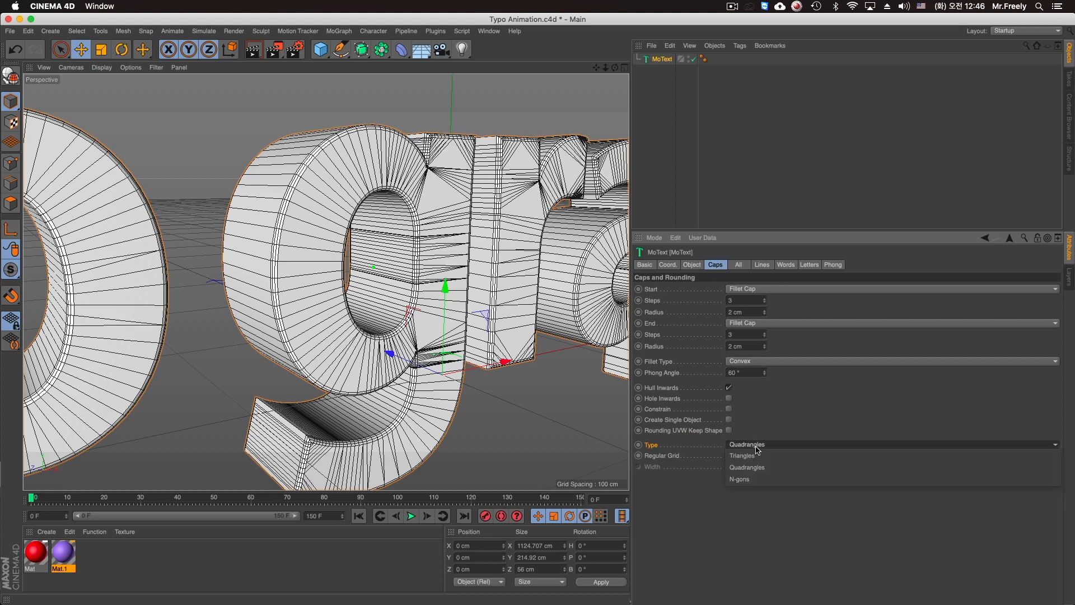
click(761, 461)
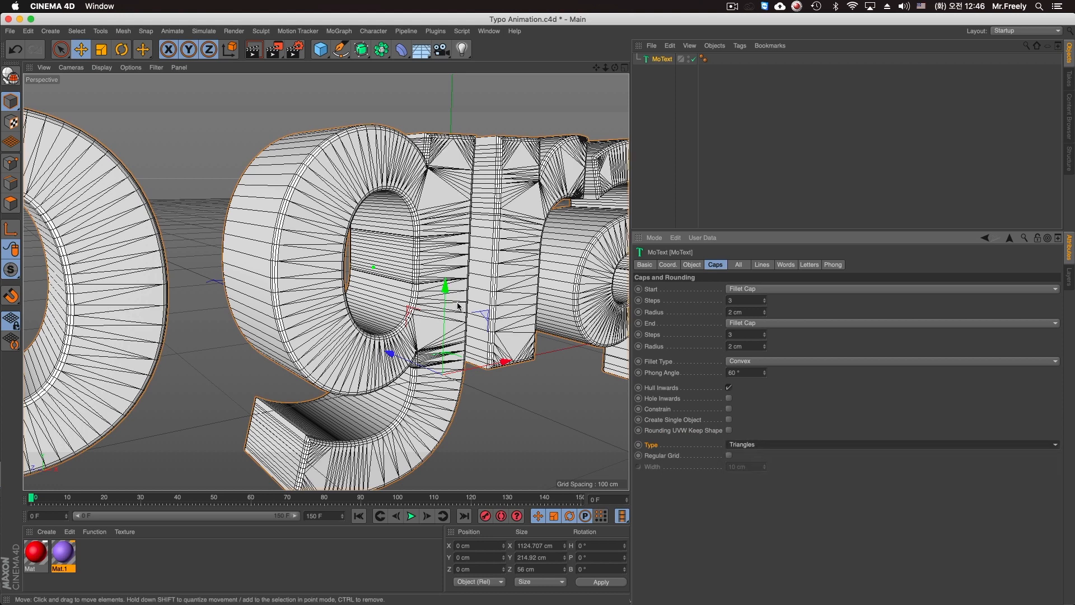
alt+drag(459, 304, 415, 307)
alt+drag(391, 274, 312, 305)
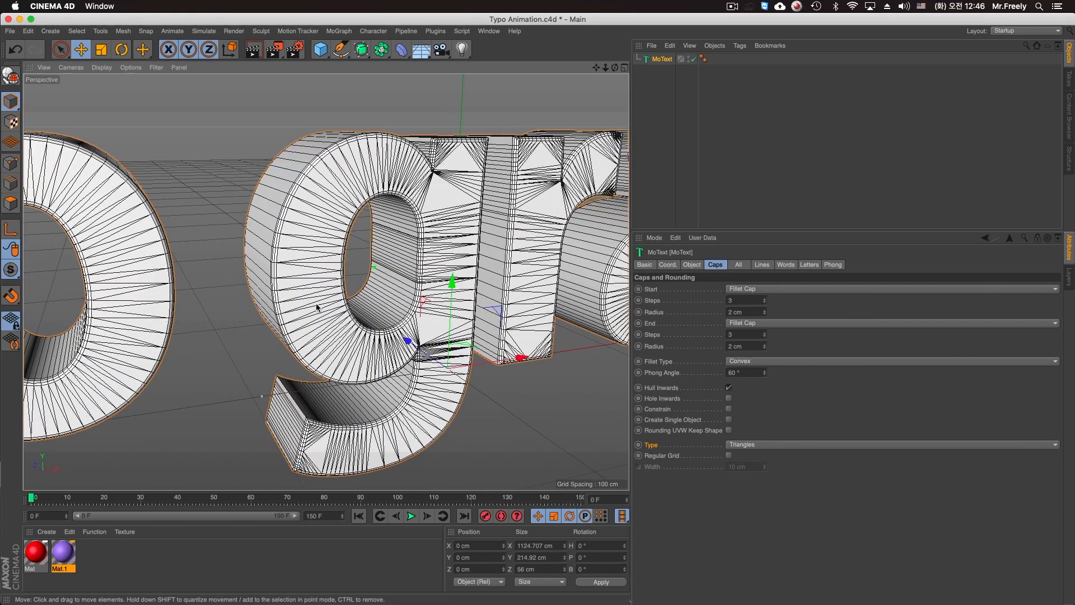
Set the cap type to Quadrangles and enable Regular Grid for the letter faces
click(753, 446)
click(752, 476)
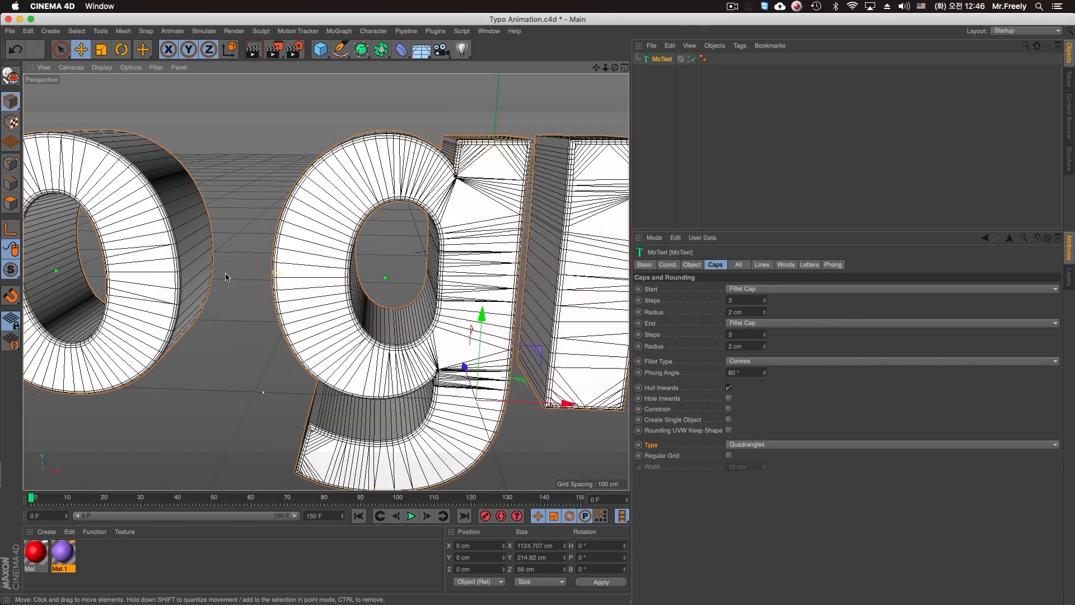
alt+drag(475, 275, 564, 273)
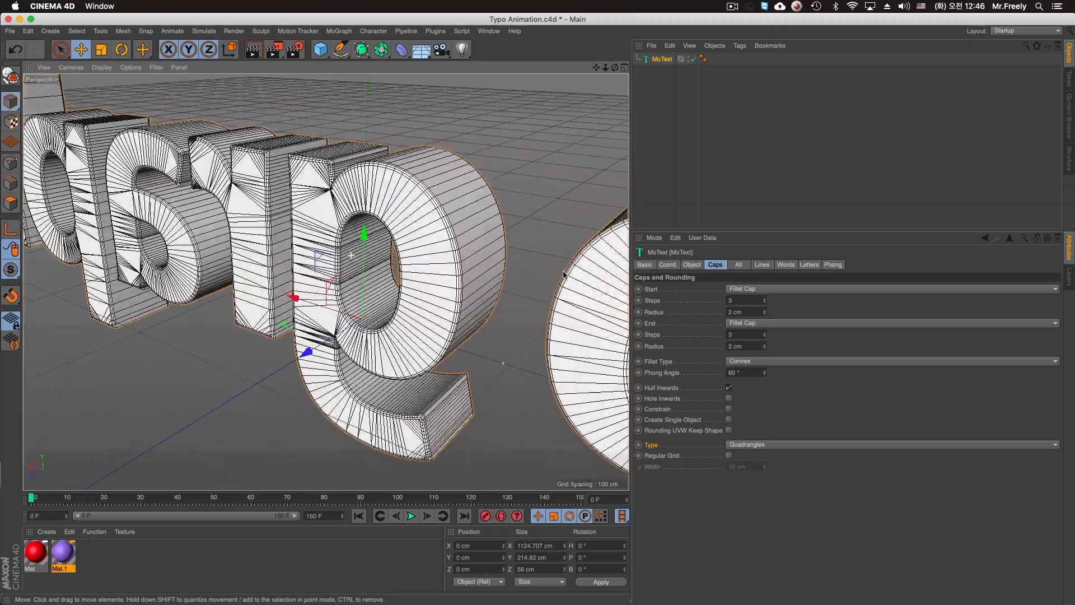
alt+drag(453, 336, 360, 376)
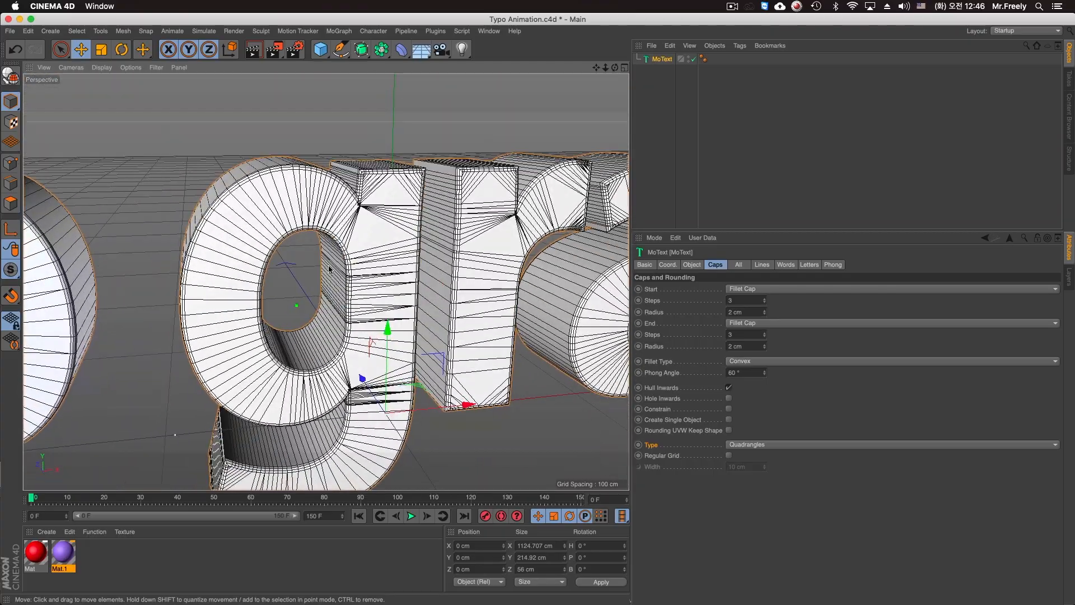
scroll(315, 243, up, 5)
click(728, 455)
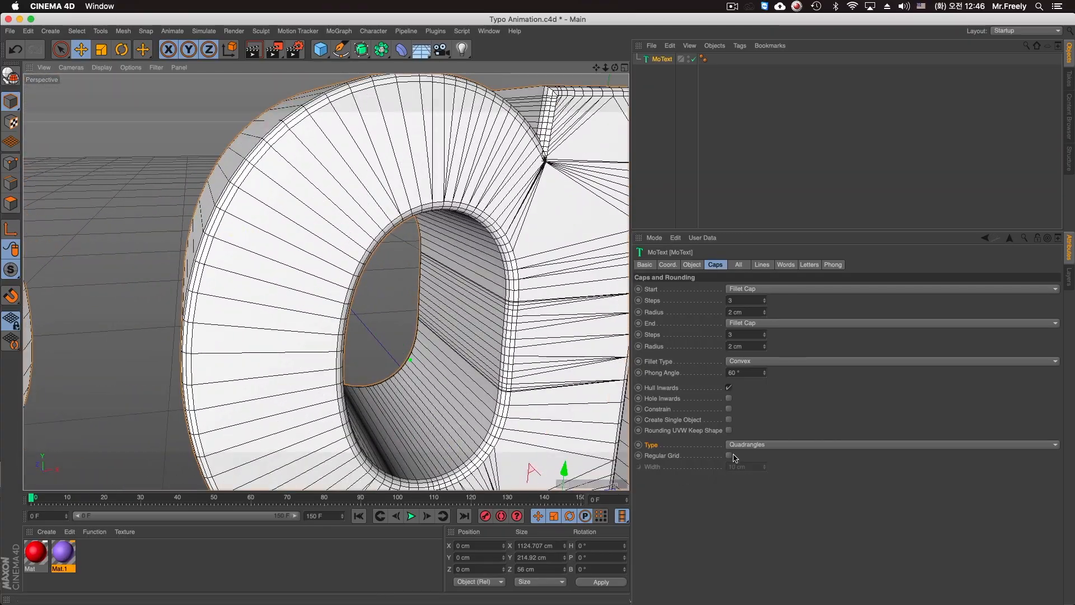
scroll(232, 266, up, 2)
scroll(231, 266, down, 3)
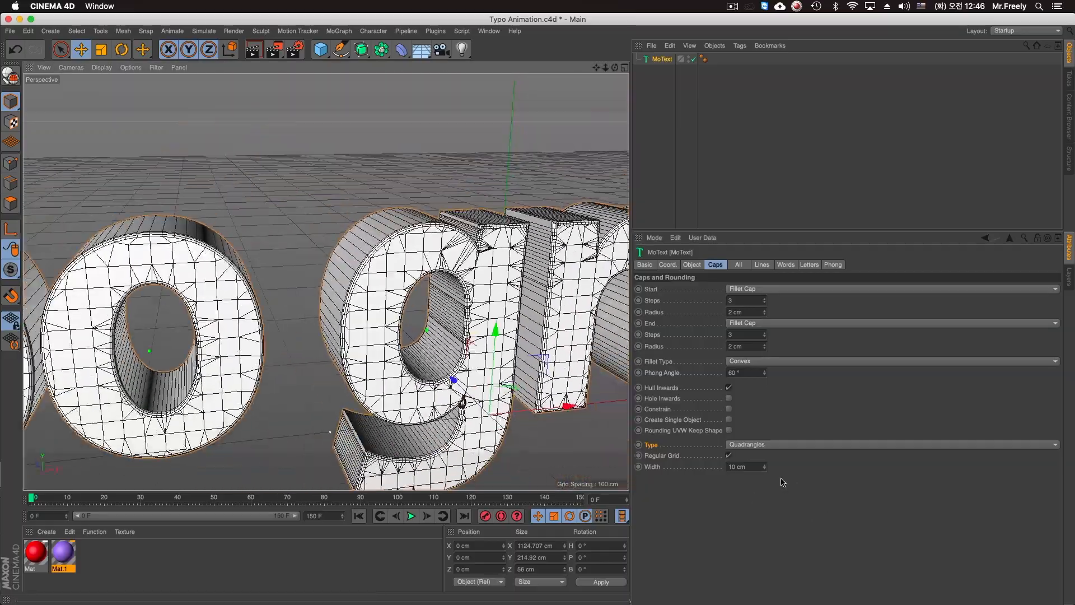
Try Regular Grid widths of 2 cm and 1 cm on the caps, and set the width to 7 cm
drag(765, 468, 765, 490)
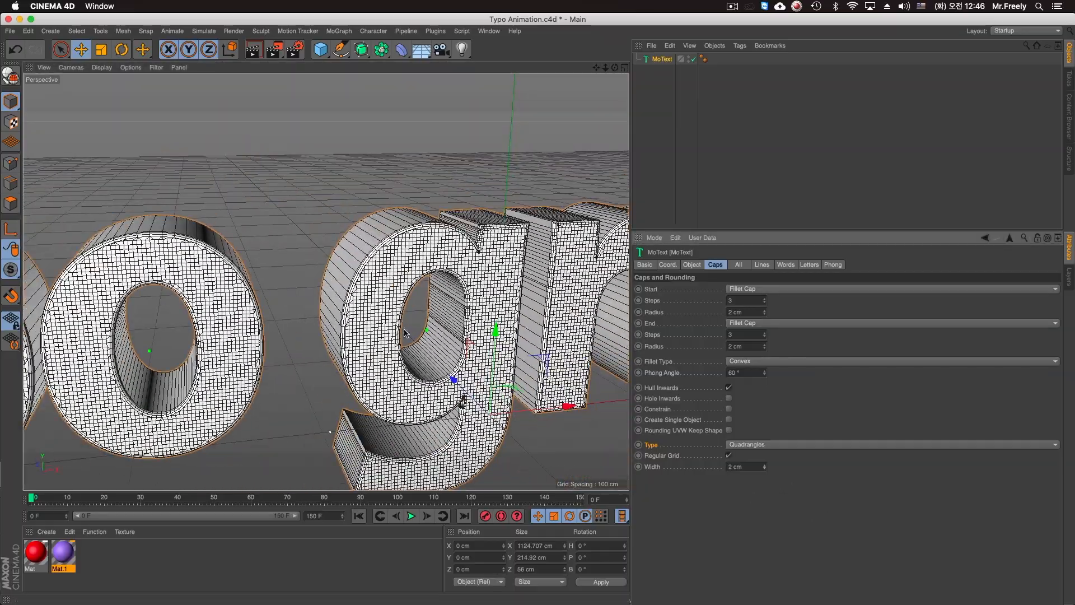
alt+drag(374, 310, 521, 277)
scroll(343, 294, up, 10)
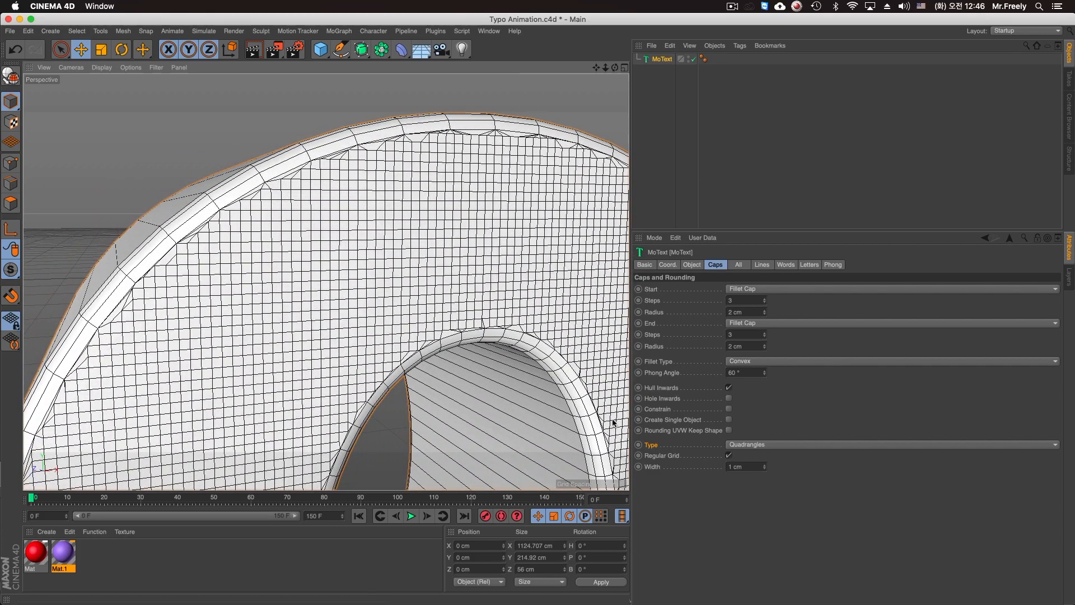
drag(767, 469, 766, 463)
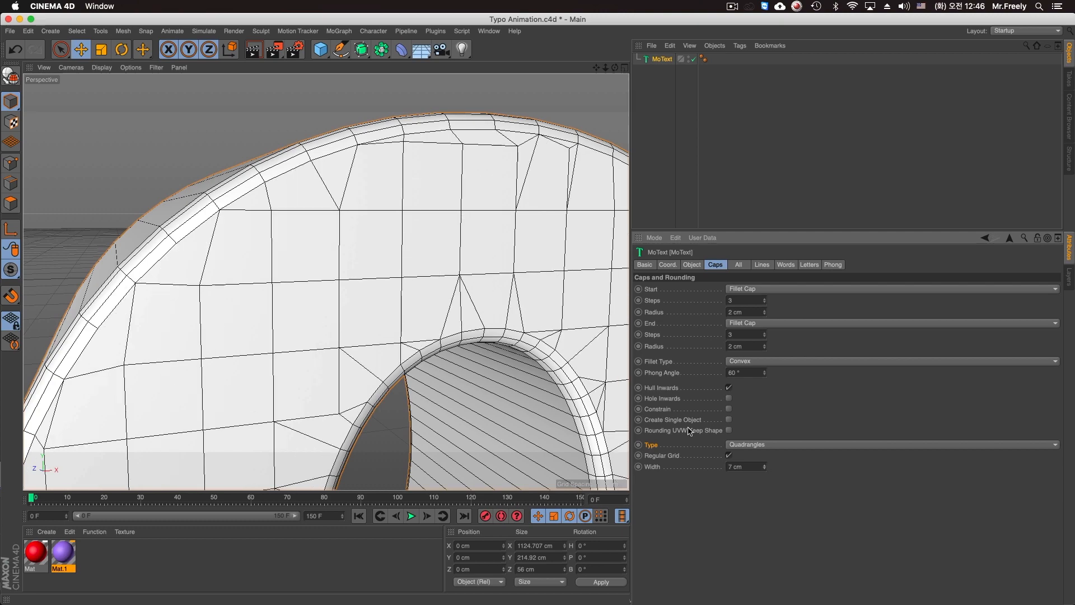
scroll(556, 401, down, 8)
Try the Triangles cap type with the regular grid, and set the cap type back to N-gons
click(773, 444)
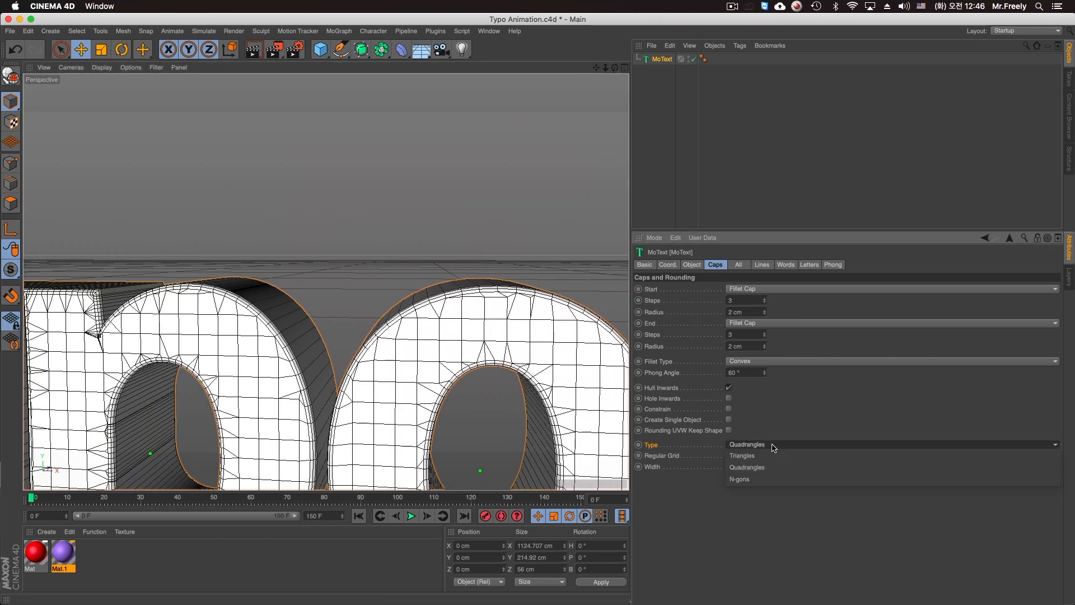
click(766, 462)
alt+drag(582, 339, 437, 224)
click(767, 444)
click(767, 479)
alt+drag(560, 364, 407, 186)
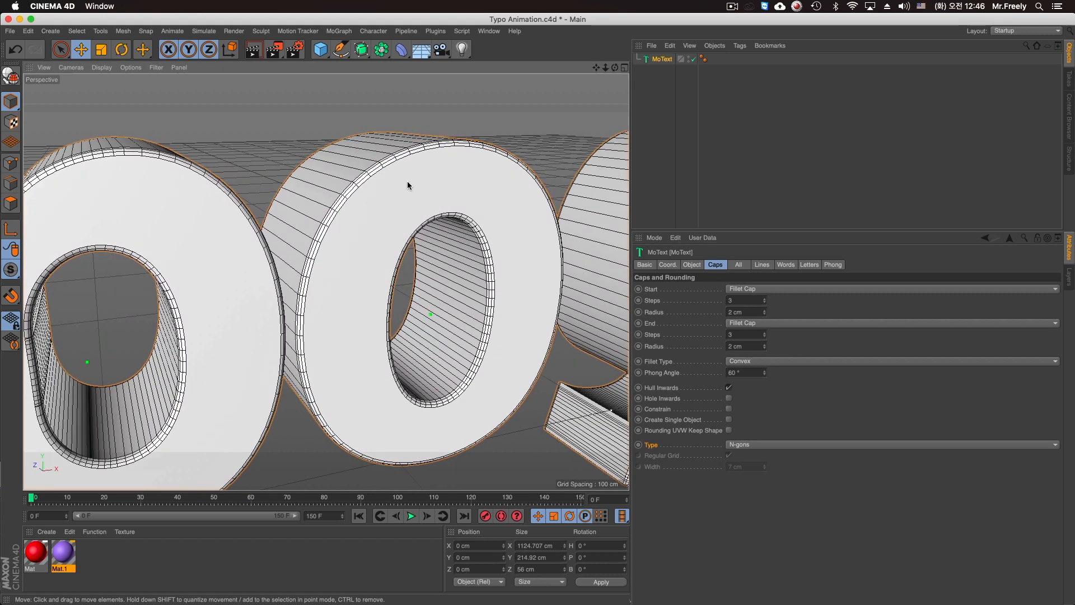
Review the MoText object's All, Letters and Phong settings
click(738, 266)
click(809, 265)
click(829, 265)
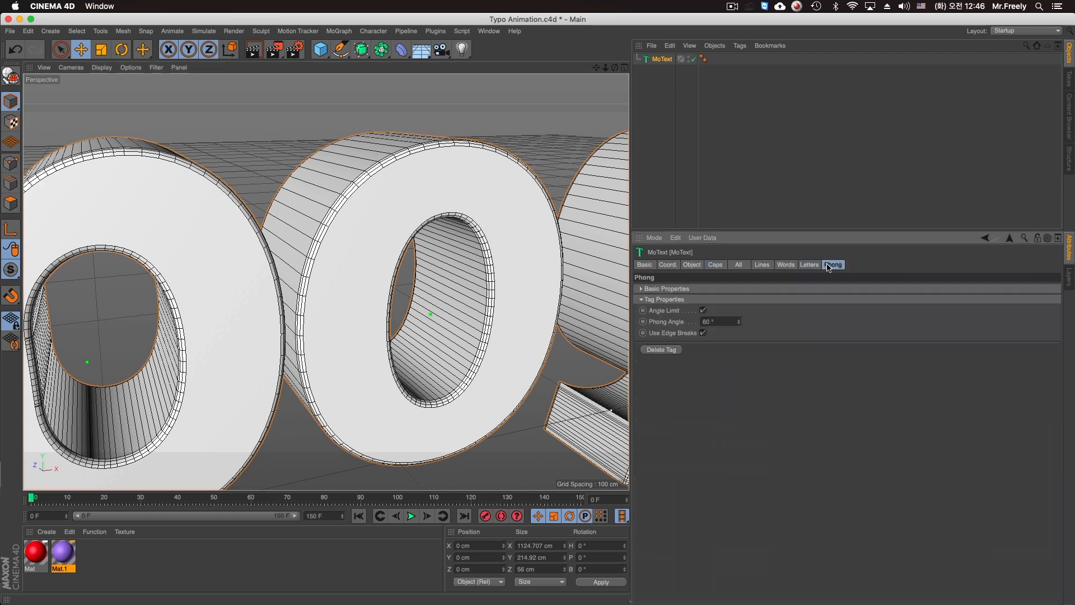
click(809, 265)
click(738, 264)
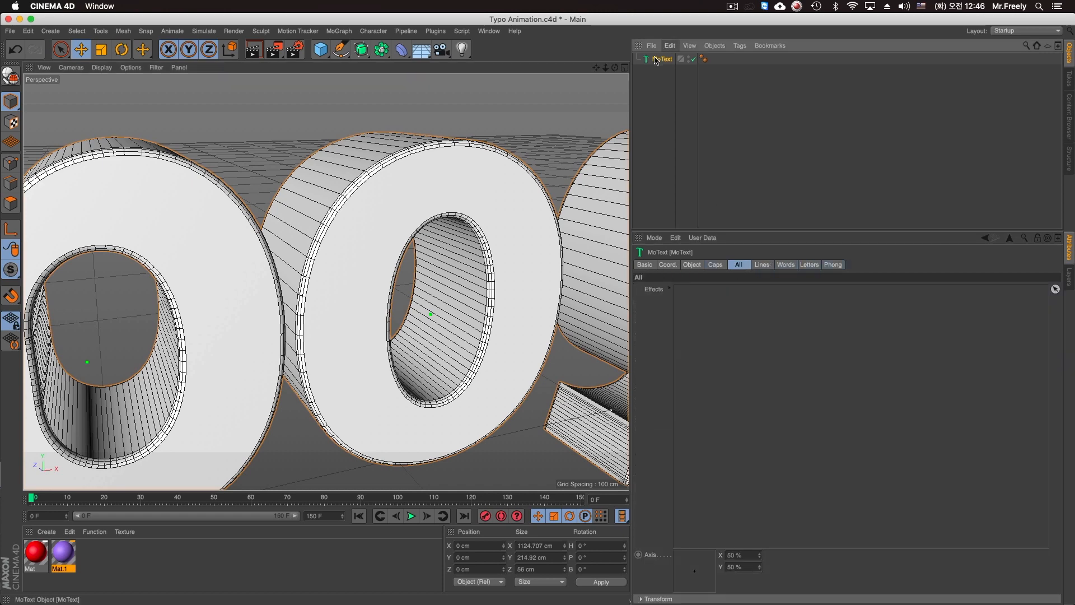
Undo the recent view changes and reframe the perspective view to show the whole Typo graphic text
key(super+shift+z)
key(super+shift+z)
key(super+shift+z)
key(super+shift+z)
key(super+shift+z)
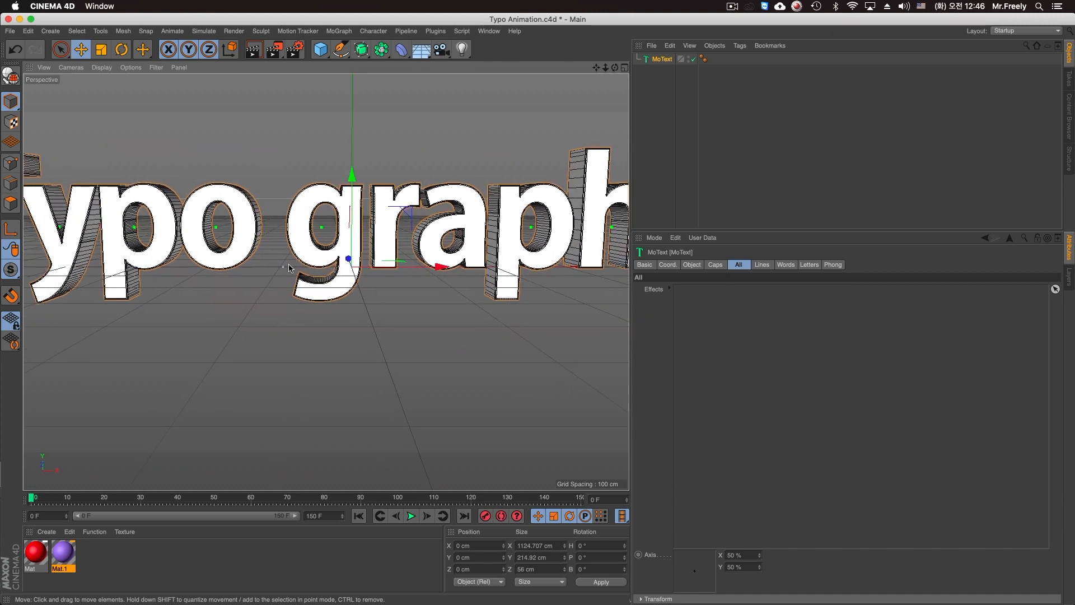
alt+middle_drag(317, 248, 311, 272)
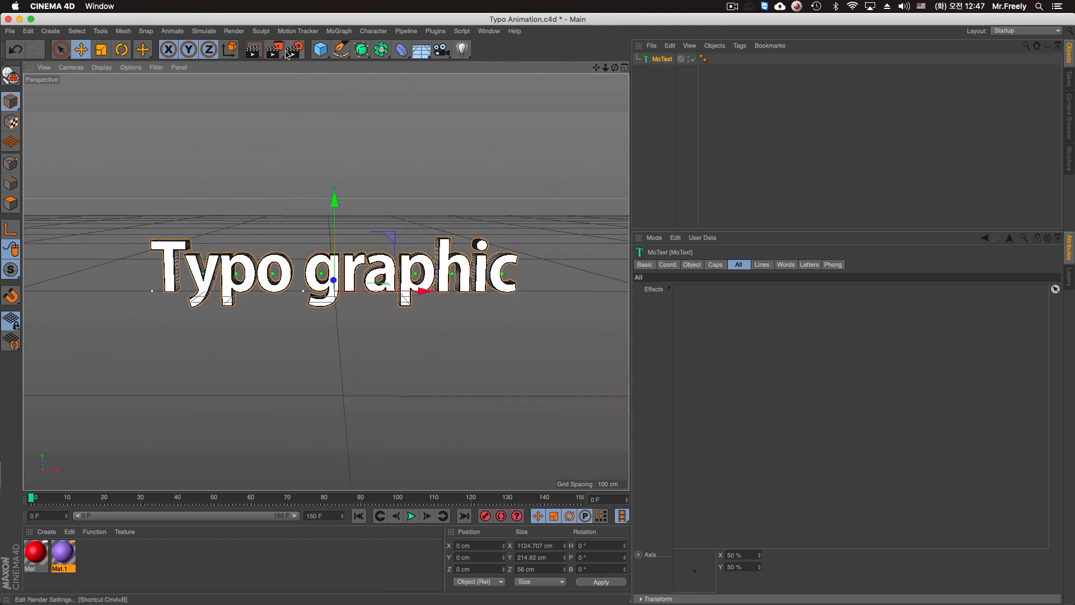
Set the render output to 1920 x 1080 pixels with Lock Ratio enabled, close the render settings and deselect the text
click(295, 49)
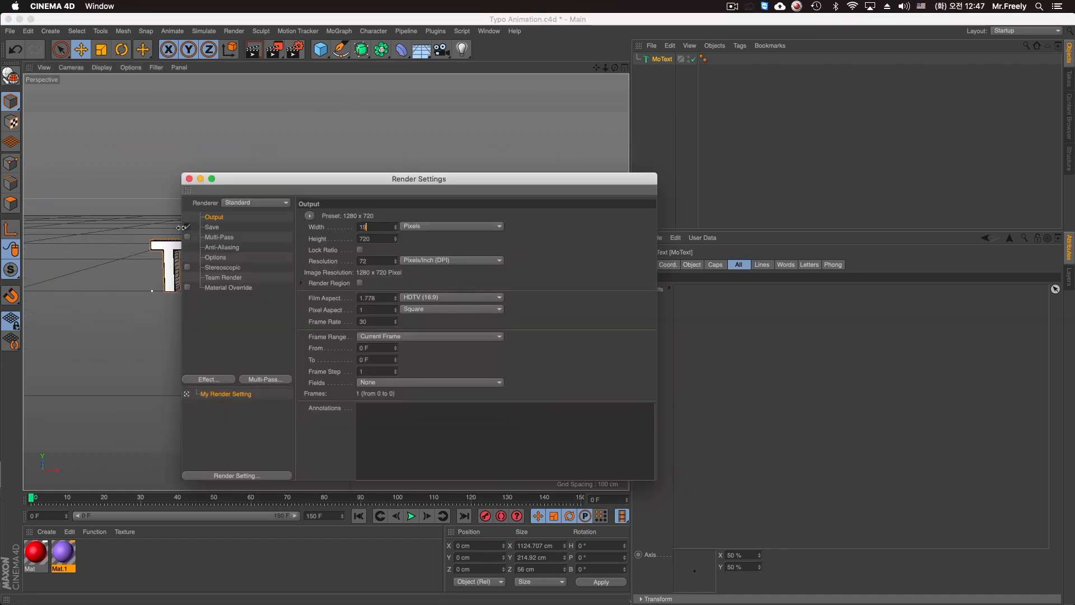
key(Tab)
key(Return)
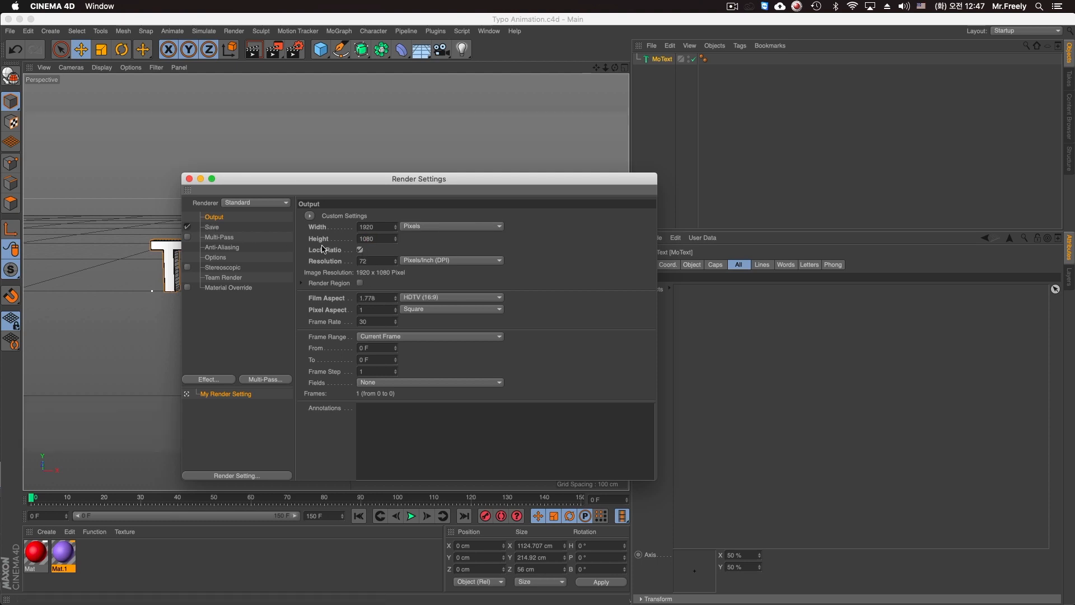
key(super+w)
click(507, 367)
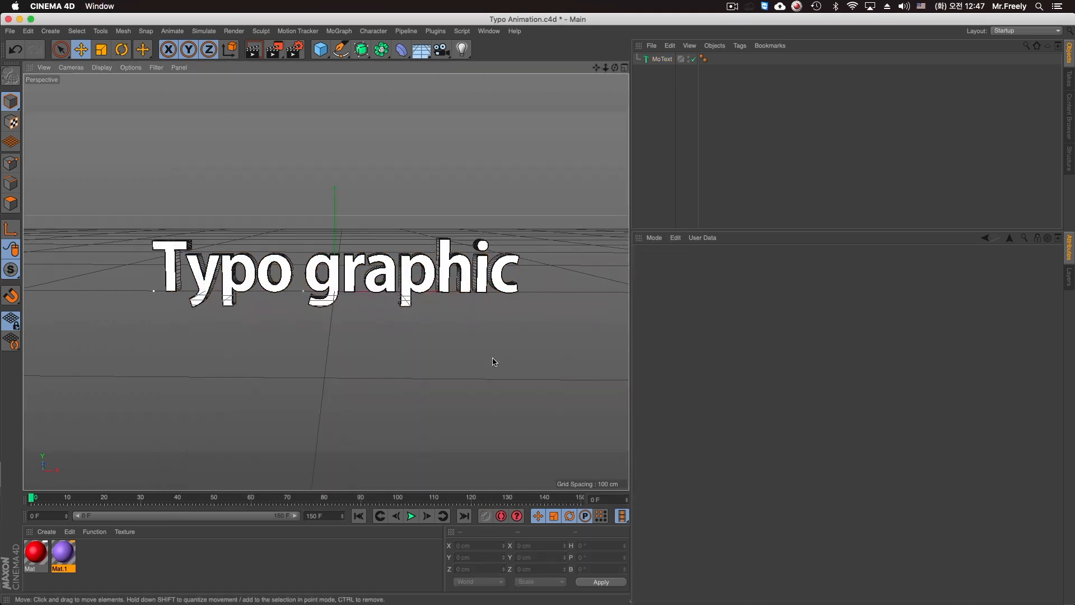
Reframe the text in the perspective view, rename the MoText object as Typo graphic_MoText, and save the project
scroll(470, 349, up, 5)
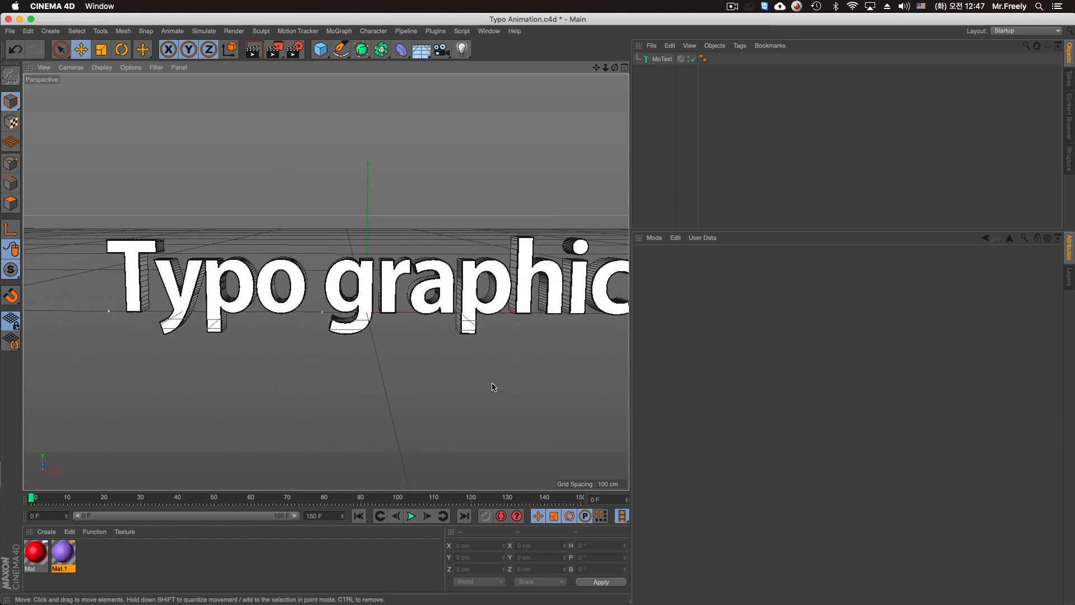
scroll(486, 353, down, 2)
alt+drag(437, 319, 399, 347)
double_click(662, 58)
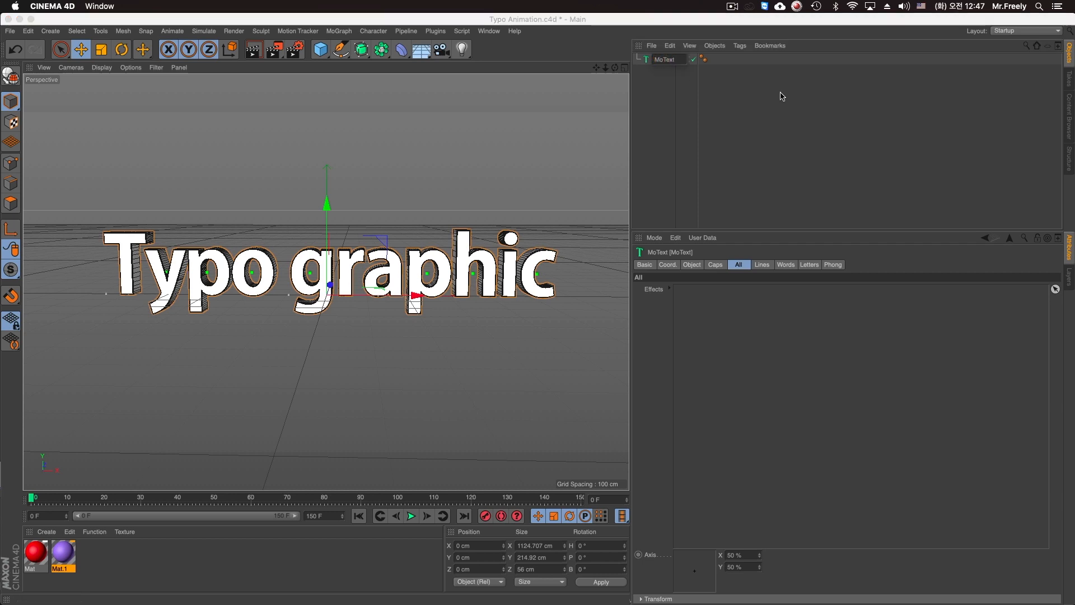
text(Typo graphic_MoText)
key(Return)
key(super+s)
Add a Plain effector for the selected MoText object and rename it Fade in_Plain
click(339, 31)
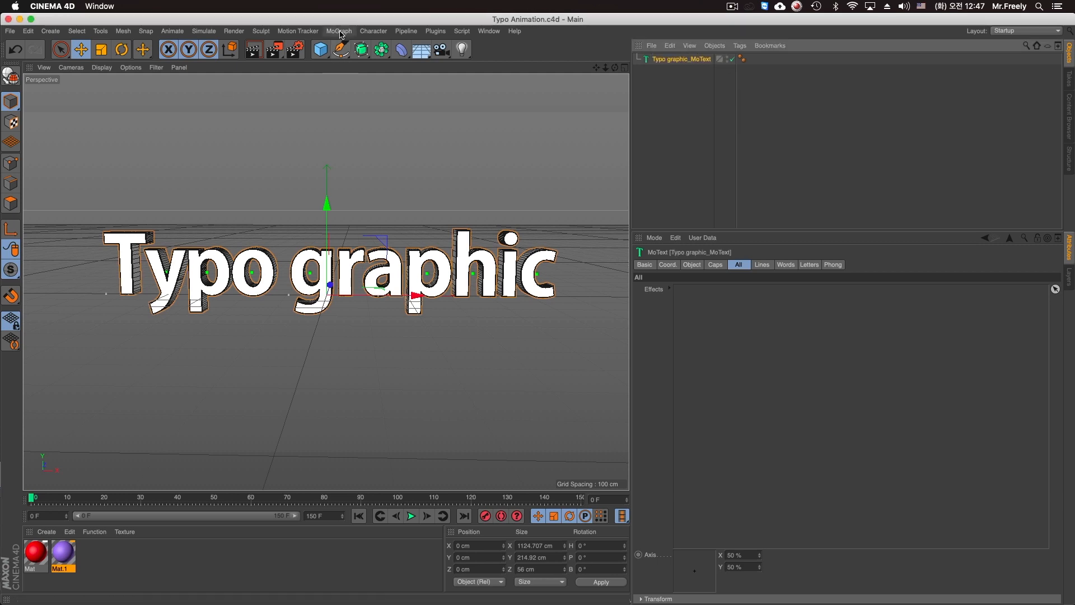
mouse_move(415, 48)
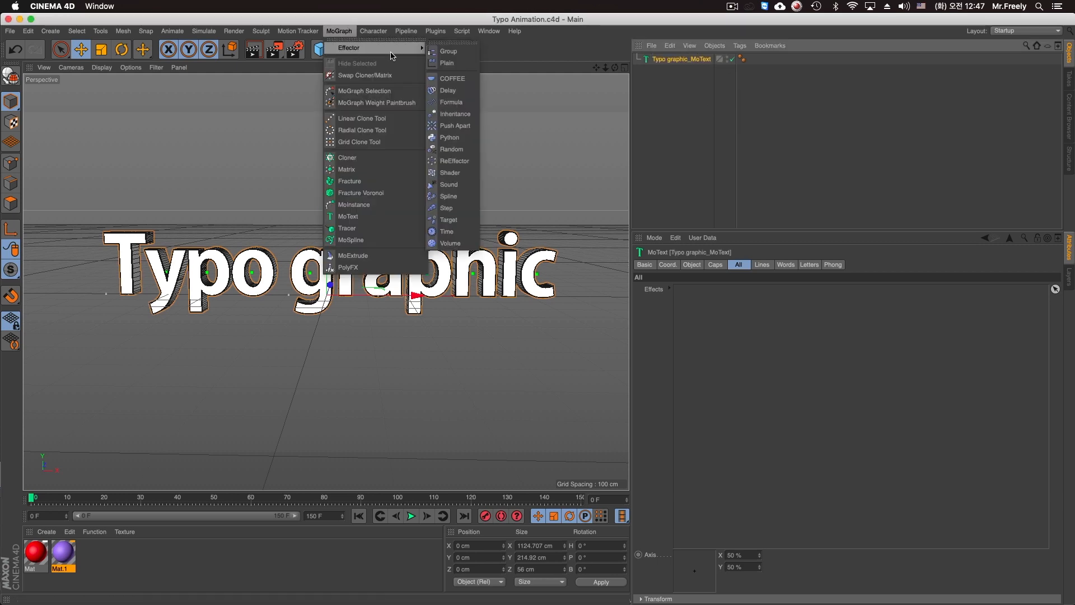
click(448, 63)
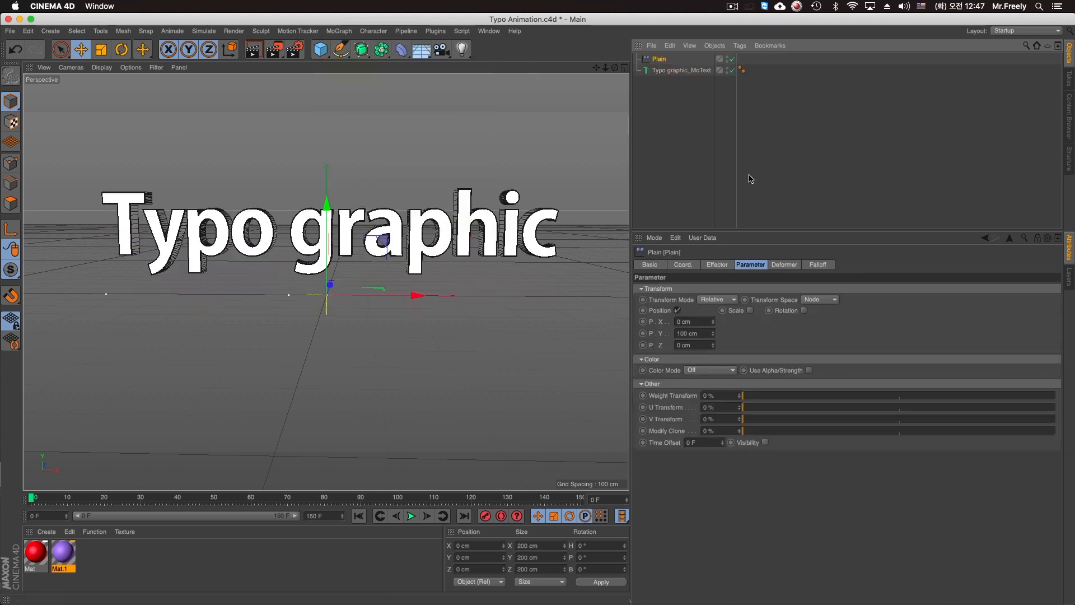
double_click(659, 60)
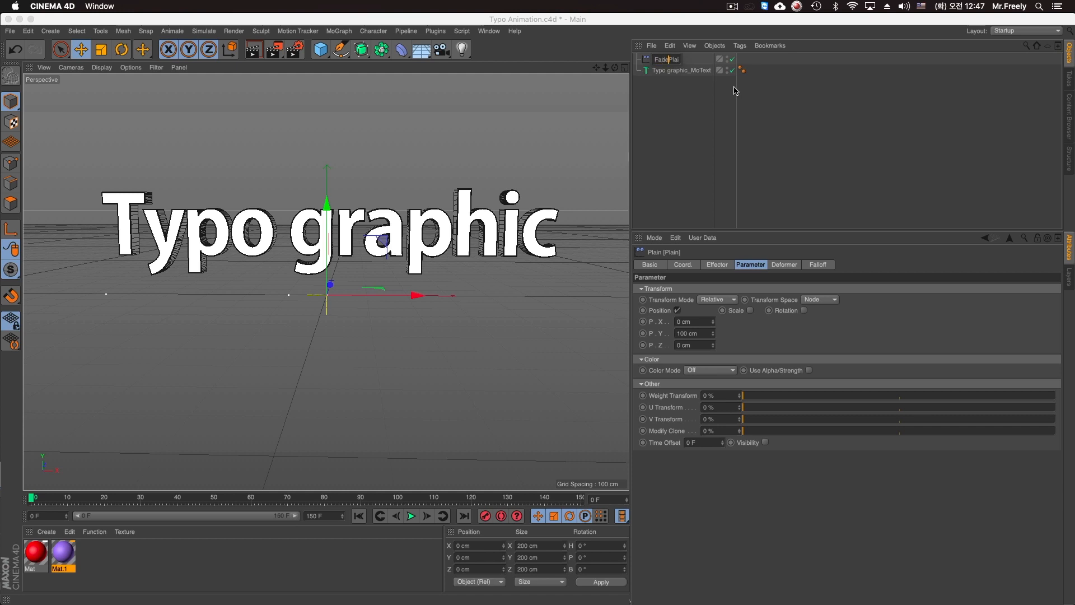
text(Fade in_)
key(Return)
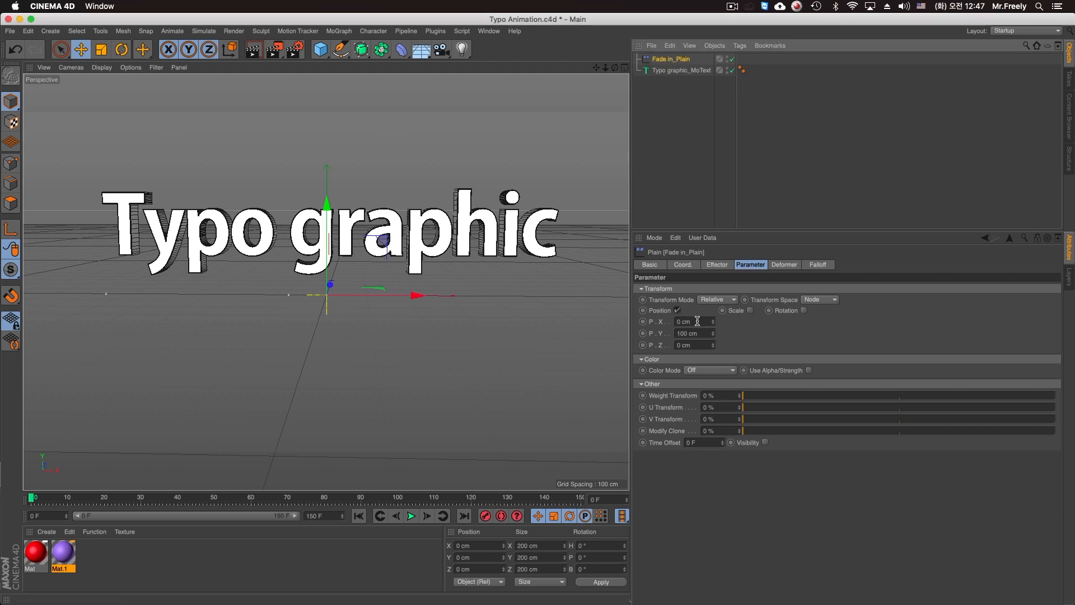
Turn off the Fade in_Plain effector's Position and enable Scale with Uniform Scale at a value of -1
click(677, 310)
click(750, 310)
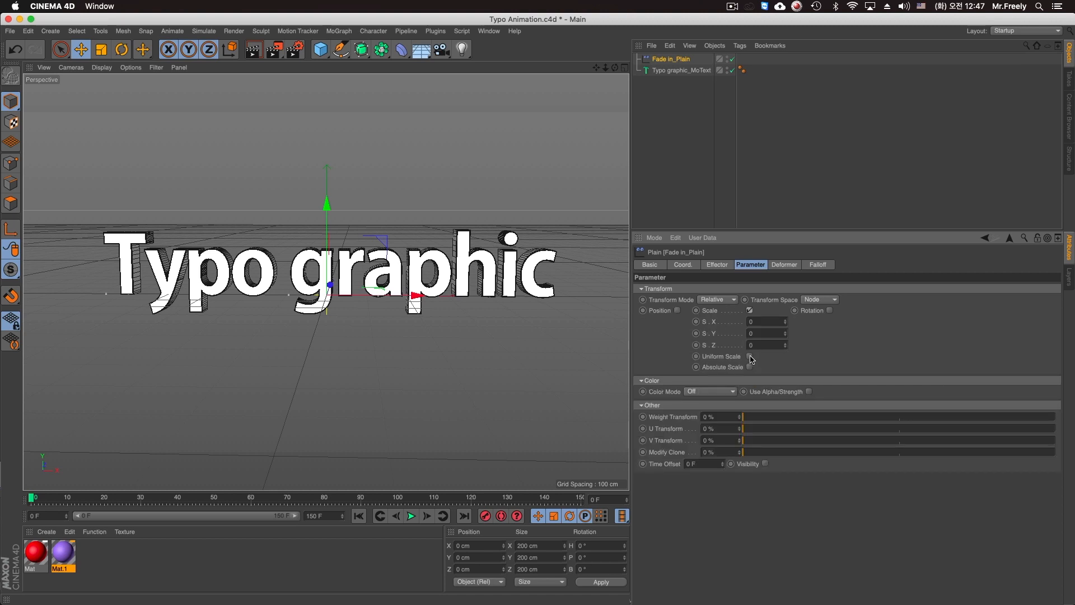
click(749, 356)
text(-1)
key(Return)
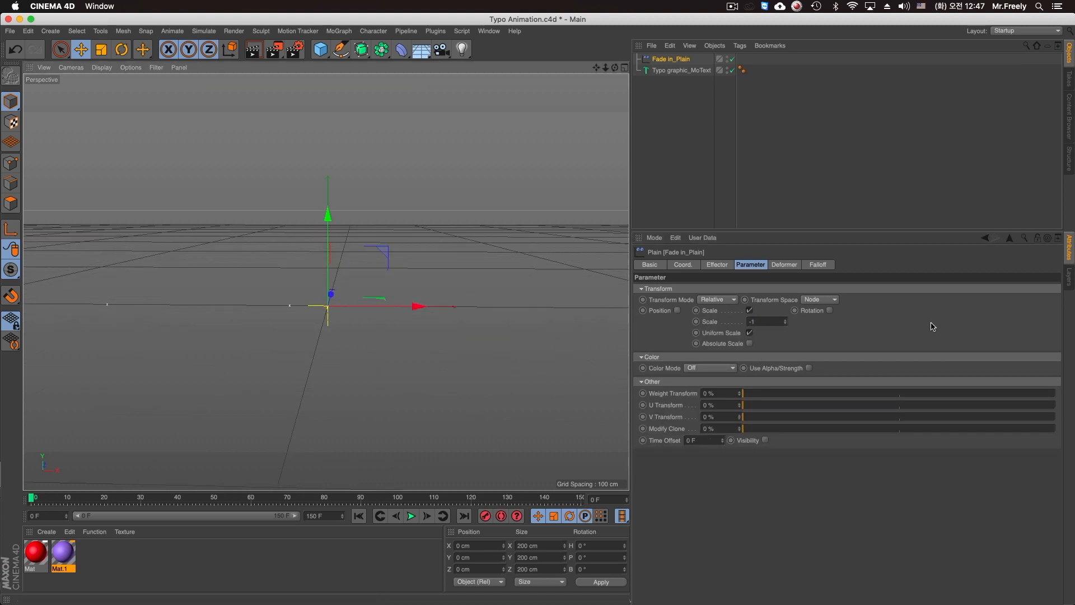
Set the effector's falloff shape to Linear and rotate it to a heading of -90°
click(817, 270)
click(699, 289)
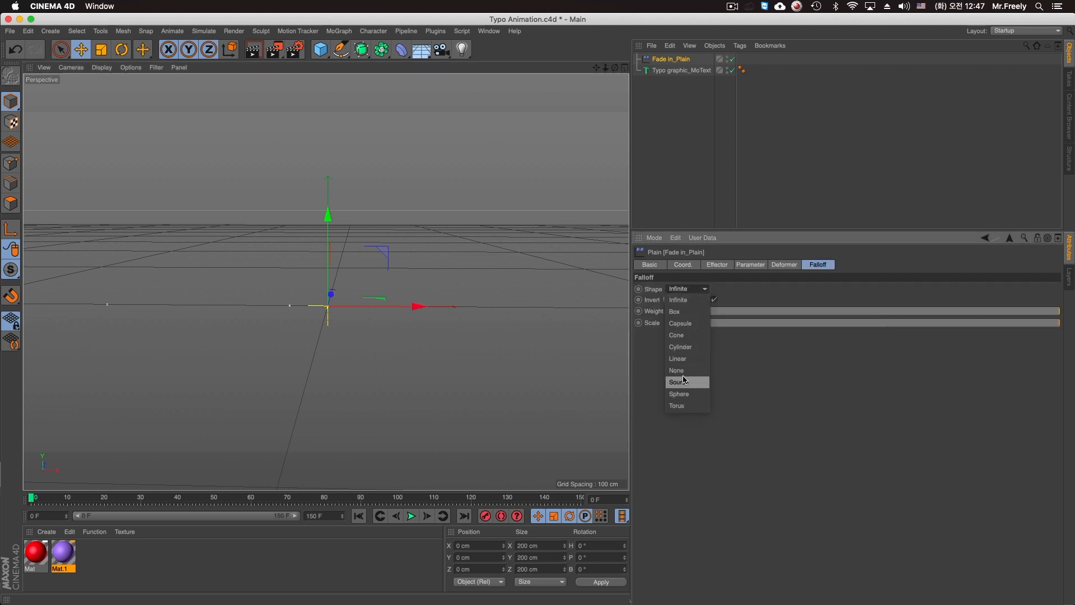
click(680, 358)
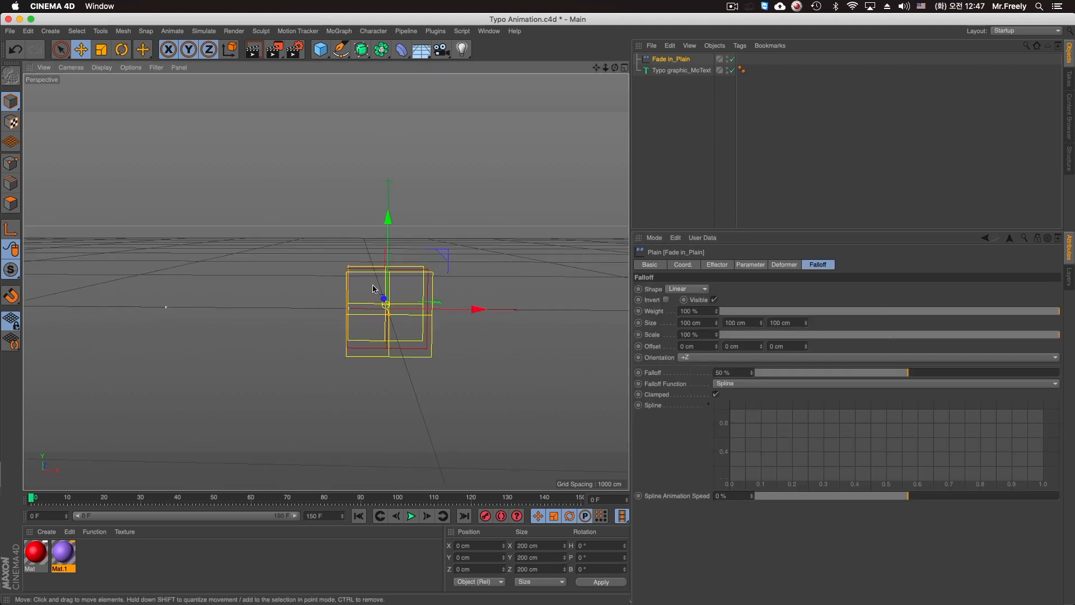
click(121, 49)
drag(411, 355, 295, 325)
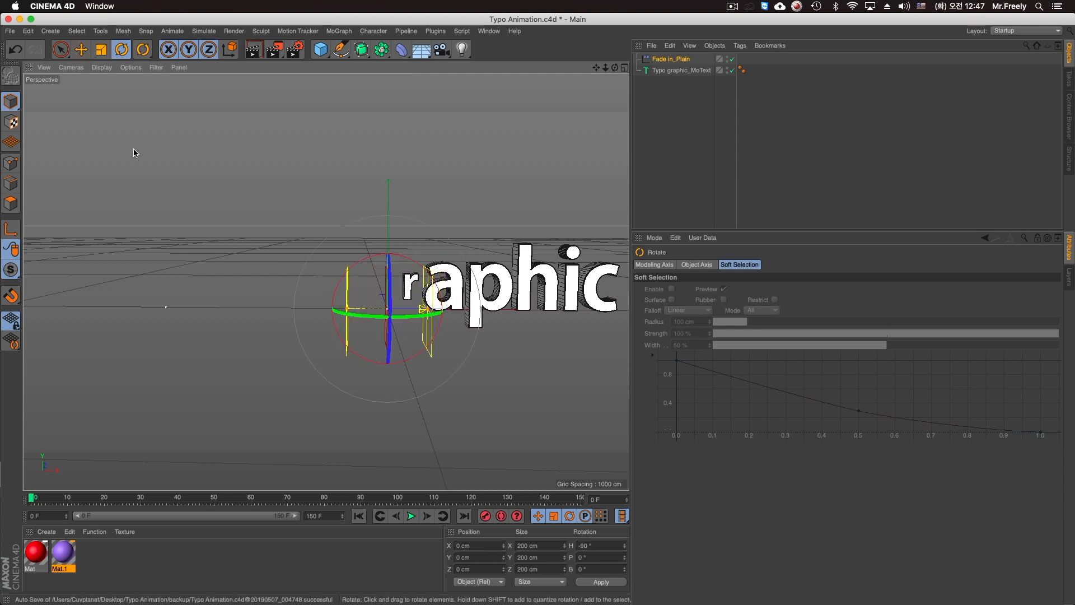
Move the Fade in_Plain effector to about X -309 cm and Y 71 cm, near the first word
click(81, 49)
alt+middle_drag(371, 242, 278, 224)
drag(386, 292, 245, 291)
alt+middle_drag(245, 291, 304, 311)
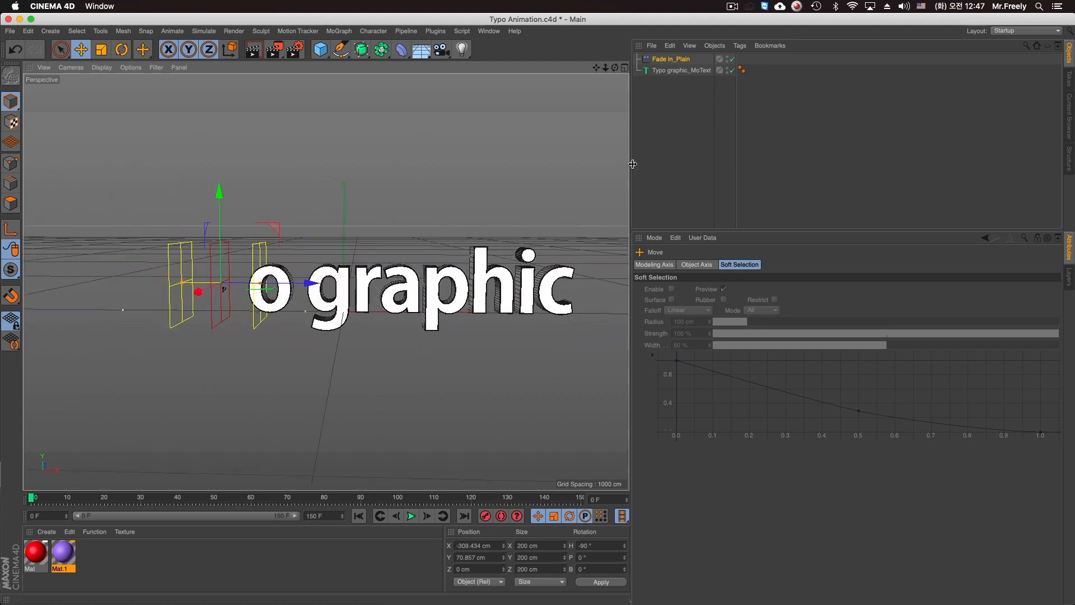
Disable the Fade in_Plain effector in the MoText object's Letters effects
click(687, 72)
click(761, 264)
click(787, 264)
click(808, 264)
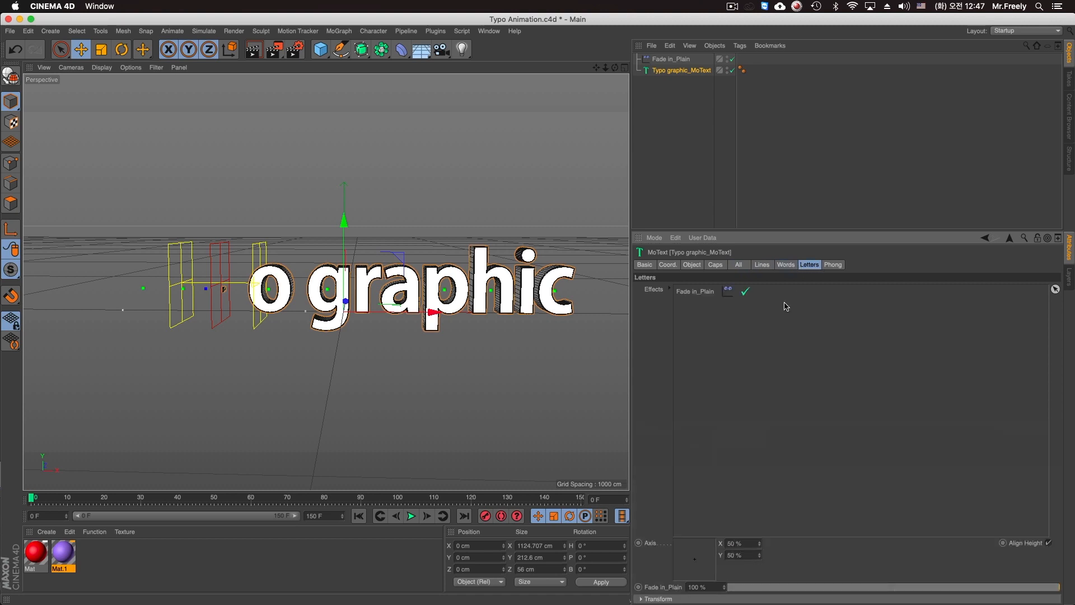
click(746, 292)
Assign Fade in_Plain to the MoText's Words effects and slide the effector to about X -614 cm
click(787, 265)
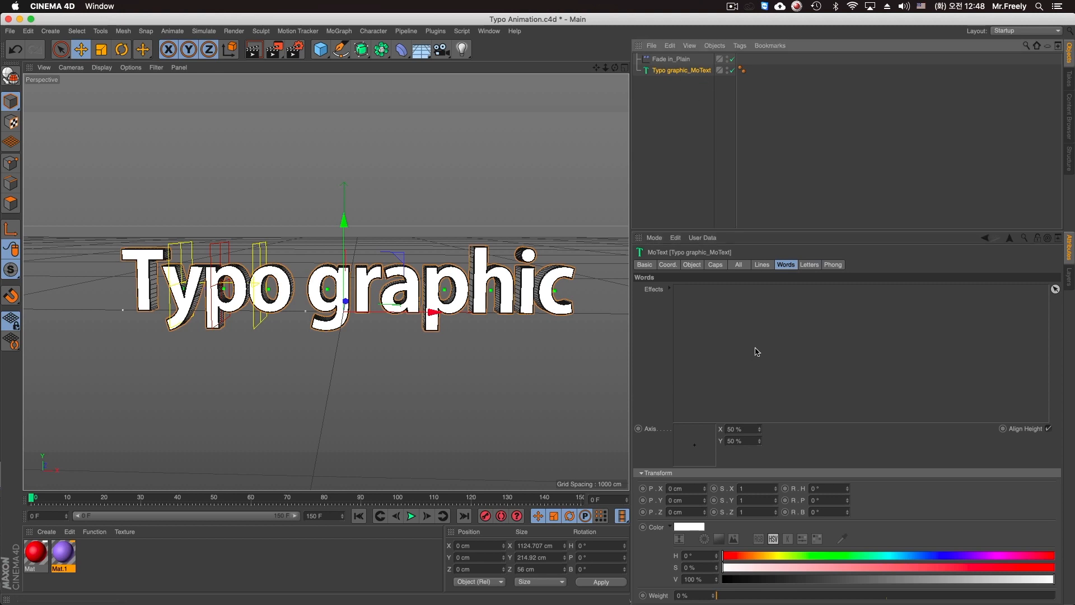
drag(675, 59, 728, 300)
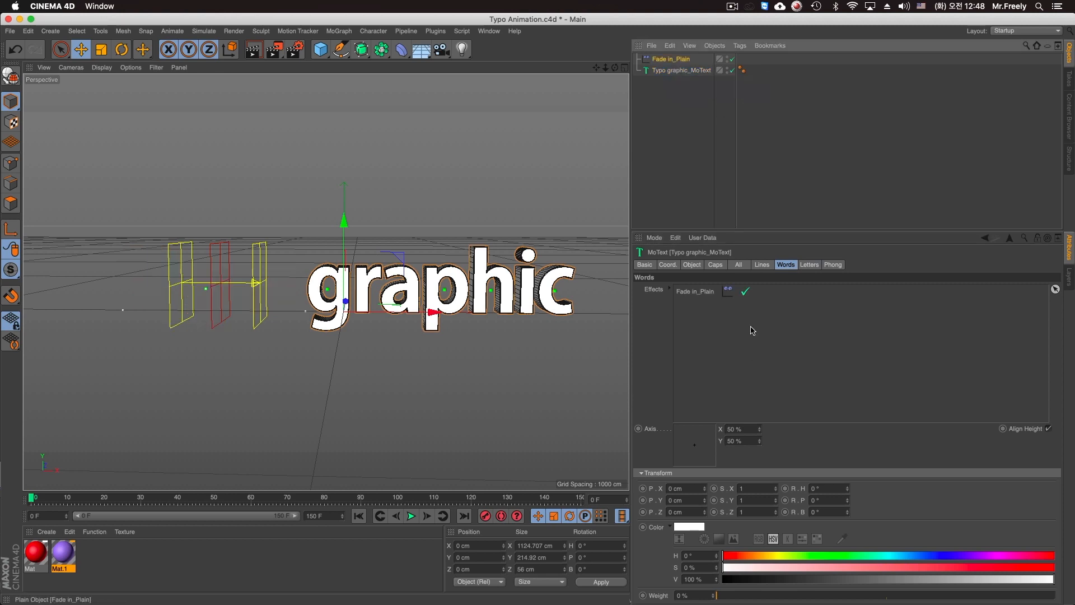
drag(434, 311, 460, 314)
key(super+z)
click(670, 59)
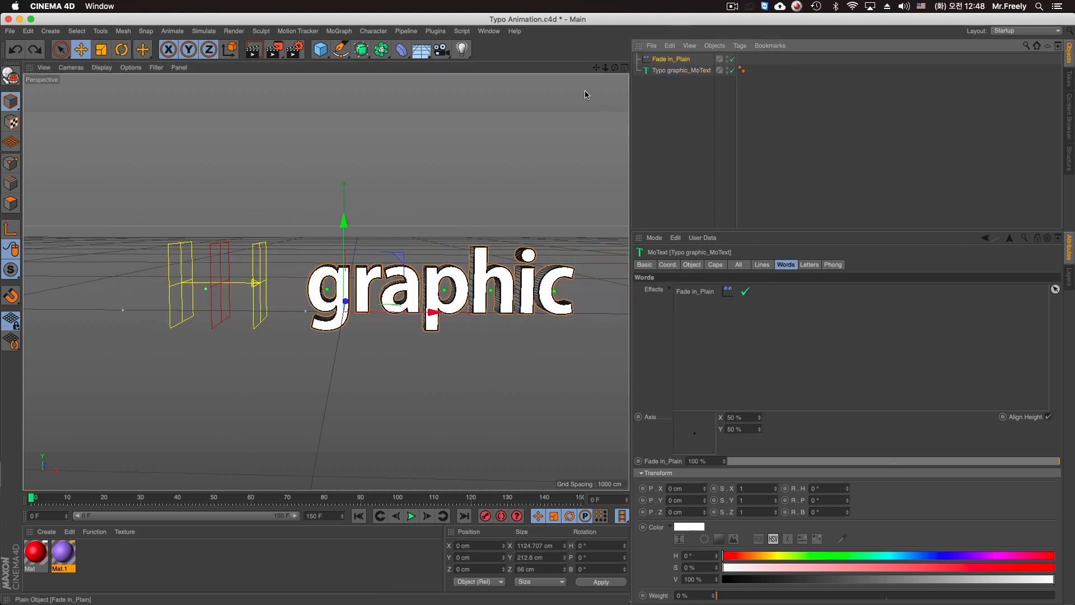
drag(336, 288, 223, 286)
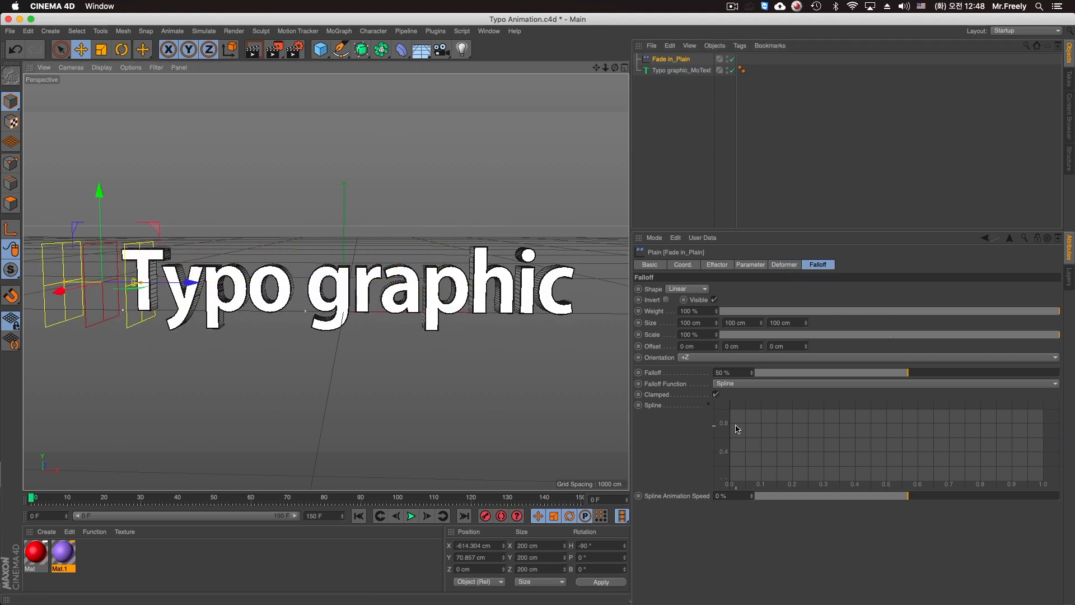
Disable Fade in_Plain in the MoText's Words effects and assign it to the Lines effects
click(678, 71)
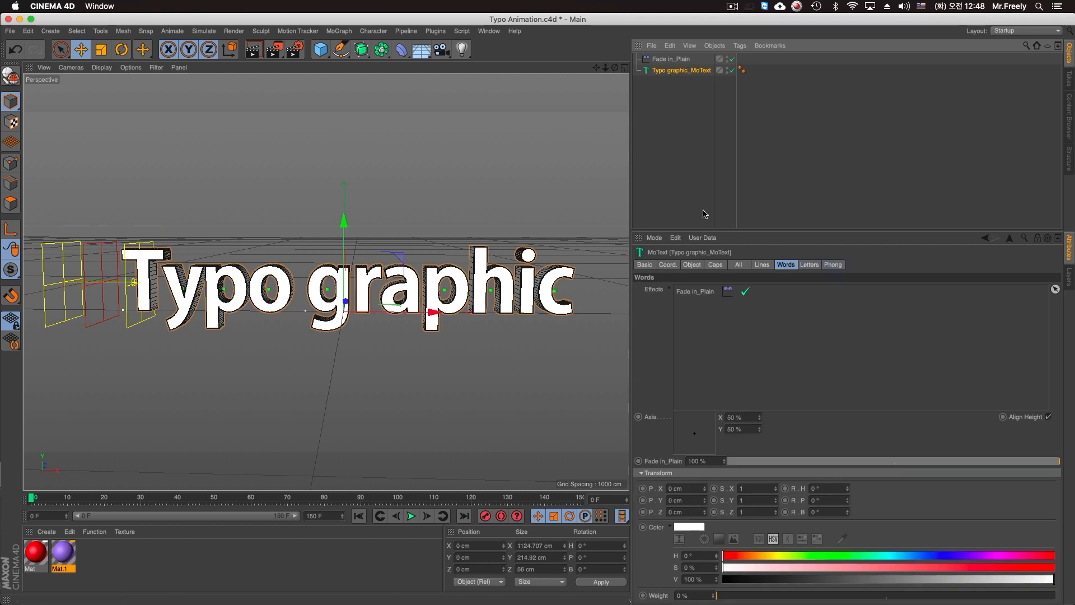
click(746, 292)
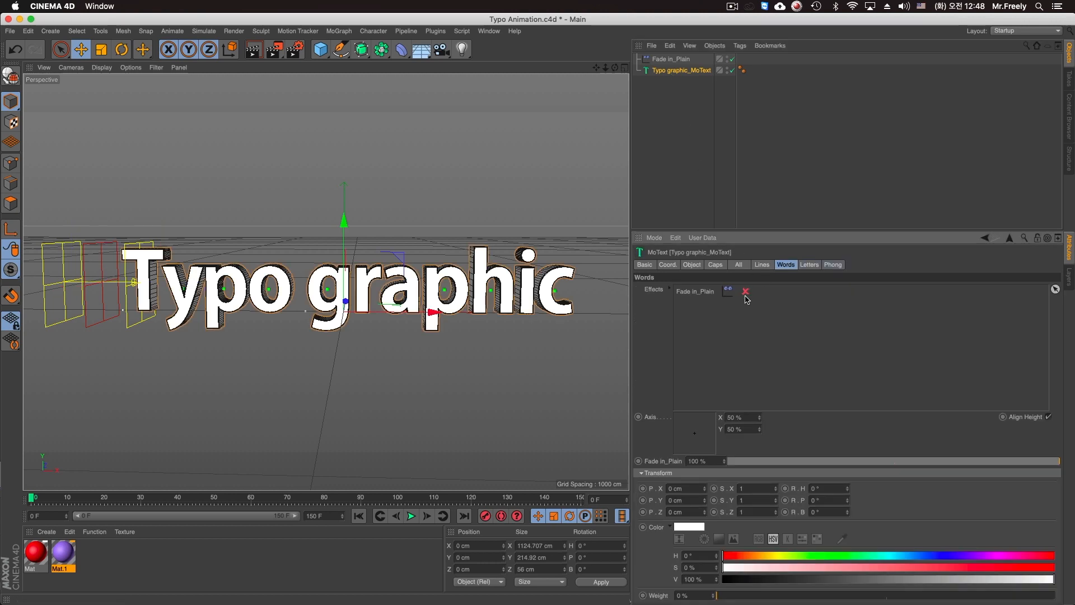
click(762, 265)
drag(670, 60, 738, 336)
Move the MoText to about X -81 cm and disable Fade in_Plain in its Lines effects
drag(433, 312, 381, 315)
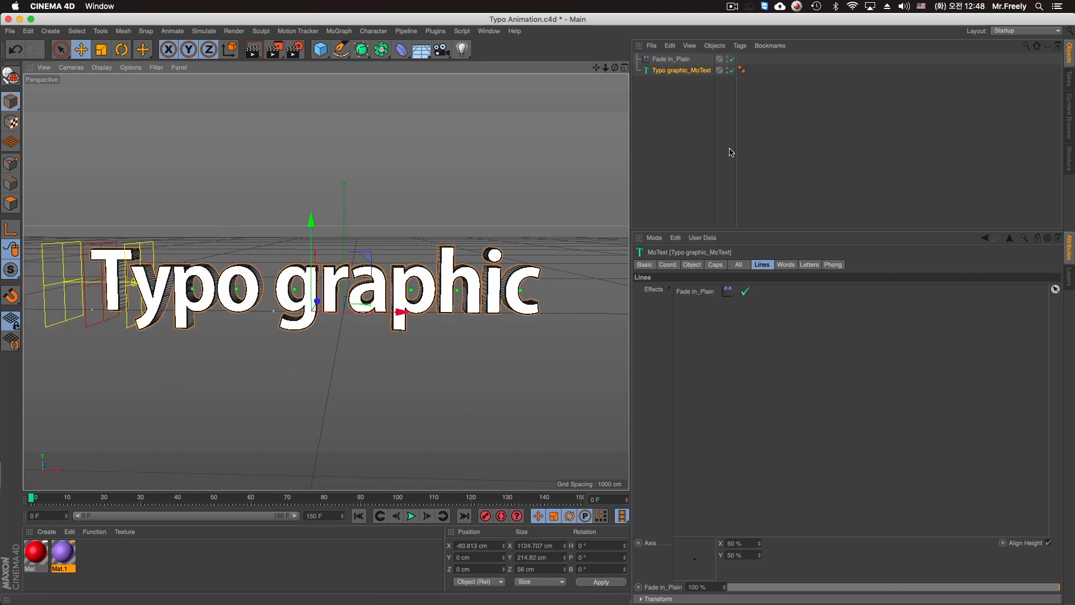
click(745, 291)
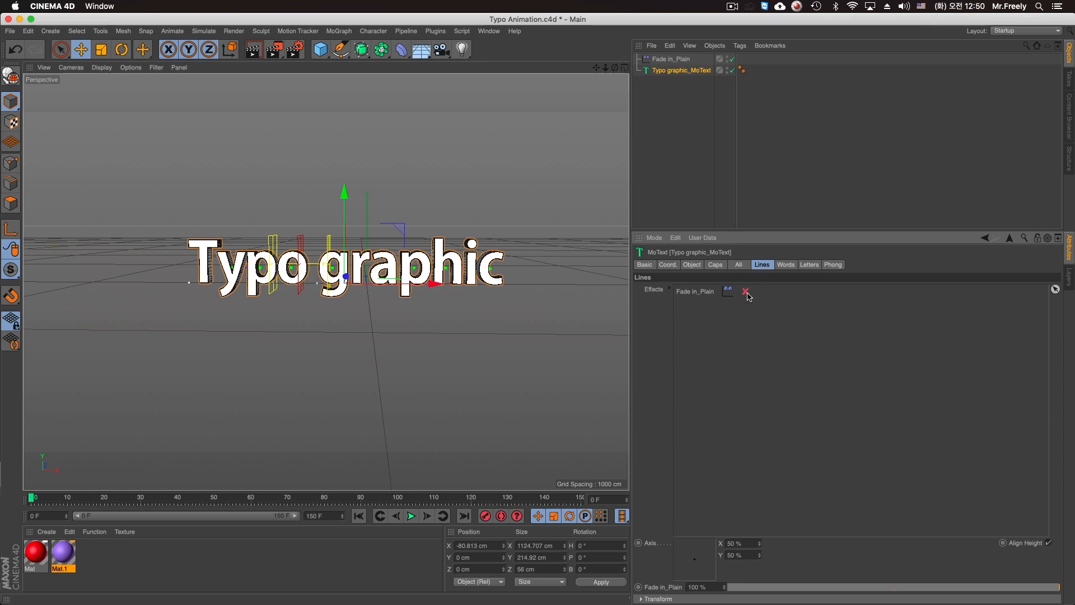
Assign Fade in_Plain to the MoText's All effects and slide the effector back and forth across the text
click(739, 265)
drag(684, 55, 784, 364)
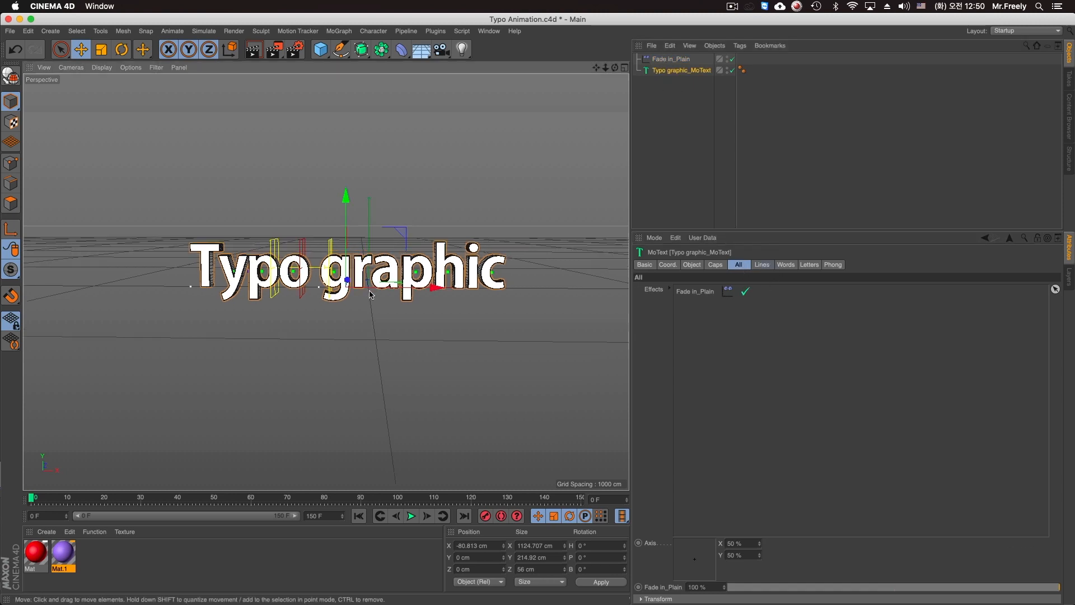
click(677, 60)
drag(389, 283, 385, 340)
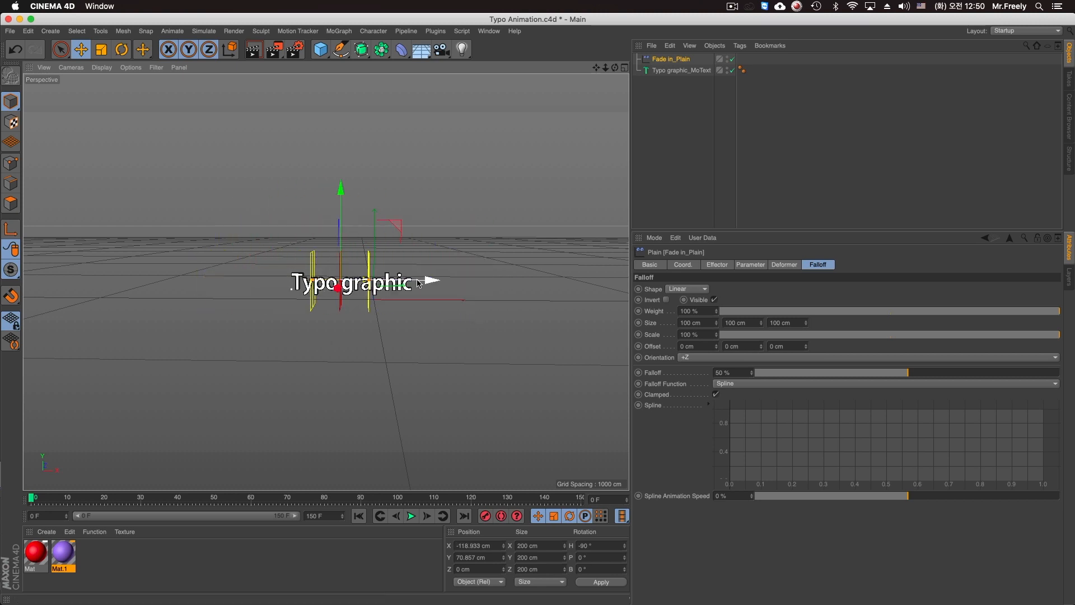
drag(432, 281, 381, 281)
Enable Fade in_Plain in the MoText's Letters effects and slide the effector toward the start of the text
click(680, 70)
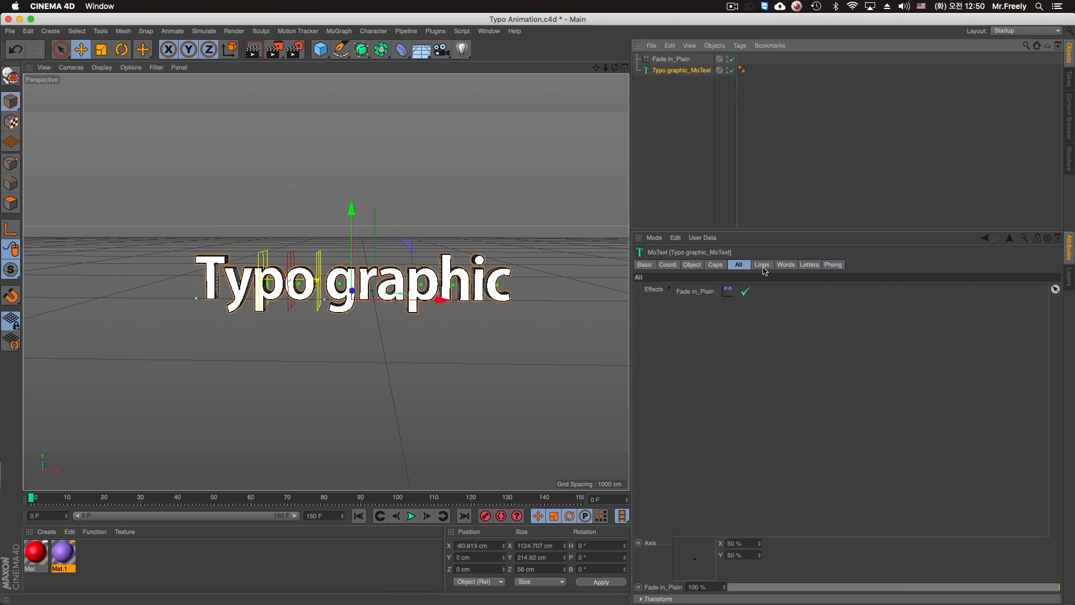
mouse_move(769, 230)
mouse_down()
mouse_move(769, 156)
mouse_move(769, 233)
mouse_up()
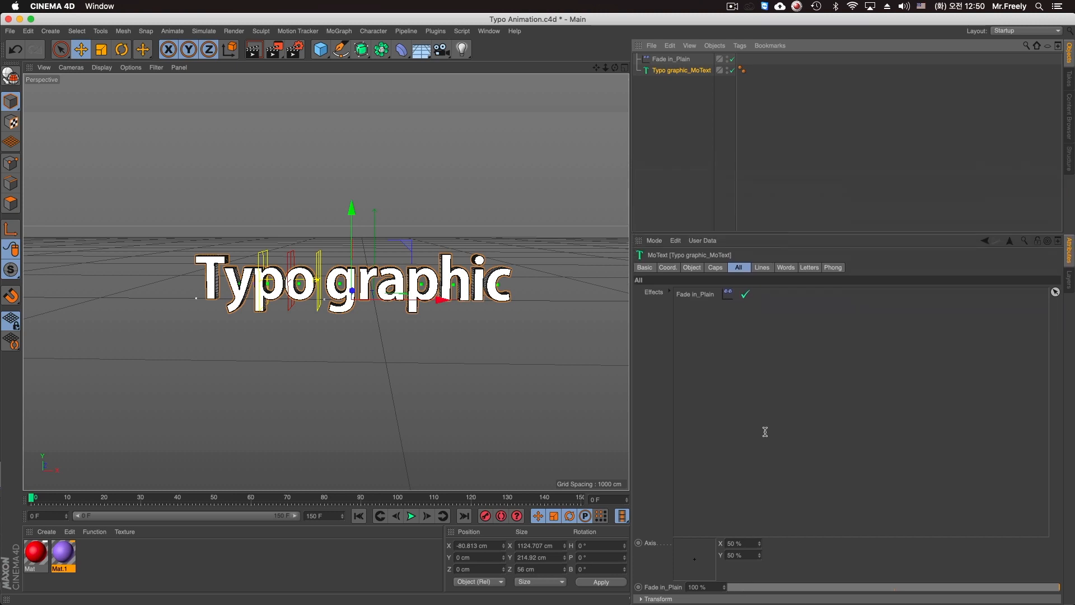
click(810, 267)
click(746, 295)
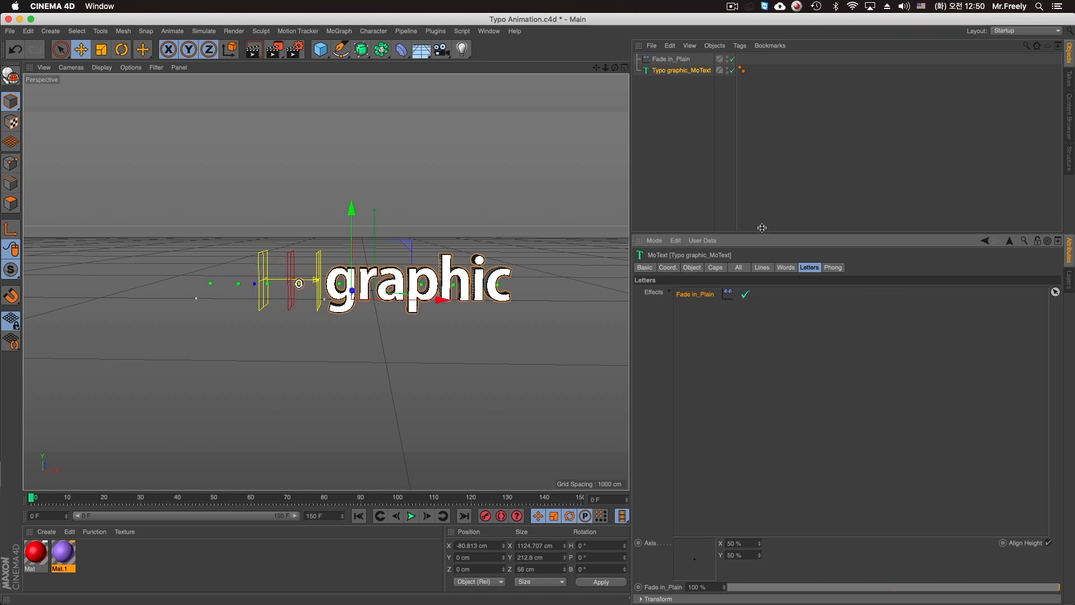
drag(762, 232, 762, 153)
click(670, 59)
drag(381, 280, 319, 279)
Set the MoText's Letters axis to X 0% and Y 100%, and slide the effector to about X -644 cm
click(680, 70)
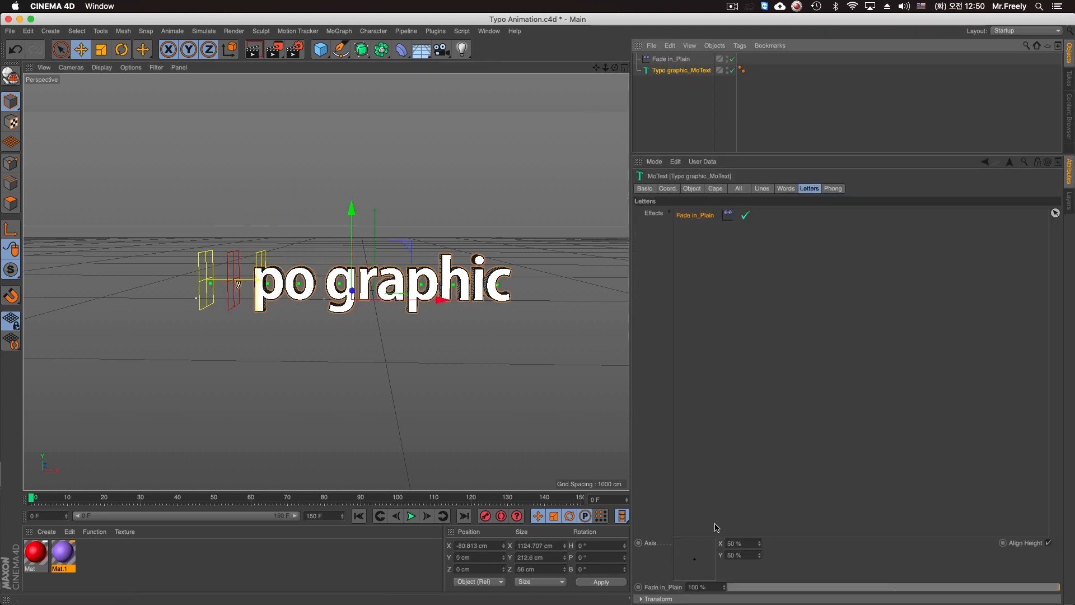
drag(696, 560, 667, 540)
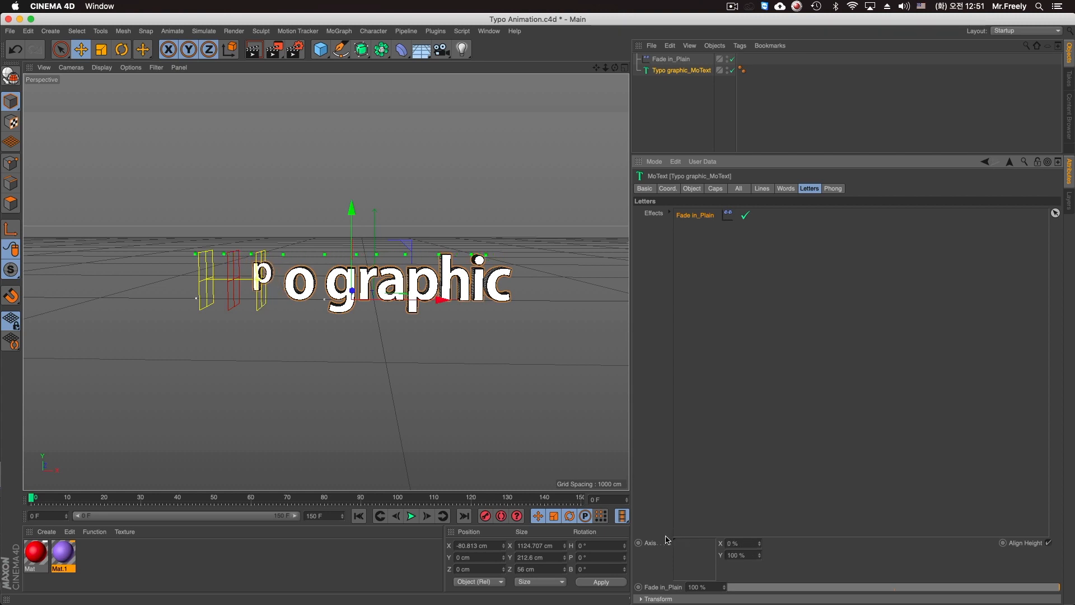
click(686, 63)
drag(324, 280, 286, 286)
Set the Letters axis Y to 0% and slide the Fade in_Plain effector across the first letter
click(659, 72)
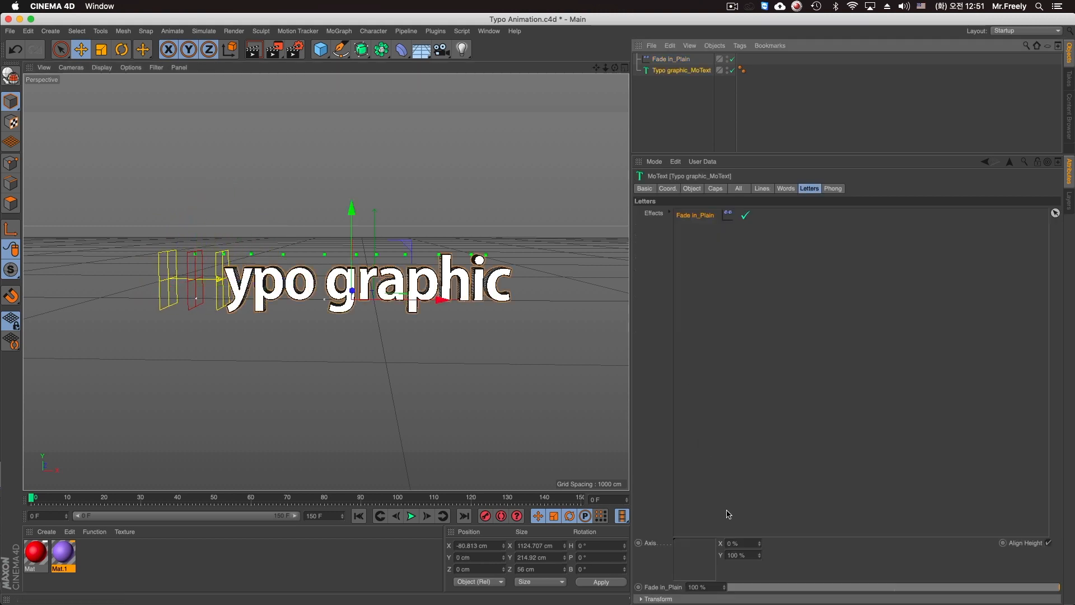
click(750, 544)
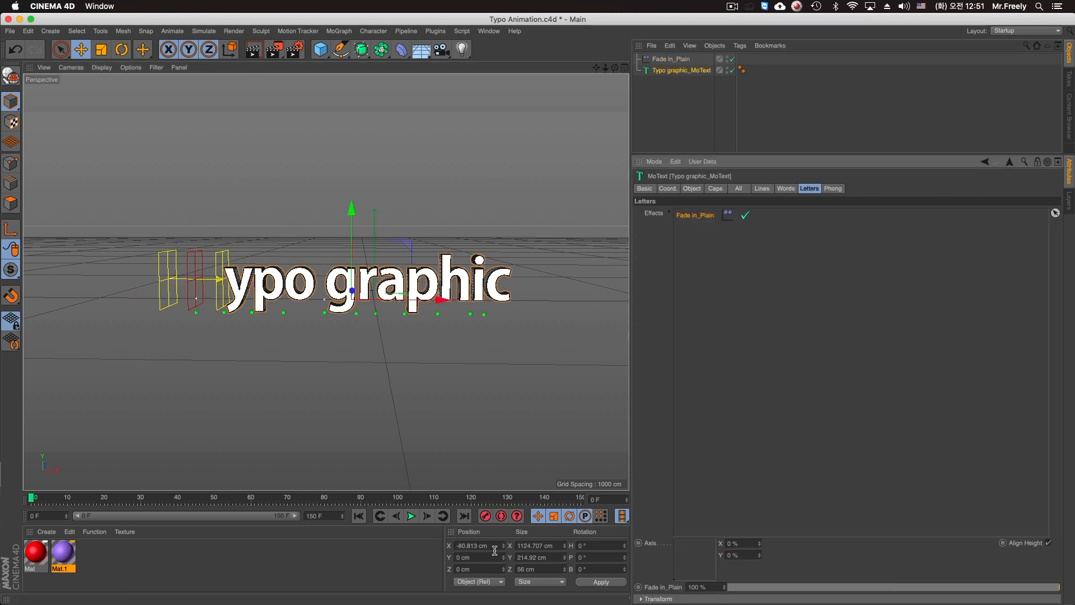
click(657, 60)
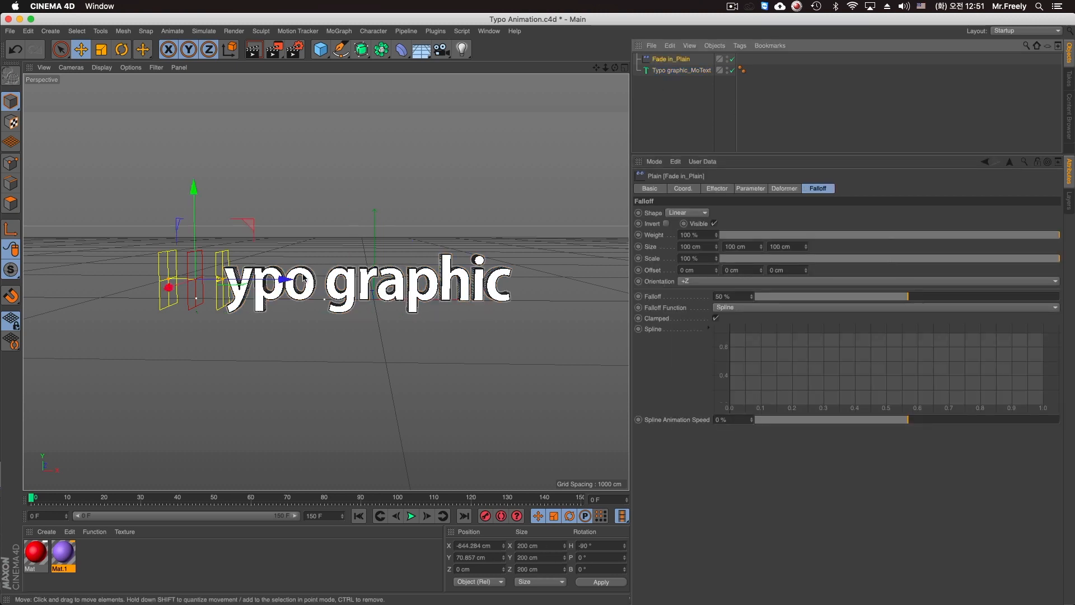
drag(204, 297, 261, 285)
Set the MoText's Letters axis back to 50% in both X and Y
click(682, 70)
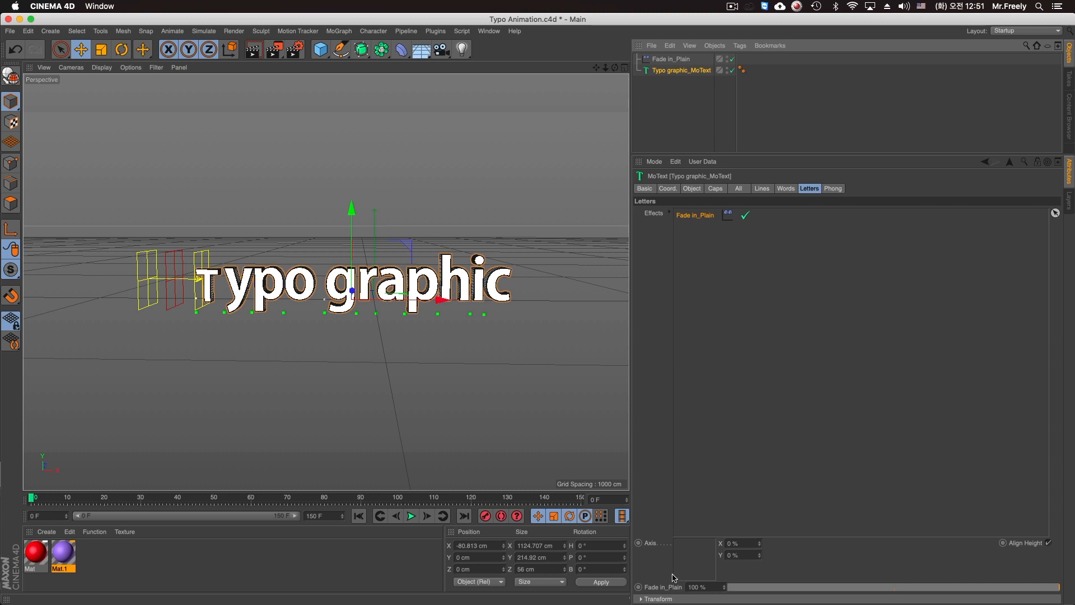
click(744, 545)
text(50)
key(Tab)
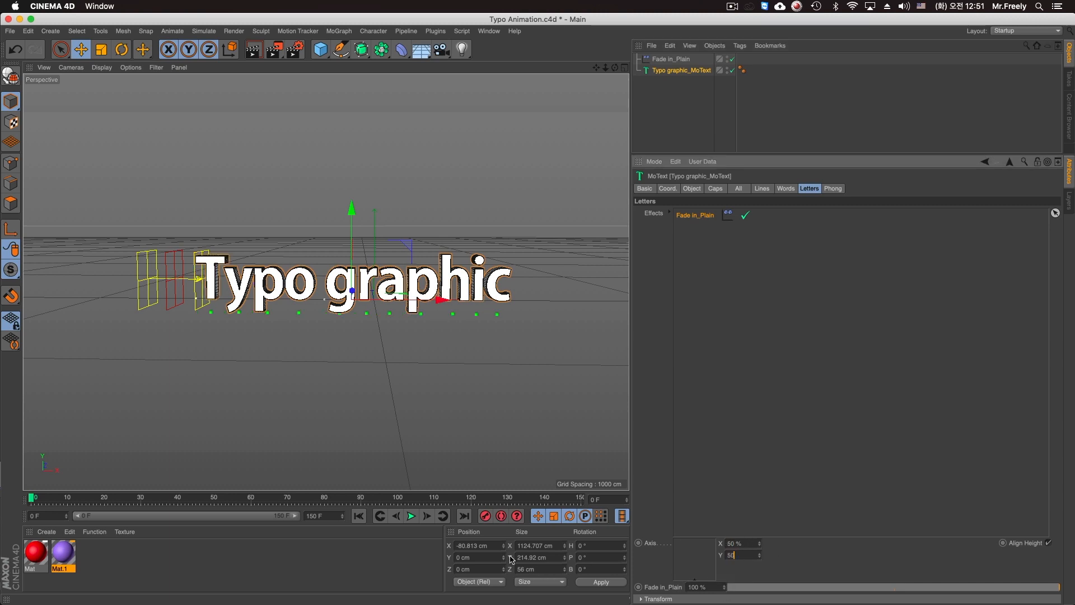
Move the MoText to about X -39 cm and save the project
drag(394, 295, 463, 308)
key(super+s)
Review the MoText's Lines, All, Letters and Phong settings
click(763, 189)
click(739, 189)
click(762, 189)
click(809, 191)
click(833, 189)
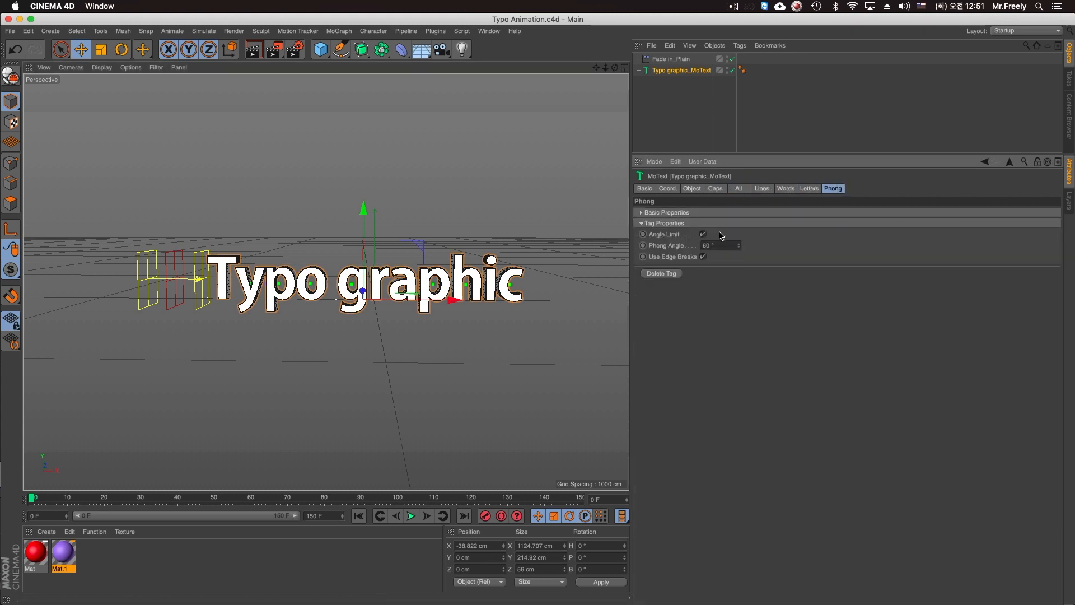
Add a camera from a slightly rotated perspective view and set its heading and pitch rotation to 0°
alt+drag(402, 306, 358, 297)
scroll(399, 286, up, 5)
scroll(399, 286, down, 4)
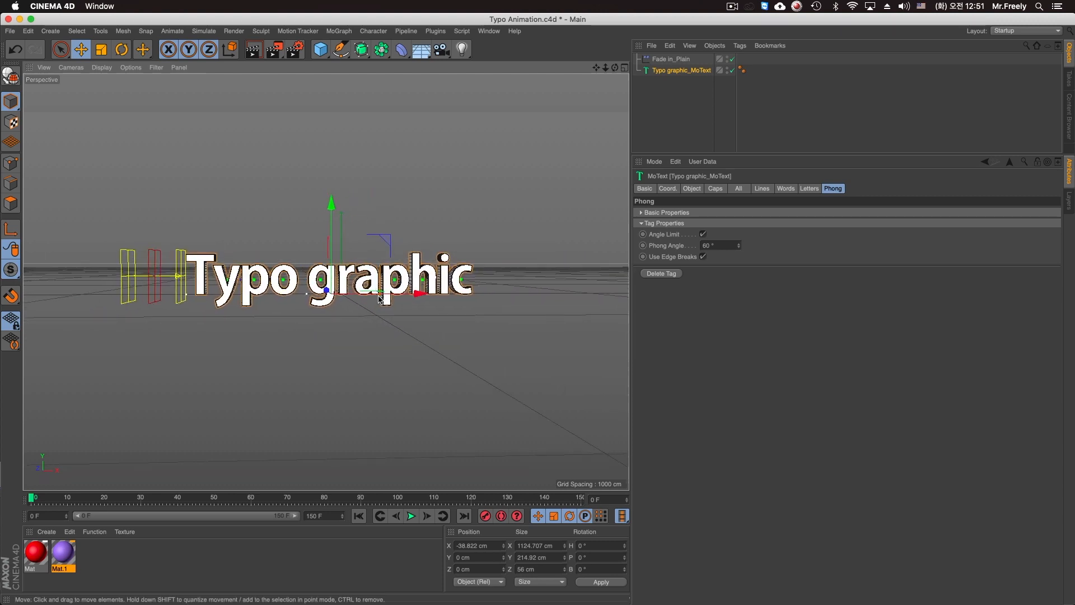
click(442, 51)
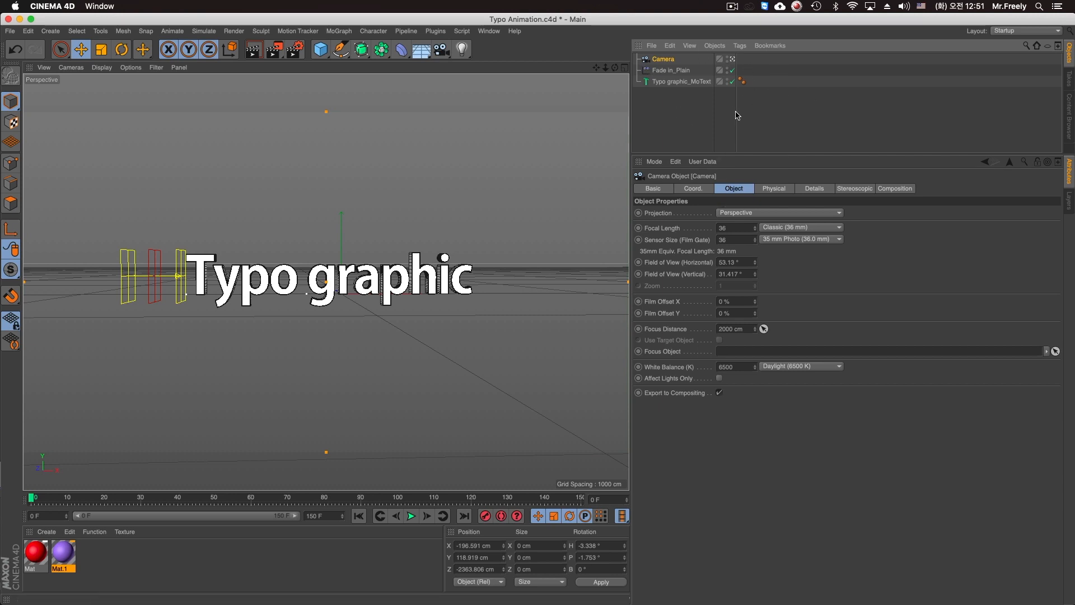
click(693, 189)
click(824, 218)
text(0)
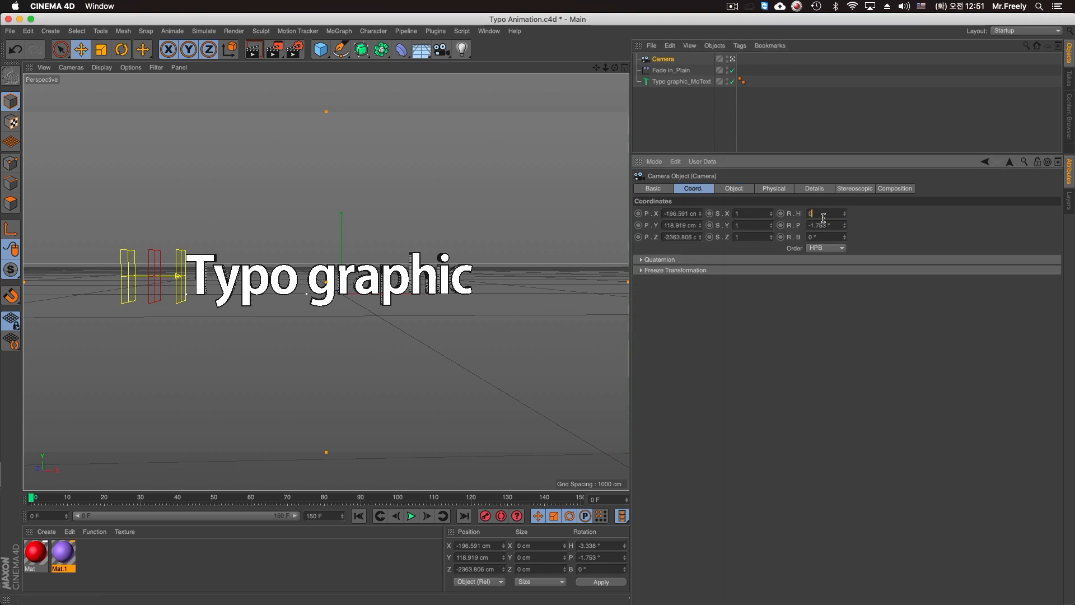
key(Tab)
text(0)
key(Return)
Move the camera to about X -99 cm and Z -2234 cm to frame the text
middle_click(488, 230)
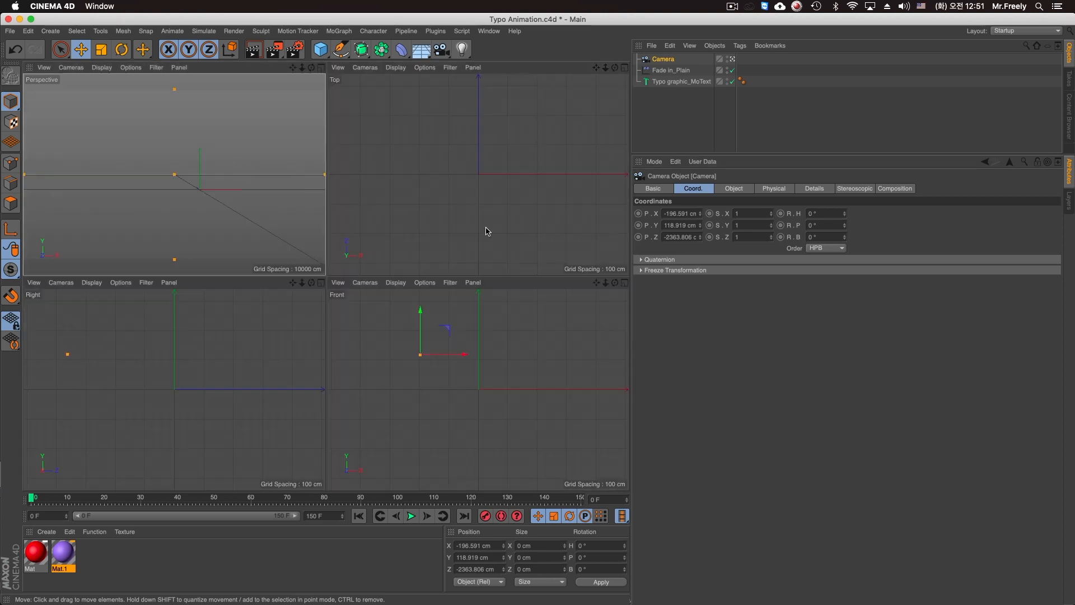
key(F2)
scroll(411, 307, down, 10)
alt+middle_drag(412, 307, 412, 240)
drag(409, 427, 417, 426)
drag(397, 370, 397, 358)
middle_click(284, 414)
middle_click(282, 403)
scroll(298, 367, down, 5)
middle_click(227, 227)
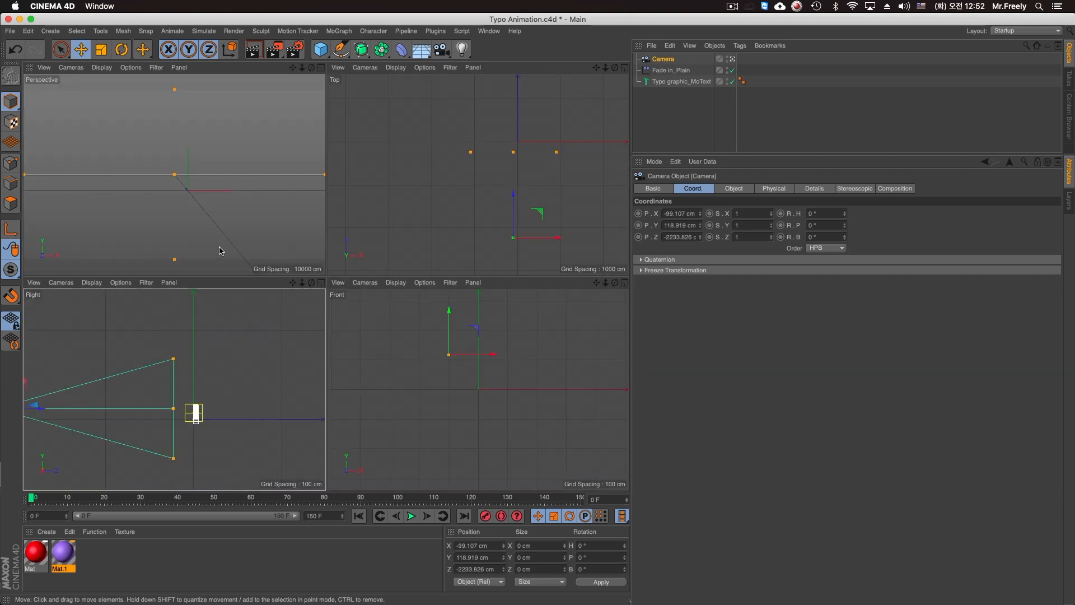
middle_click(222, 251)
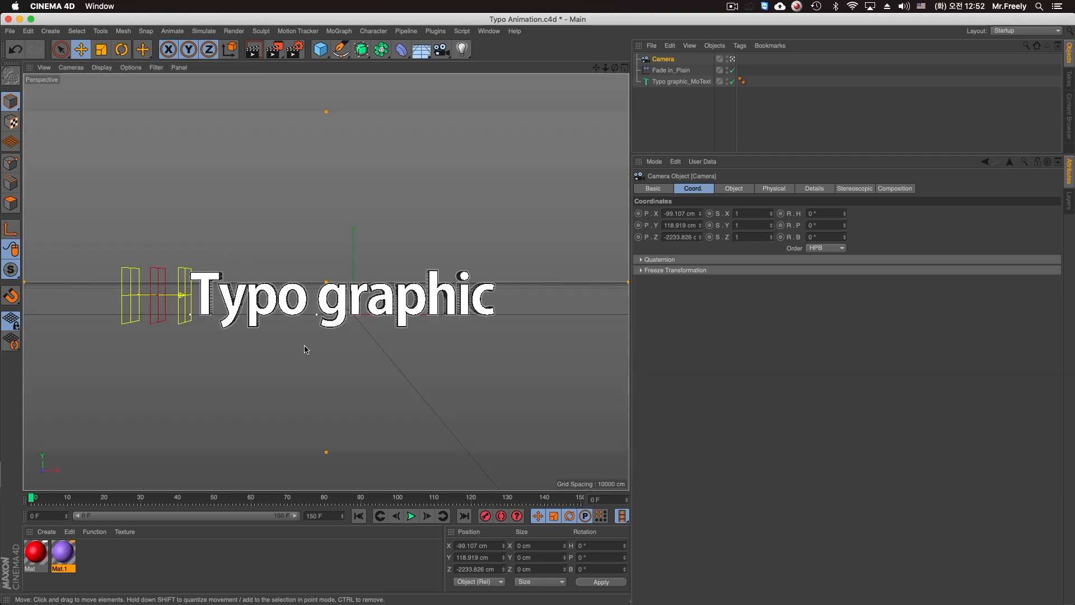
Set the perspective viewport's tinted border opacity to 90% and save the project
click(131, 67)
click(152, 336)
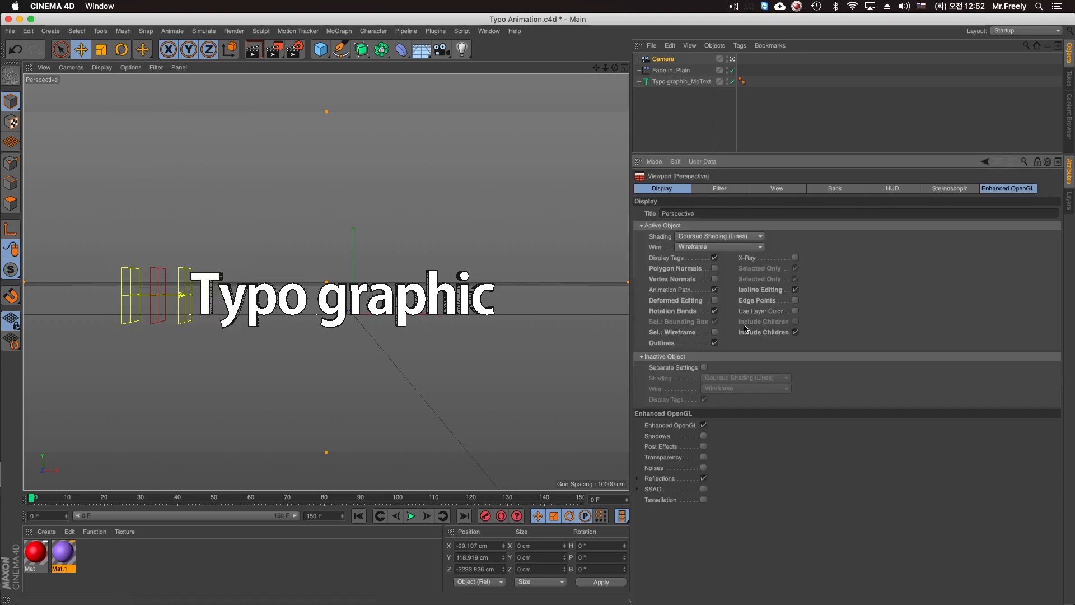
click(781, 190)
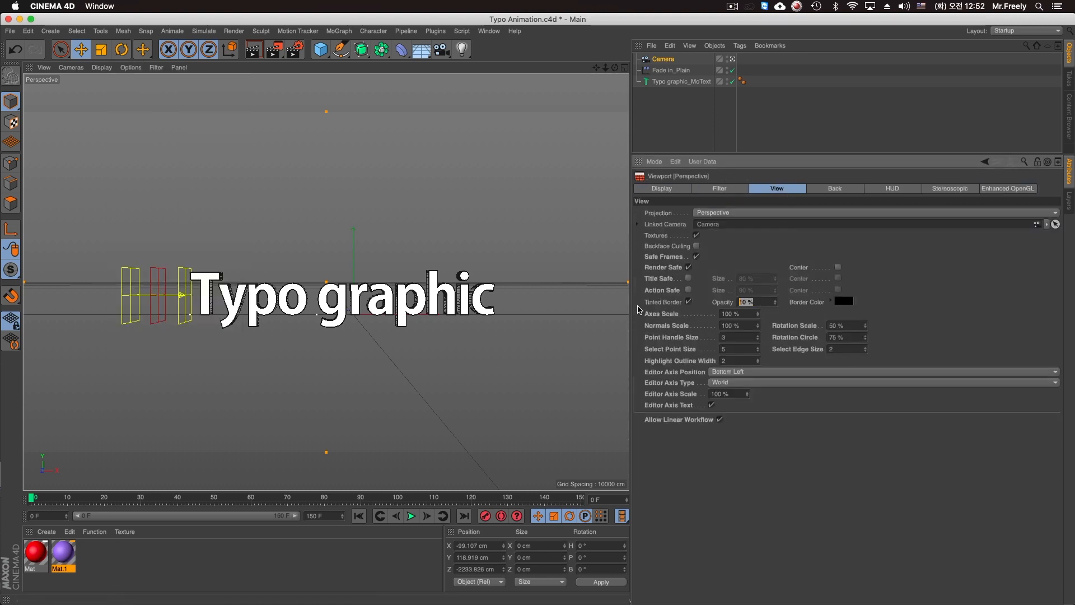
text(90)
key(Return)
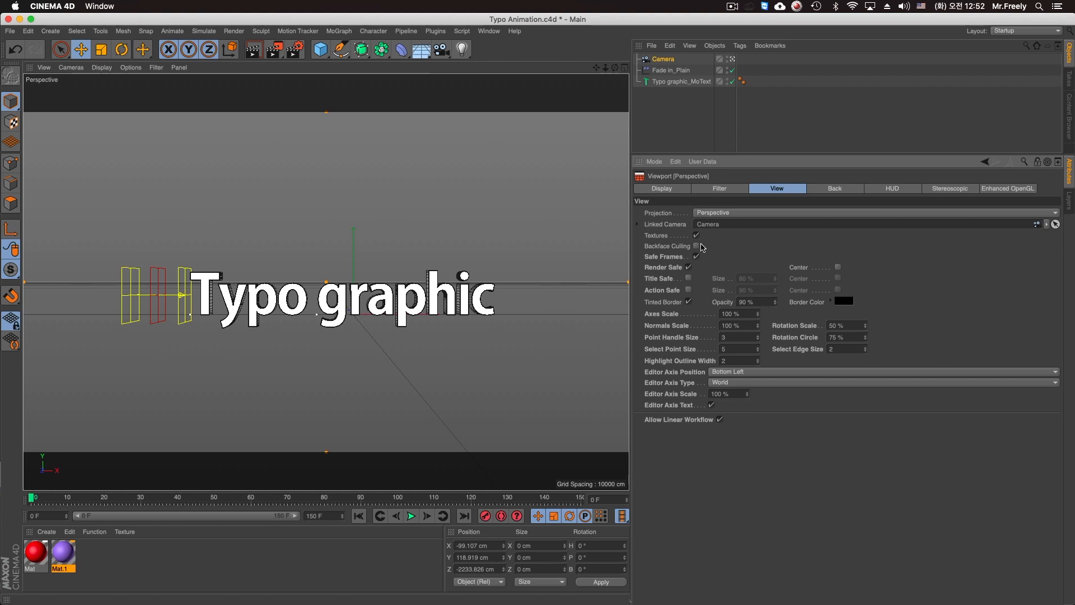
click(658, 70)
click(663, 59)
key(ctrl+s)
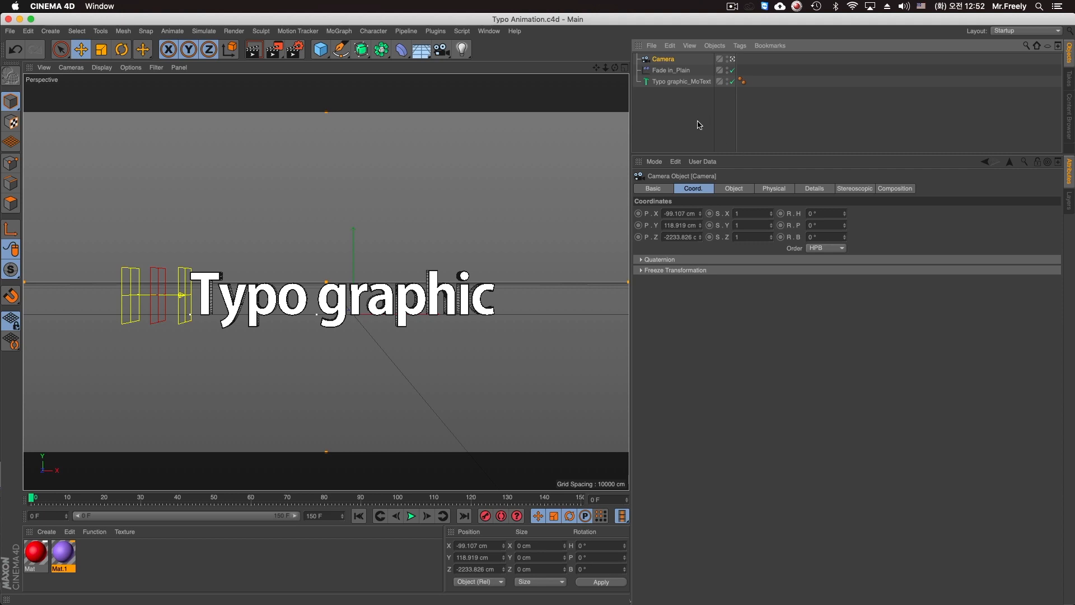
Move the Typo graphic_MoText to about X -74 cm and Y 68 cm within the camera frame
click(672, 70)
click(664, 60)
click(665, 82)
drag(342, 227, 342, 204)
drag(383, 291, 372, 292)
click(187, 299)
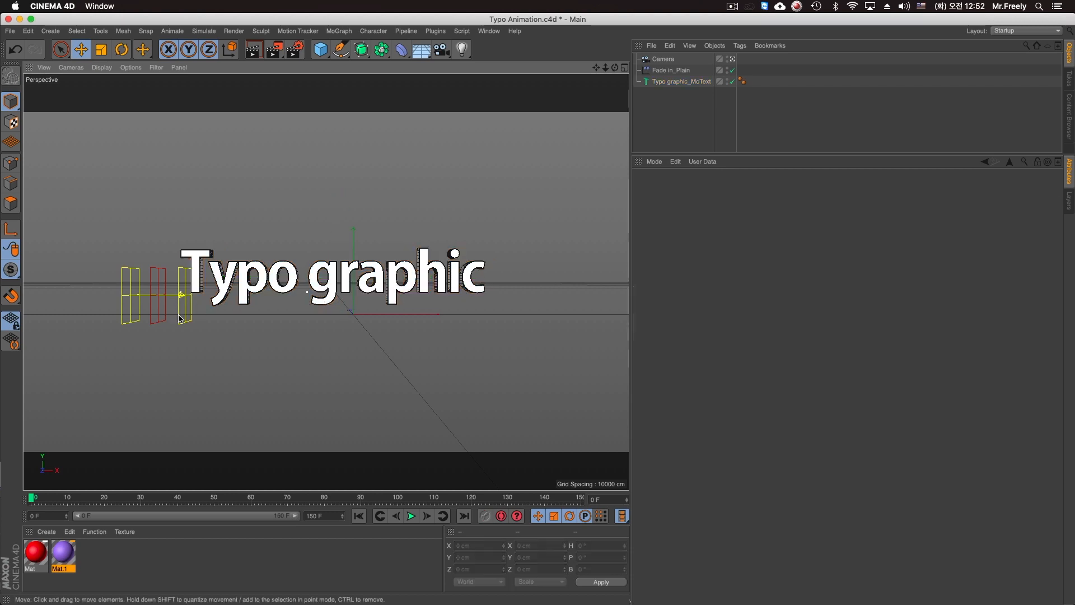
click(638, 82)
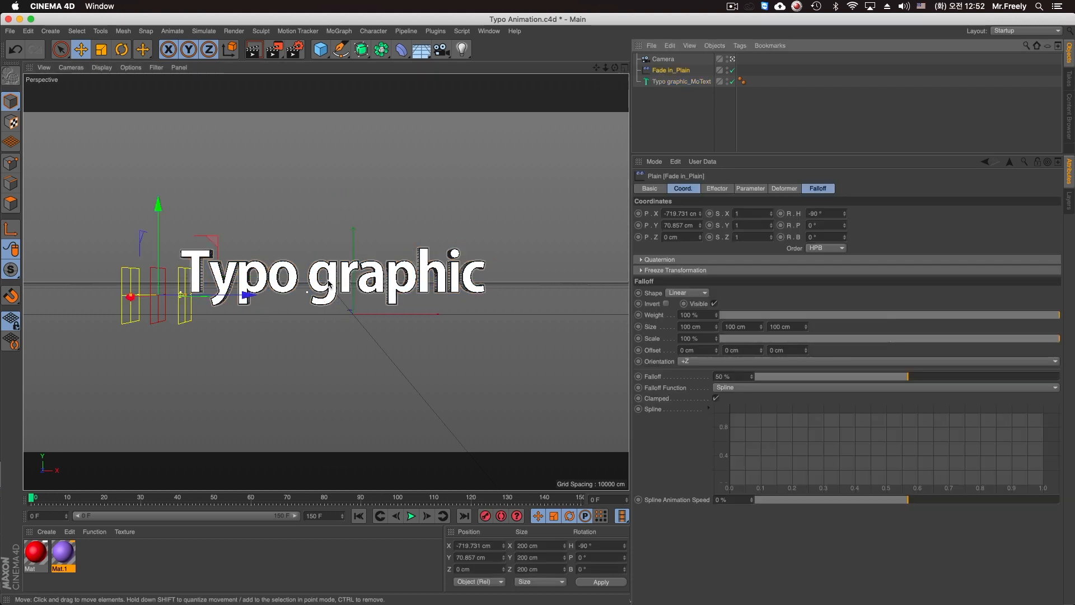
drag(332, 212, 332, 229)
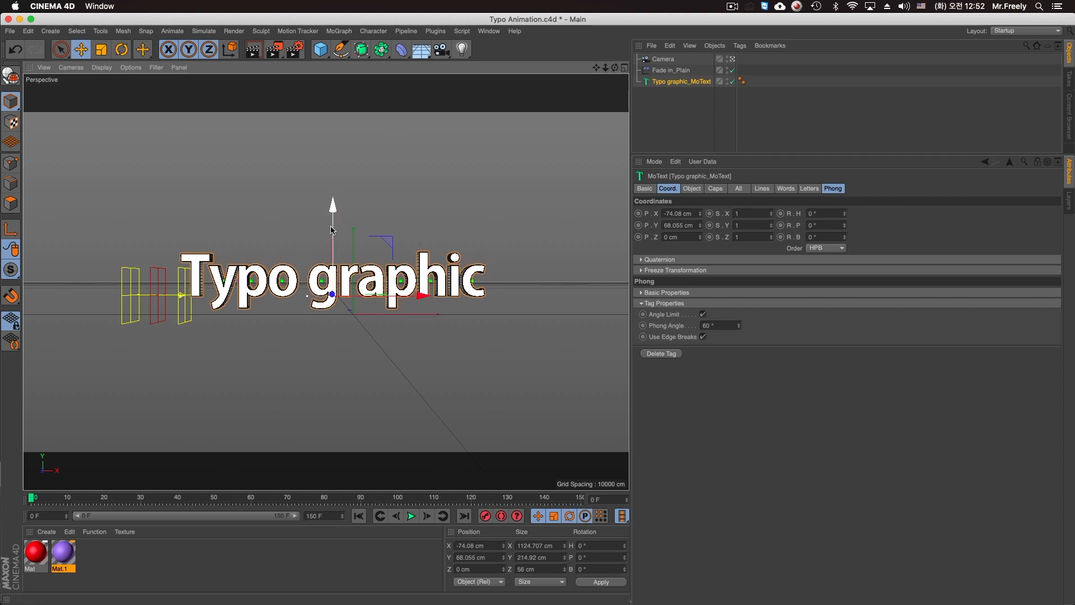
Turn on automatic keyframing for the camera and move it back to about Z -4631 cm at frame 0
click(664, 59)
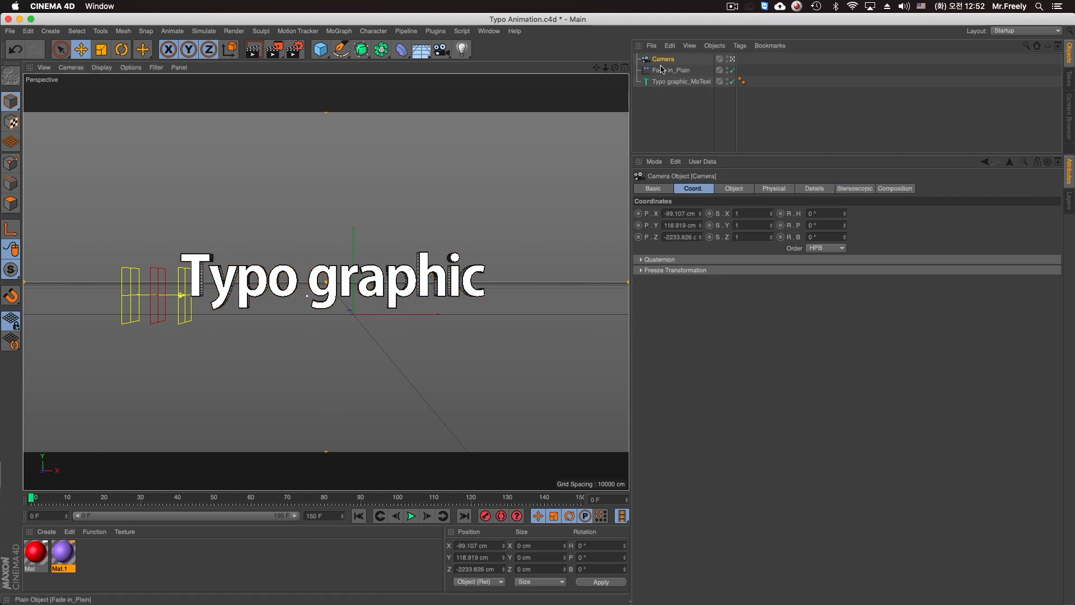
click(502, 516)
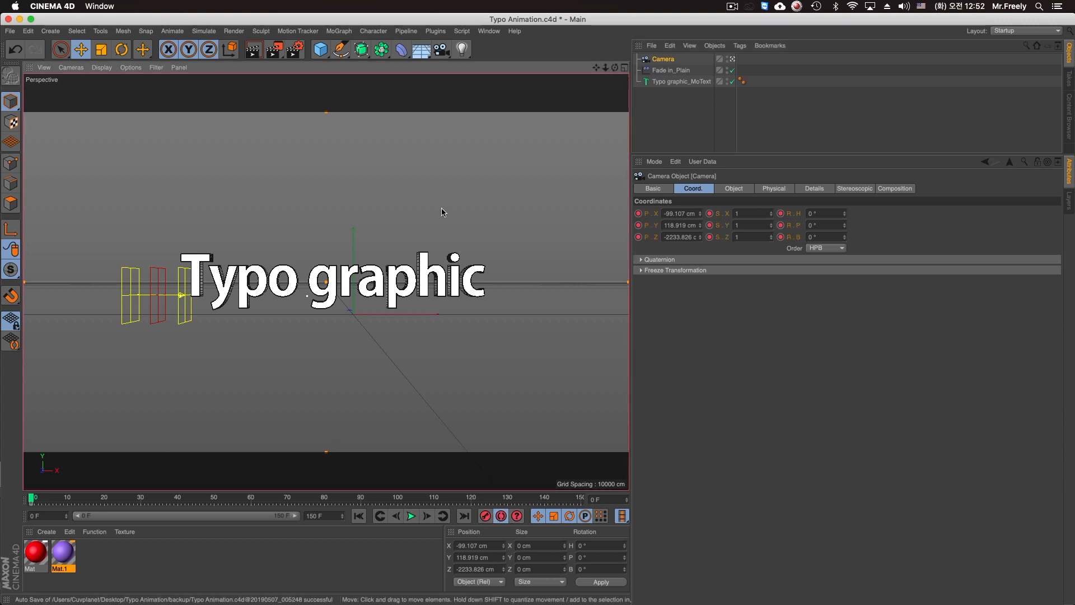
middle_click(500, 203)
middle_click(429, 227)
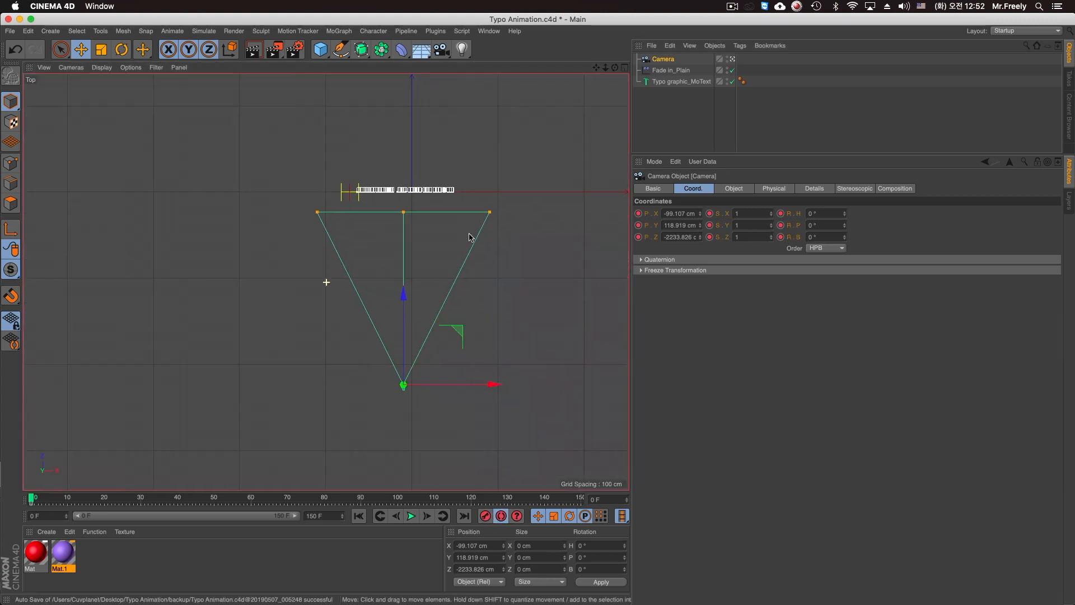
drag(415, 317, 406, 406)
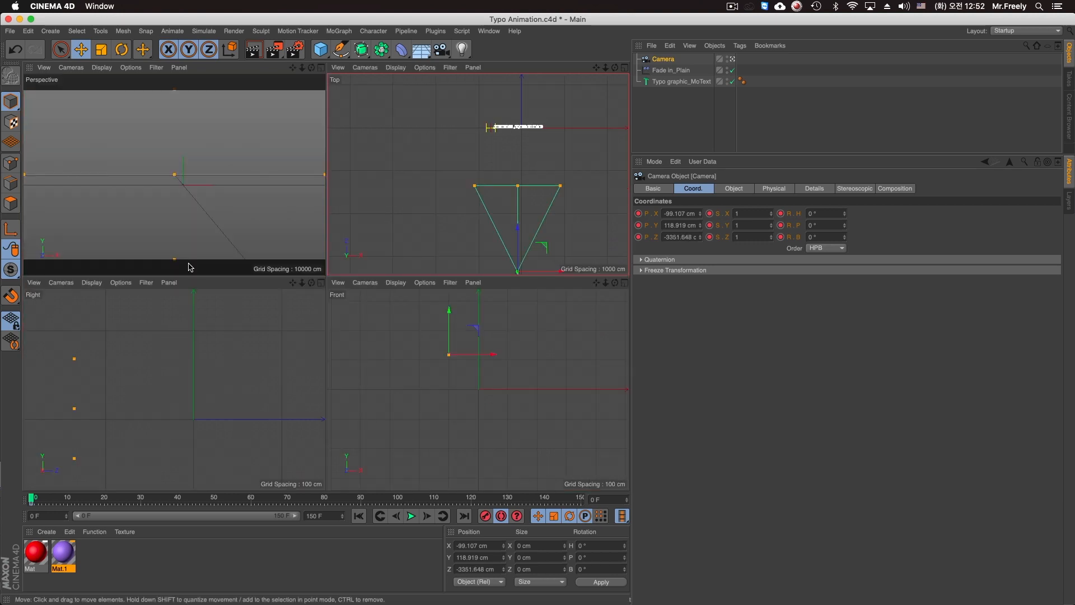
middle_click(190, 263)
drag(517, 213, 501, 264)
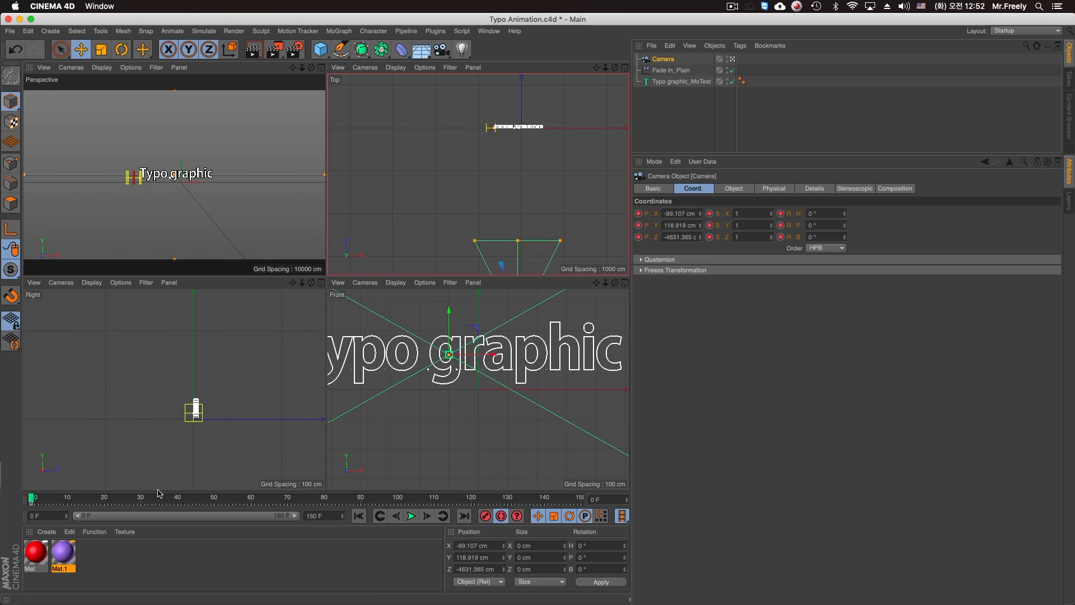
Move the camera forward to about Z -1641 cm at frame 30 and about Z -1367 cm at frame 120
drag(507, 262, 490, 115)
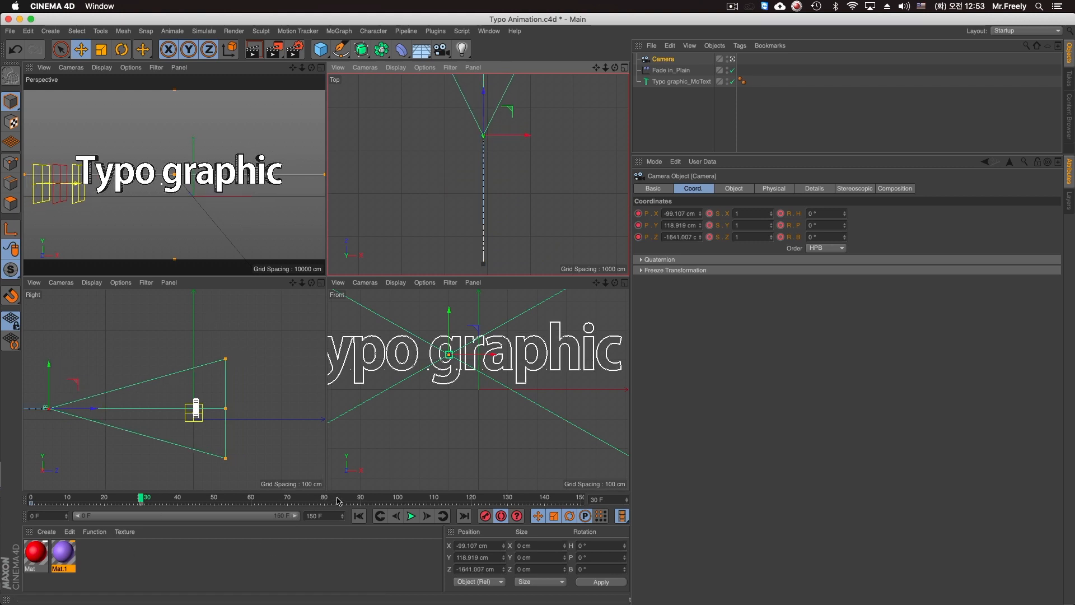
click(471, 500)
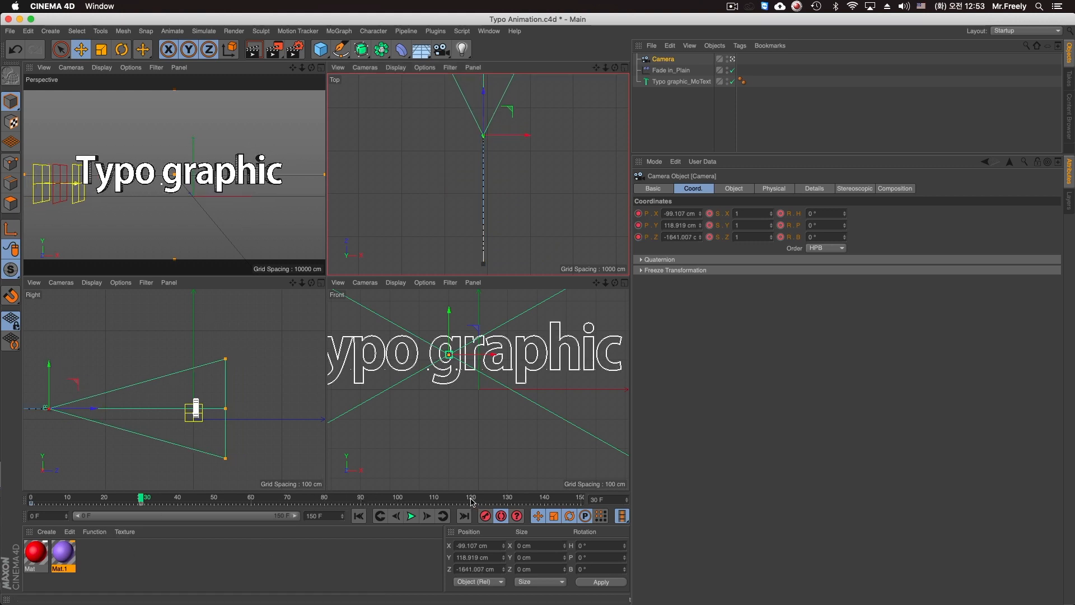
drag(479, 178, 479, 167)
Move the camera past the text to about Z 762 cm at frame 150 and play the animation in the perspective view
click(581, 499)
click(545, 499)
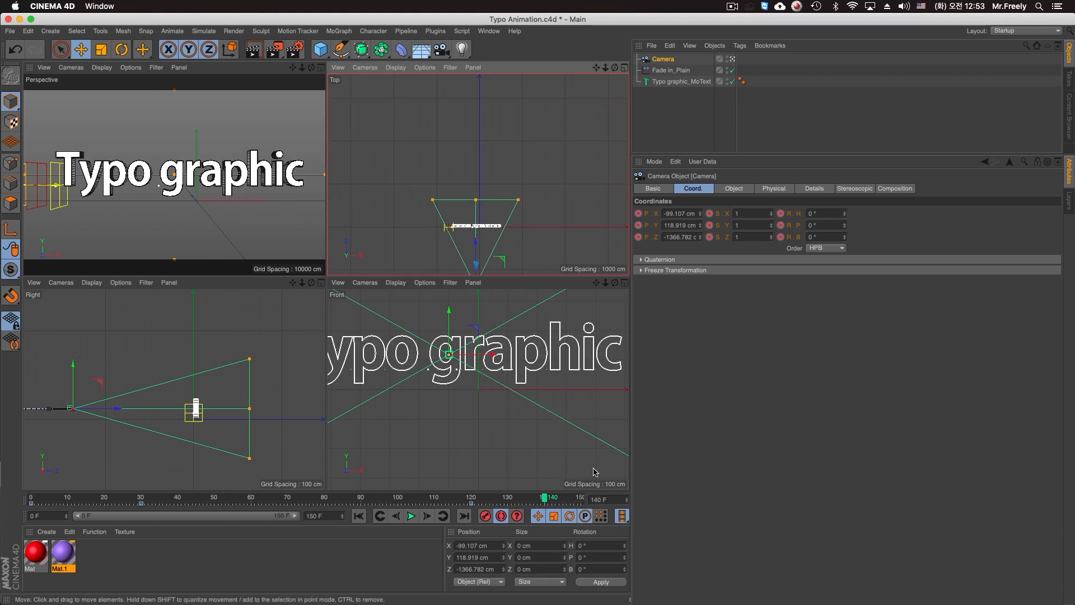
click(581, 499)
drag(479, 259, 483, 168)
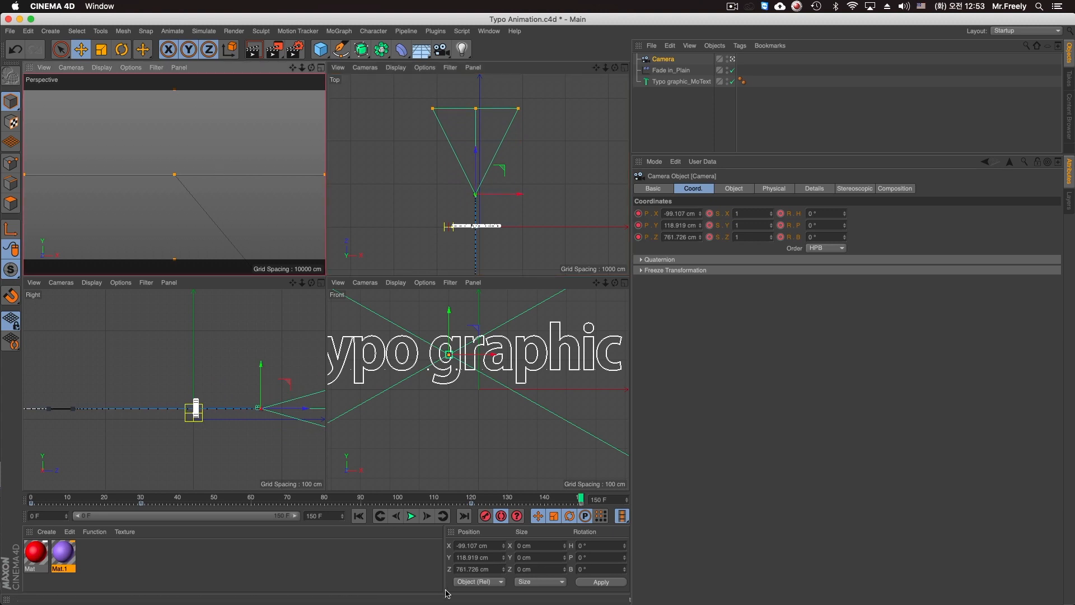
key(F1)
click(412, 516)
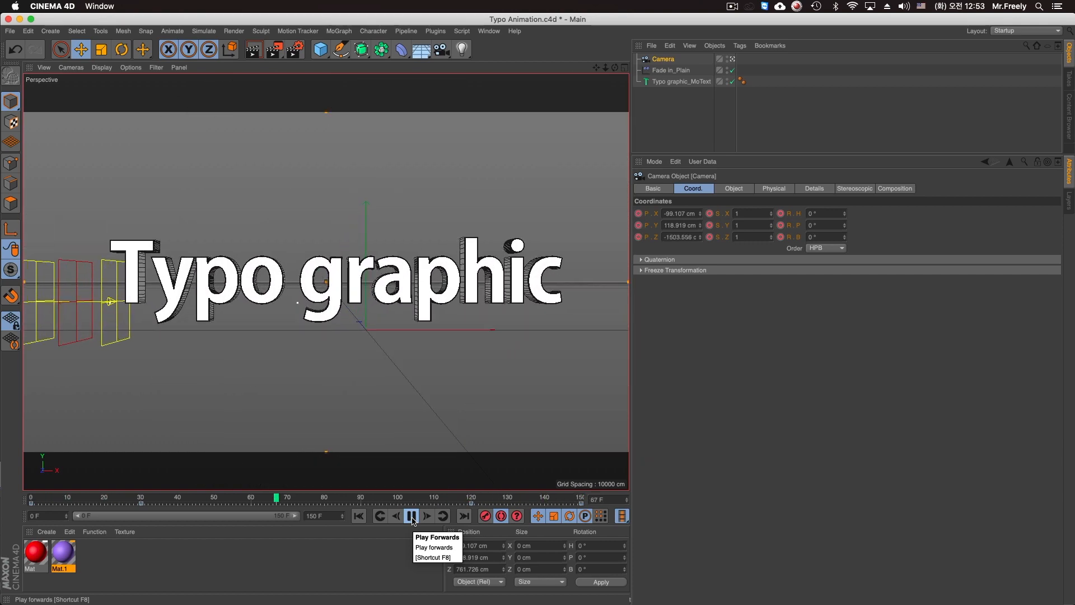
click(412, 516)
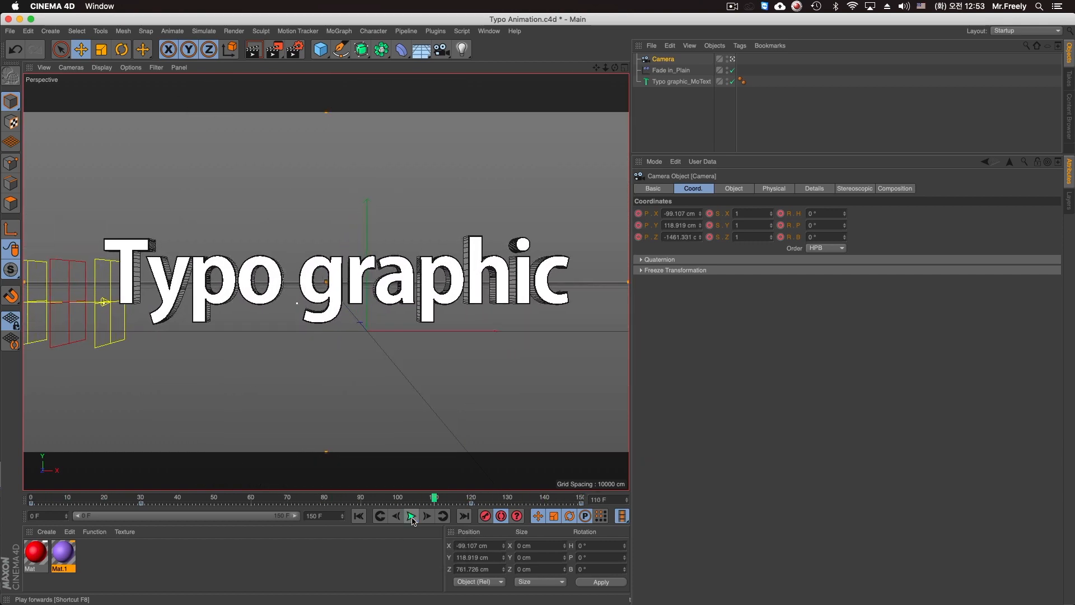
Move the camera slightly closer to the text at frame 120, to about Z -1328 cm, and scrub through the middle frames
click(472, 499)
key(F5)
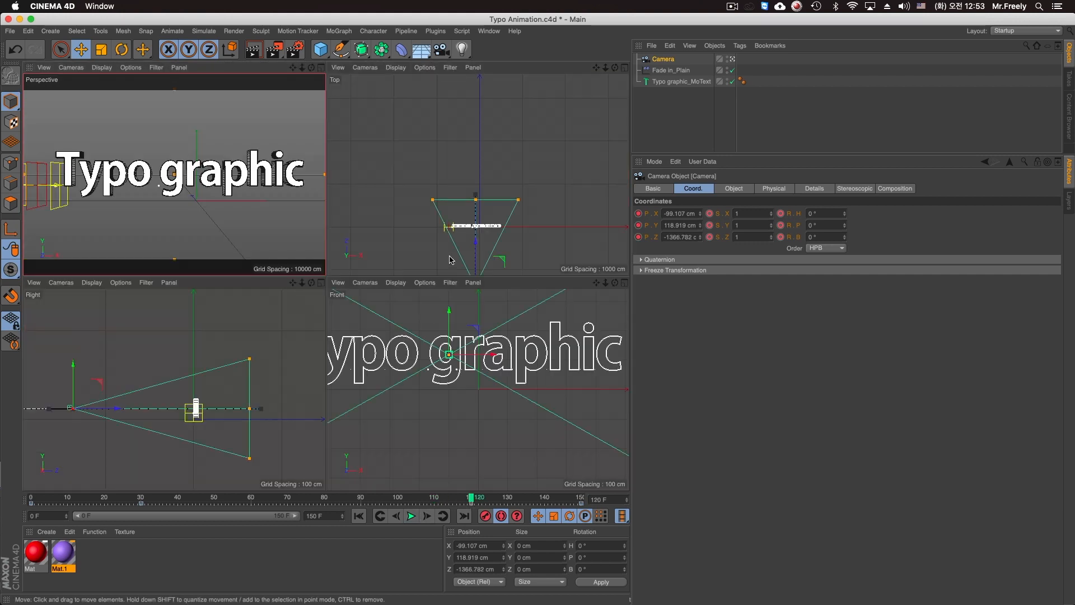
alt+middle_drag(490, 254, 490, 193)
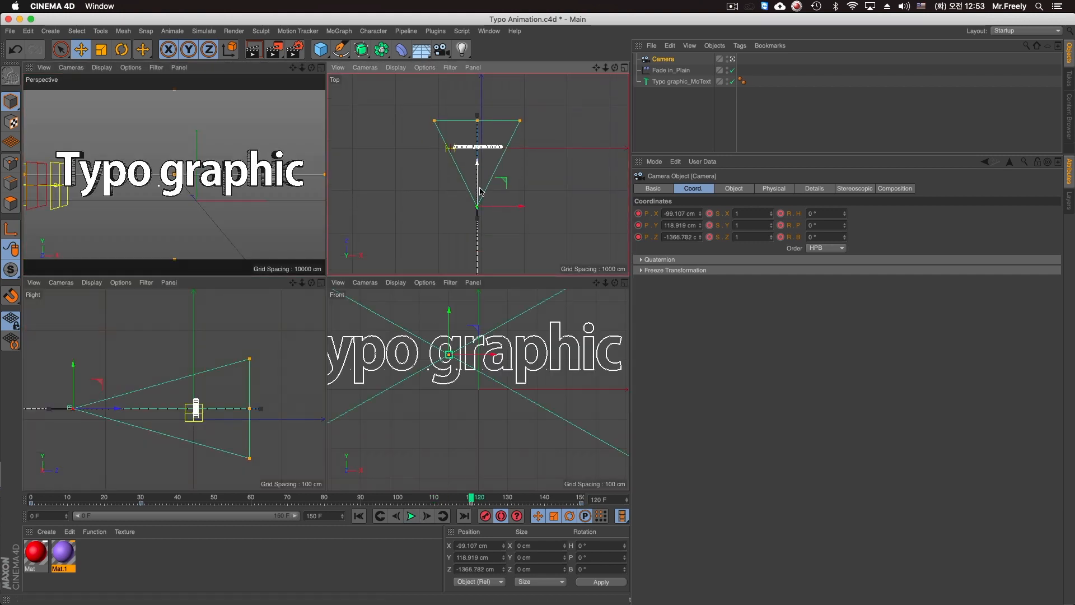
drag(481, 192, 481, 190)
key(F1)
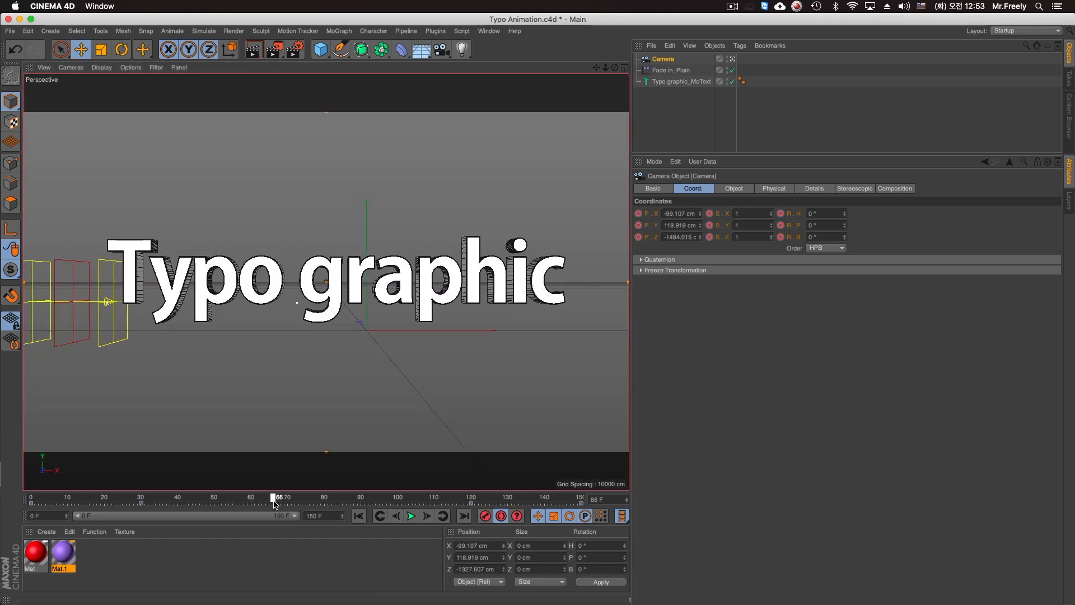
drag(368, 502, 419, 502)
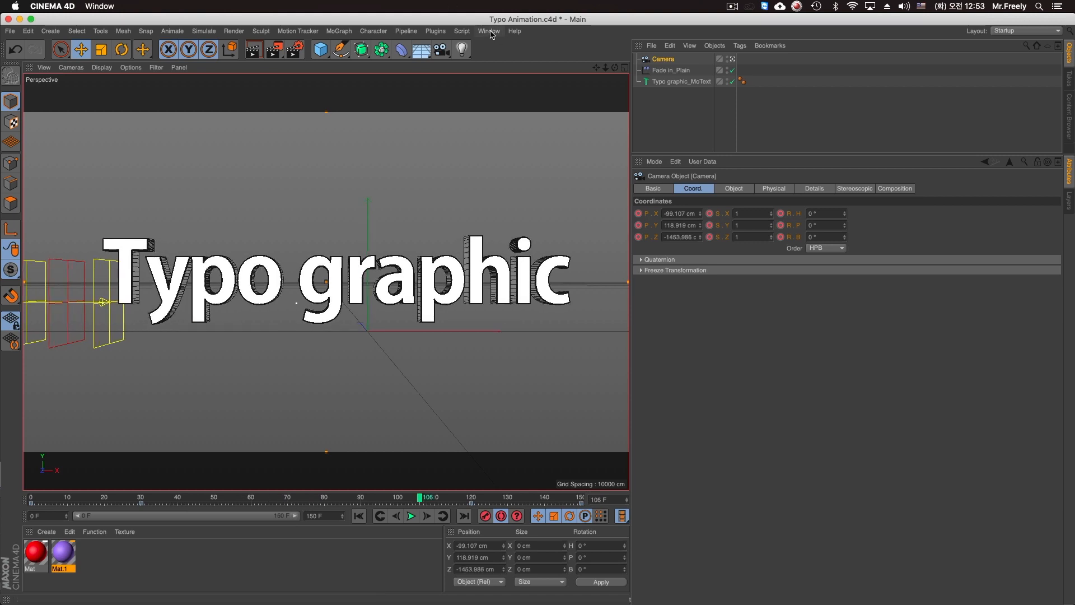
Play the camera animation from the start and return to frame 0
click(359, 516)
click(412, 516)
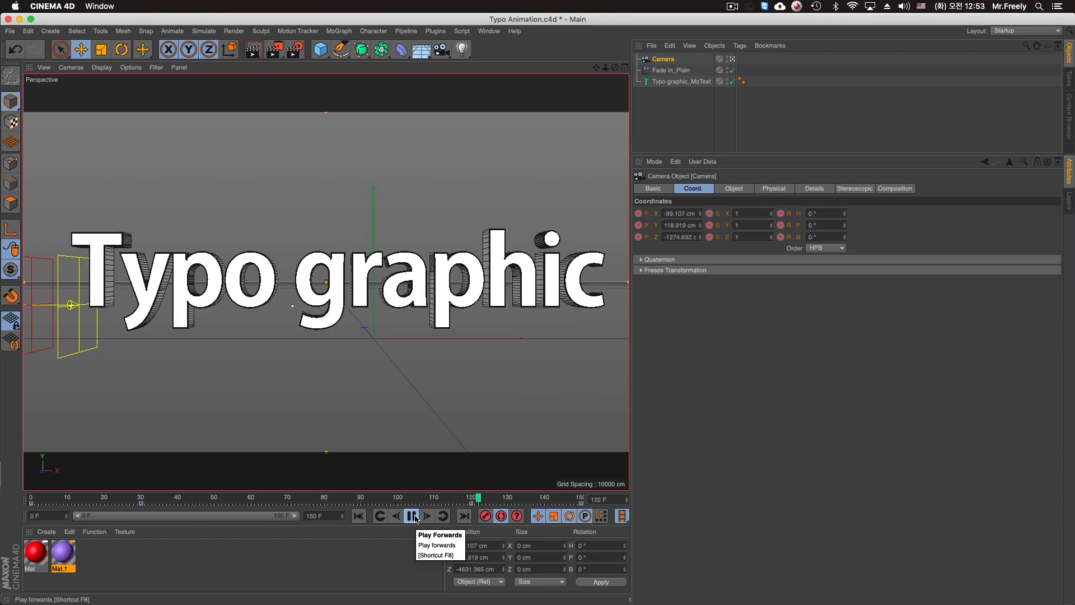
click(412, 516)
click(364, 517)
mouse_move(31, 498)
mouse_down()
mouse_move(256, 498)
mouse_move(31, 501)
mouse_up()
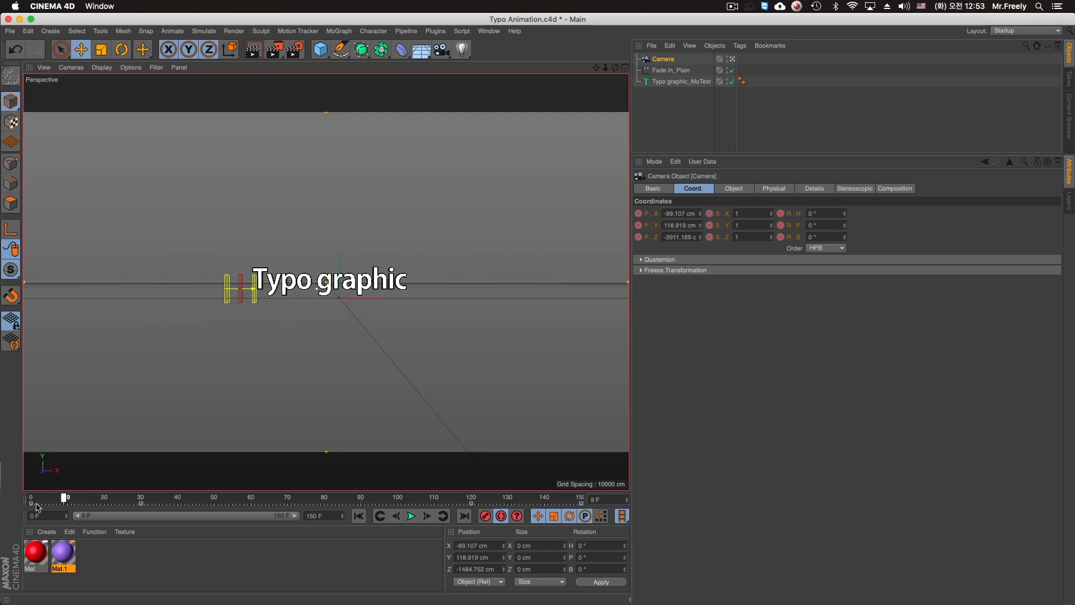
Move the Fade in_Plain effector to about X -823 cm, Y 131 cm and record its keyframe at frame 0
click(661, 72)
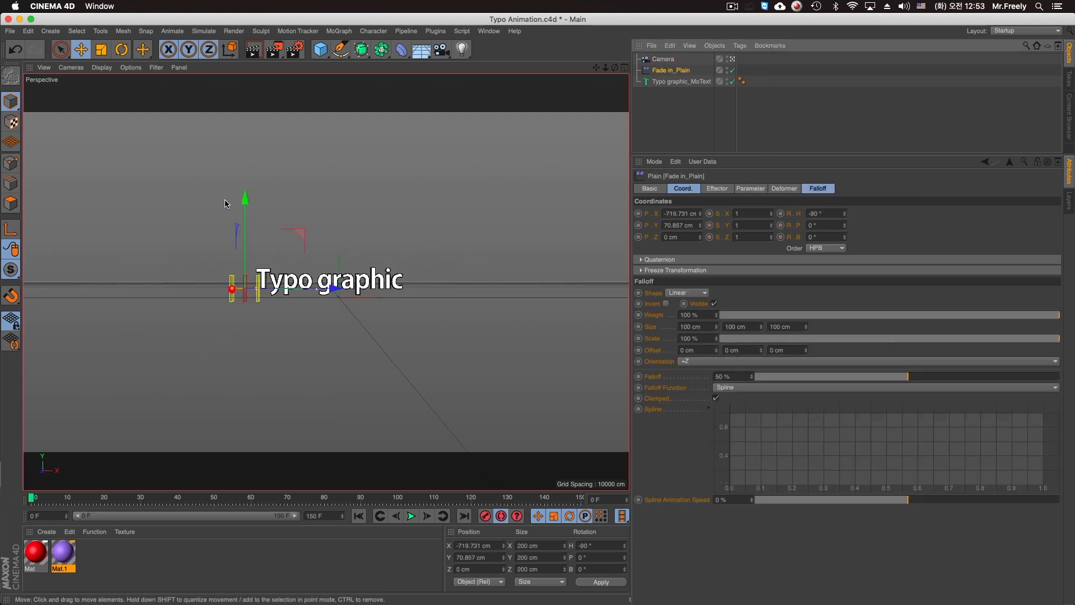
drag(305, 283, 321, 283)
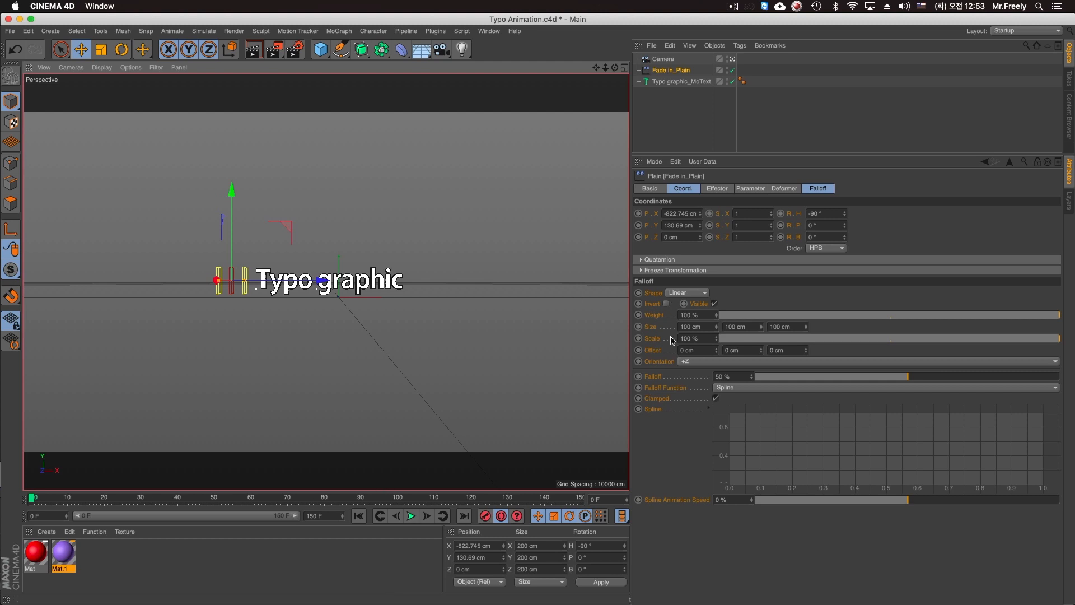
click(495, 517)
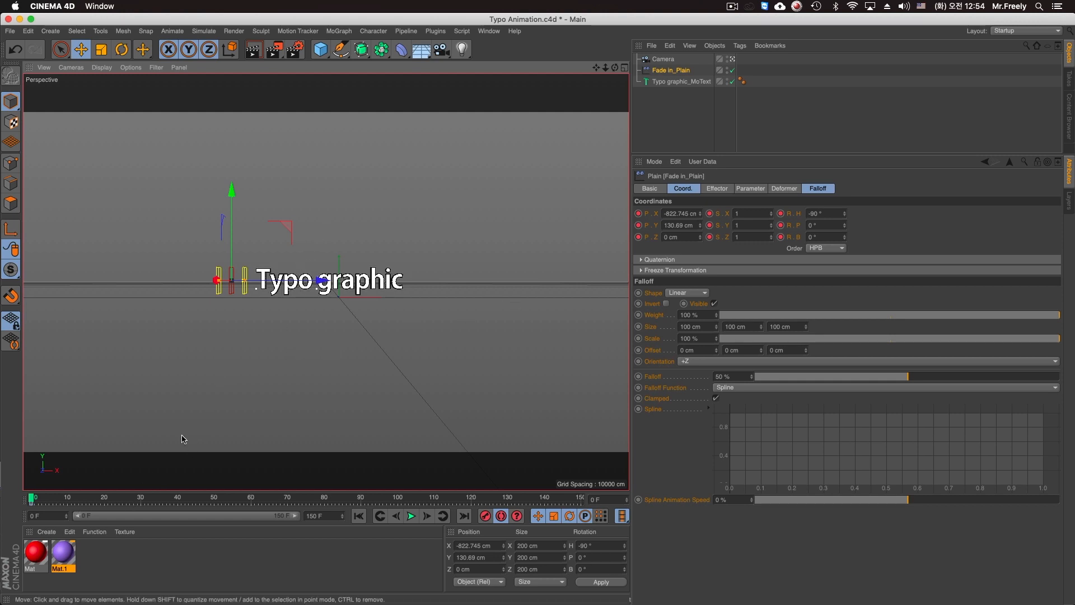
Move the Fade in_Plain effector across the text to about X 495 cm at frame 30 and scrub back to check the fade
click(142, 500)
click(142, 500)
drag(147, 279, 628, 286)
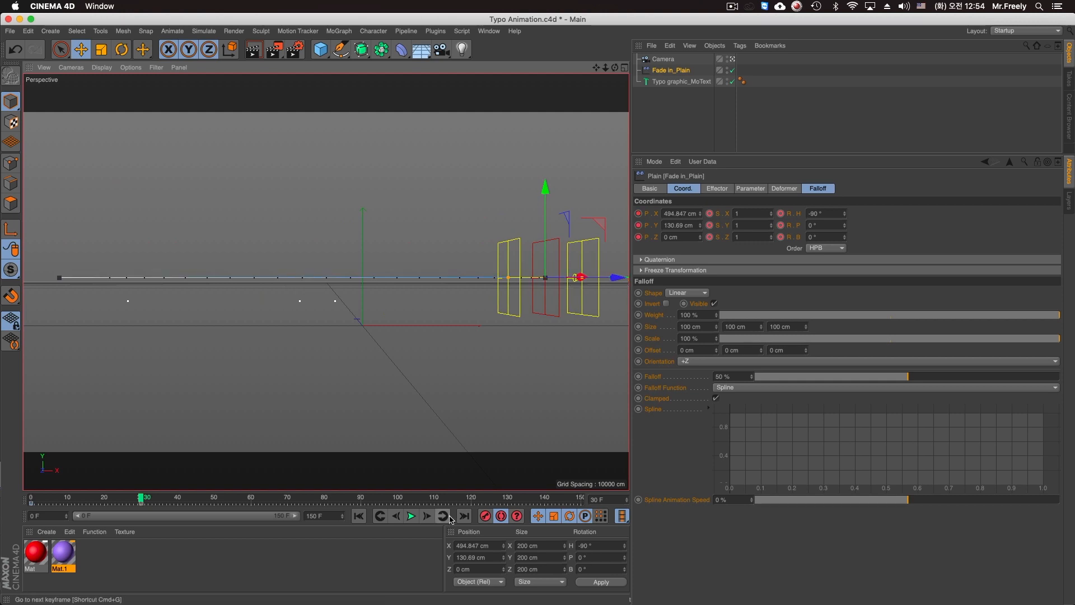
drag(136, 502, 82, 503)
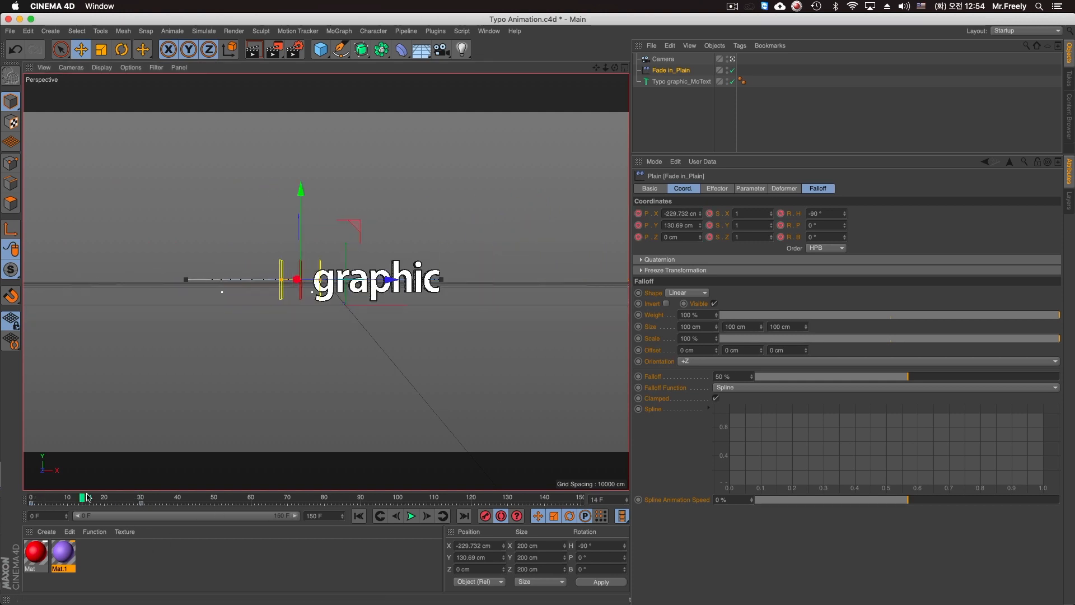
Invert the Fade in_Plain effector's linear falloff and play the animation from frame 0 to check the letters' reveal
click(813, 189)
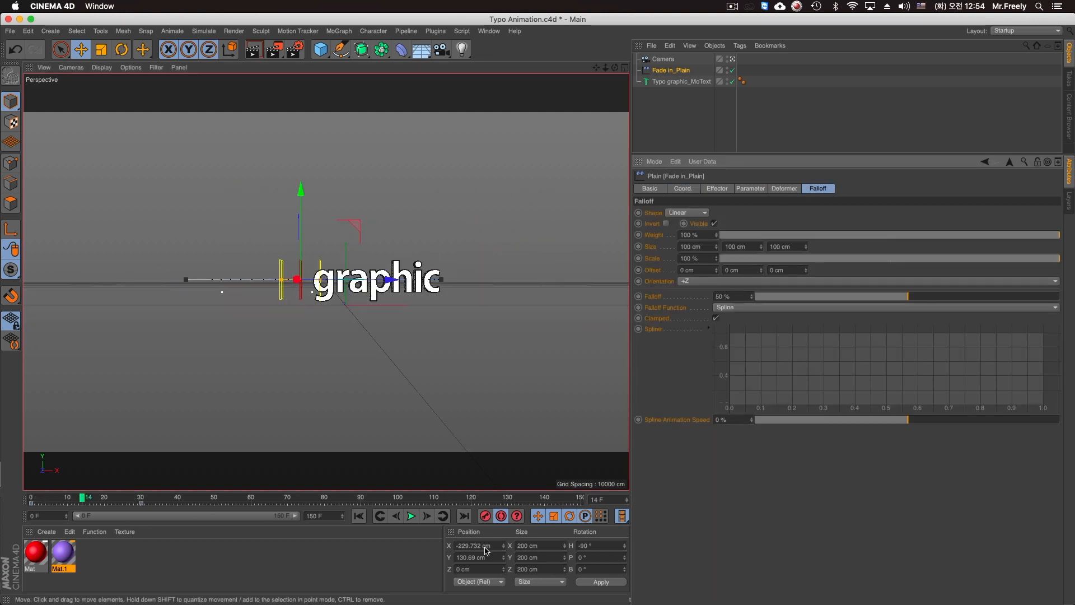
click(667, 224)
drag(72, 502, 31, 501)
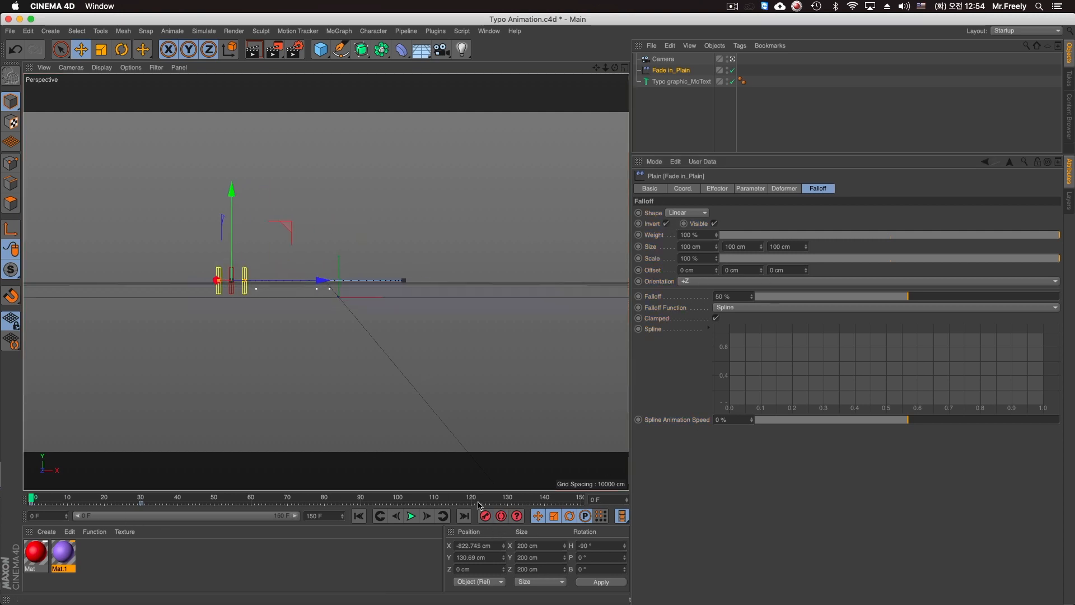
click(411, 517)
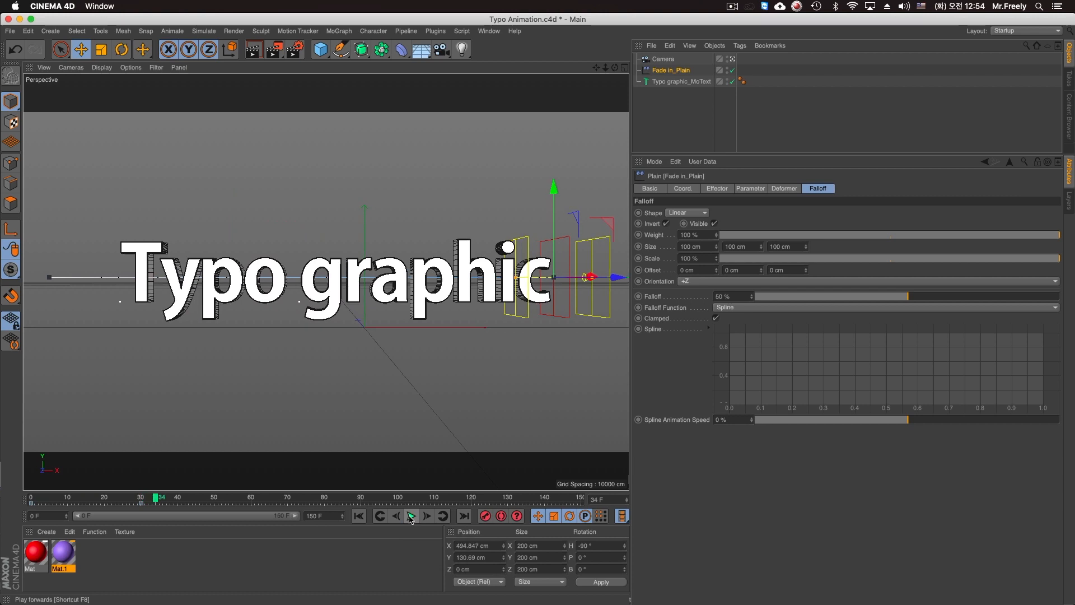
Move the Fade in_Plain effector's end keyframe to frame 60, then replay the animation and scrub back to frame 28
drag(141, 504, 252, 504)
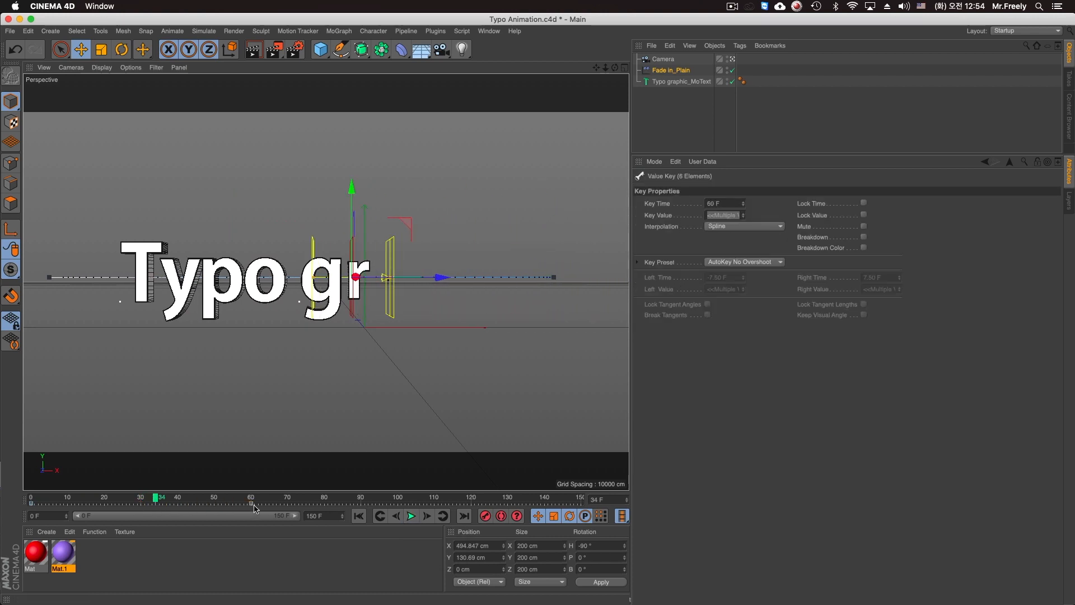
click(359, 516)
click(410, 516)
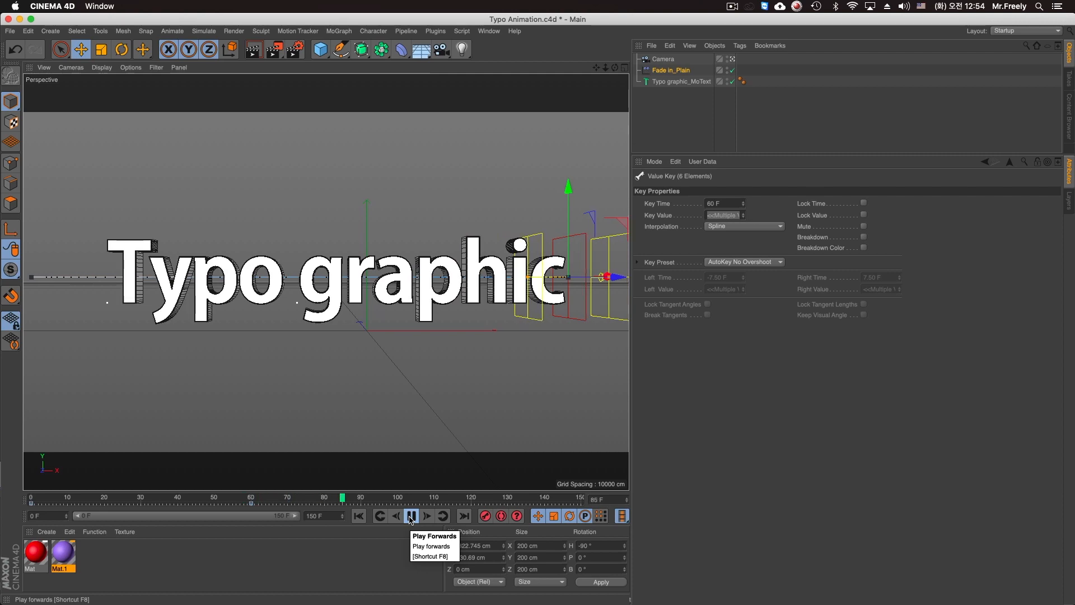
click(408, 520)
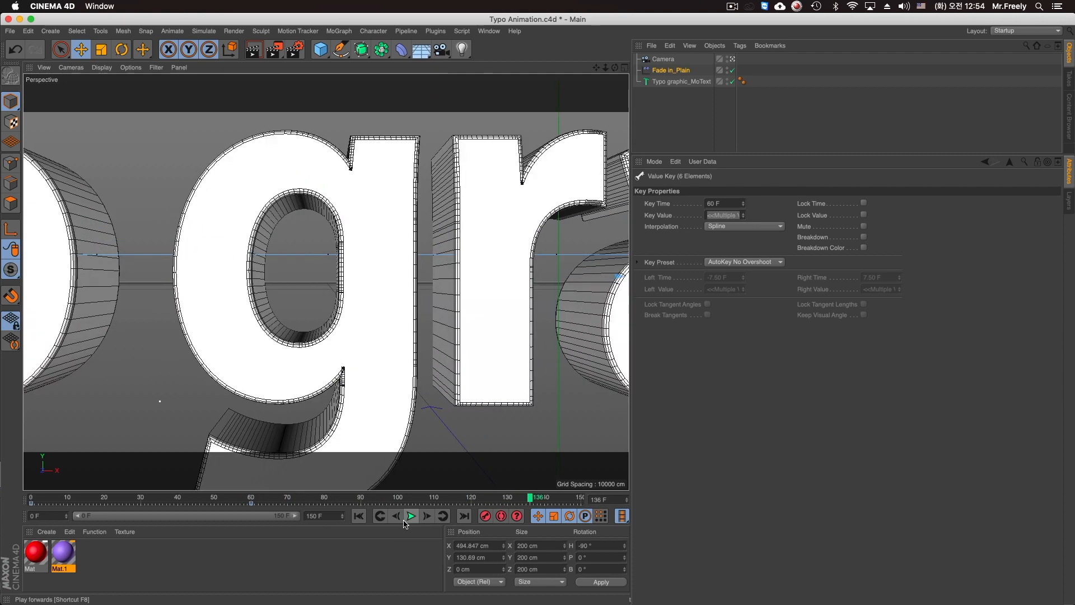
drag(412, 501, 1, 502)
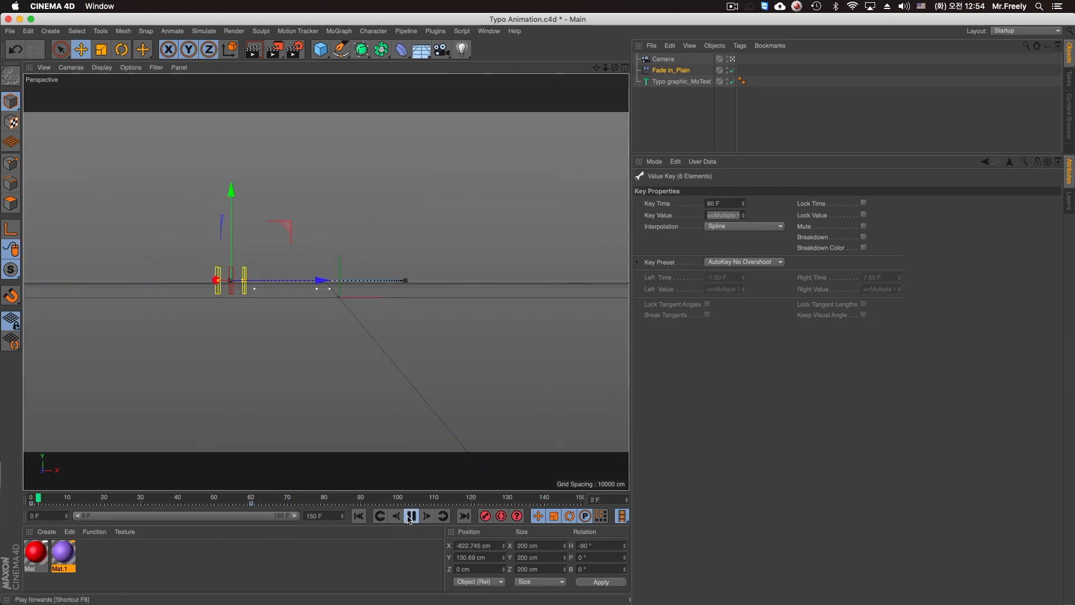
click(410, 516)
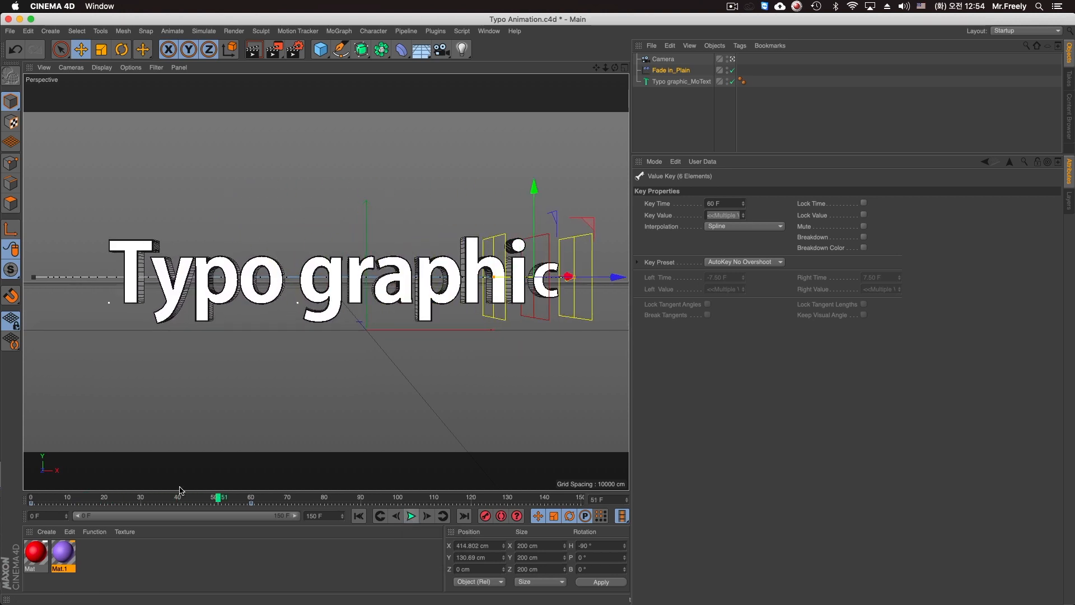
drag(180, 498, 134, 500)
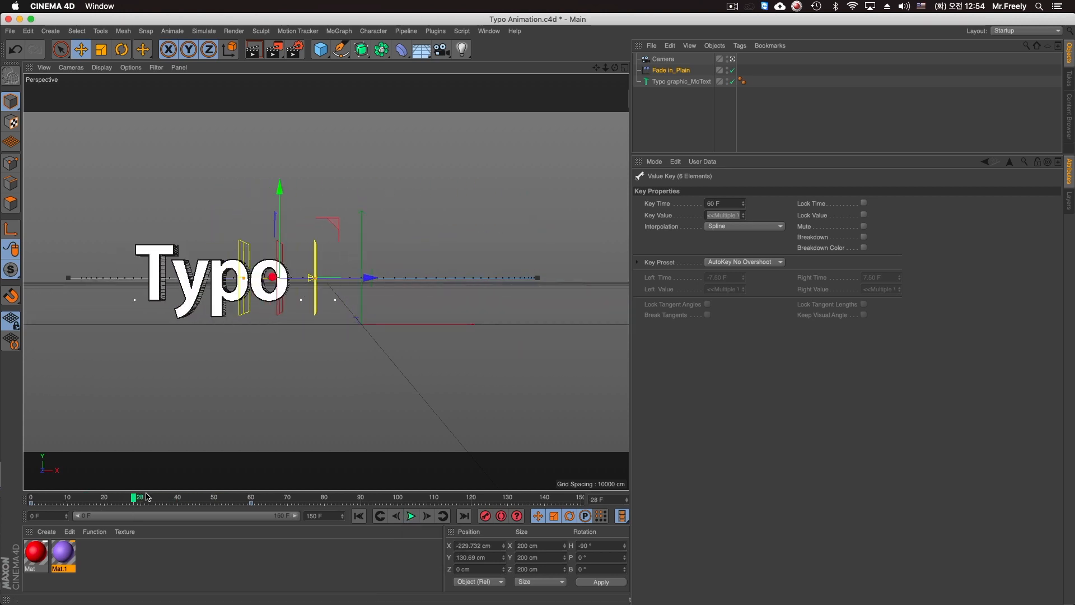
Add a Random effector to the Typo graphic_MoText object
click(682, 81)
click(339, 31)
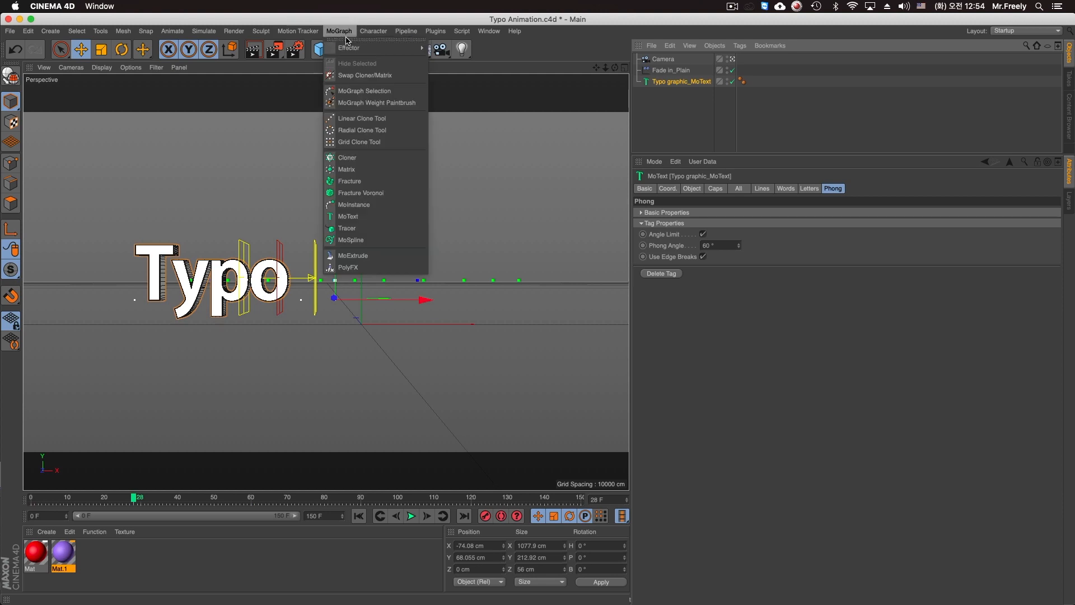
mouse_move(366, 49)
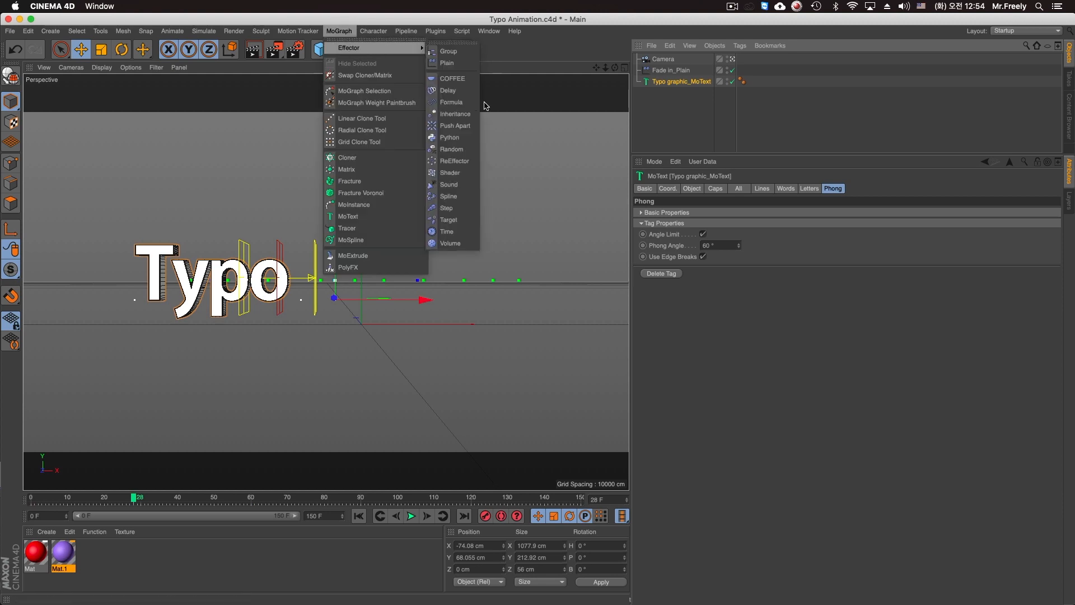
click(468, 149)
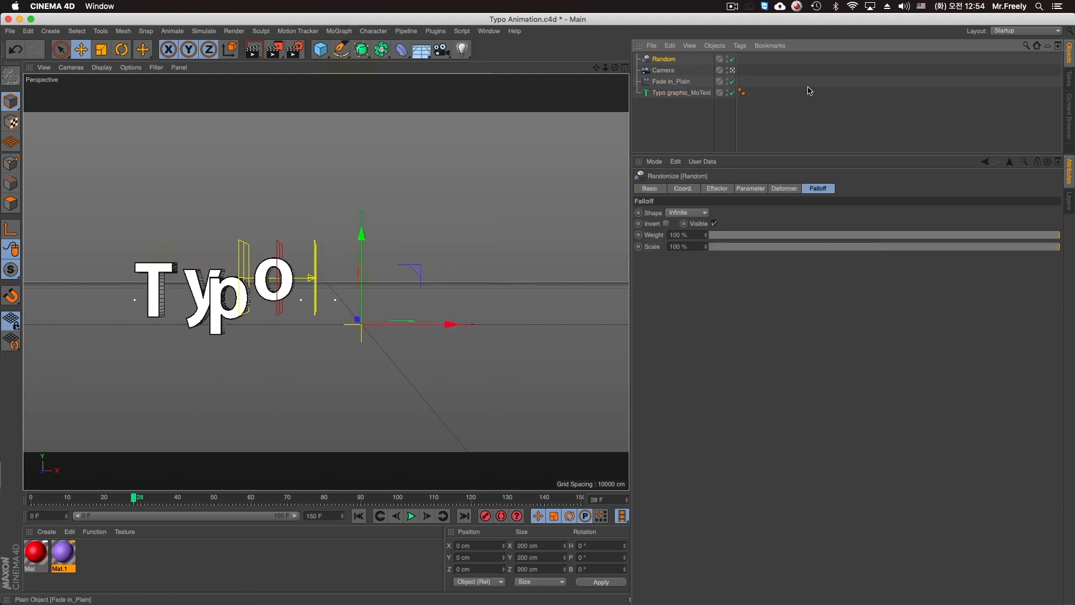
Rename the Random effector as PSR_Random and place it between Camera and Fade in_Plain in the object list
double_click(664, 59)
text(PSR)
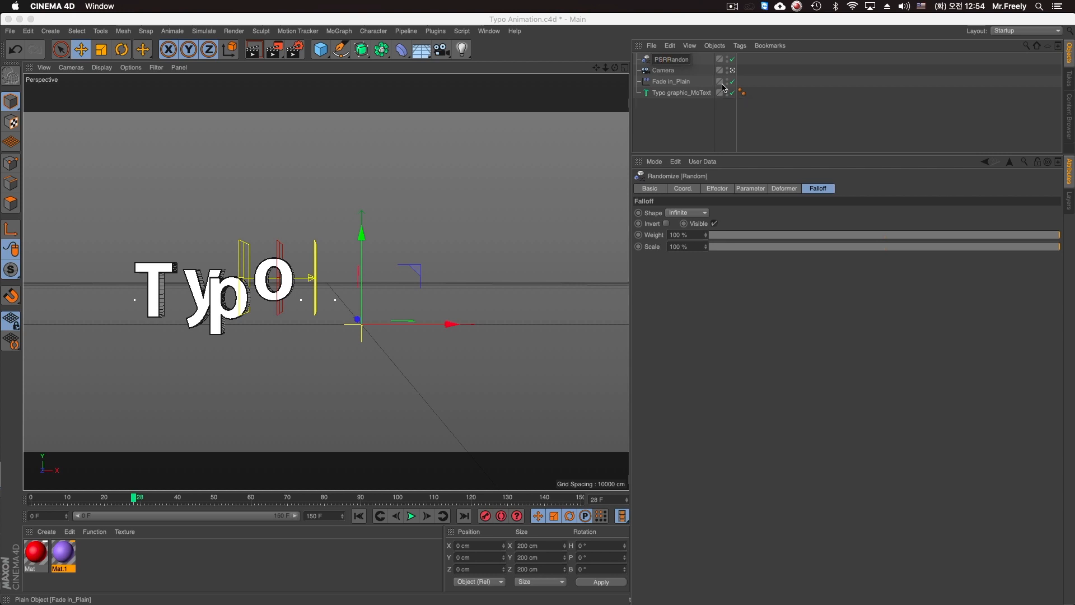
text(_)
key(Return)
drag(670, 78, 667, 56)
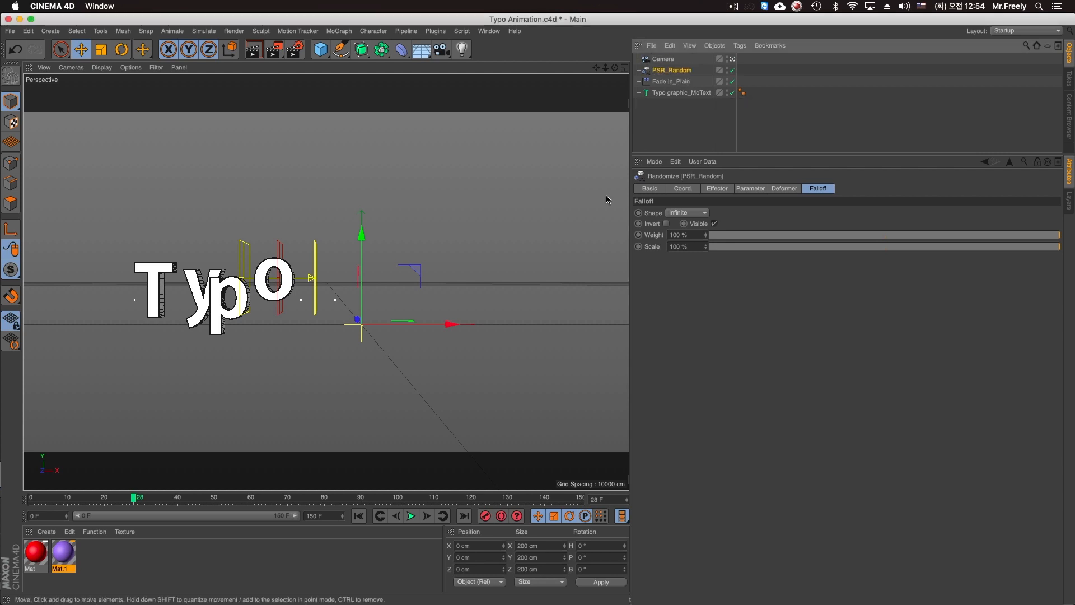
Set PSR_Random's falloff shape to Linear after trying Box with the effector moved to about X -281 cm, Y 126 cm
click(751, 188)
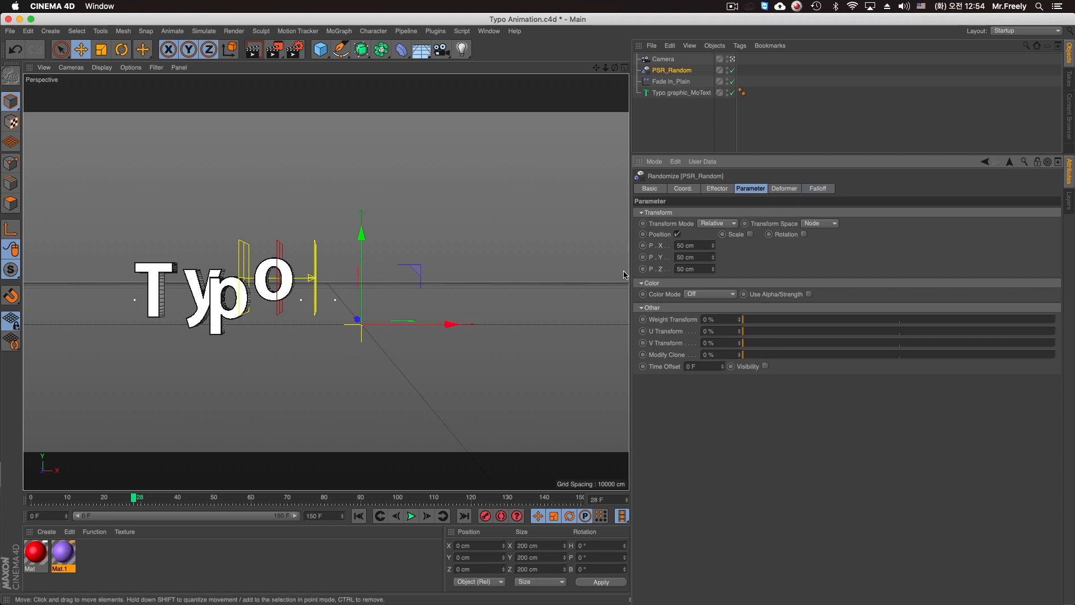
click(789, 190)
click(813, 189)
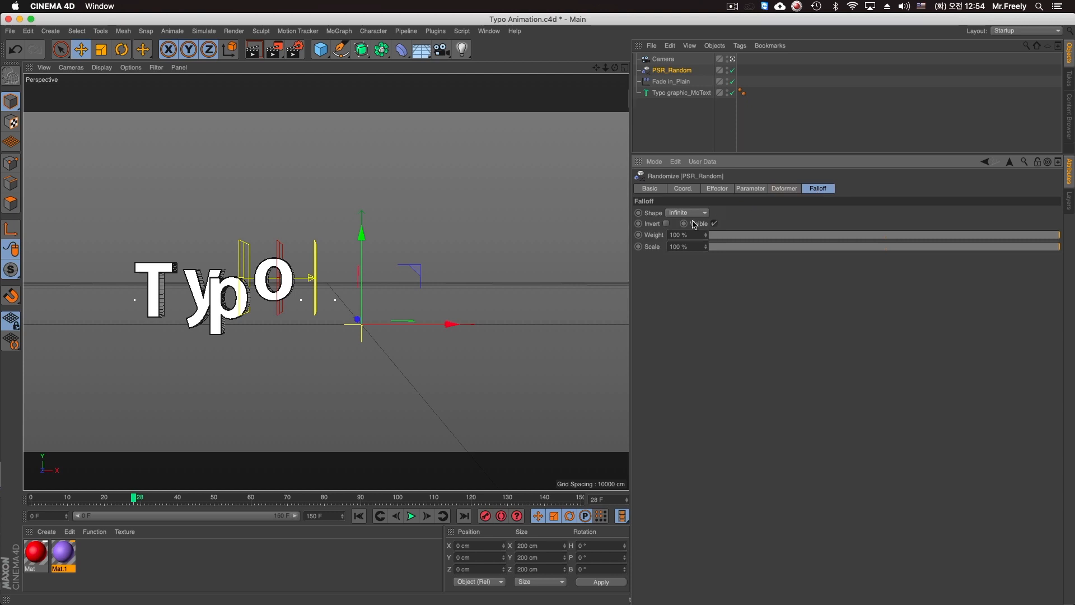
click(686, 213)
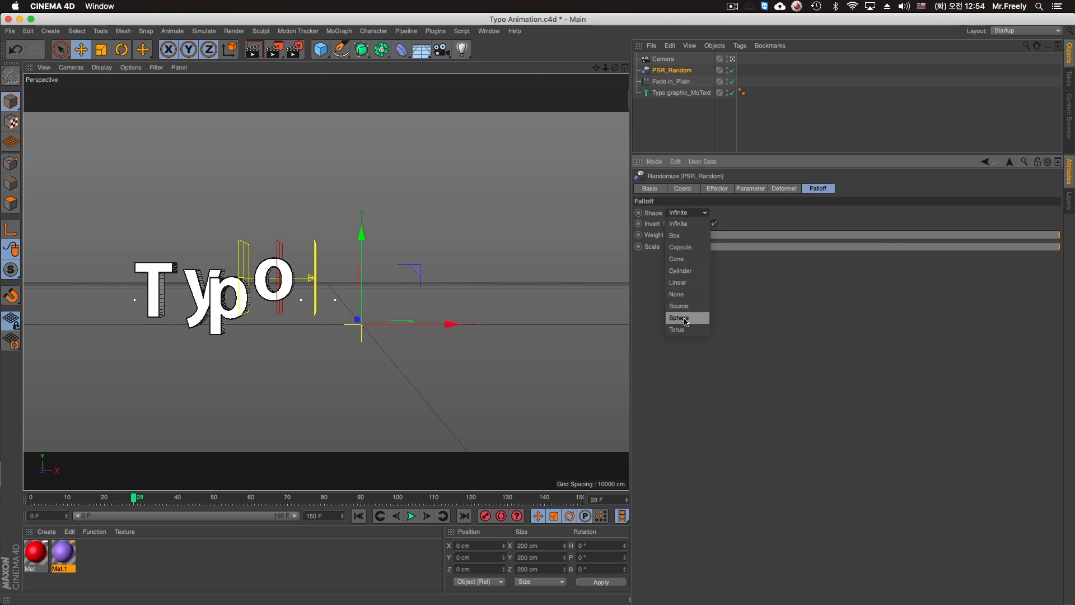
click(675, 235)
drag(394, 321, 295, 278)
click(688, 213)
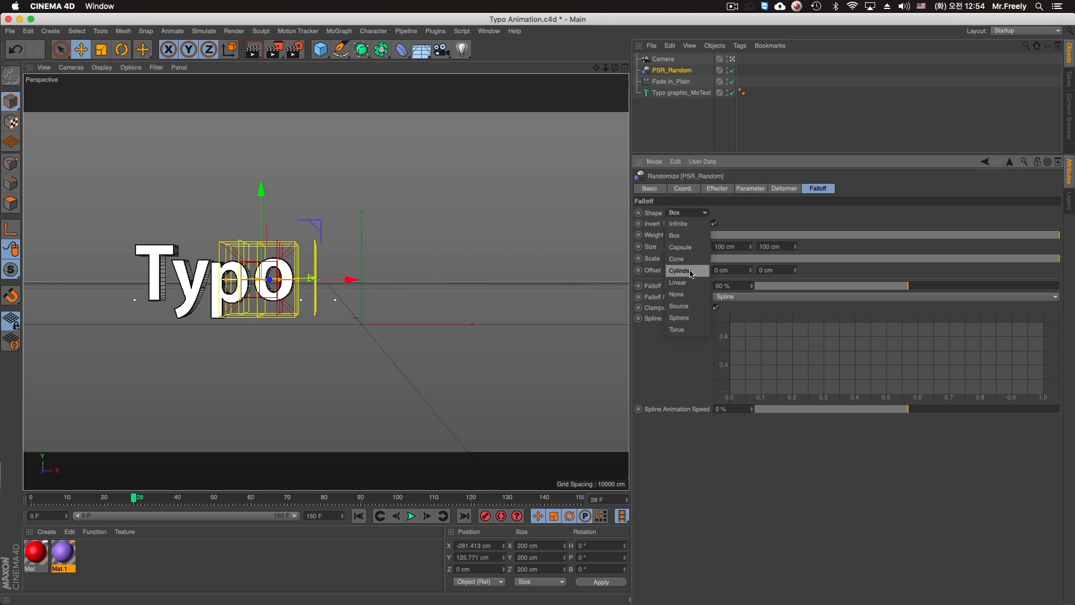
click(678, 283)
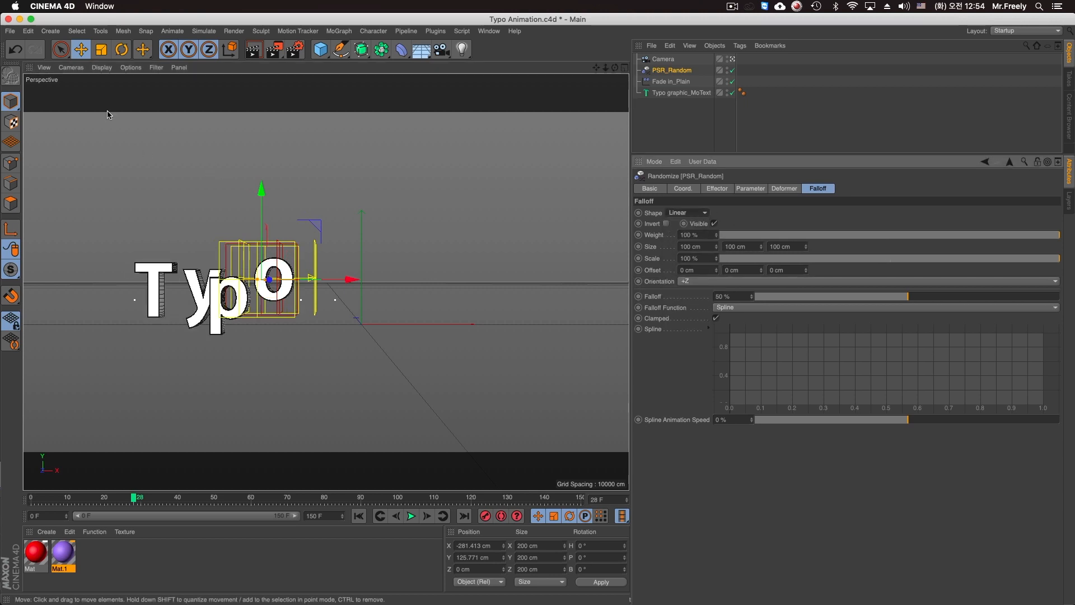
Rotate PSR_Random to a -90° heading and move it to about X -189 cm, Y 244 cm
key(r)
drag(286, 278, 168, 291)
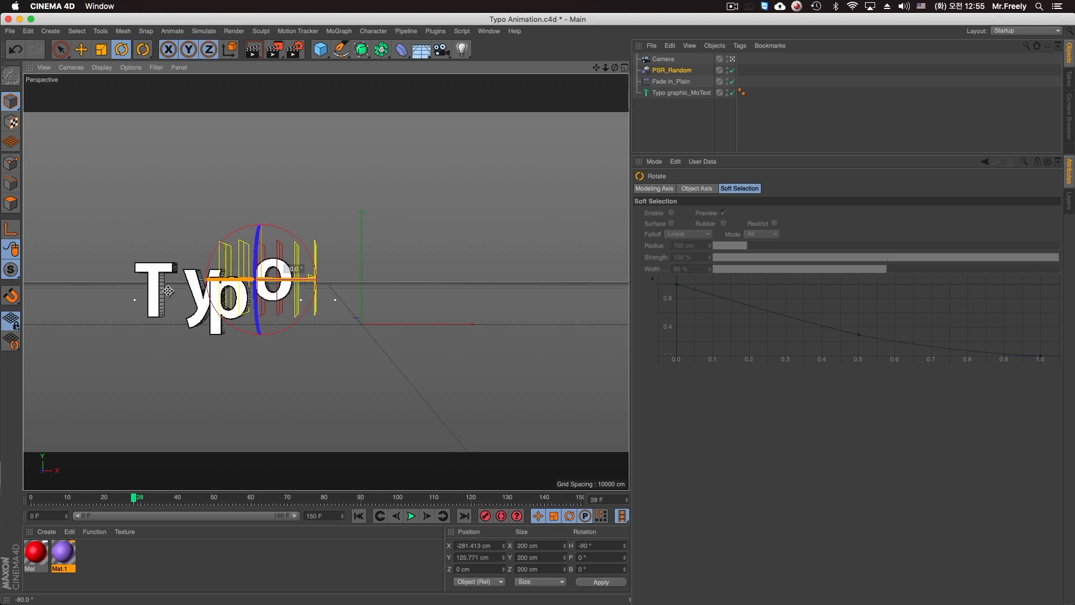
click(81, 49)
drag(294, 266, 324, 261)
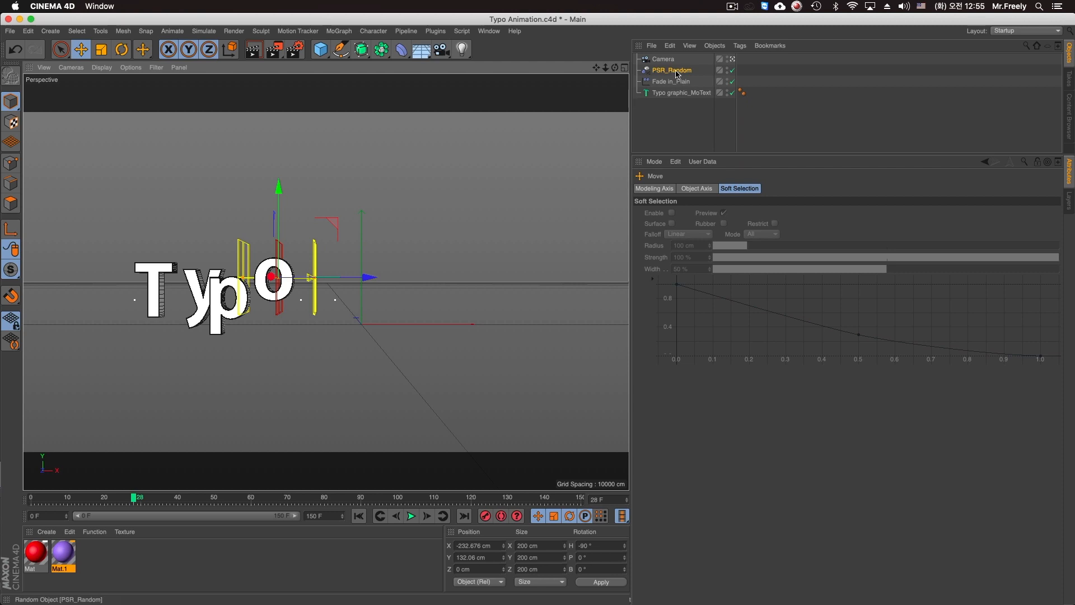
drag(311, 246, 327, 207)
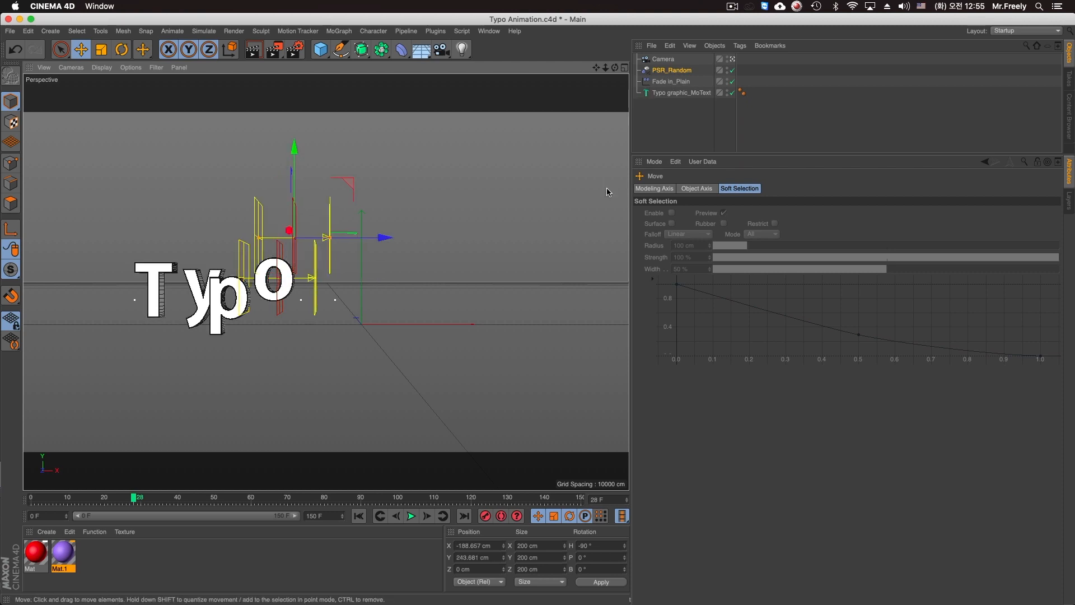
Nest PSR_Random under Fade in_Plain and apply Reset PSR to align it with its parent
drag(670, 72, 675, 83)
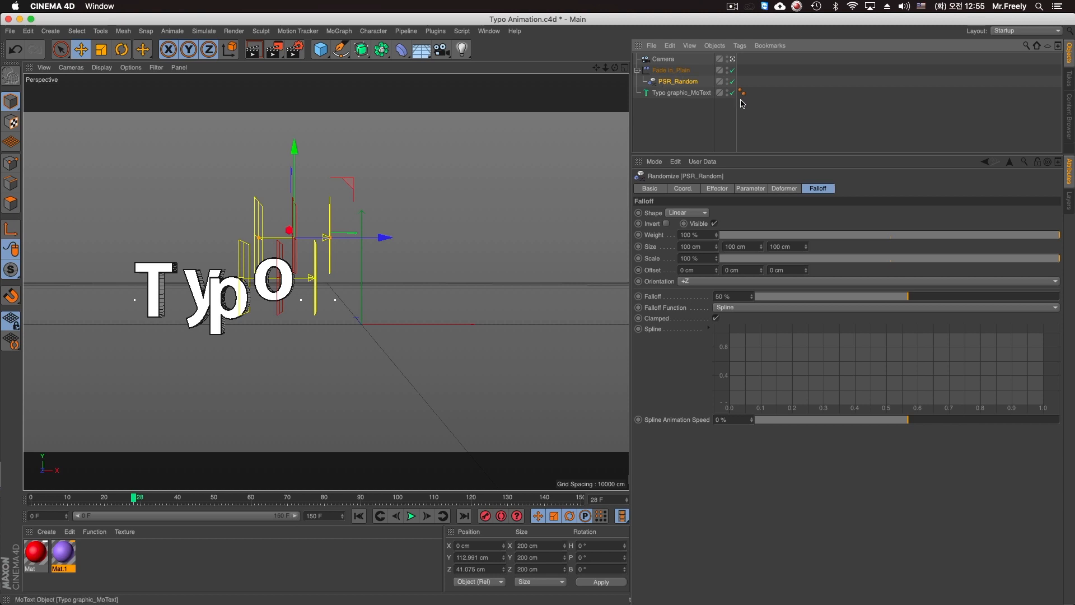
click(373, 31)
mouse_move(378, 61)
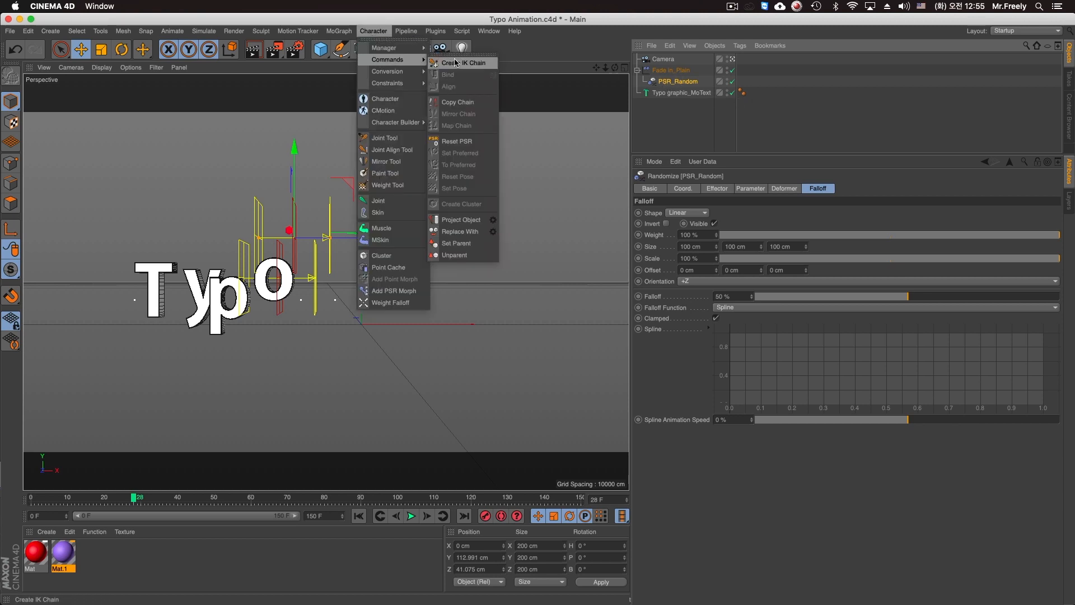
click(465, 145)
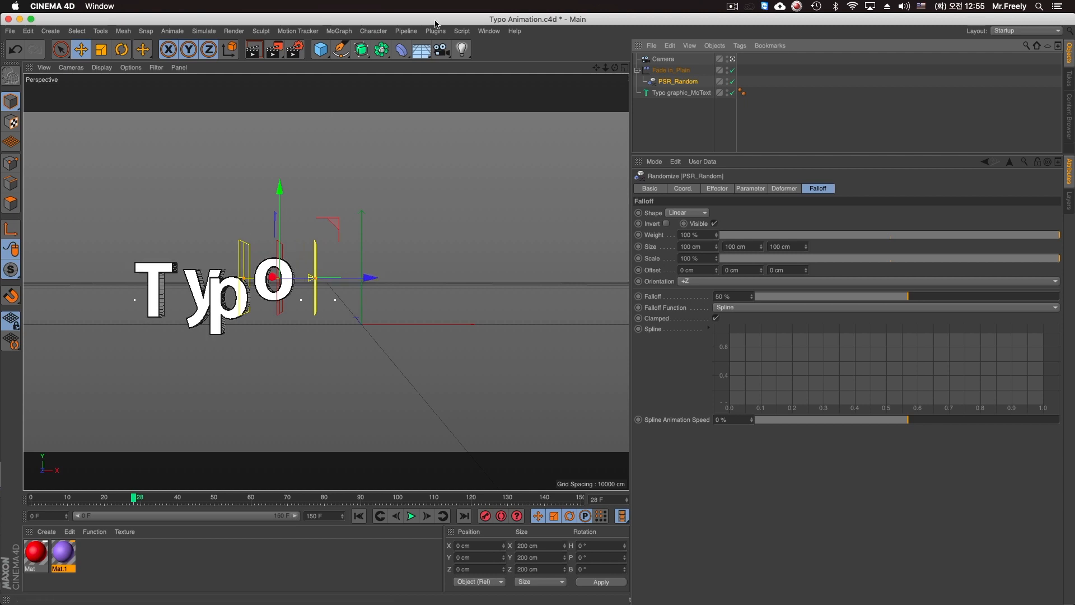
Take PSR_Random out of Fade in_Plain and nest it under that effector again
click(373, 31)
mouse_move(392, 59)
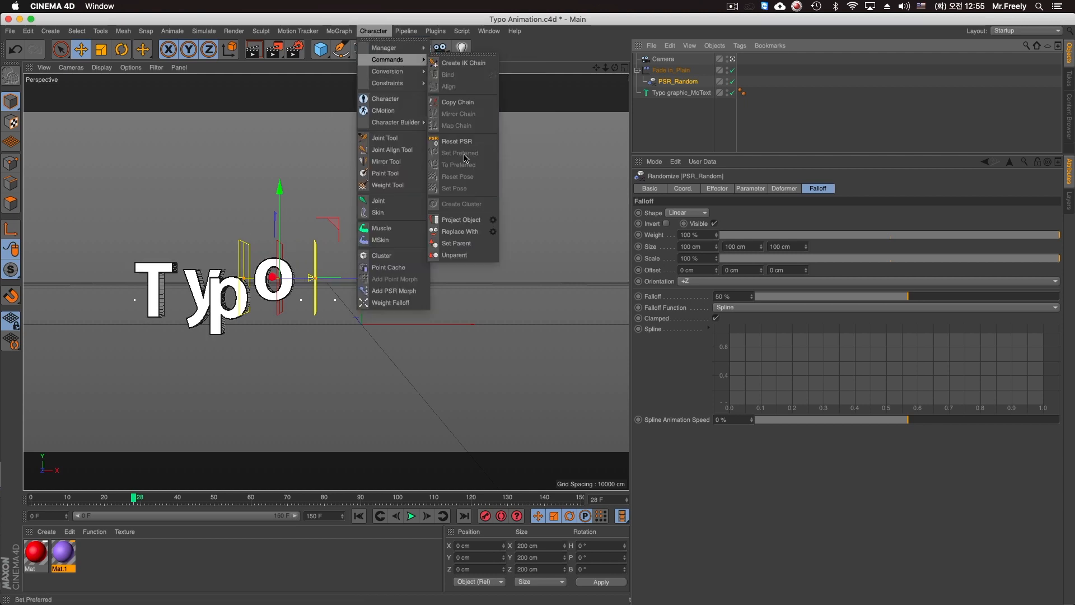
drag(677, 81, 668, 70)
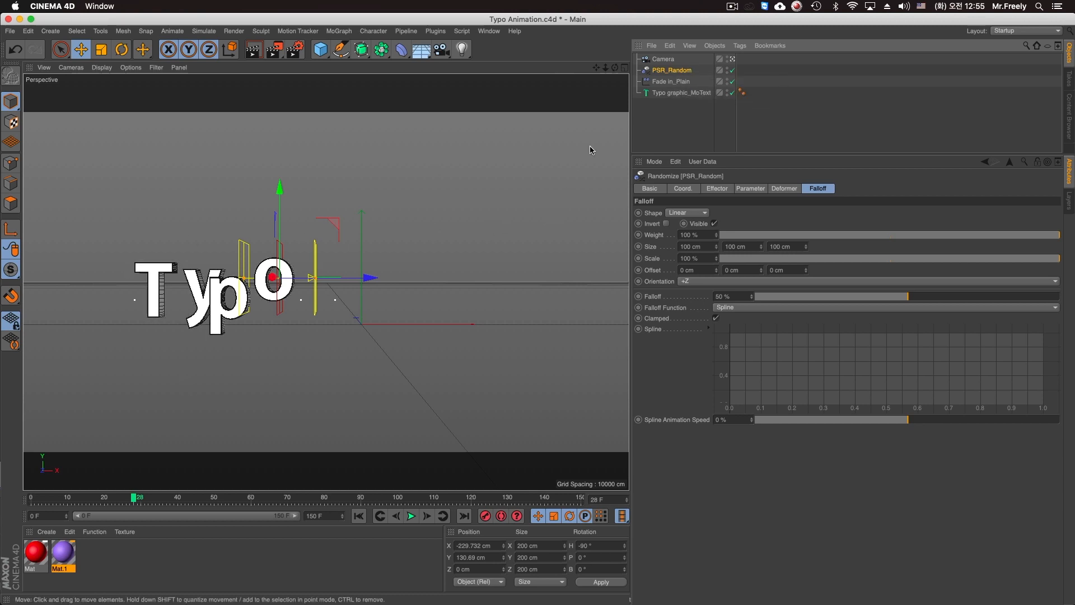
drag(675, 83, 675, 82)
Invert PSR_Random's linear falloff and scrub between frames 62 and 29 to check the letters
drag(135, 500, 259, 501)
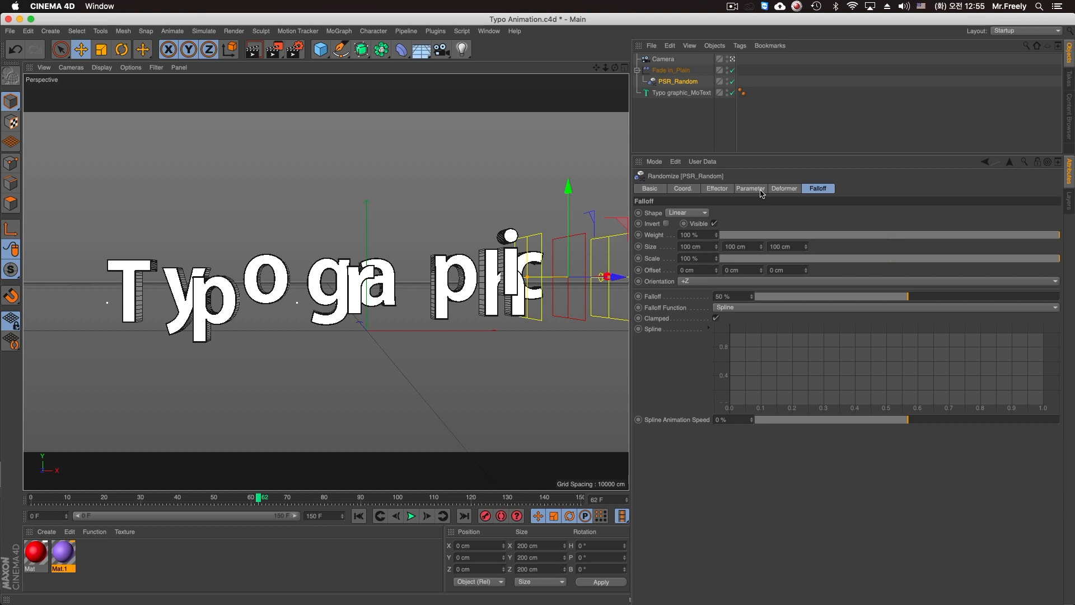
click(666, 223)
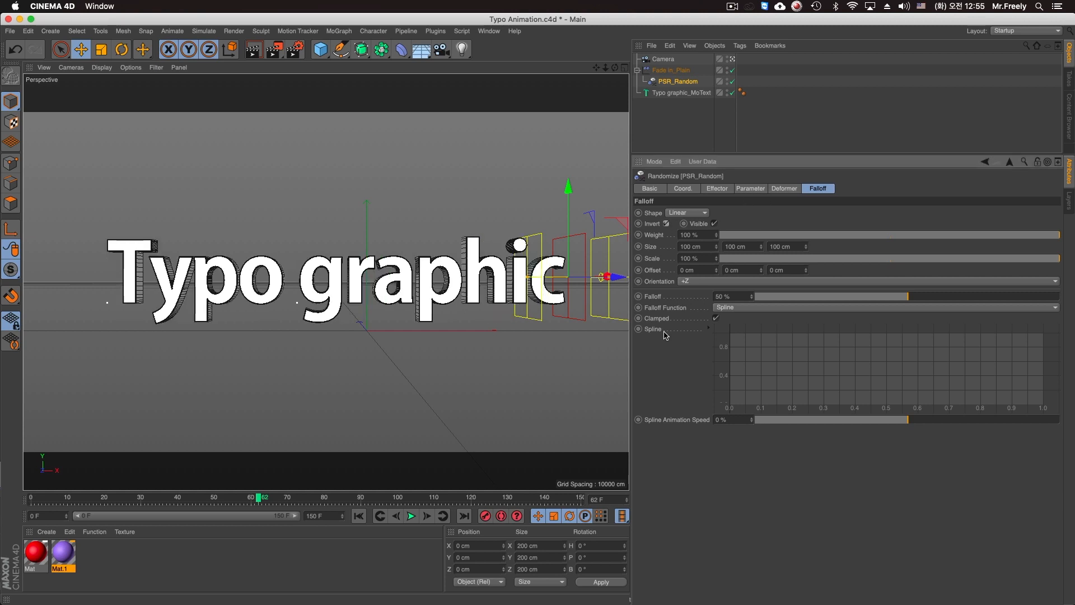
drag(269, 500, 156, 506)
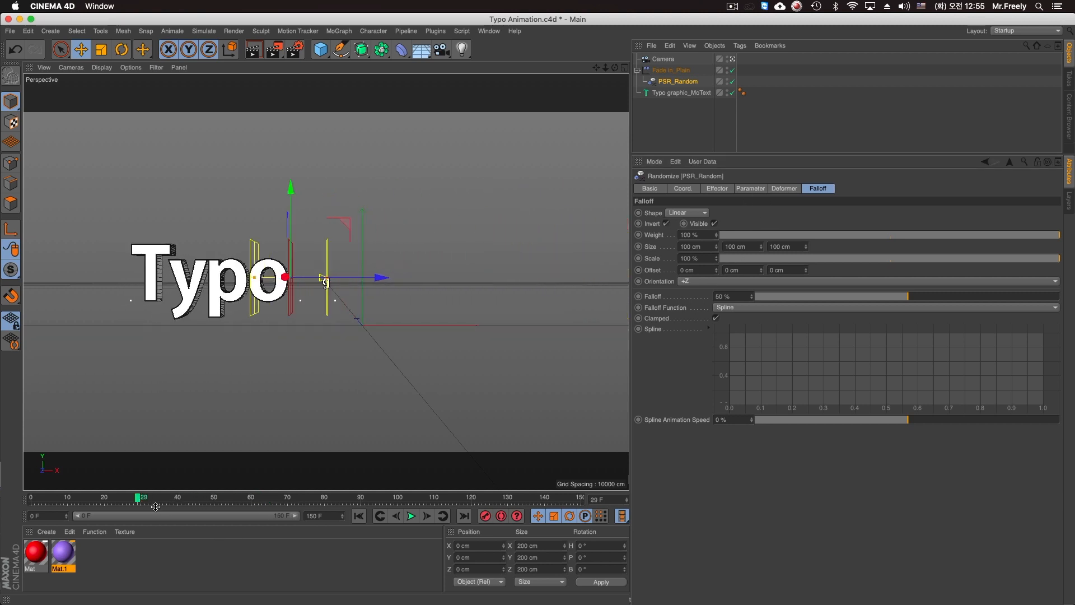
Set PSR_Random's position to X 50, Y -50, Z -500 cm, enable scale with Z about -9.76, and return to frame 0
click(718, 189)
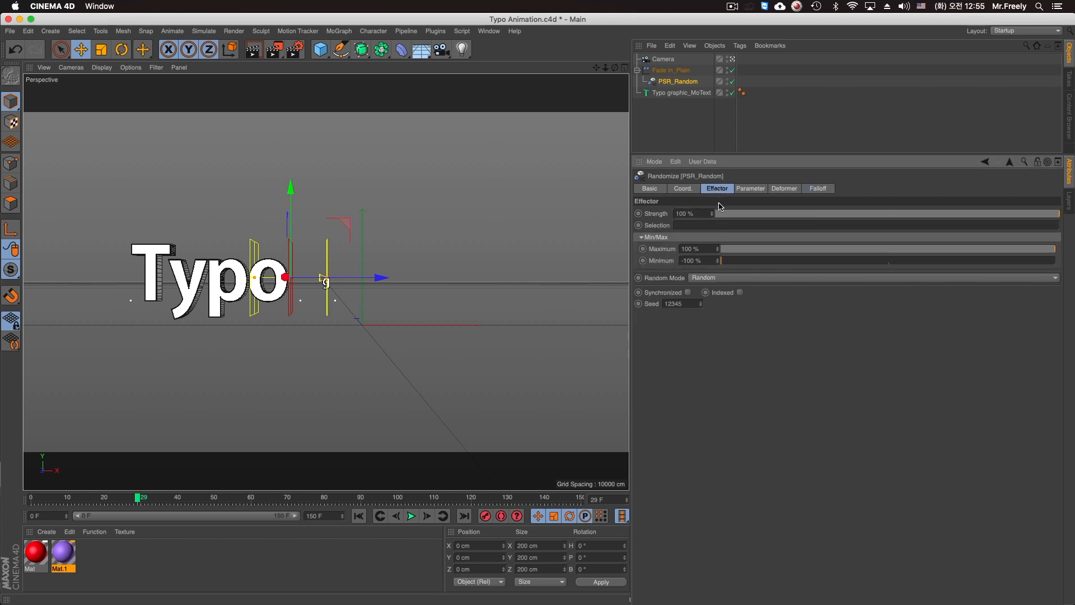
click(756, 189)
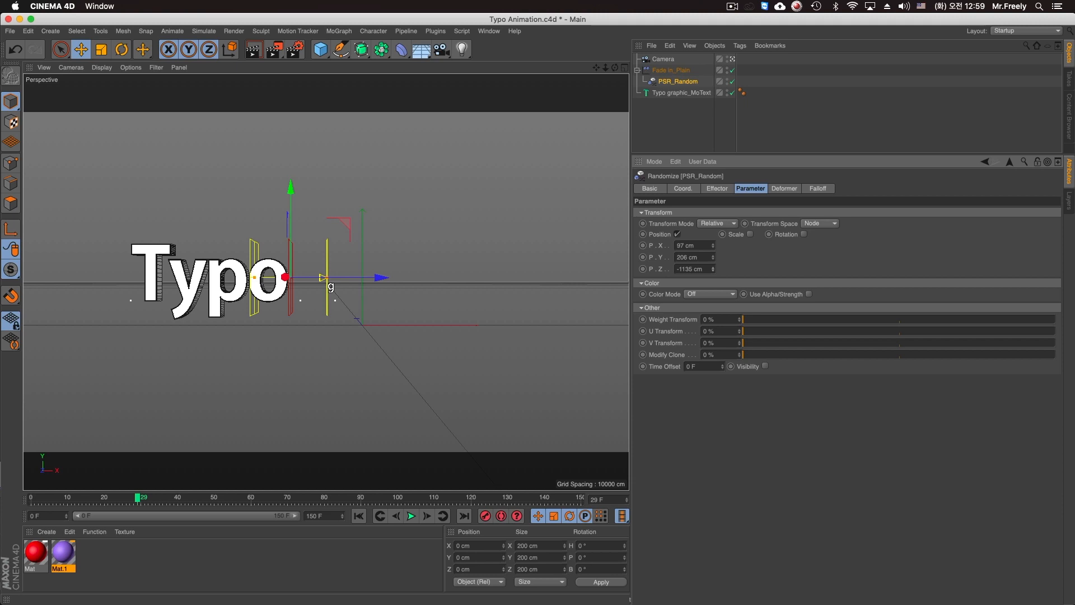
click(411, 516)
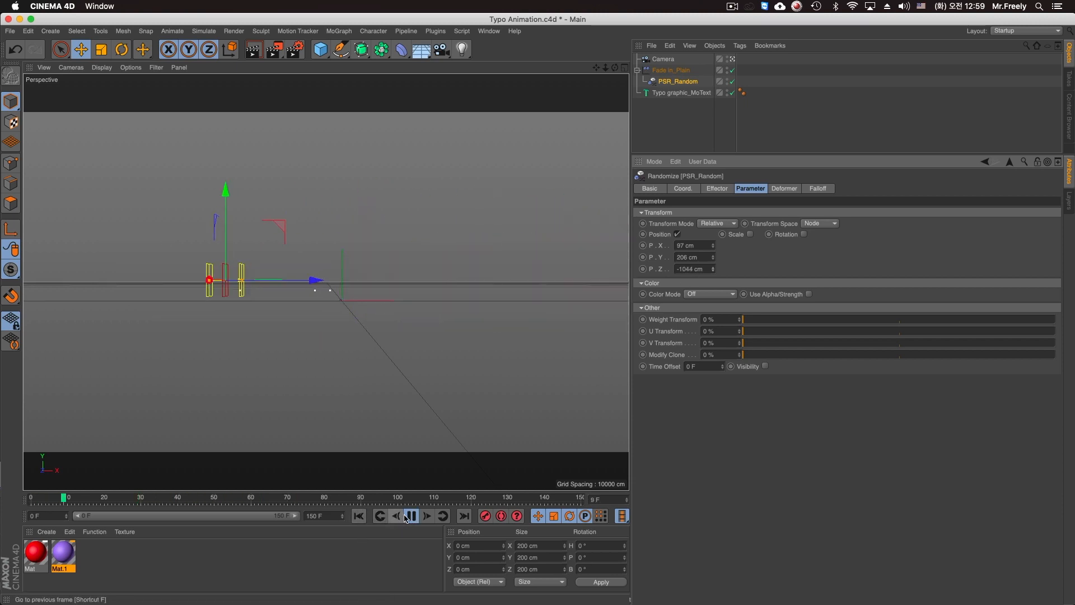
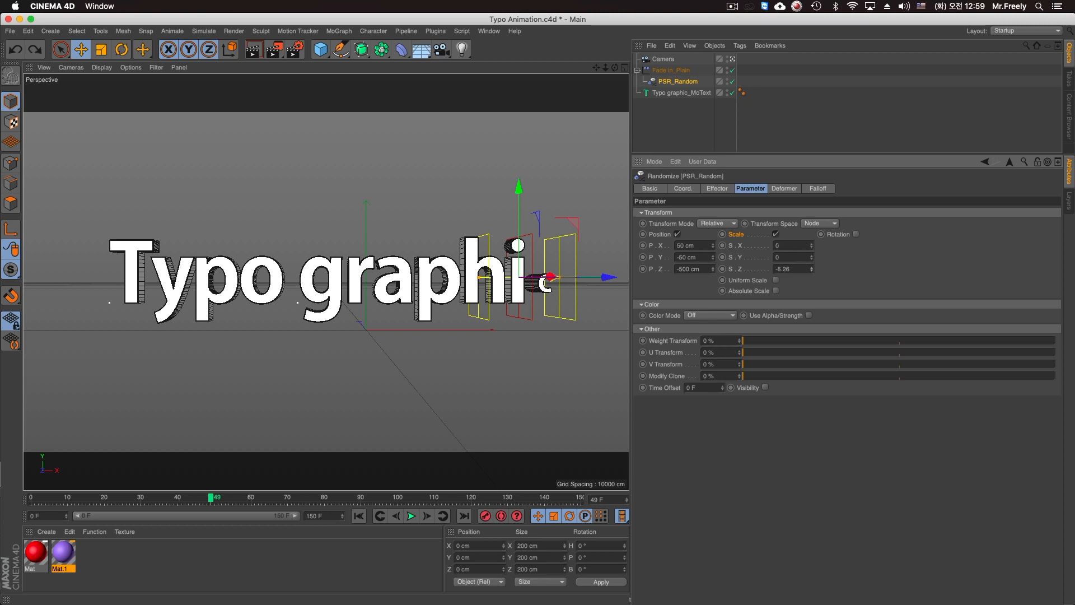
click(359, 516)
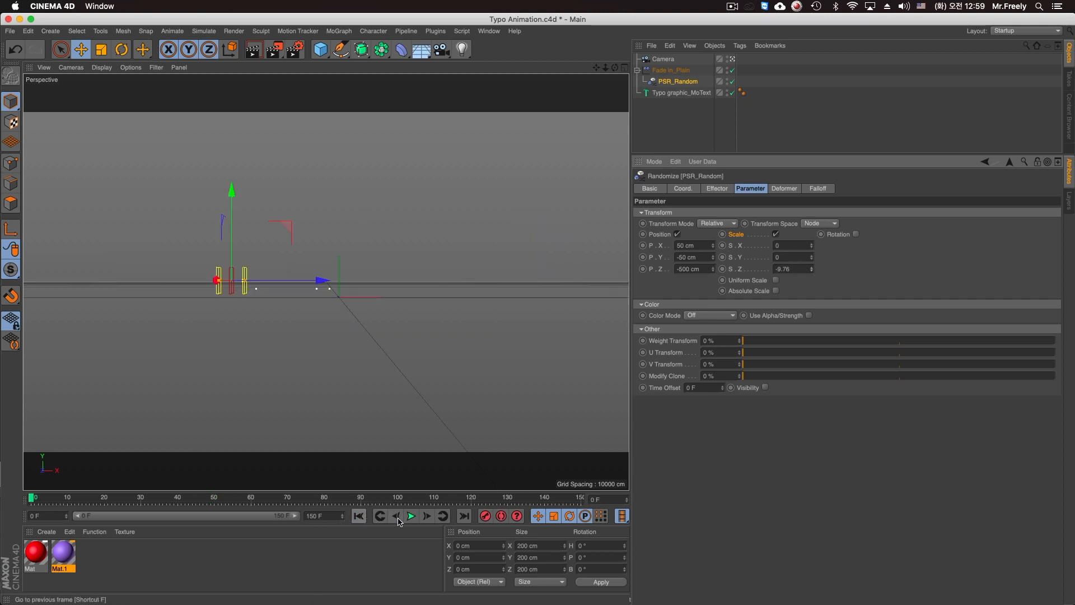
Play the animation, then try a Z scale of 10 on PSR_Random and check the letters at frame 35
click(409, 518)
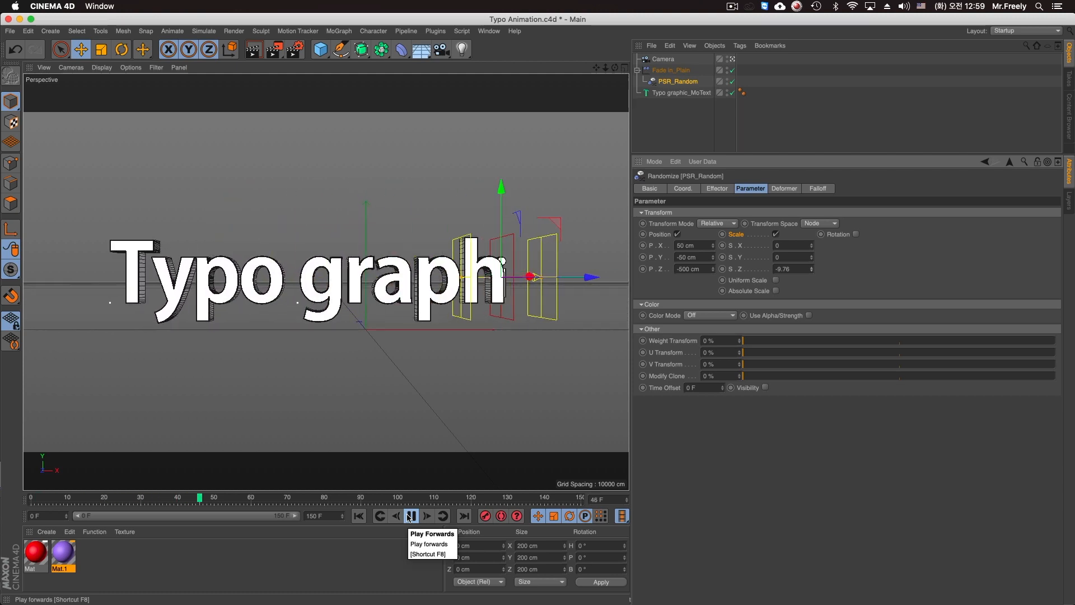
click(409, 518)
text(10)
key(Return)
mouse_move(162, 499)
mouse_down()
mouse_move(91, 502)
mouse_move(160, 503)
mouse_up()
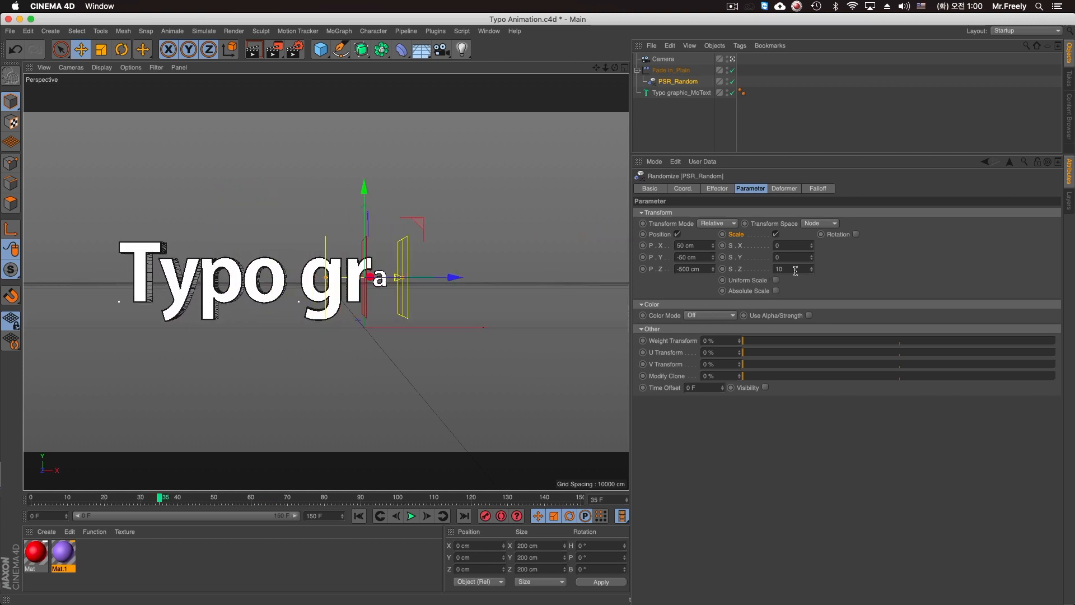
Enable uniform scale on PSR_Random with a scale of -5 and play the animation from frame 0
click(776, 281)
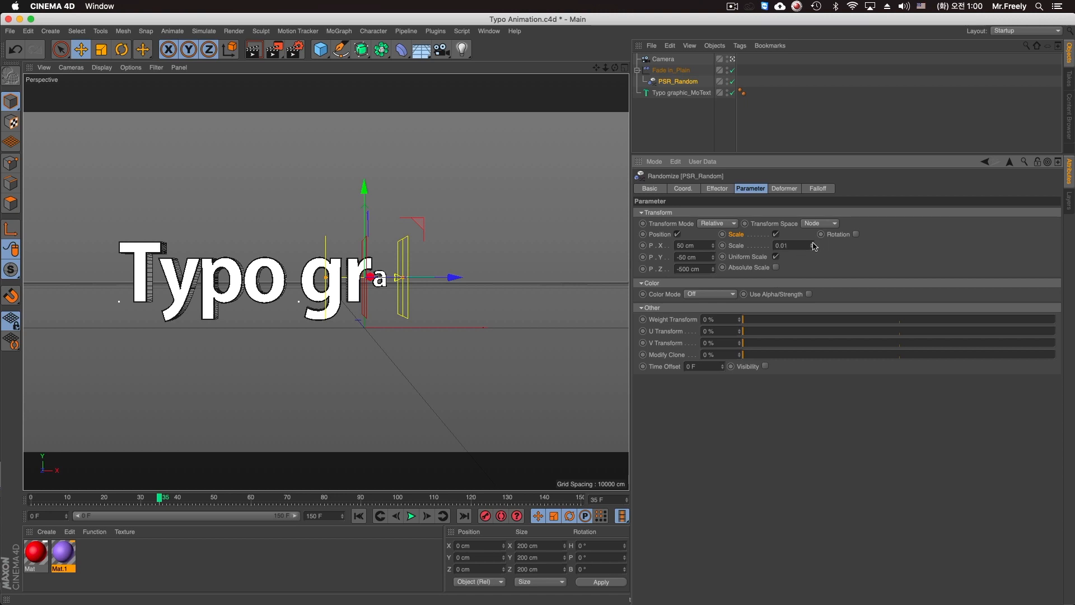
drag(811, 245, 812, 236)
drag(330, 500, 32, 500)
key(F8)
key(F8)
click(793, 244)
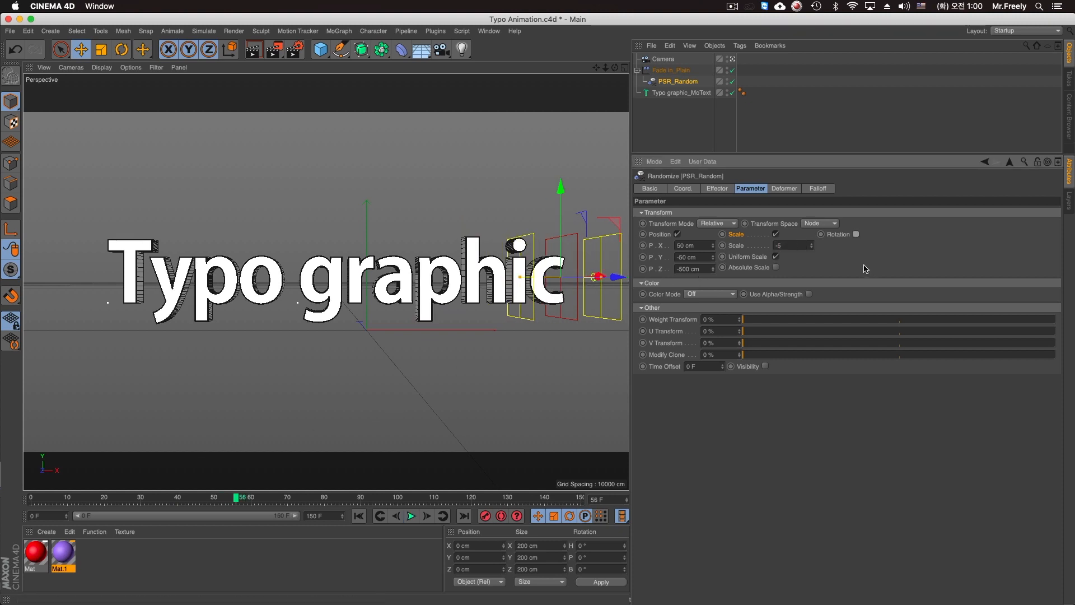
Enable rotation on PSR_Random with H -360°, P about -754° and B about -87°, checking the letters at frame 35
click(857, 235)
drag(234, 499, 169, 504)
drag(892, 250, 892, 208)
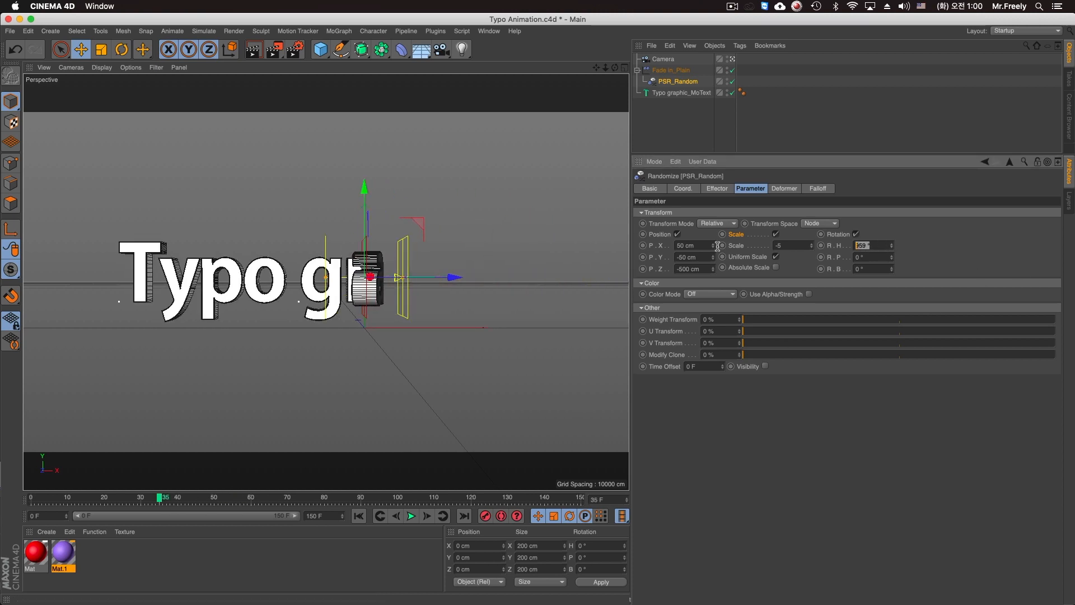
text(60)
key(Return)
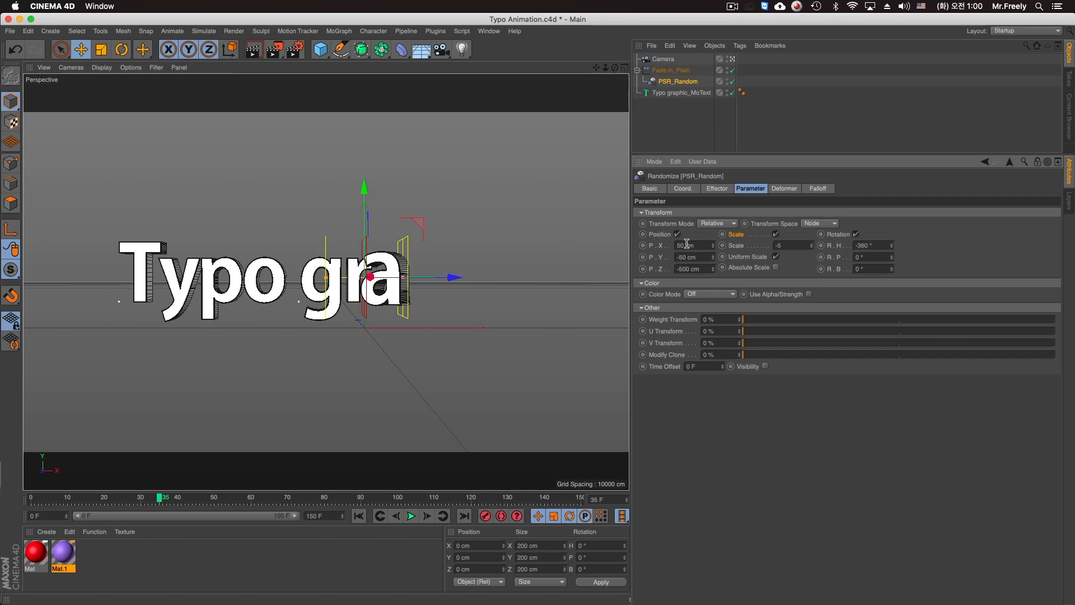
drag(892, 257, 892, 291)
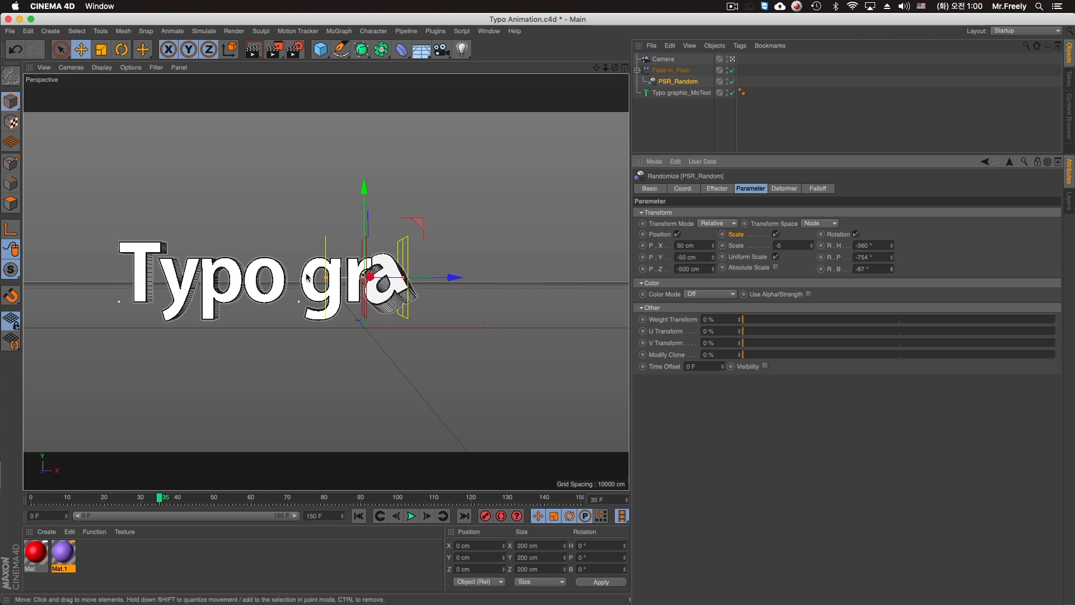
Change the Front view to a shaded perspective view and orbit it to see the letters at an angle
middle_click(451, 391)
middle_click(425, 392)
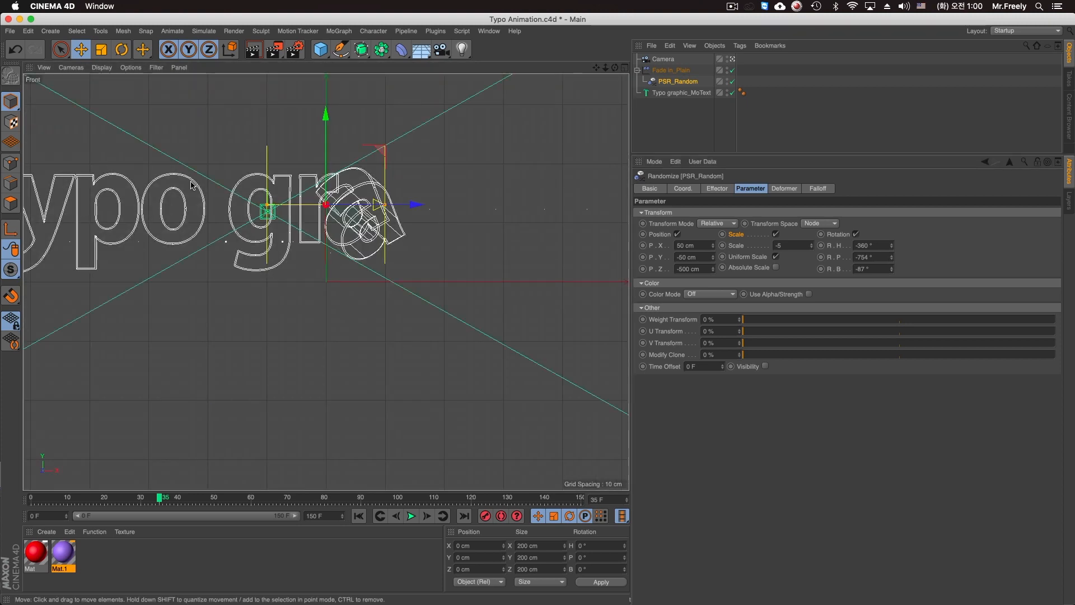
click(102, 67)
click(134, 93)
click(73, 68)
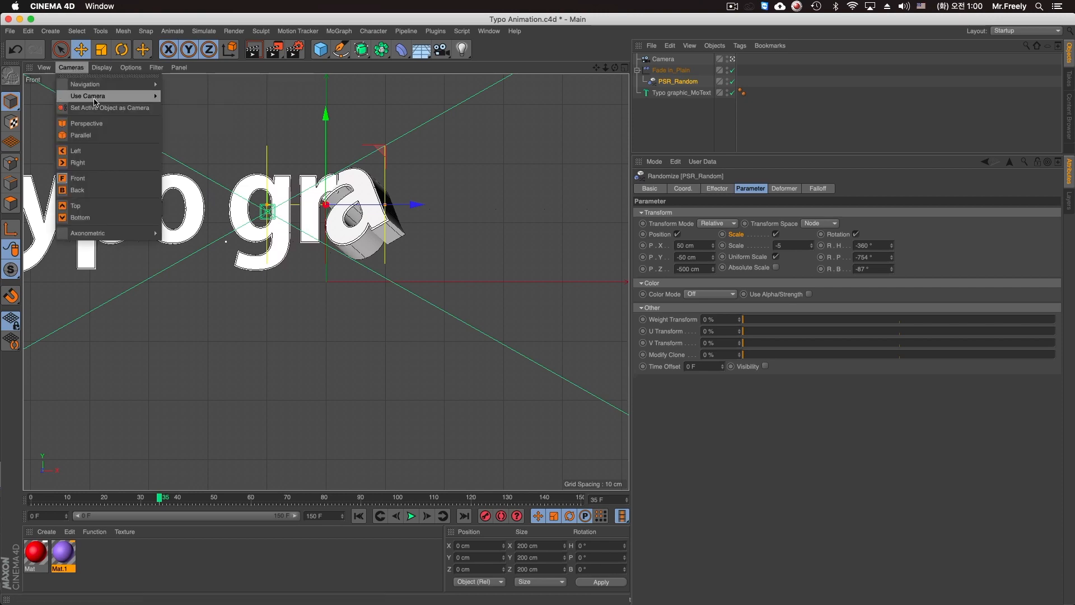
click(88, 124)
alt+drag(313, 280, 361, 330)
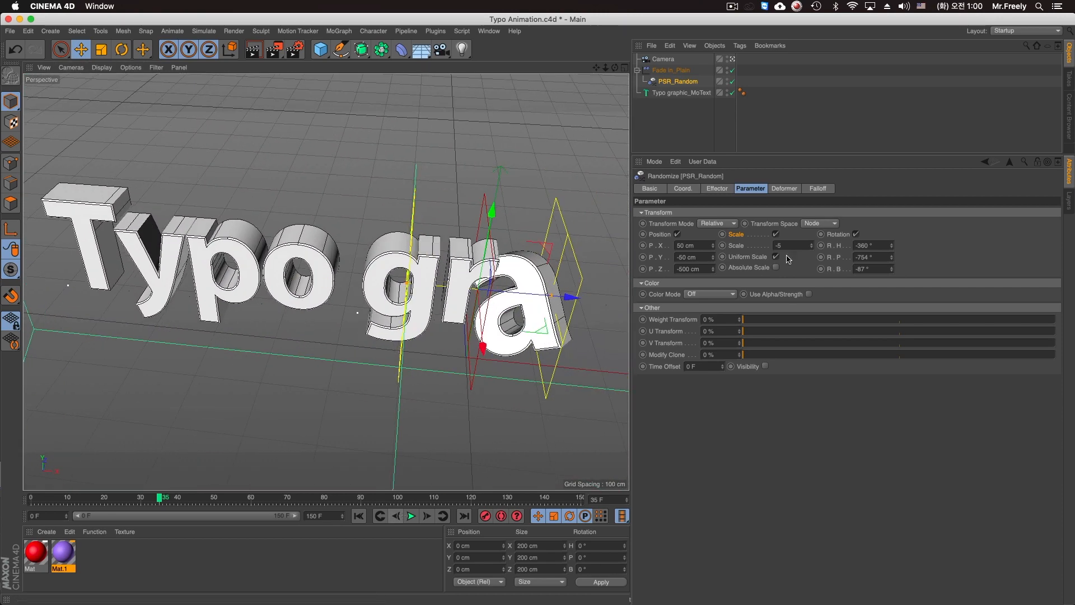
Lower PSR_Random's Z position to about -1600 cm while checking it in the angled view, and return to the camera view
drag(714, 275, 714, 305)
mouse_move(392, 258)
alt+mouse_down()
mouse_move(425, 233)
mouse_move(450, 164)
alt+mouse_up()
middle_click(222, 172)
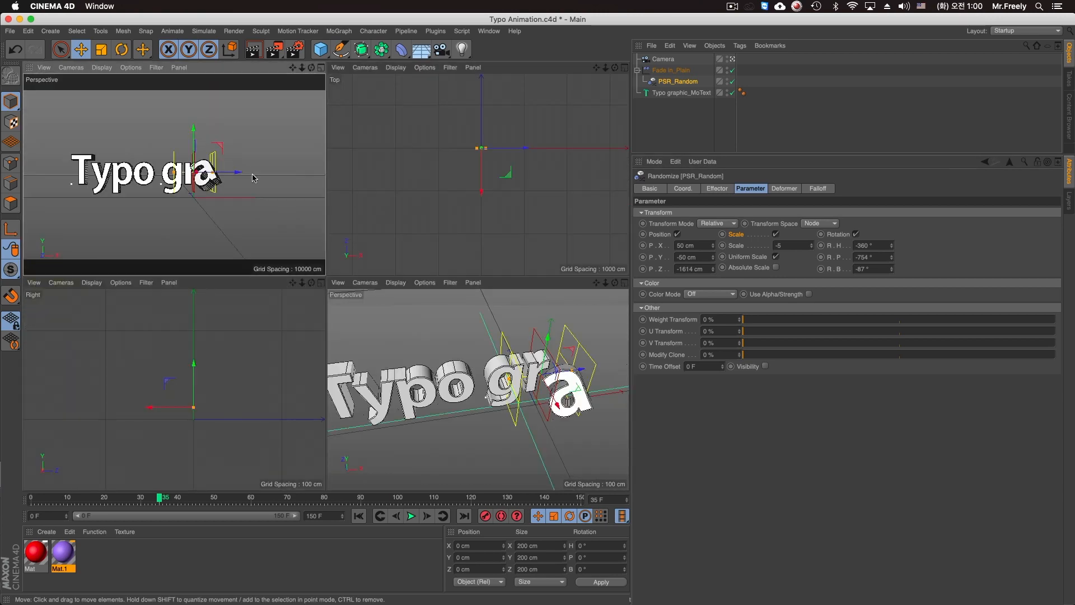
middle_click(197, 179)
click(692, 269)
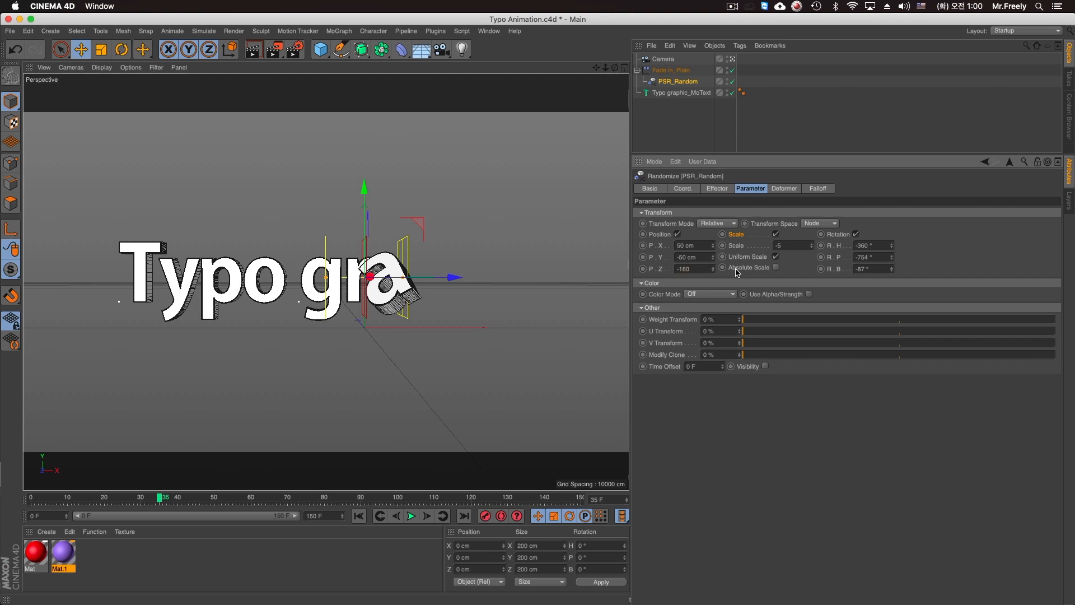
Move Fade in_Plain's end keyframe to frame 70 and play the slower letter reveal from the start
mouse_move(160, 498)
mouse_down()
mouse_move(37, 499)
mouse_move(156, 497)
mouse_up()
click(675, 70)
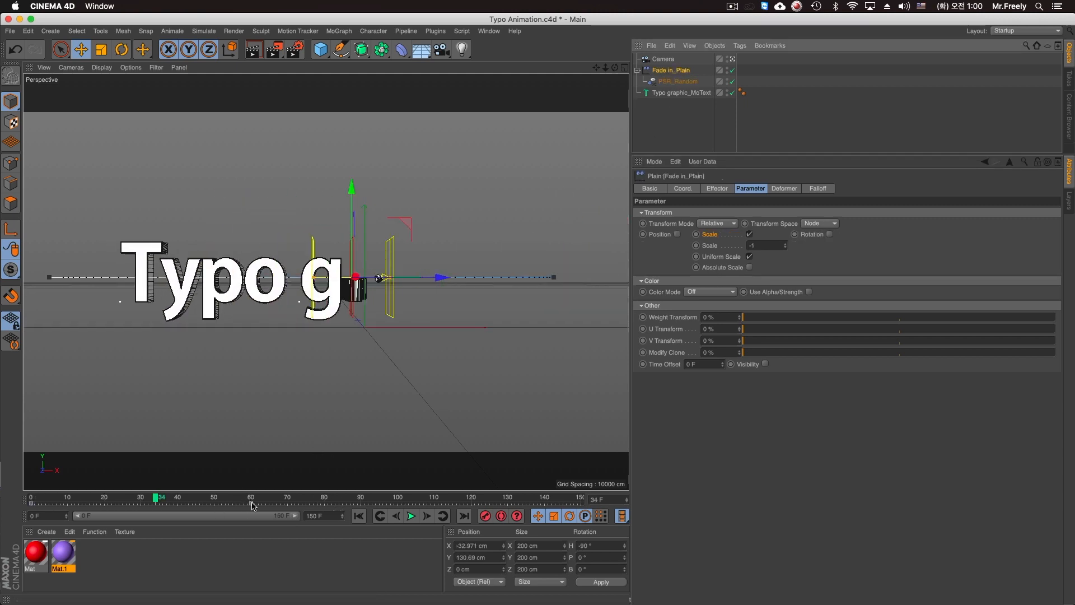
drag(252, 504, 287, 504)
click(378, 515)
click(411, 516)
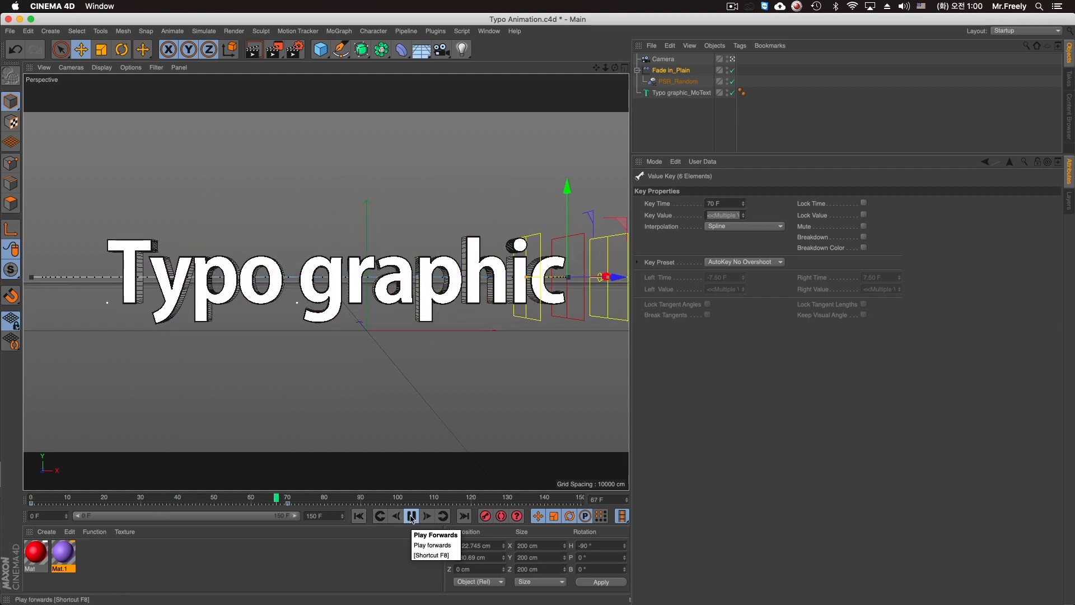
drag(301, 501, 13, 508)
click(409, 518)
click(410, 518)
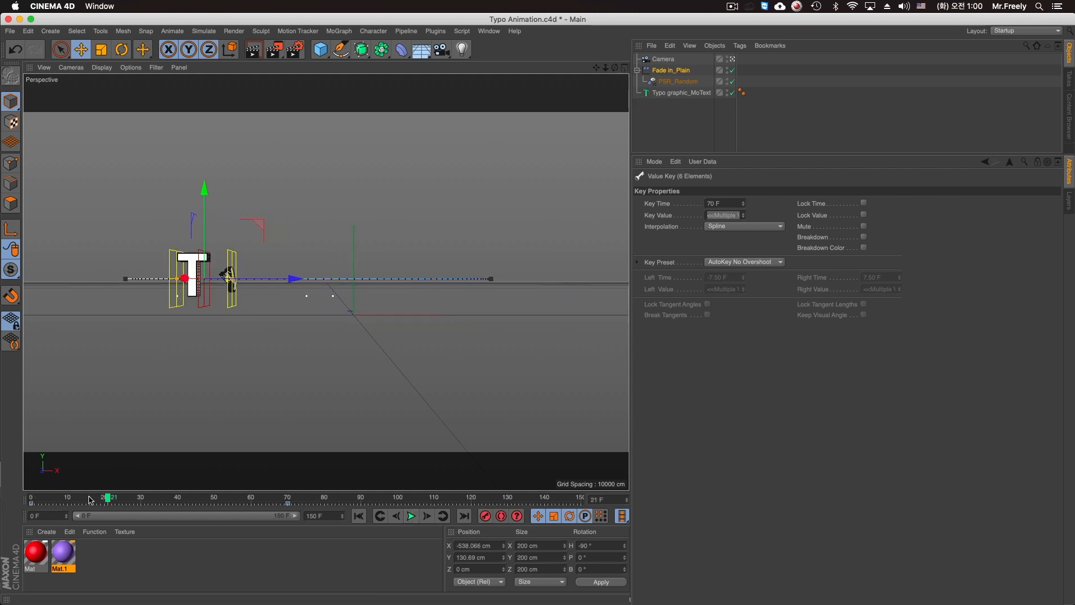
Try Fade in_Plain's end keyframe at frame 78, play the reveal, and put the keyframe back at frame 70
drag(70, 499, 26, 500)
drag(298, 281, 311, 281)
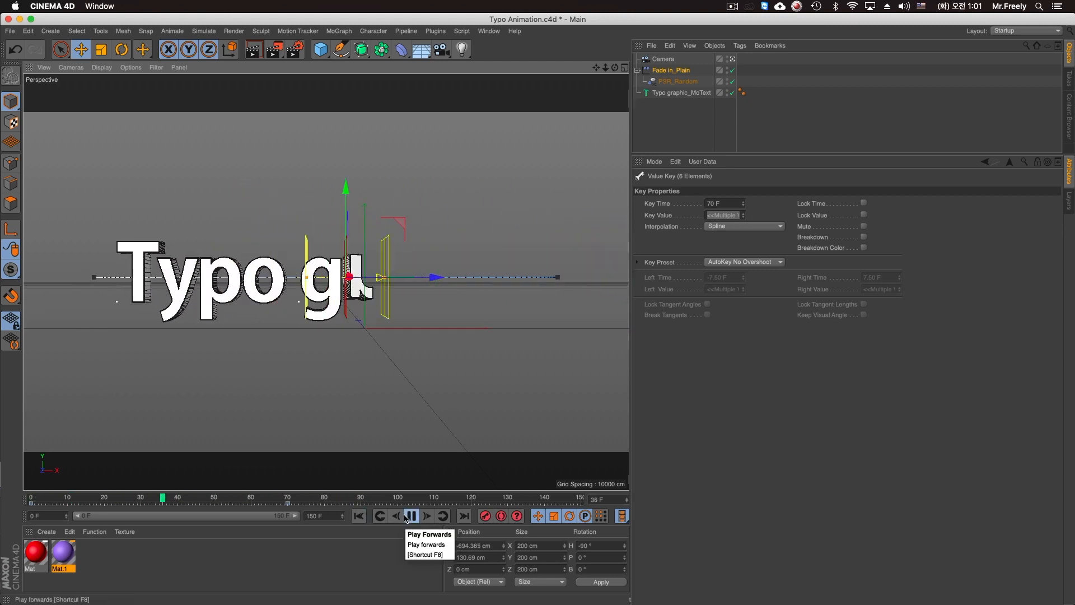
click(406, 515)
drag(209, 505, 31, 500)
click(148, 498)
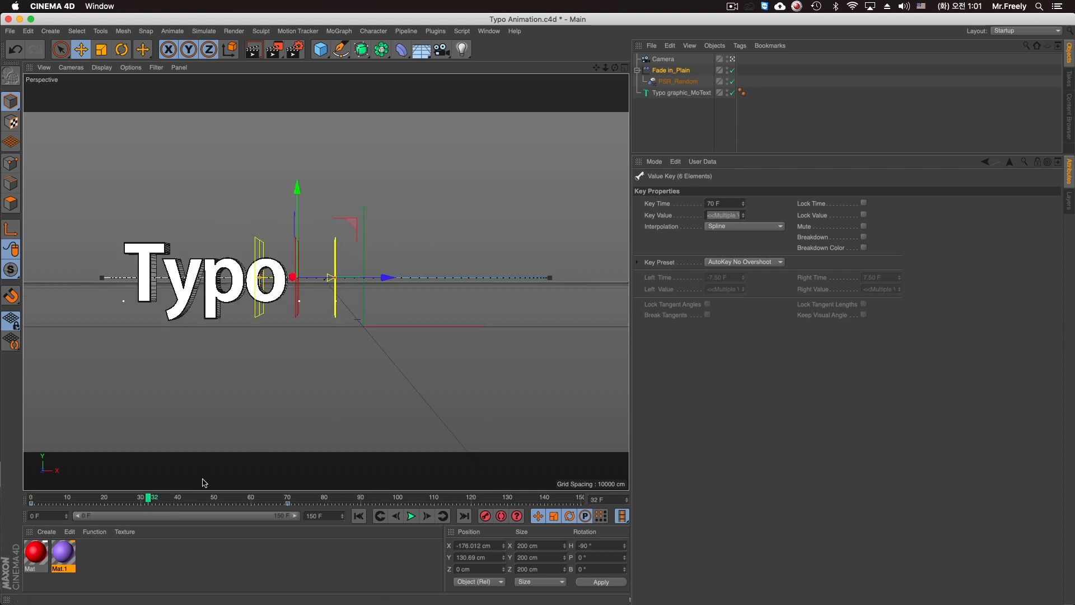
Set PSR_Random's falloff to 82 % and play the animation
click(678, 81)
click(819, 189)
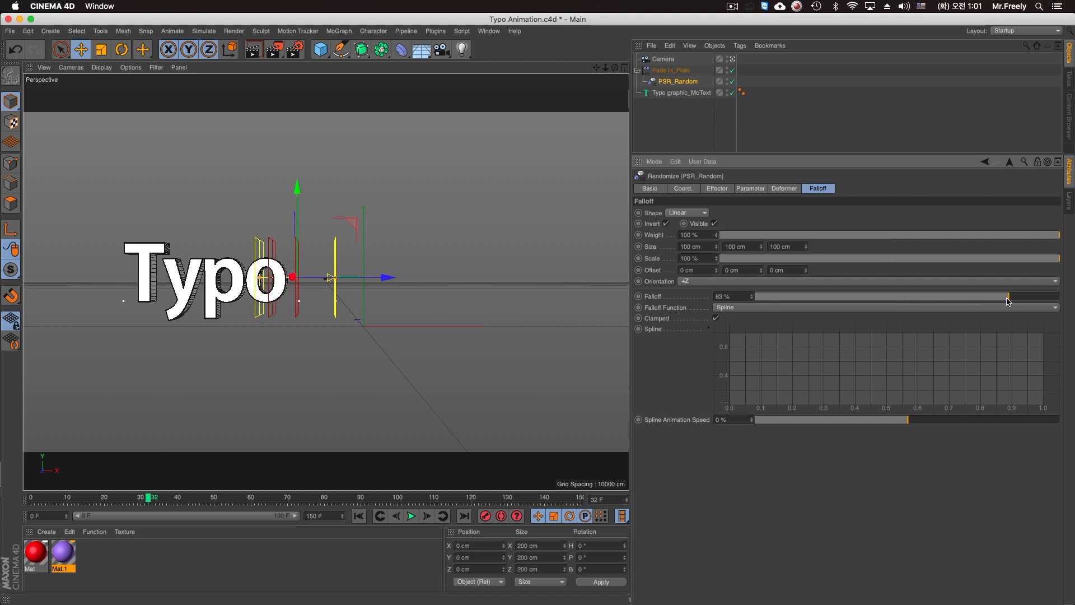
drag(148, 498, 166, 498)
click(410, 516)
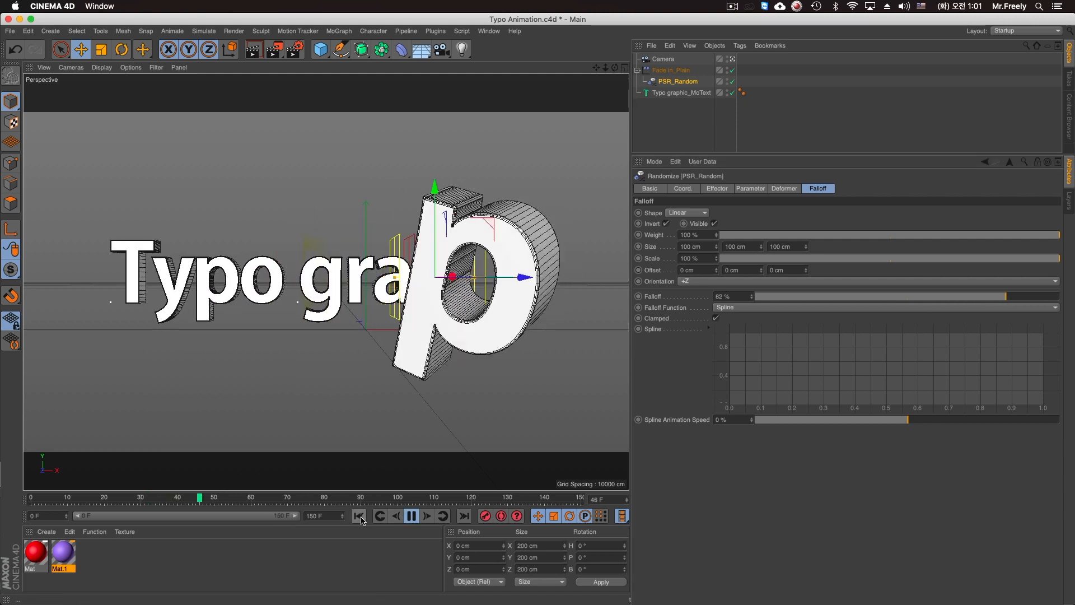
click(412, 516)
Set Fade in_Plain's falloff to 78 % and play the animation from the start
click(671, 70)
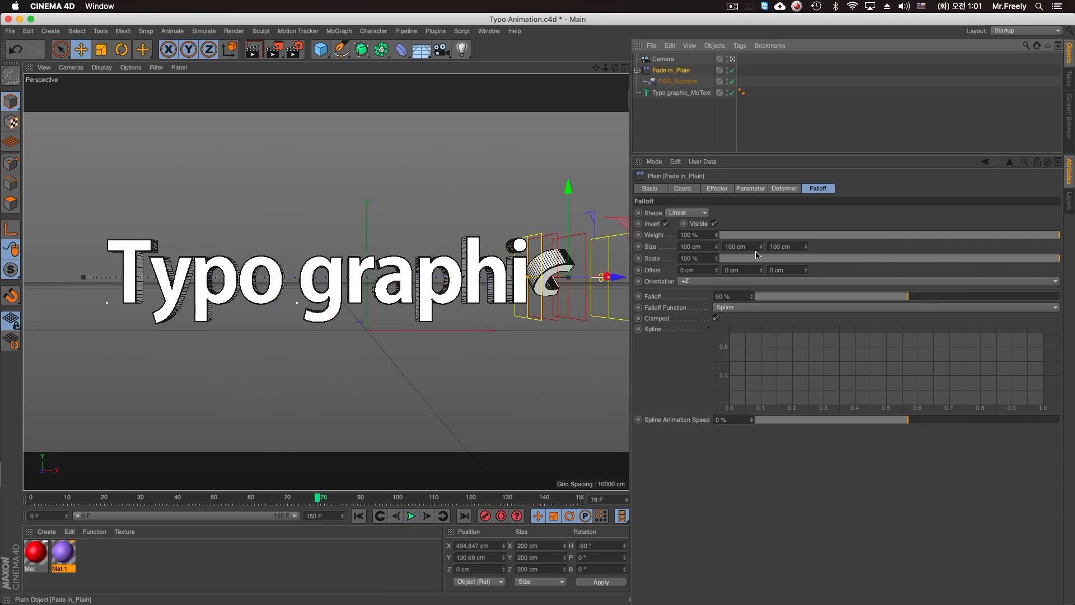
click(359, 516)
click(411, 515)
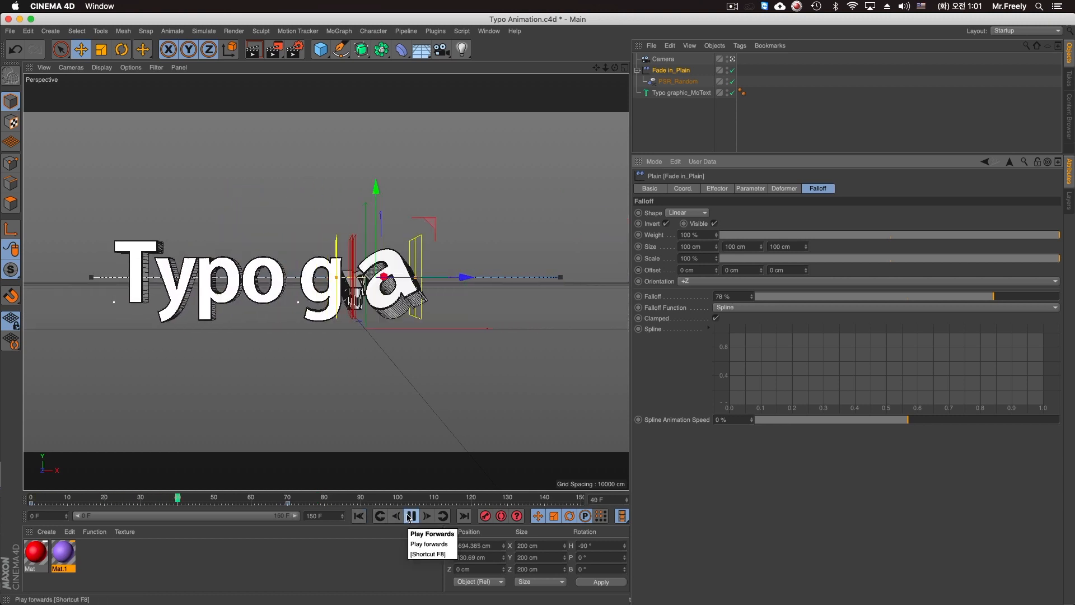
click(411, 515)
Rekey Fade in_Plain at X about 560 cm on frame 70 and about -716 cm on frame 0, then play the reveal
drag(326, 504, 296, 502)
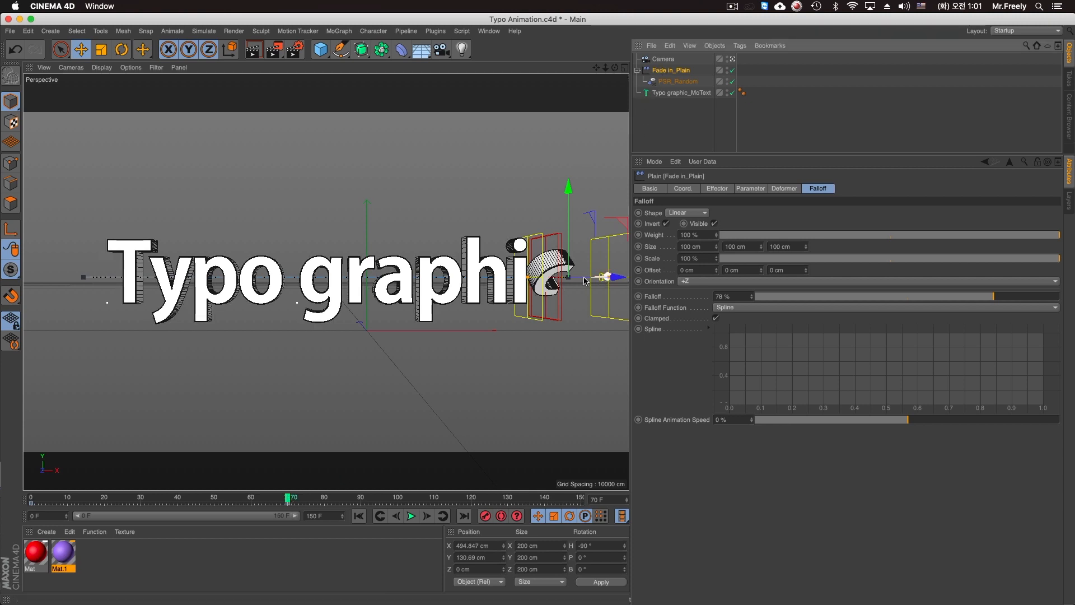
middle_click(544, 235)
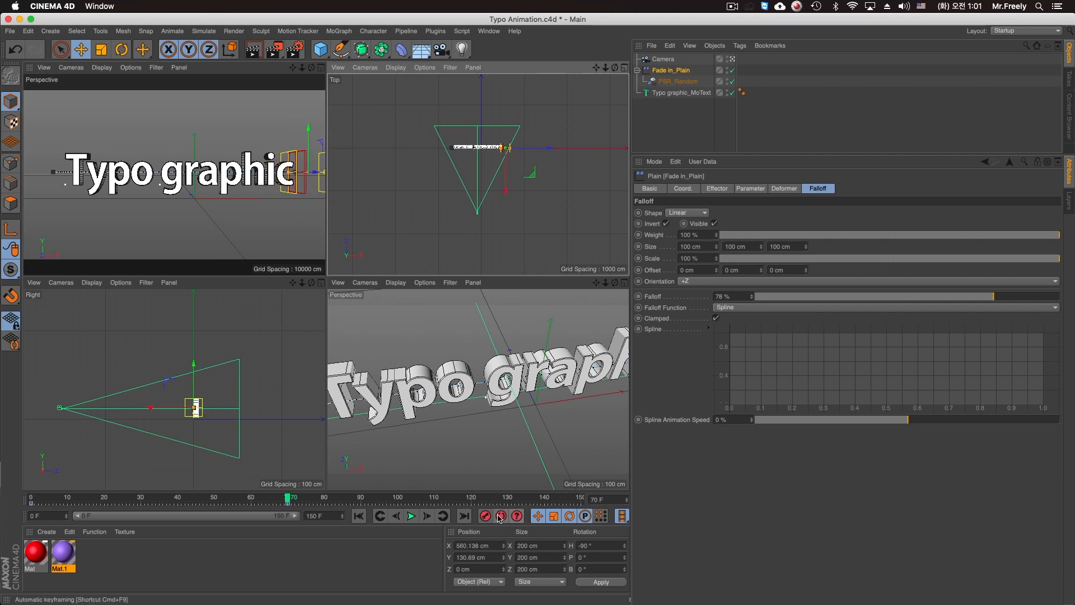
click(358, 515)
scroll(476, 168, up, 3)
drag(536, 198, 532, 198)
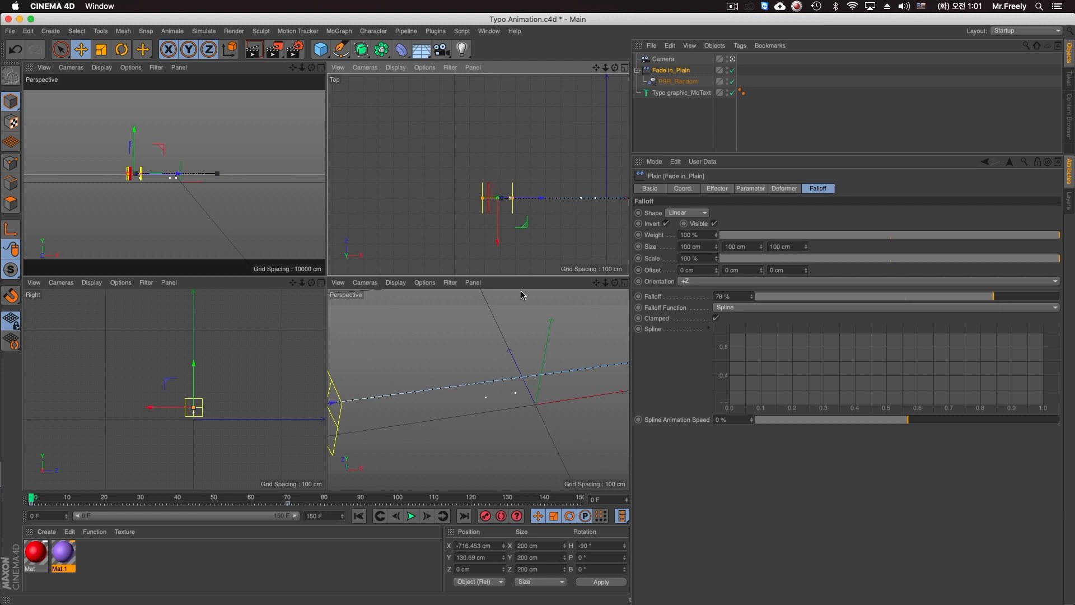
middle_click(241, 245)
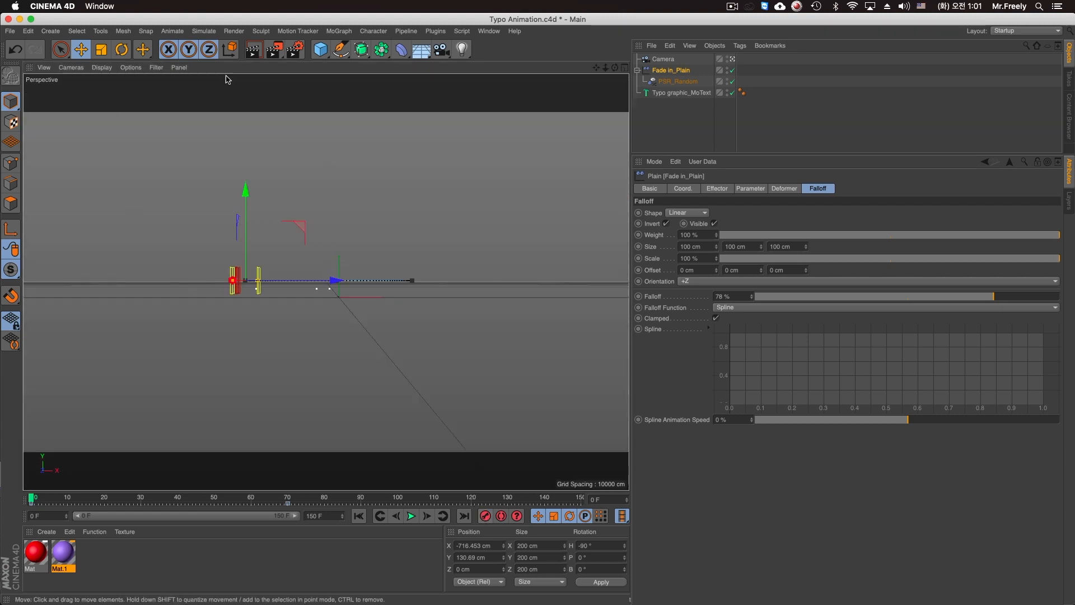
click(409, 518)
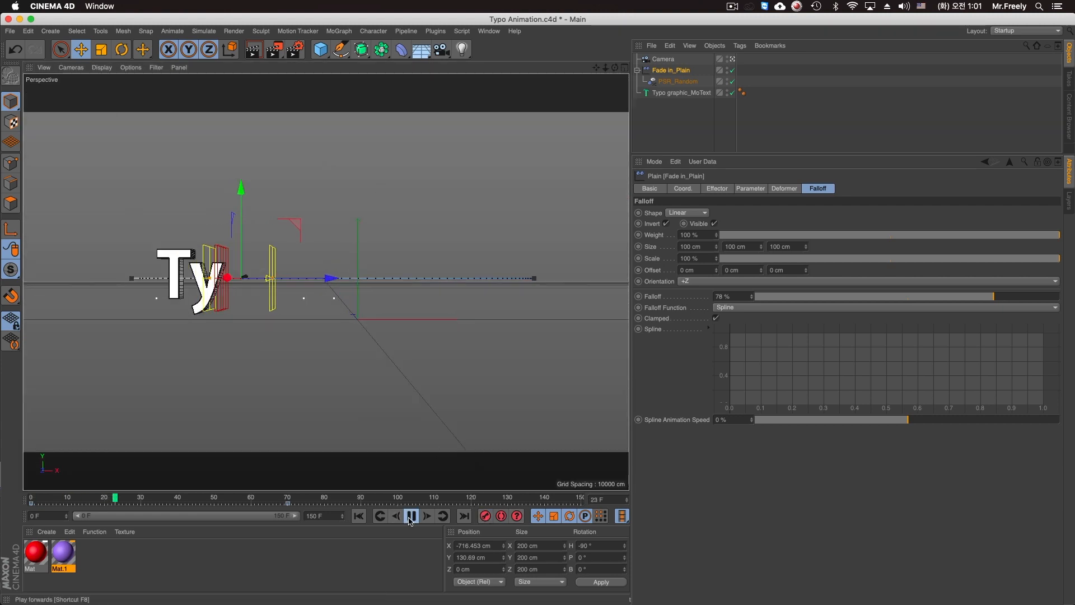
click(409, 518)
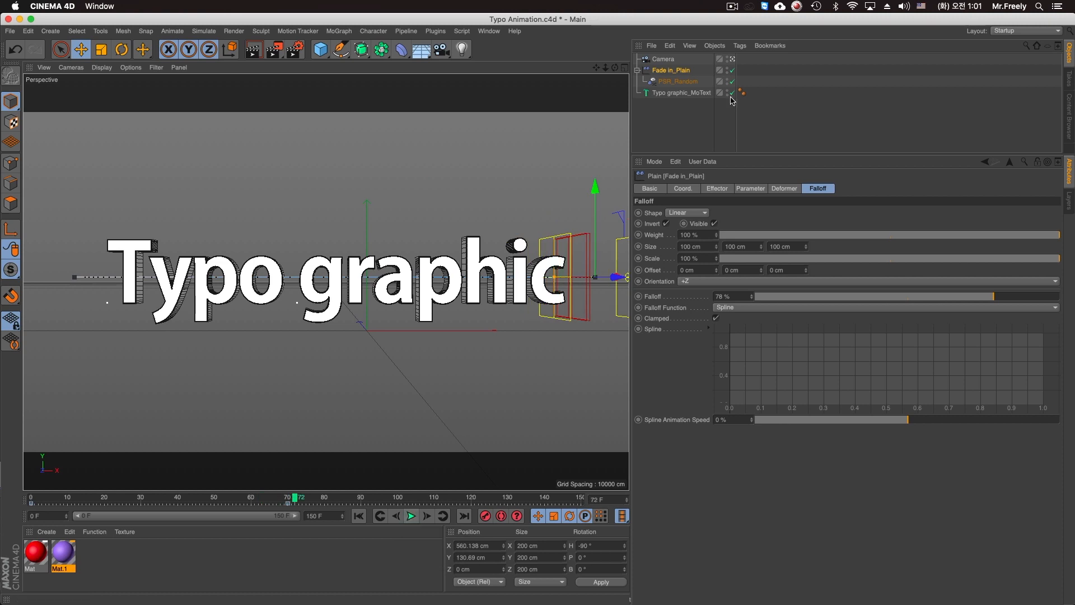
Try lower effector strengths on PSR_Random and return the strength to 100 %
click(681, 93)
click(675, 71)
click(673, 82)
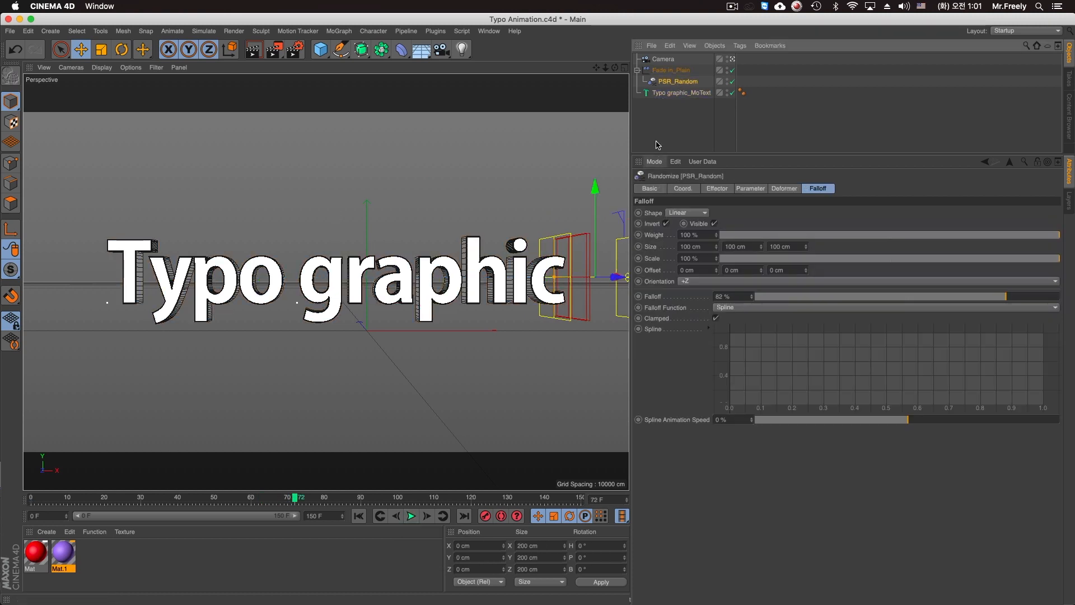
click(717, 189)
click(844, 215)
drag(782, 221, 1058, 215)
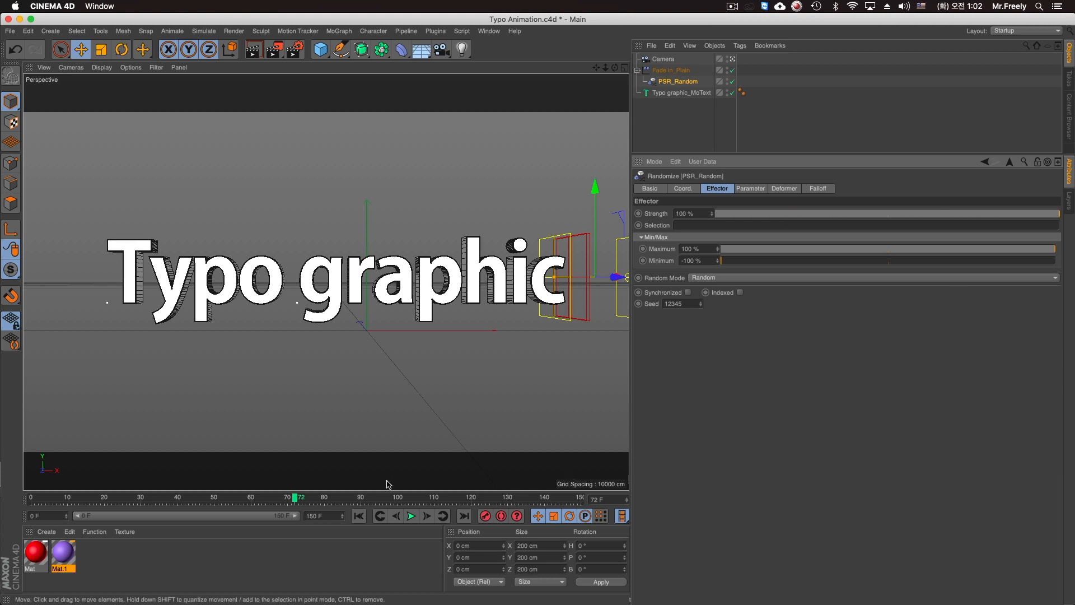
Play the letter reveal from frame 0 to about frame 74
click(358, 515)
click(410, 518)
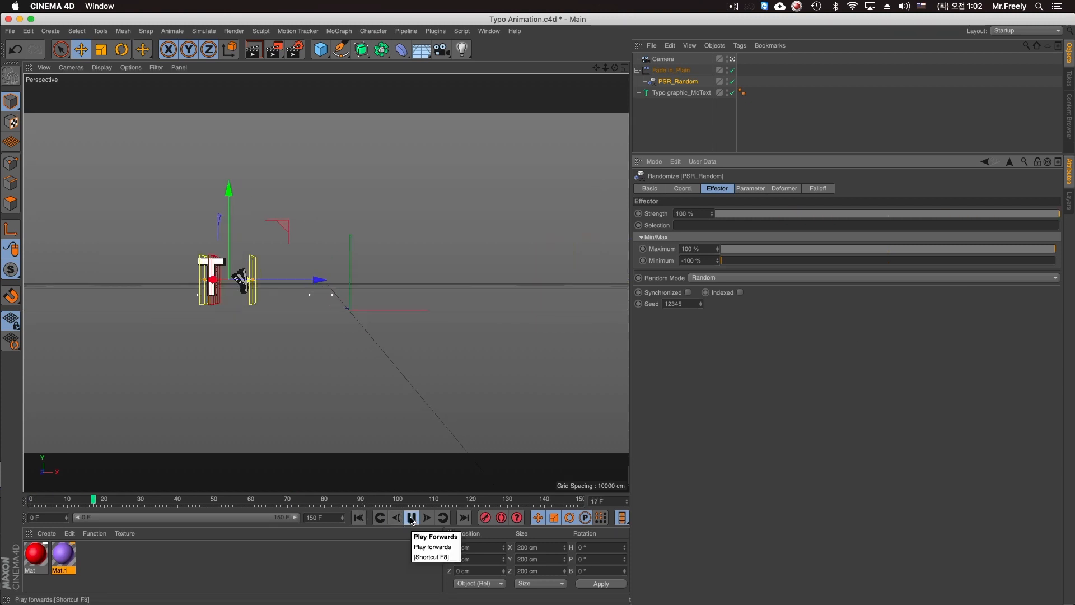
click(410, 518)
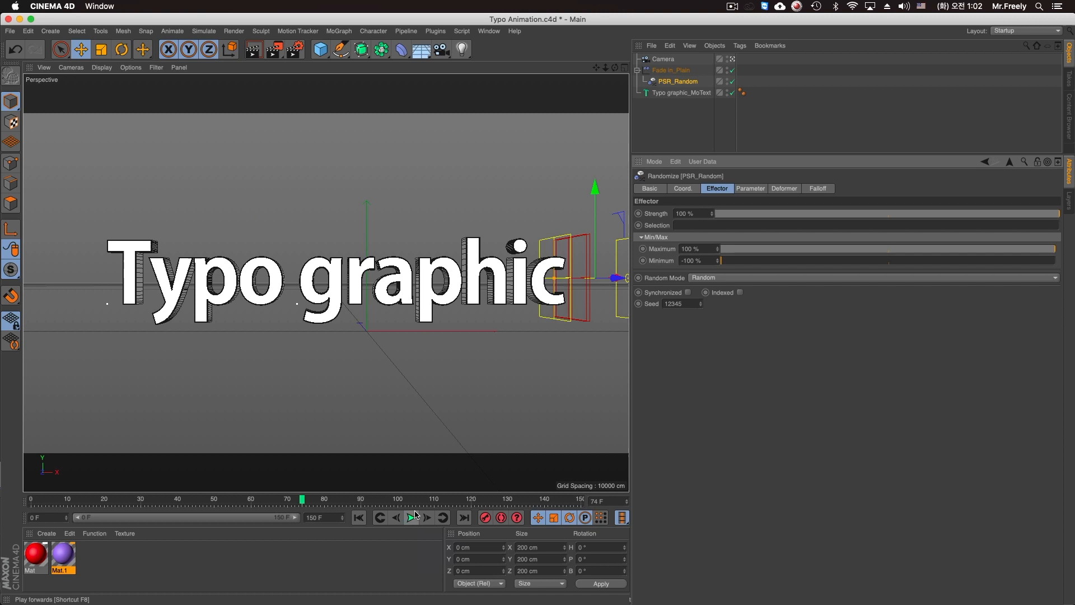
Add a Delay effector to the Typo graphic_MoText object and play the animation from the start
click(681, 92)
click(340, 31)
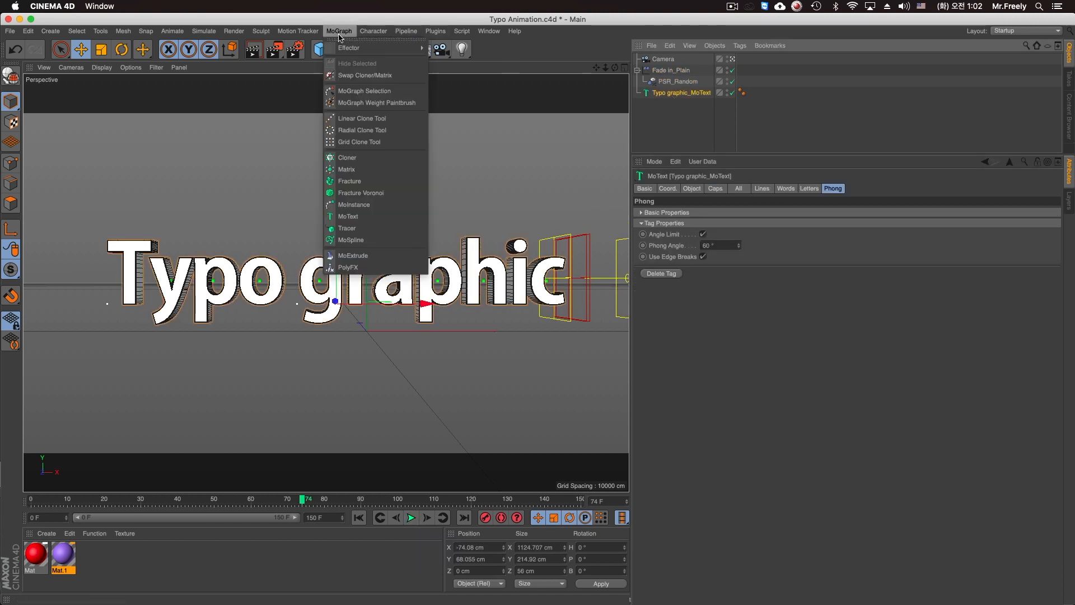
mouse_move(350, 54)
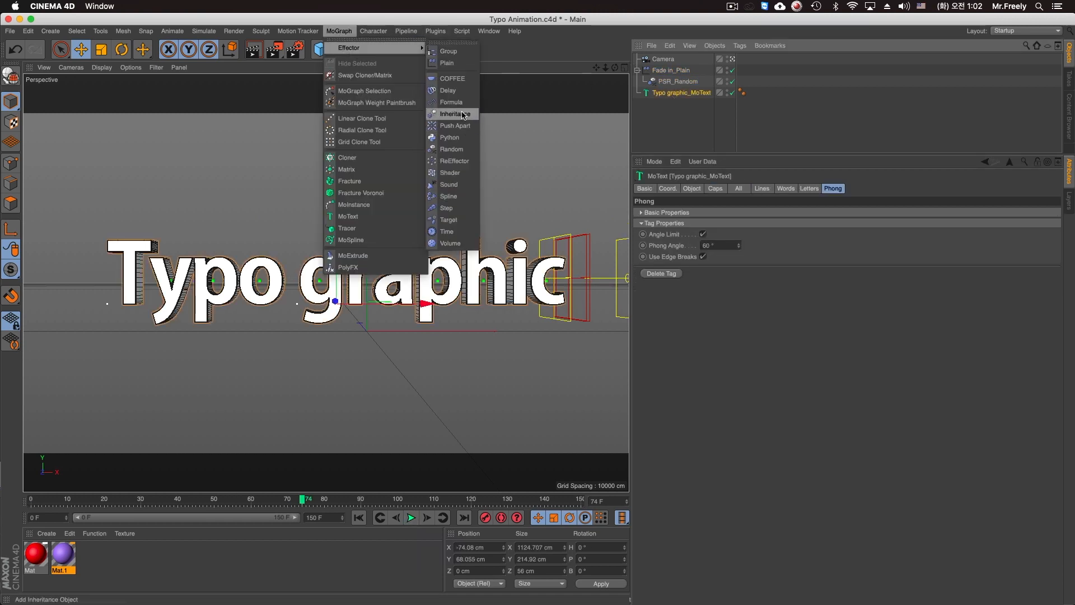
click(451, 91)
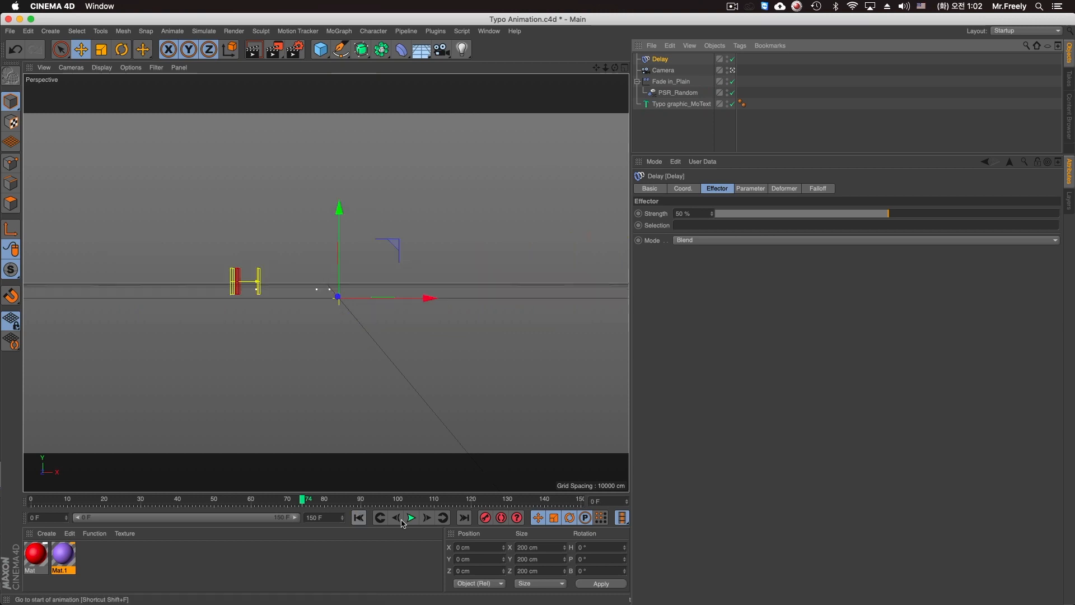
click(359, 517)
click(411, 517)
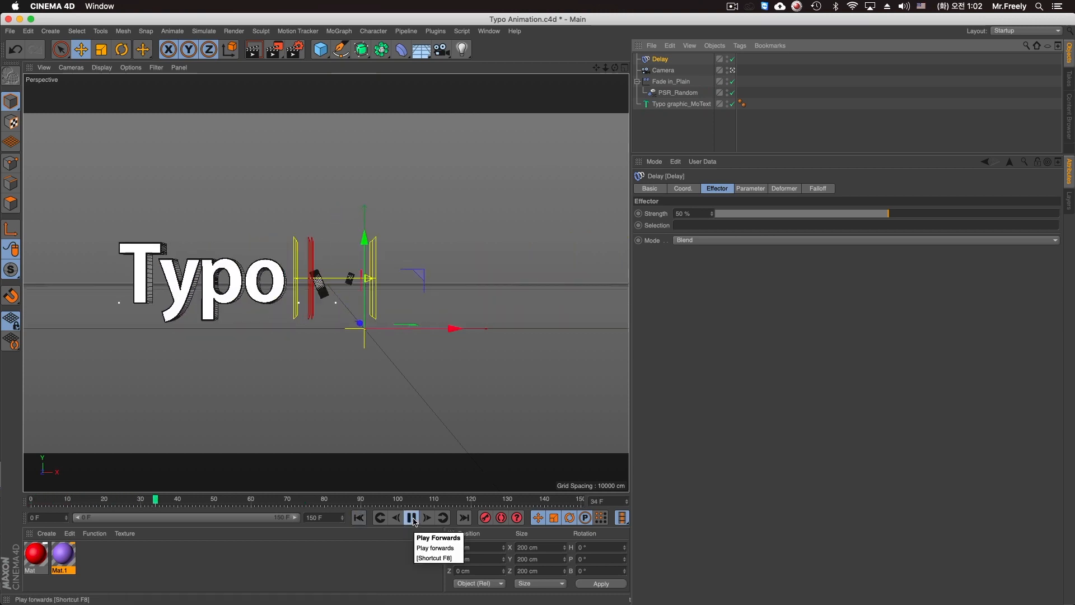
Set the Delay effector to Spring mode with 74 % strength and play the animation from the start
click(412, 517)
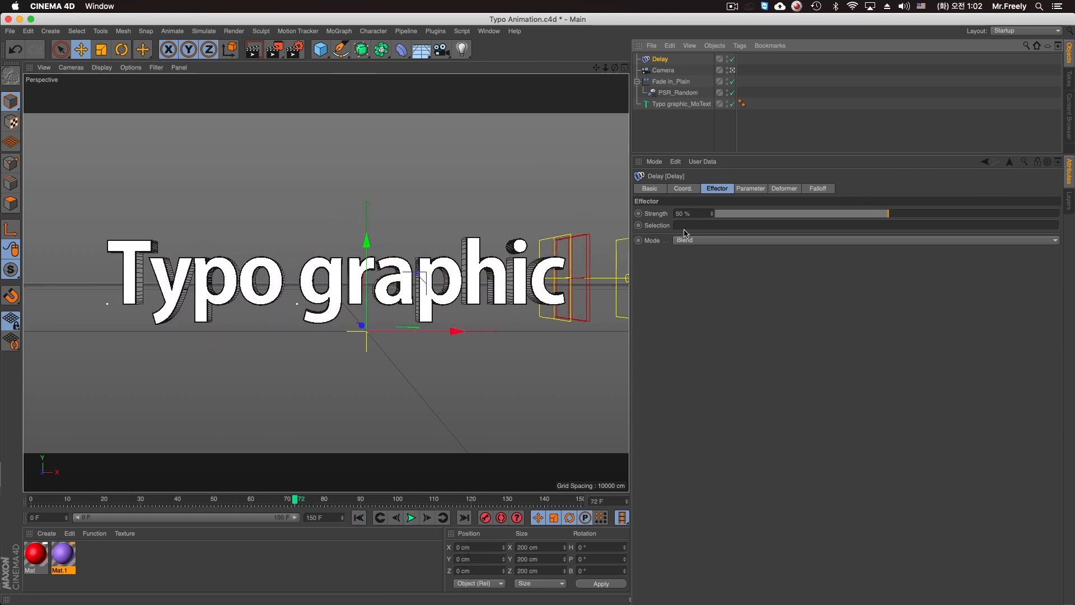
click(692, 214)
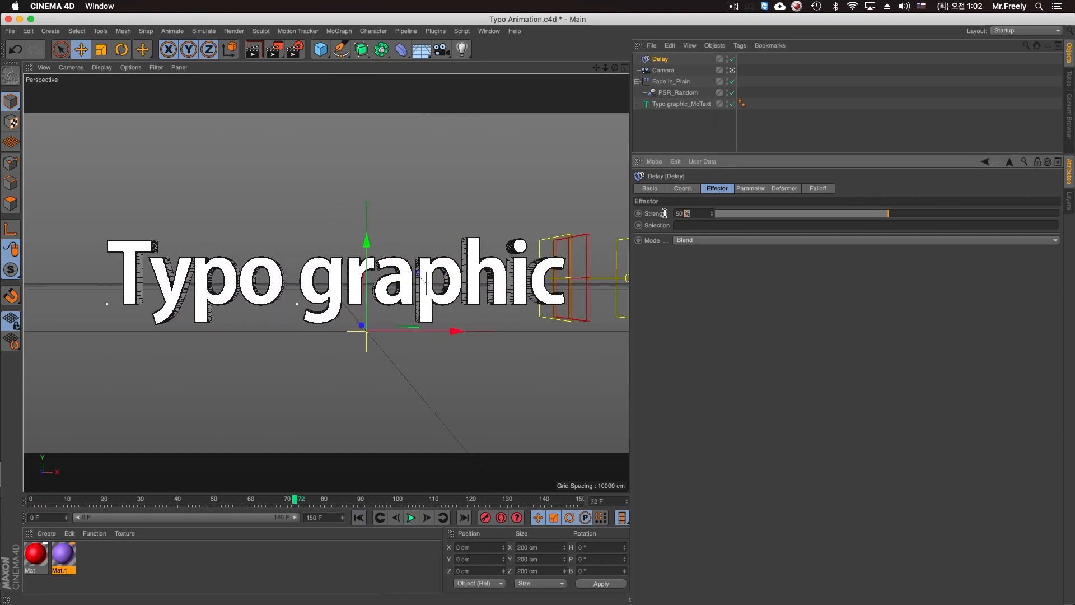
click(703, 240)
click(714, 270)
click(714, 239)
click(713, 276)
click(971, 214)
click(358, 518)
click(411, 517)
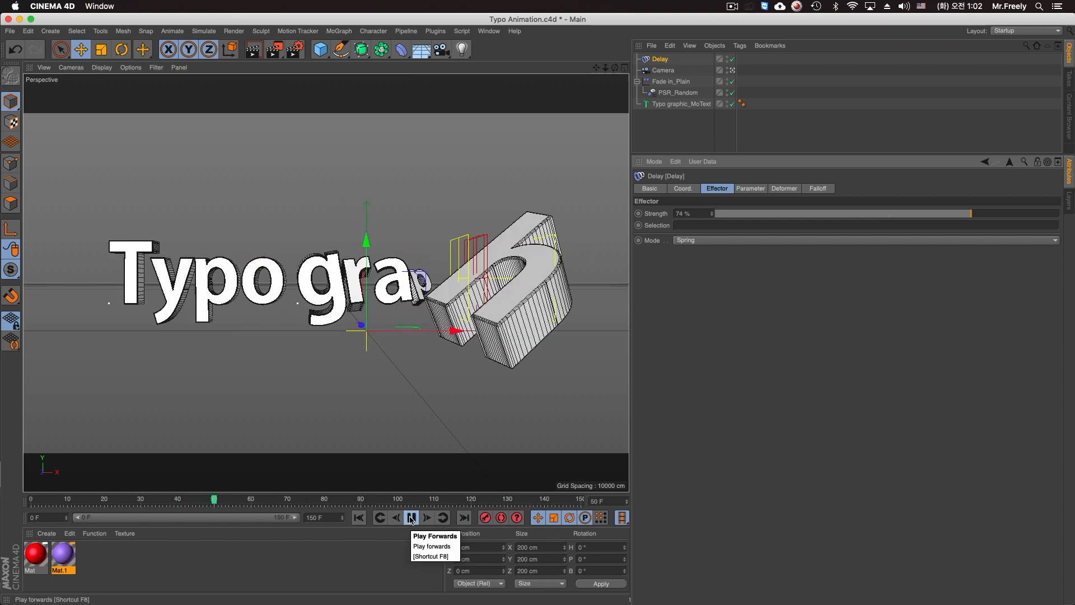
click(411, 518)
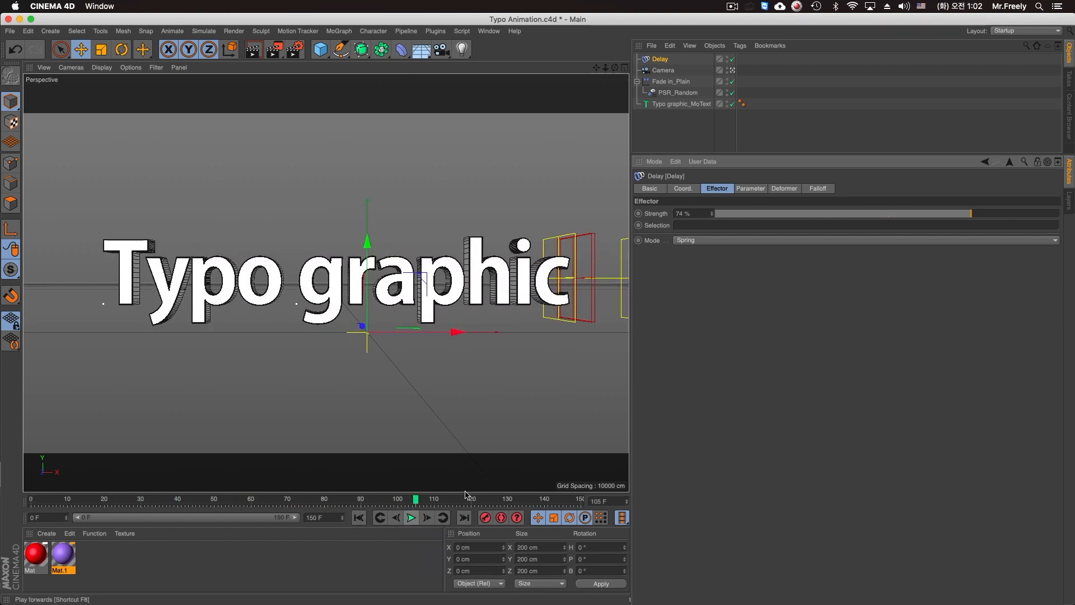
Return the Delay effector's mode to Blend and replay the animation from the start
click(691, 240)
click(694, 263)
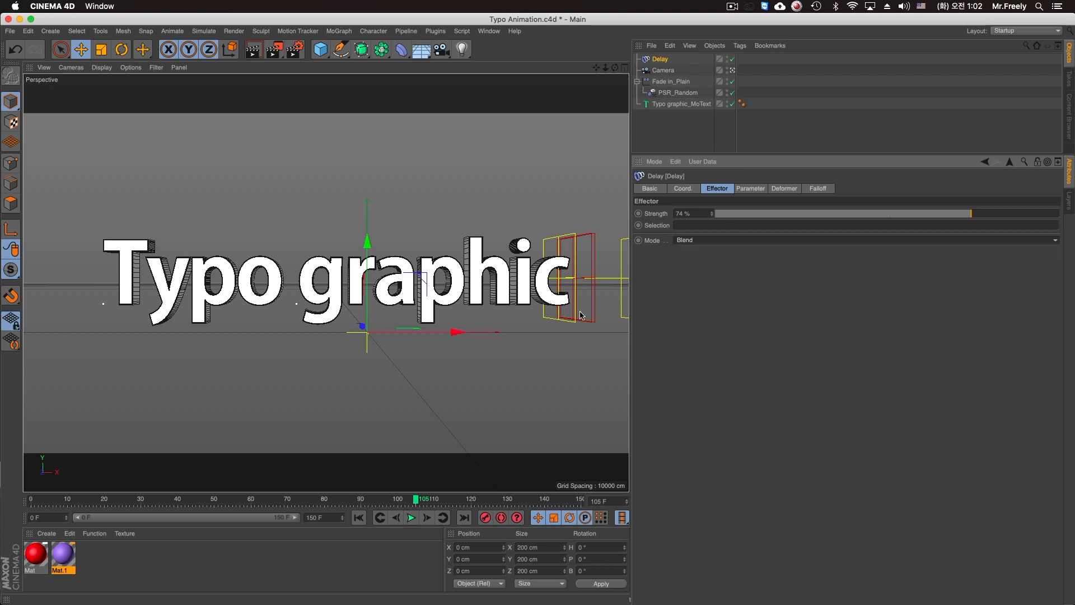
click(359, 517)
click(411, 518)
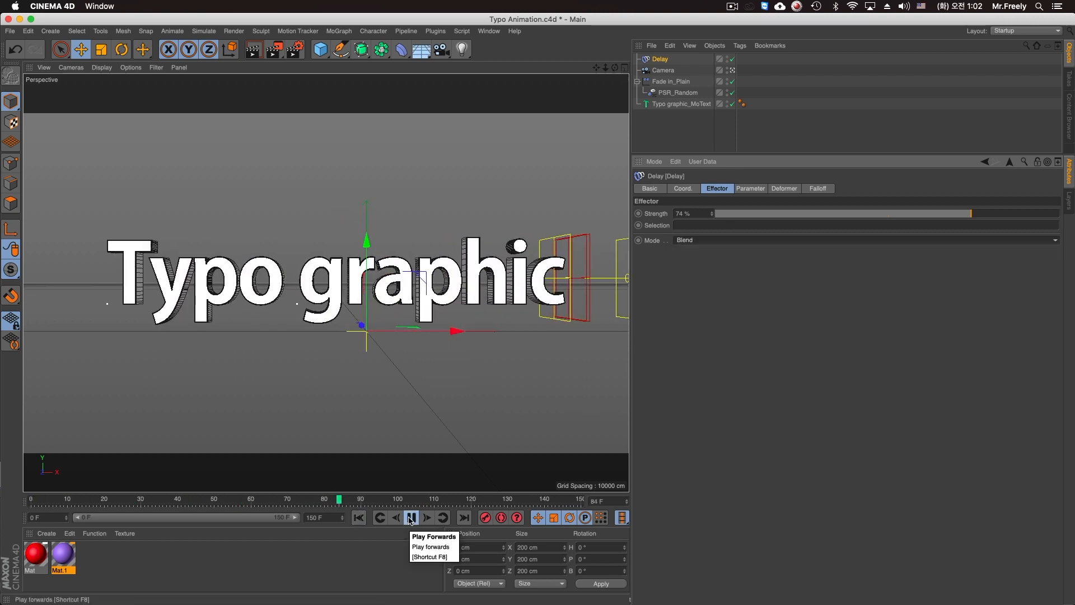
click(411, 518)
Try a Delay effector strength of 85 % and play the animation
click(693, 214)
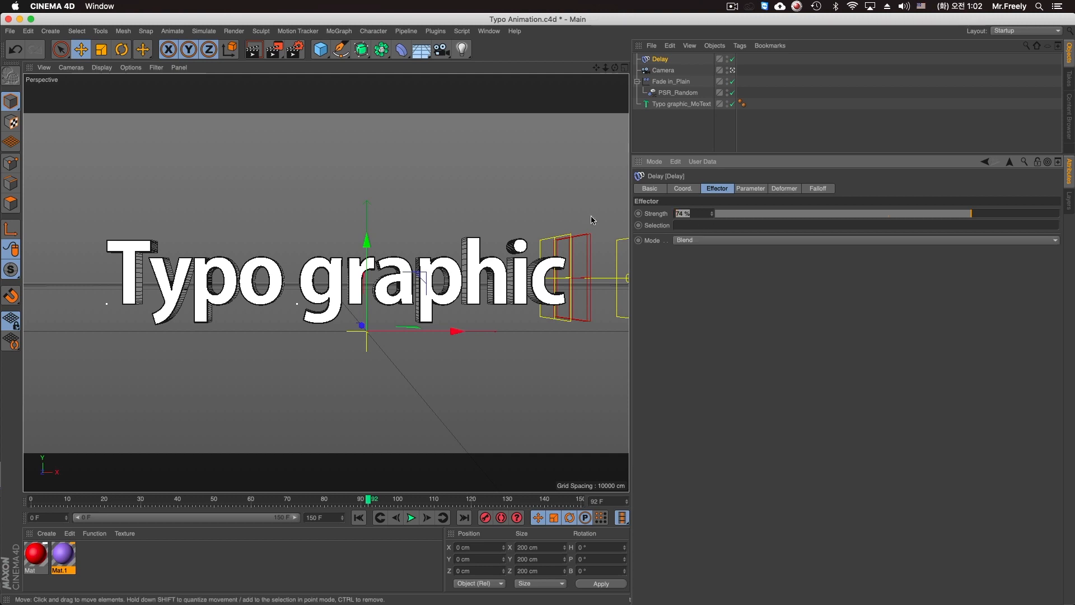
click(380, 517)
click(411, 517)
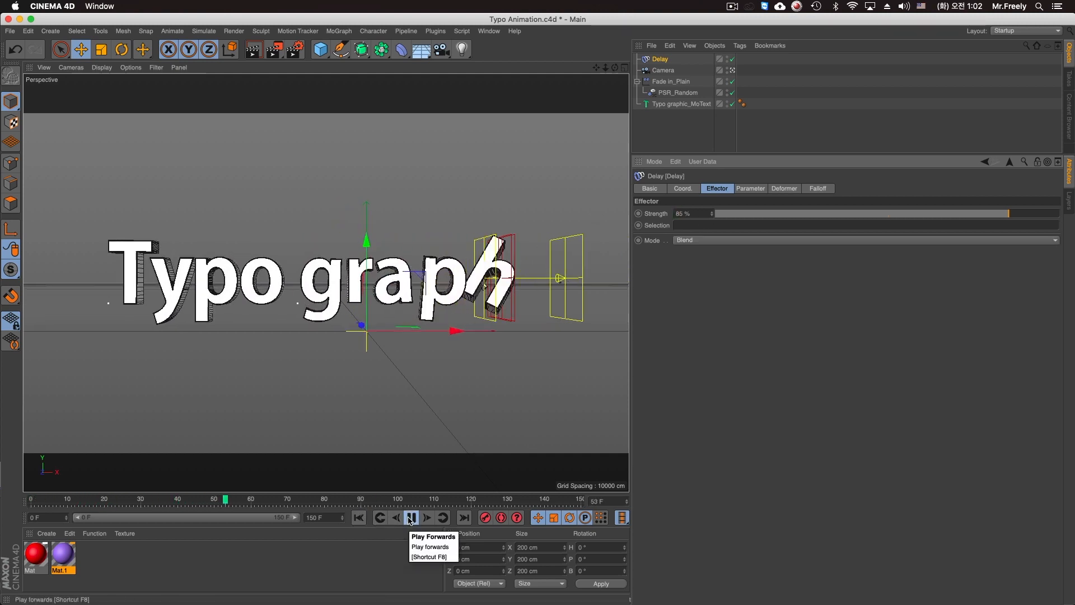
click(410, 517)
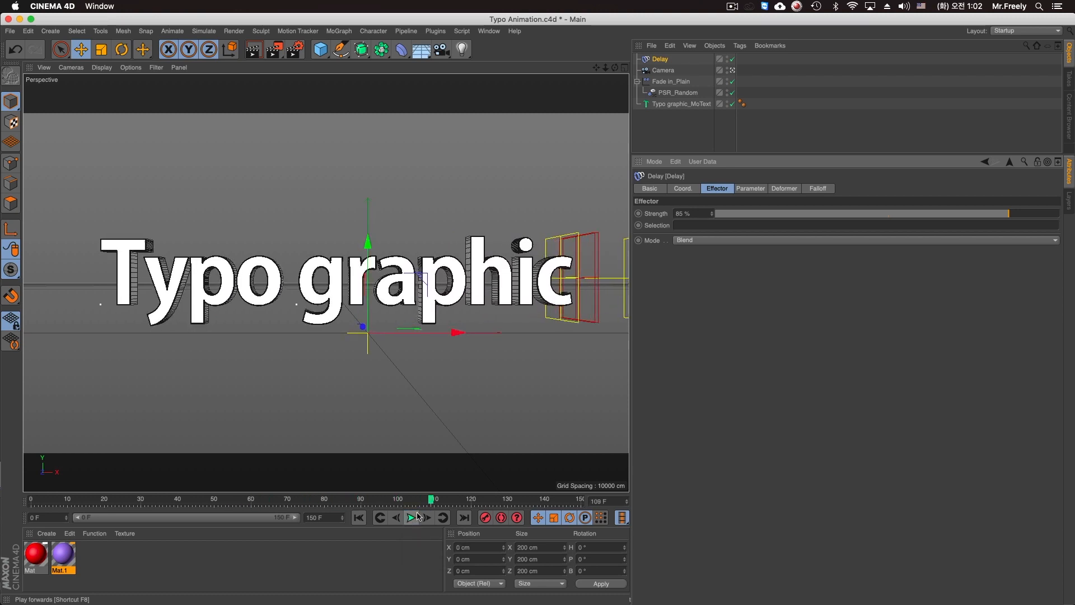
Set the Delay effector's strength to 90 % and play the animation
text(90)
key(Return)
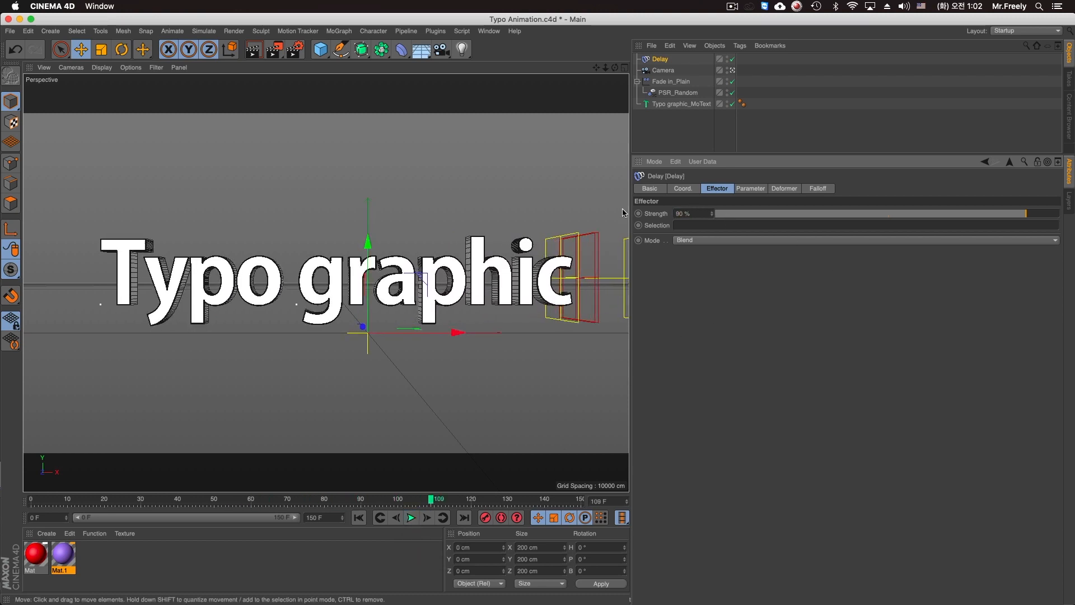
click(379, 518)
click(411, 518)
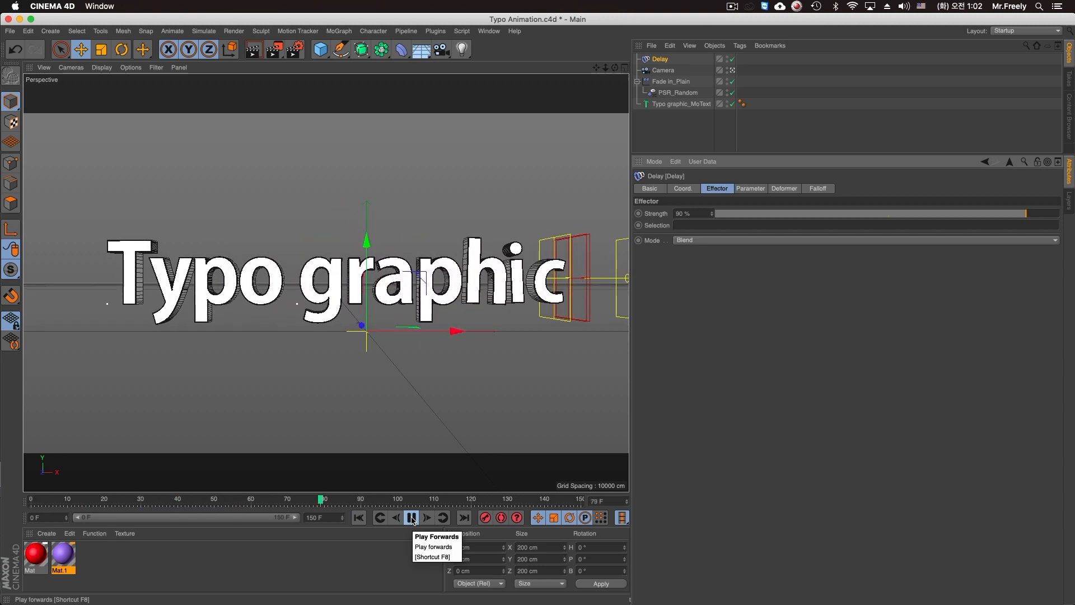
click(412, 517)
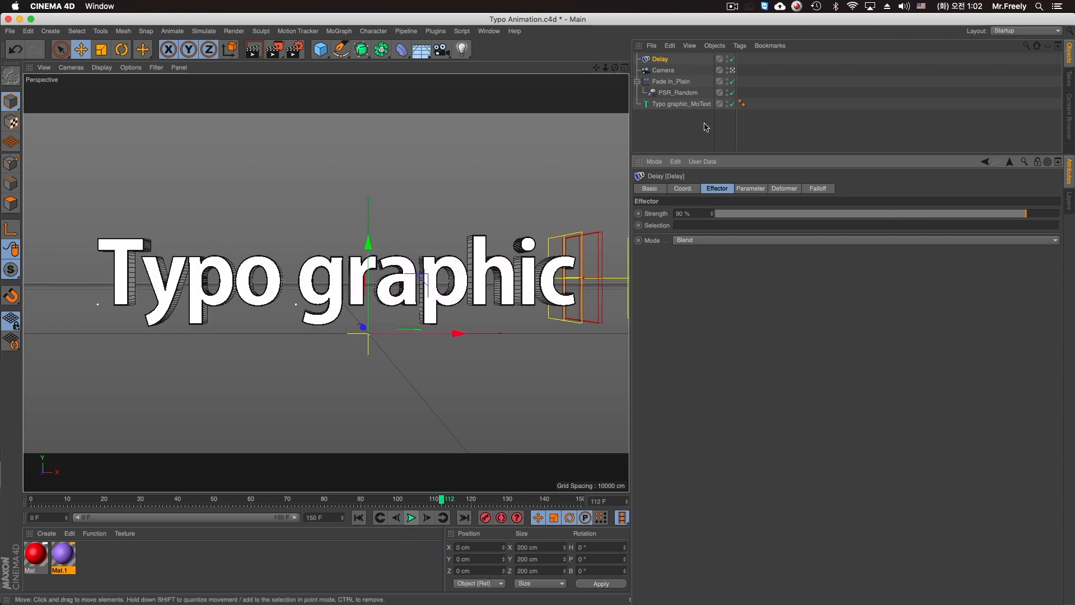
Disable the Delay effector and open the transform parameters of PSR_Random
click(731, 60)
click(678, 92)
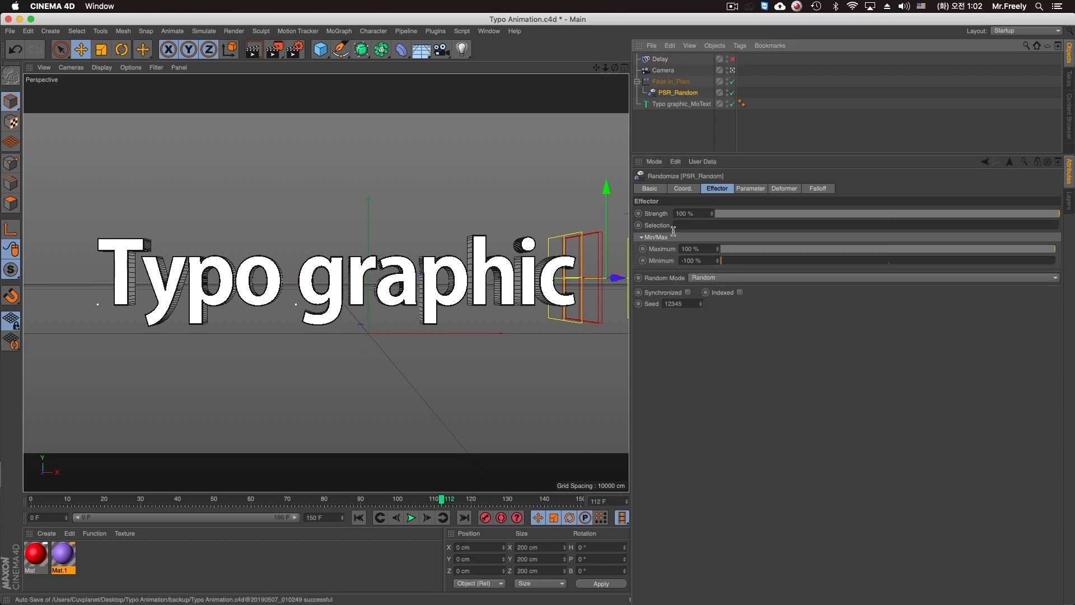
click(750, 188)
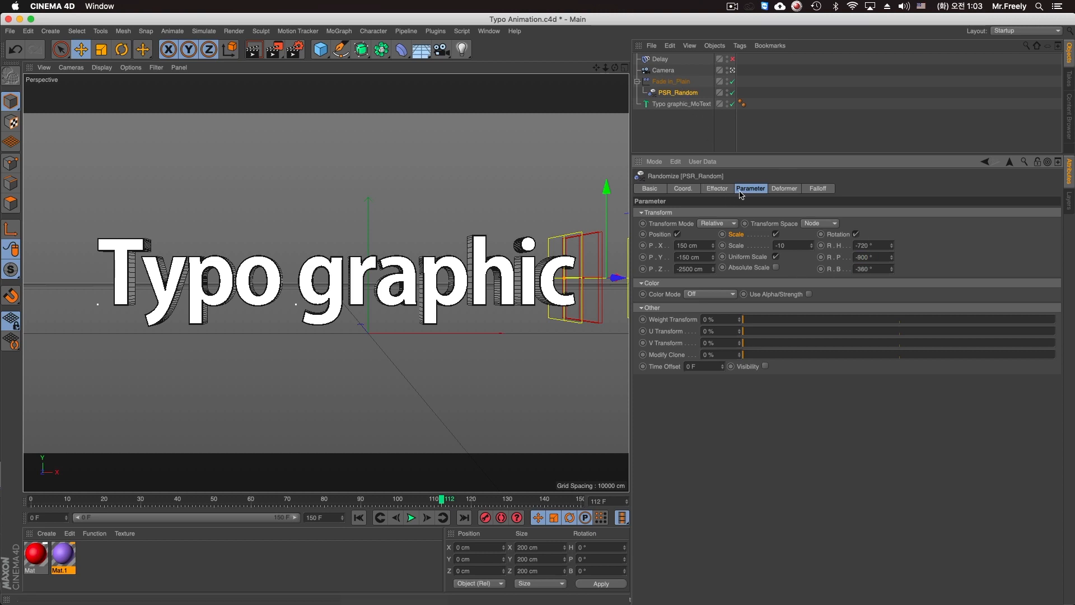
Enable the Delay effector again and play the letter reveal from the start
click(733, 59)
click(411, 517)
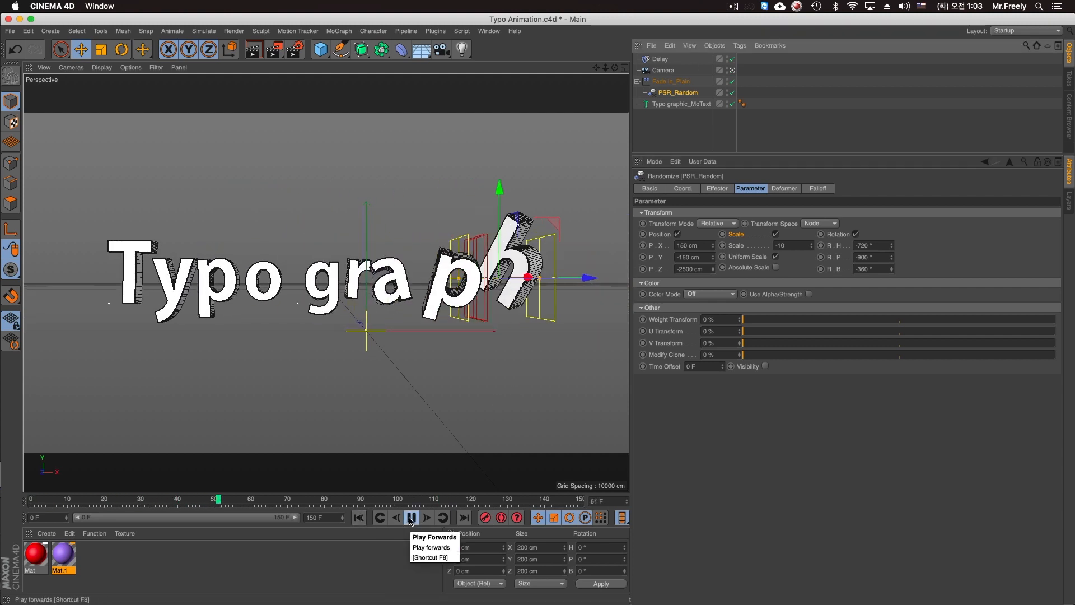
click(411, 517)
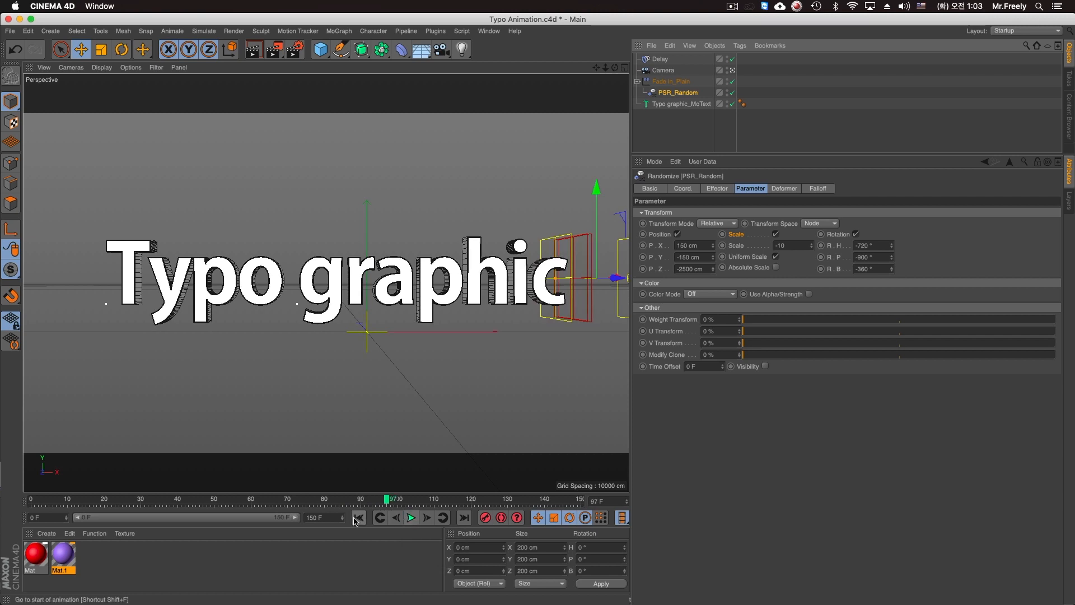
click(359, 517)
click(411, 517)
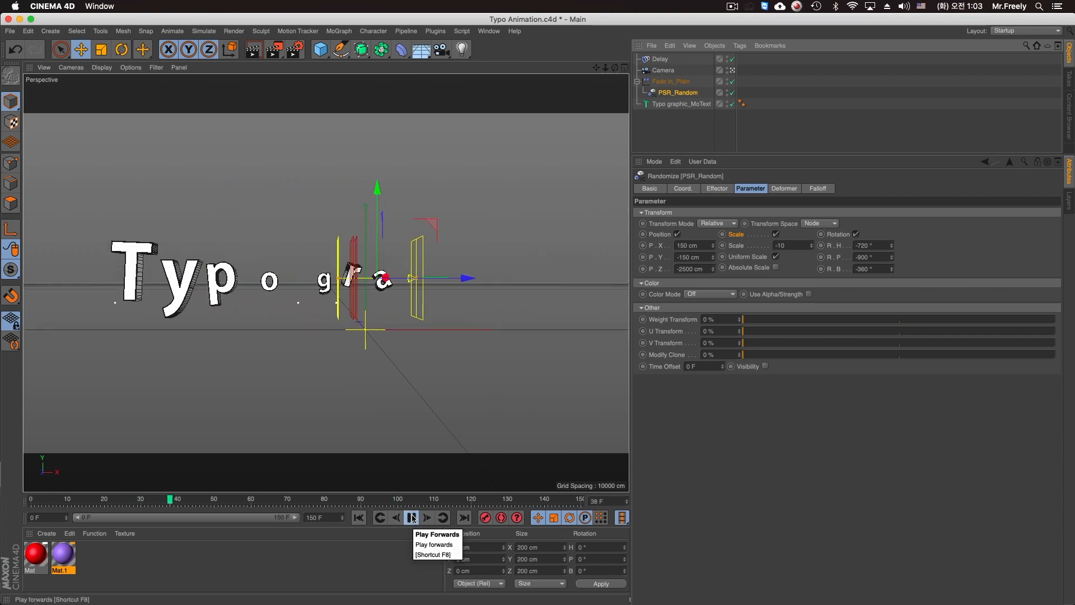
Try a P.Z position of 3500 cm on PSR_Random, play the animation, and set P.Z to 8000 cm
click(702, 268)
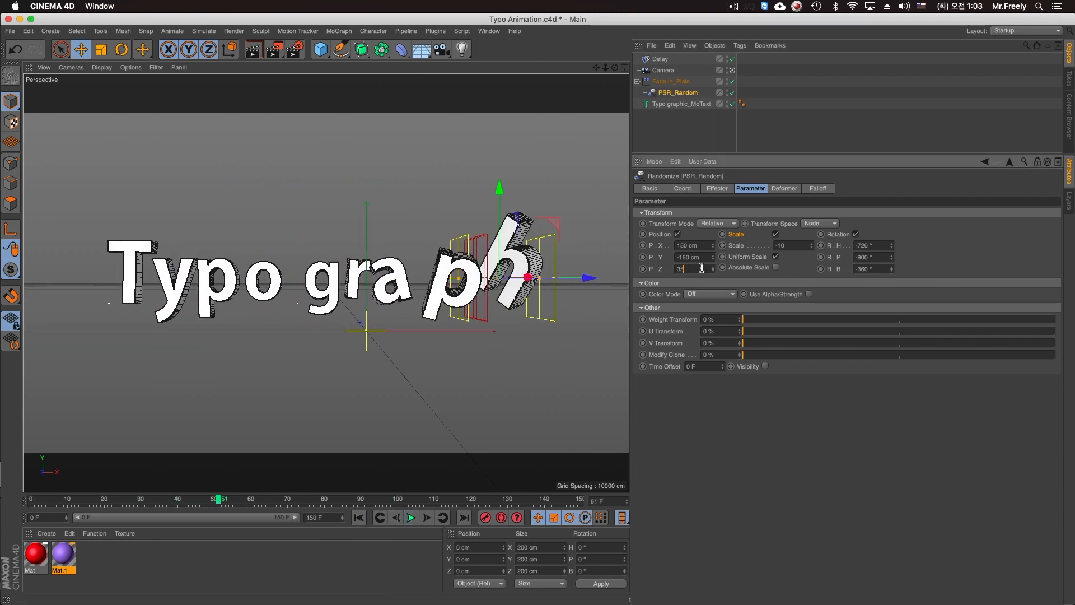
click(367, 518)
click(412, 518)
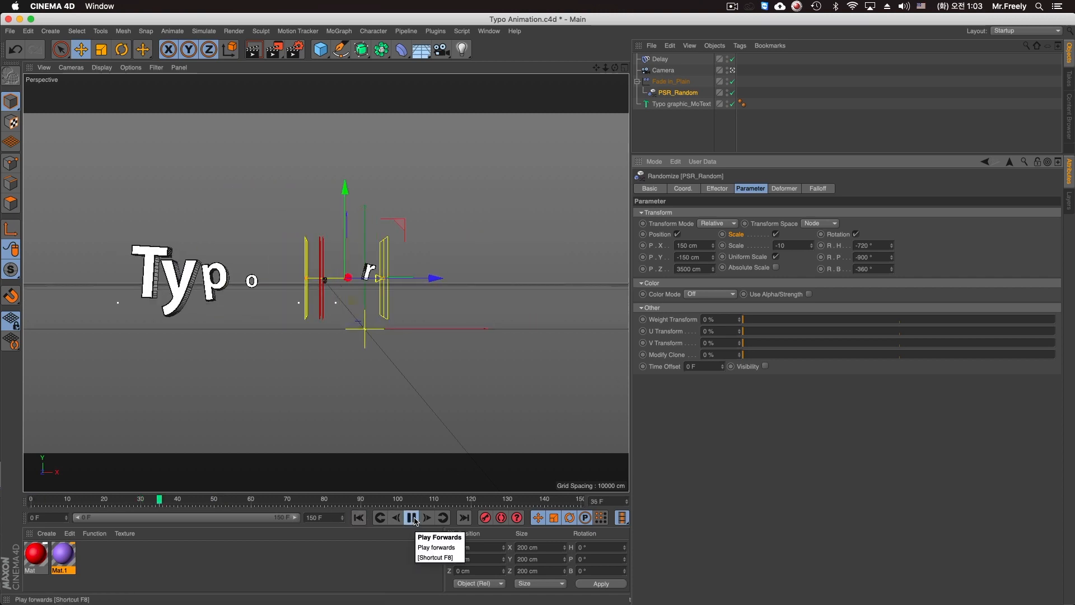
click(412, 518)
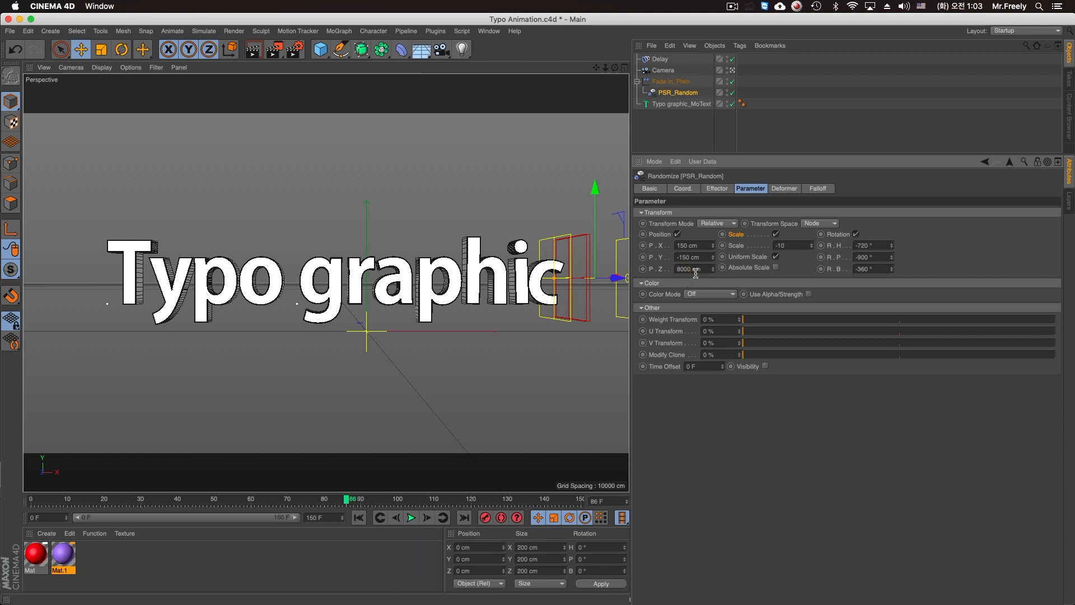
Replay the letter reveal several times from the start and stop at frame 27
click(358, 518)
click(413, 518)
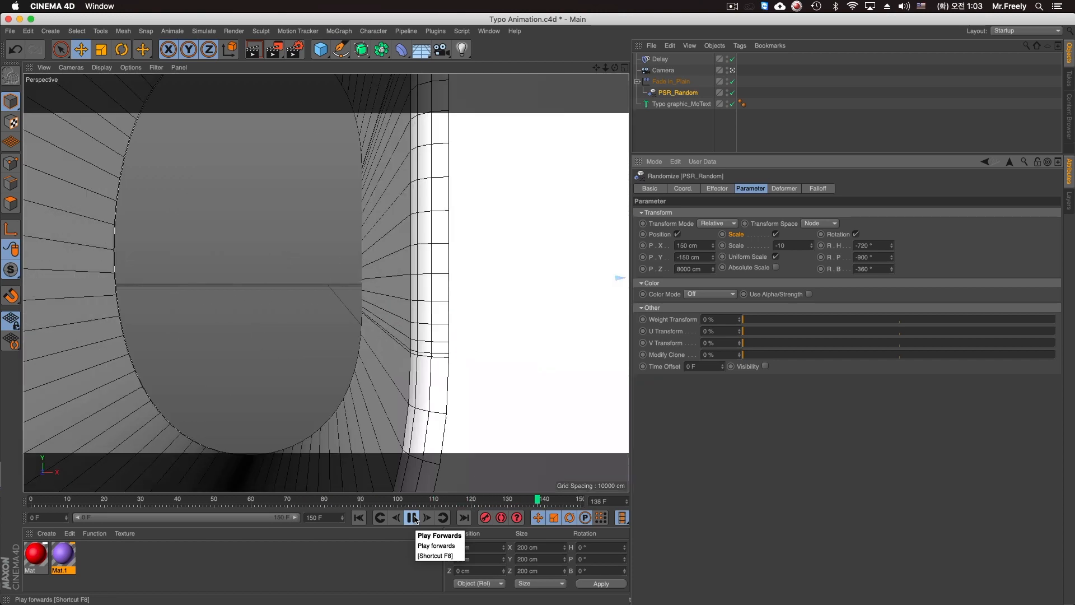
click(412, 518)
click(413, 518)
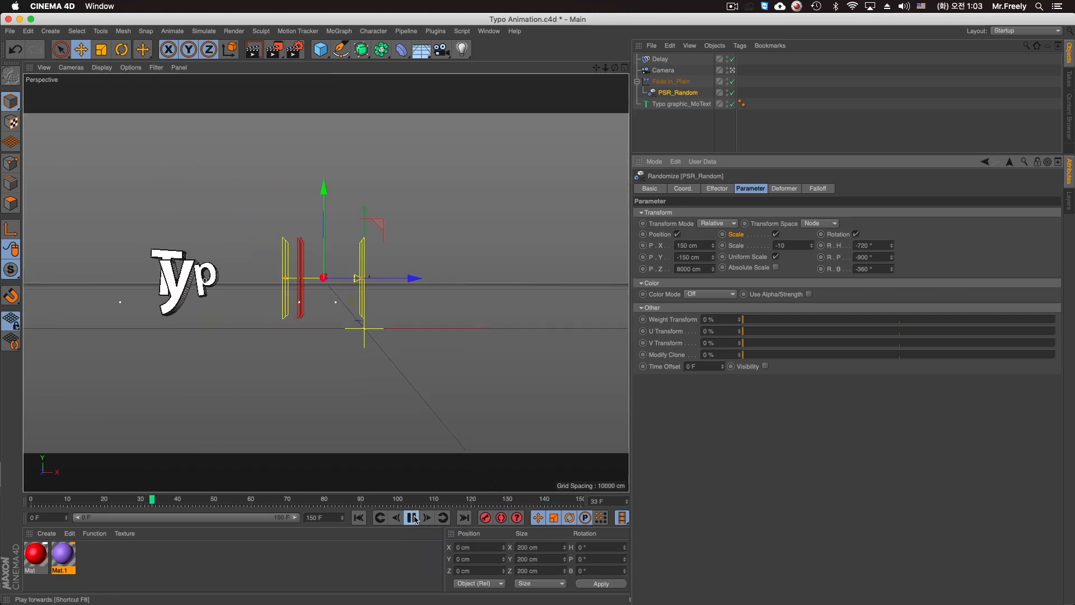
click(371, 518)
click(413, 518)
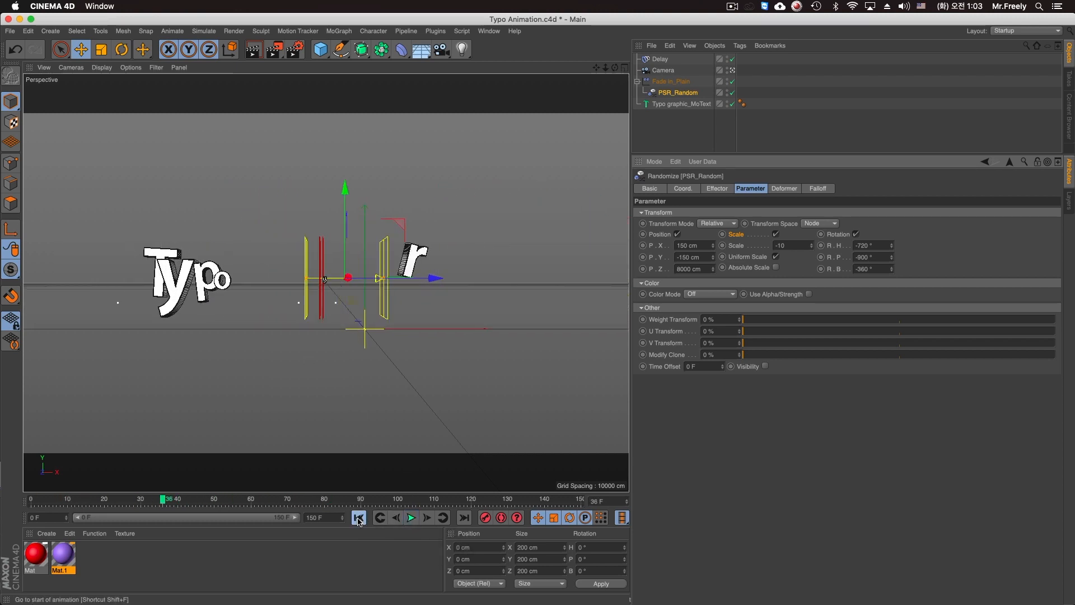
click(359, 518)
click(412, 518)
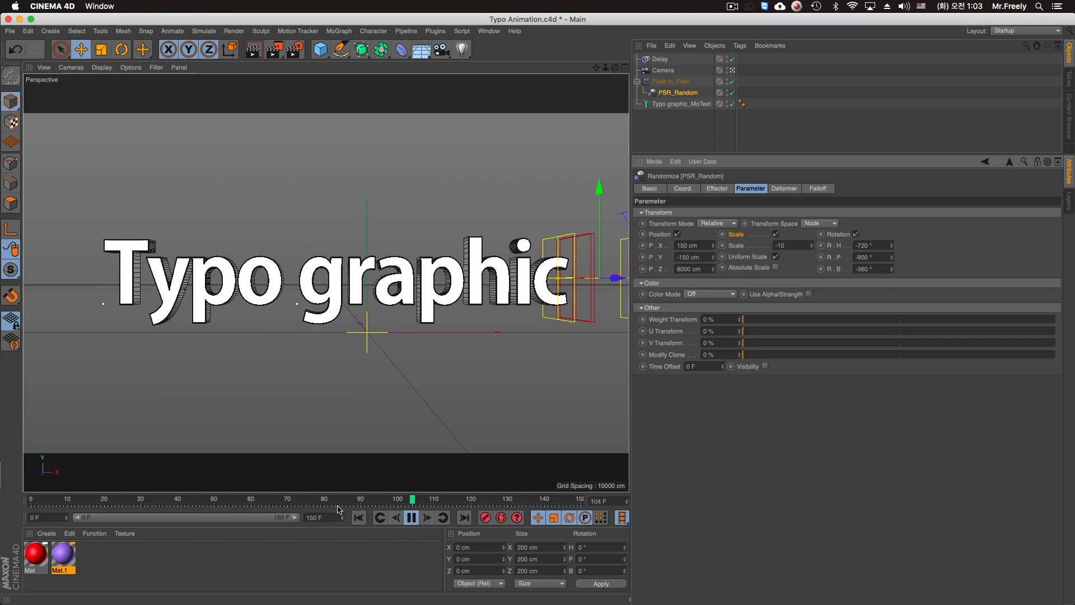
click(359, 518)
click(412, 518)
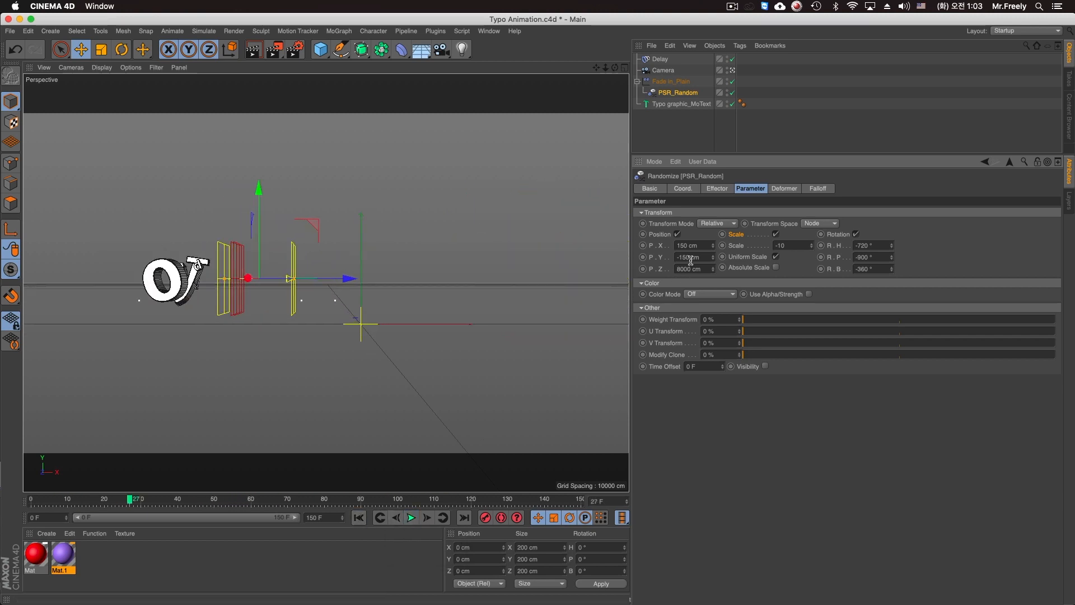
Key PSR_Random's effector strength at 39 % on frame 27 and play the animation from the start
click(717, 189)
click(830, 215)
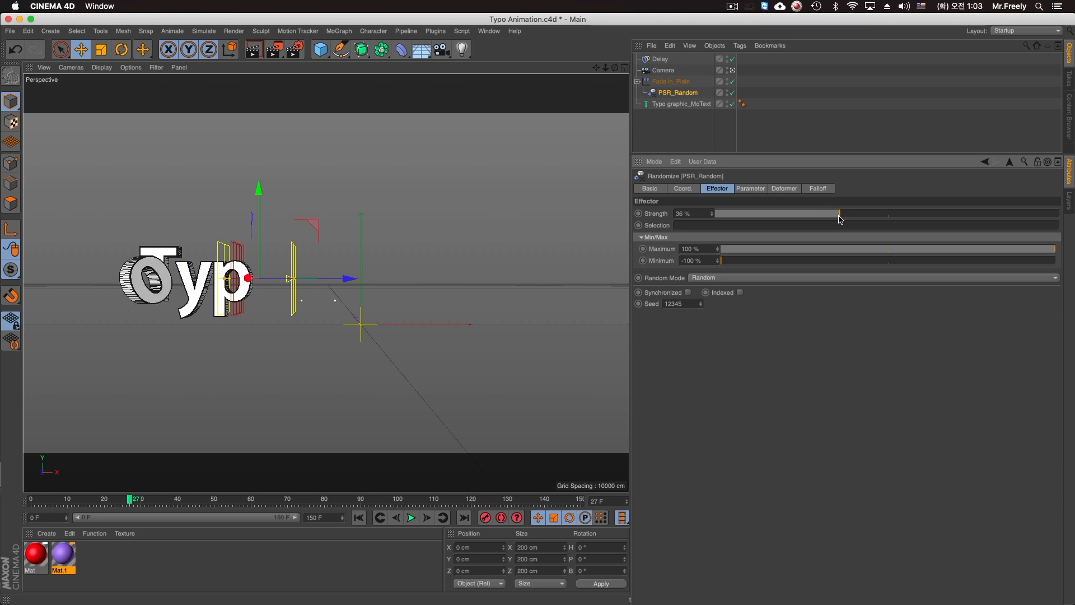
drag(840, 219, 852, 220)
drag(751, 219, 767, 220)
ctrl+click(639, 214)
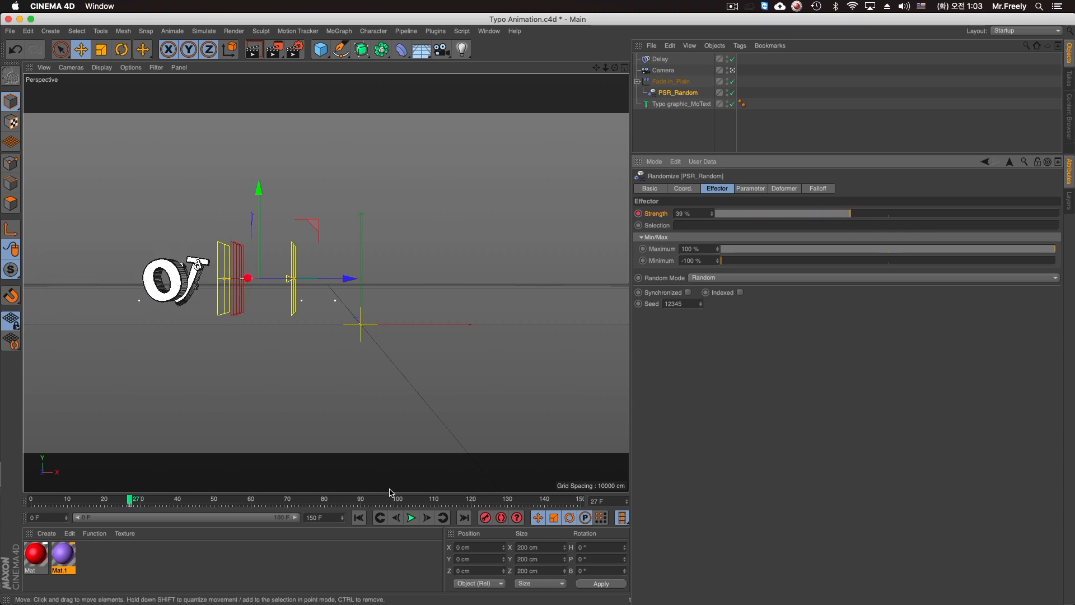
click(357, 518)
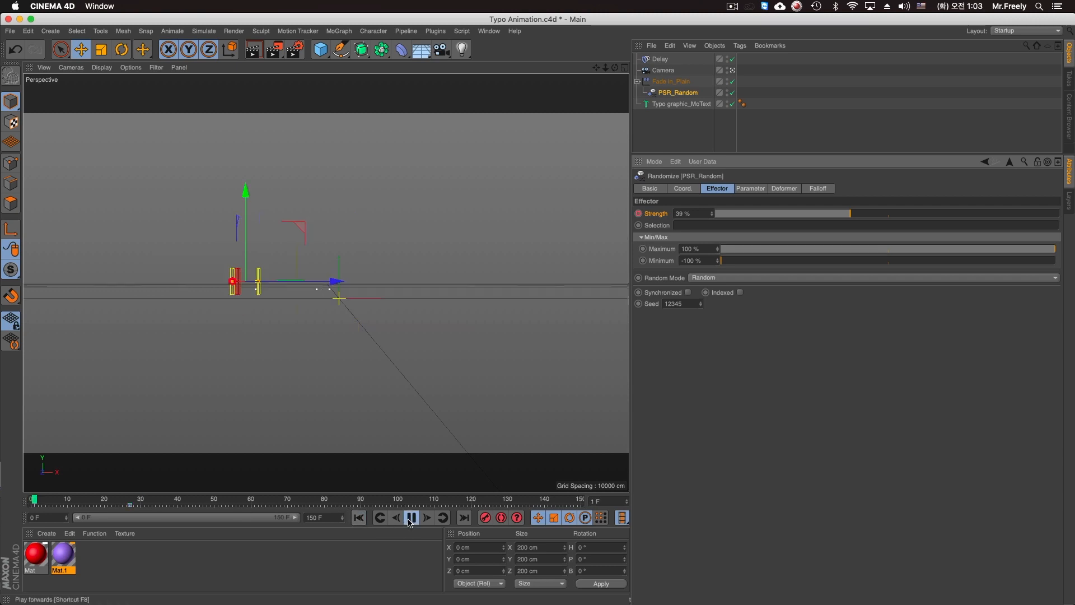
click(411, 518)
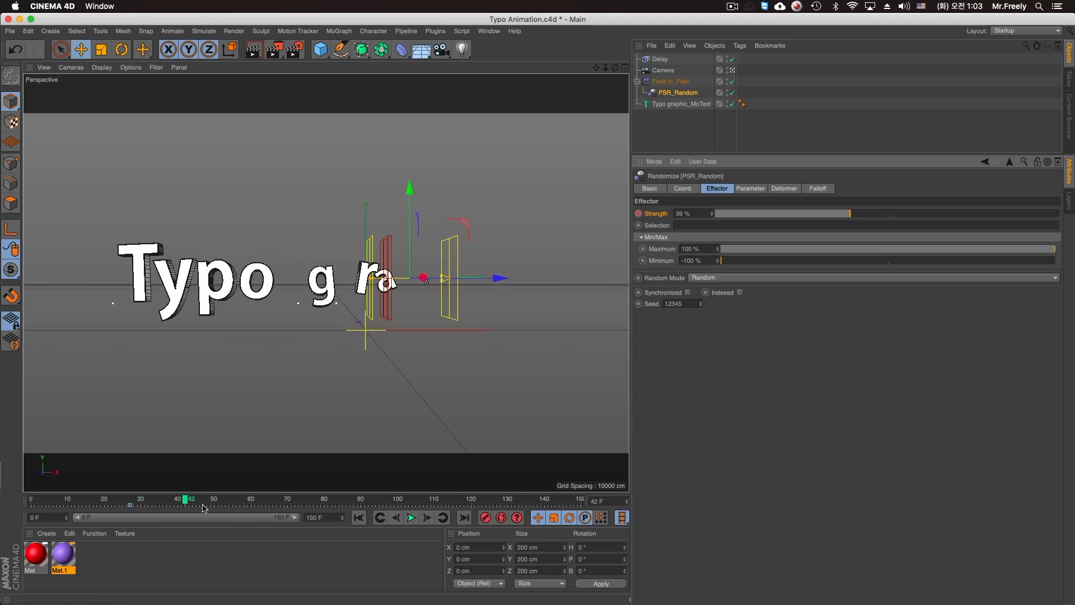
Rekey PSR_Random's strength at 70 % on frame 27 and key it at 100 % on frame 50
click(130, 506)
drag(855, 215, 958, 215)
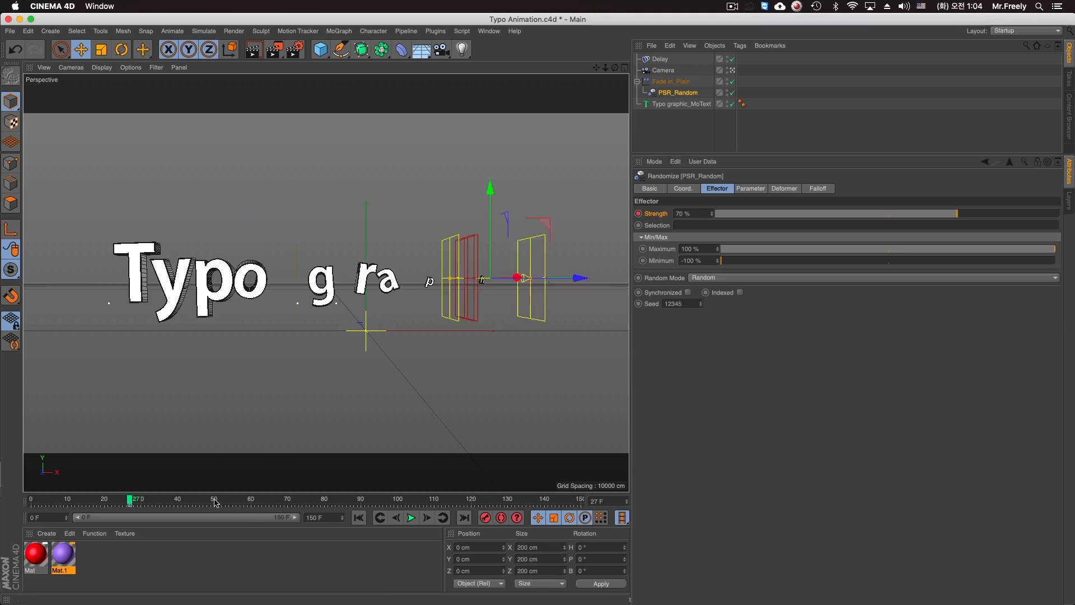
drag(801, 213, 1058, 213)
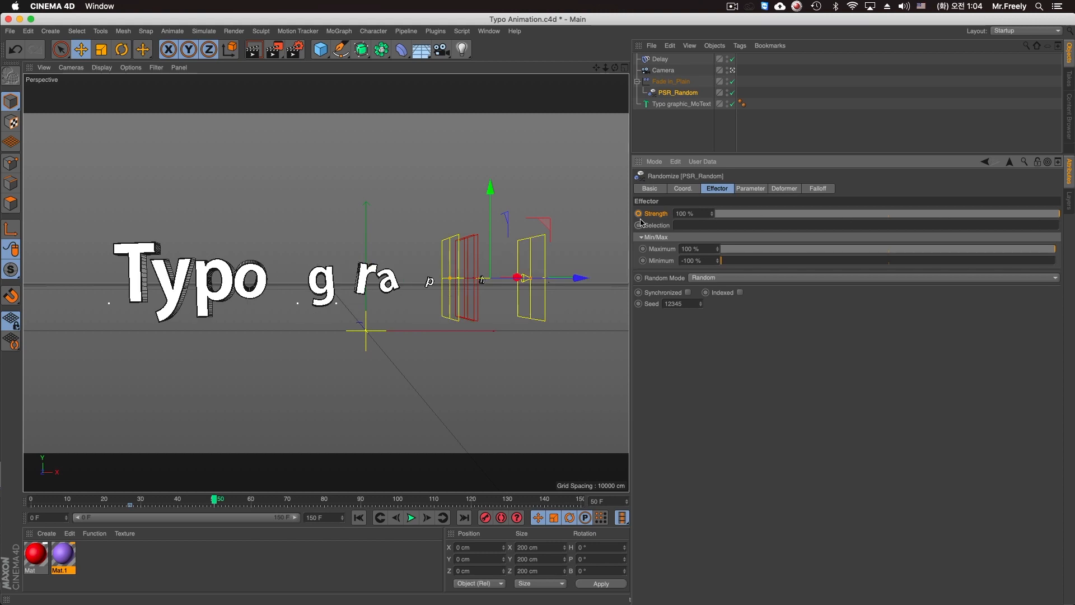
Play the keyed strength animation repeatedly from the start and stop at frame 31
click(358, 517)
click(410, 518)
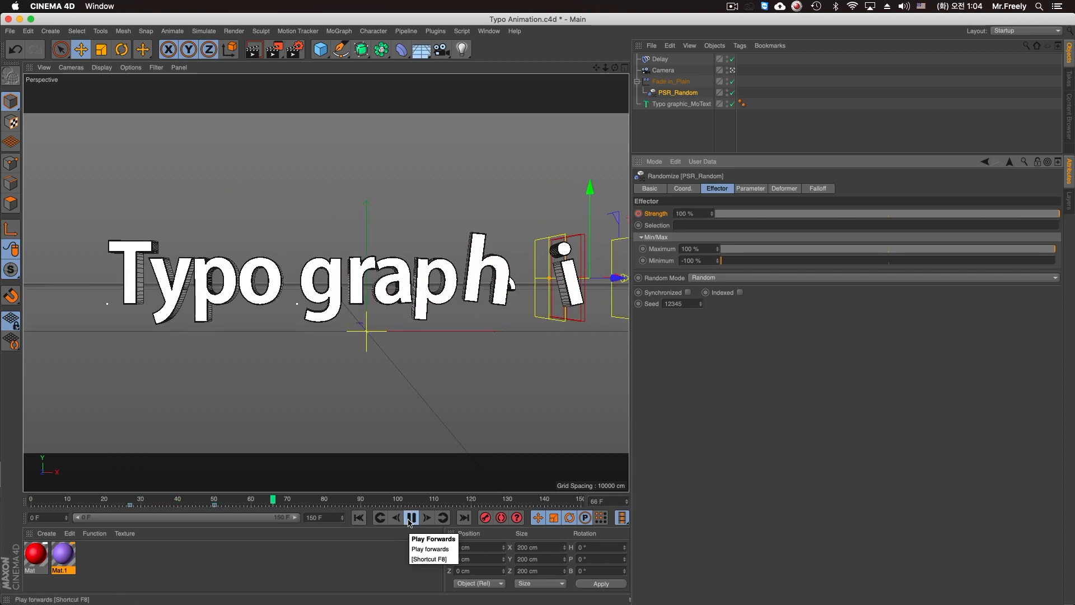
click(359, 518)
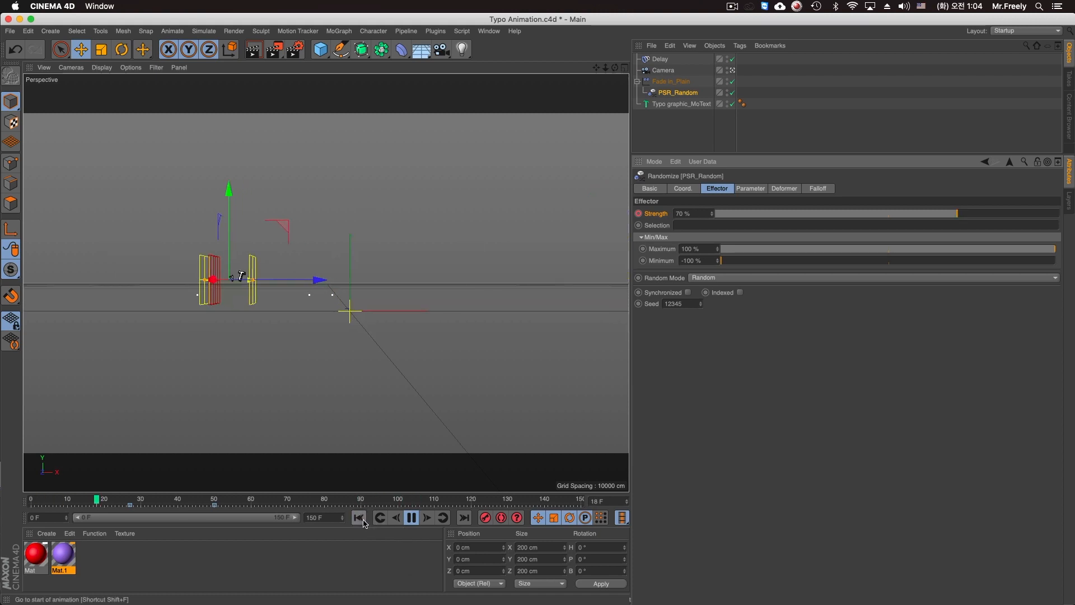
click(359, 518)
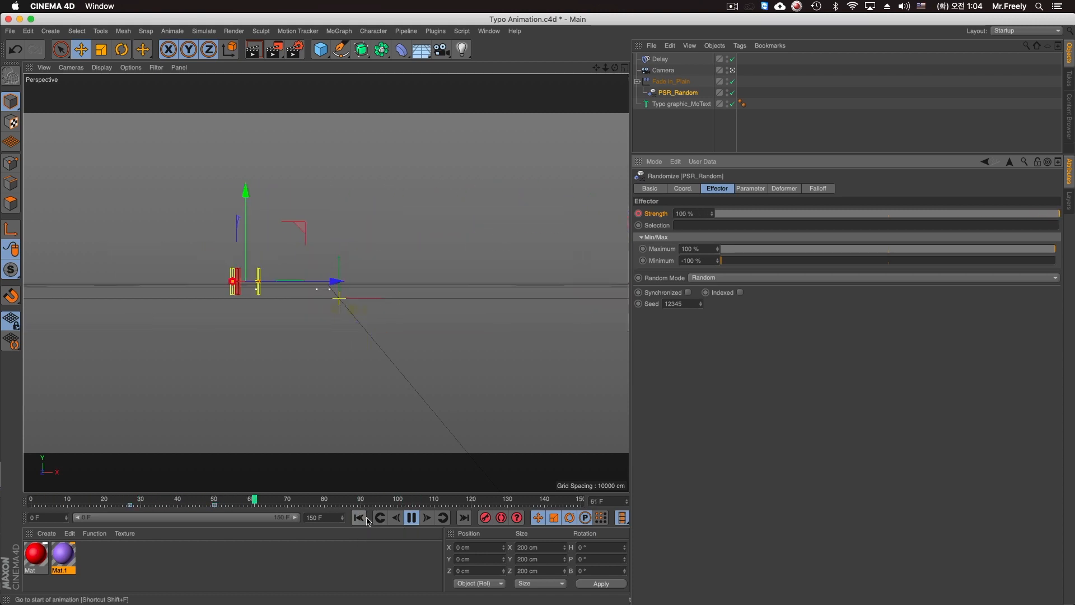
click(412, 518)
click(412, 518)
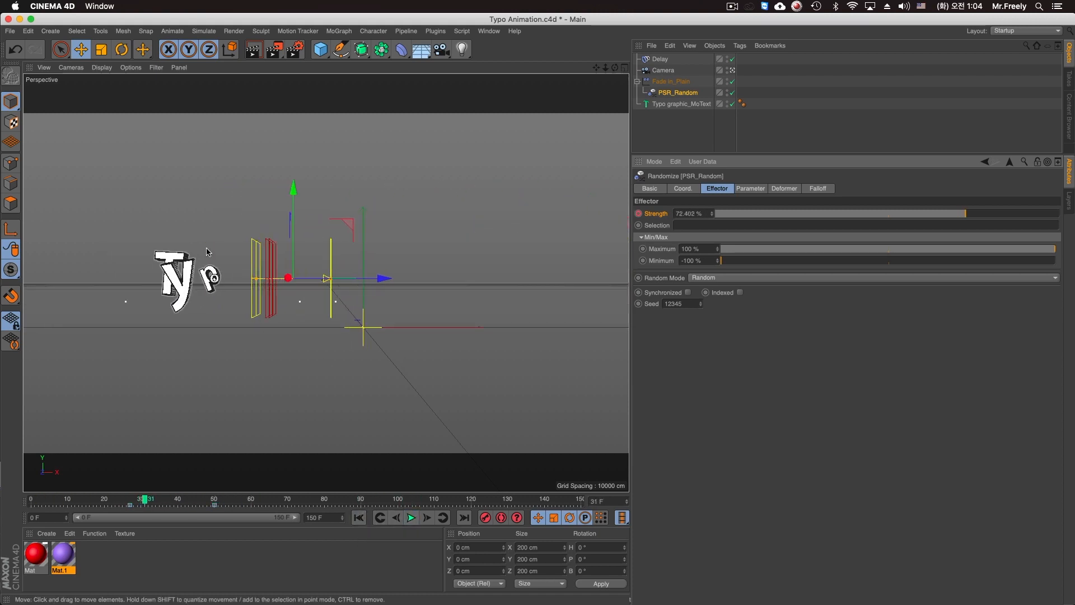
Set PSR_Random's Z position to 6000 cm and replay the animation from the start
click(750, 188)
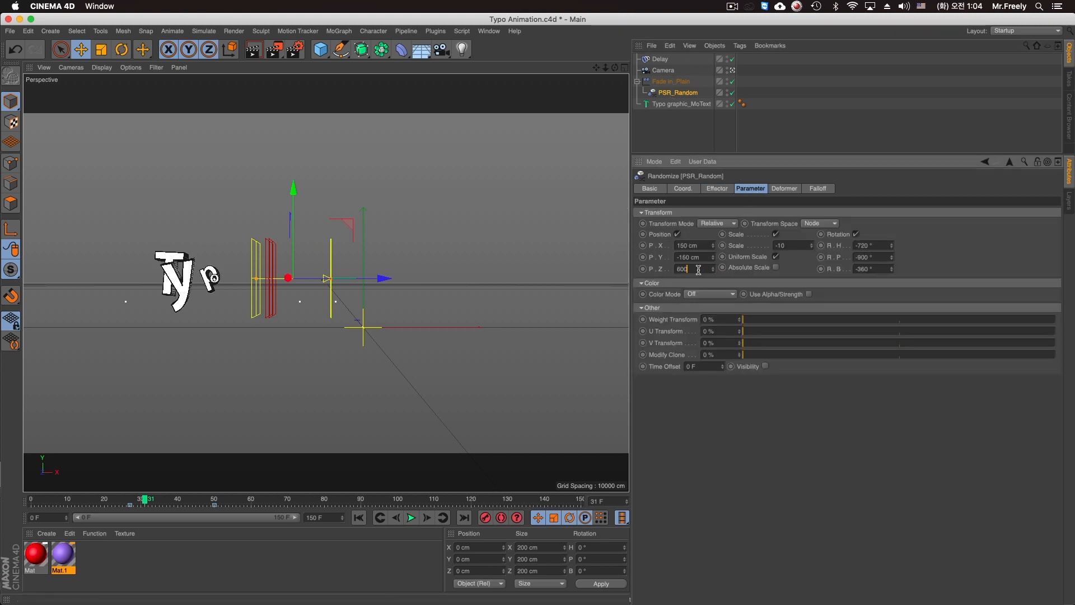
click(359, 518)
click(410, 518)
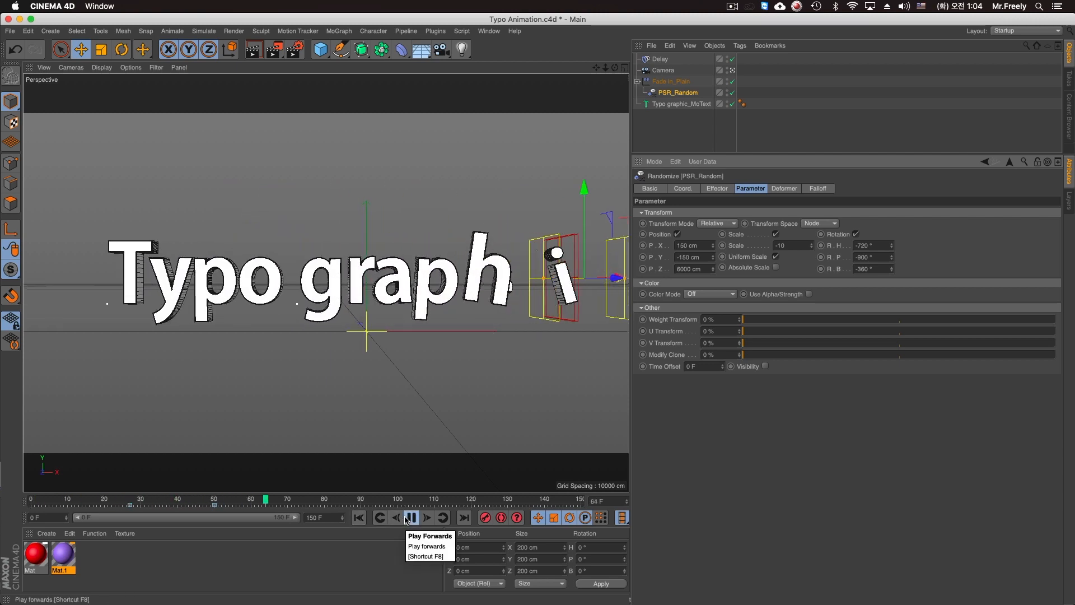
click(359, 518)
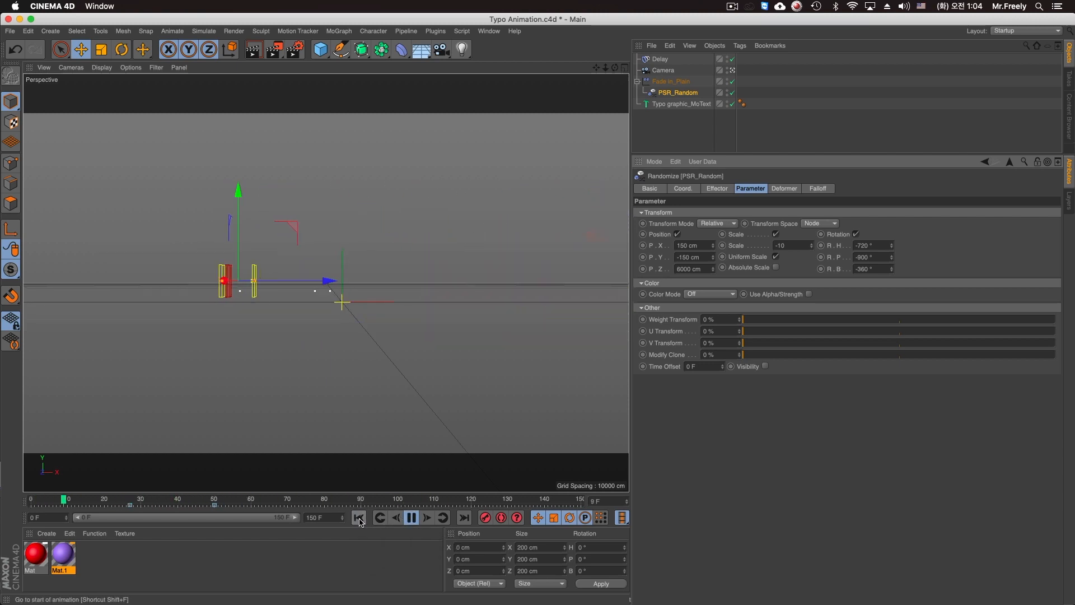
click(359, 518)
click(412, 518)
click(411, 518)
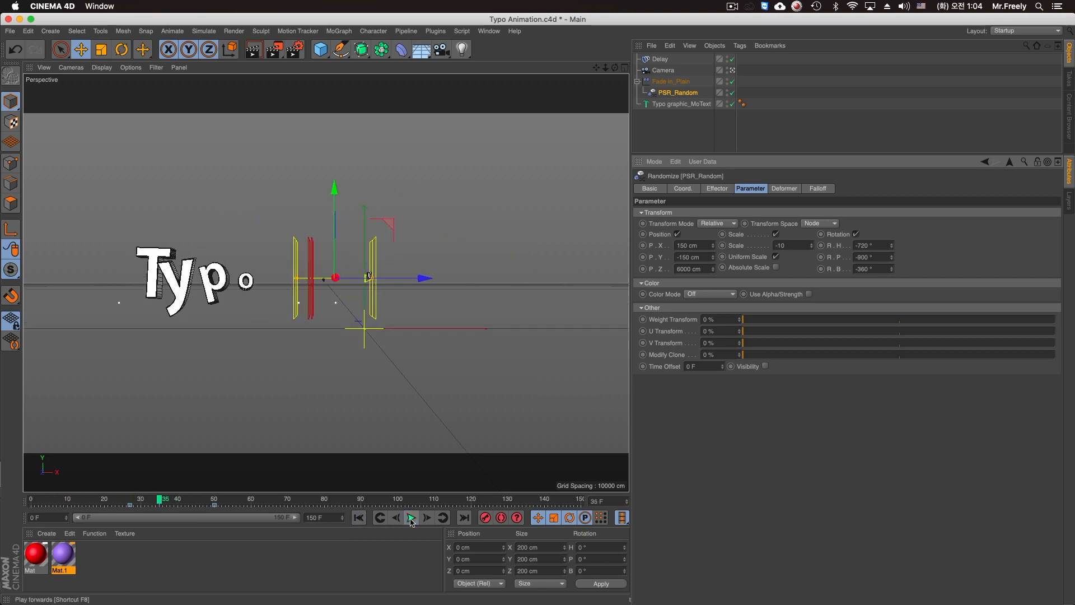
Set PSR_Random's scale to -7 and replay the letter reveal several times
click(412, 518)
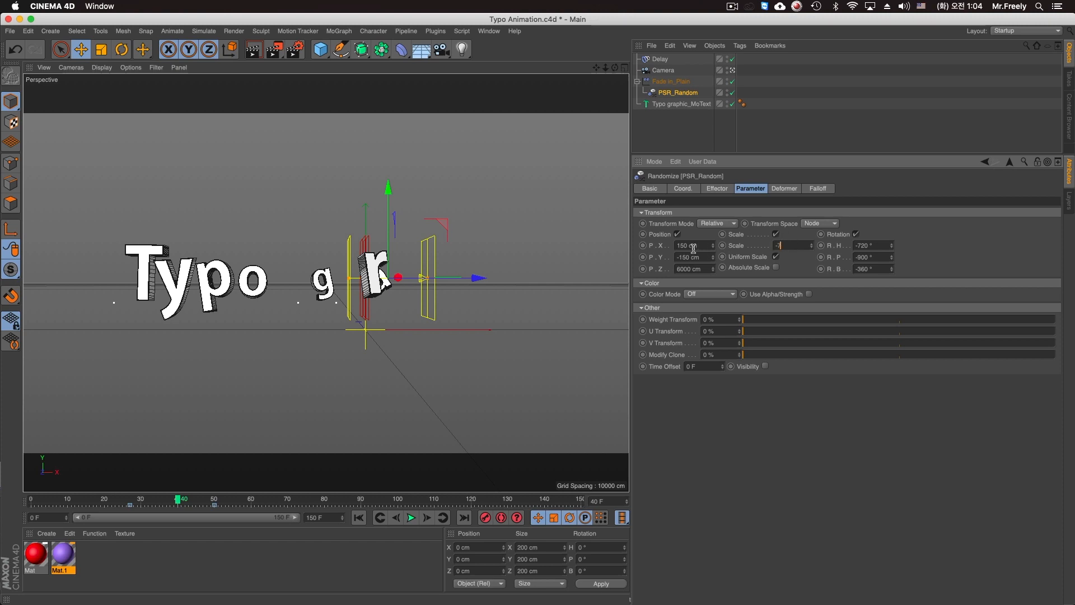
click(358, 518)
click(411, 518)
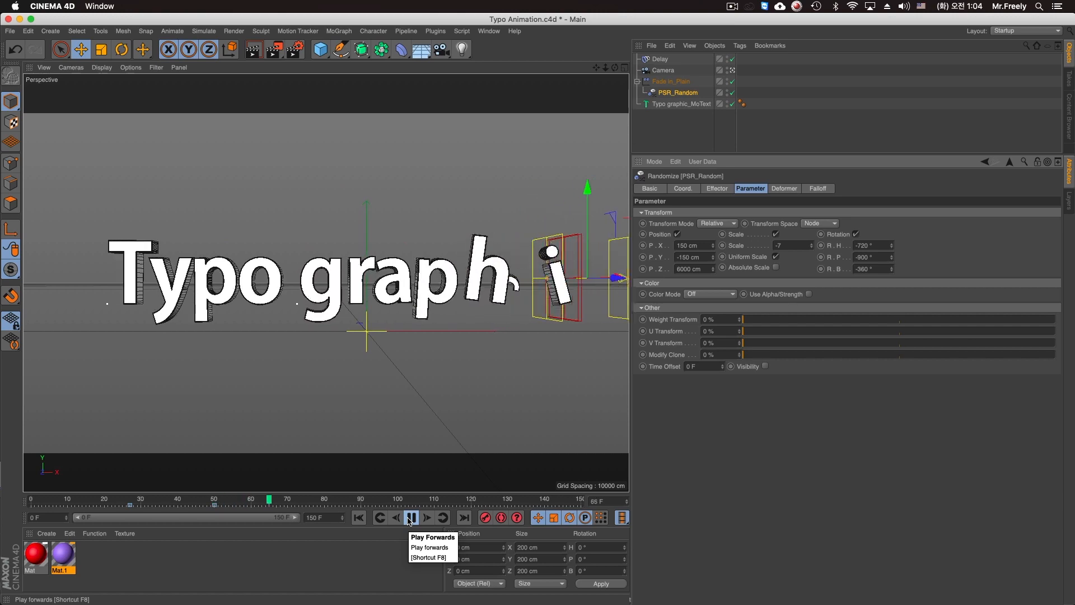
click(359, 518)
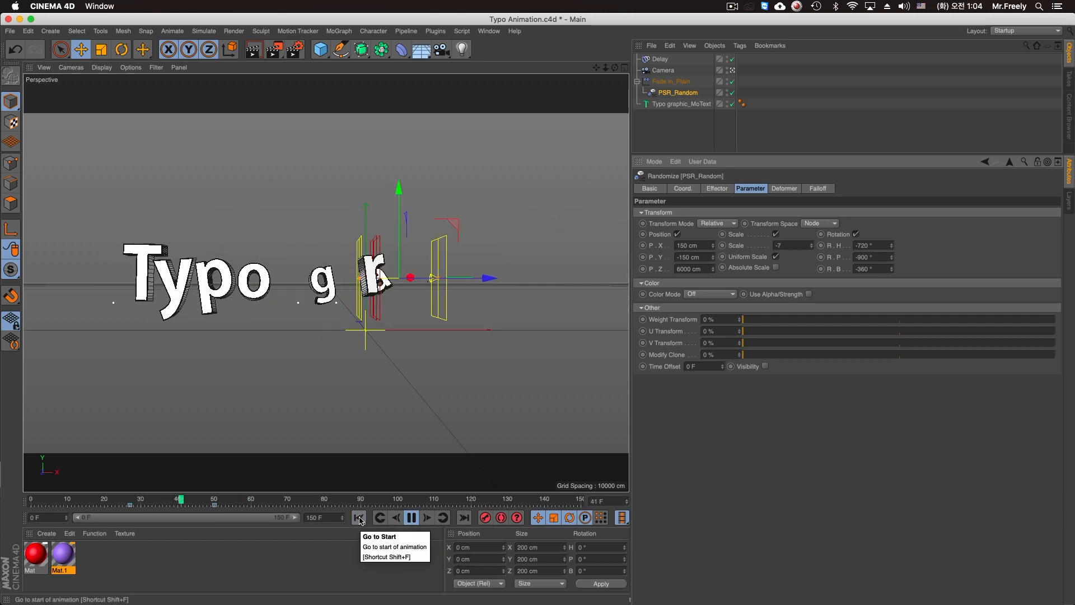
click(359, 519)
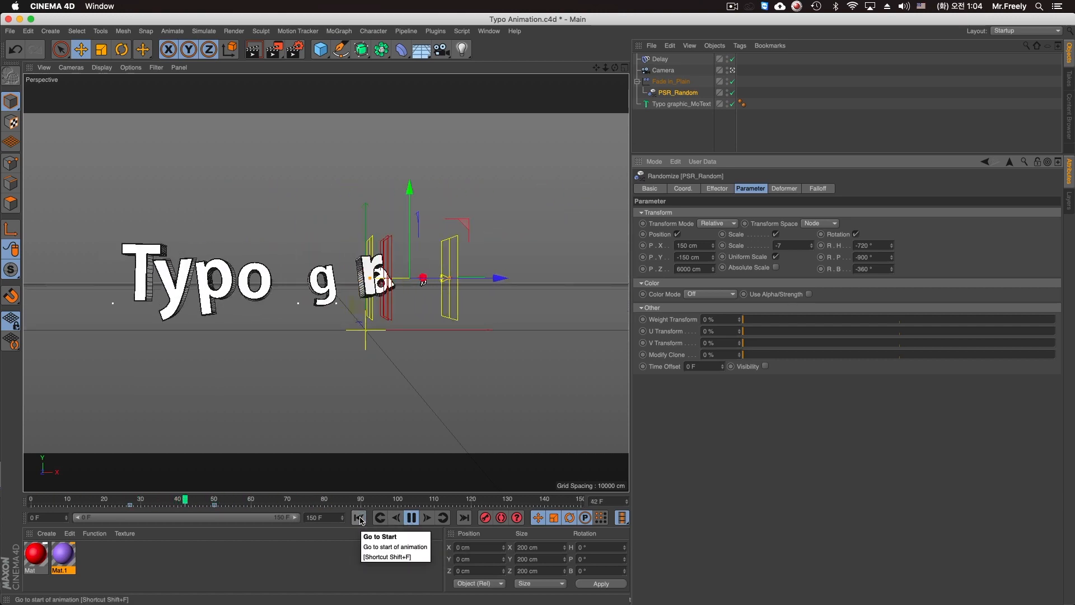
click(359, 519)
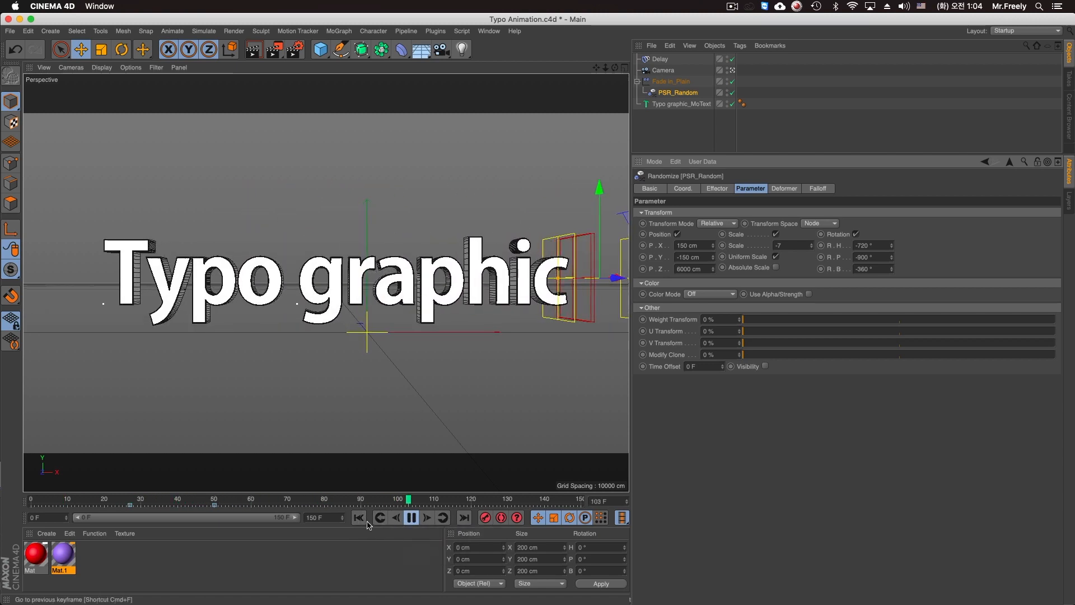
click(380, 519)
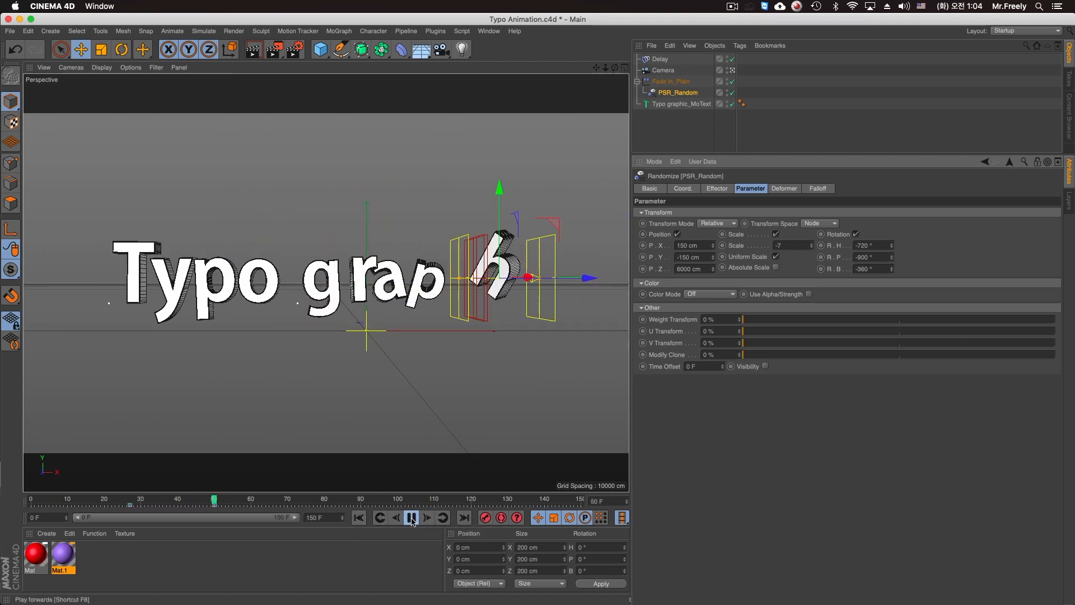
Disable the Delay effector and add a Step effector to Typo graphic_MoText
click(664, 71)
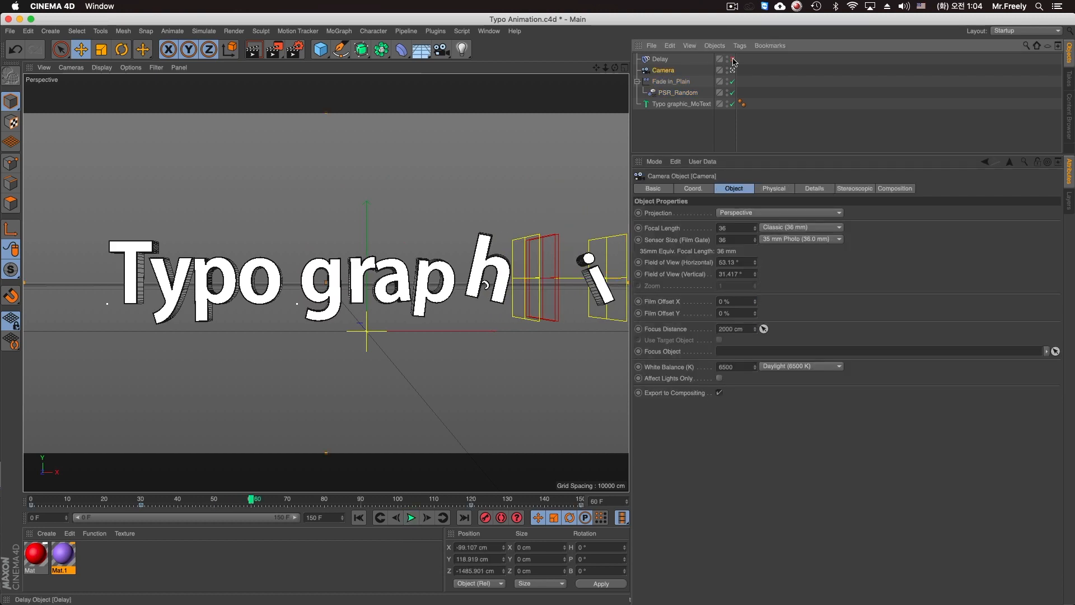
click(732, 59)
click(671, 81)
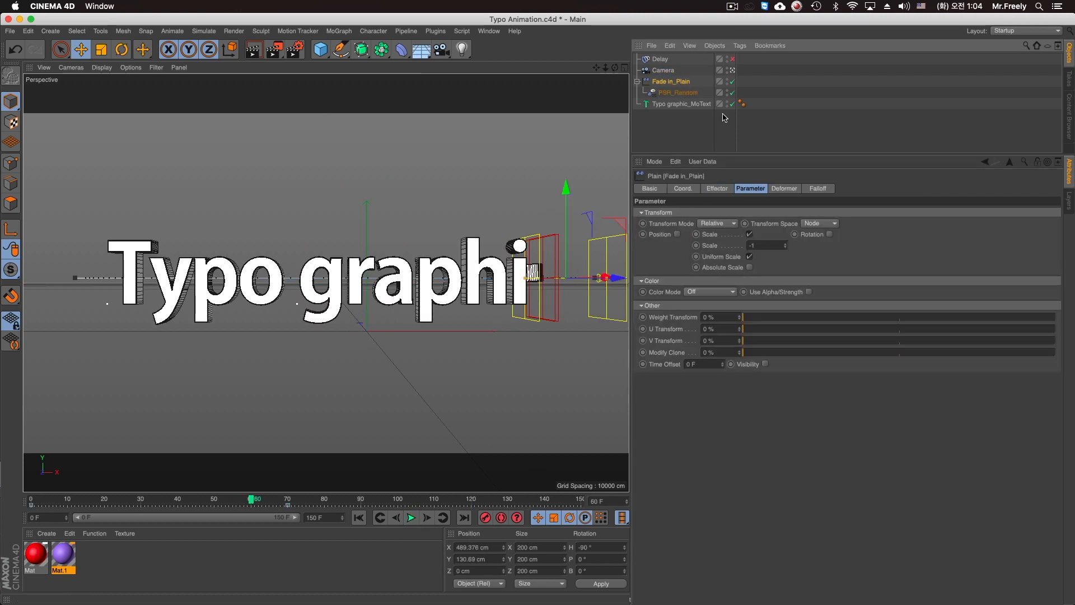
click(680, 103)
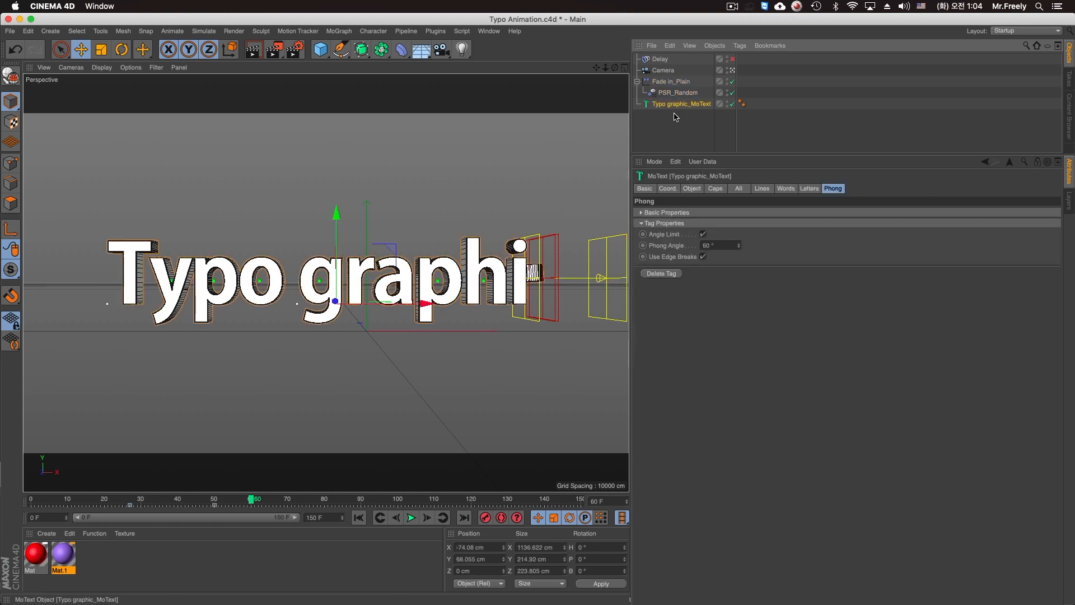
click(339, 31)
mouse_move(410, 52)
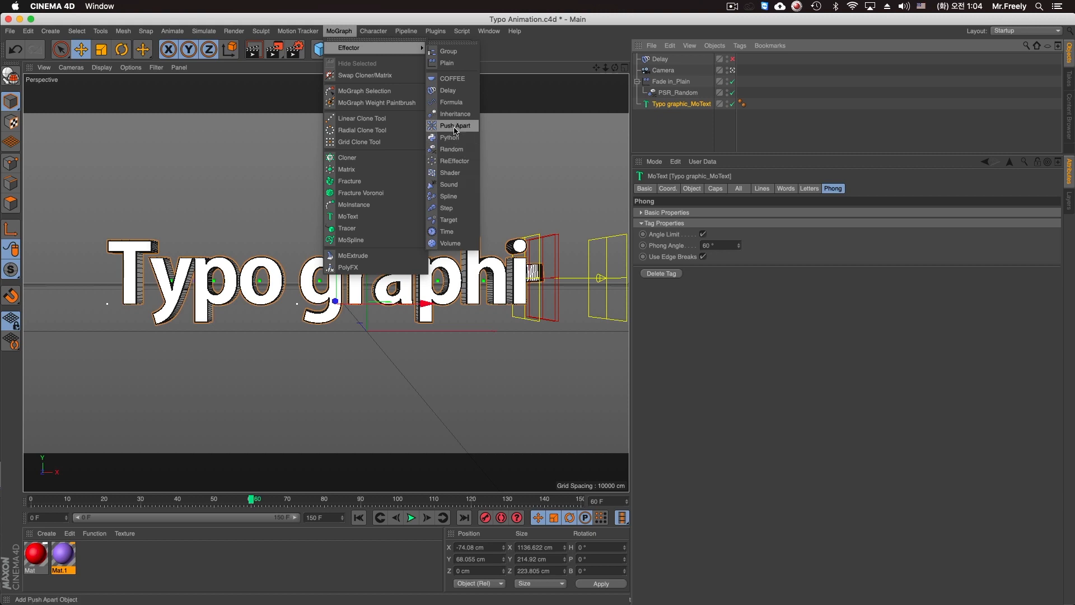
click(448, 208)
Rename the Step effector as PSR_Step and order the objects as Camera, Delay, PSR_Step above Fade in_Plain
double_click(661, 59)
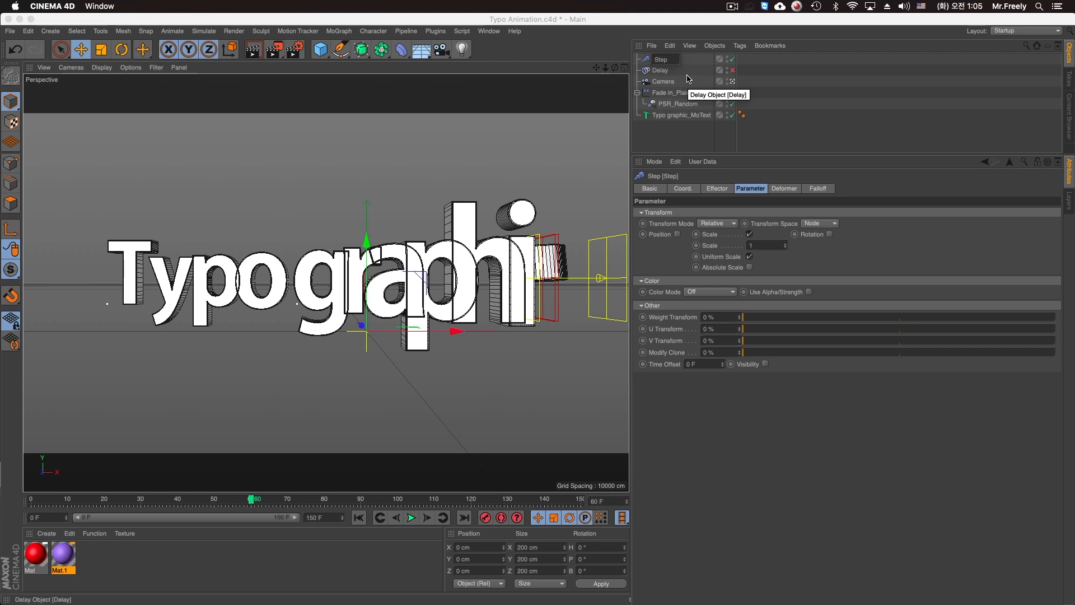
text(F)
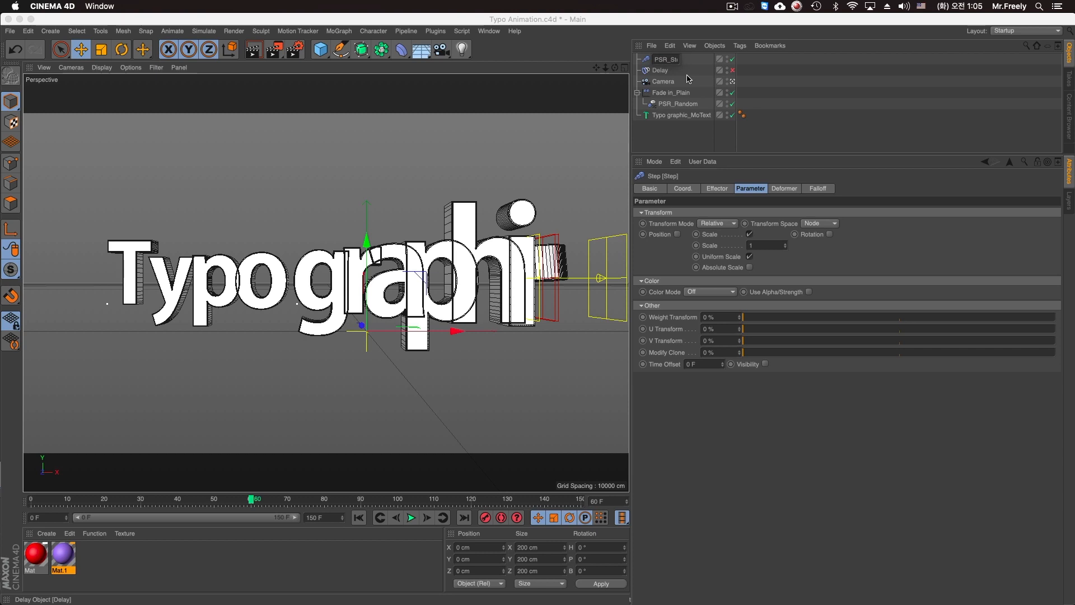
key(Return)
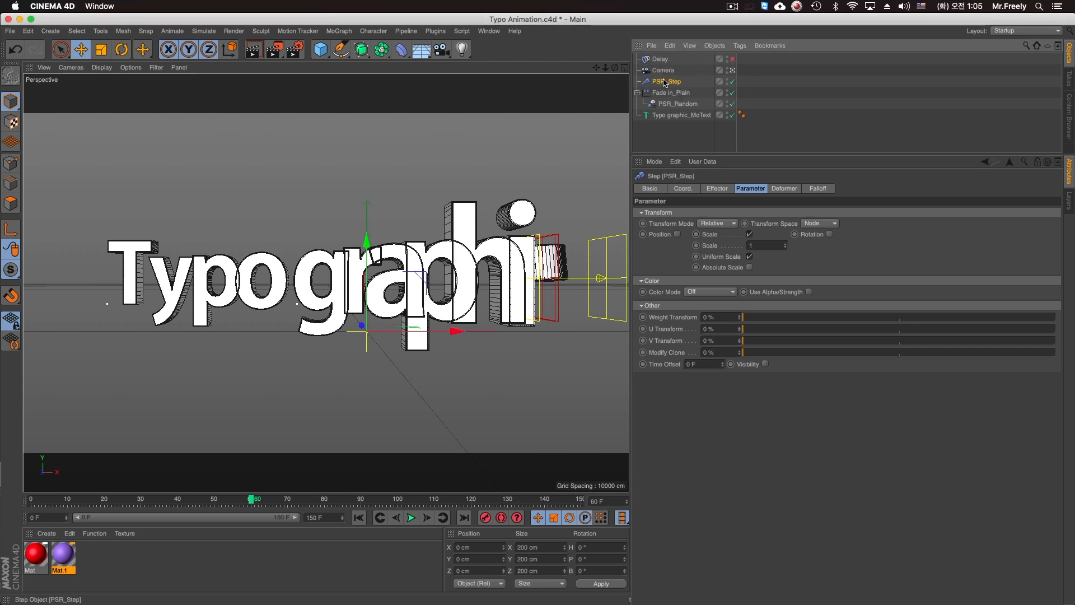
drag(667, 75, 661, 78)
click(667, 83)
double_click(661, 72)
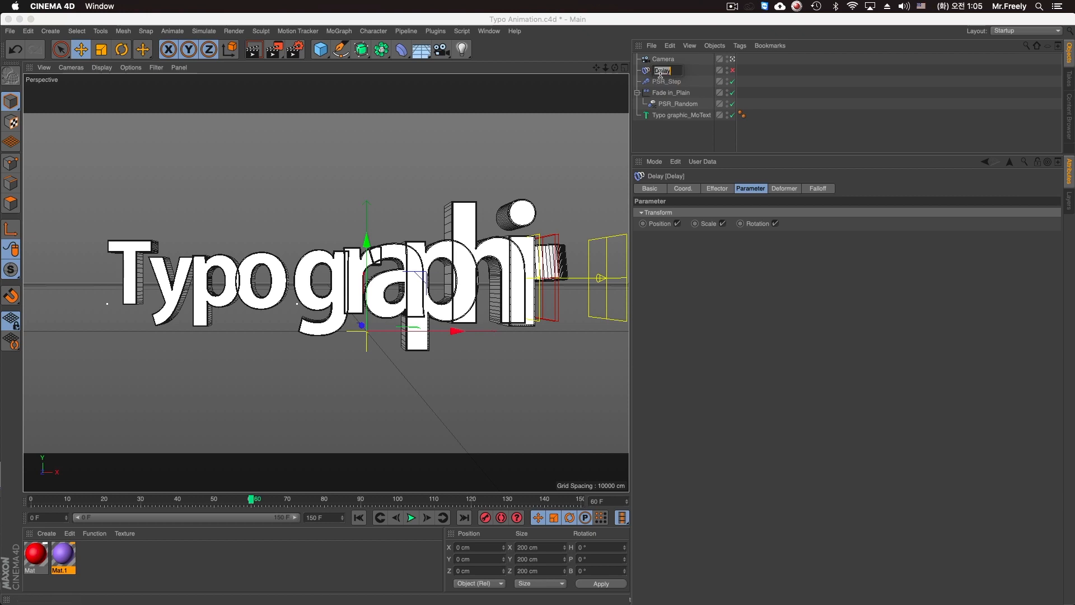
click(667, 82)
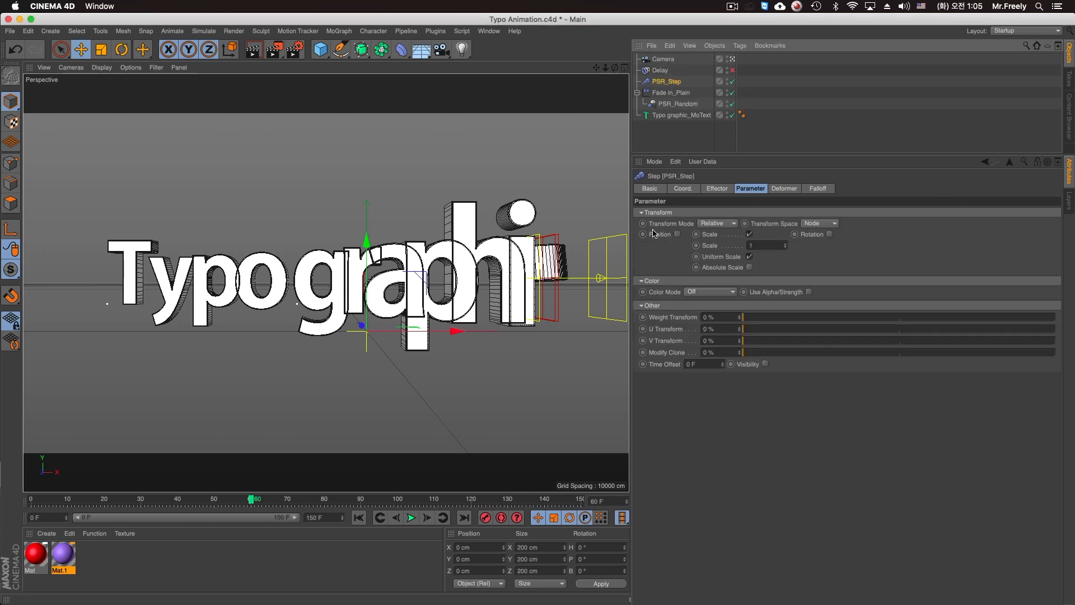
Enable position on PSR_Step and set its Z position to -1000 cm
click(678, 234)
mouse_move(712, 259)
mouse_down()
mouse_move(713, 248)
mouse_move(714, 336)
mouse_move(715, 256)
mouse_up()
key(cmd+z)
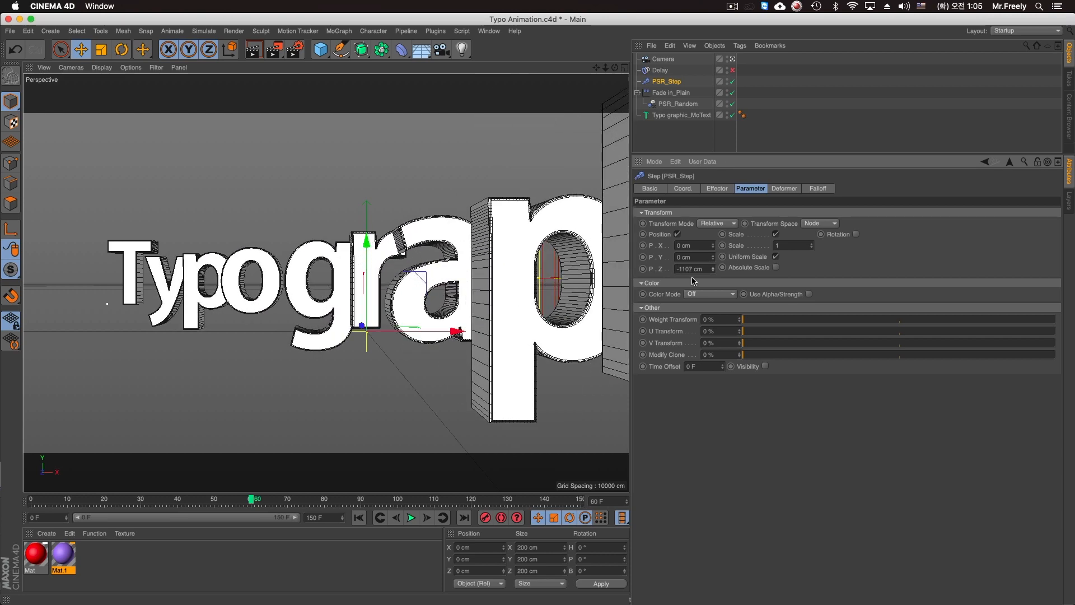
key(Return)
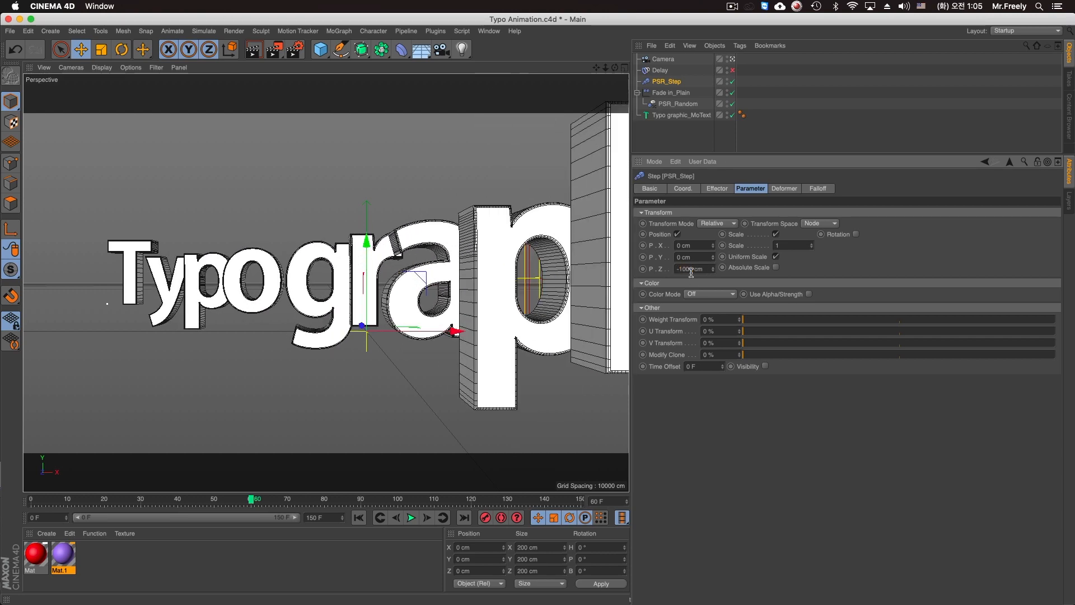
Set PSR_Step's scale to 2, then enable rotation with a heading of 360°
mouse_move(812, 246)
mouse_down()
mouse_move(811, 280)
mouse_move(815, 251)
mouse_up()
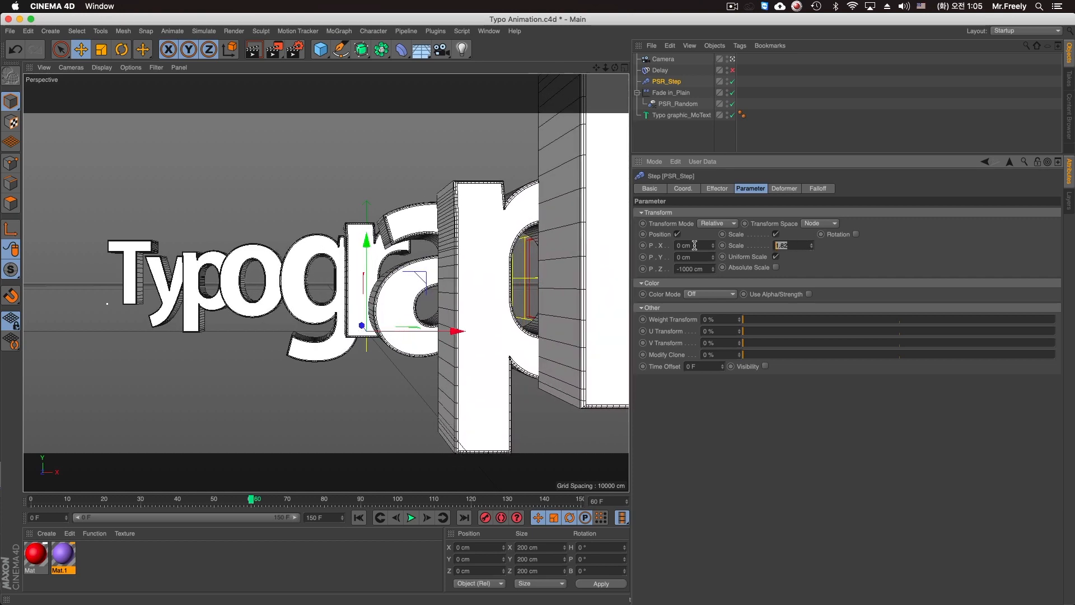
click(856, 235)
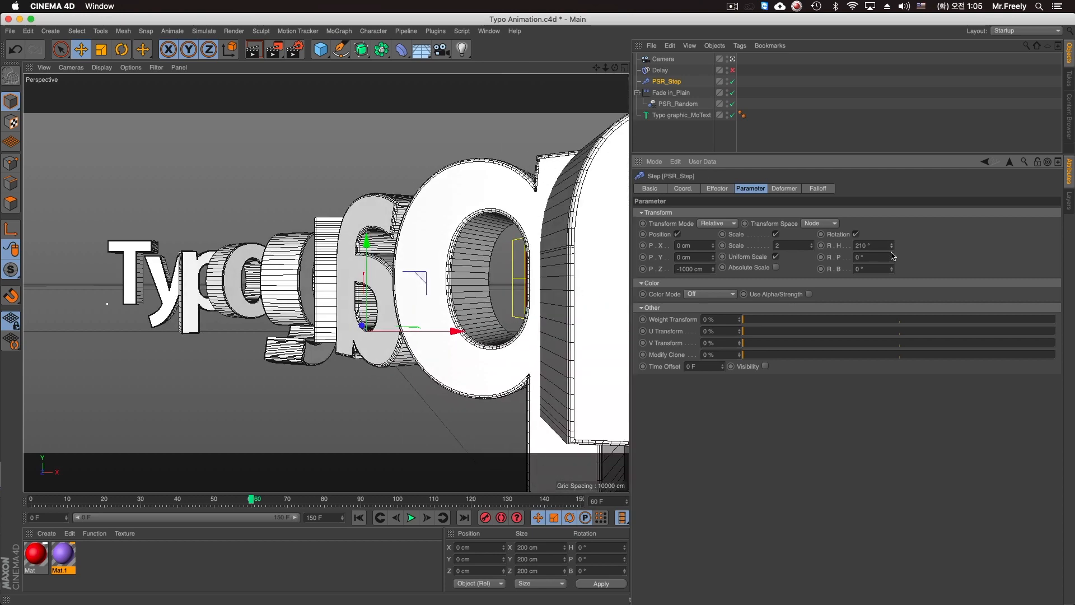
text(360)
key(Return)
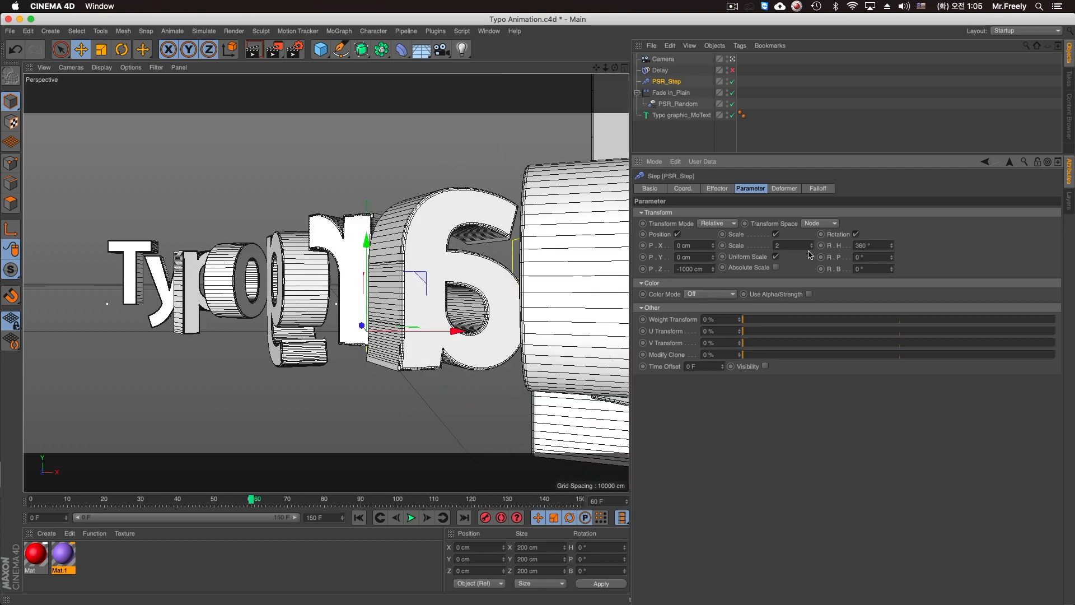
Re-enable the Delay effector and play the animation from the start, stopping at frame 89
click(731, 70)
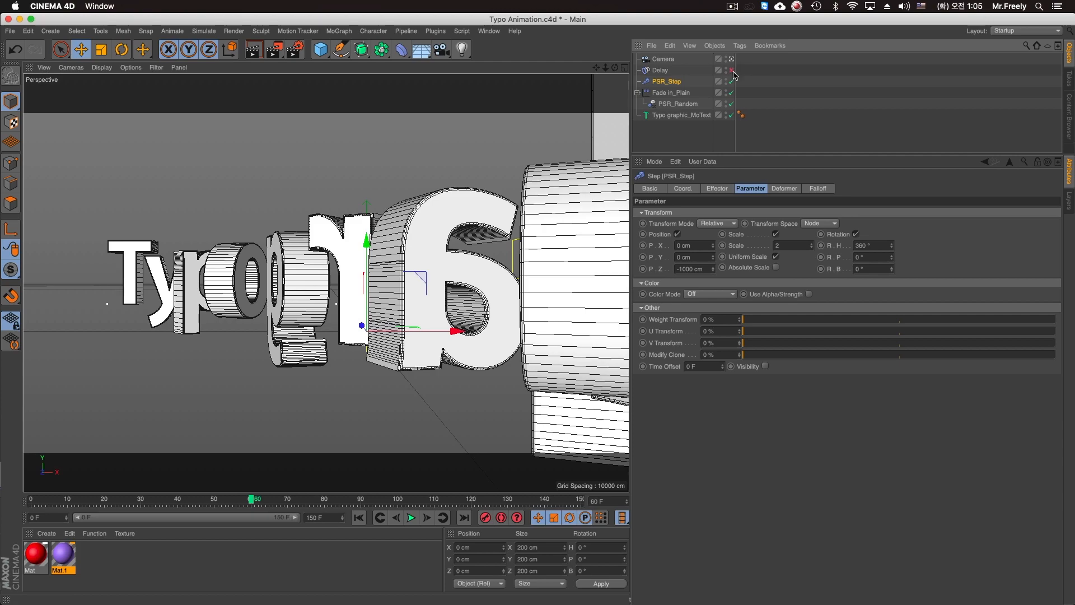
click(359, 517)
click(411, 518)
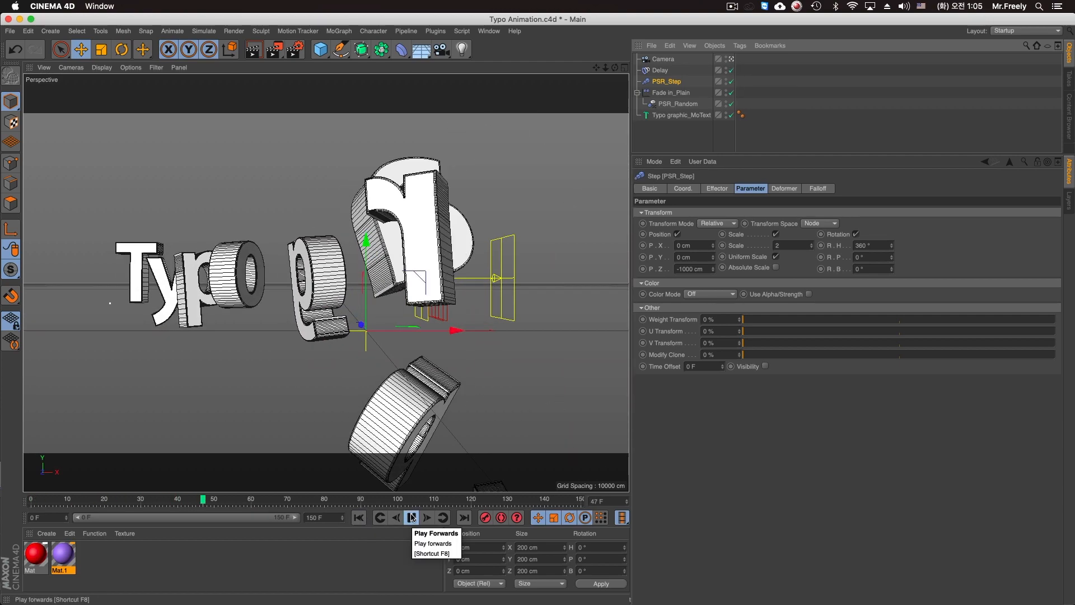
click(412, 517)
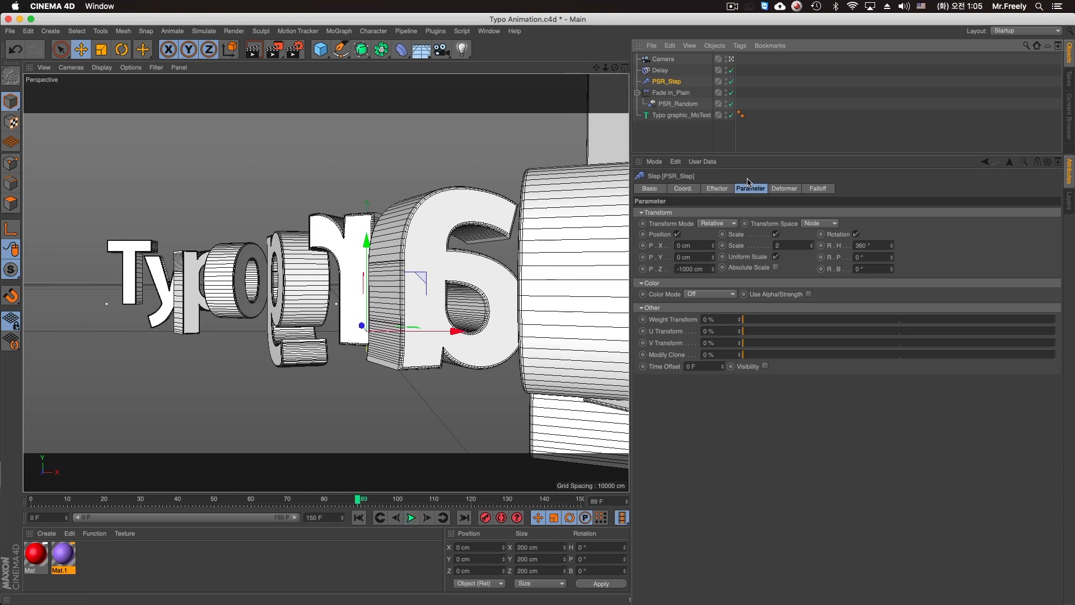
Open PSR_Step's falloff settings
click(805, 191)
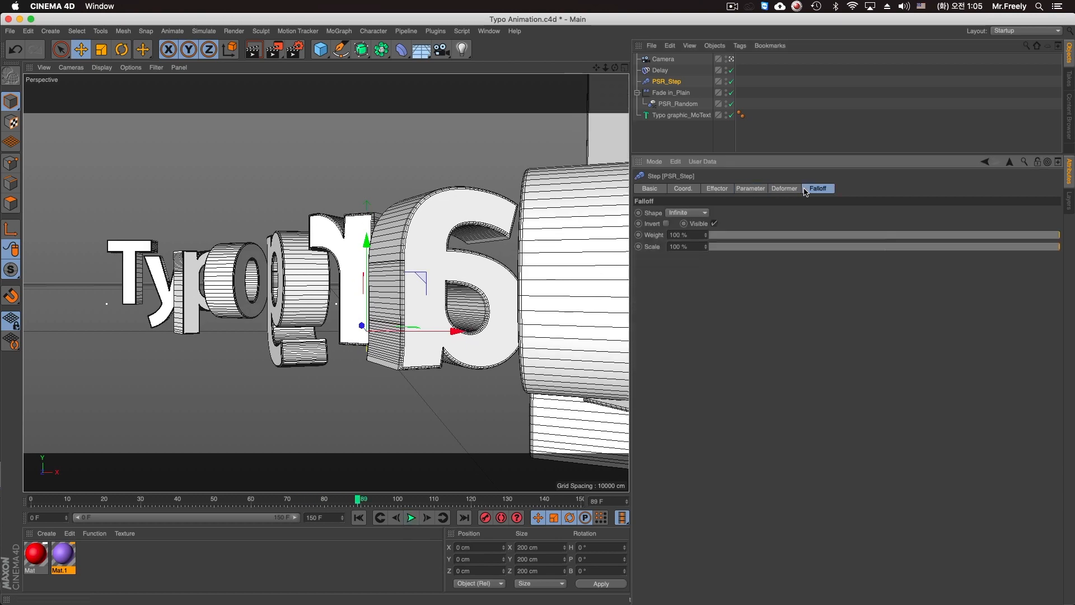
Set the falloff shape of the PSR_Step effector to Linear
click(705, 213)
click(688, 282)
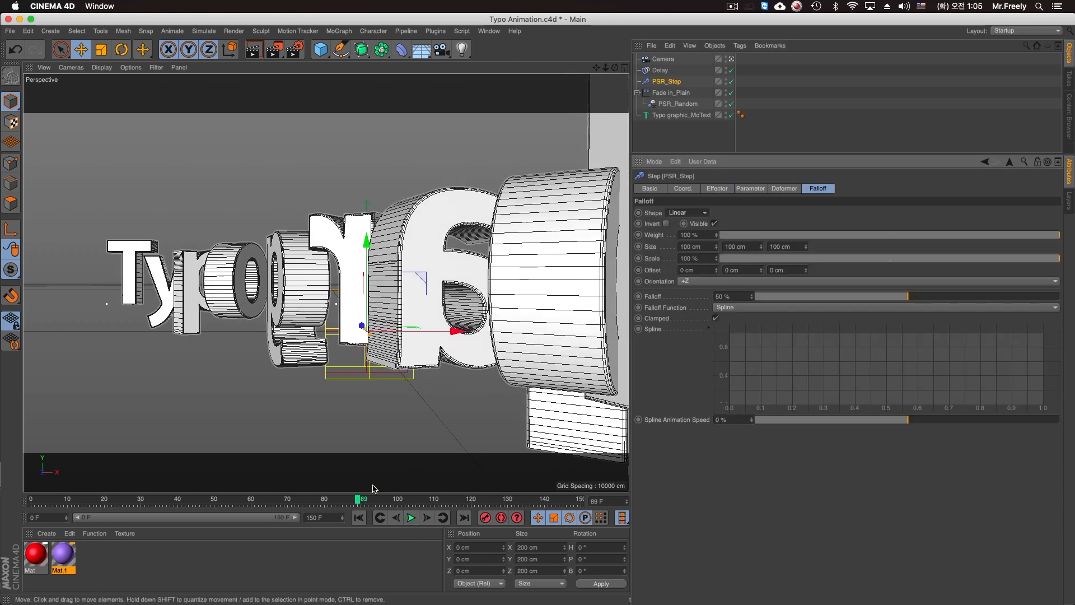
Go to frame 58 and rotate the PSR_Step effector to a heading of -90°
click(244, 500)
click(123, 51)
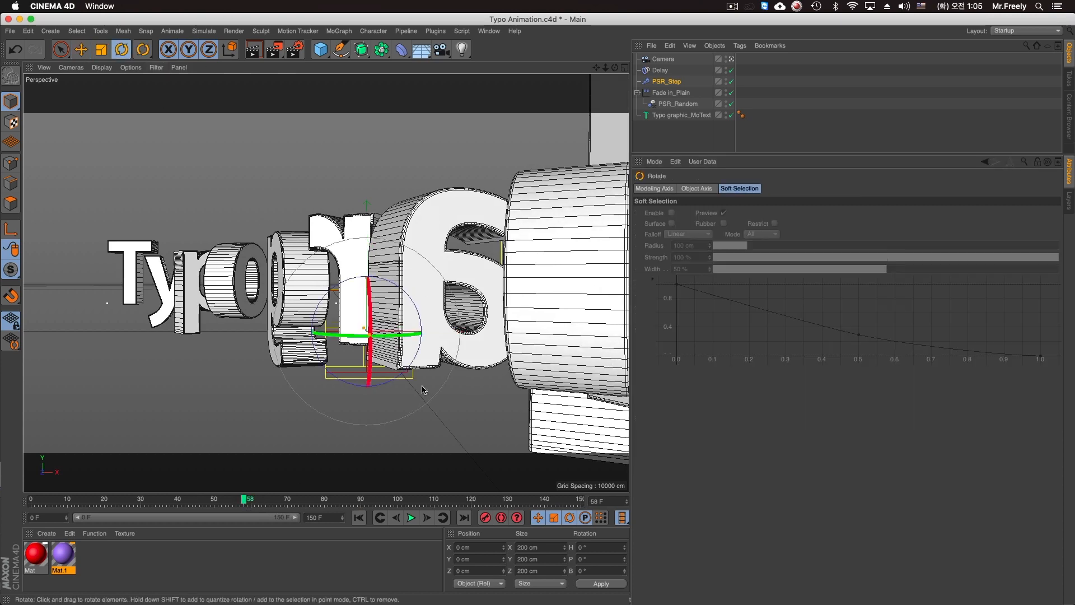
drag(395, 342, 273, 350)
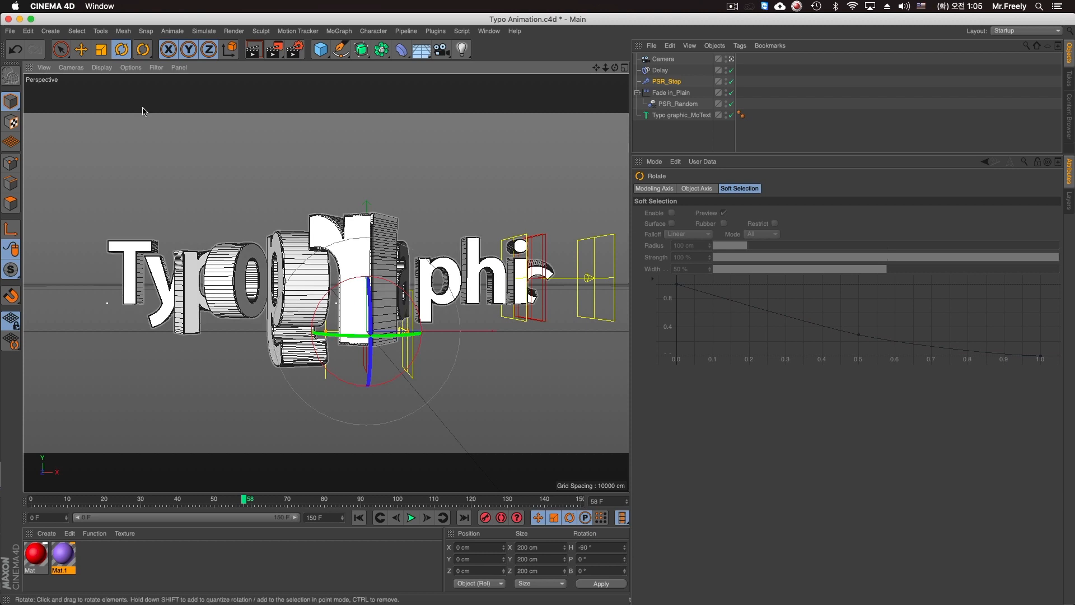
Nest PSR_Step under Fade in_Plain and reset its PSR so it aligns with the parent
click(81, 49)
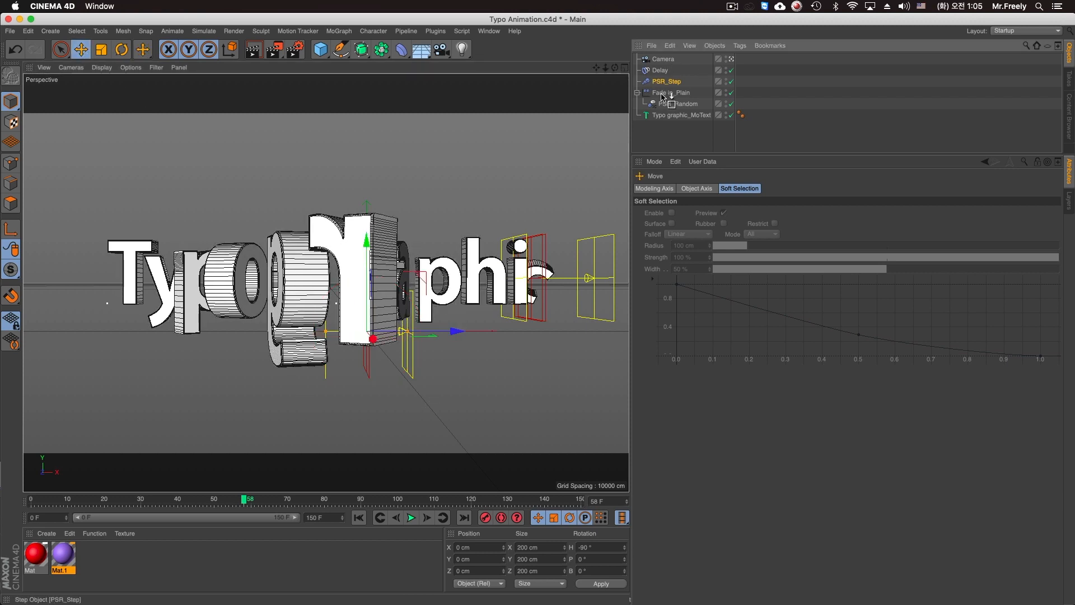
drag(663, 97, 666, 93)
click(337, 31)
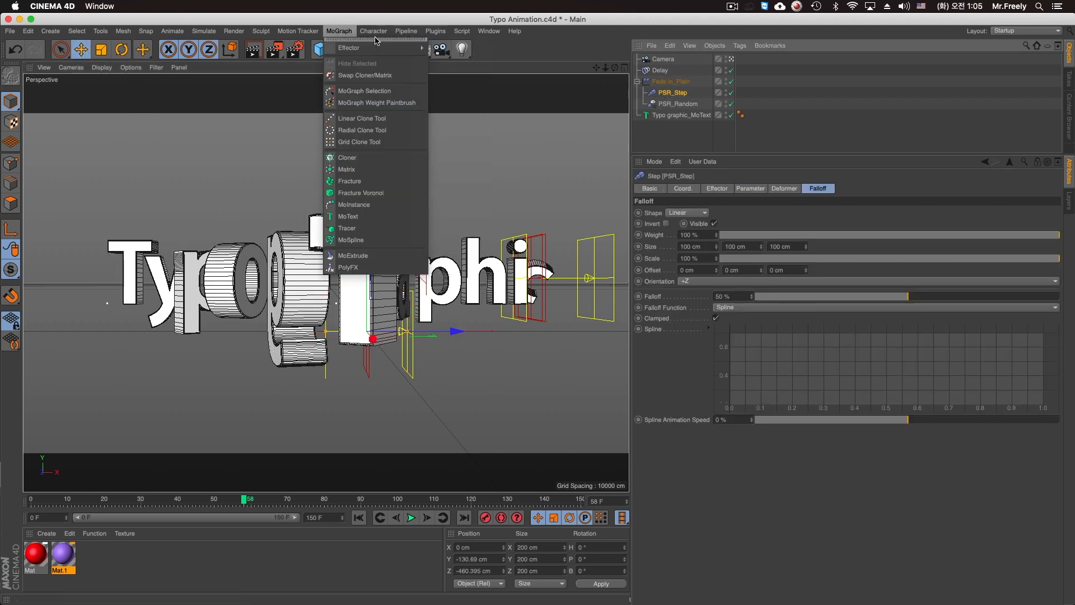
mouse_move(396, 65)
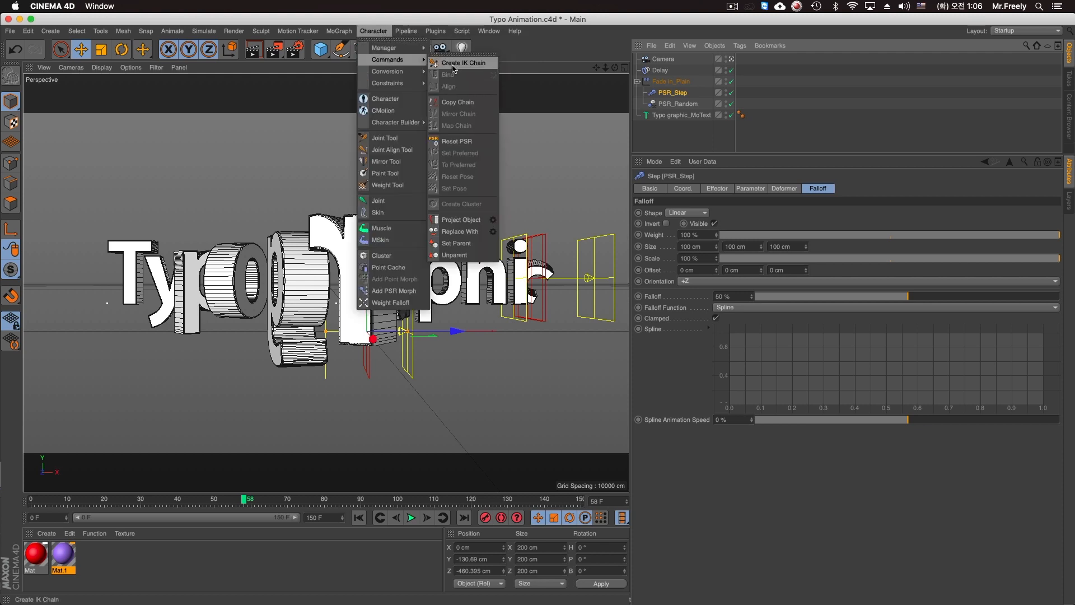
click(461, 140)
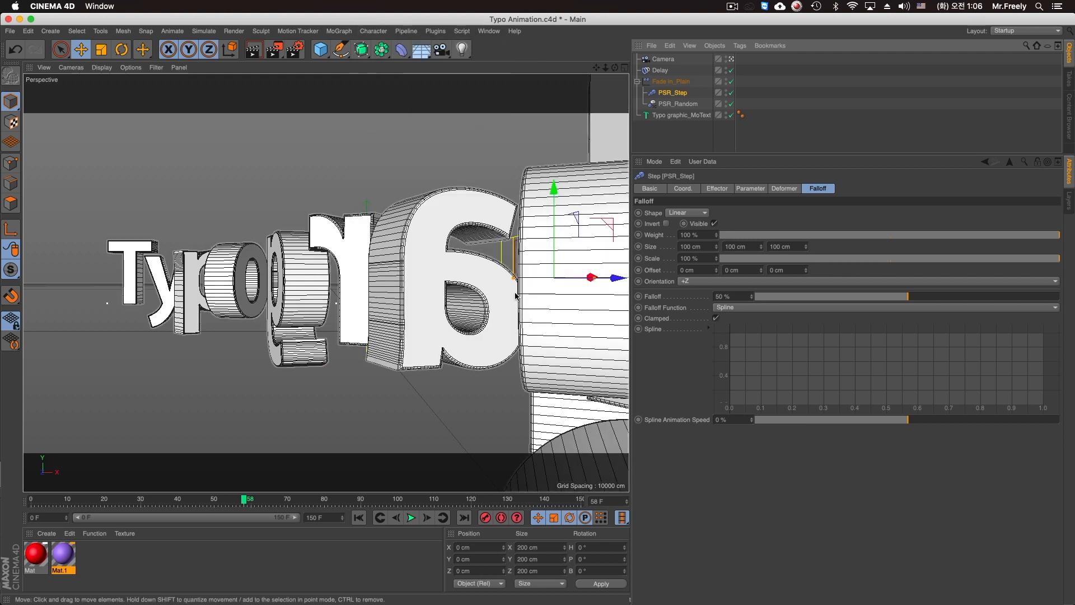
Play the text animation from the first frame to check the falloff of PSR_Step
click(359, 517)
click(411, 518)
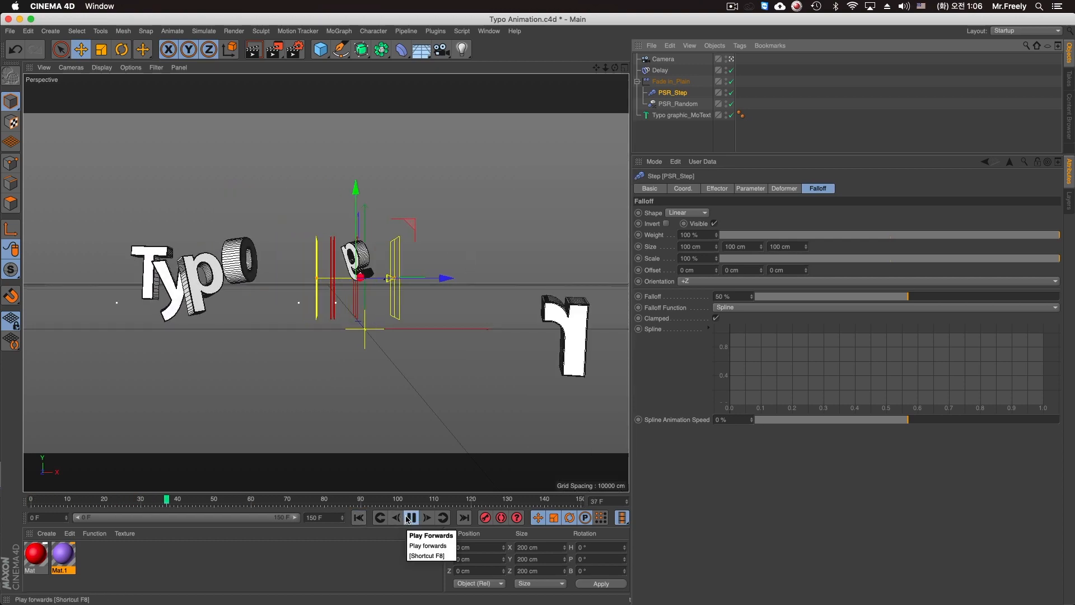
click(411, 518)
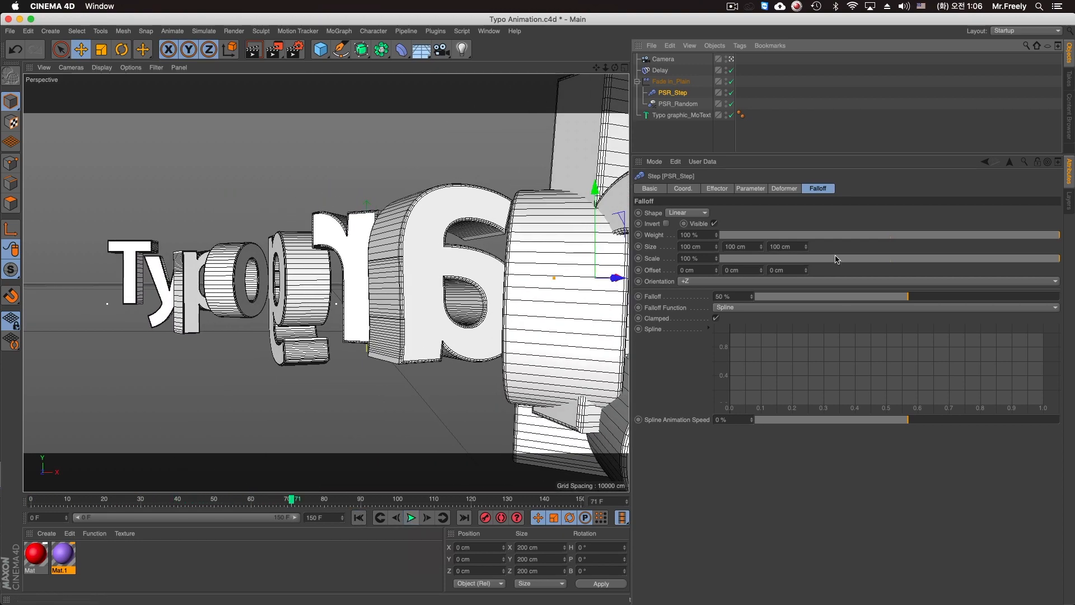
Invert the falloff of PSR_Step and replay the animation from the start
click(667, 224)
click(359, 518)
click(411, 518)
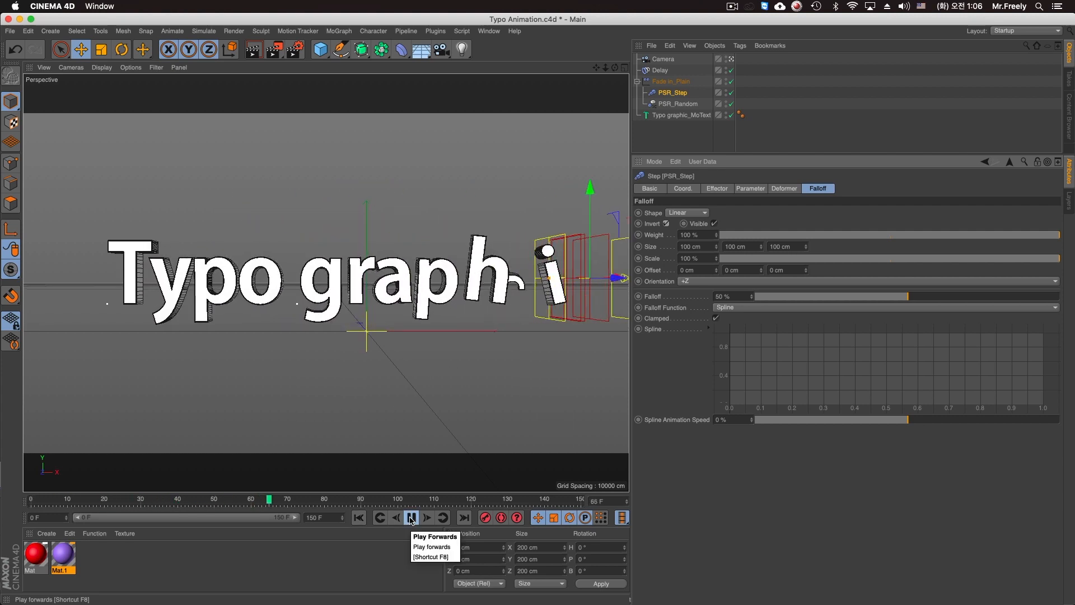
click(410, 518)
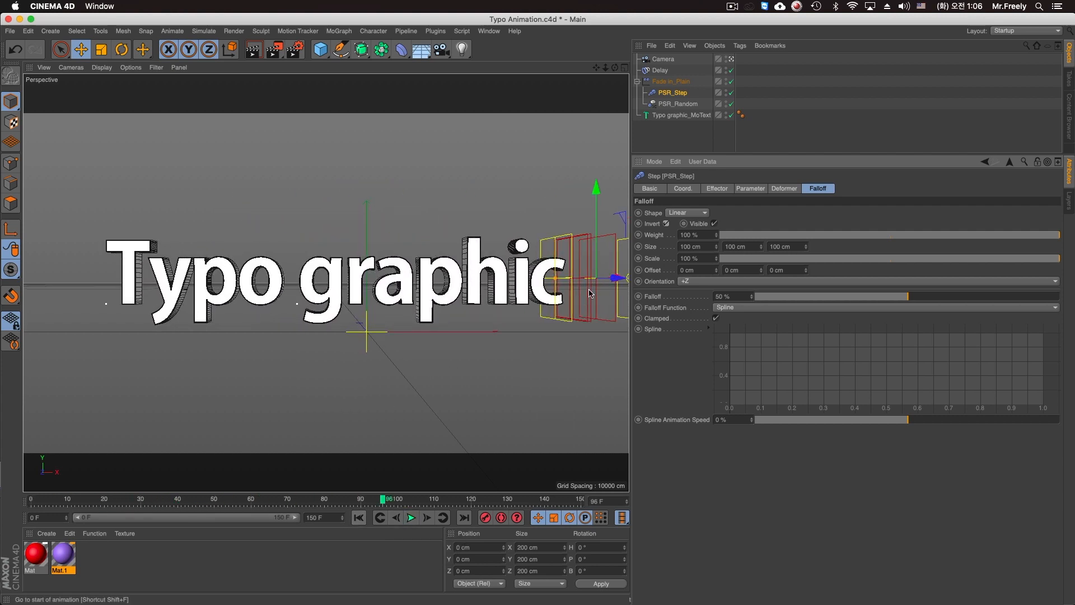
Disable the Delay effector and replay the animation from the start, stopping at frame 47
click(731, 70)
click(359, 518)
click(410, 518)
click(410, 518)
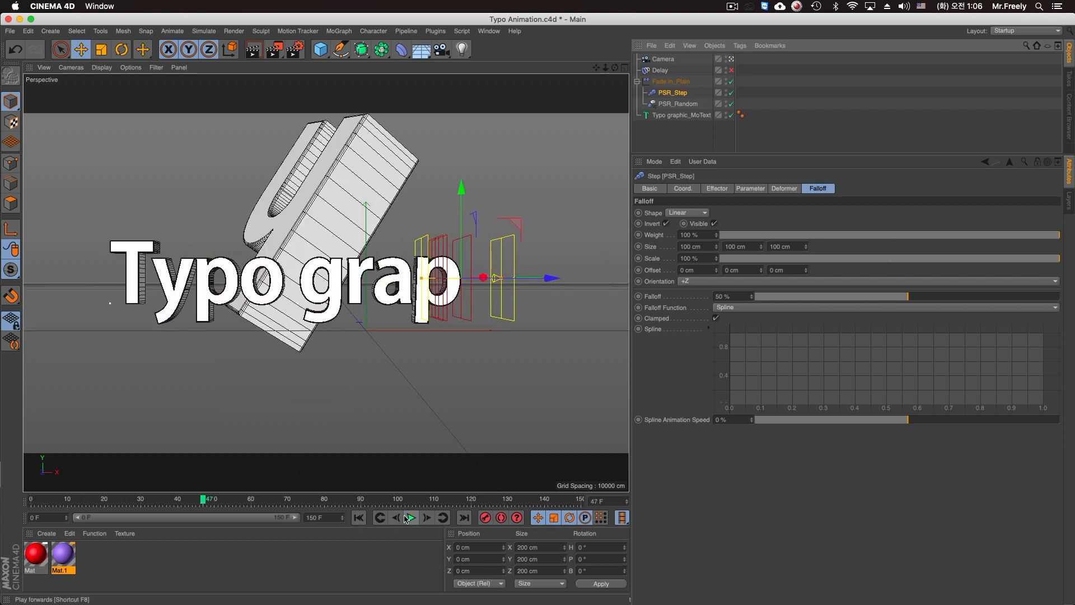
Reverse the effector spline of PSR_Step so it starts near its maximum and falls to zero at the end
click(721, 189)
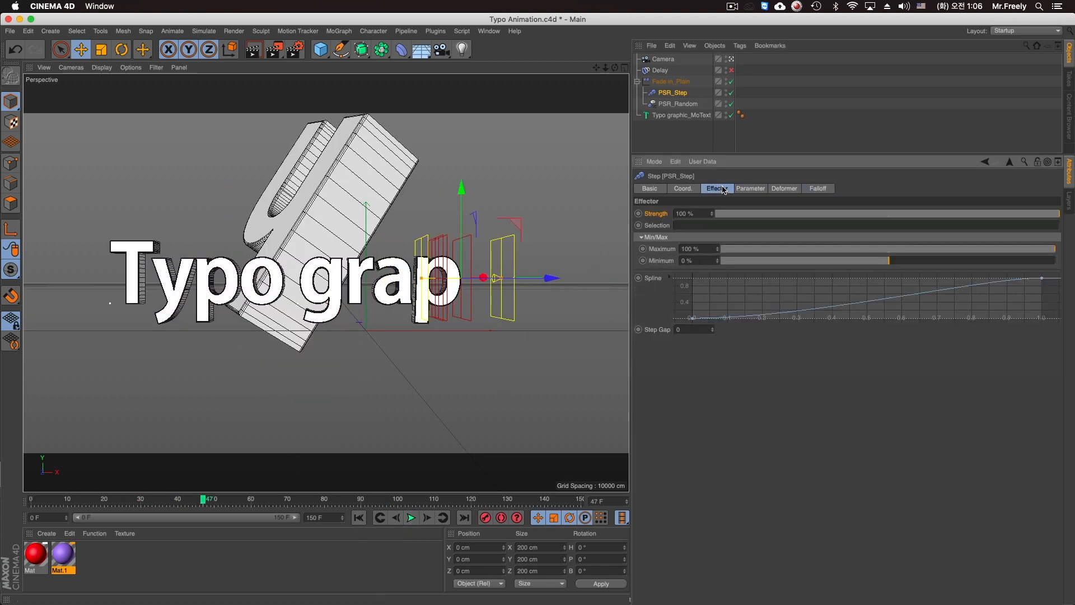
drag(693, 321, 694, 281)
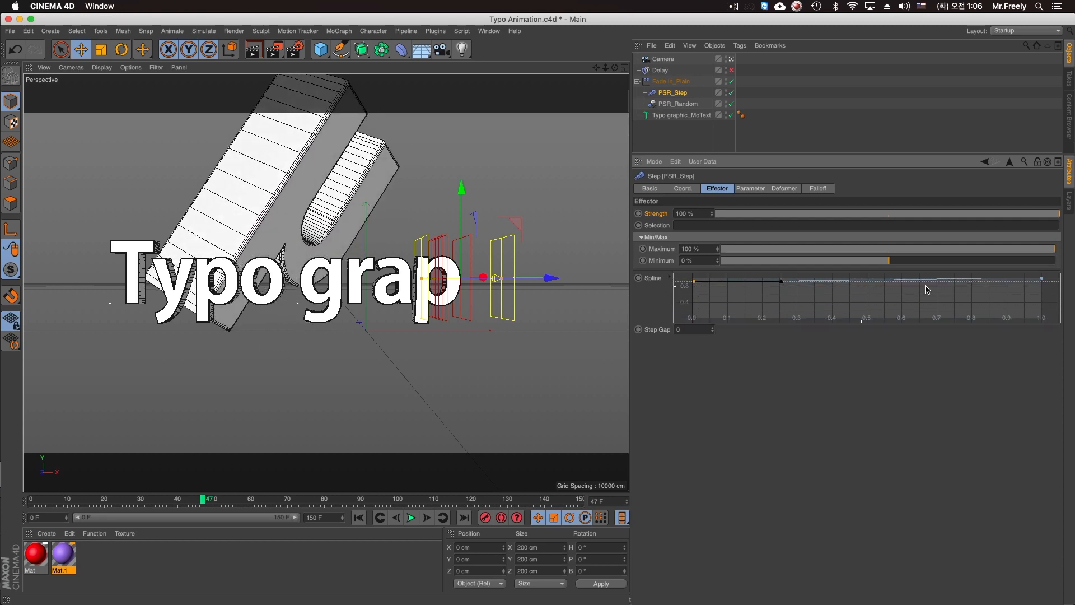
drag(1042, 282, 1044, 319)
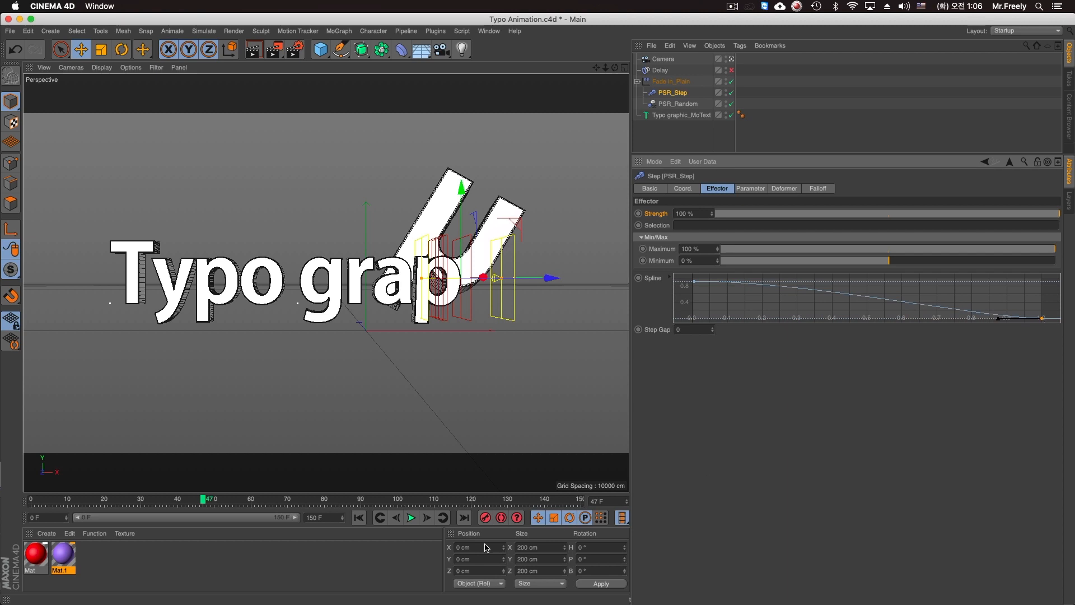
Try a minimum of -17% on PSR_Step at frame 31 and undo the change
drag(222, 502, 146, 503)
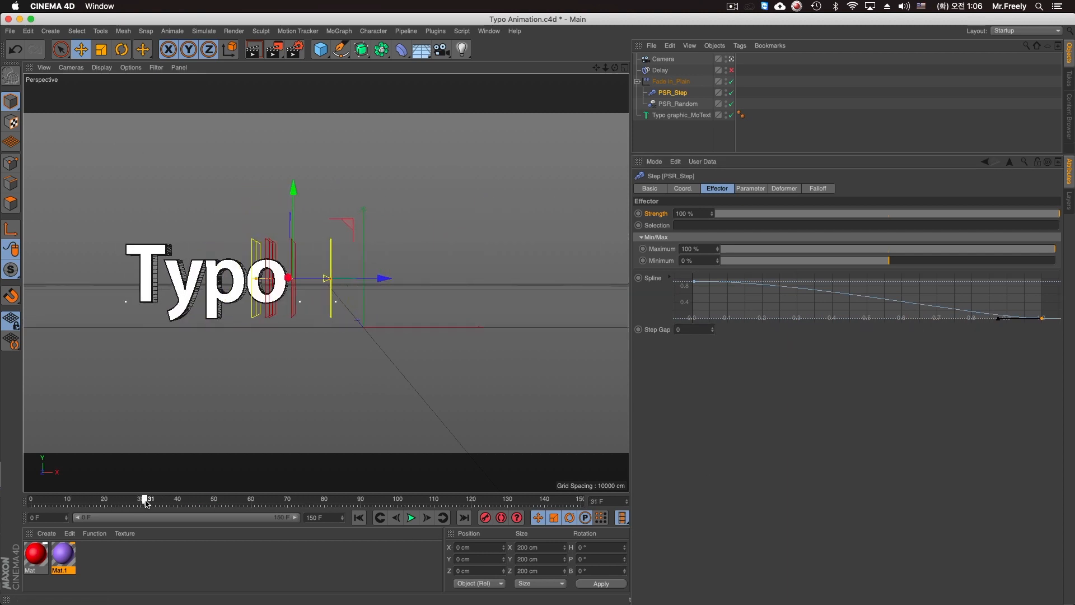
drag(878, 264, 860, 265)
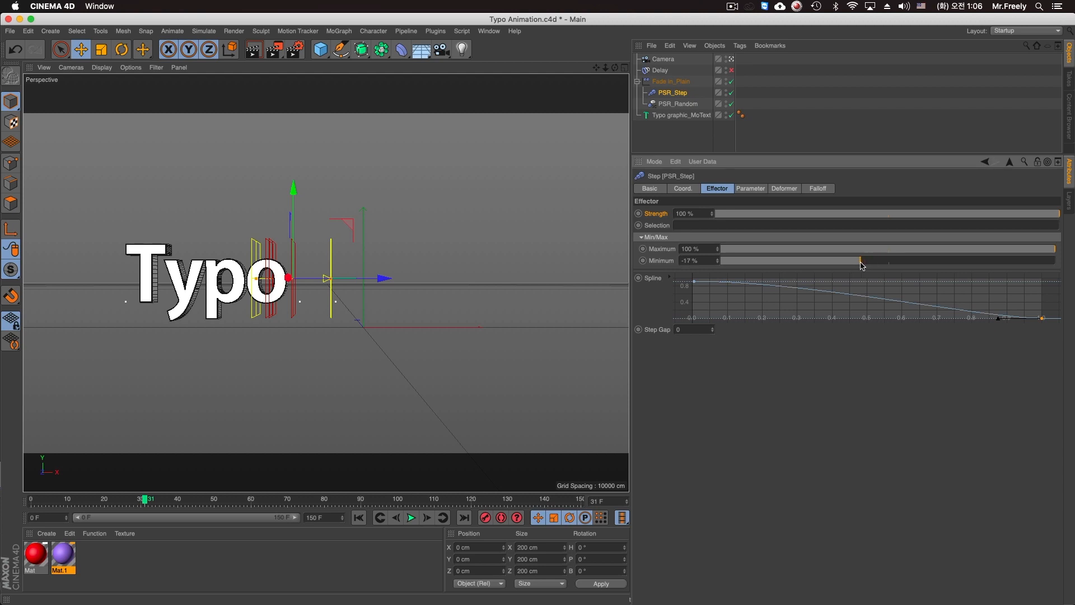
key(super+z)
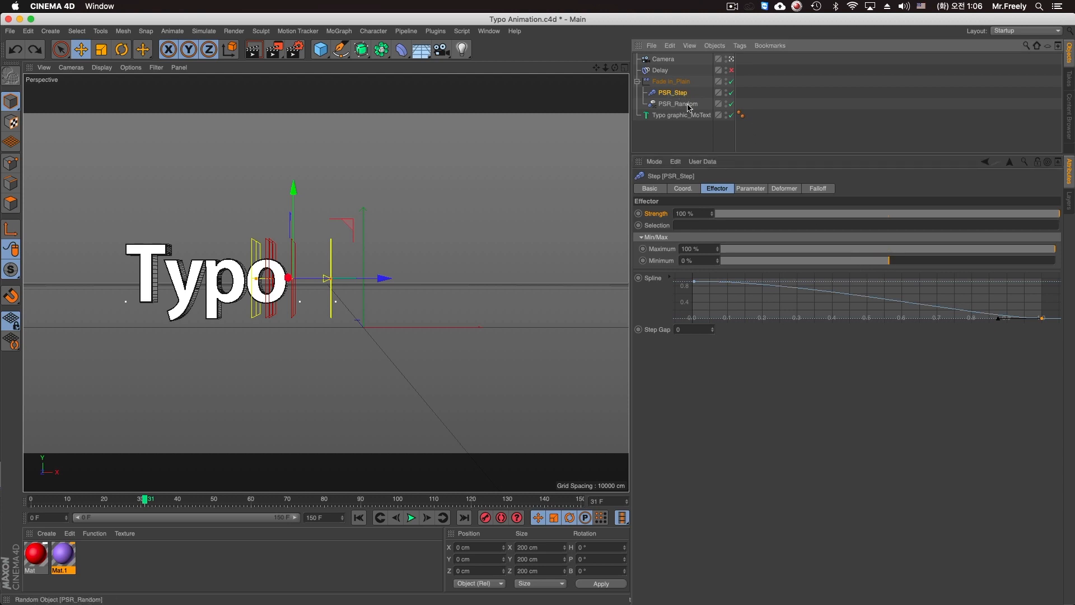
Disable the PSR_Random effector and try a scale of 3.84 on PSR_Step at frame 33
click(732, 103)
drag(67, 503, 152, 503)
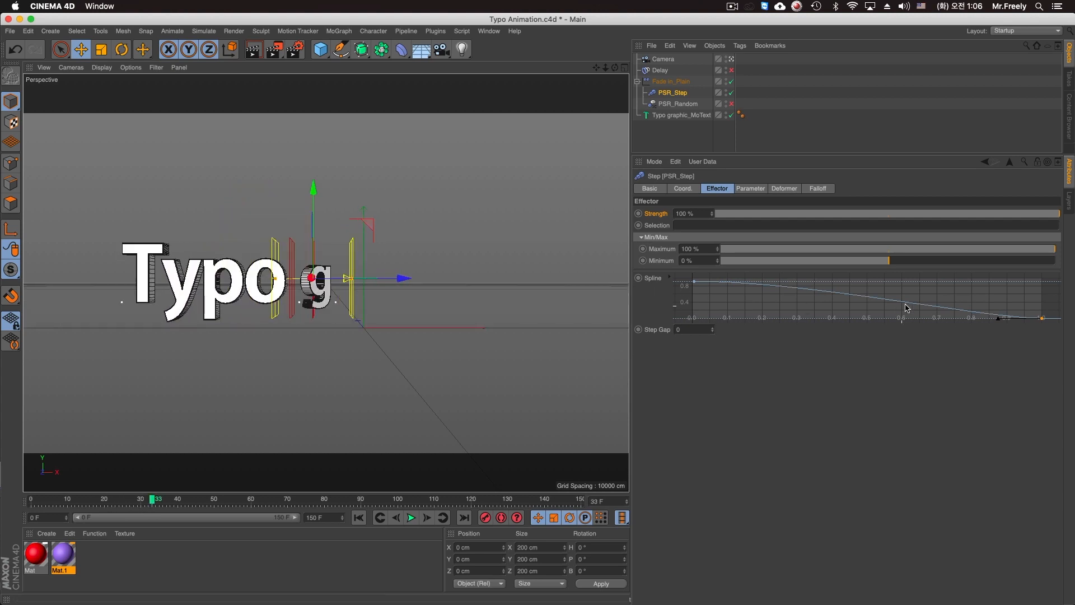
click(750, 188)
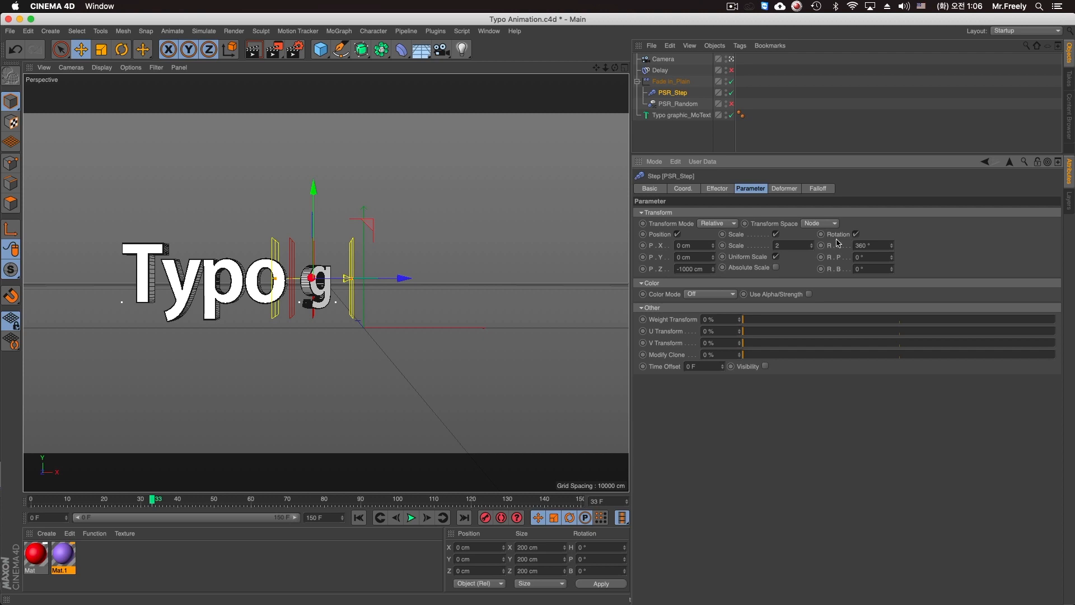
drag(812, 246, 812, 224)
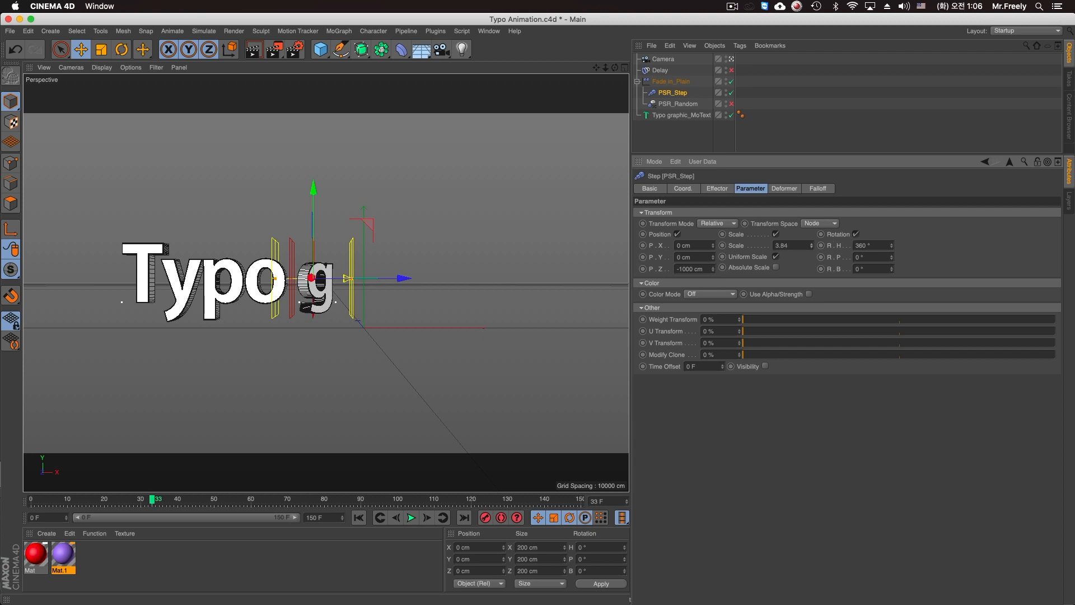
Try flipping the PSR_Step spline back so it rises from zero to its maximum
click(717, 188)
drag(693, 284, 690, 322)
drag(1041, 317, 1043, 277)
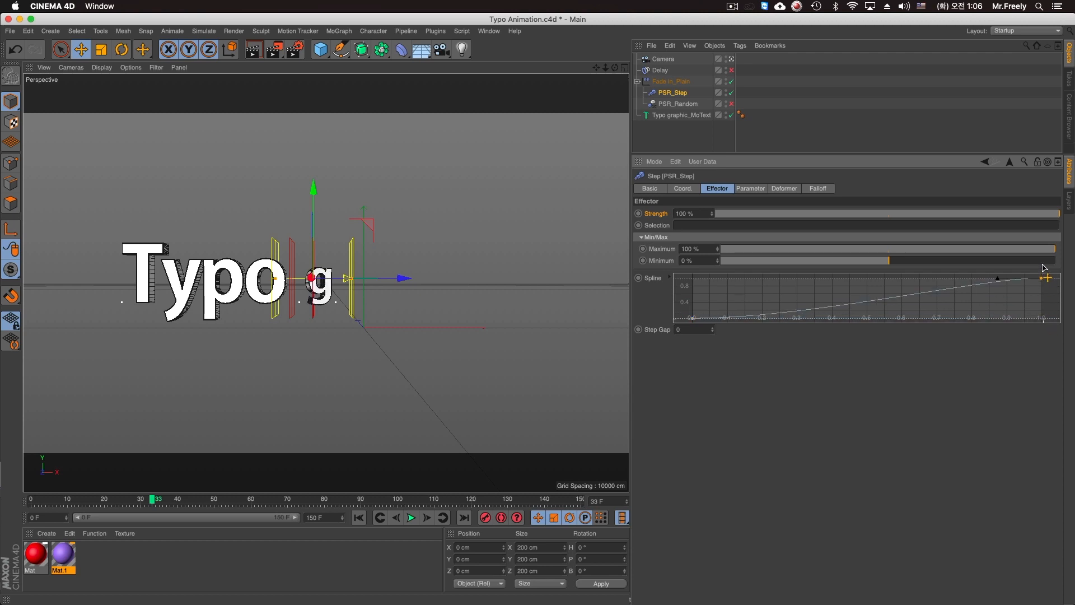
Test the PSR_Step minimum at 100% and -18%, and restore it to 0%
drag(866, 261, 1048, 249)
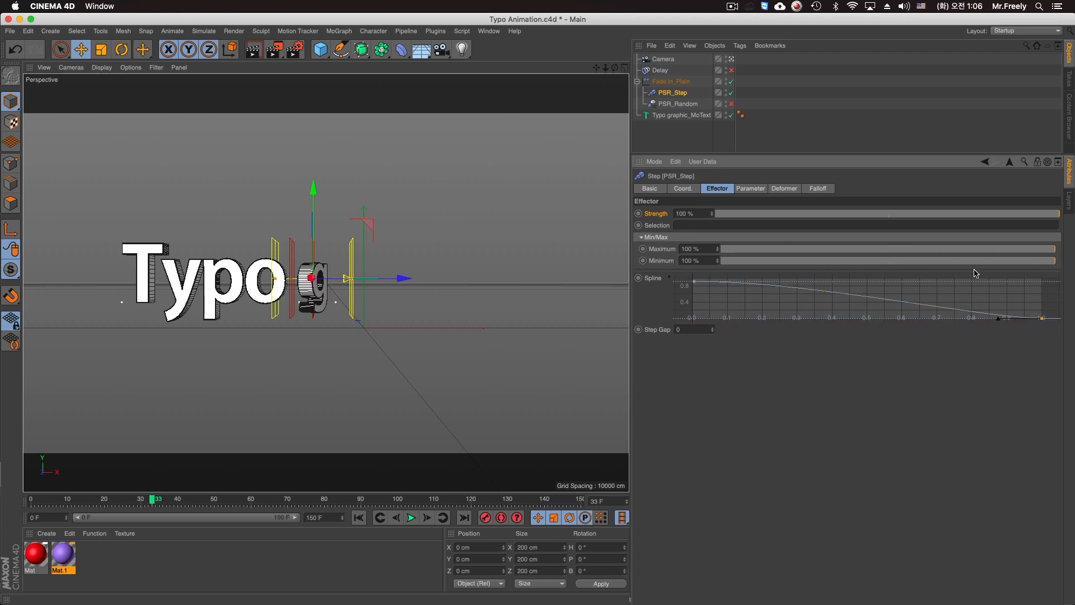
drag(948, 261, 828, 262)
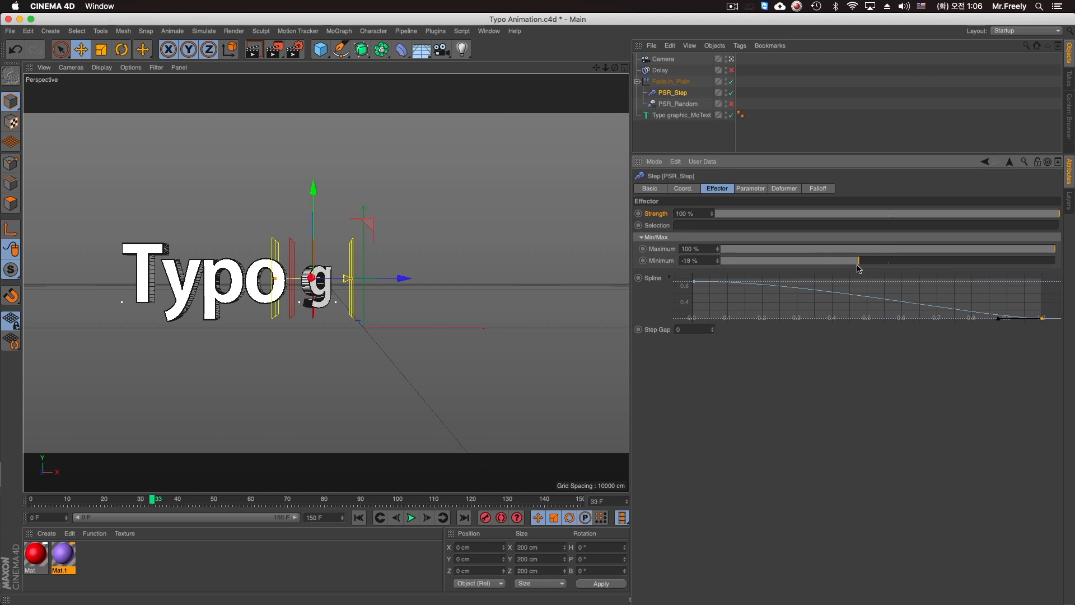
key(super+z)
click(889, 261)
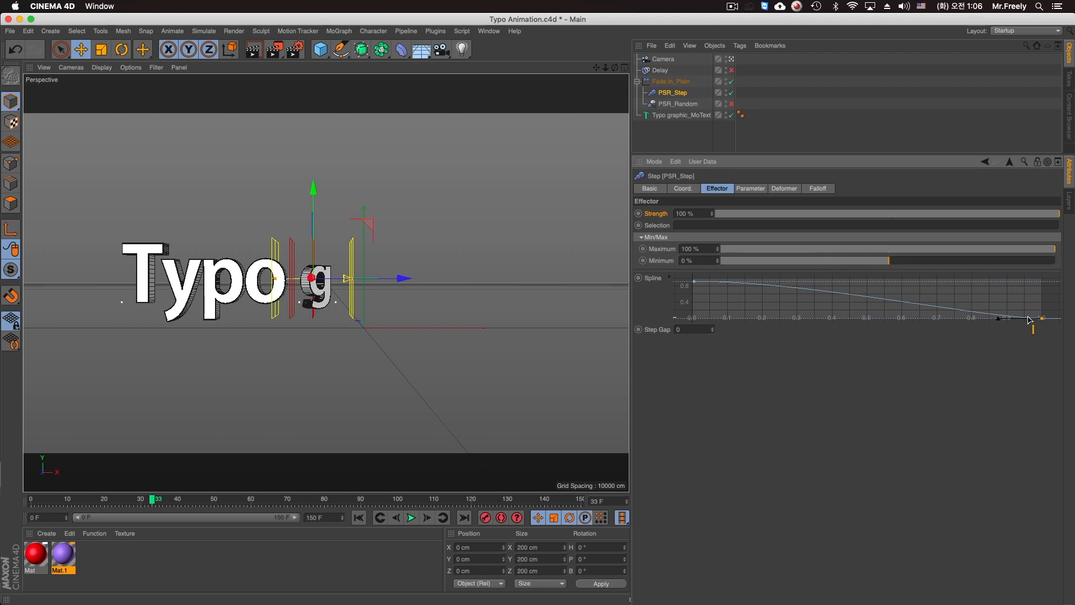
Bow the end of the PSR_Step spline upward and raise the effector's falloff to 82%, keeping the falloff inverted
drag(998, 320, 997, 291)
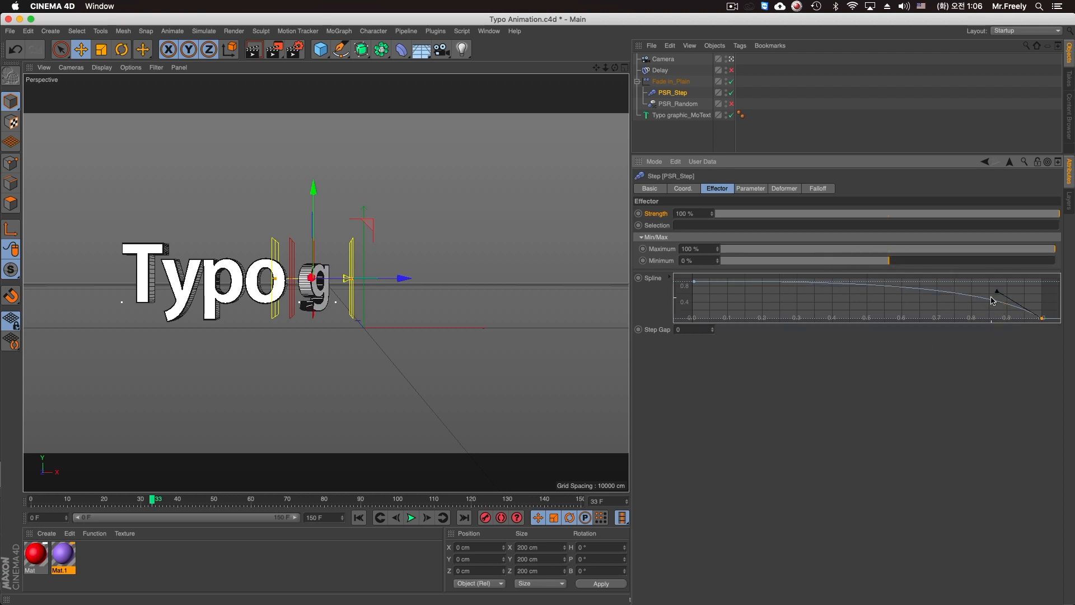
click(749, 190)
click(815, 190)
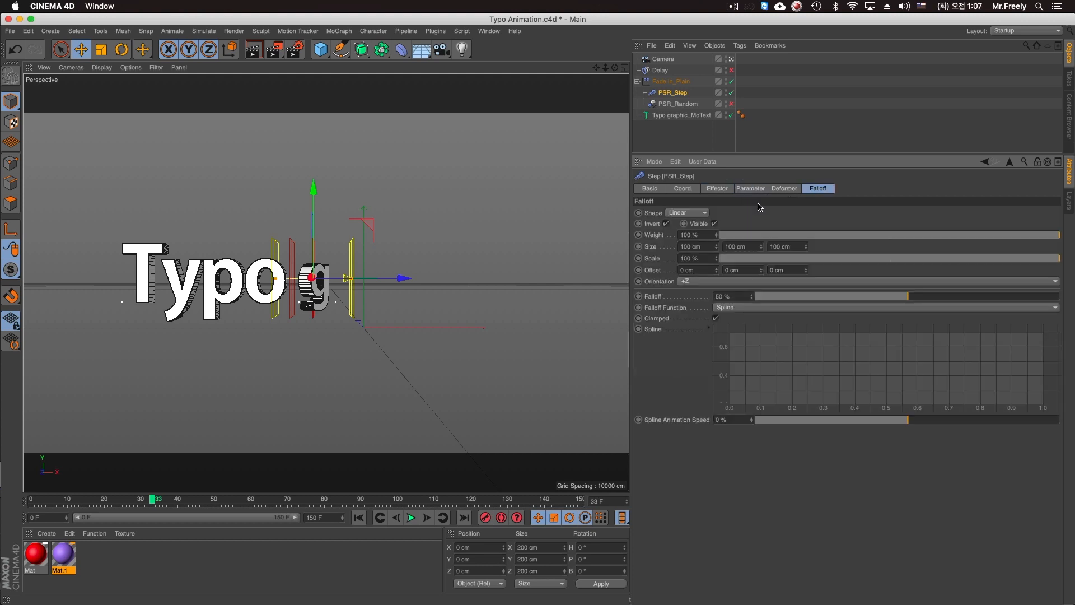
click(668, 224)
click(667, 224)
drag(923, 303, 1007, 298)
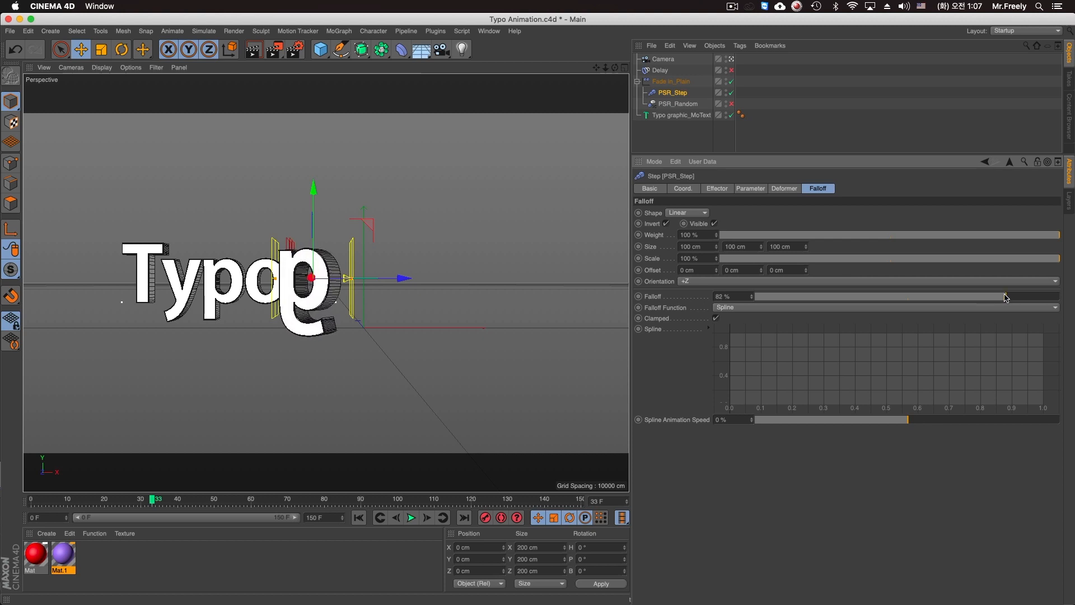
Move PSR_Random above PSR_Step under Fade in_Plain, switching it on and off to compare, and leave it disabled
click(731, 105)
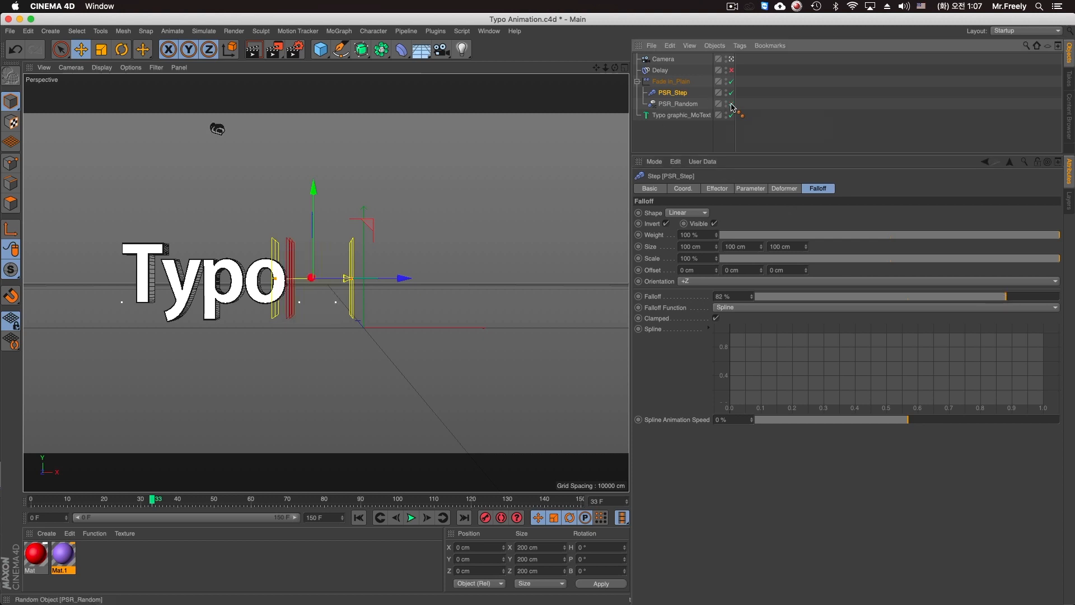
click(732, 104)
drag(678, 93, 678, 92)
click(732, 93)
click(732, 93)
Enable the Delay effector and play the animation from the first frame
click(731, 70)
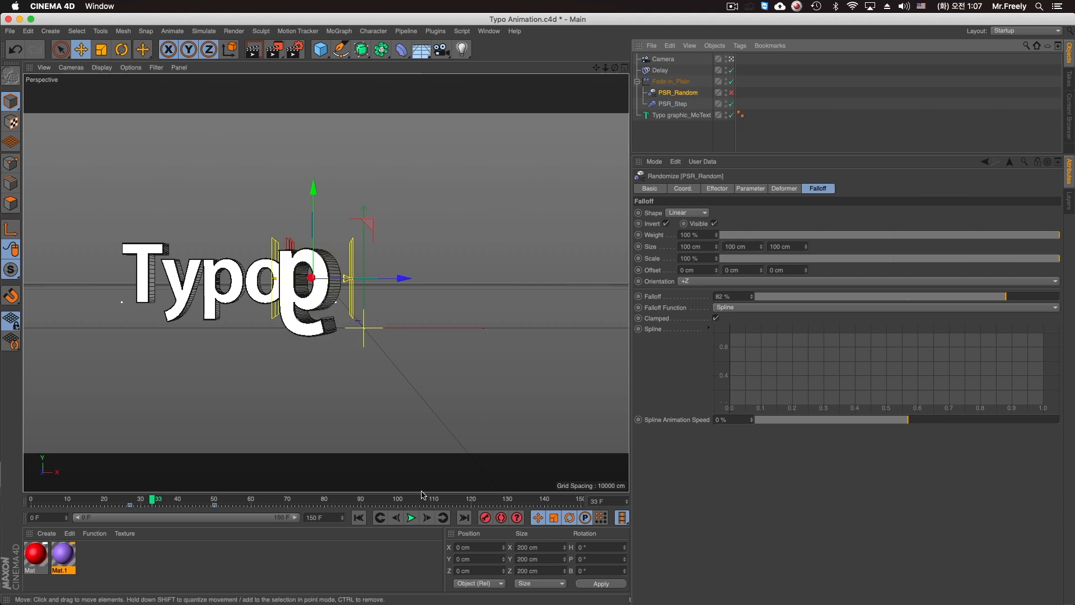
click(358, 517)
click(411, 517)
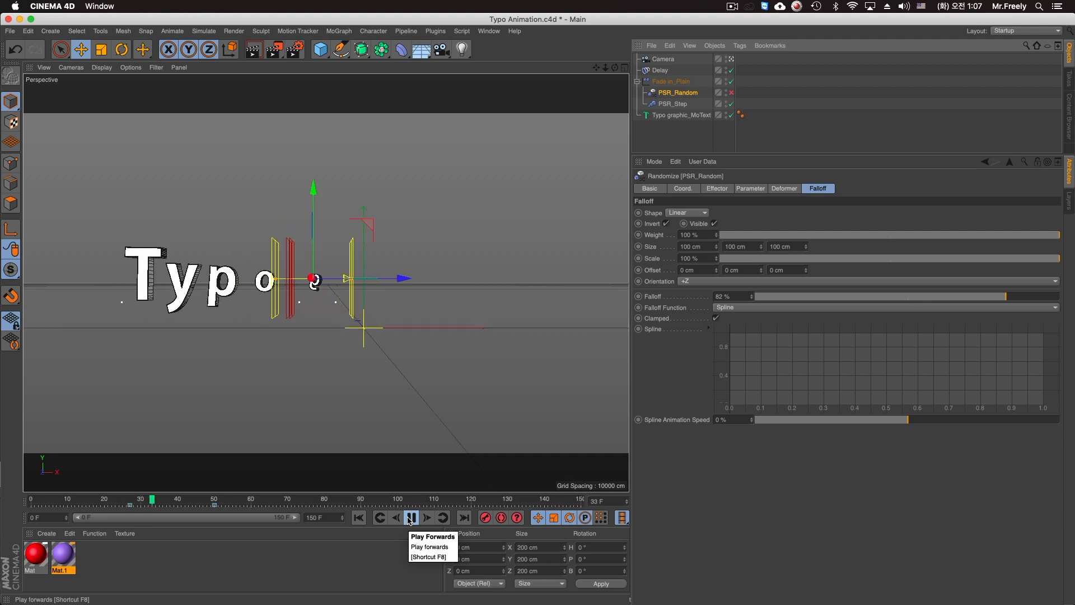
click(411, 517)
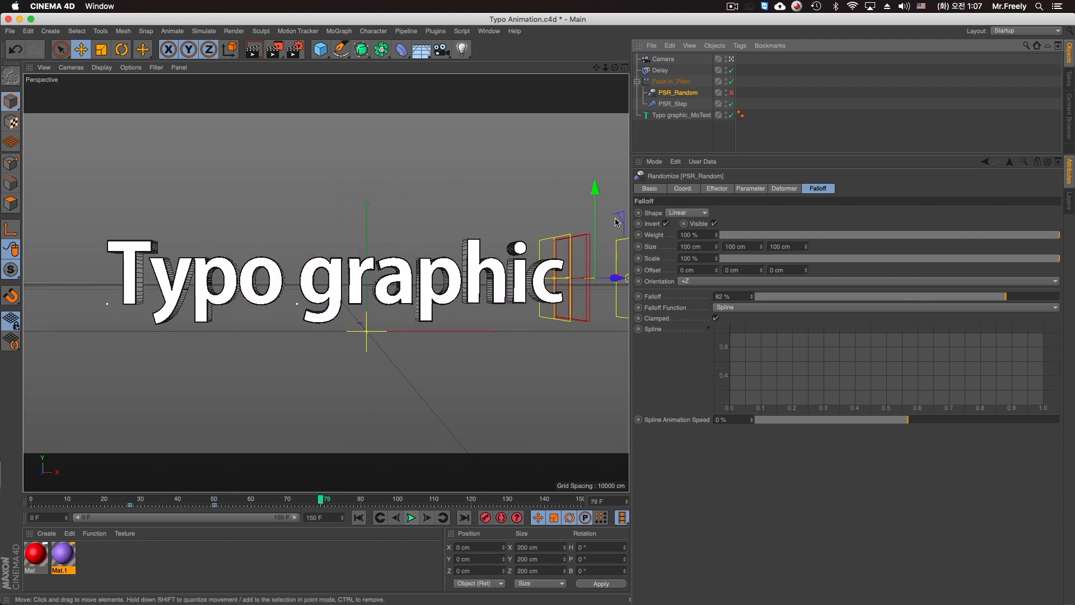
Enable the PSR_Random effector and replay the animation from the start
click(731, 92)
click(358, 517)
click(411, 517)
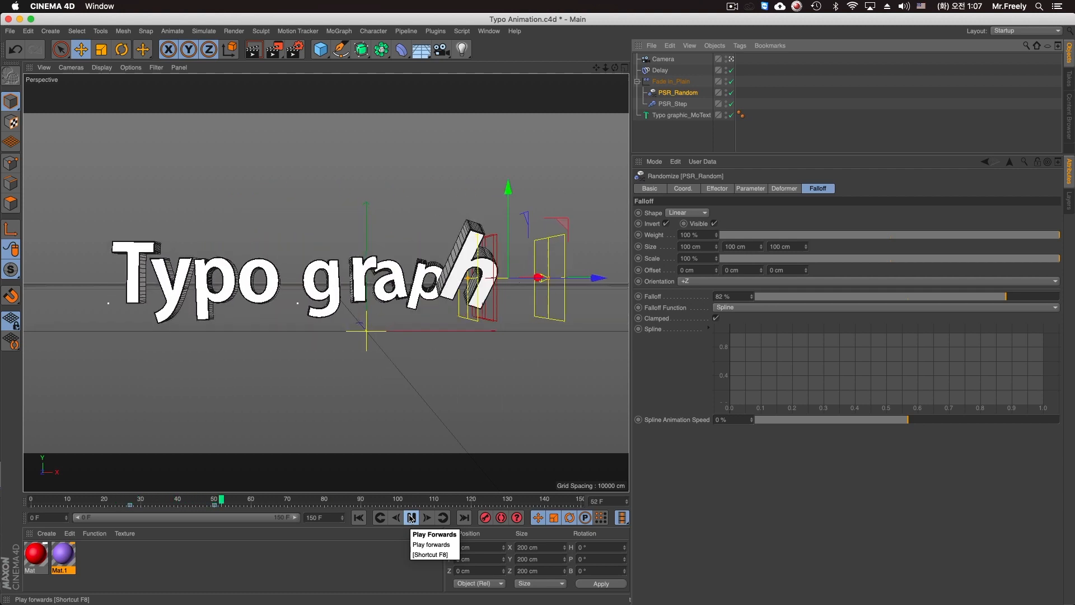
click(410, 517)
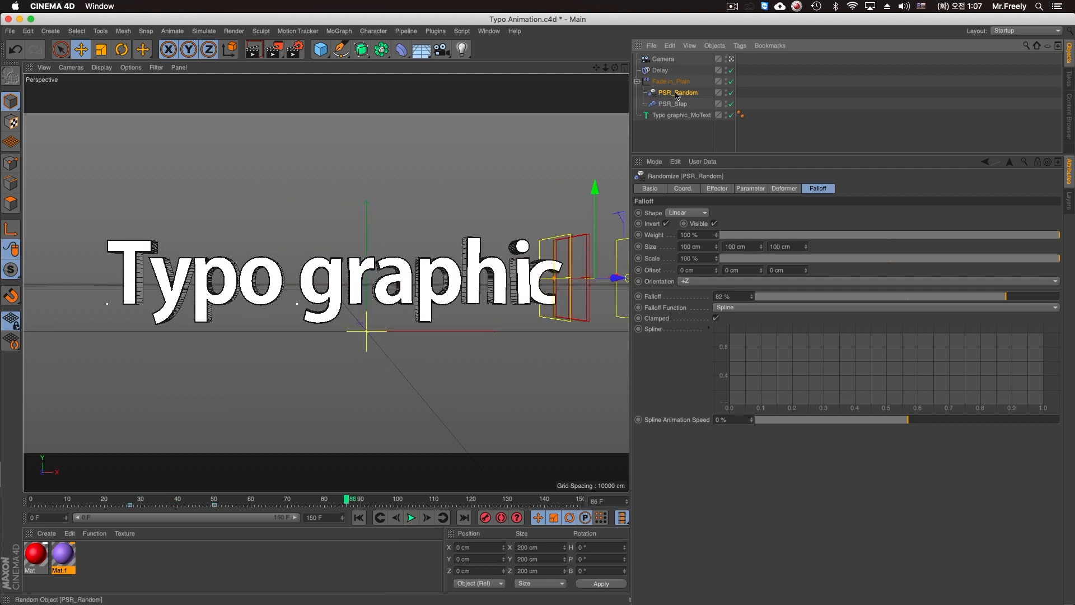
Set PSR_Random's scale to 4 and play the animation from the first frame
click(719, 189)
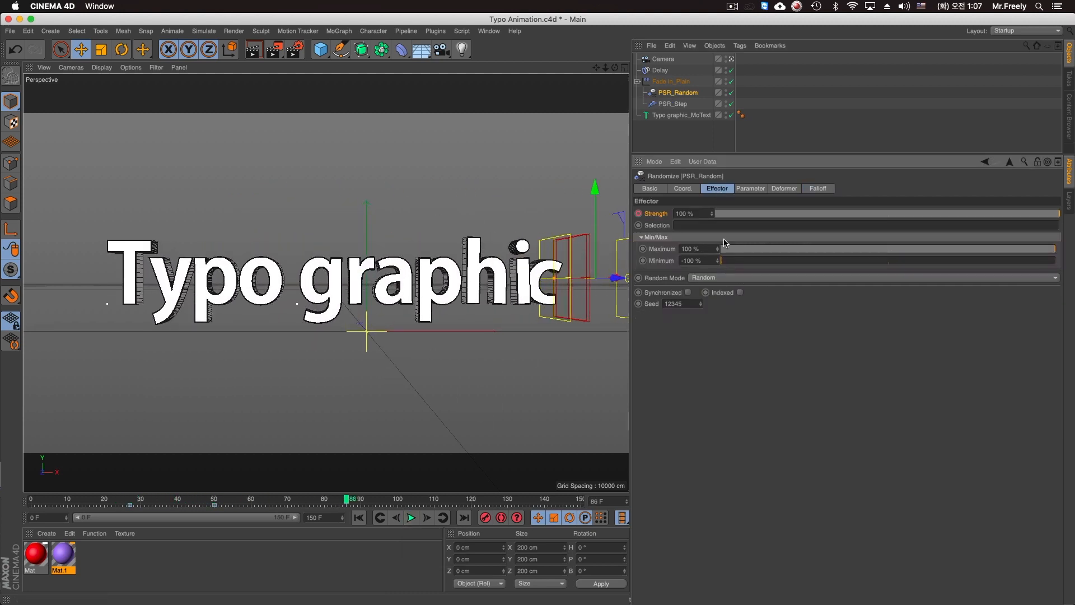
click(751, 189)
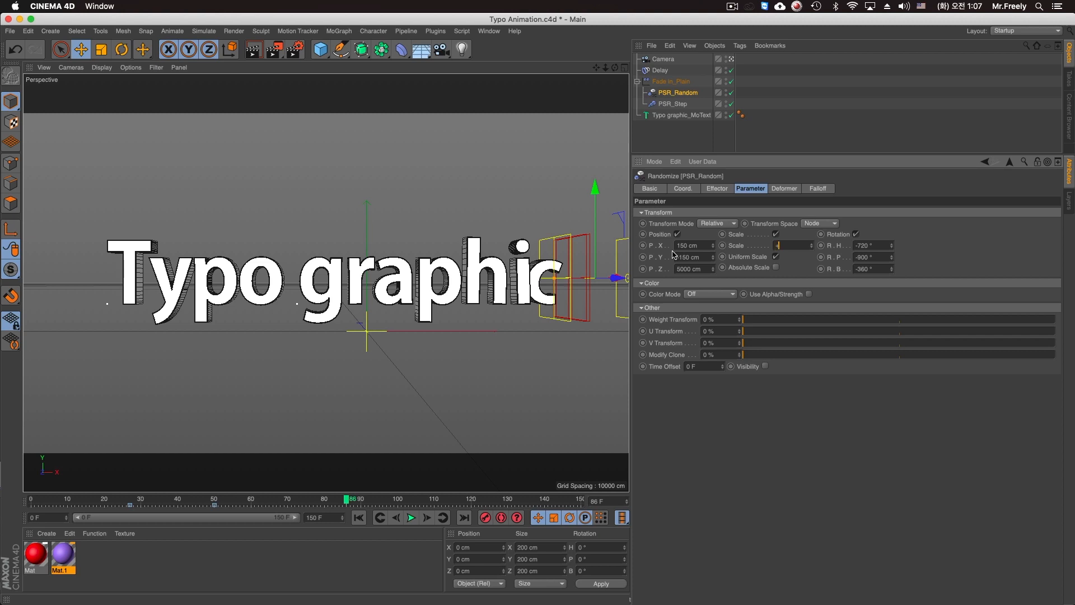
click(359, 518)
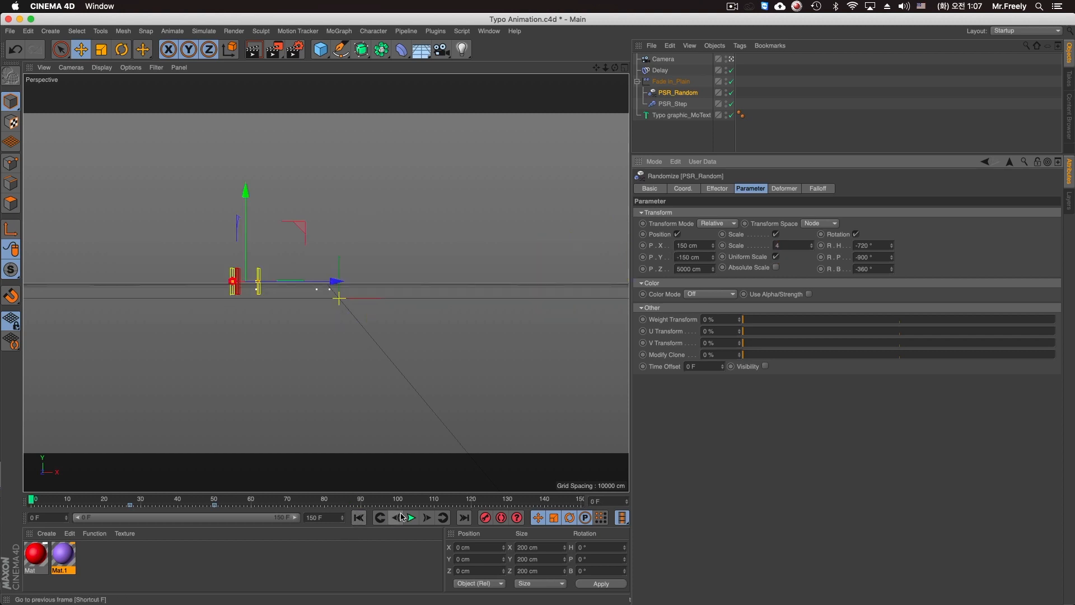
click(411, 518)
click(411, 517)
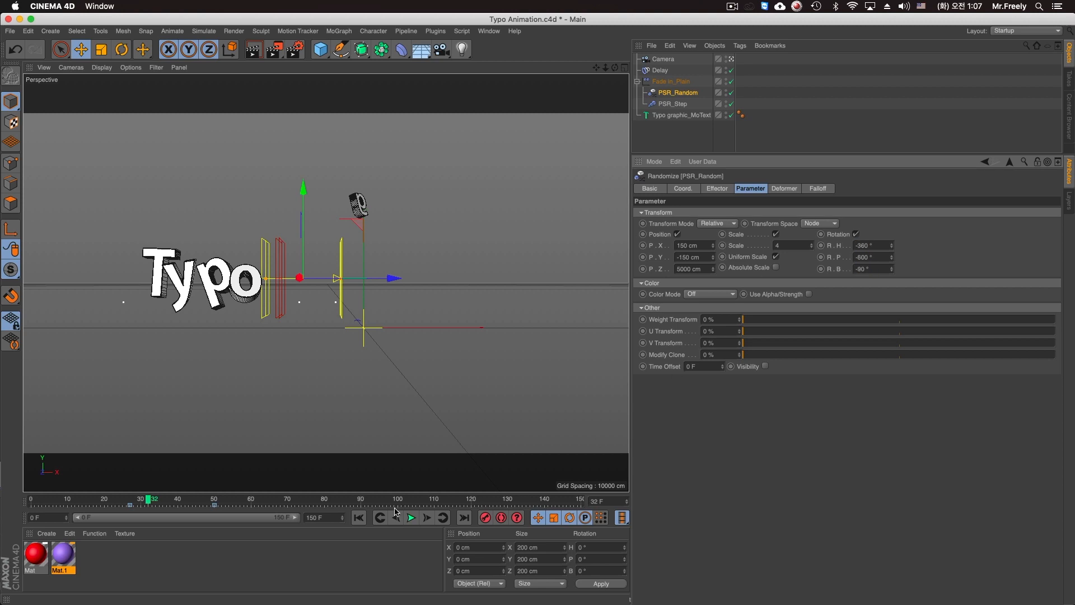
Set PSR_Random's rotation to H -360°, P -600° and B -90°, and replay the animation from the start
click(359, 517)
click(411, 518)
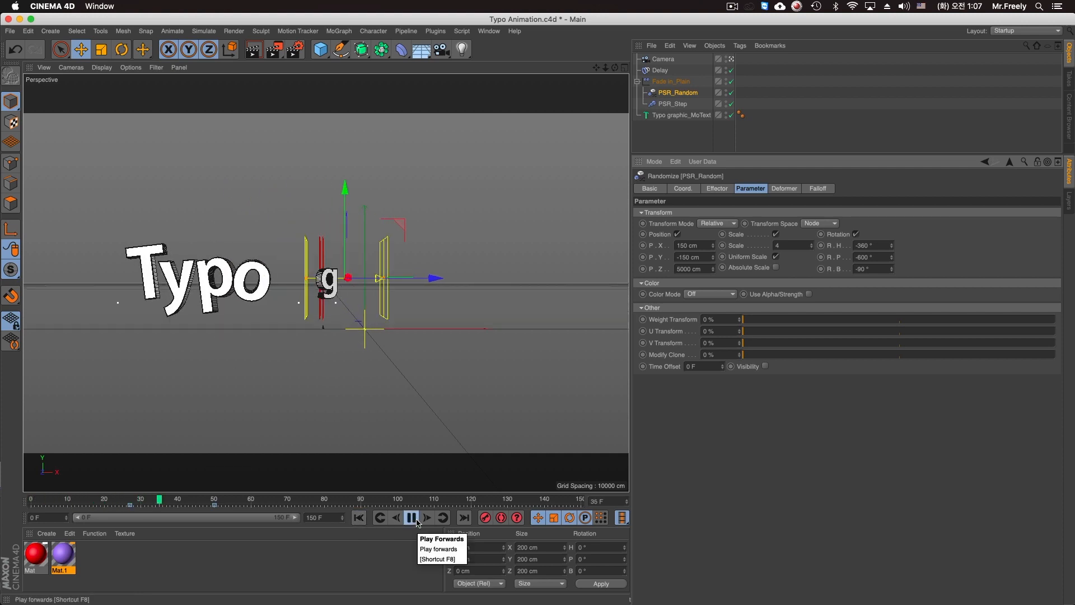
click(412, 517)
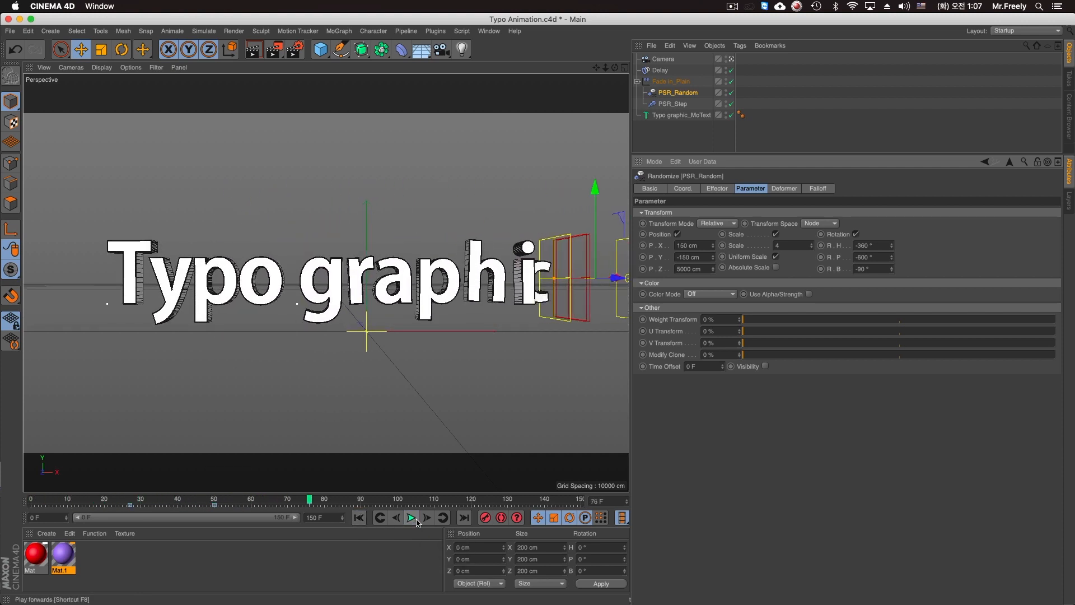
Set PSR_Step's scale to 3 and play the animation from the first frame
click(696, 103)
click(785, 245)
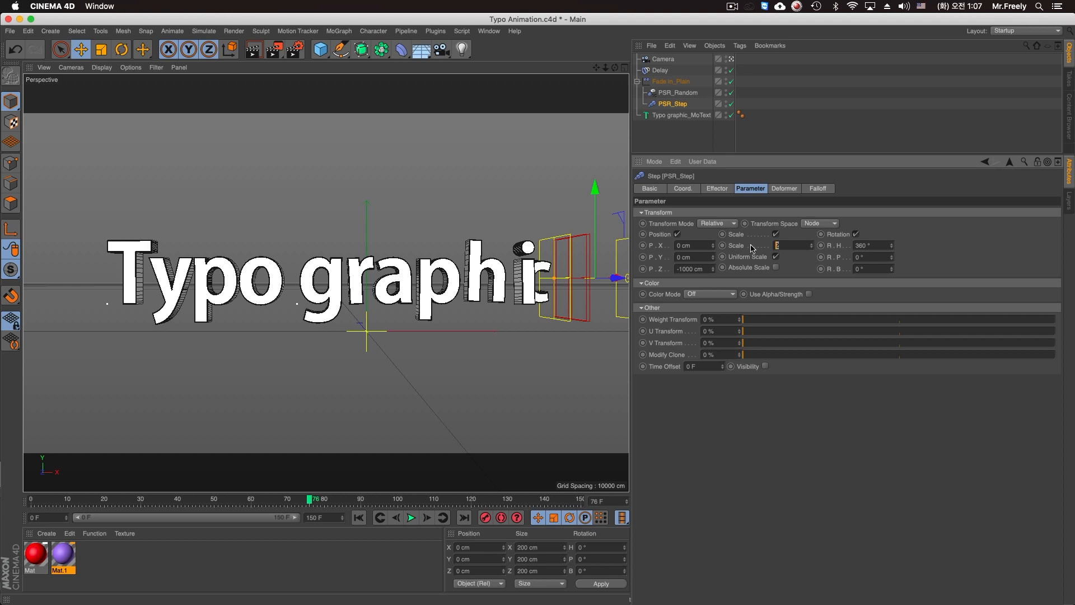
click(358, 517)
click(412, 518)
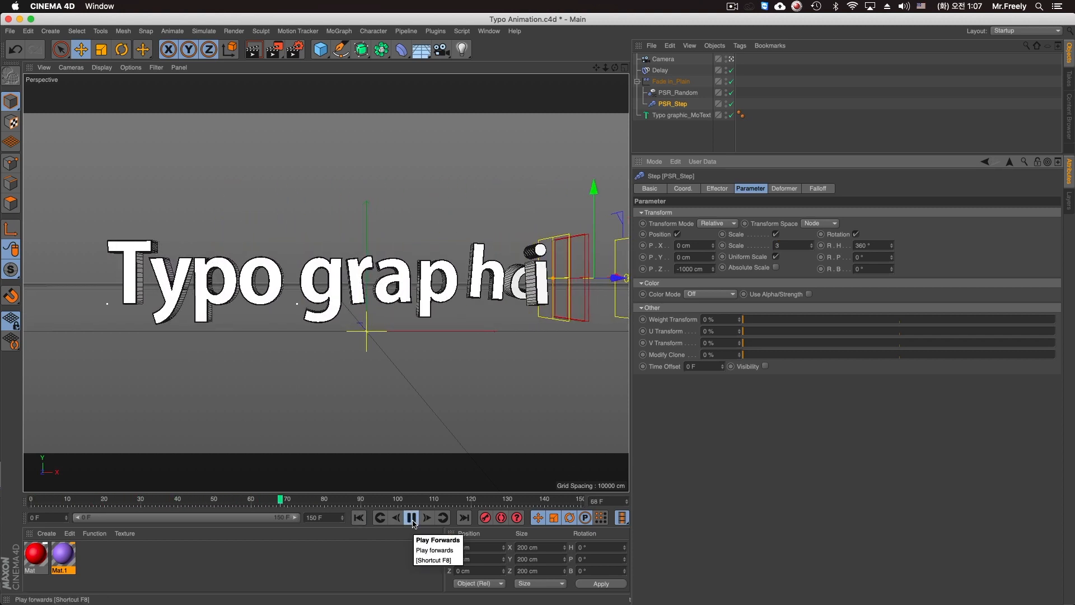
click(411, 518)
Move PSR_Step directly below Fade in_Plain in the MoText's Letters effects and play the animation
drag(674, 104, 670, 93)
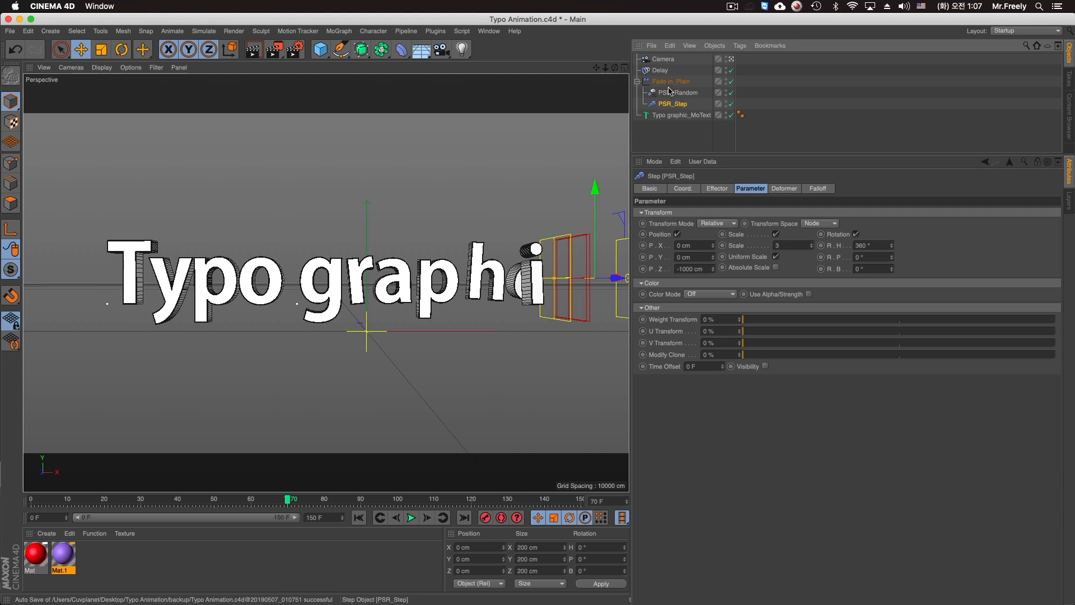
drag(671, 88, 674, 88)
click(679, 115)
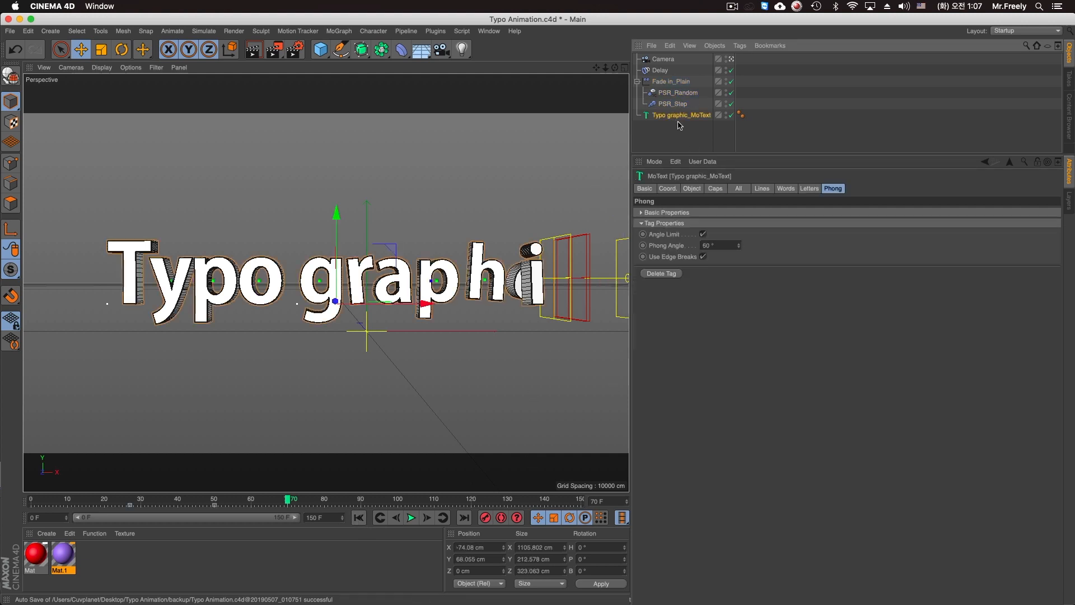
click(785, 189)
click(807, 189)
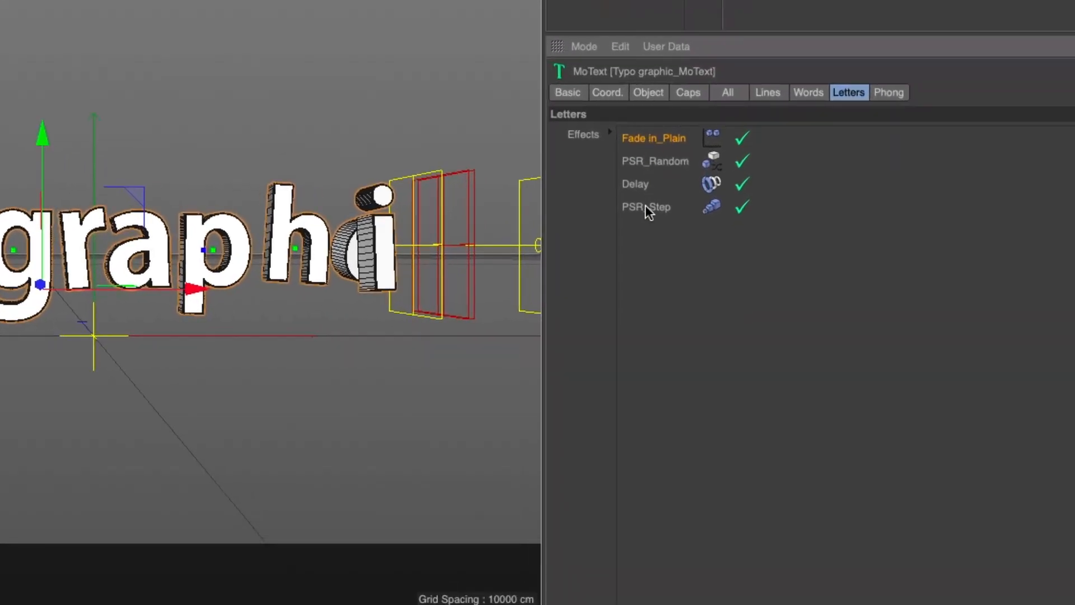
drag(645, 205, 647, 146)
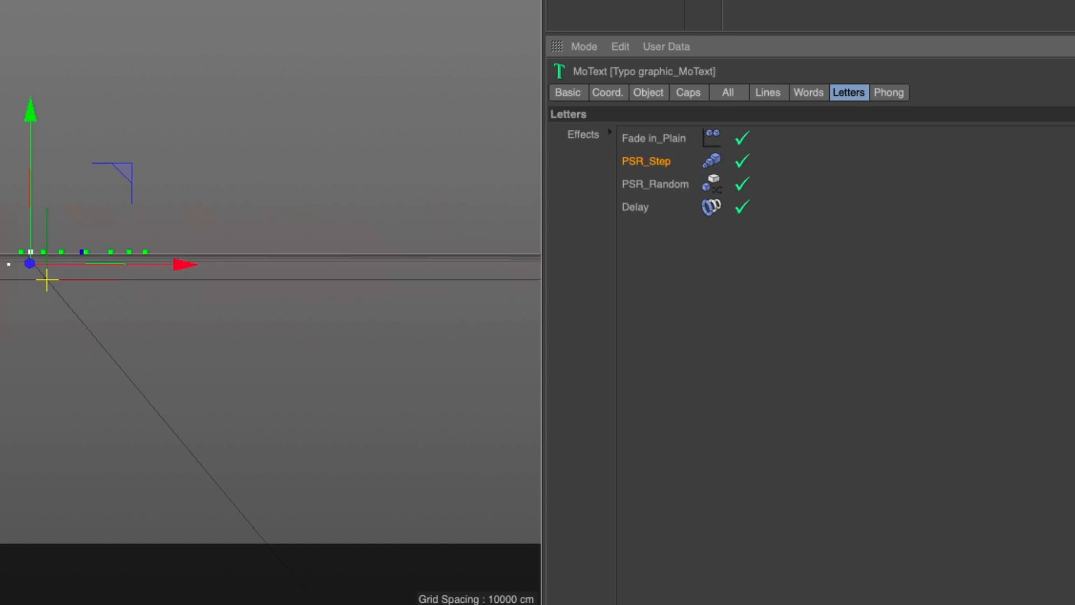
click(412, 521)
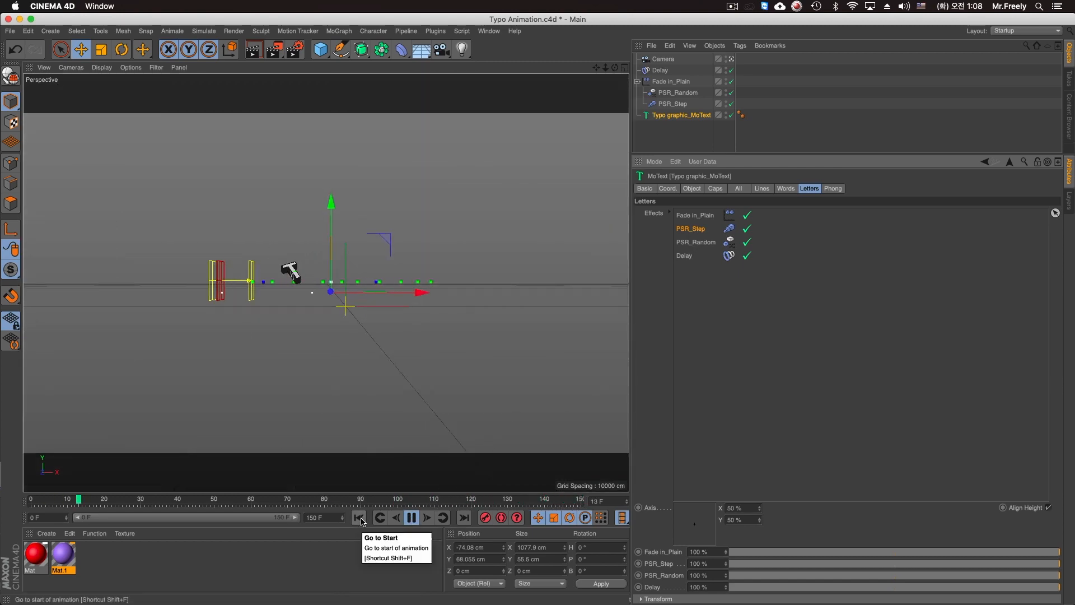
click(411, 518)
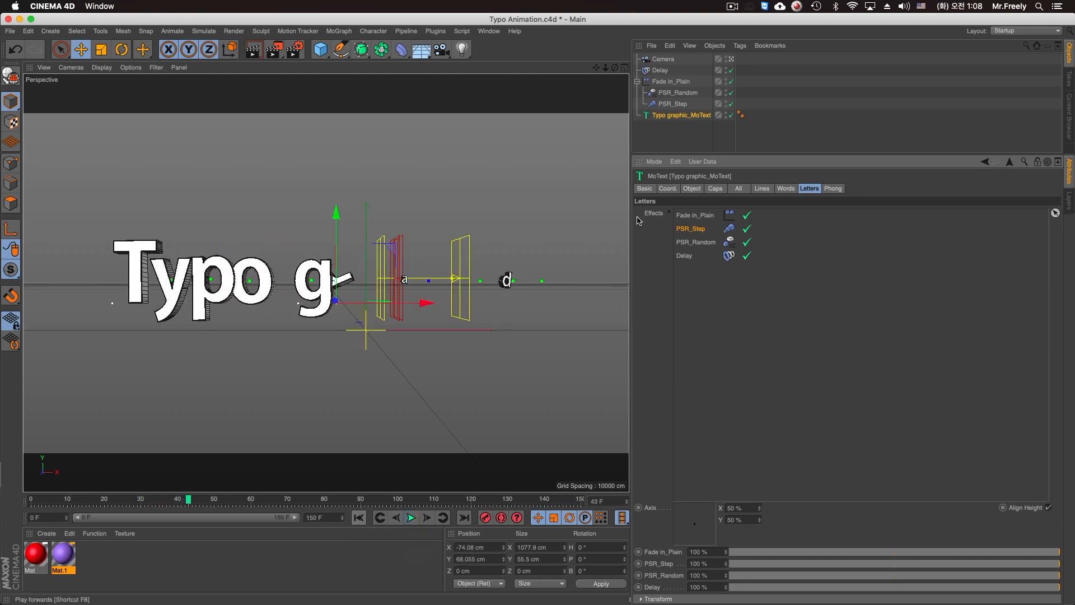
Move PSR_Step below PSR_Random in the MoText's Letters effects and replay the animation from the start several times
drag(693, 227, 695, 246)
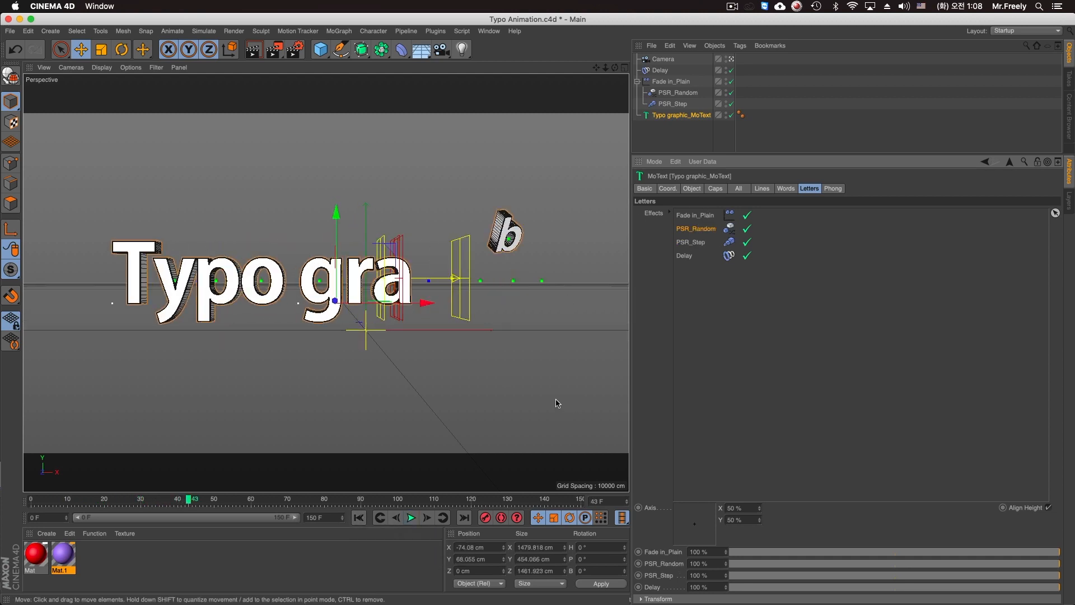
click(359, 518)
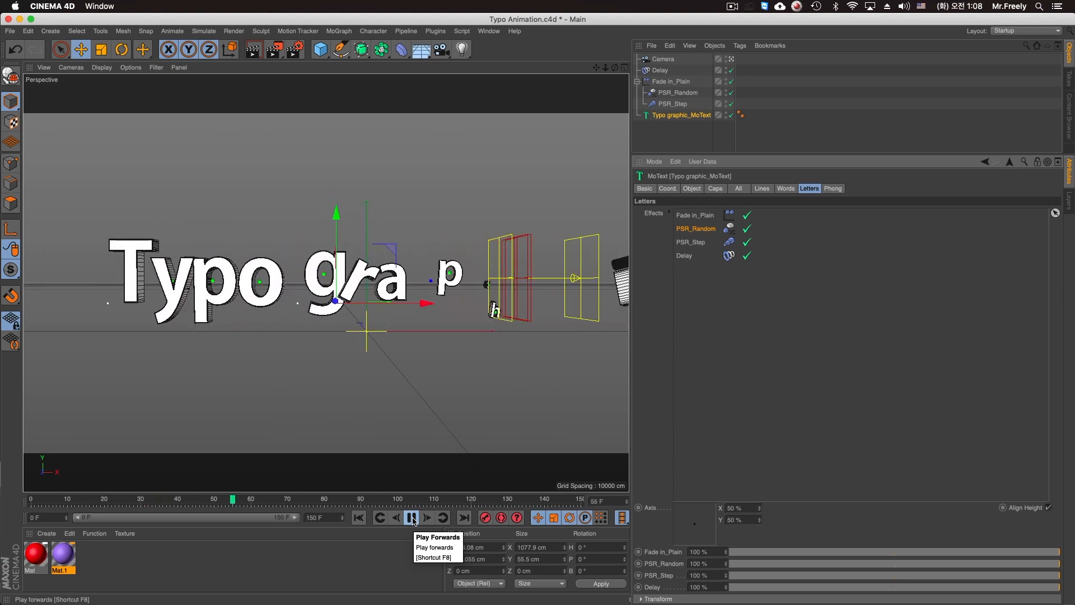
click(412, 518)
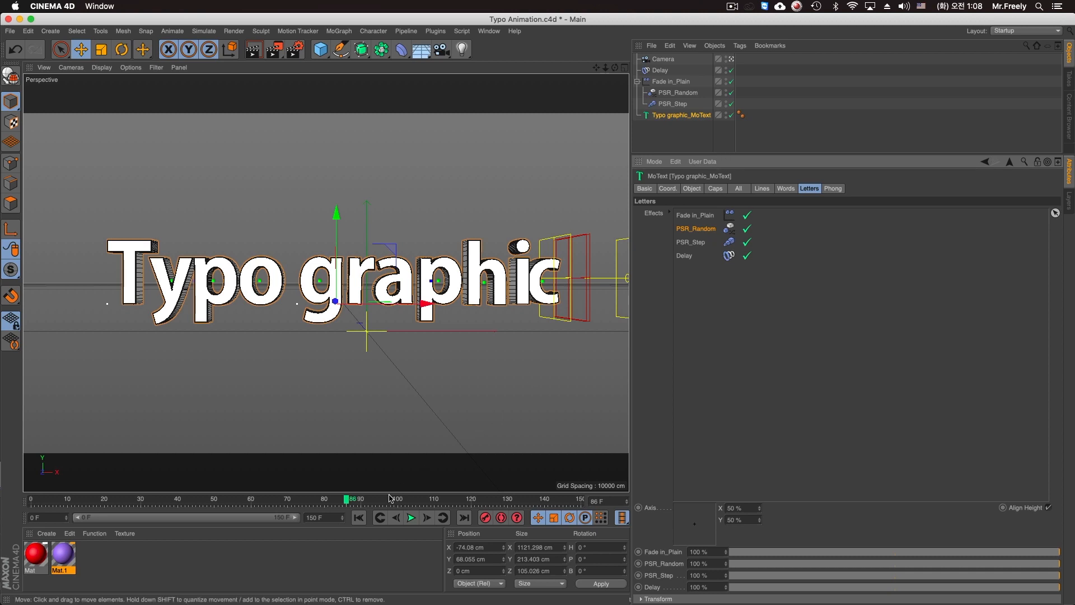
click(359, 518)
click(411, 518)
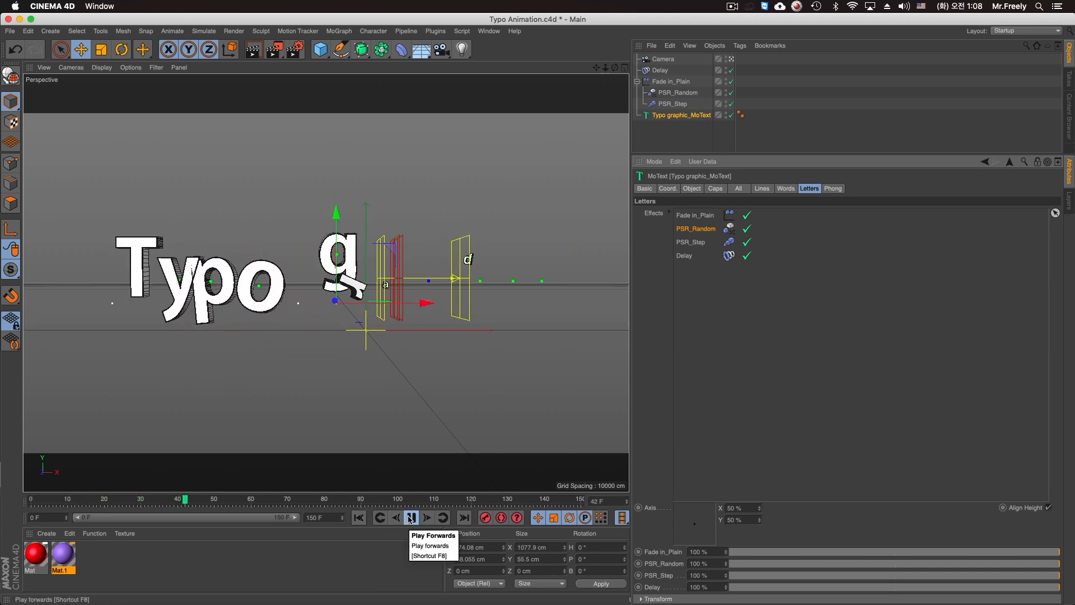
click(411, 518)
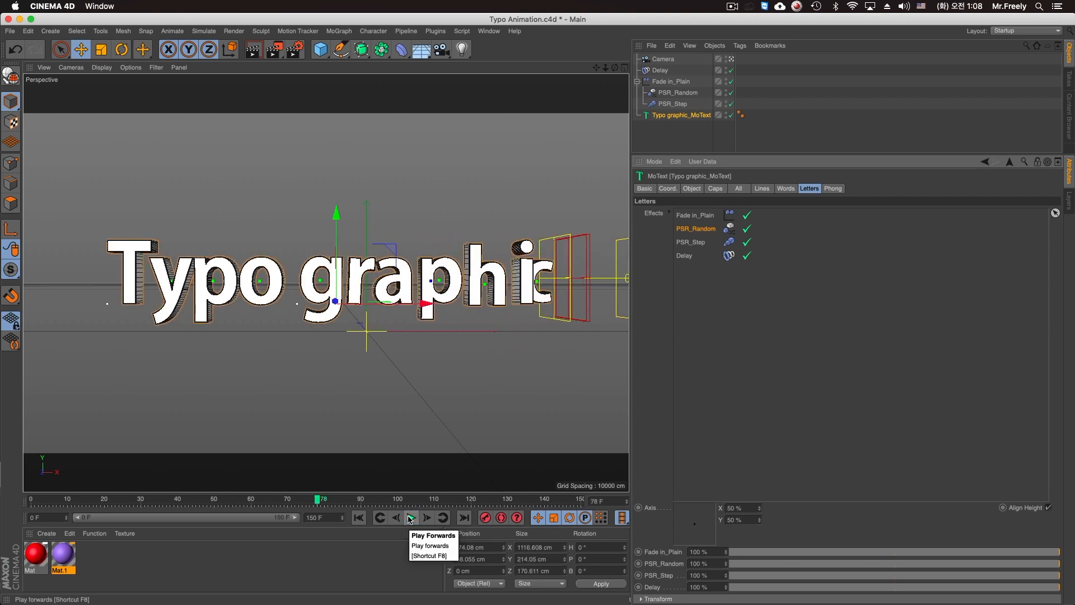
click(411, 518)
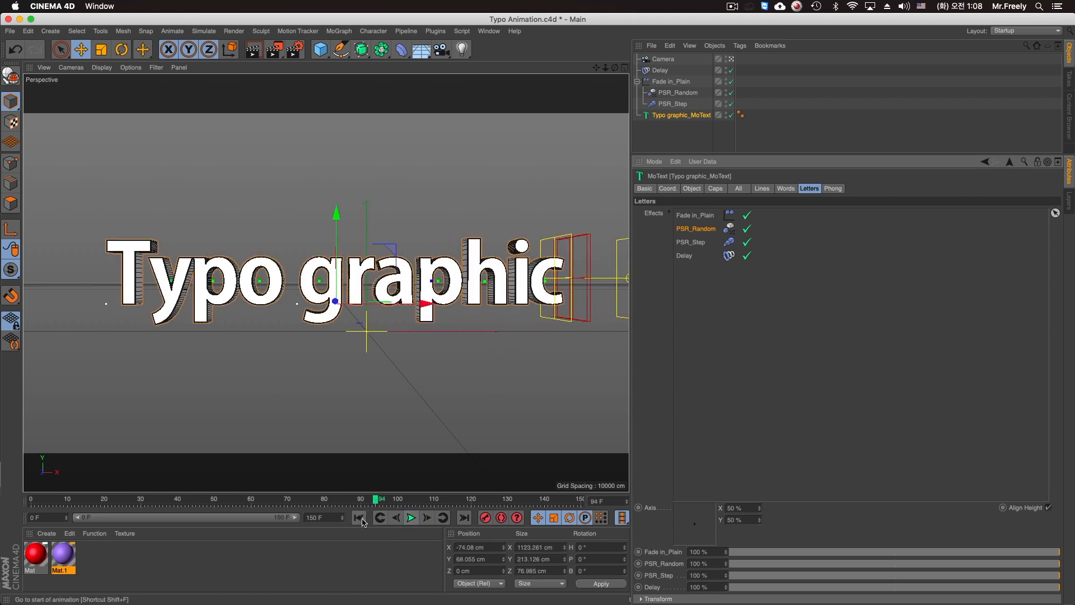
key(shift+f)
click(416, 520)
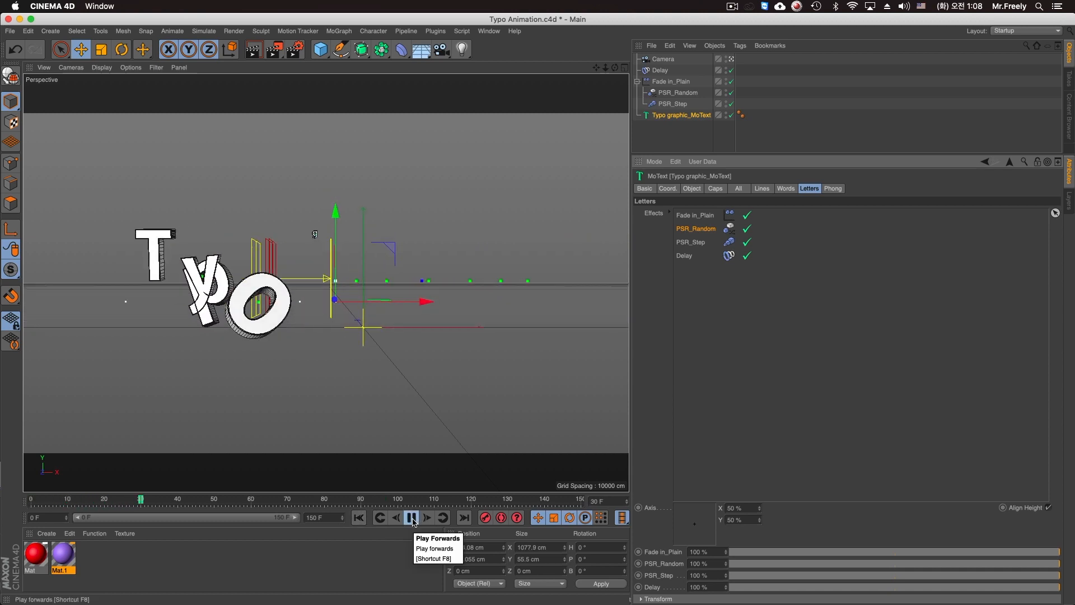
click(412, 518)
Set PSR_Random's X position to 0 cm and play the animation from the first frame
double_click(696, 228)
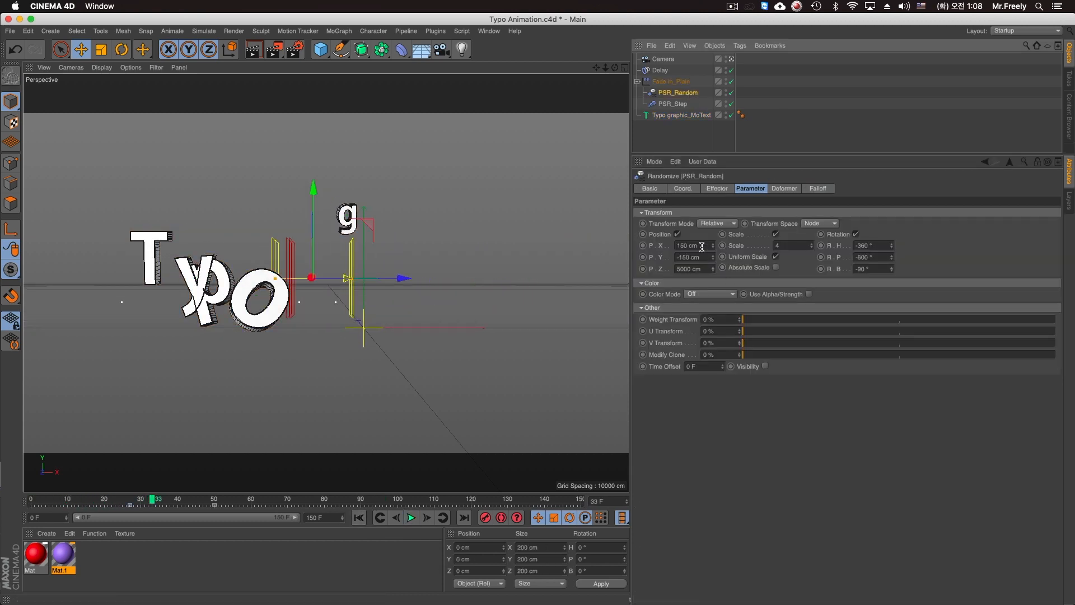
double_click(701, 247)
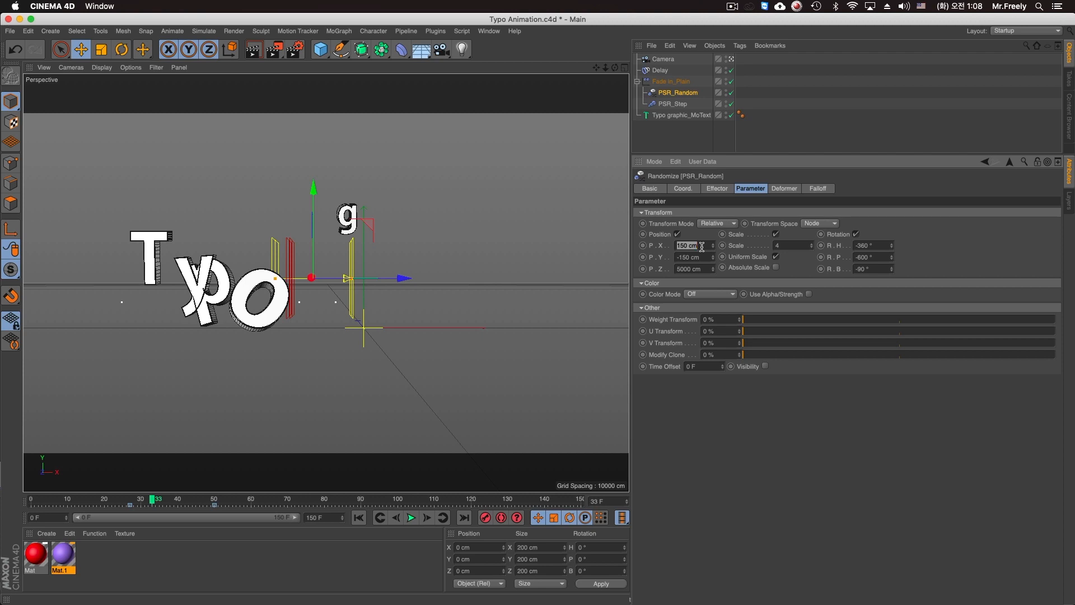
click(359, 518)
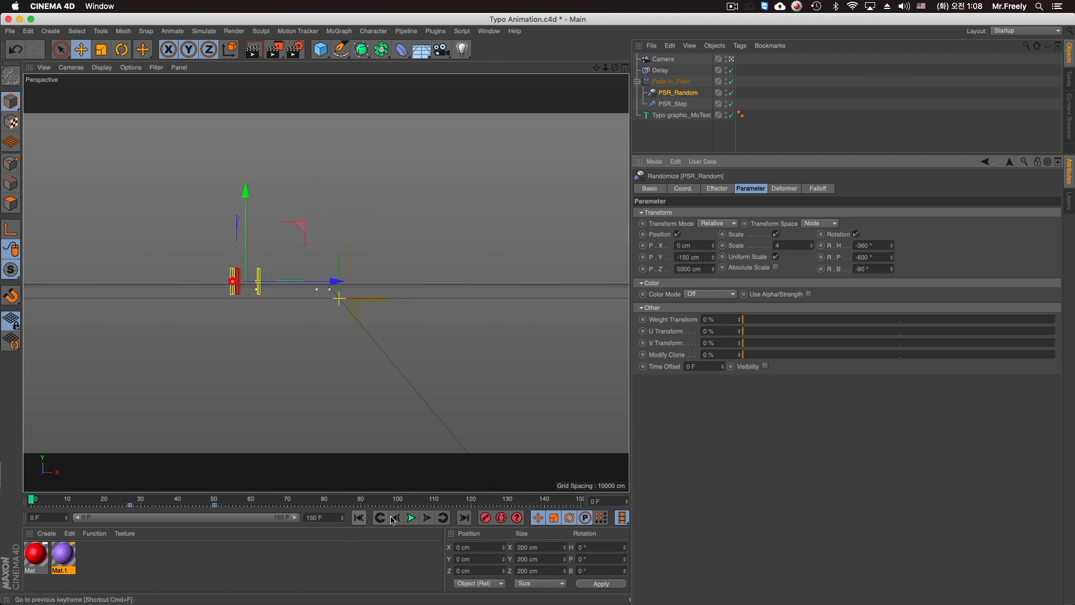
click(411, 517)
click(411, 518)
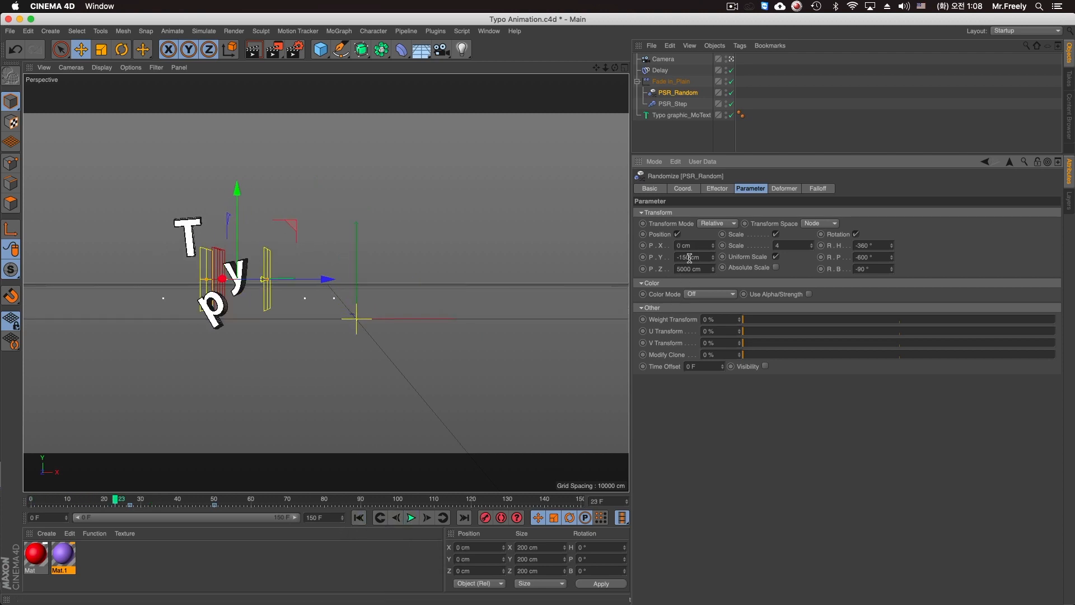
Preview the animation from the start with PSR_Step disabled and re-enable the effector
click(678, 104)
click(731, 104)
click(359, 517)
click(411, 518)
click(411, 518)
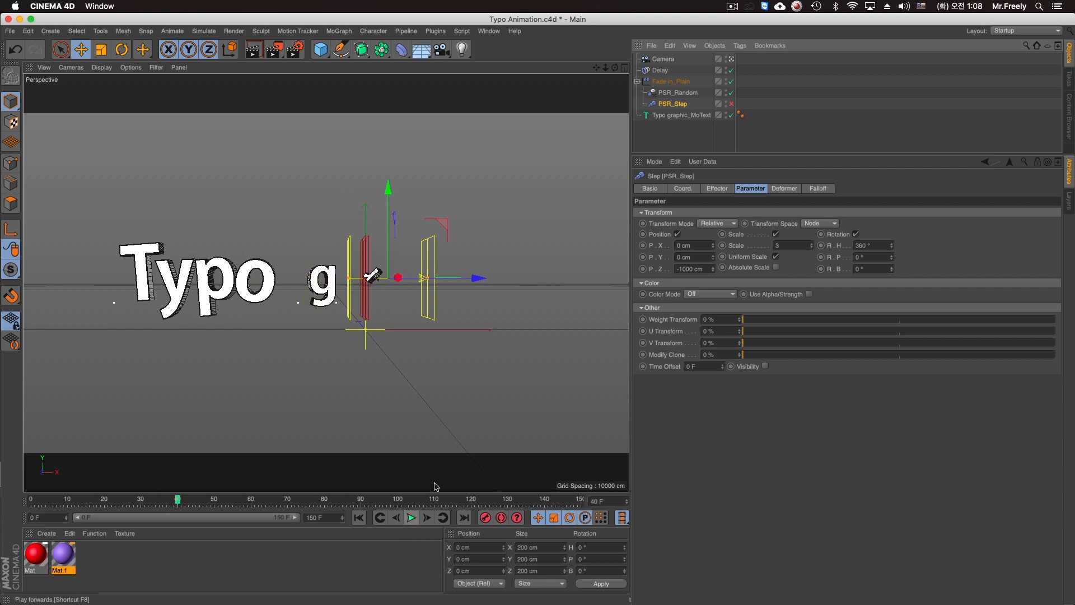
click(734, 106)
click(683, 106)
click(731, 105)
Set PSR_Step's Z position to -500 cm and replay the animation from the start
click(693, 269)
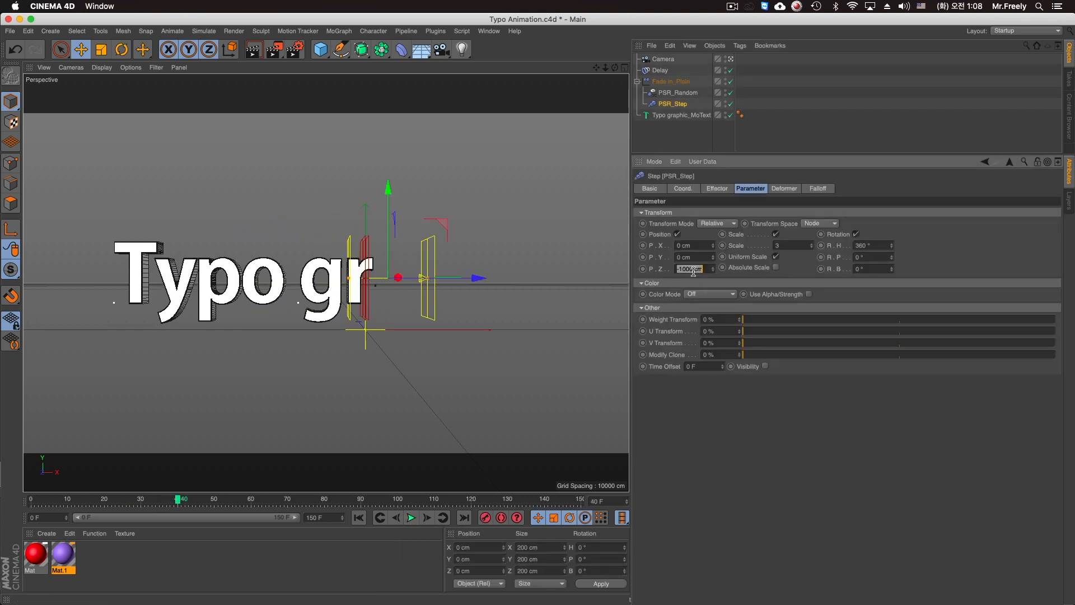
key(Return)
click(359, 517)
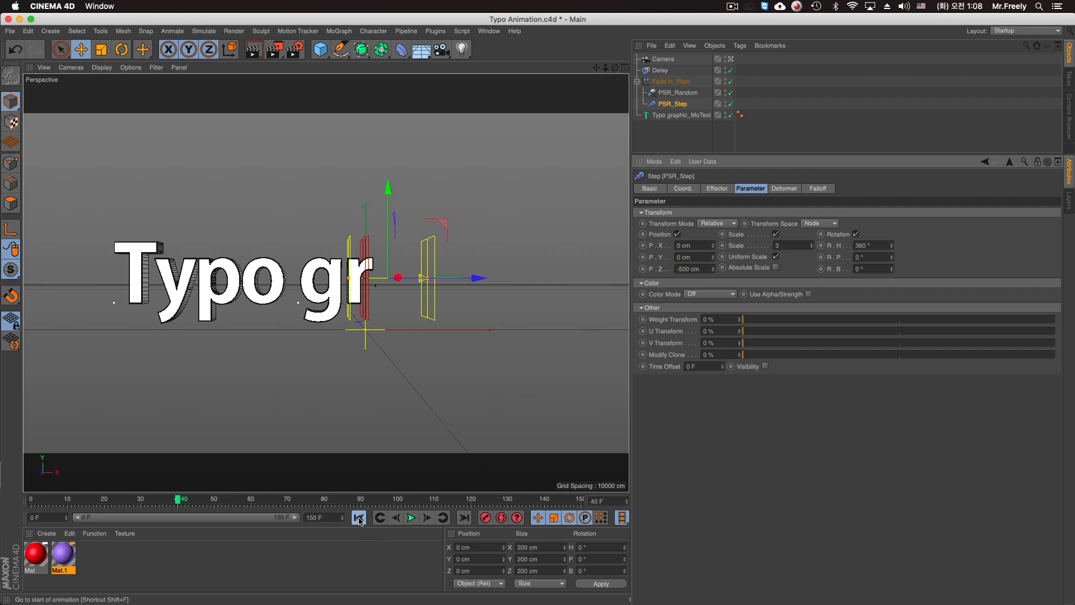
click(411, 517)
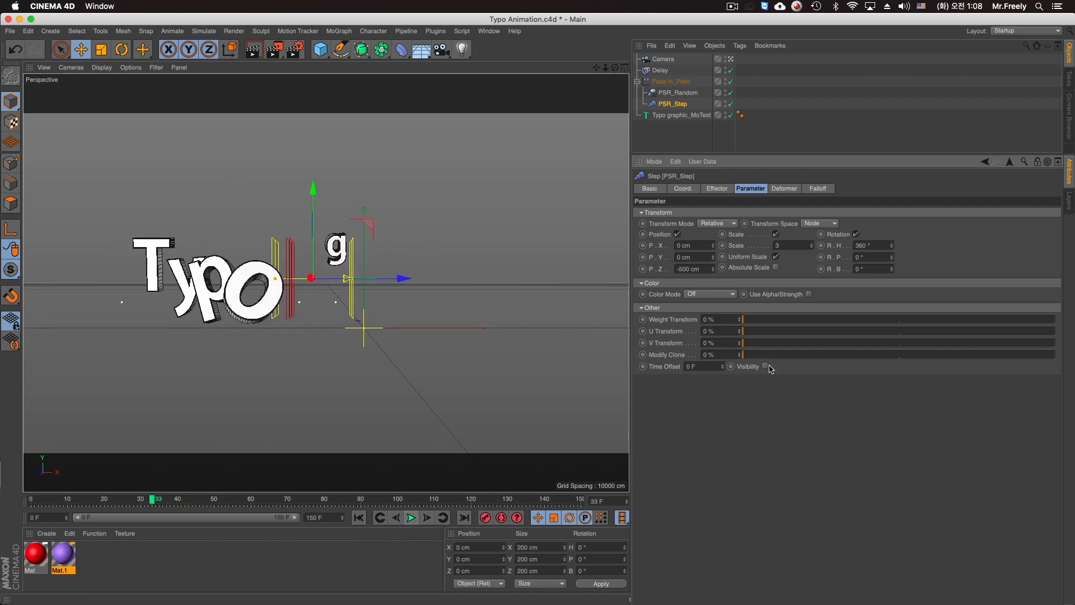
Set PSR_Step's scale to -2 and play the animation from the first frame twice
click(779, 245)
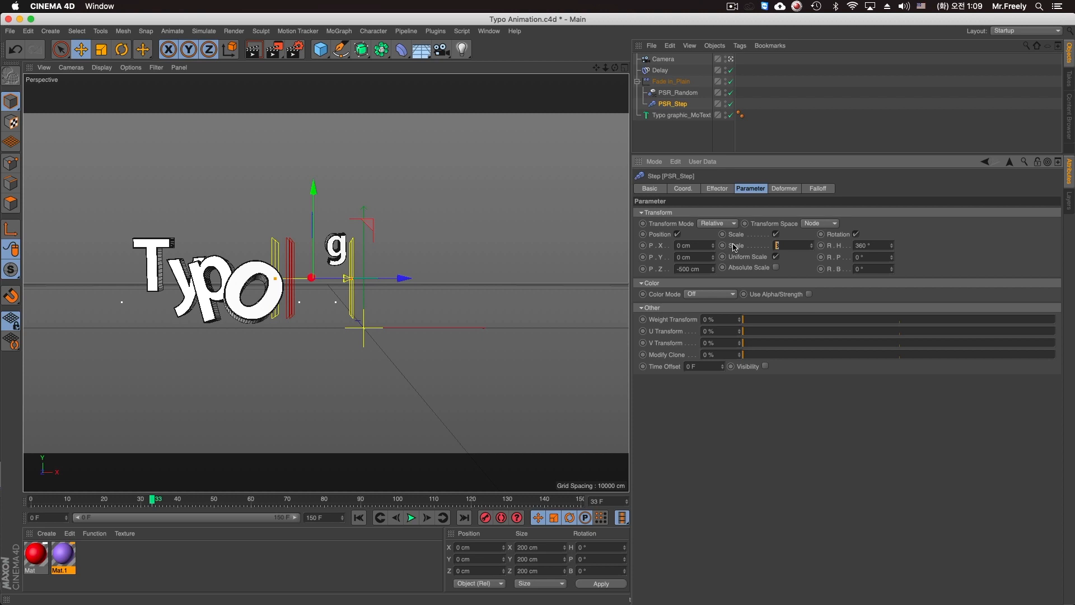
click(359, 517)
click(412, 518)
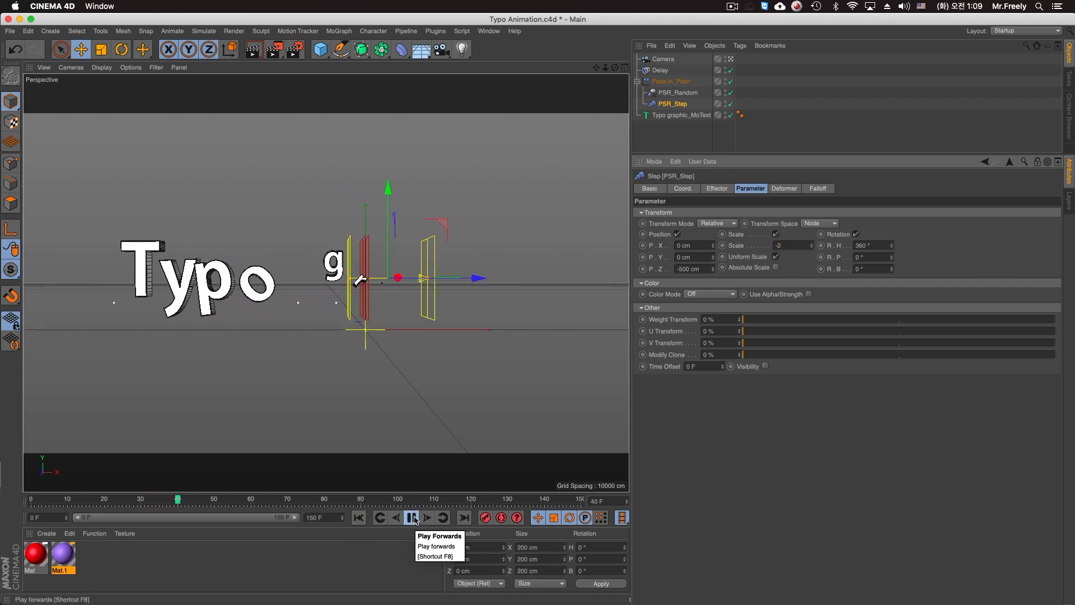
click(413, 518)
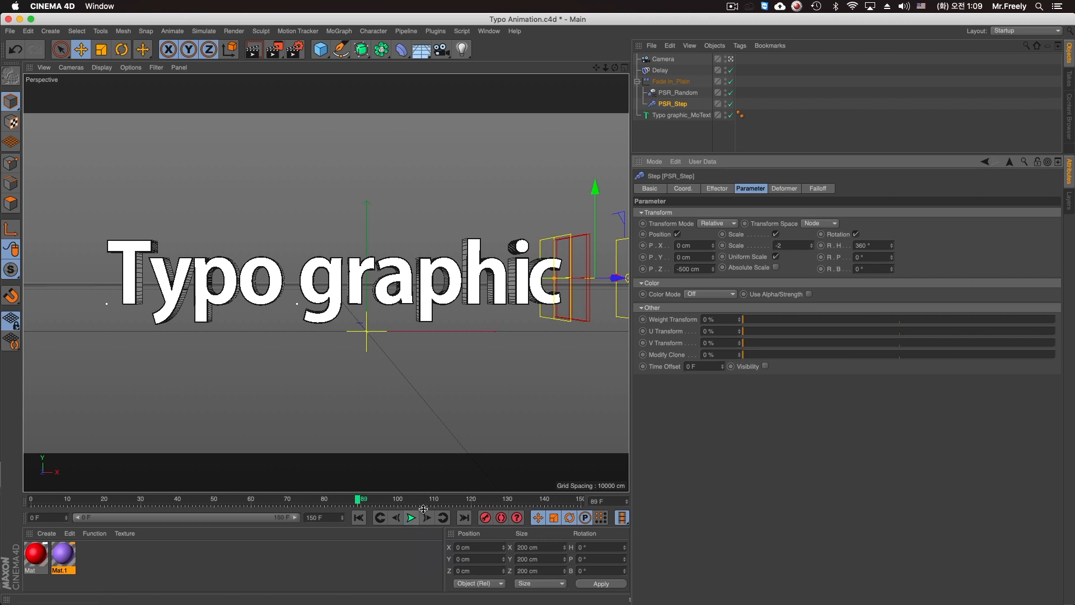
key(shift+f)
click(413, 517)
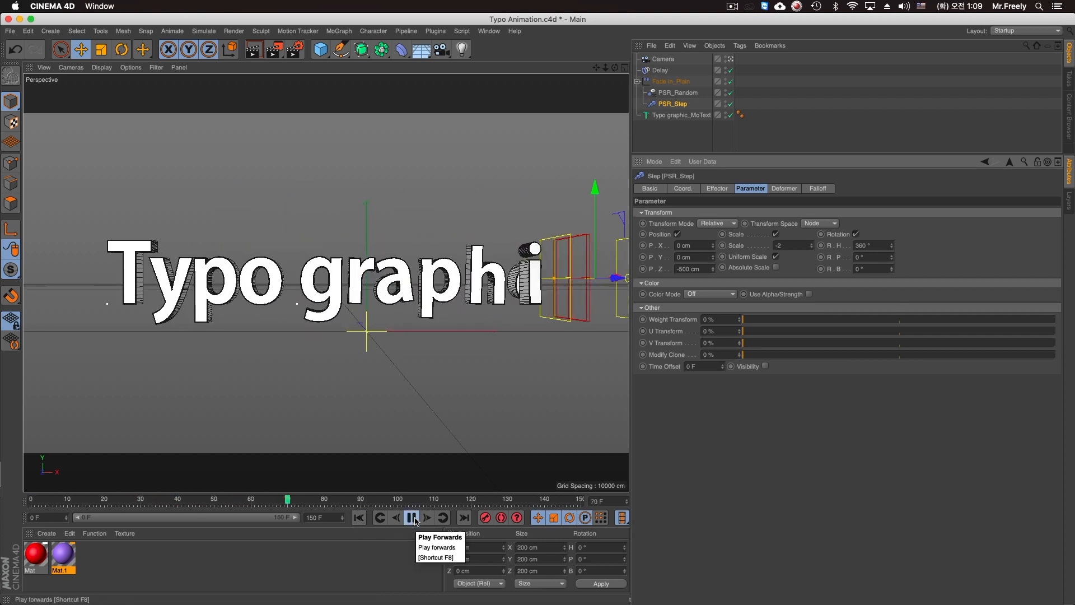
click(412, 518)
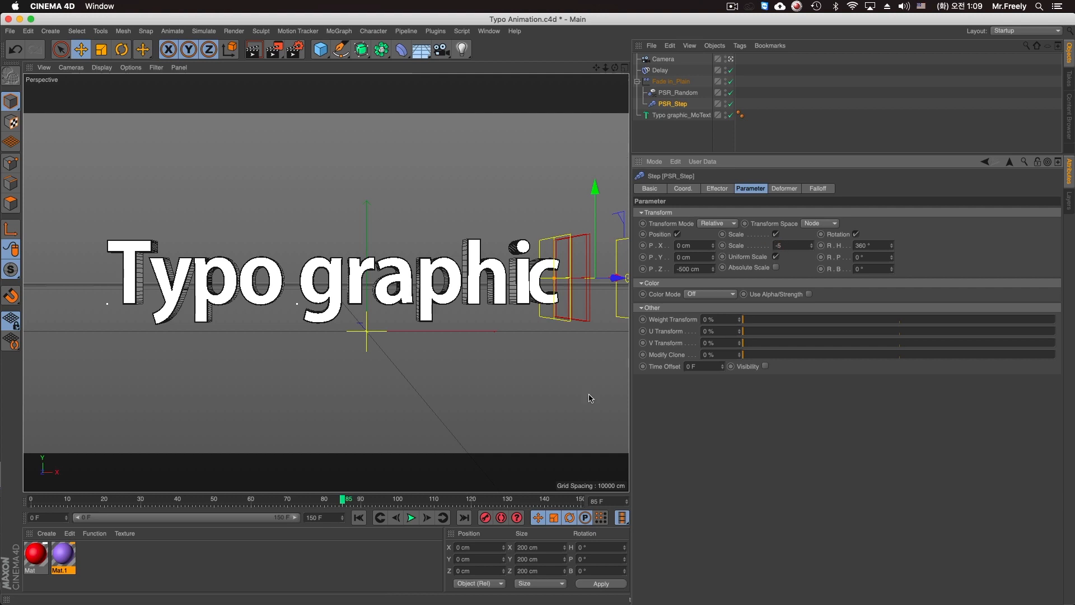
Lower PSR_Step's scale to a stronger negative value and replay the animation from the start
click(359, 518)
click(412, 517)
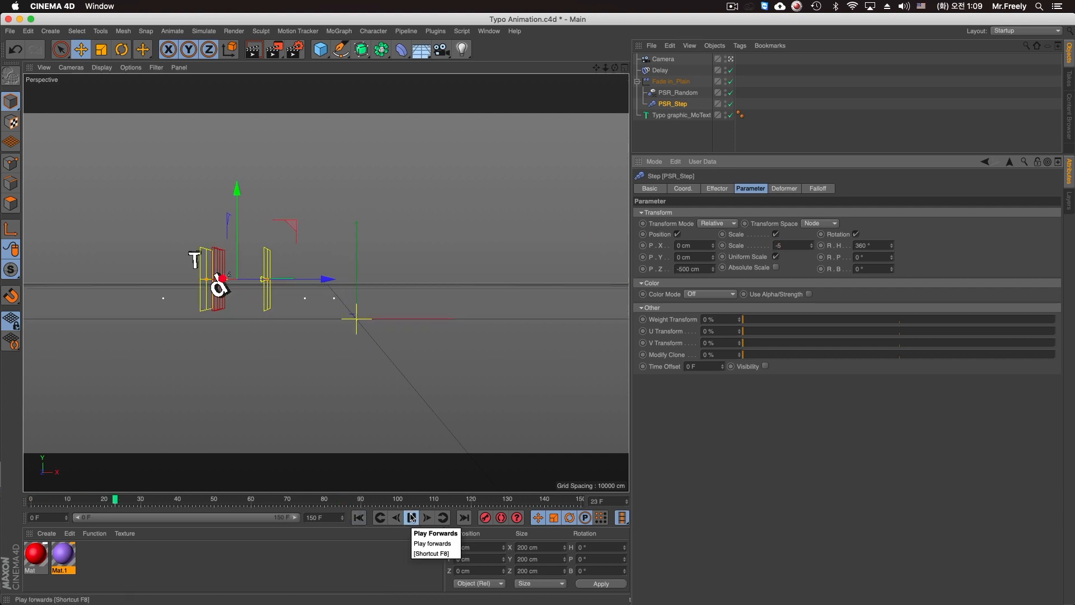
Set PSR_Step's scale to 3 and Z position to -1200 cm, and replay the animation from the start
click(412, 517)
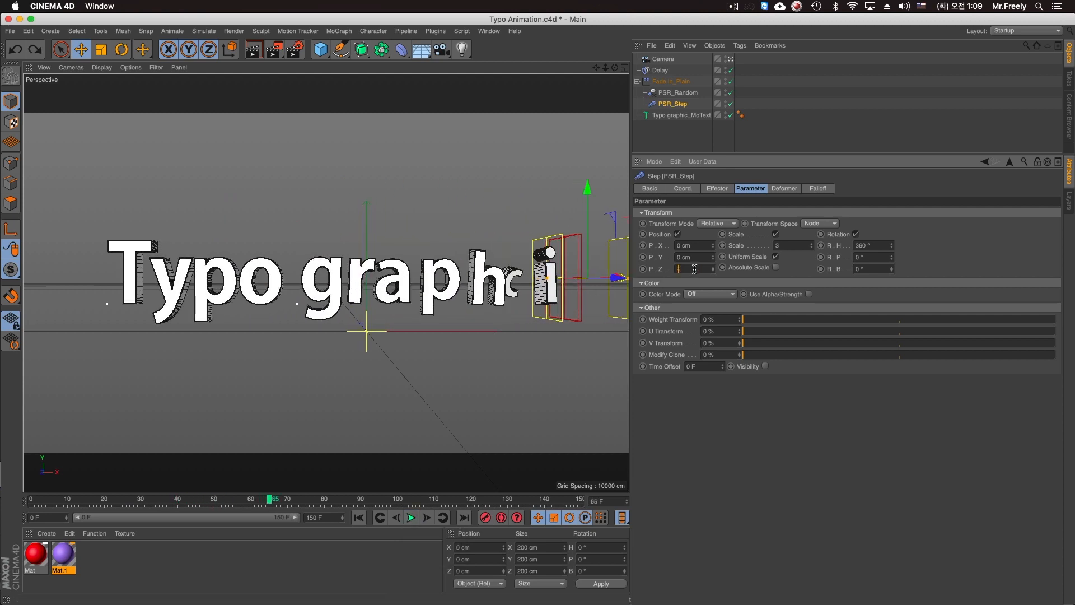
click(359, 517)
click(412, 518)
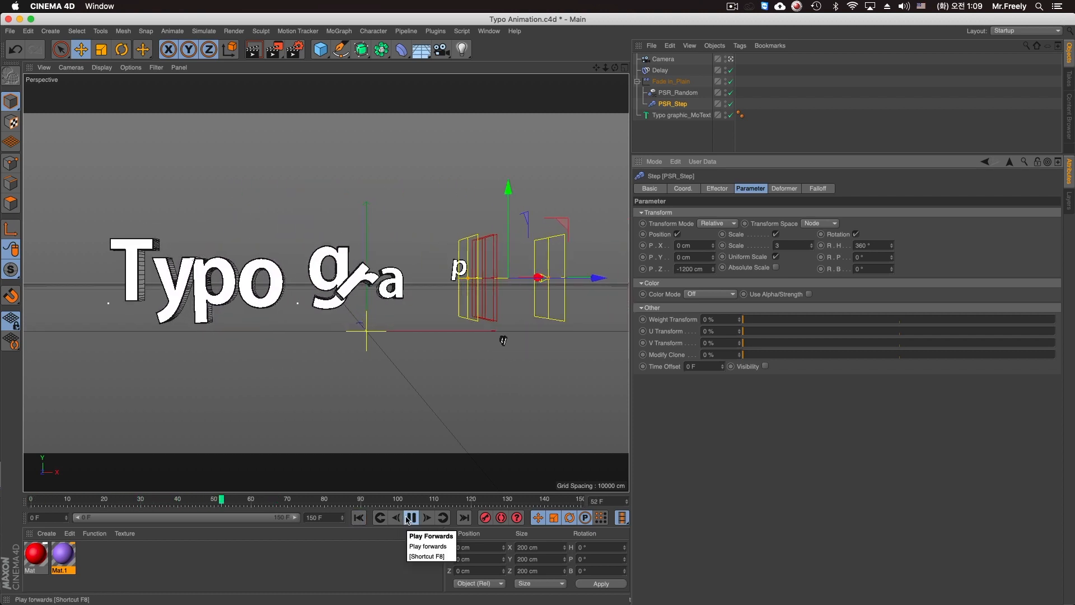
key(F8)
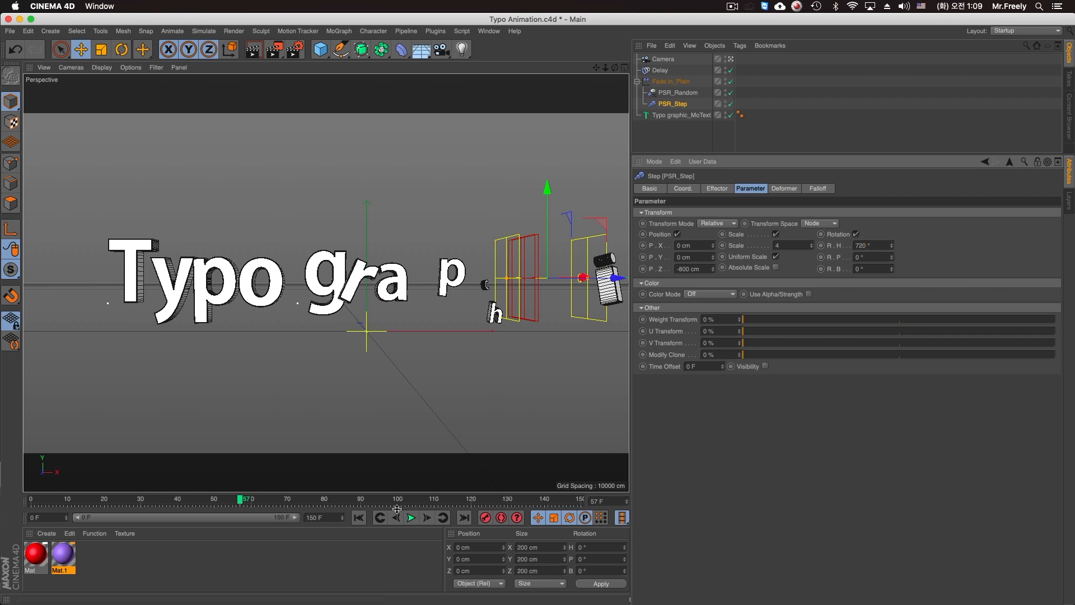
Set PSR_Step's Z position to -800 cm, scale to 3 and heading rotation to 360°, replaying the animation from the start to check
click(359, 518)
click(410, 517)
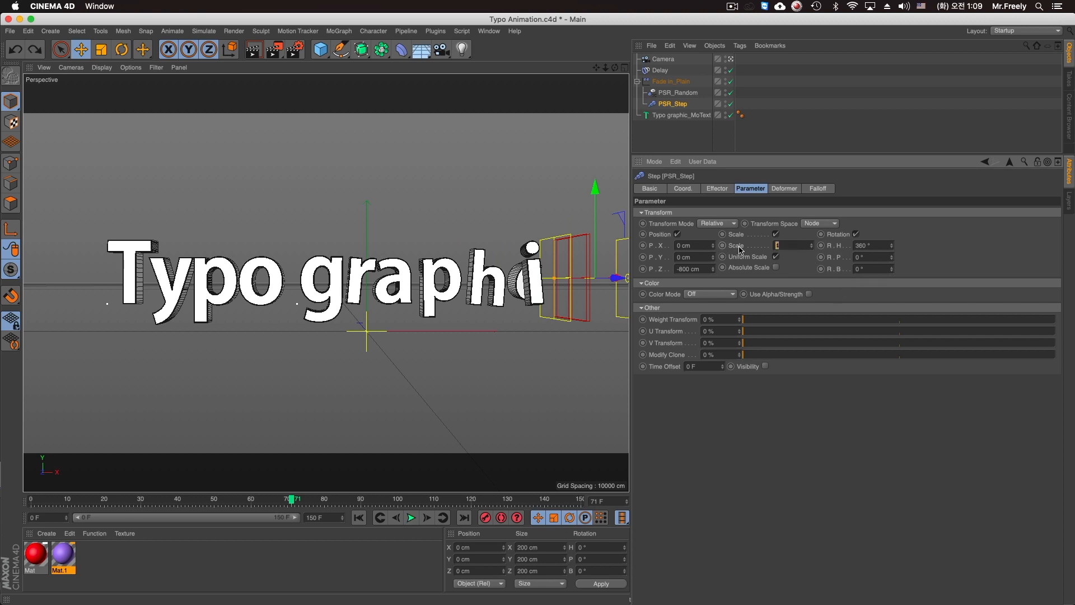
click(377, 516)
click(411, 517)
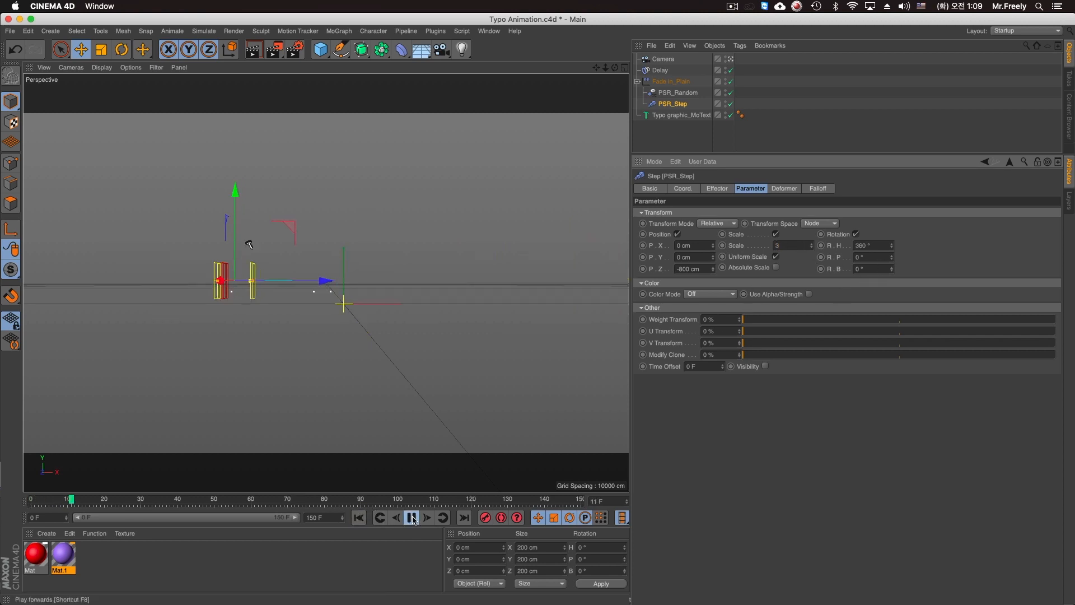
click(412, 517)
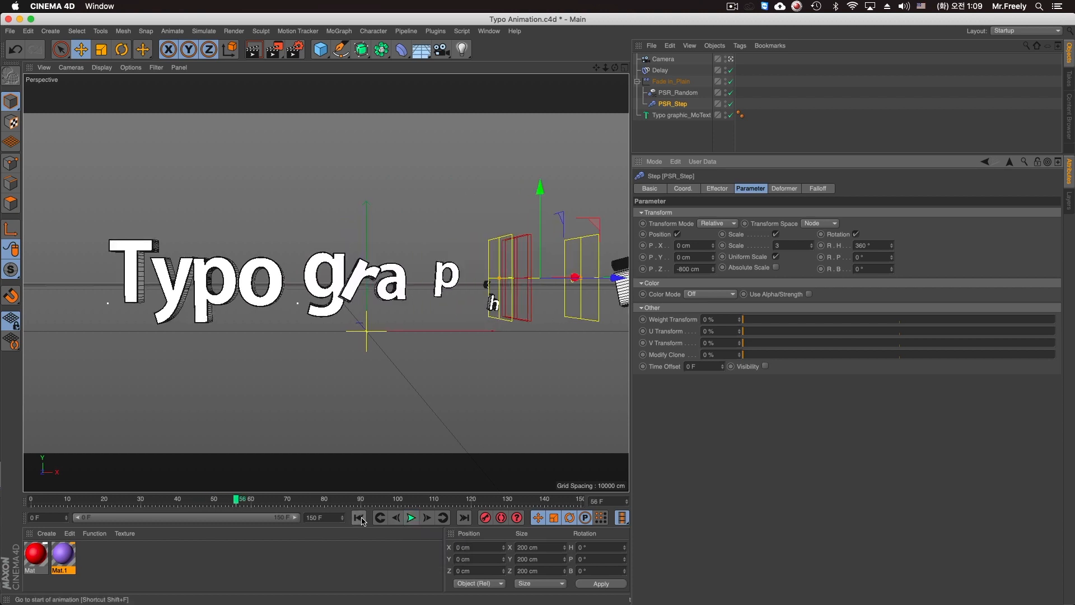
click(358, 517)
click(411, 518)
click(410, 518)
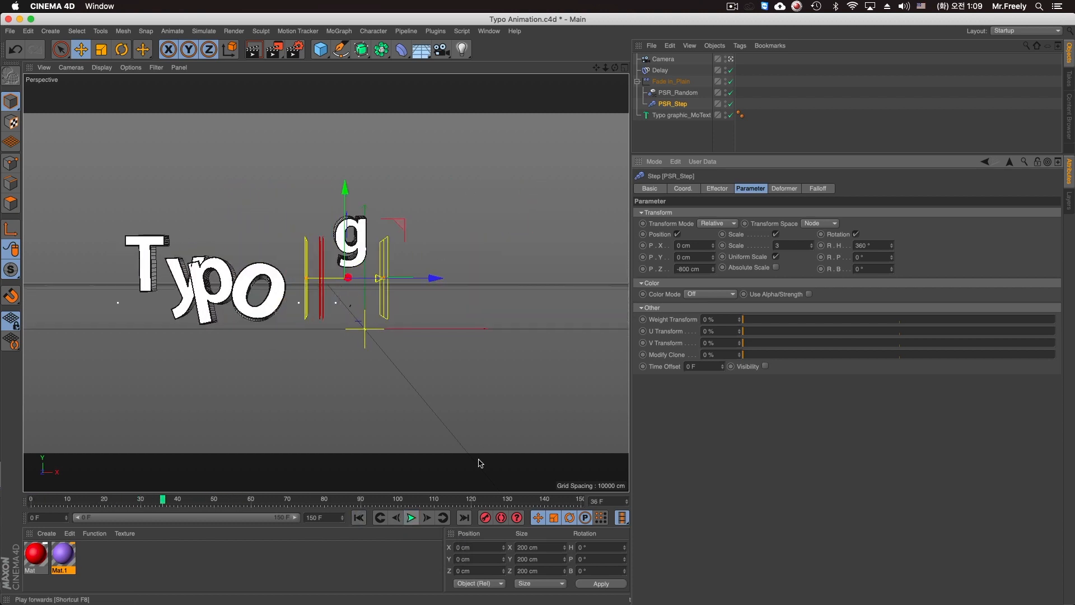
Raise PSR_Step's falloff to 94% and replay the animation from the first frame
click(817, 188)
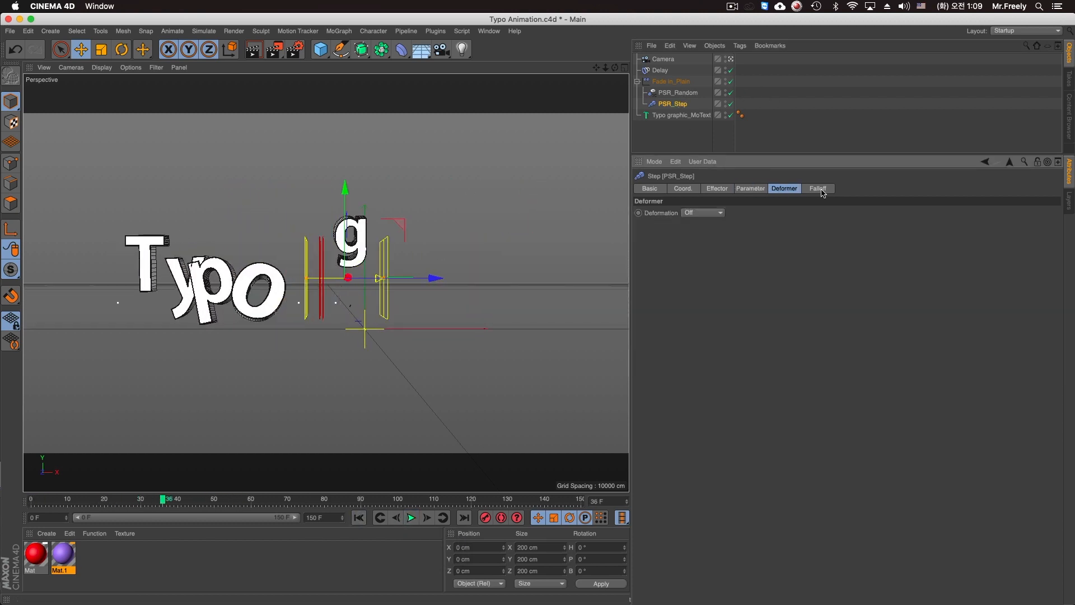
drag(1007, 297, 1028, 297)
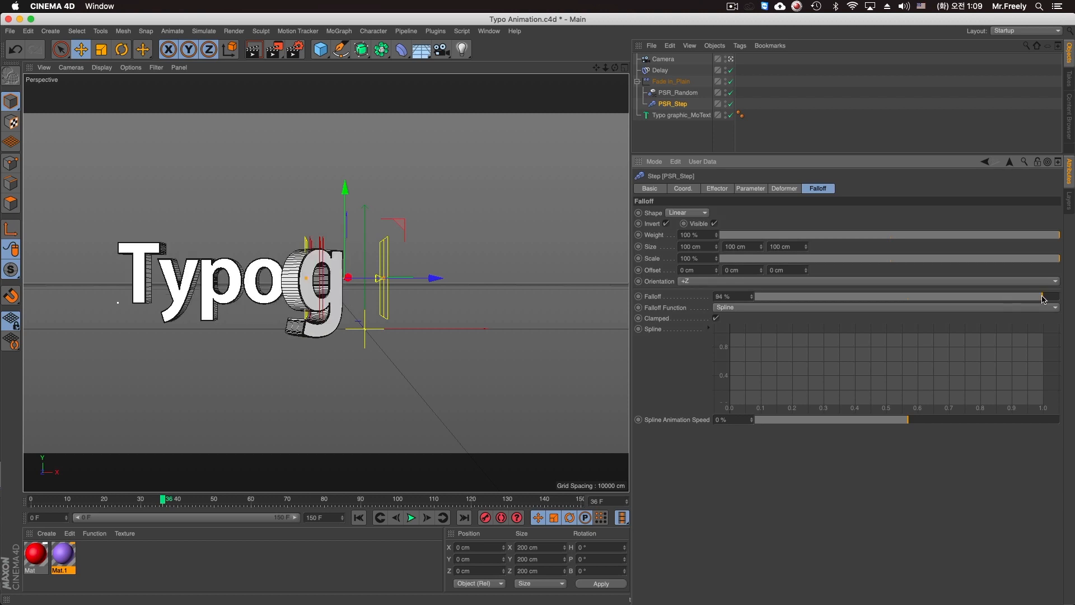
click(358, 517)
click(412, 518)
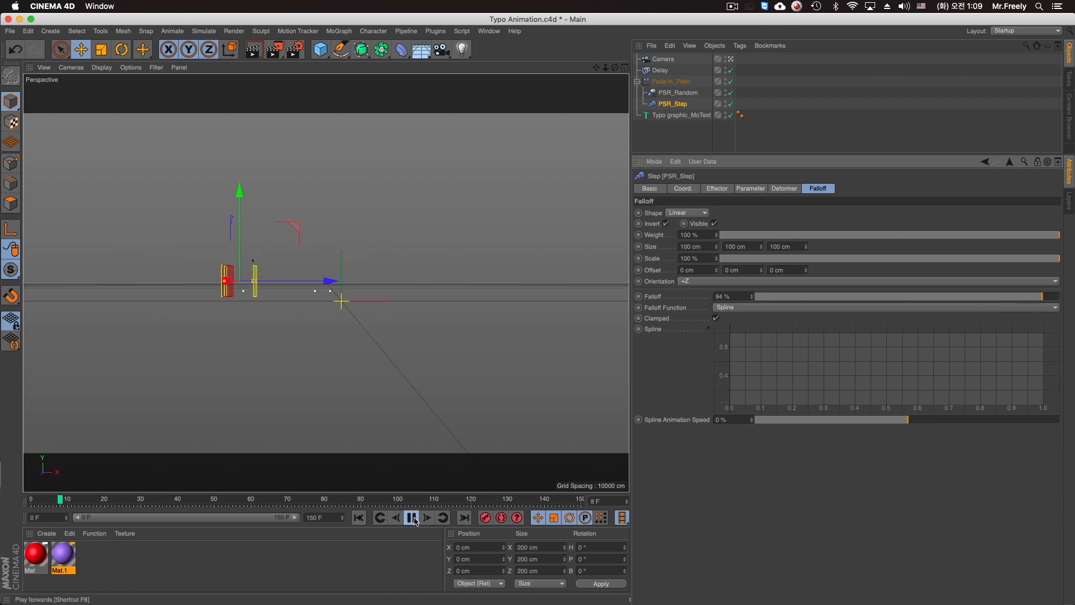
click(412, 517)
Lower PSR_Step's falloff to 53% and replay the animation
drag(1042, 296, 917, 297)
click(380, 517)
click(411, 518)
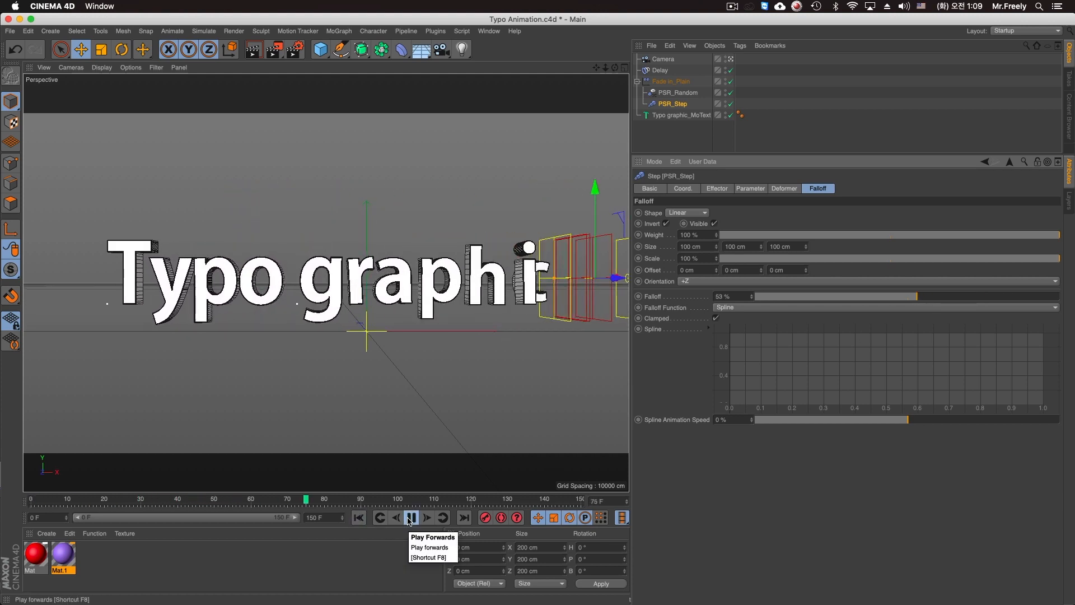
click(411, 517)
Set PSR_Step's falloff to 60% and replay the animation from the start twice
drag(926, 300, 938, 297)
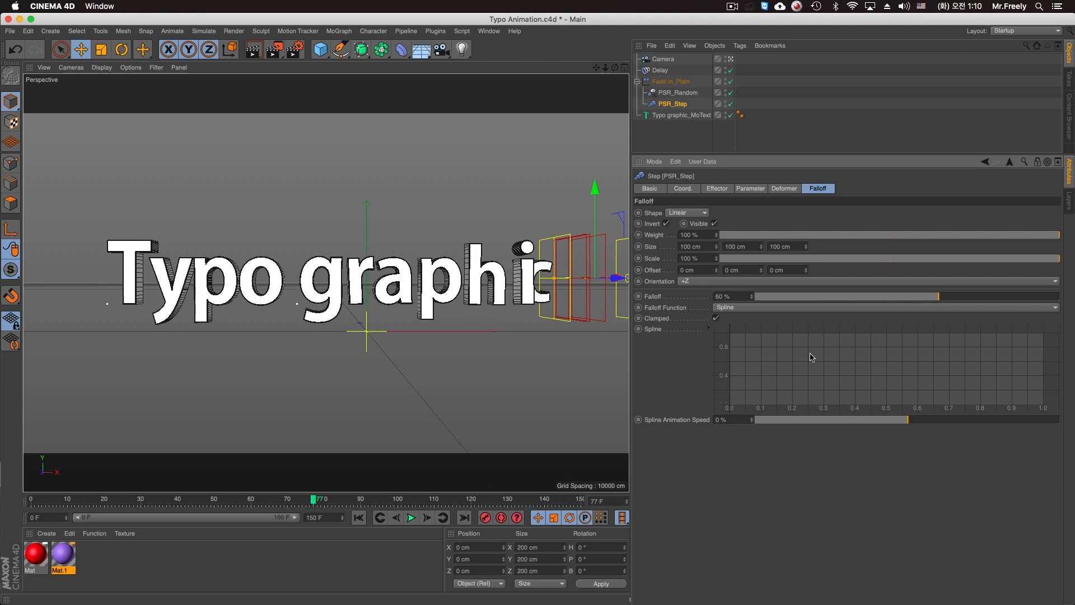
click(380, 518)
click(411, 517)
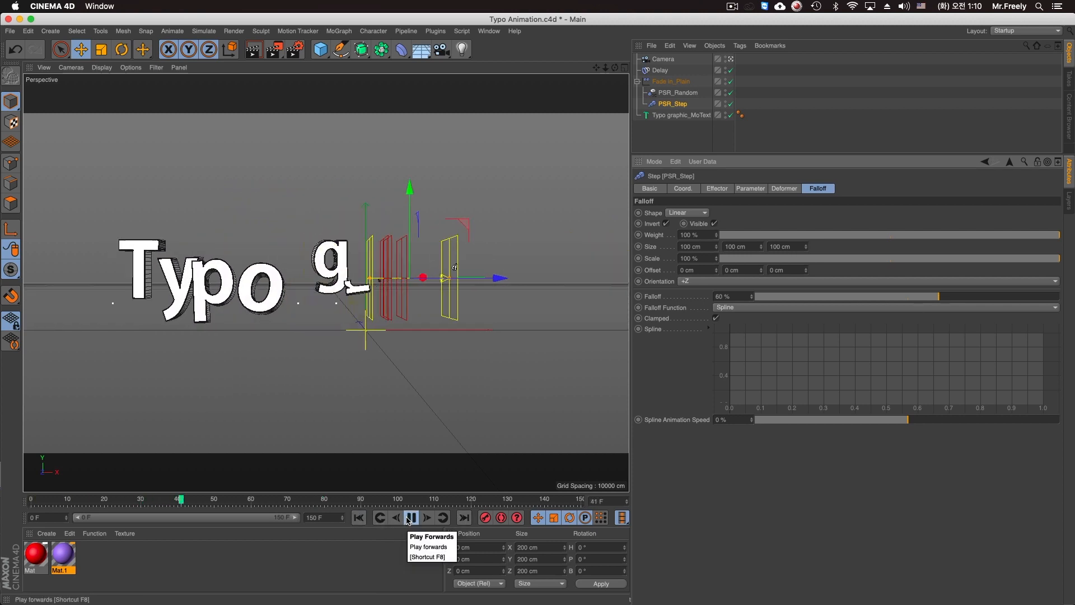
click(407, 518)
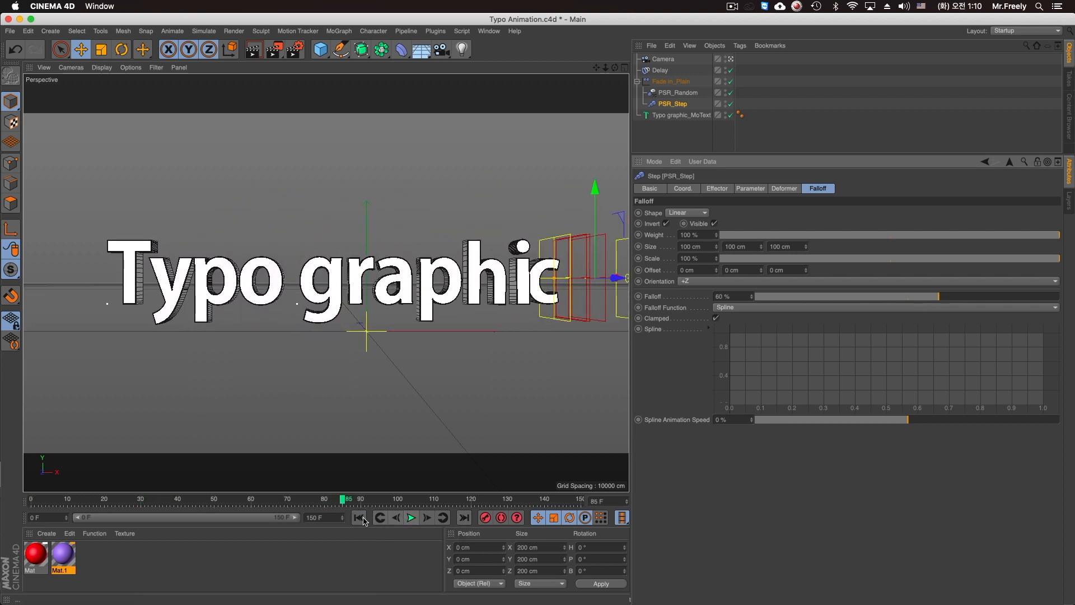
click(359, 517)
click(413, 517)
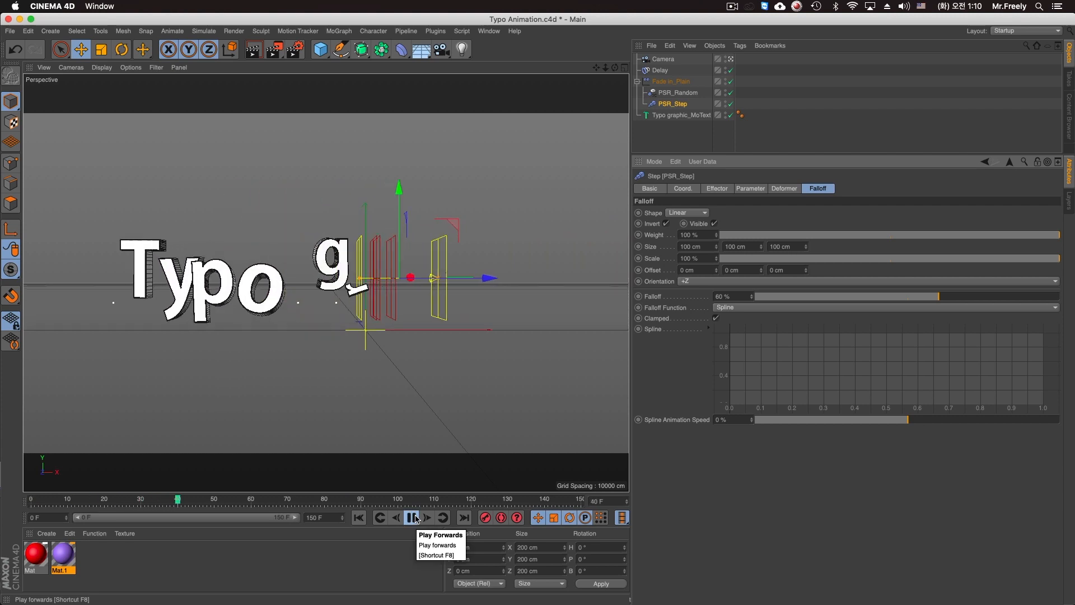
click(412, 517)
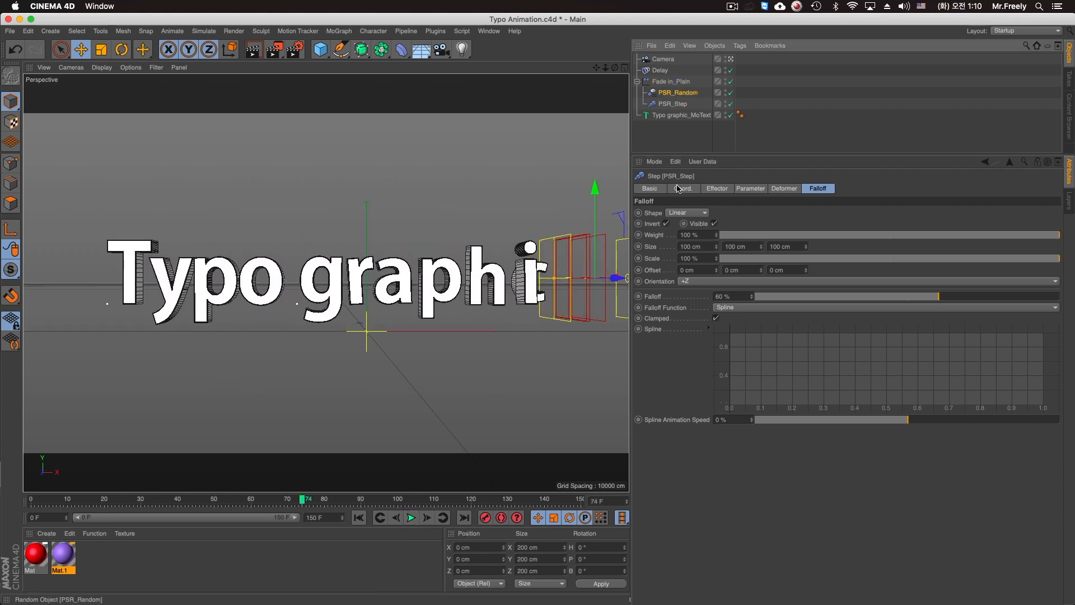
Set the PSR_Random effector's falloff to 68% and replay the animation from the start
click(677, 93)
drag(1001, 297, 963, 297)
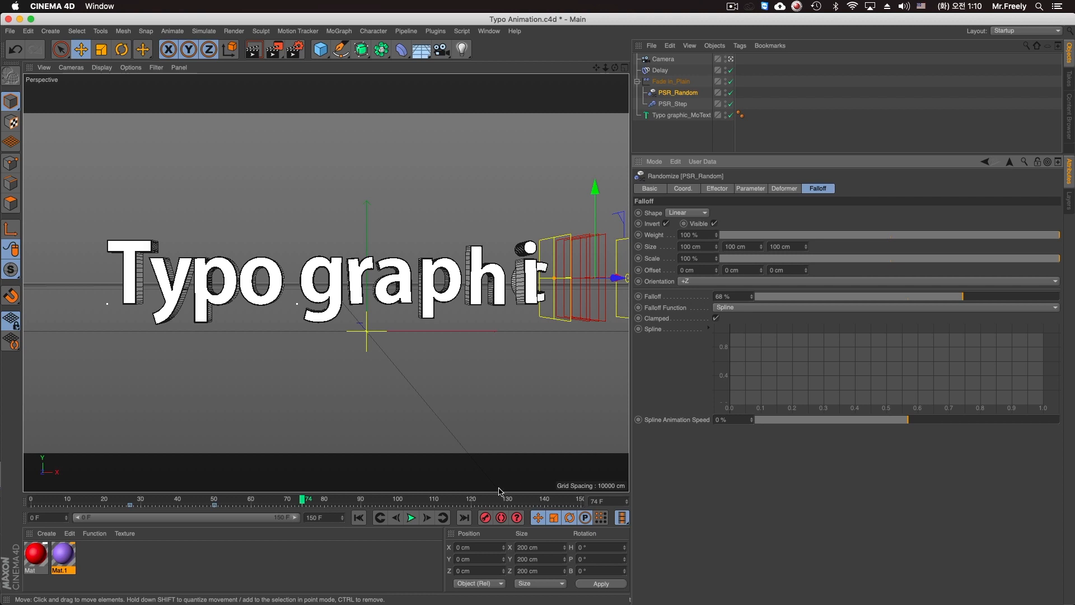
click(359, 518)
click(412, 517)
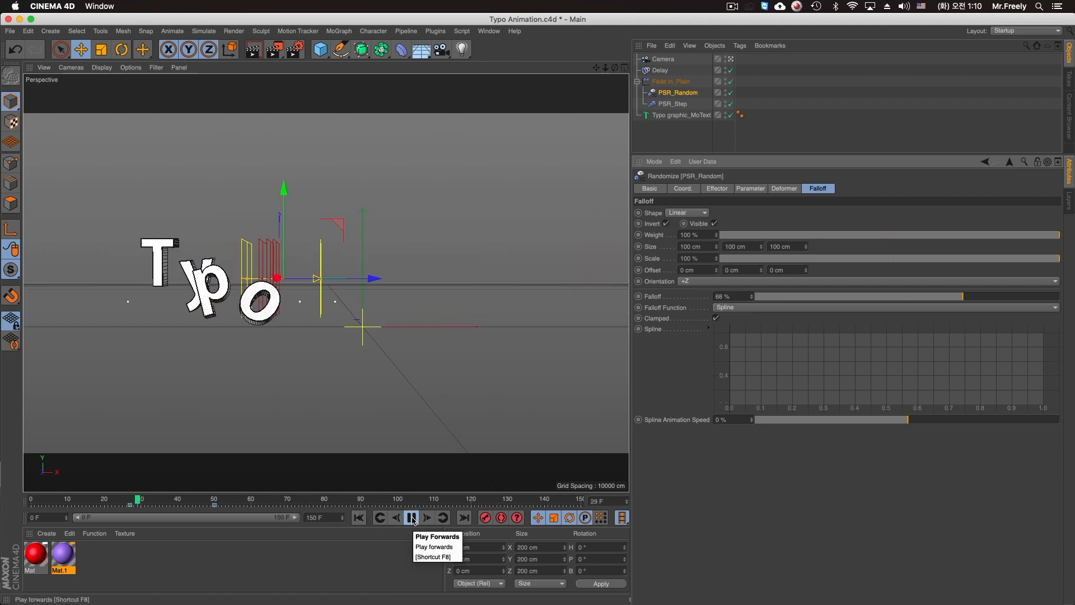
click(412, 517)
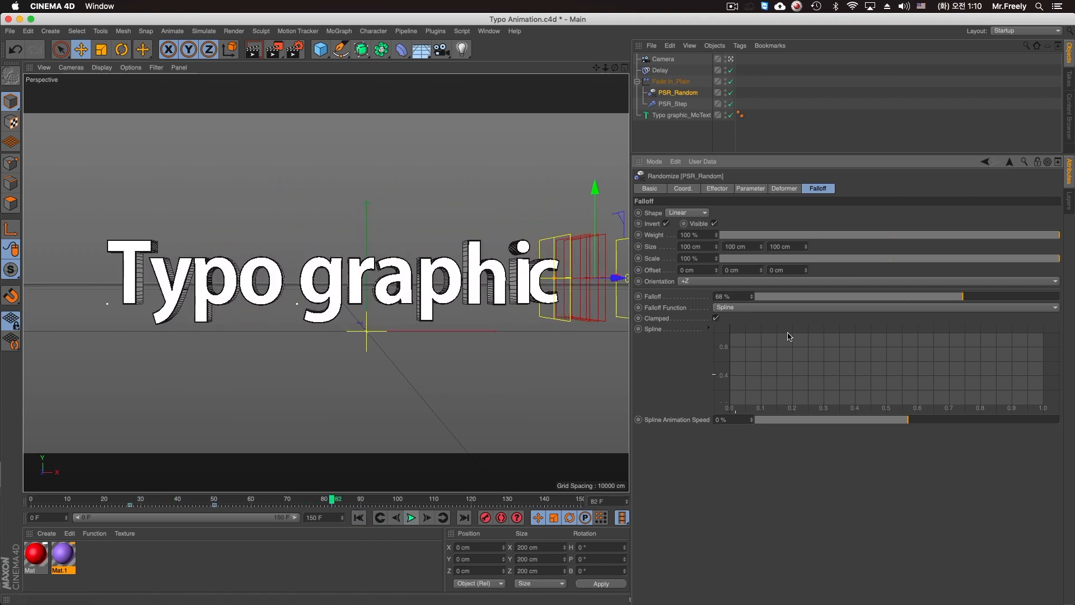
Set PSR_Random's falloff to 80% and preview the animation from the first frame
key(Return)
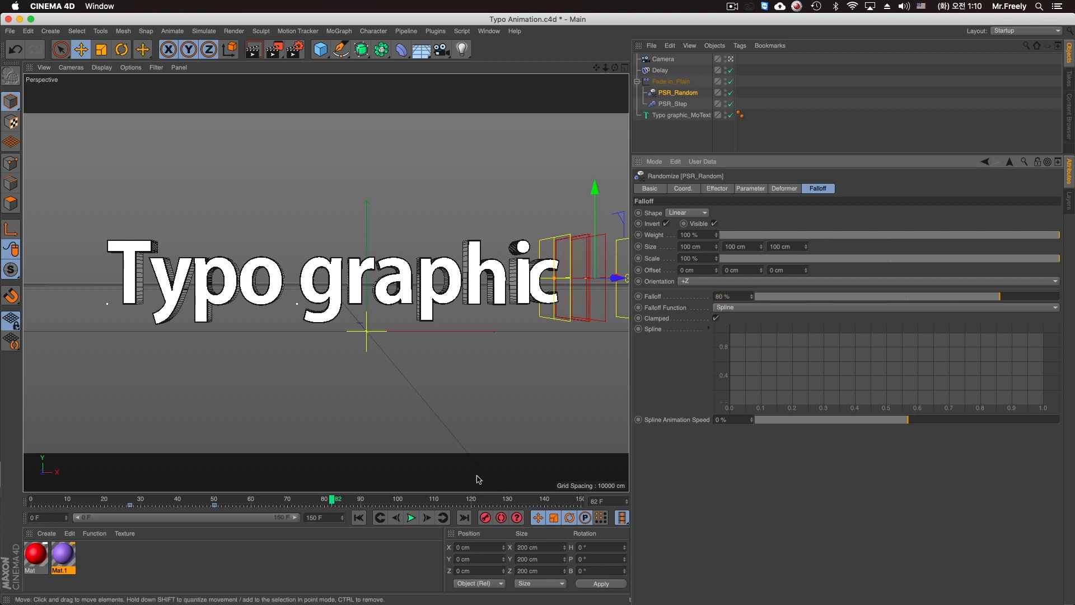
click(359, 518)
click(411, 517)
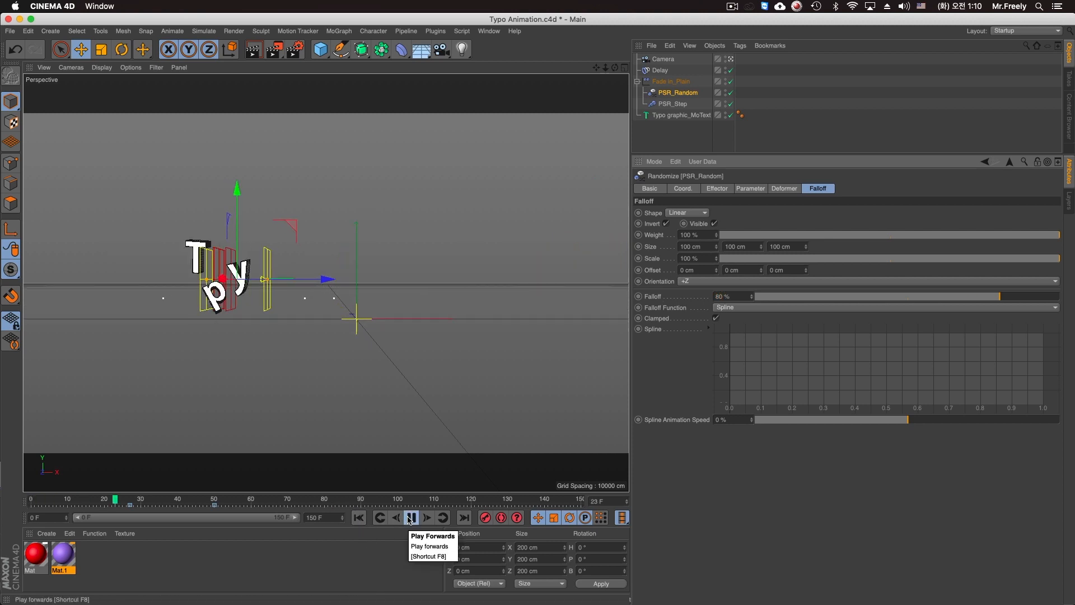
click(411, 517)
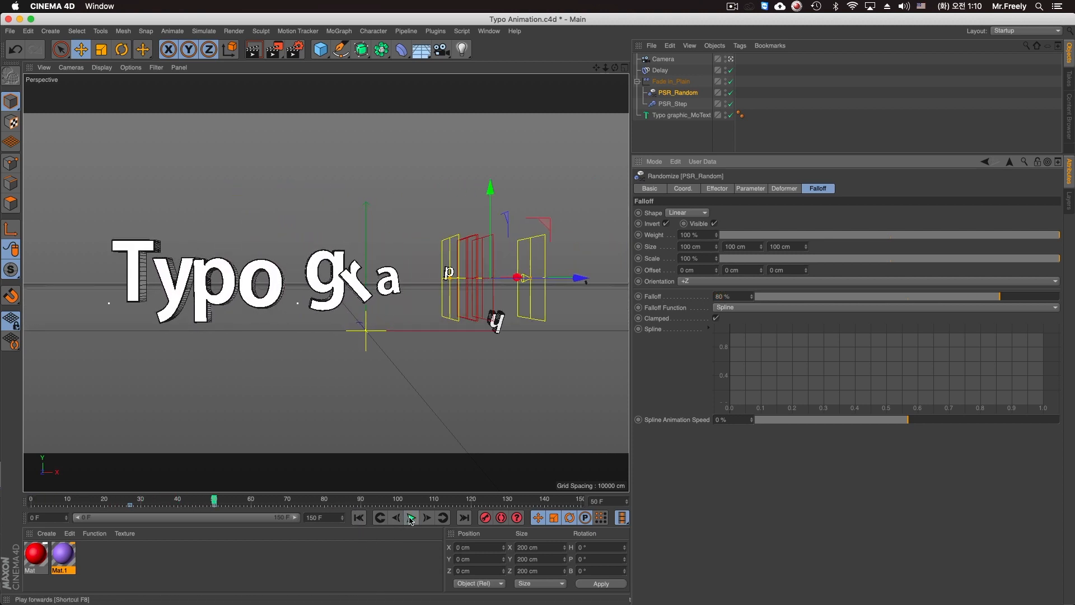
Set PSR_Random's X position to 239 cm and Y position to -185 cm, and replay the animation from the start
click(750, 189)
mouse_move(716, 251)
mouse_down()
mouse_move(734, 250)
mouse_move(715, 257)
mouse_up()
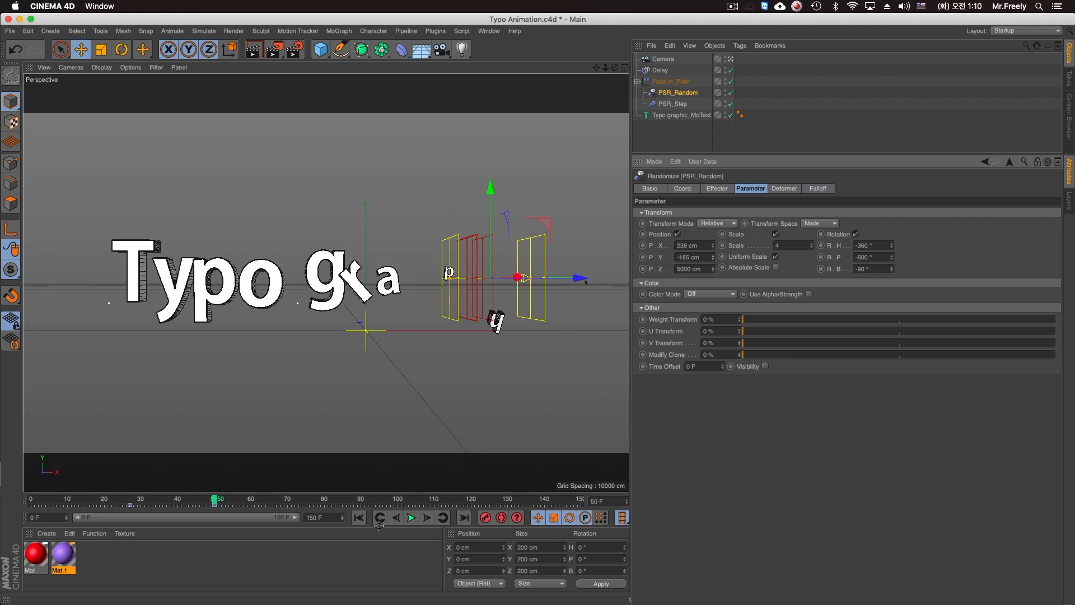
click(358, 517)
click(410, 517)
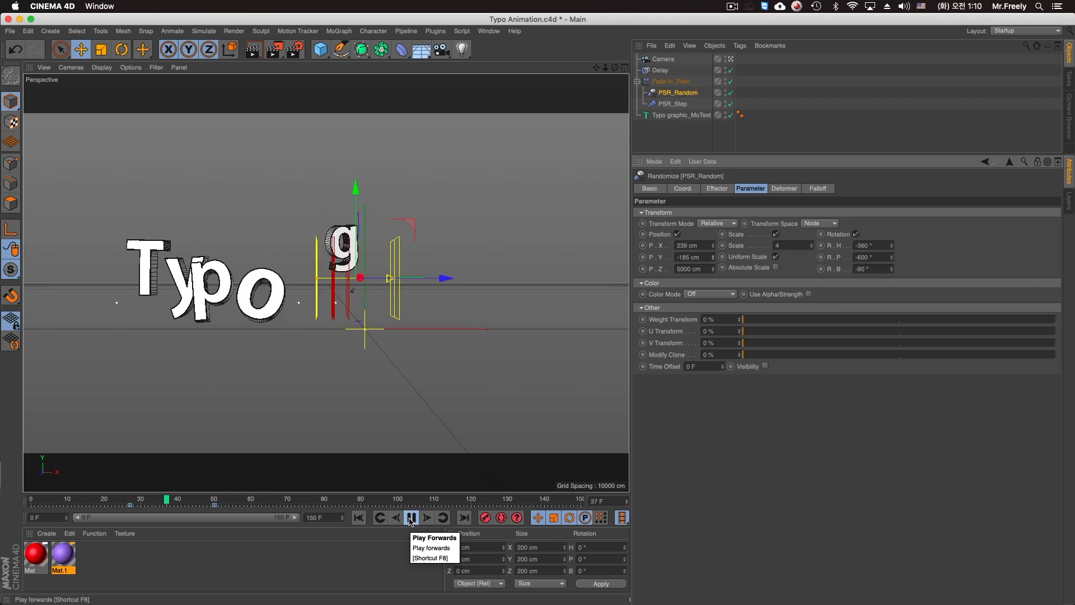
click(410, 518)
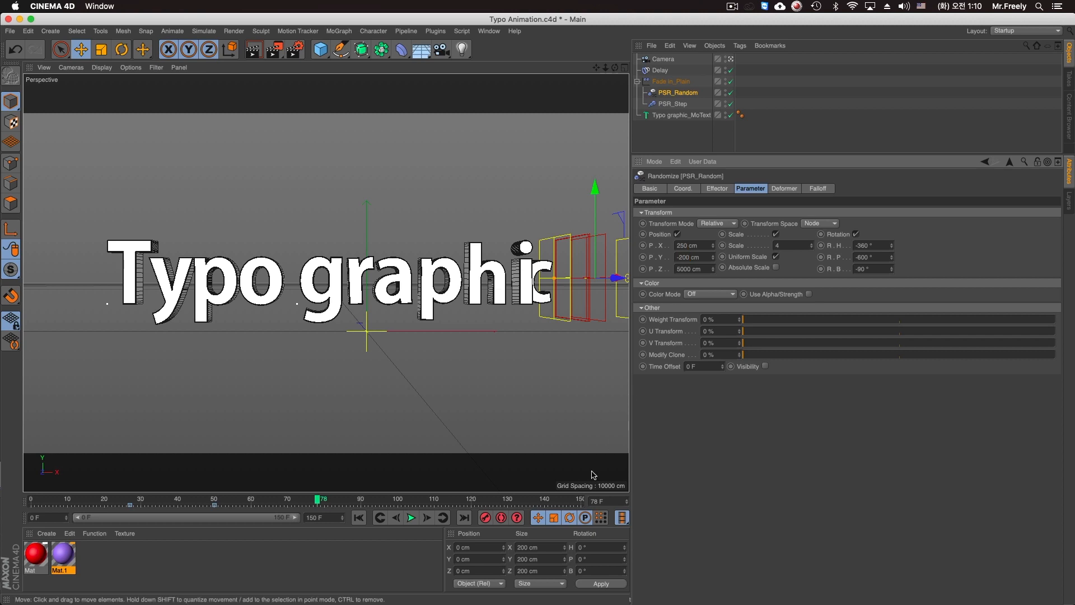
Set PSR_Random's X position to 250 cm and Y position to -200 cm, and replay the animation from the start
click(358, 517)
click(409, 517)
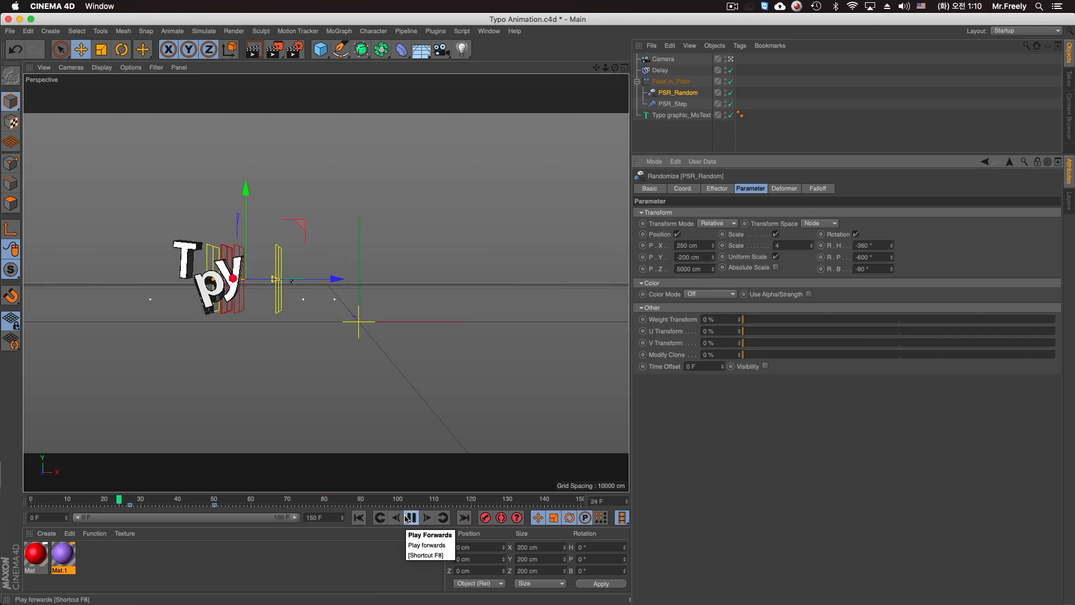
click(408, 518)
Set the Delay effector's strength to 80% and replay the animation from the start twice
click(670, 82)
click(660, 71)
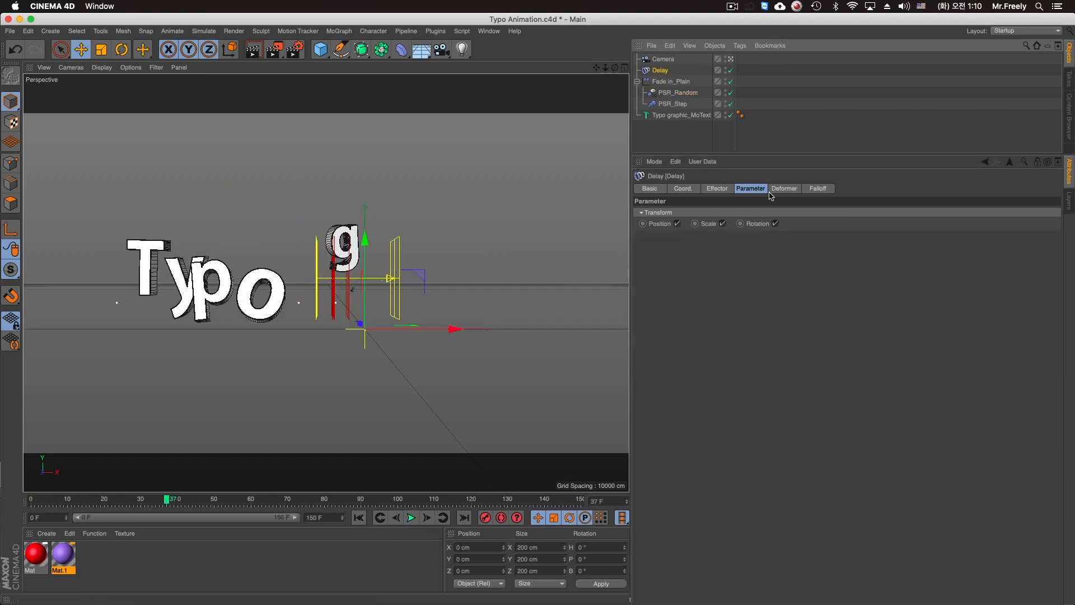
click(715, 190)
double_click(692, 213)
text(80)
key(Return)
click(358, 518)
click(411, 518)
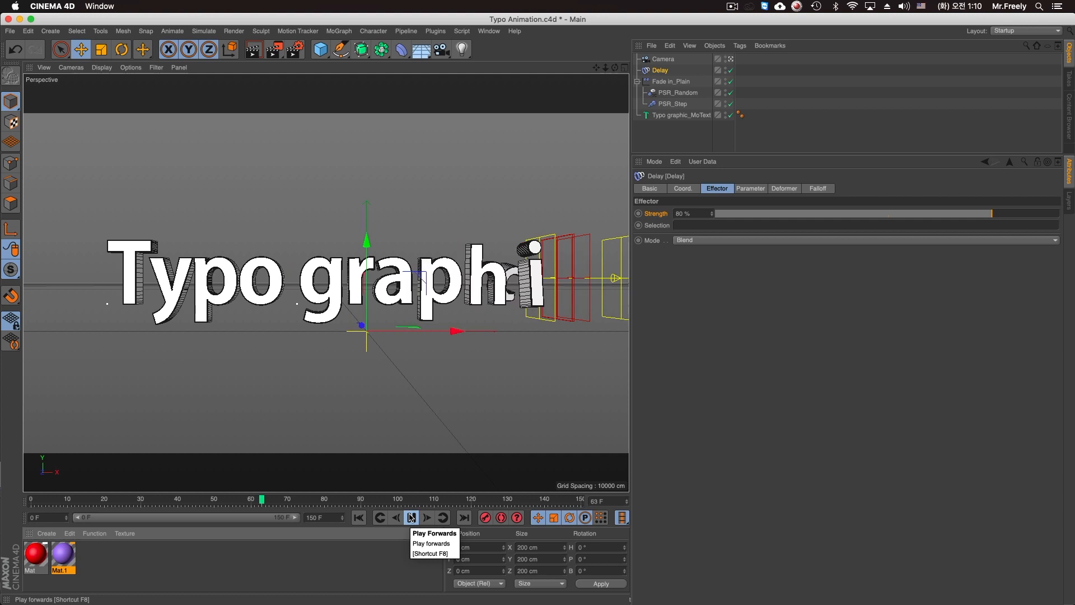
click(358, 518)
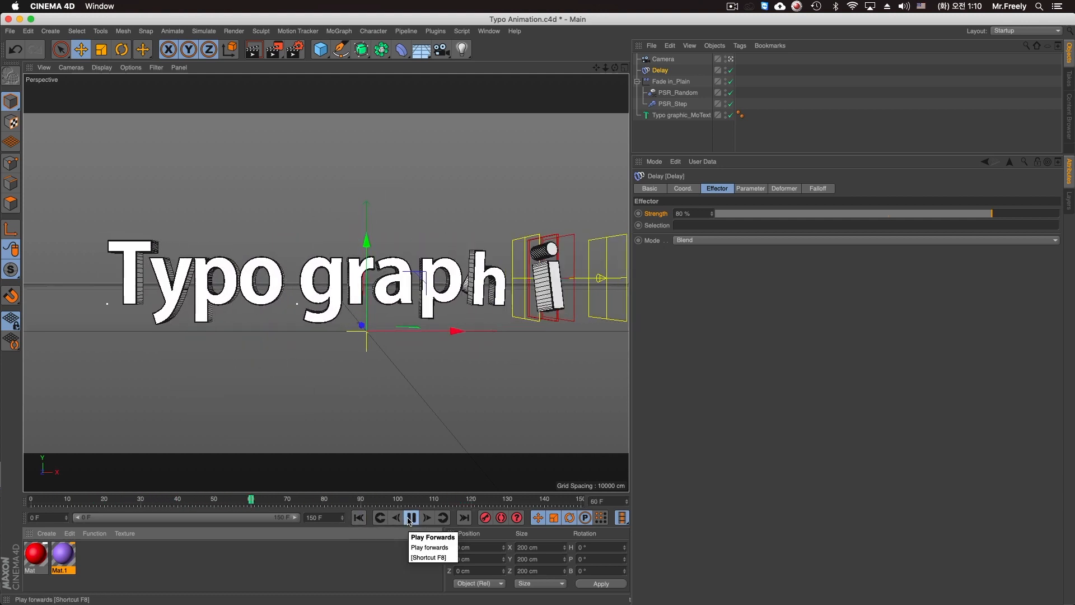
click(411, 518)
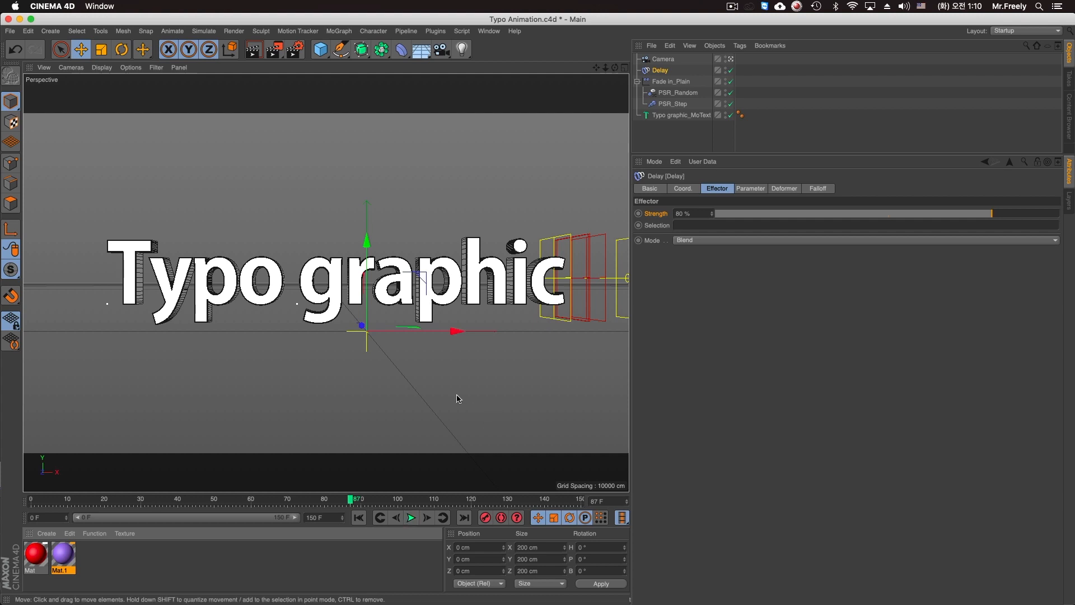
Group the Camera under a new null and rename the null "Position Camera"
click(663, 59)
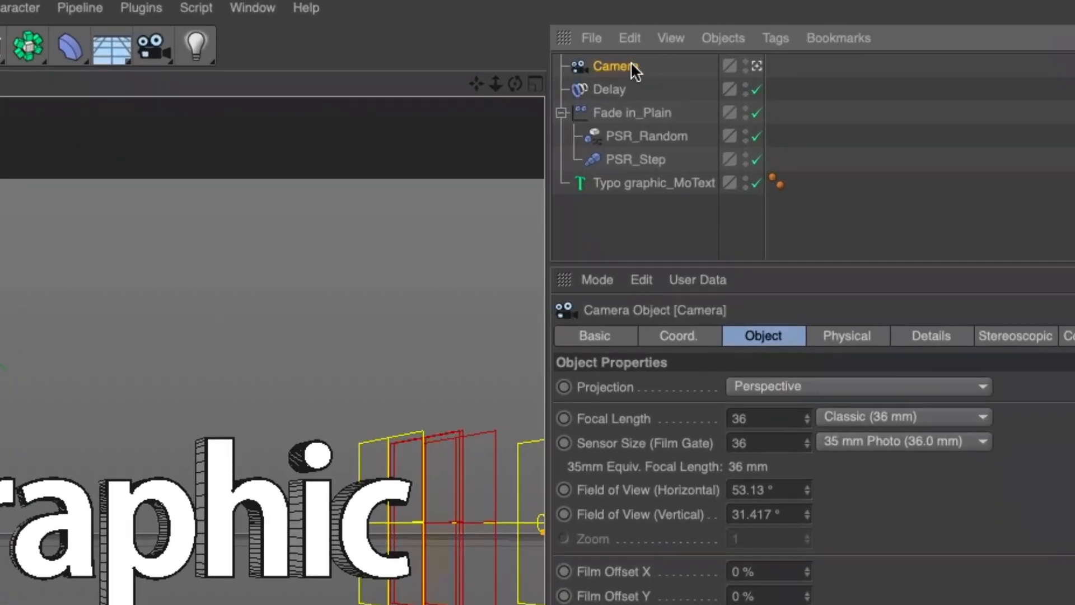
key(alt+g)
double_click(606, 66)
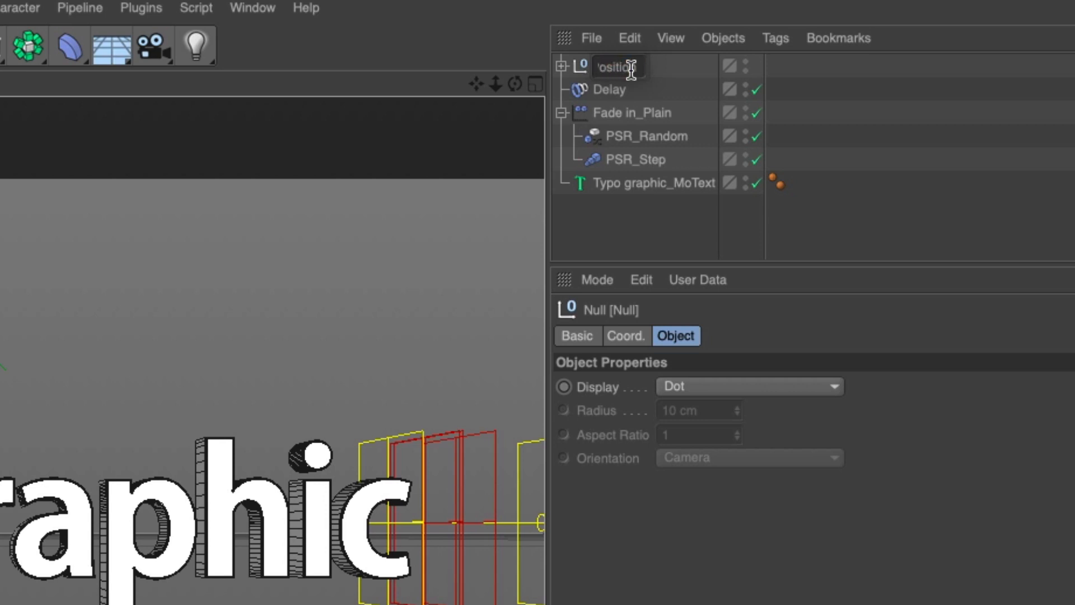
text(Position Camera)
key(Return)
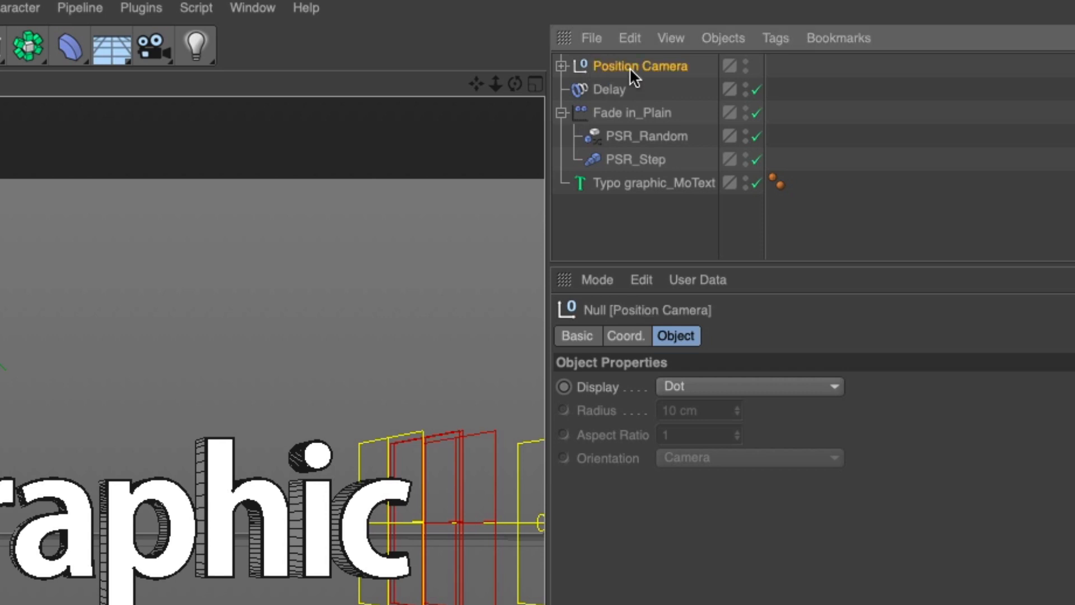
Set the Position Camera null's X position to about -46 cm, replay the animation and save the project
click(561, 66)
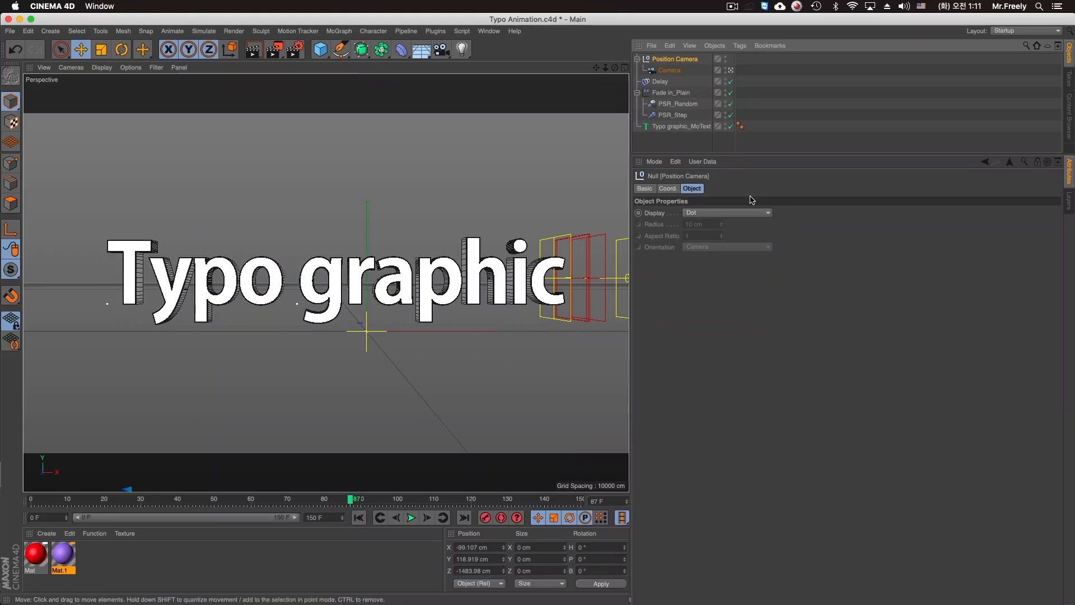
click(669, 189)
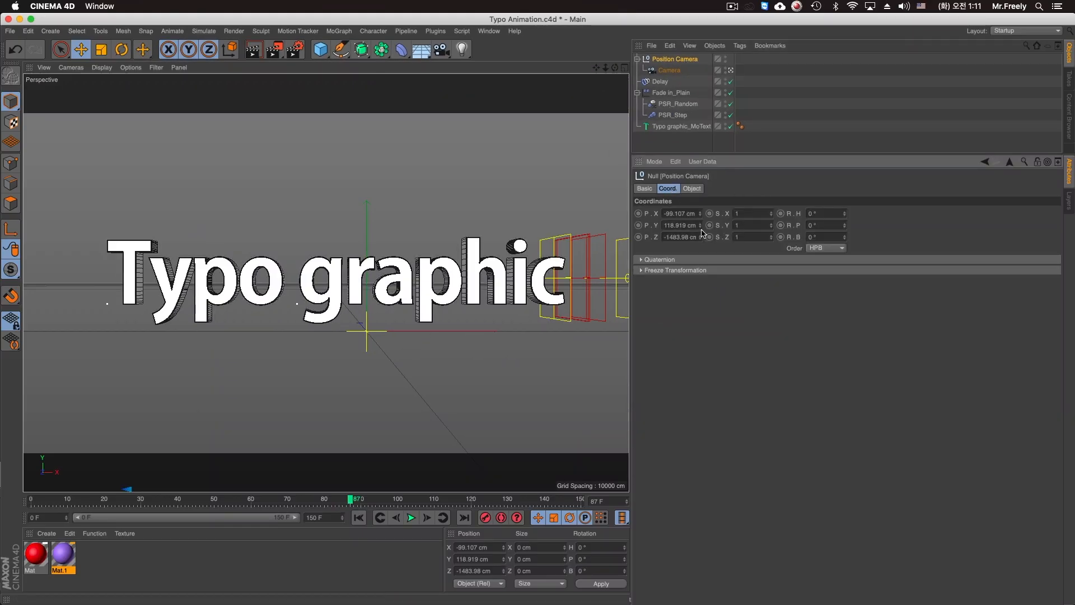
drag(700, 213, 709, 213)
click(412, 518)
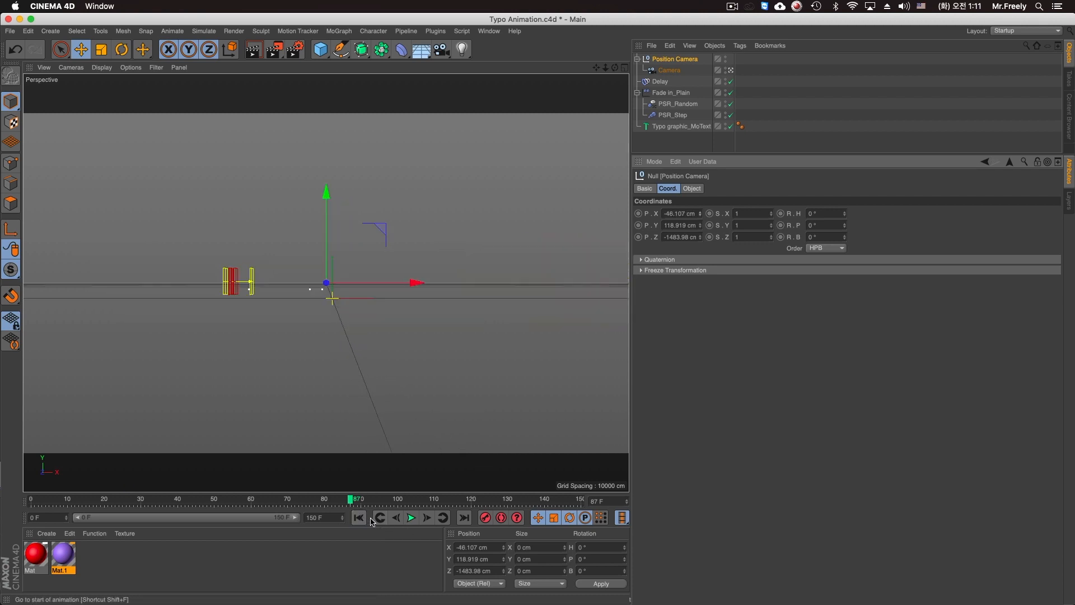
click(412, 518)
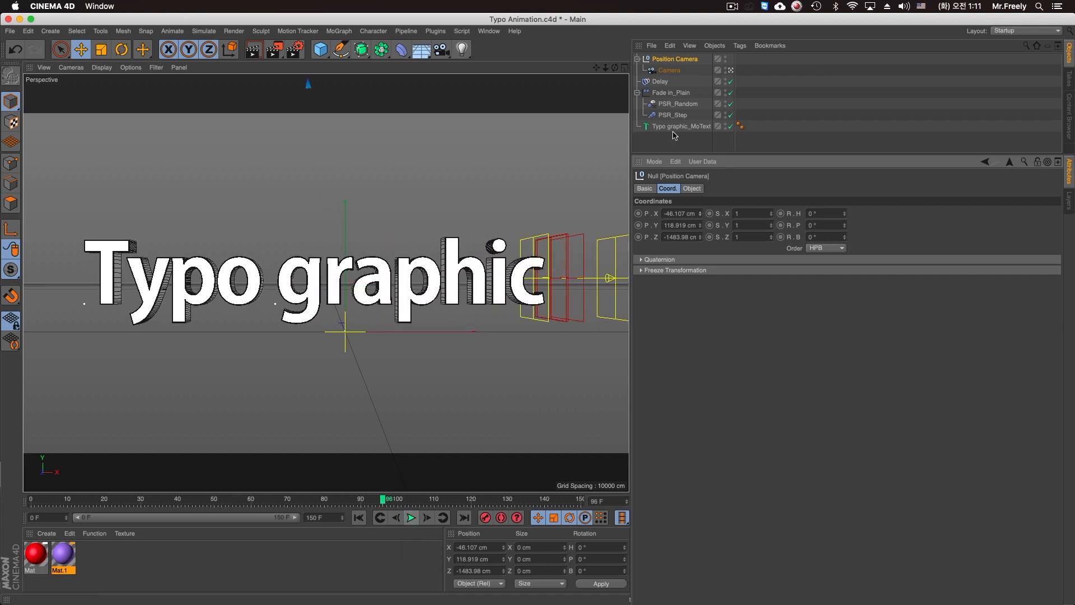
key(super+s)
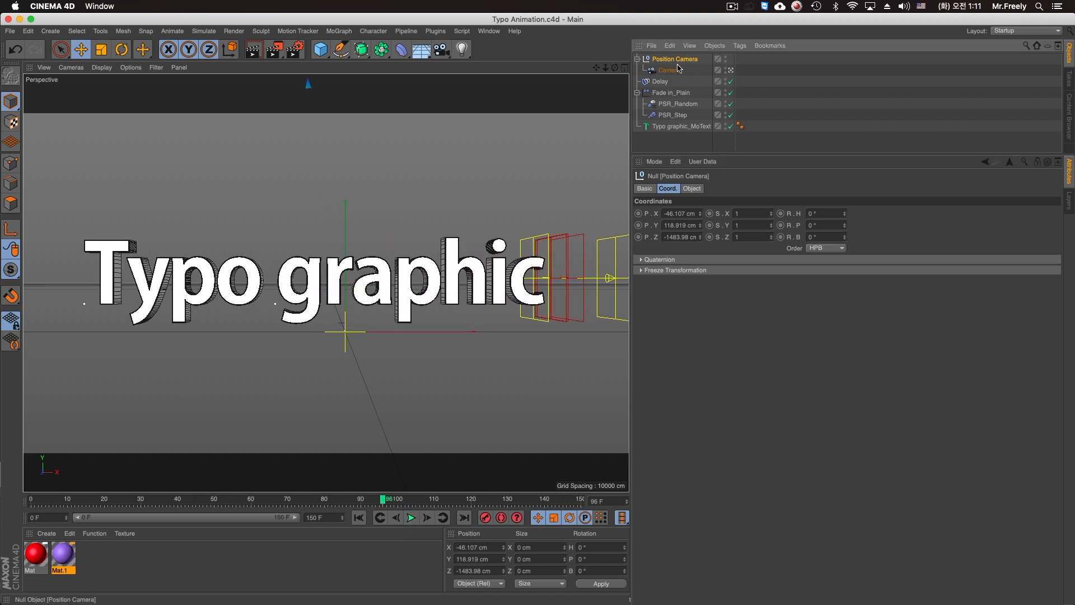
Render the current view, and delete both existing materials from the scene
click(254, 49)
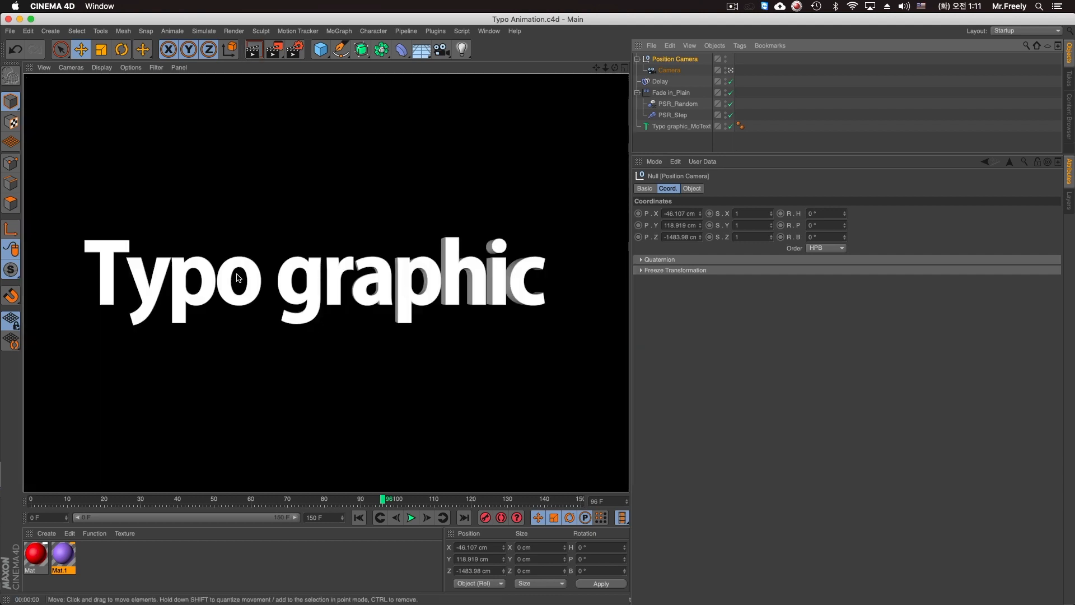
click(682, 106)
click(518, 284)
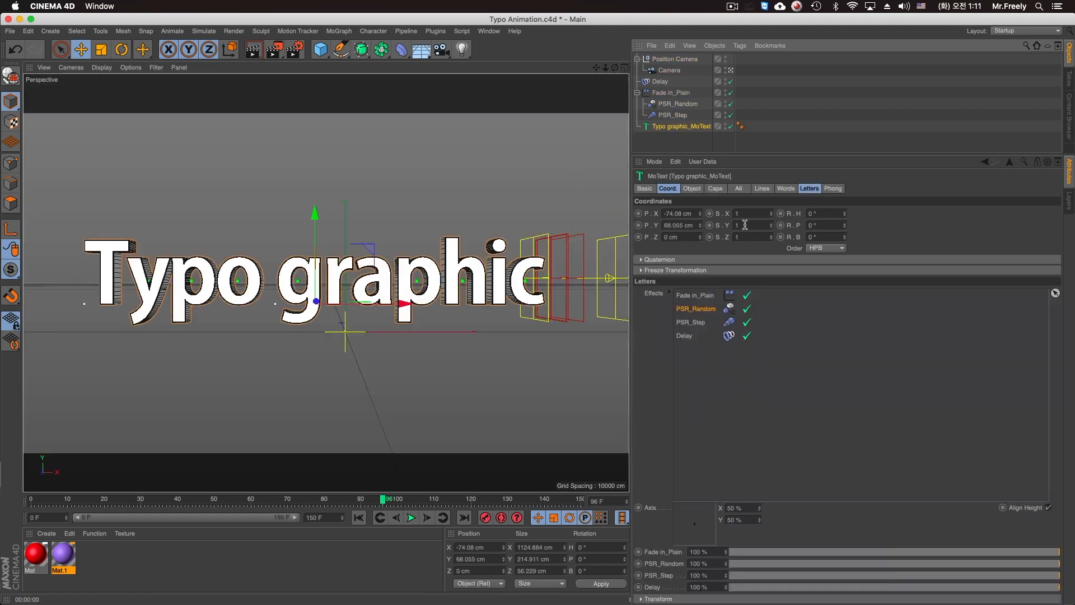
drag(83, 557, 16, 538)
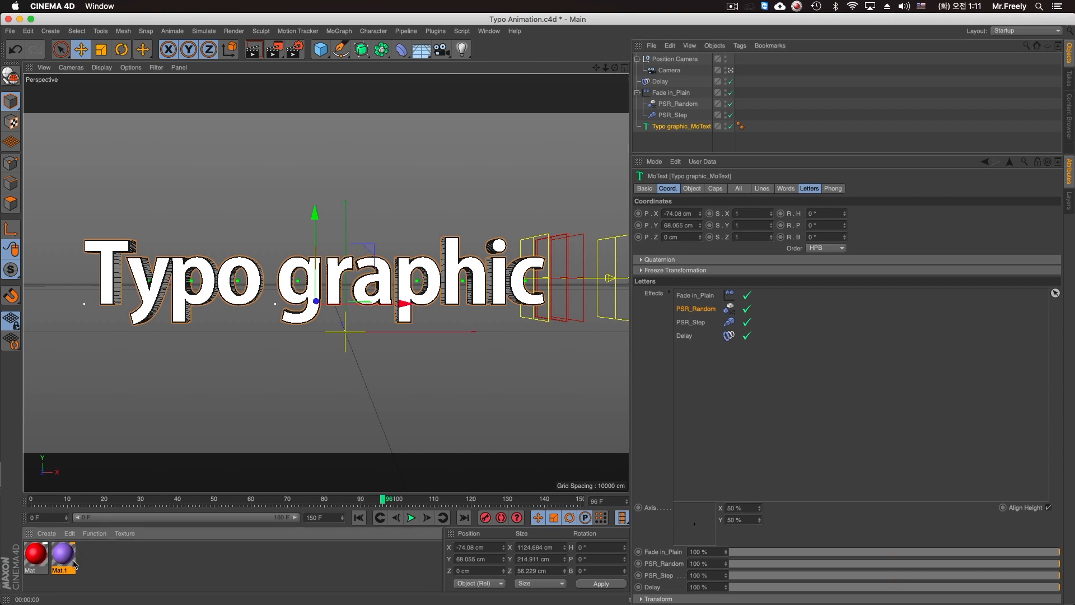
key(Delete)
Create a new material, open it for editing and name it "Typo-1"
double_click(44, 556)
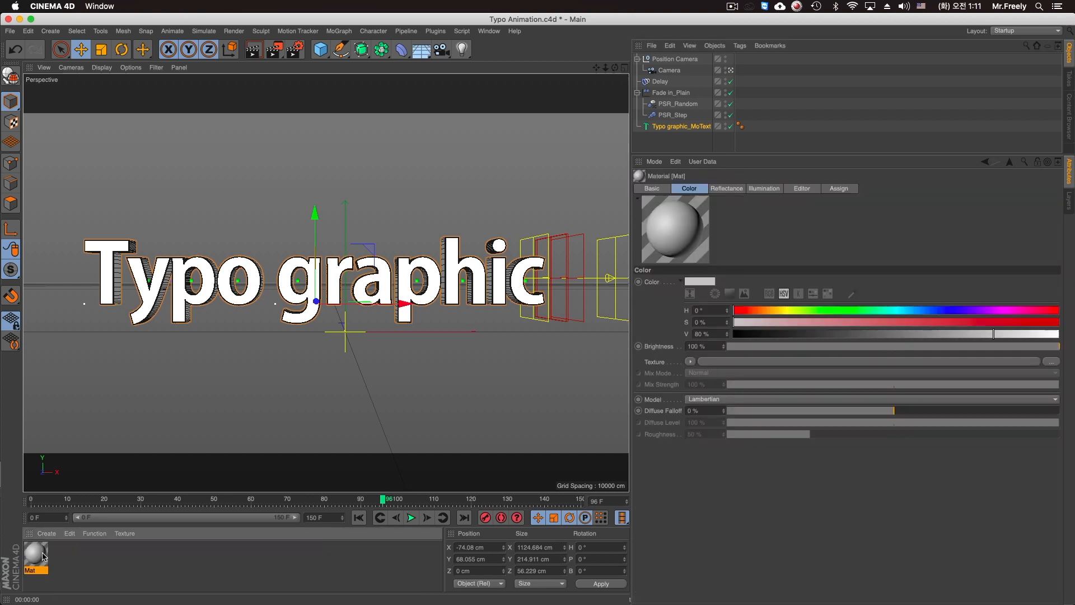
double_click(37, 554)
drag(297, 82, 561, 122)
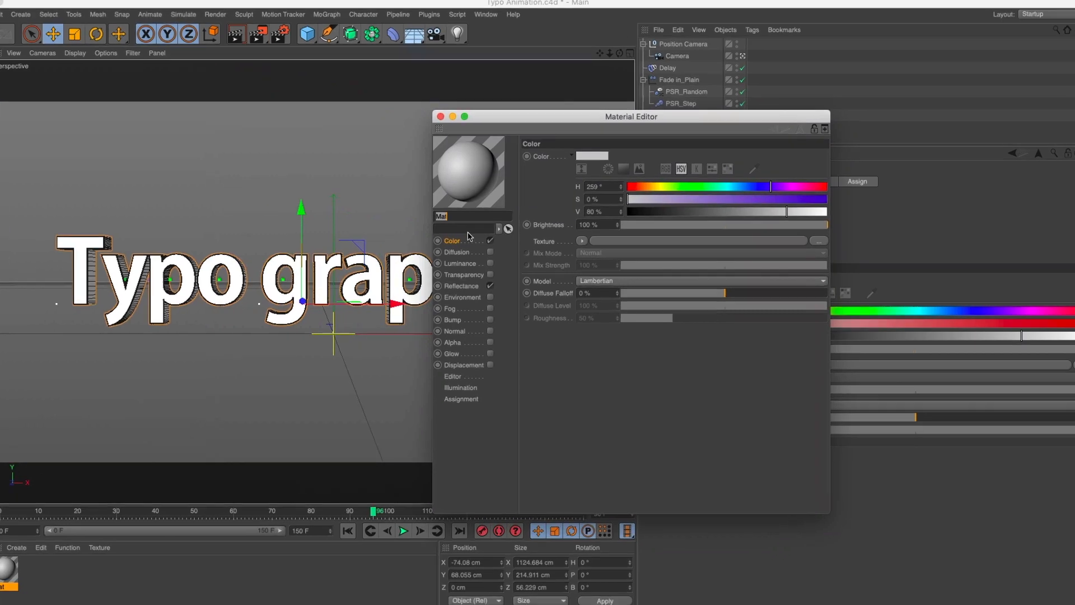
text(typo a)
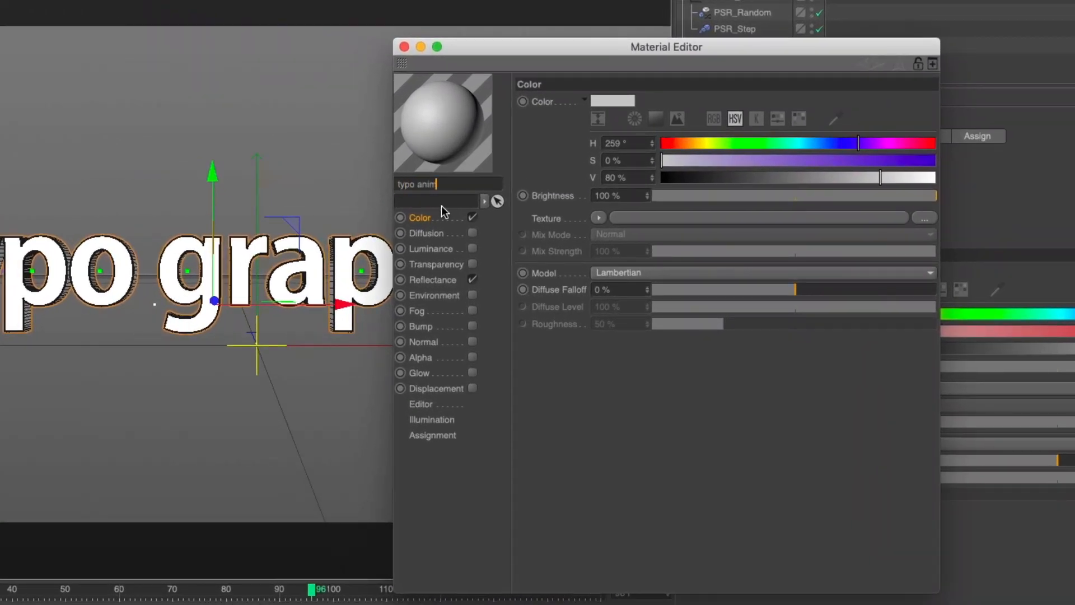
key(BackSpace)
key(BackSpace)
key(BackSpace)
key(BackSpace)
key(BackSpace)
key(BackSpace)
text(Typo)
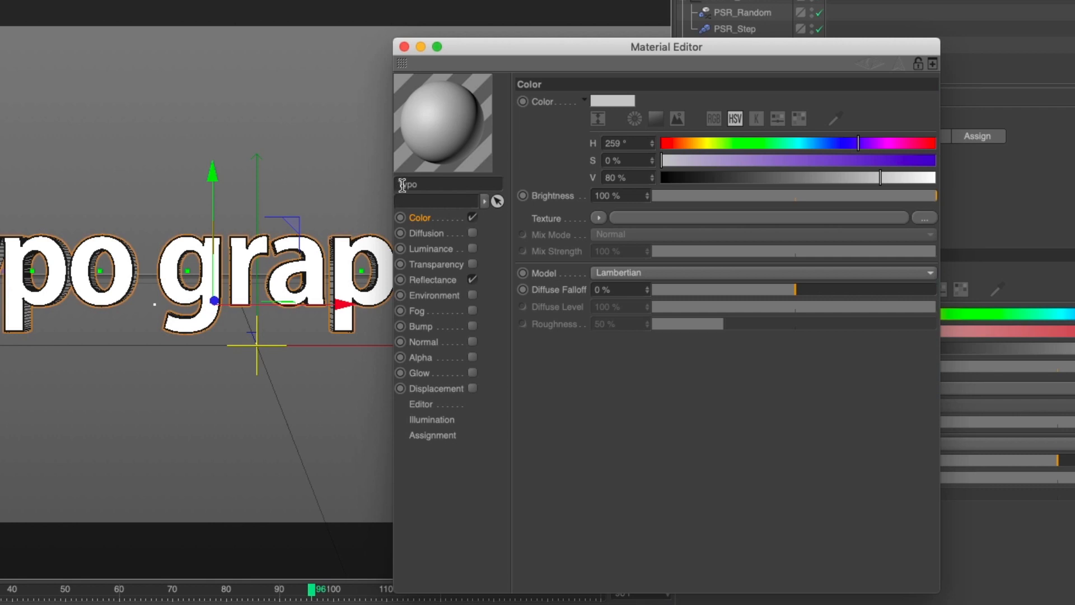
click(445, 185)
drag(616, 51, 587, 109)
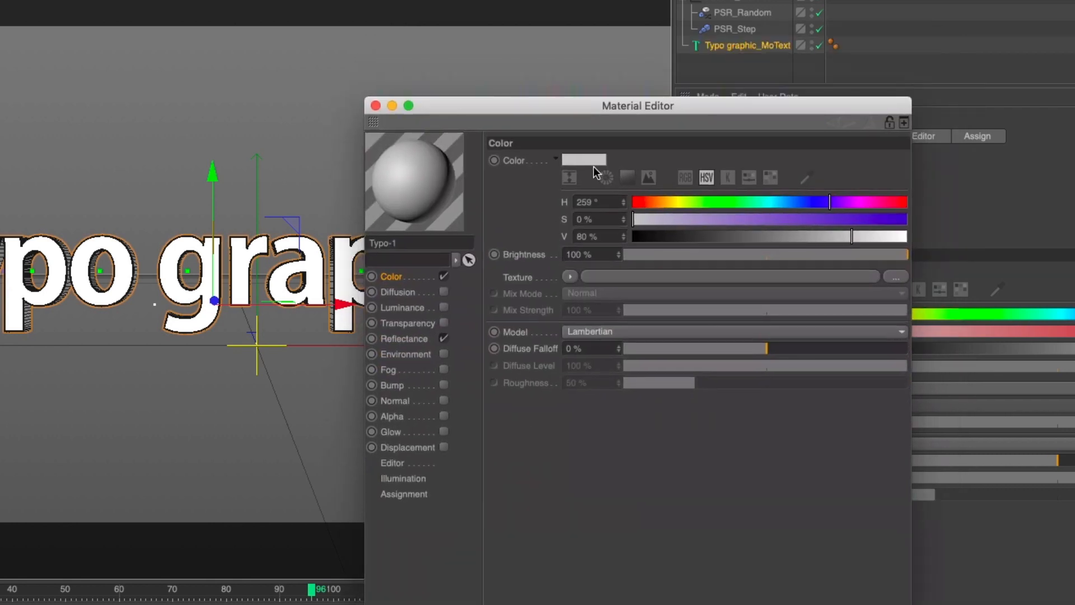
Set the Typo-1 material's color to a dark grey with 0% saturation and 38% value
click(592, 163)
drag(596, 183, 605, 192)
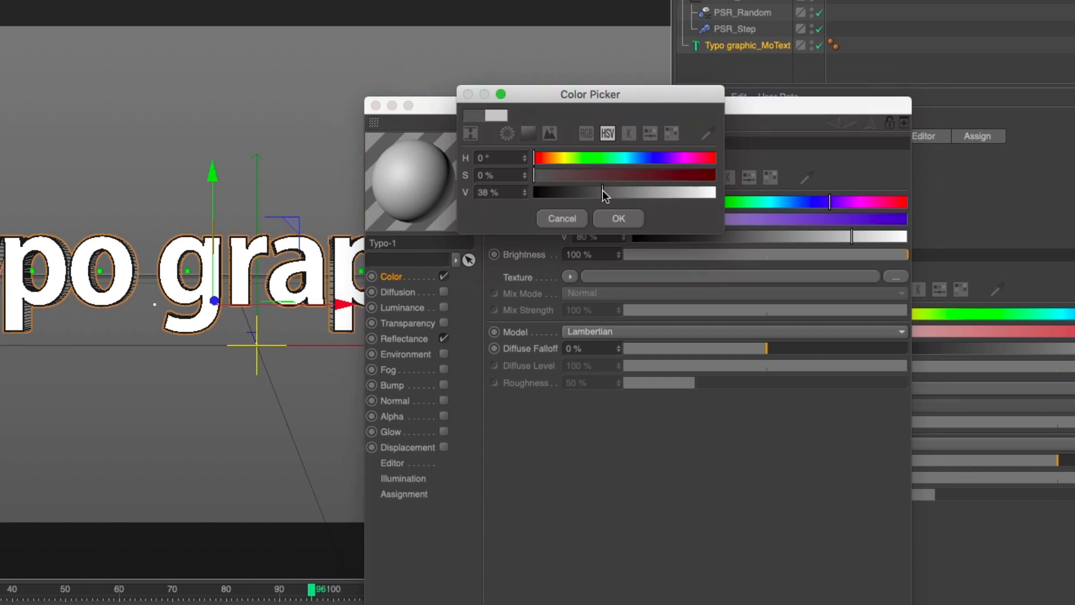
click(616, 216)
drag(543, 108, 660, 117)
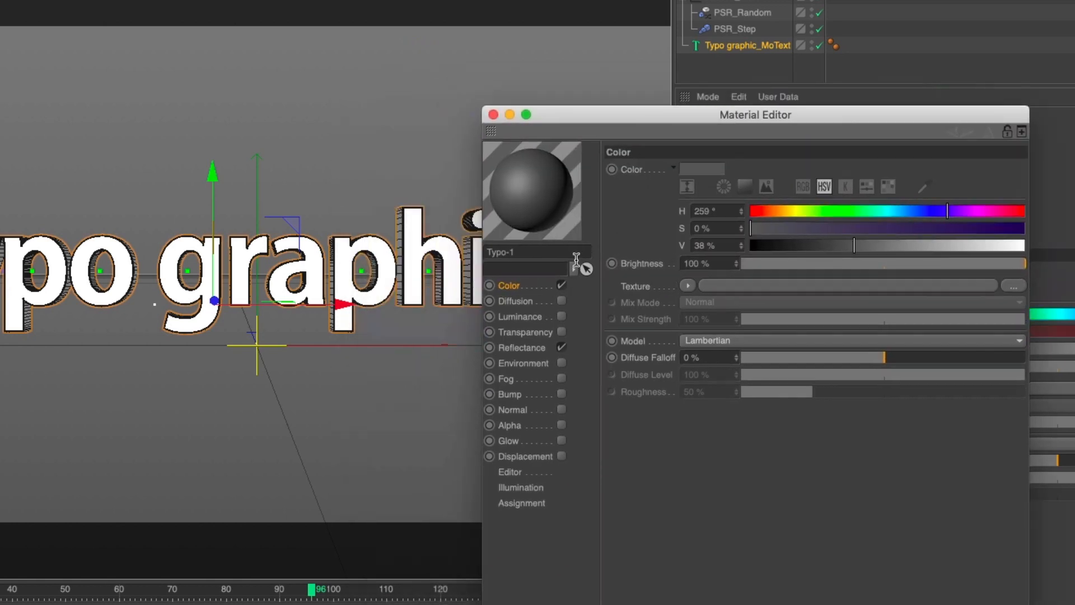
Set Typo-1's default specular to 18% width, 12% falloff and 100% specular strength
click(529, 351)
drag(898, 433, 815, 432)
drag(896, 450, 925, 453)
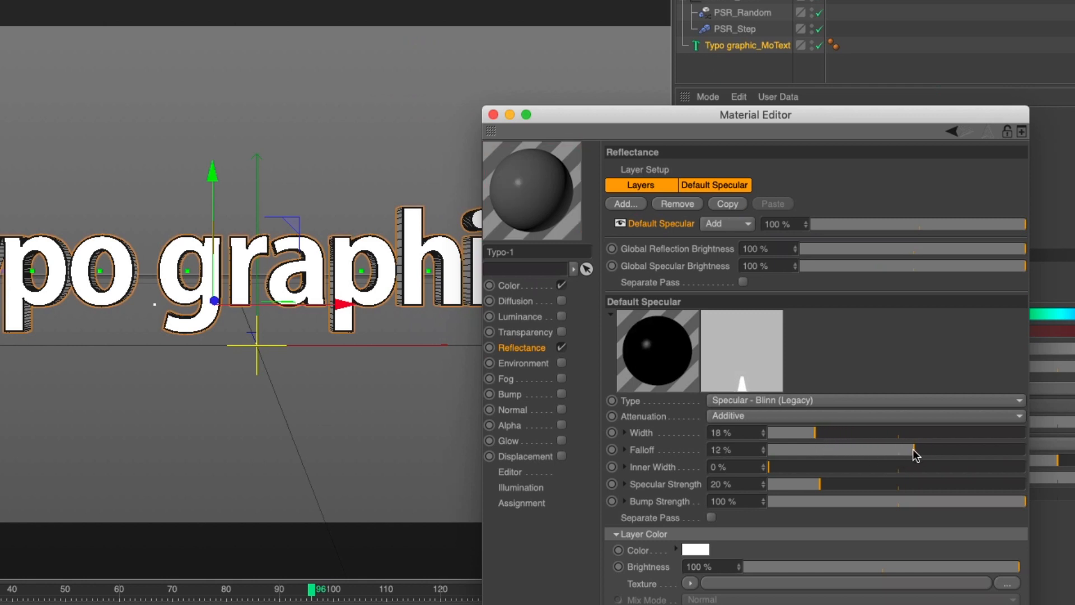
drag(838, 486, 1033, 485)
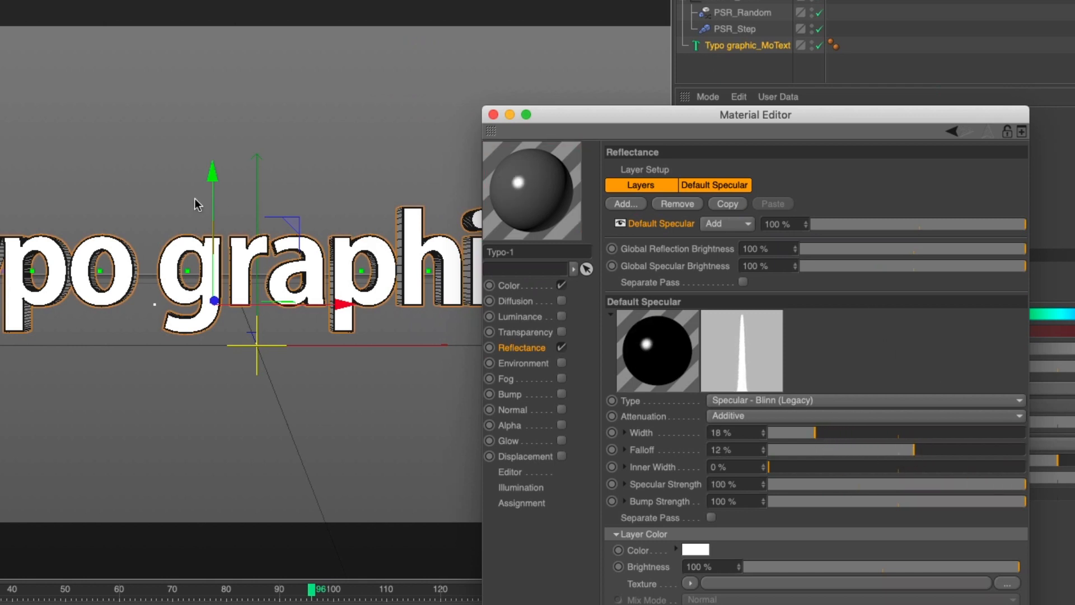
Apply the Typo-1 material to the Typo graphic MoText, render the view and set the specular width to 12%
click(527, 1)
drag(726, 52, 728, 47)
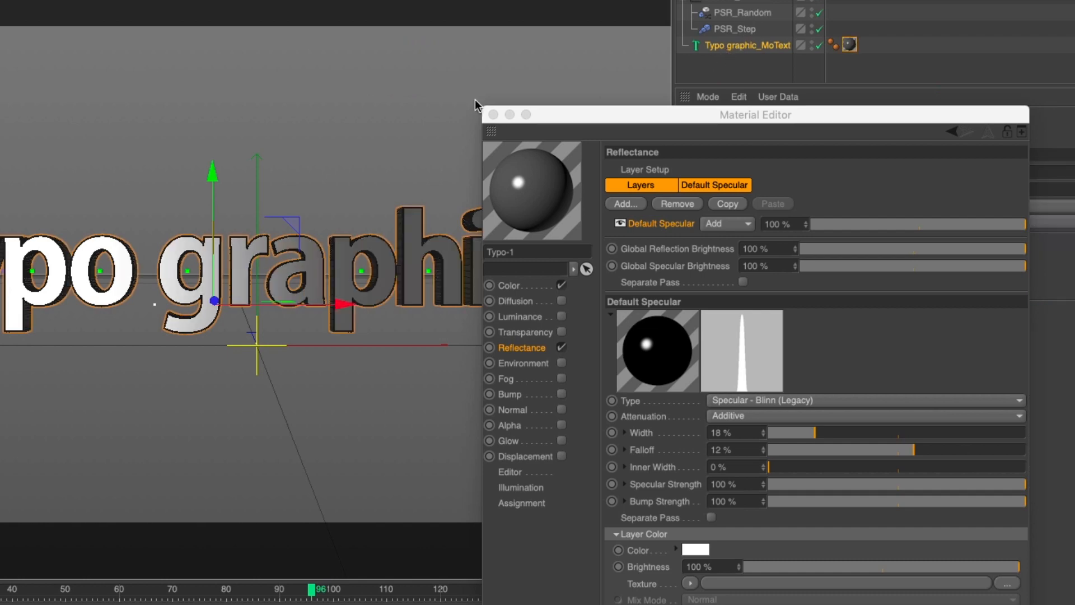
key(super+r)
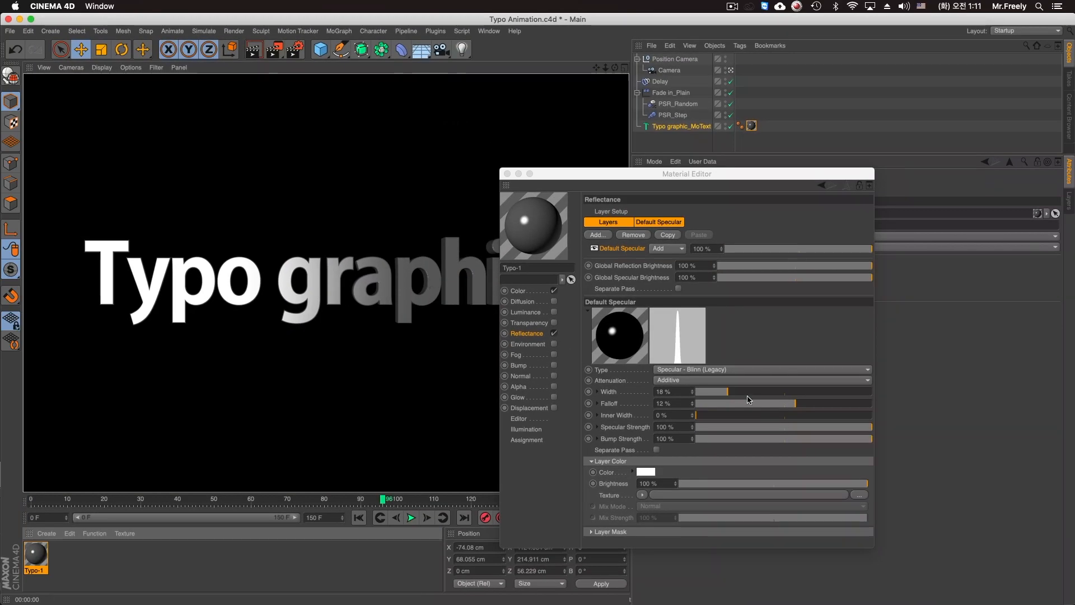
key(super+z)
Add a light above and in front of the text at about Y 1176 cm, Z -2089 cm, and render the camera view
click(462, 50)
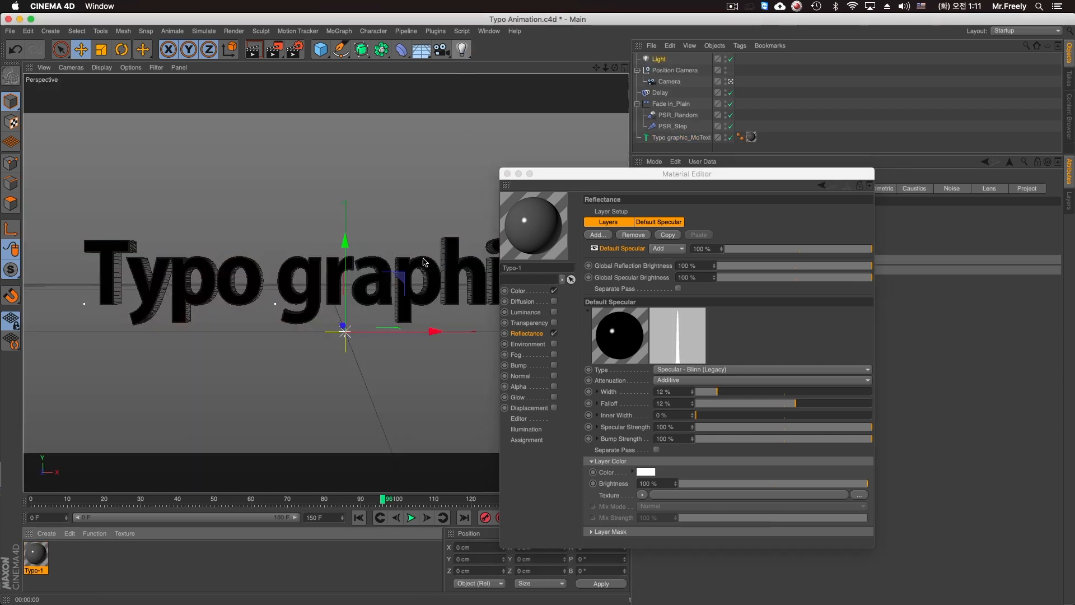
key(F5)
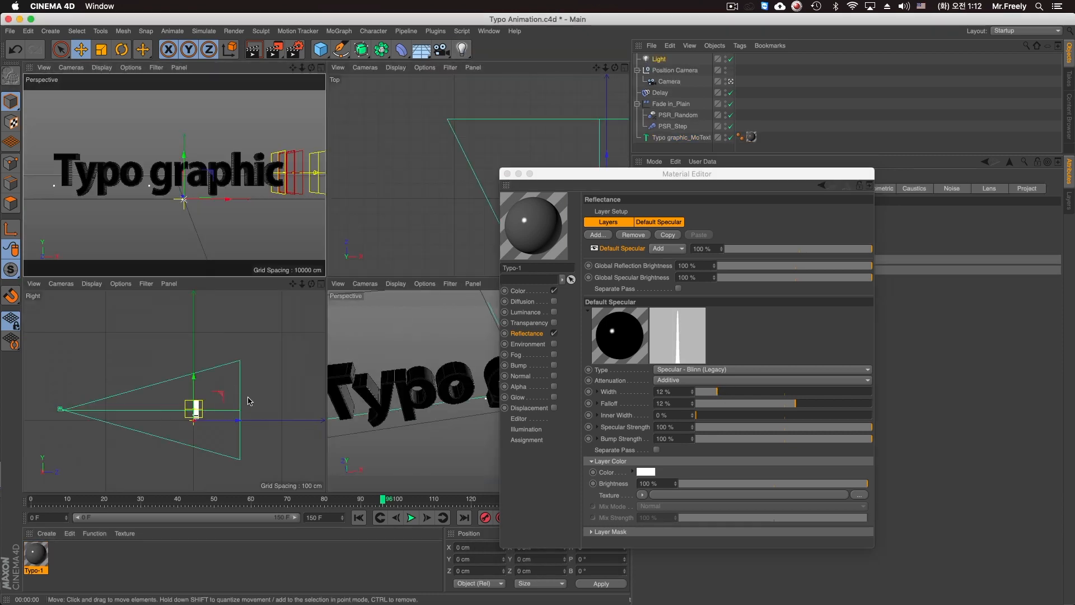
scroll(250, 399, down, 2)
drag(250, 399, 101, 261)
key(F1)
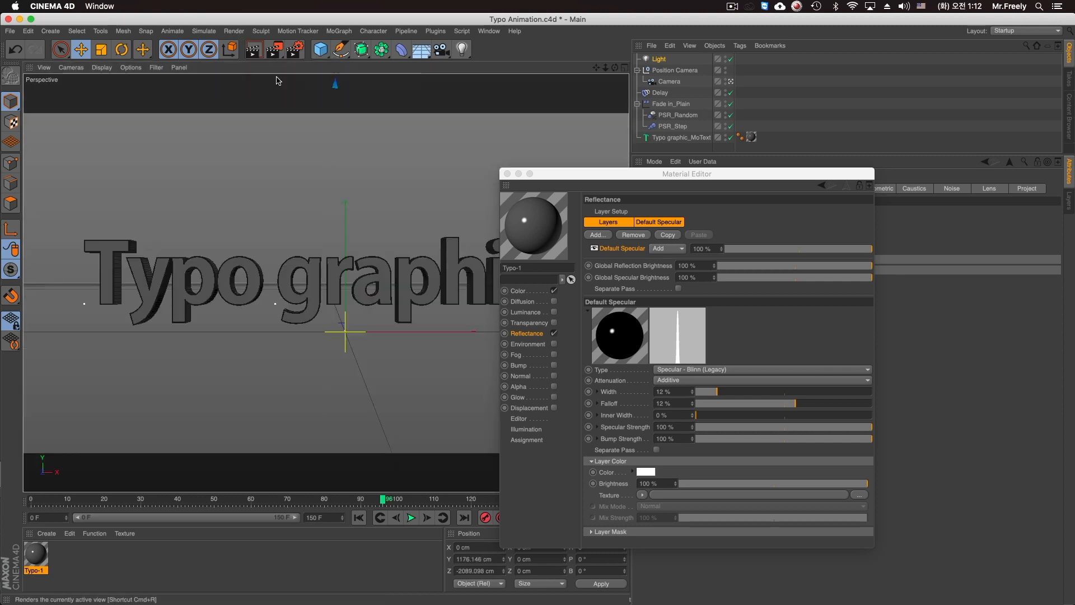
click(254, 50)
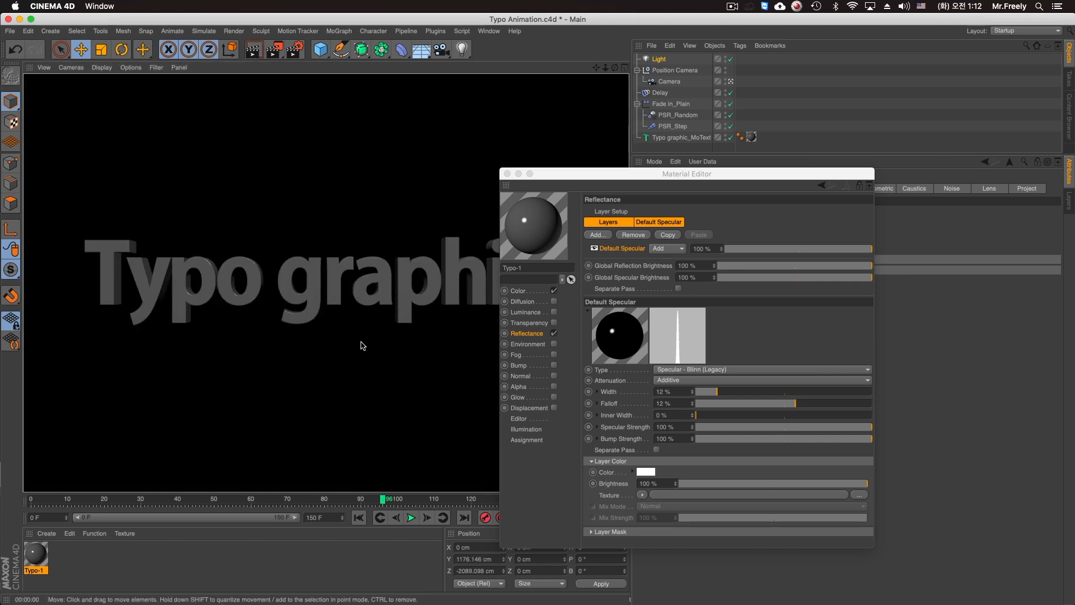
Set Typo-1's specular falloff to 48%, render the view and close the material
drag(791, 406, 827, 403)
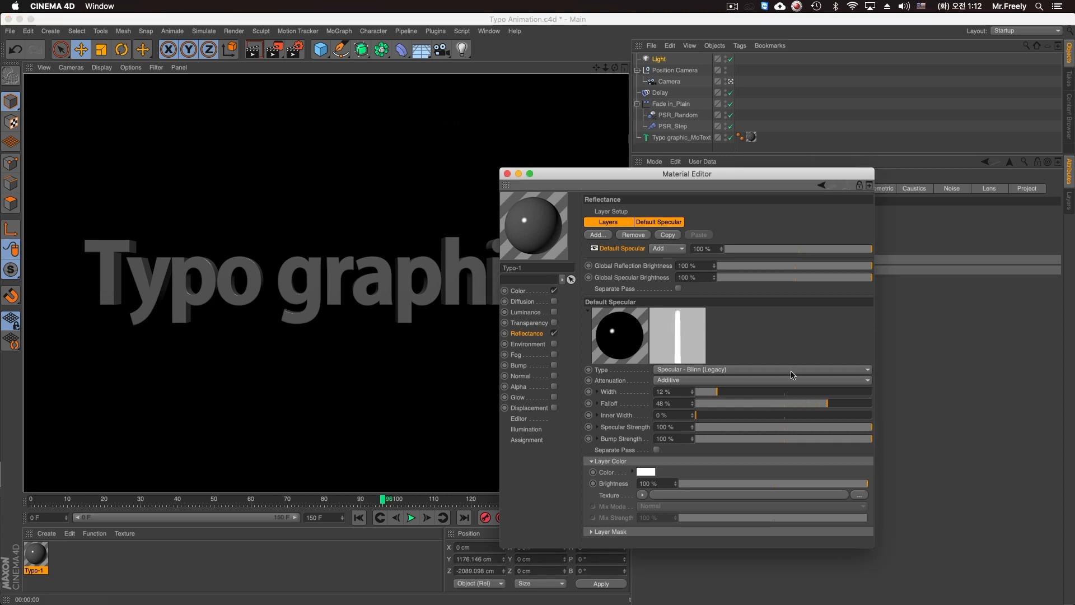
click(254, 50)
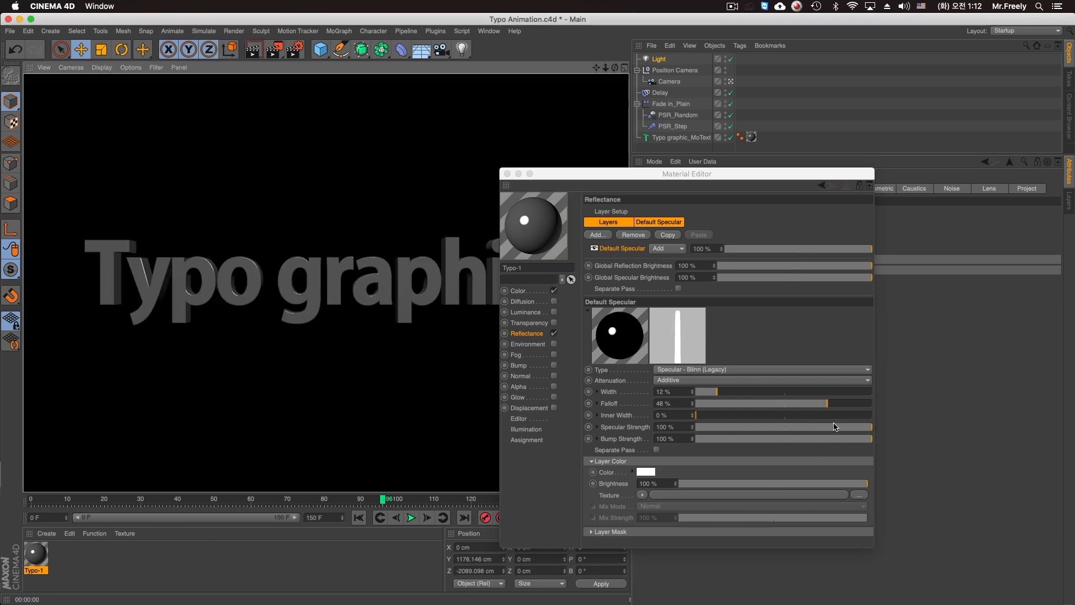
click(507, 173)
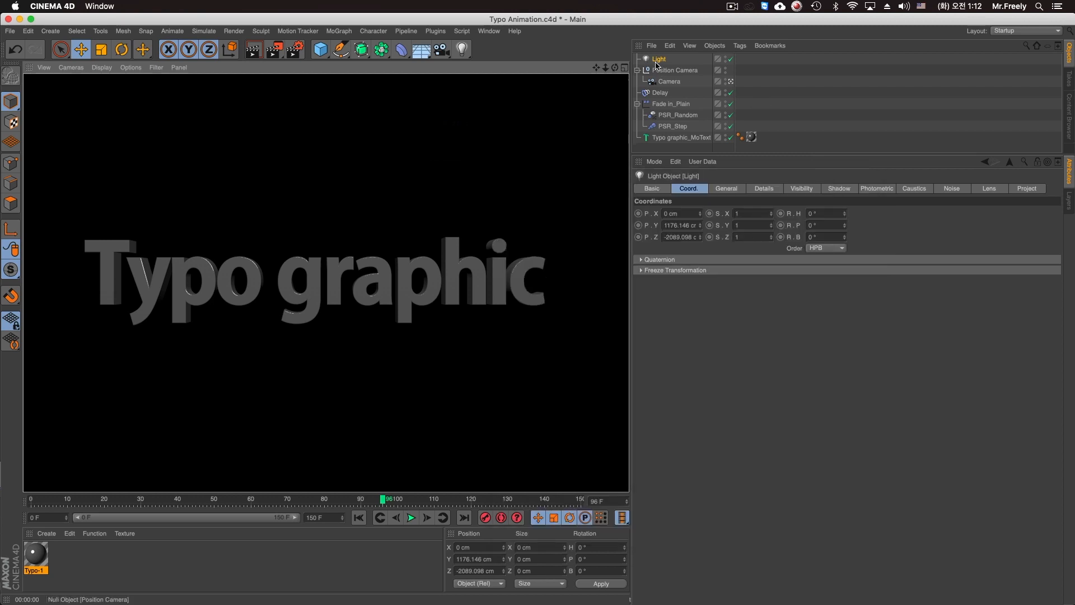
Give the light Shadow Maps (Soft) shadows with a 1500x1500 map and sample radius 8, and render the view
click(762, 189)
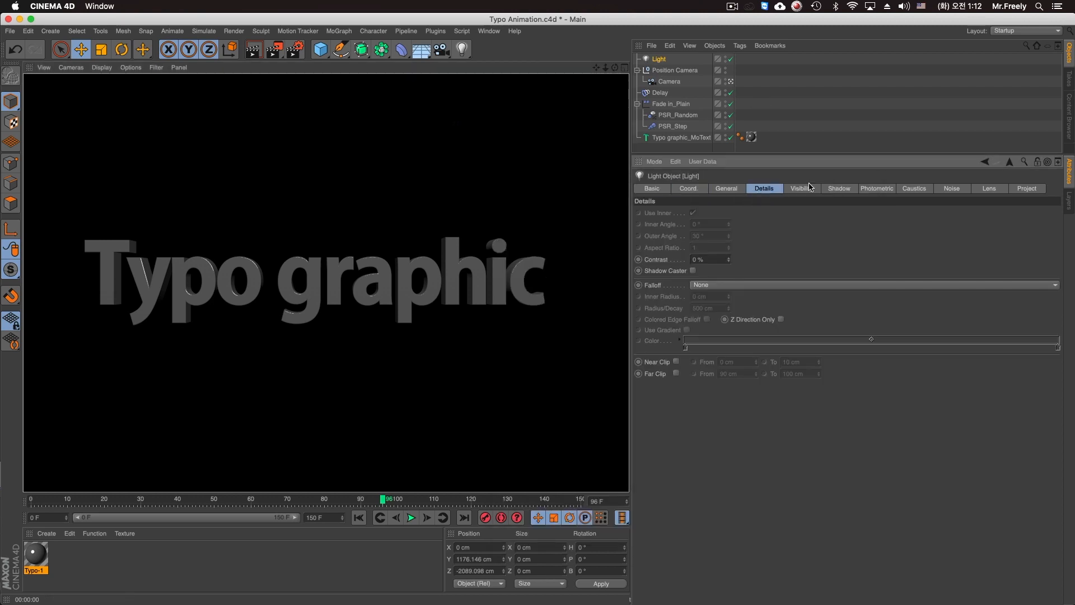
click(700, 189)
click(726, 189)
click(711, 299)
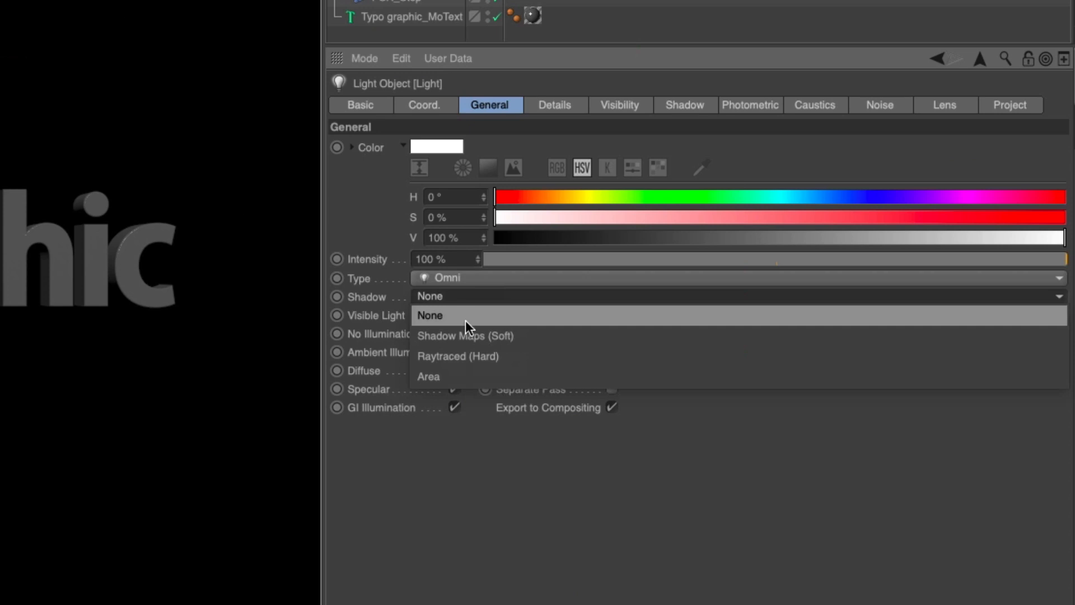
click(467, 336)
click(684, 106)
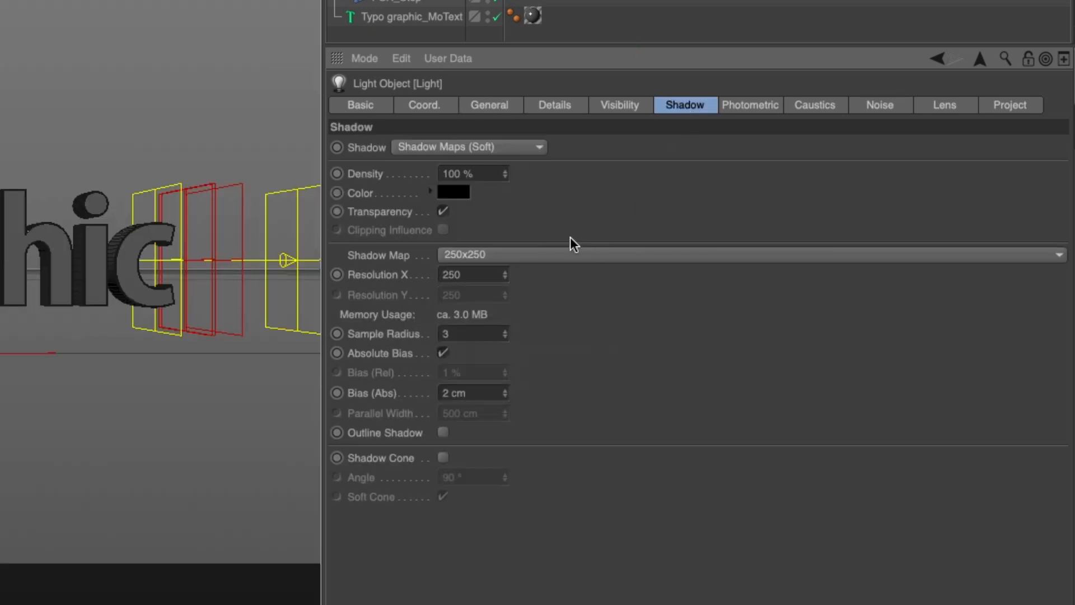
click(554, 255)
click(511, 374)
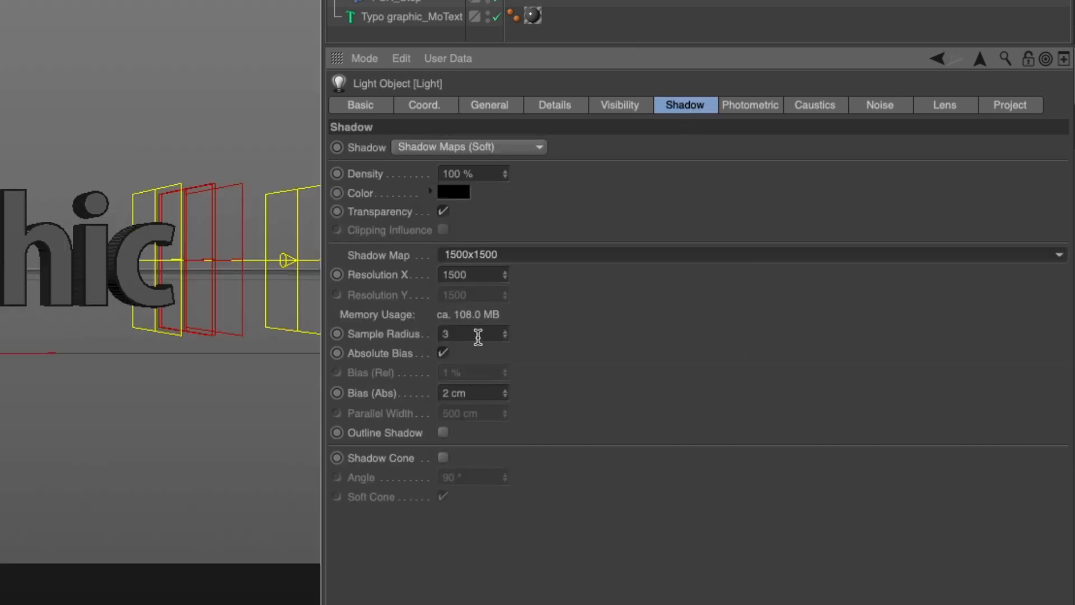
click(477, 334)
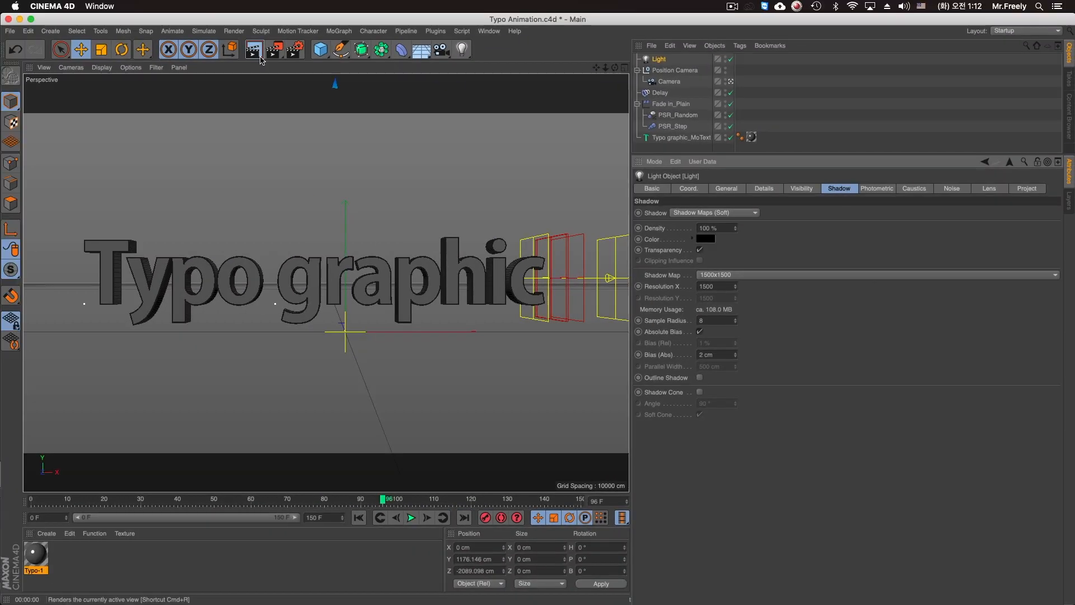
key(ctrl+r)
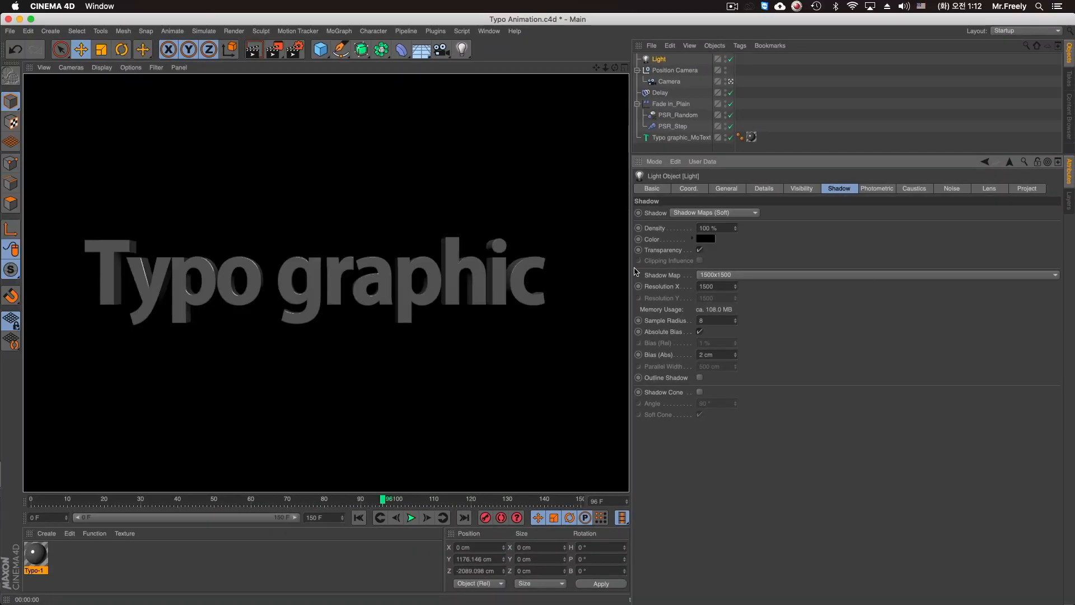
Add a Reflection (Legacy) layer to the Typo-1 material's reflectance and name it "Reflection"
double_click(36, 554)
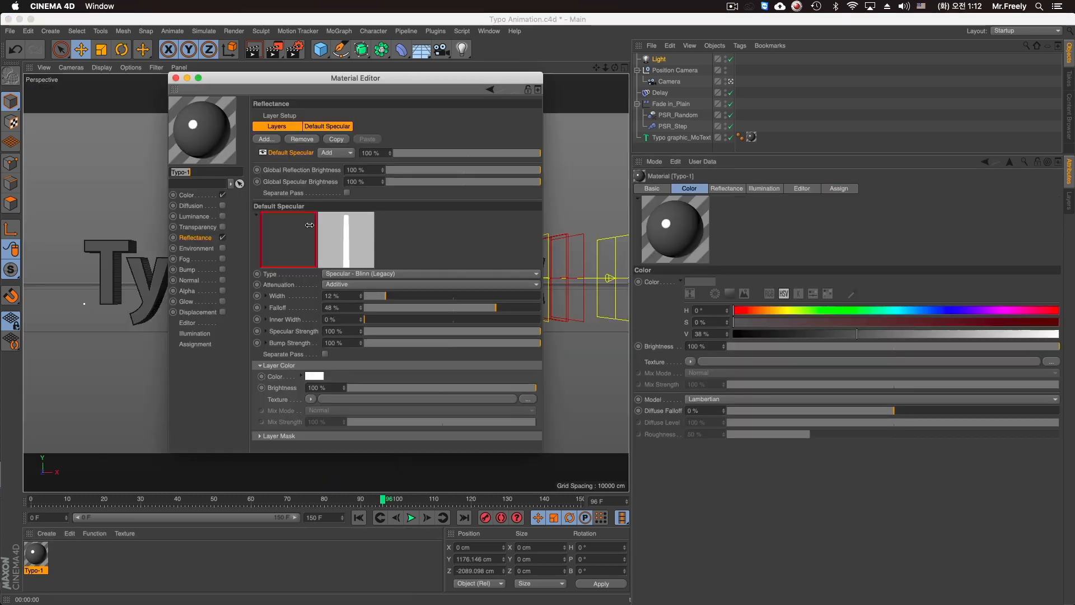
drag(348, 78, 682, 163)
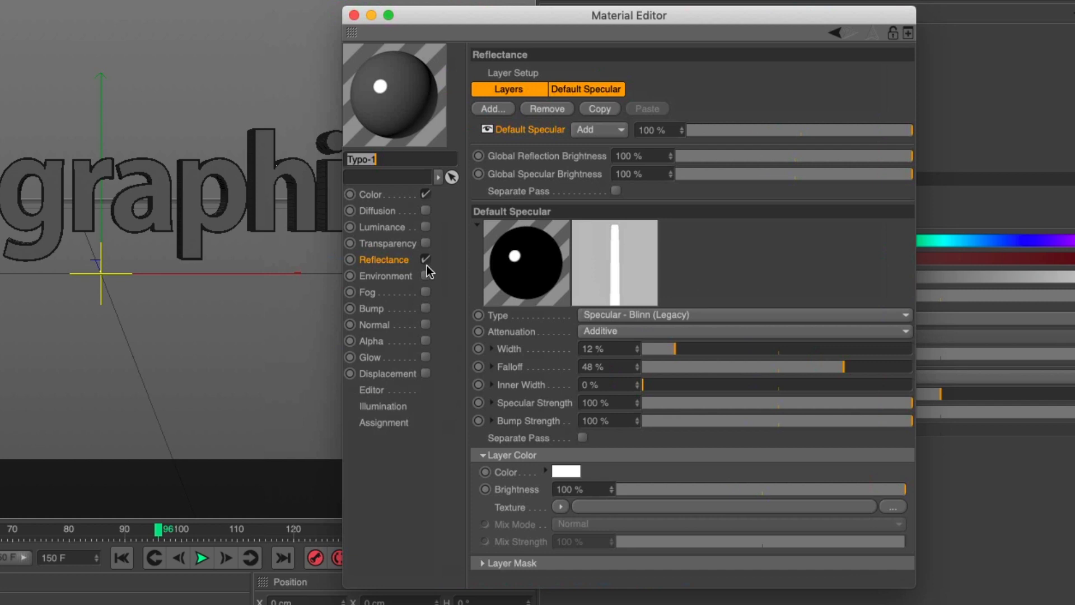
click(495, 110)
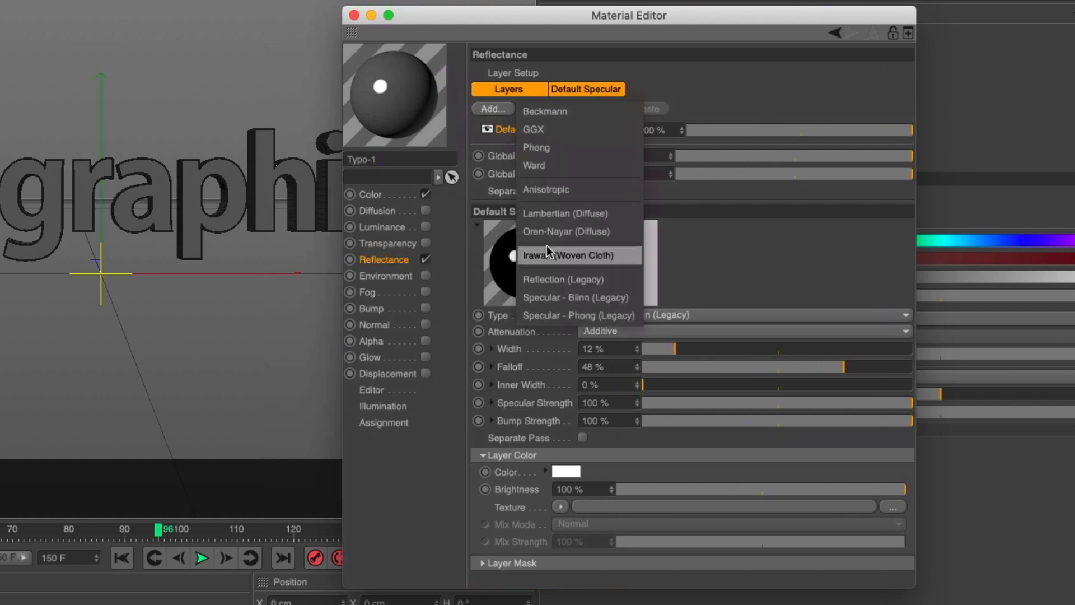
click(572, 274)
double_click(515, 127)
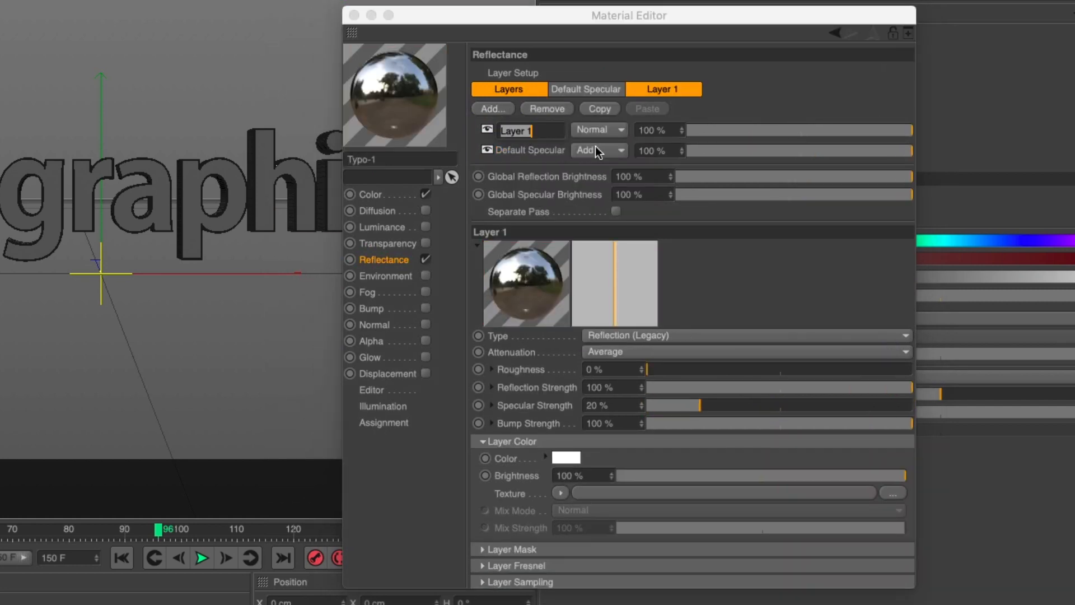
text(ere)
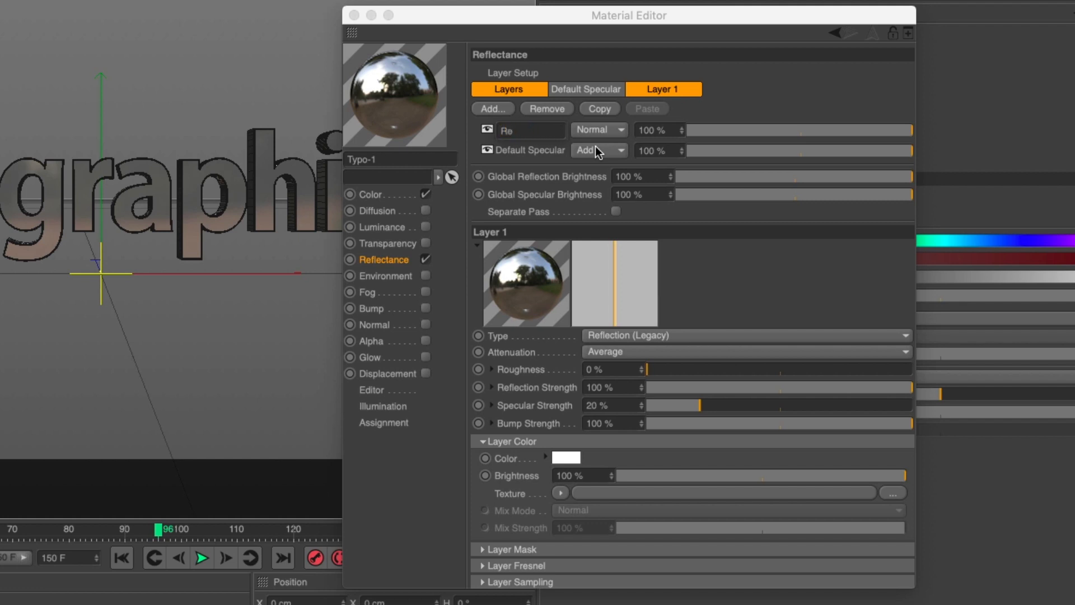
key(Return)
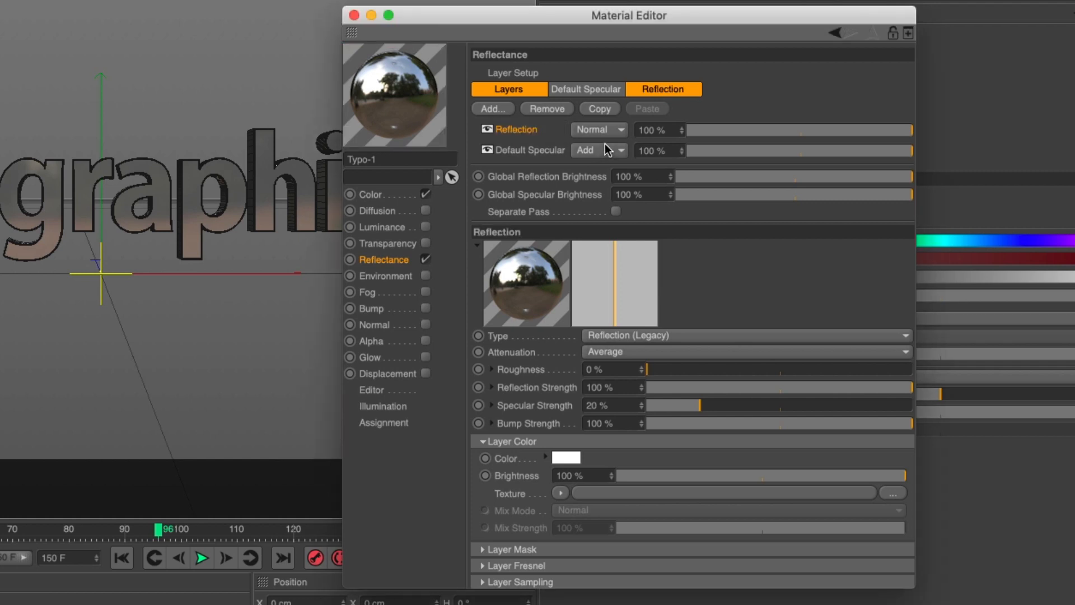
Set Typo-1's global reflection brightness to 50%, render the view and close the material
drag(834, 177, 794, 184)
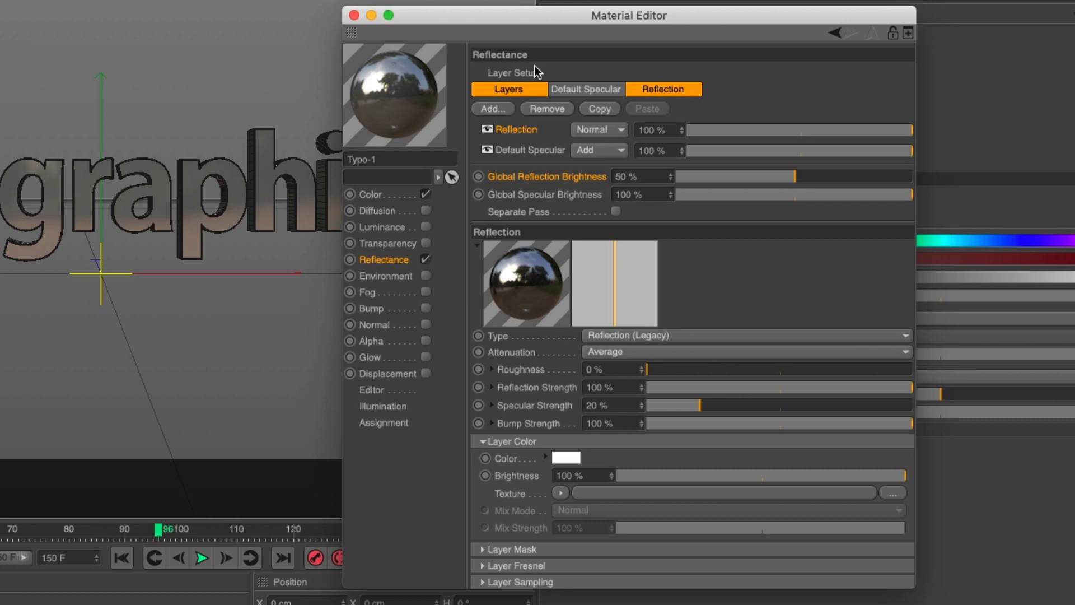
drag(502, 22, 585, 25)
click(91, 154)
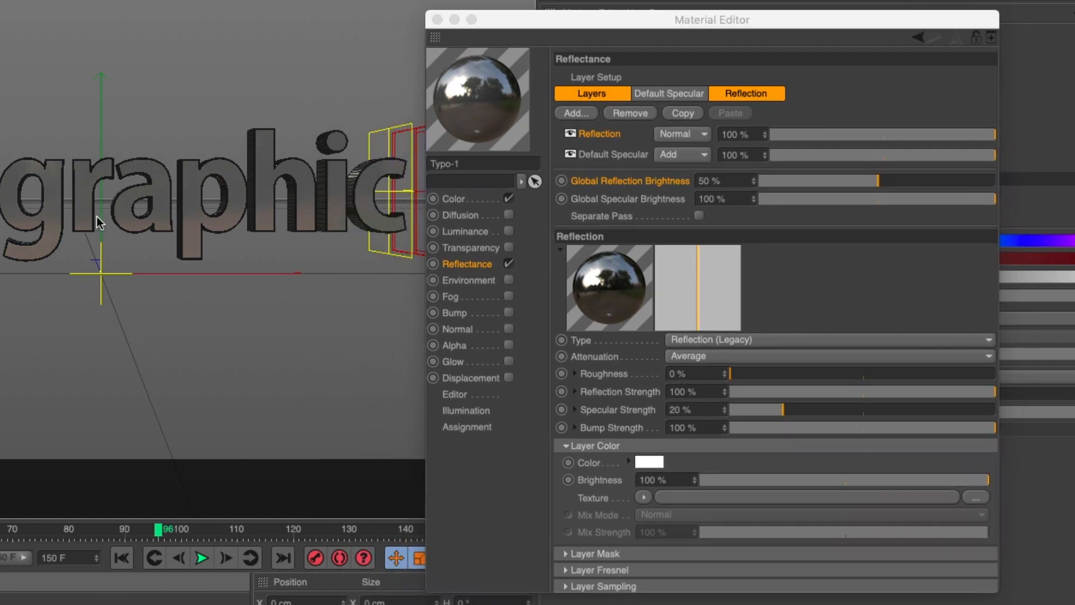
key(super+r)
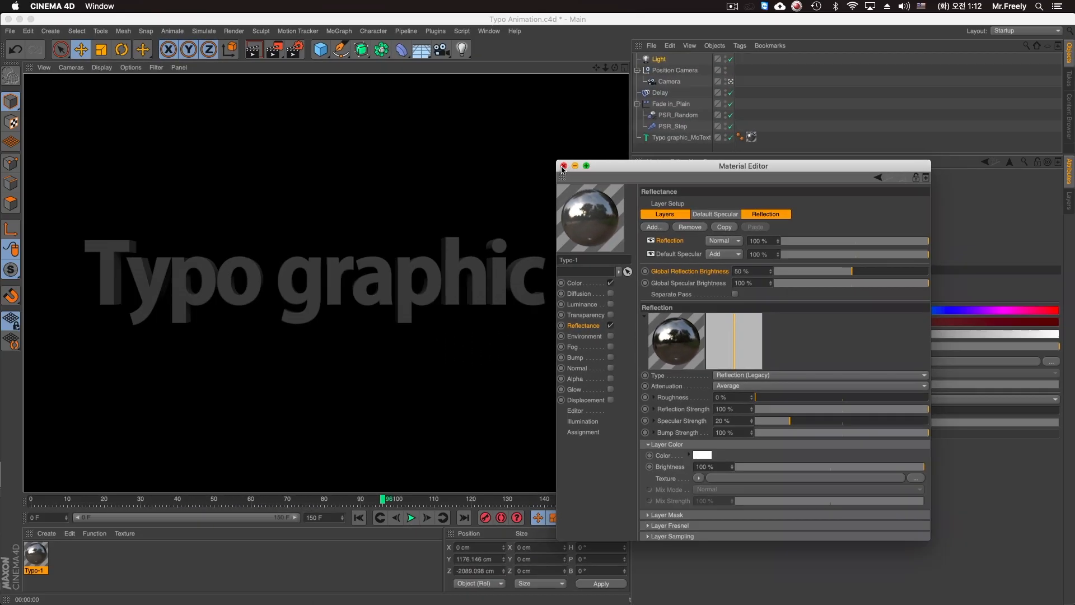
click(563, 166)
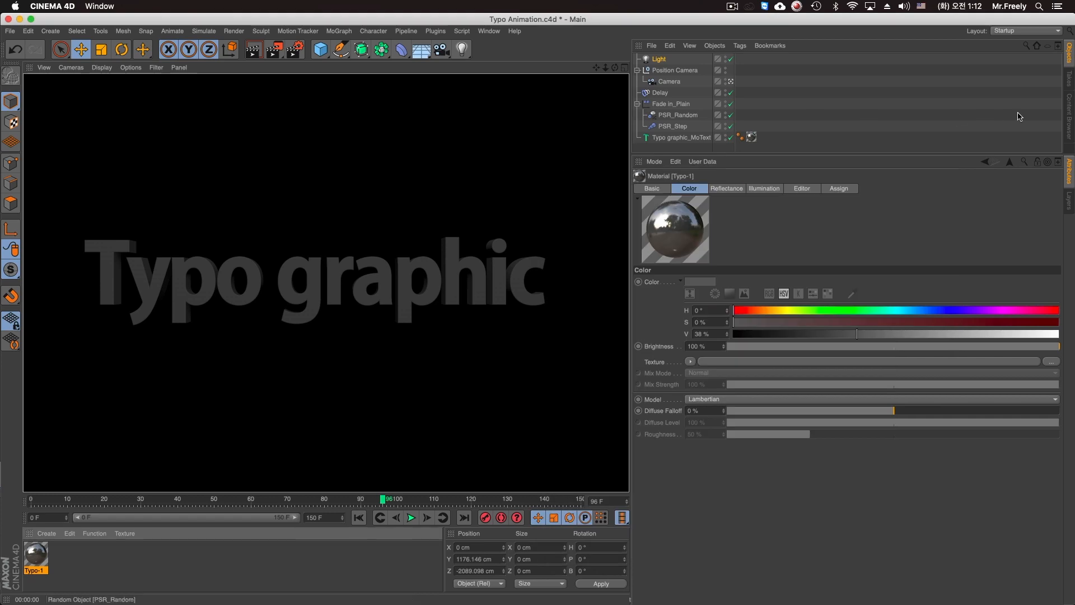
Show the Content Browser with more room and search its Presets for "hdri"
click(1068, 104)
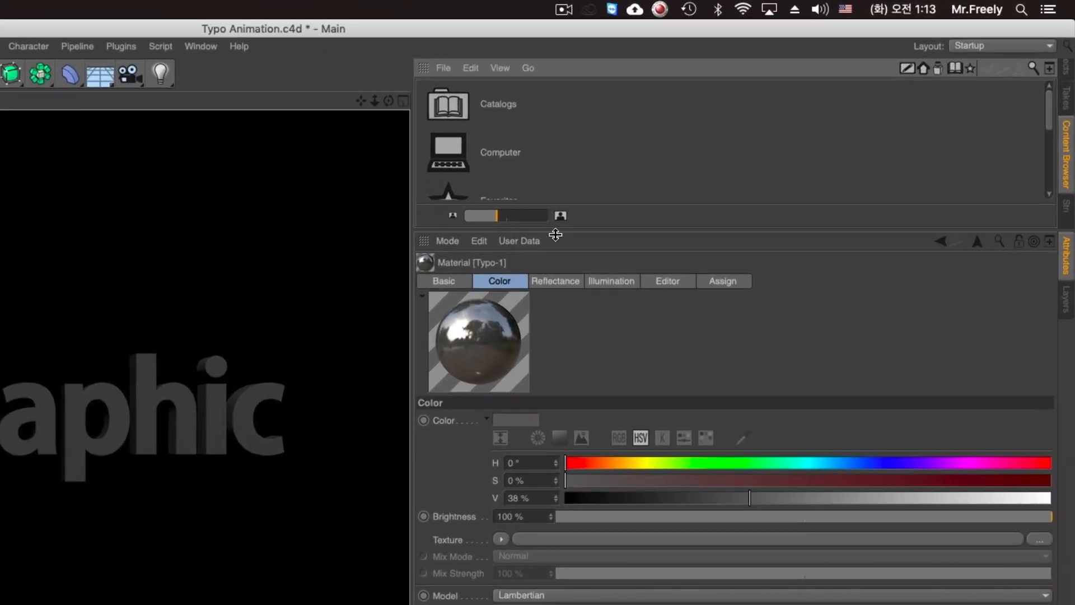
drag(556, 235, 556, 436)
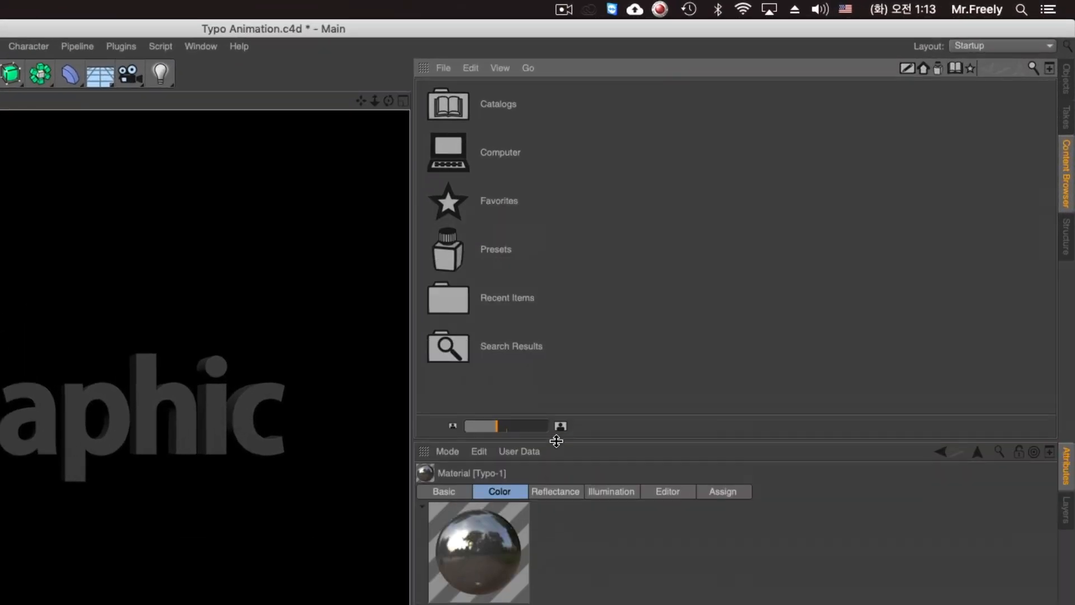
double_click(498, 257)
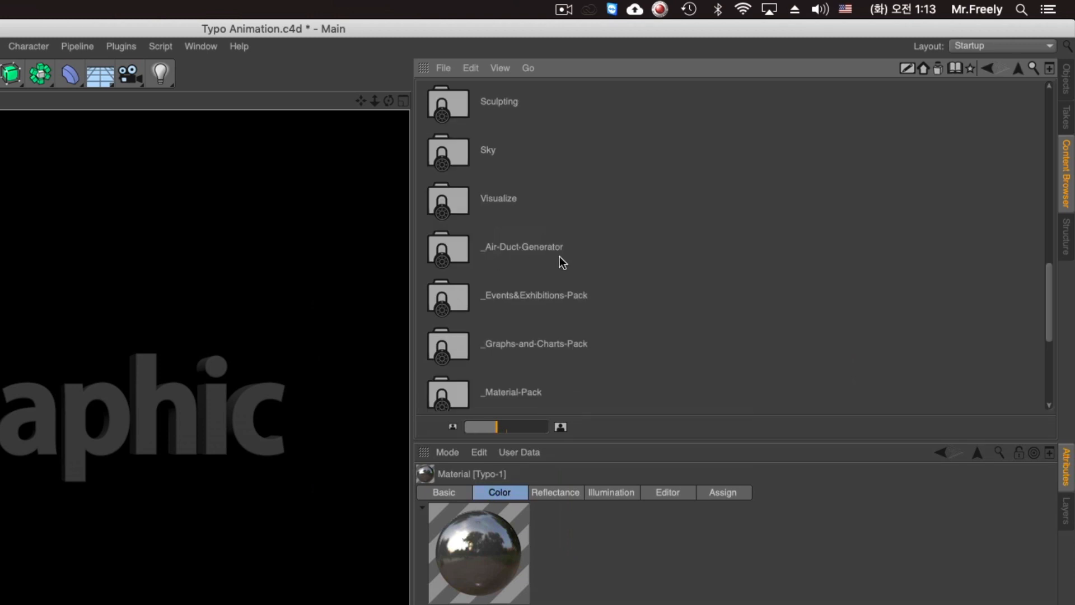
click(1033, 68)
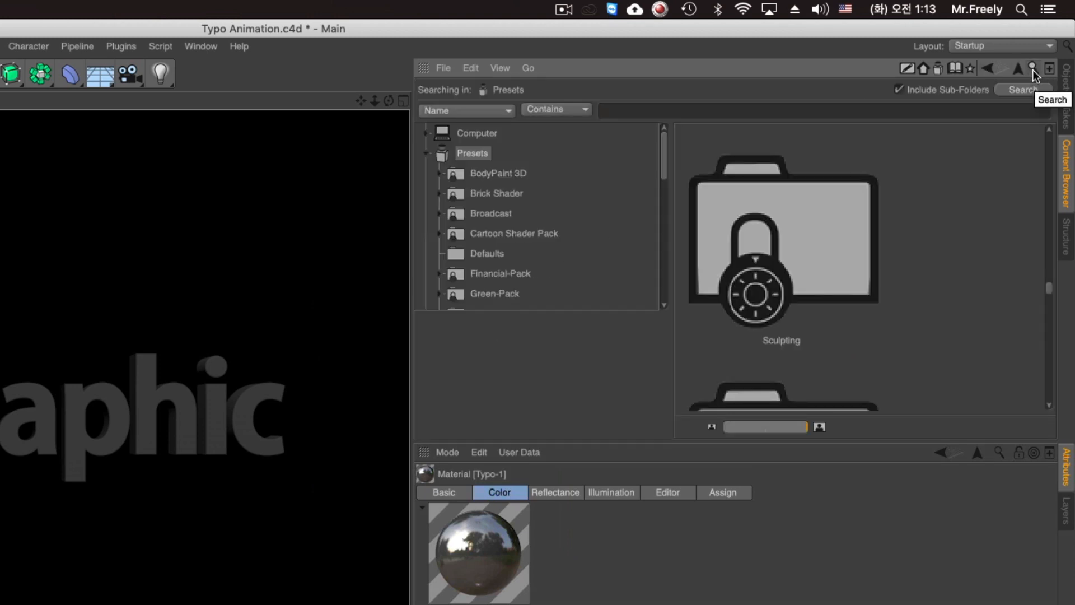
text(hdri)
key(Return)
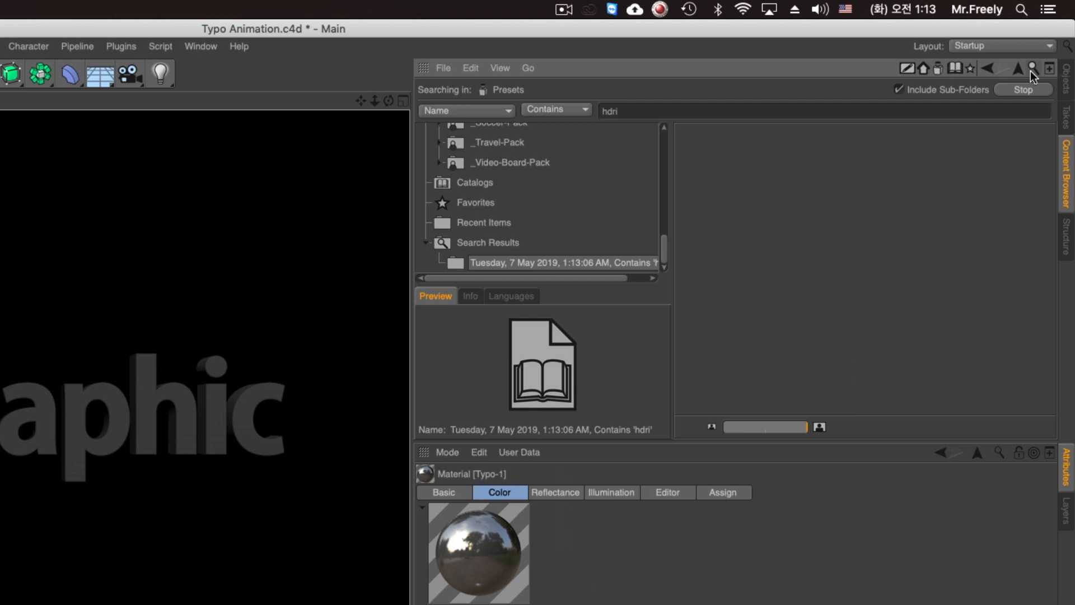
Find the HDRI light setups folder among the search results and load its Sunset Inlet 02 material into the scene
scroll(919, 230, down, 5)
scroll(913, 250, down, 8)
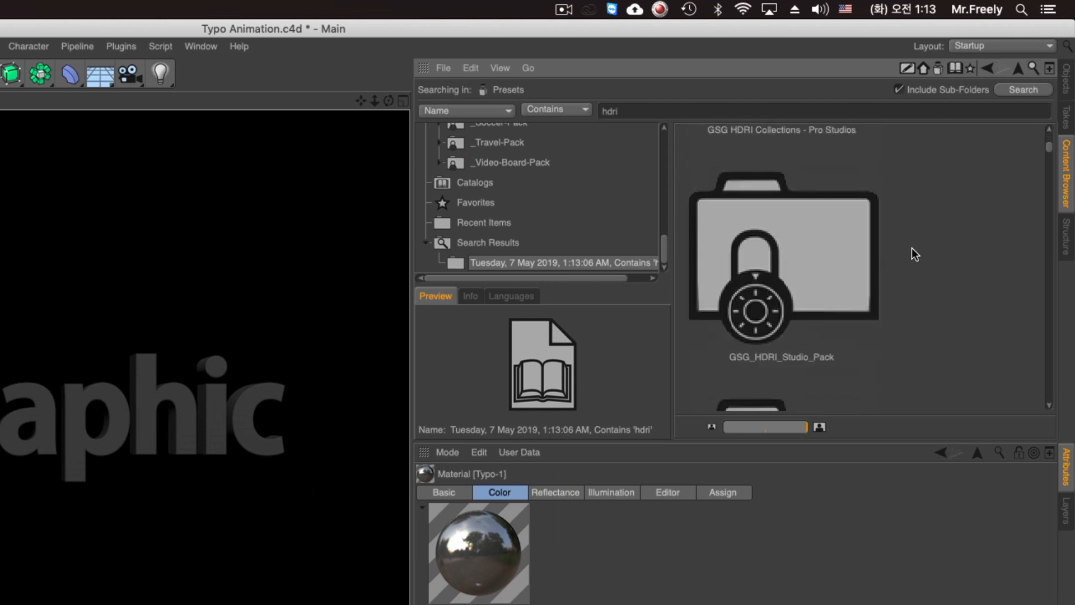
scroll(914, 257, down, 15)
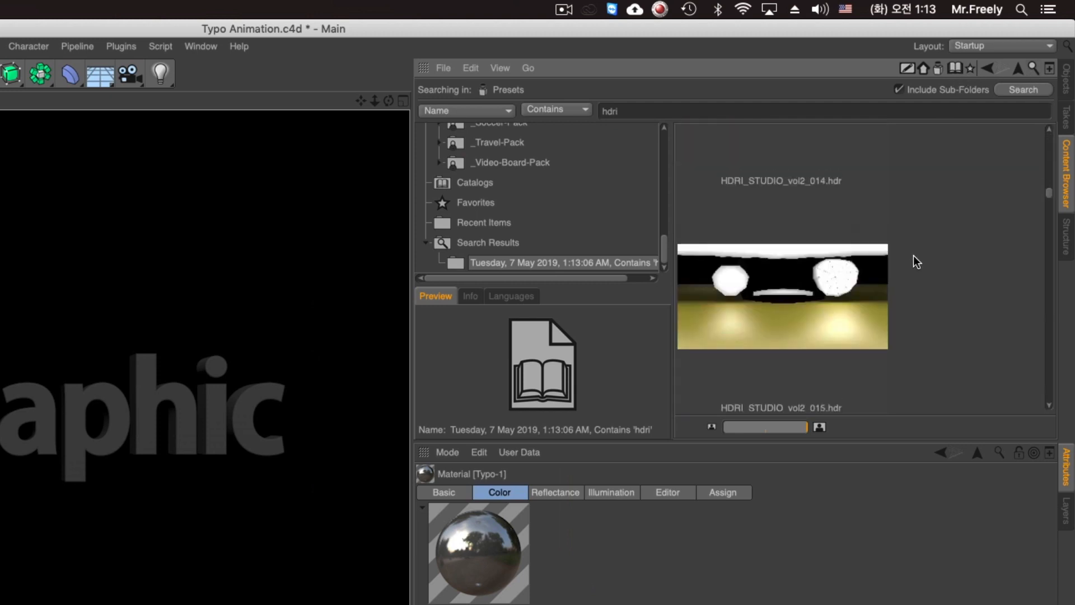
scroll(934, 290, down, 15)
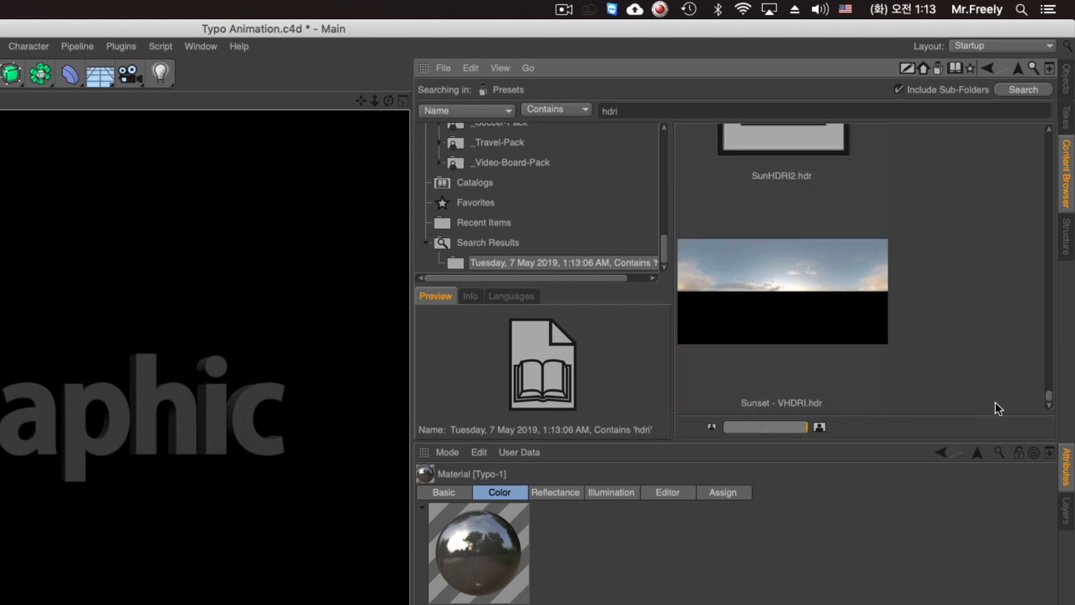
drag(1048, 396, 1073, 171)
drag(806, 427, 758, 428)
drag(1065, 279, 1060, 140)
double_click(863, 301)
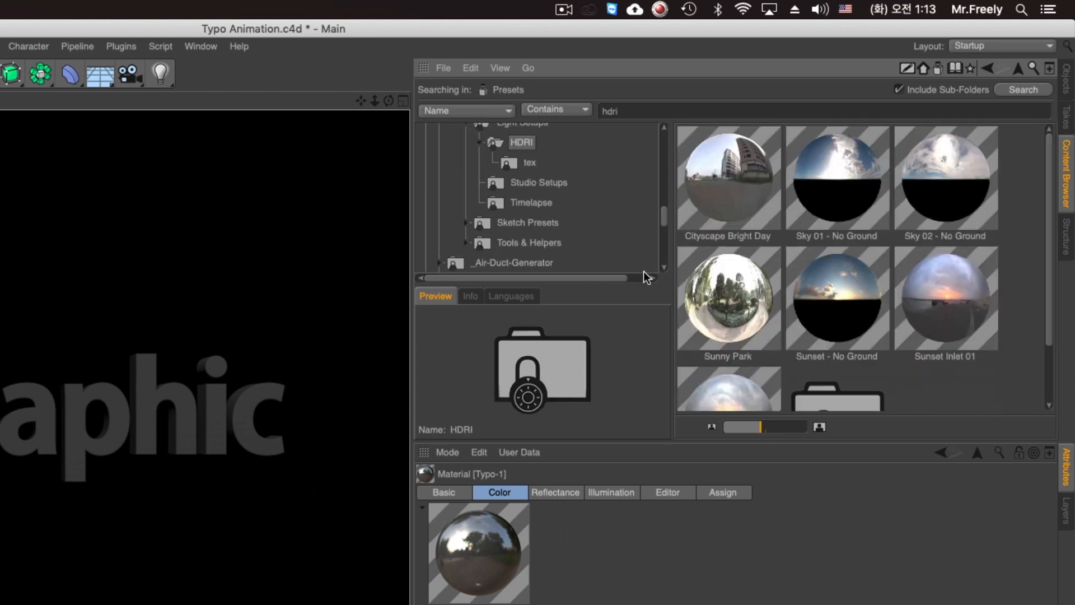
scroll(808, 336, down, 3)
double_click(755, 344)
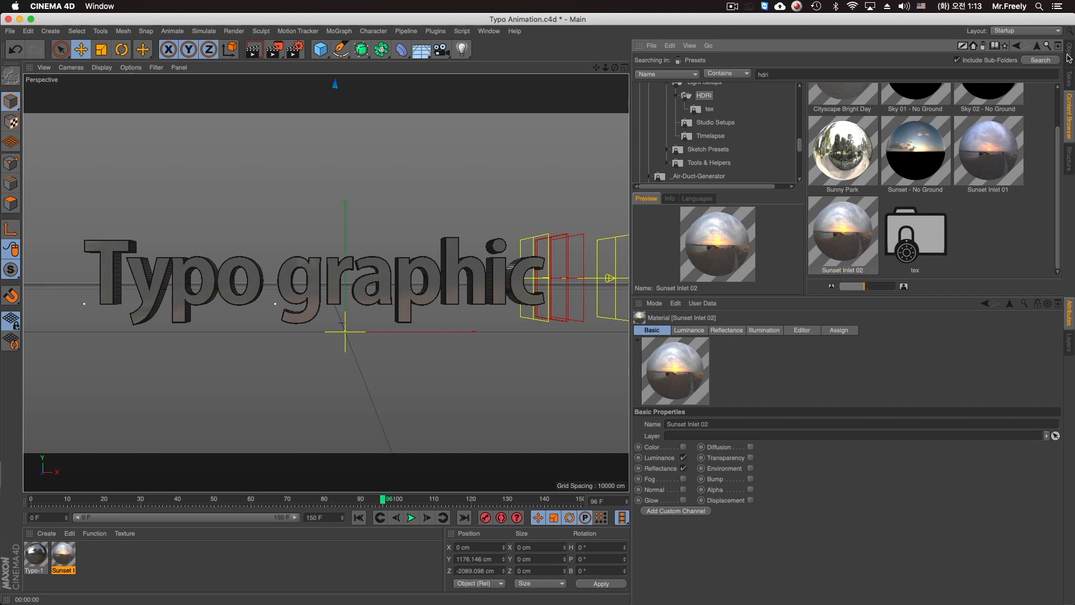
Return to the object list and add a Sky object to the scene
click(1069, 53)
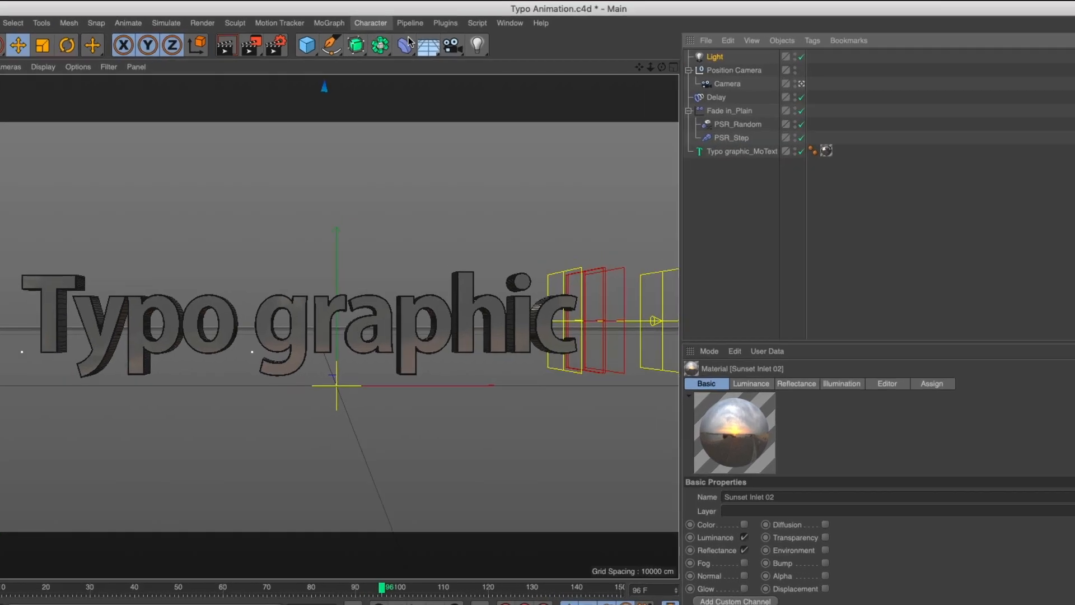
click(422, 50)
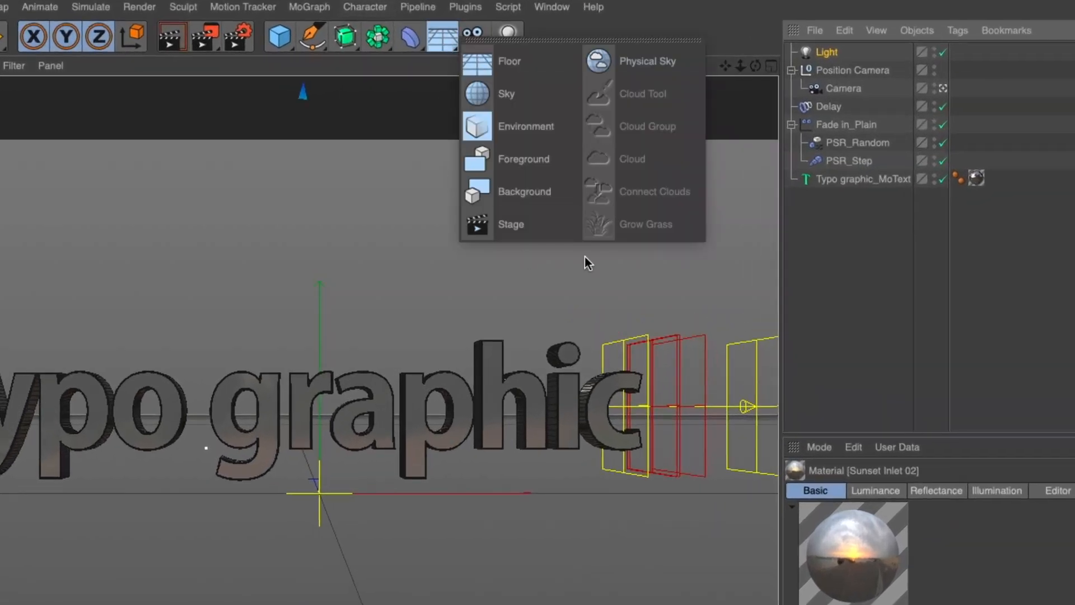
click(510, 95)
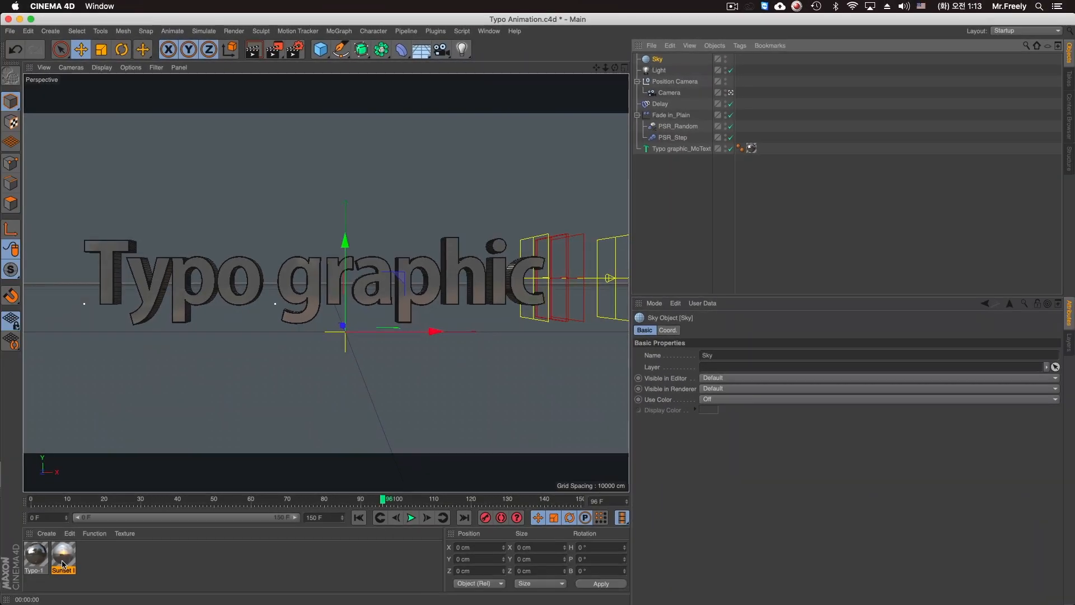
Disable the Reflectance channel of the Sunset Inlet 02 material and close it
double_click(63, 560)
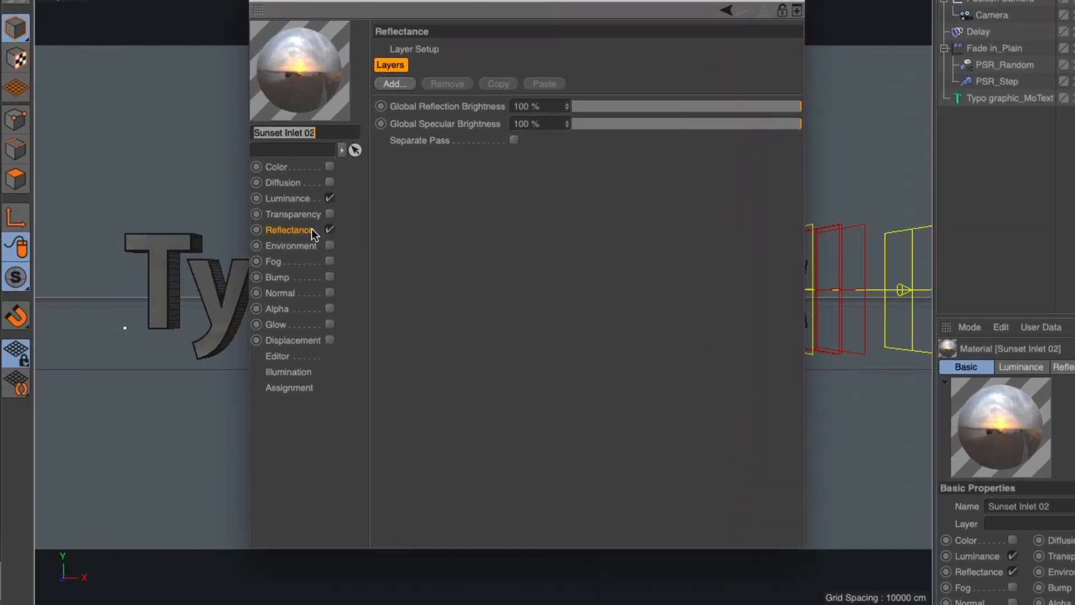
click(311, 230)
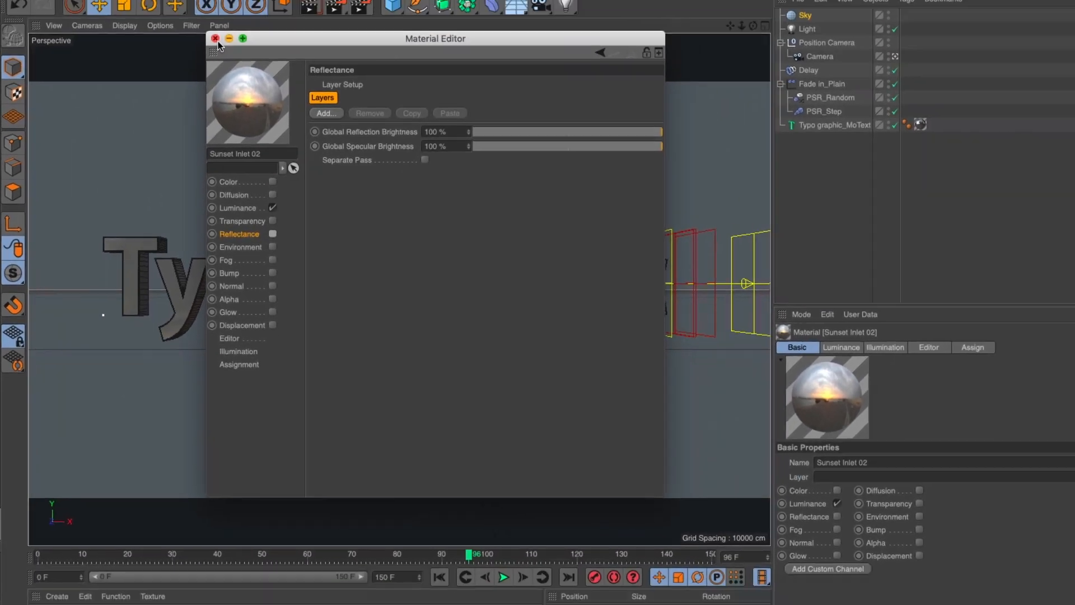
click(216, 40)
Apply Sunset Inlet 02 to the Sky, give the Sky a Compositing tag and render the view
drag(67, 562, 658, 59)
right_click(658, 60)
mouse_move(720, 62)
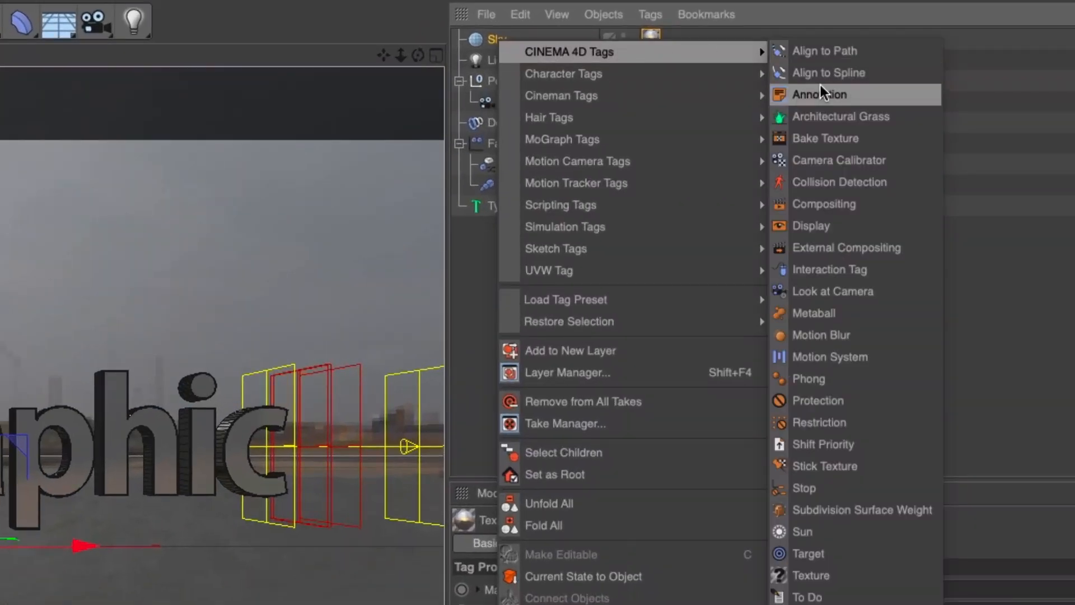
click(824, 203)
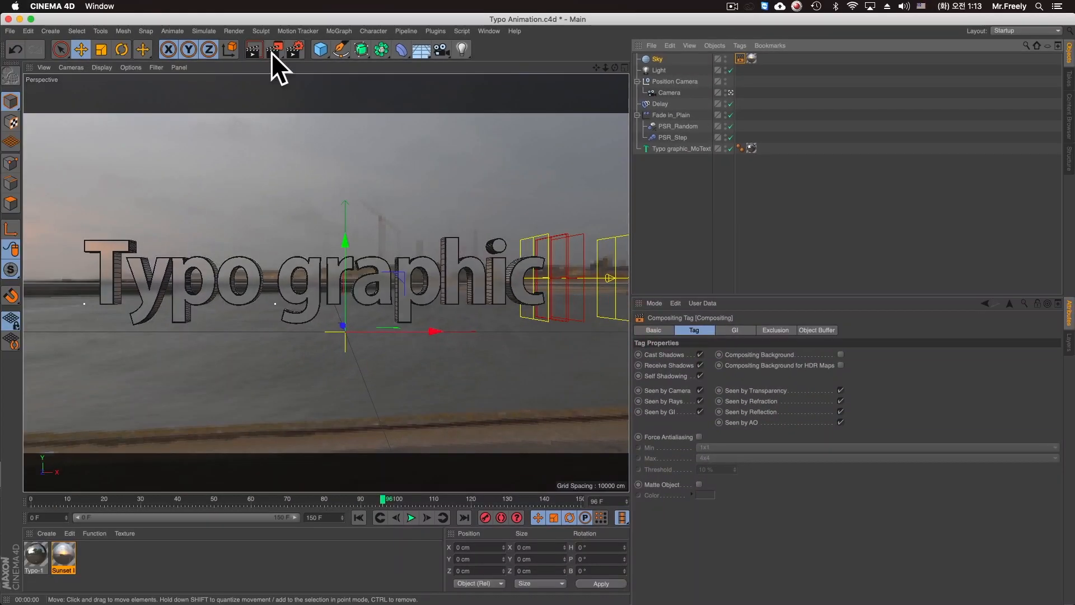
click(369, 200)
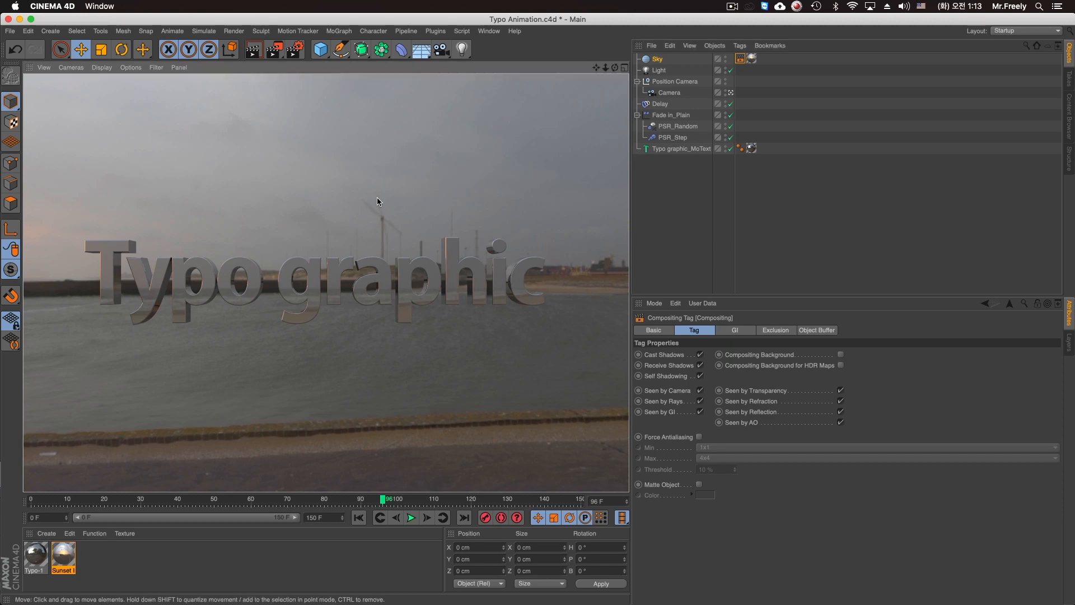
Turn off Seen by Camera in the Sky's Compositing tag and render the view
click(751, 59)
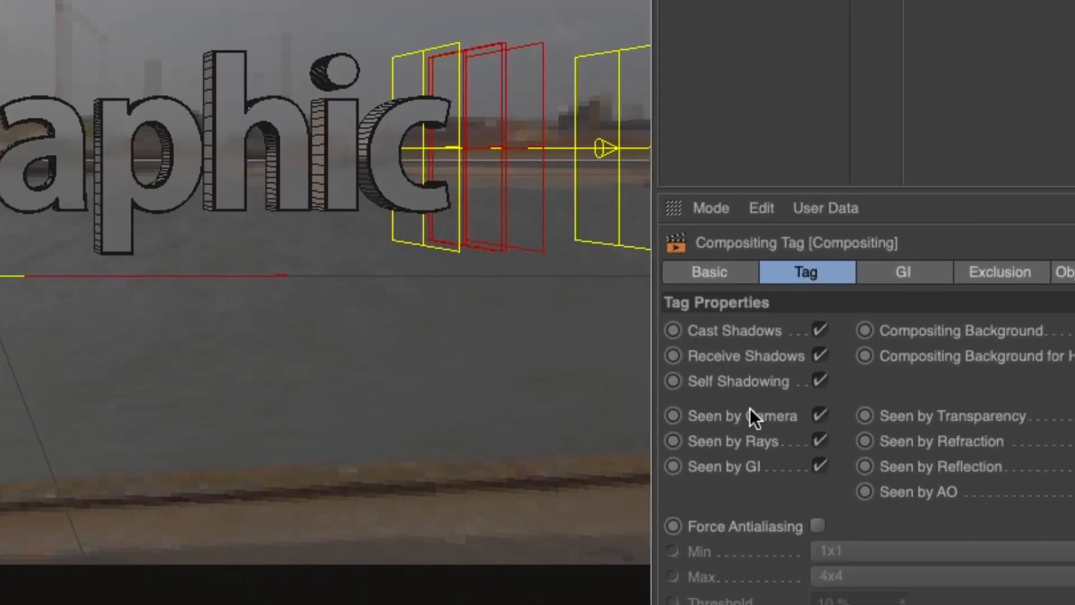
click(820, 416)
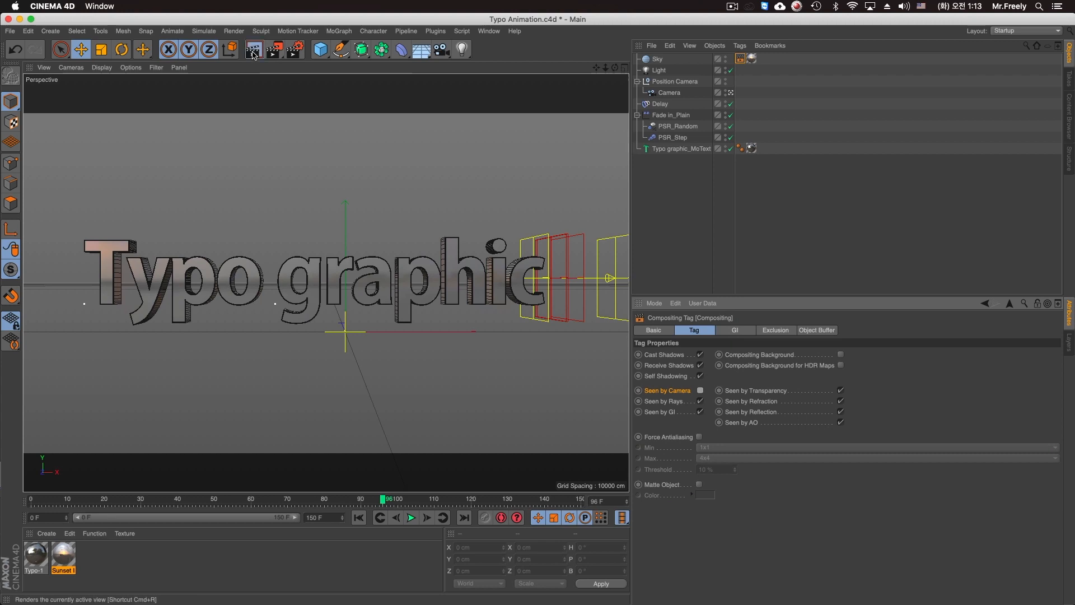
click(254, 50)
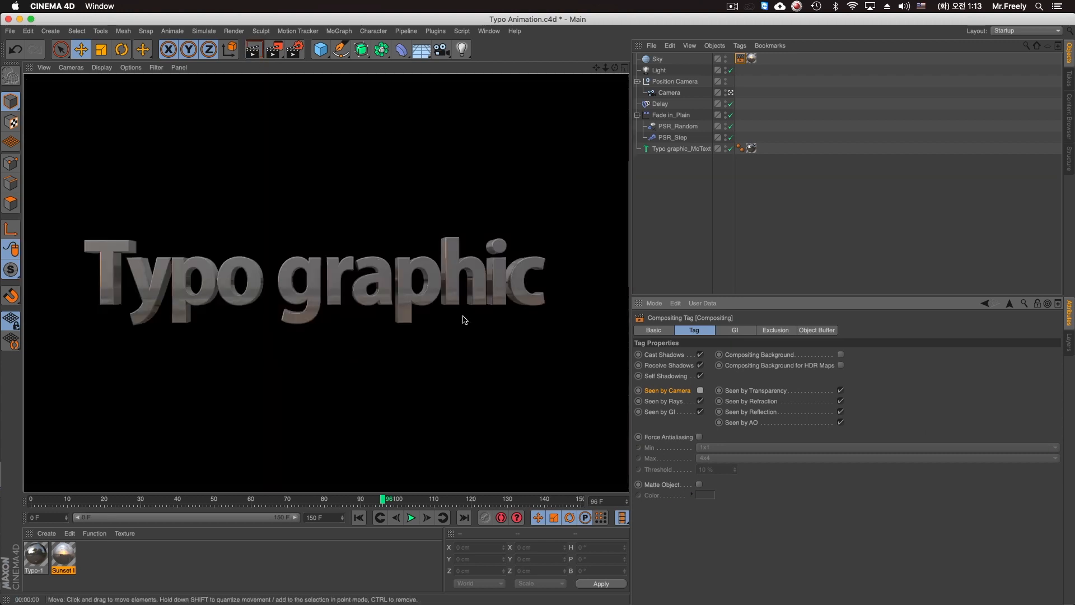
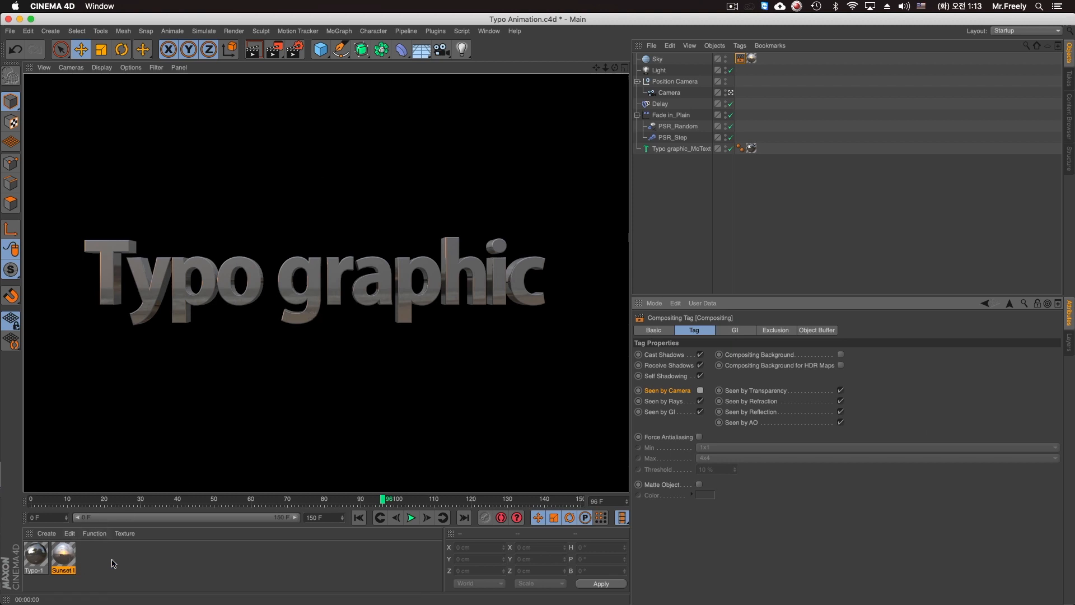
Open the Typo-1 material's Reflectance settings and render the frame to the Picture Viewer to inspect the reflections on the letters
double_click(36, 554)
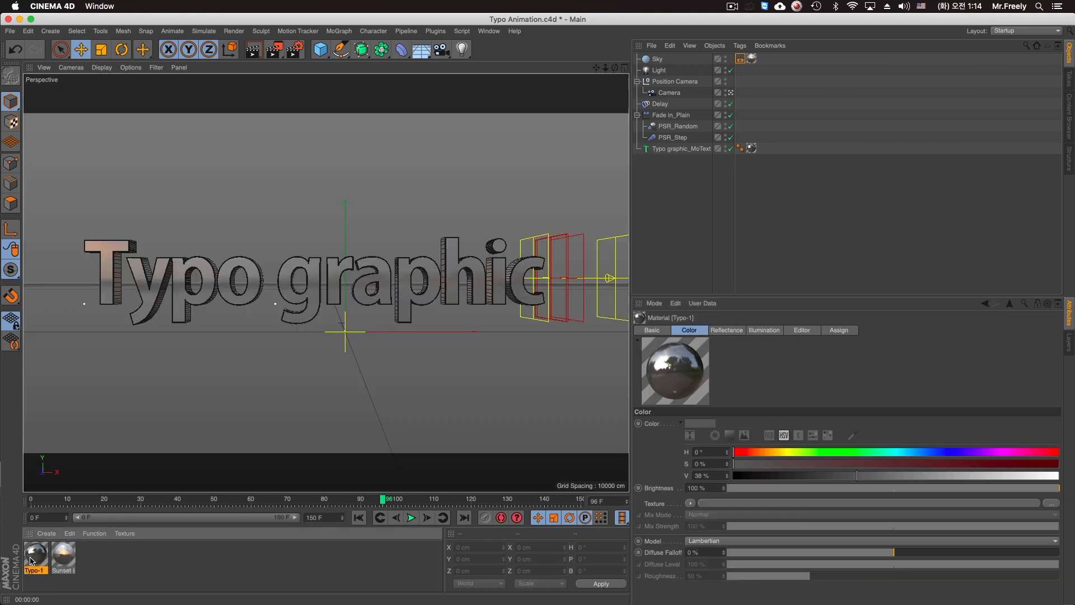
drag(454, 77, 853, 76)
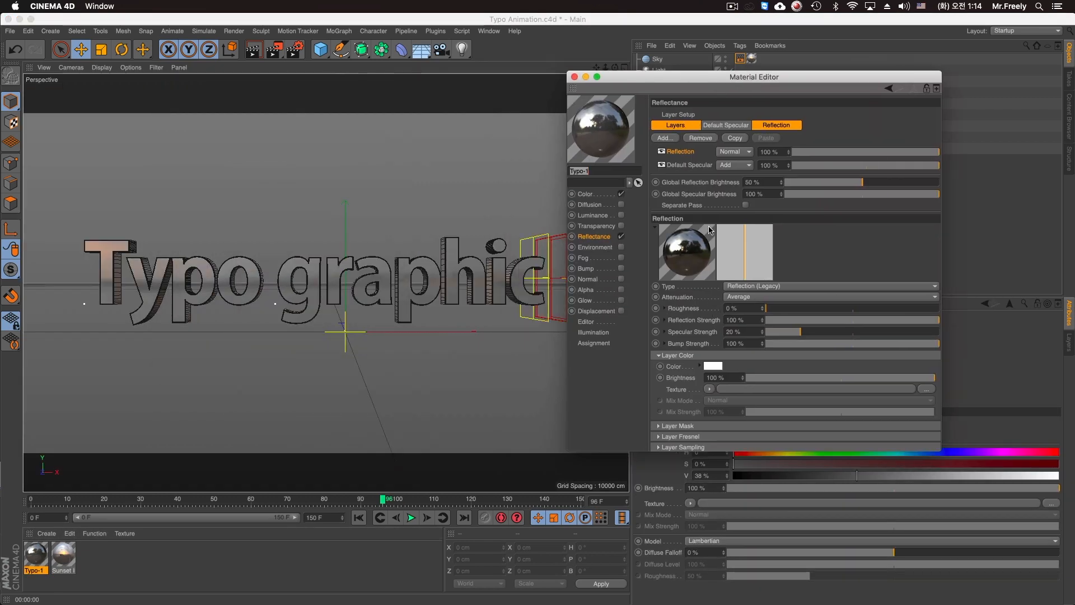
click(683, 155)
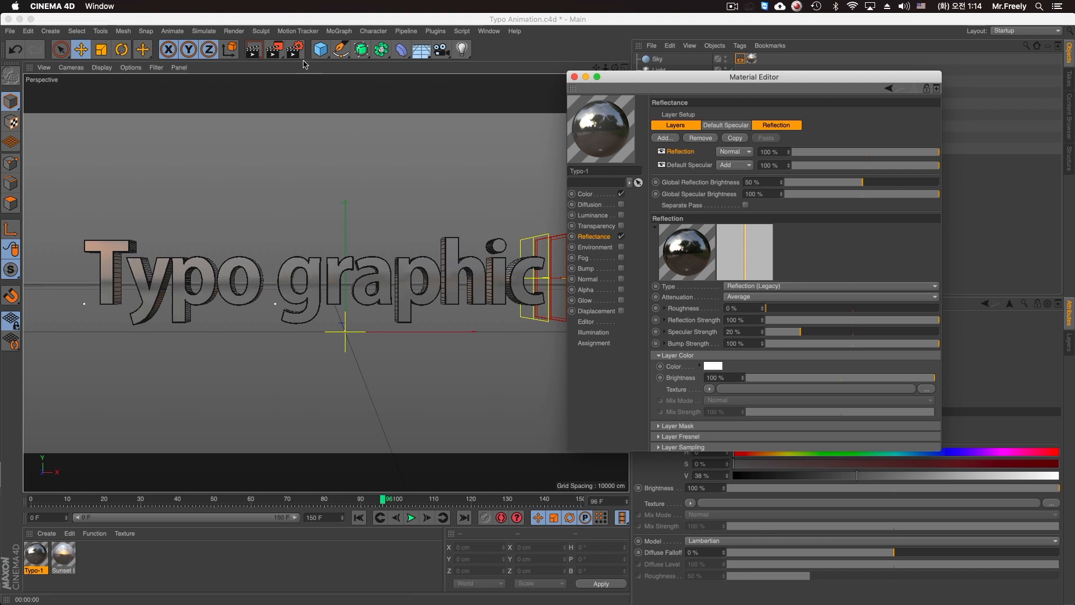
click(274, 50)
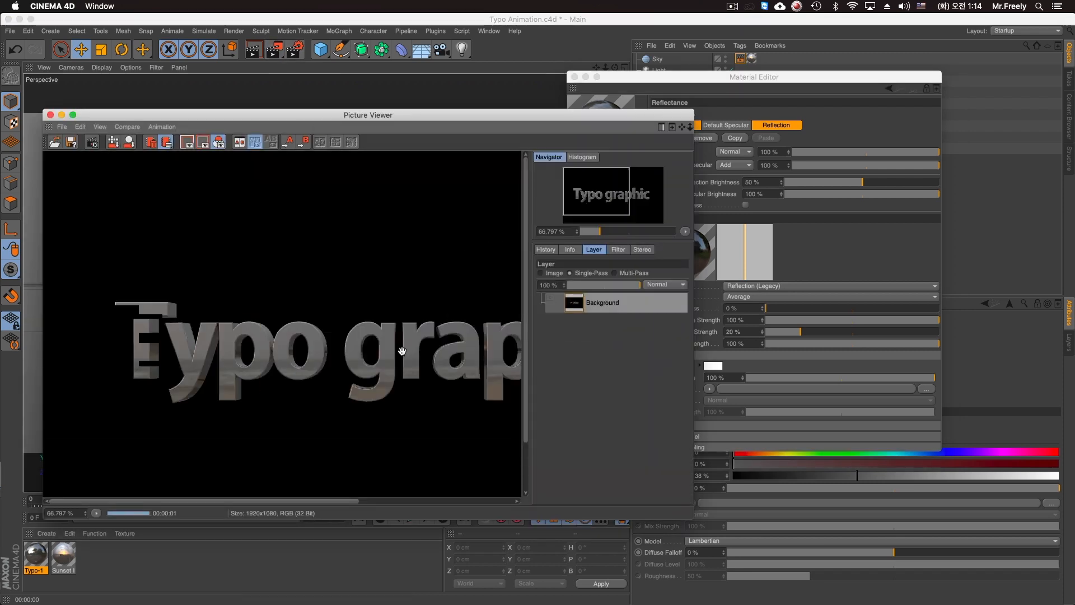
scroll(363, 312, up, 6)
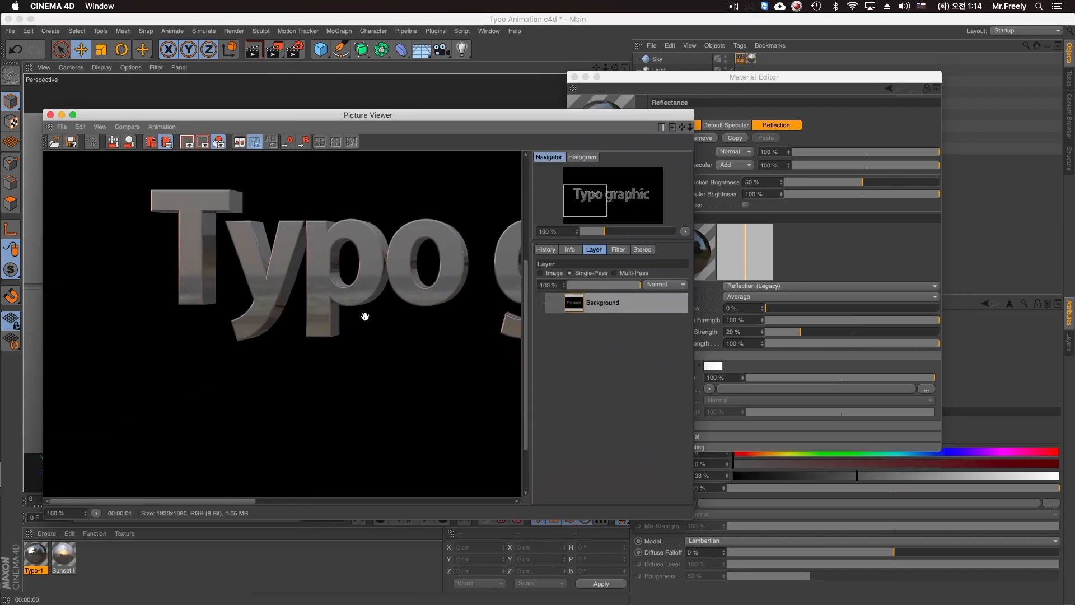
scroll(359, 315, down, 6)
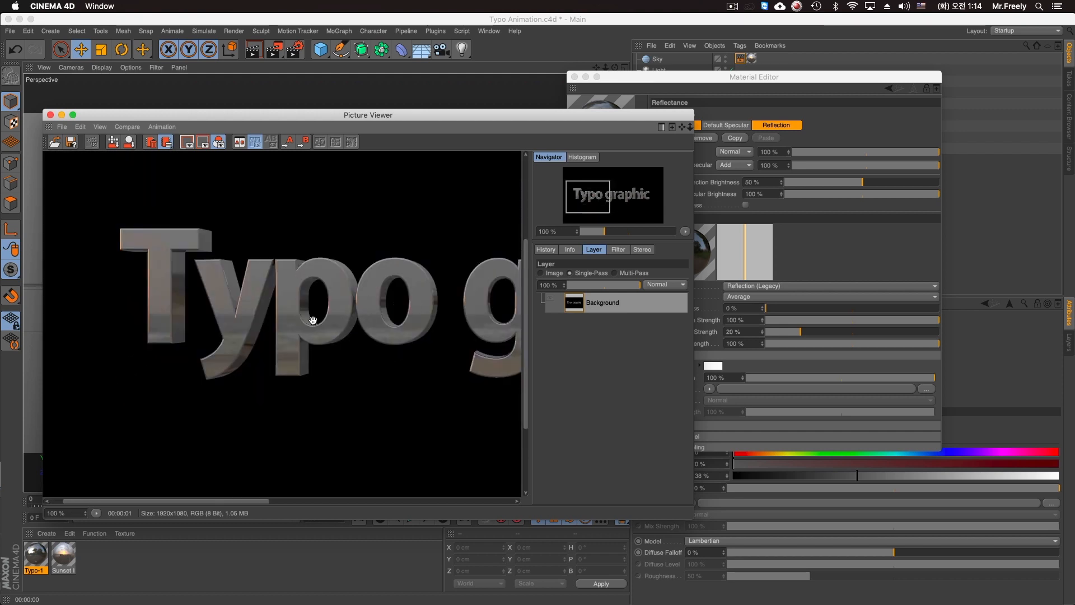
Set the Roughness of Typo-1's Reflection layer to 25% and render the frame to the Picture Viewer
drag(636, 81, 660, 79)
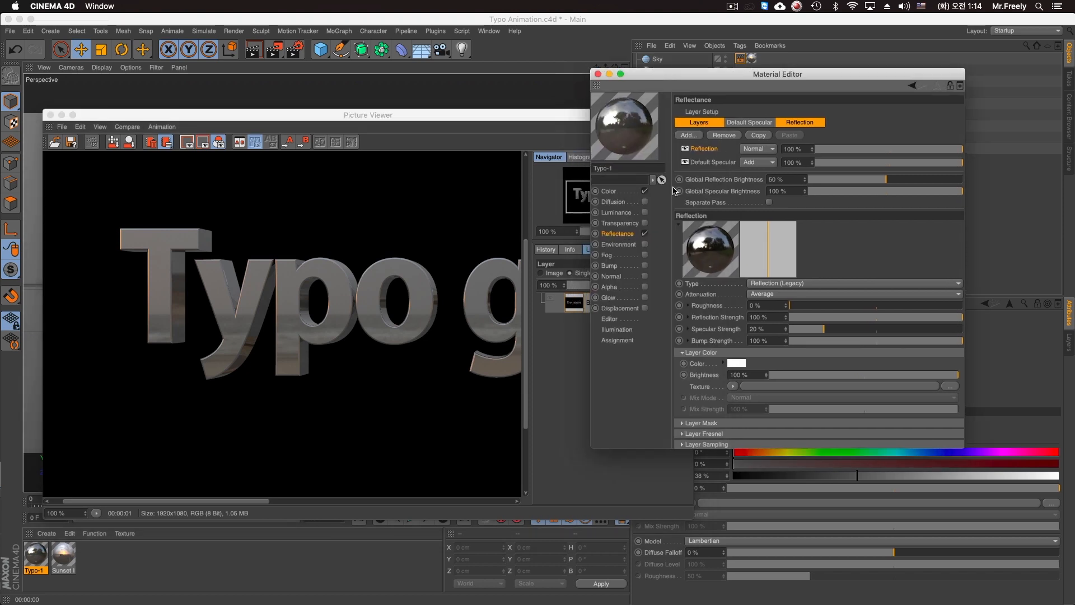
click(778, 307)
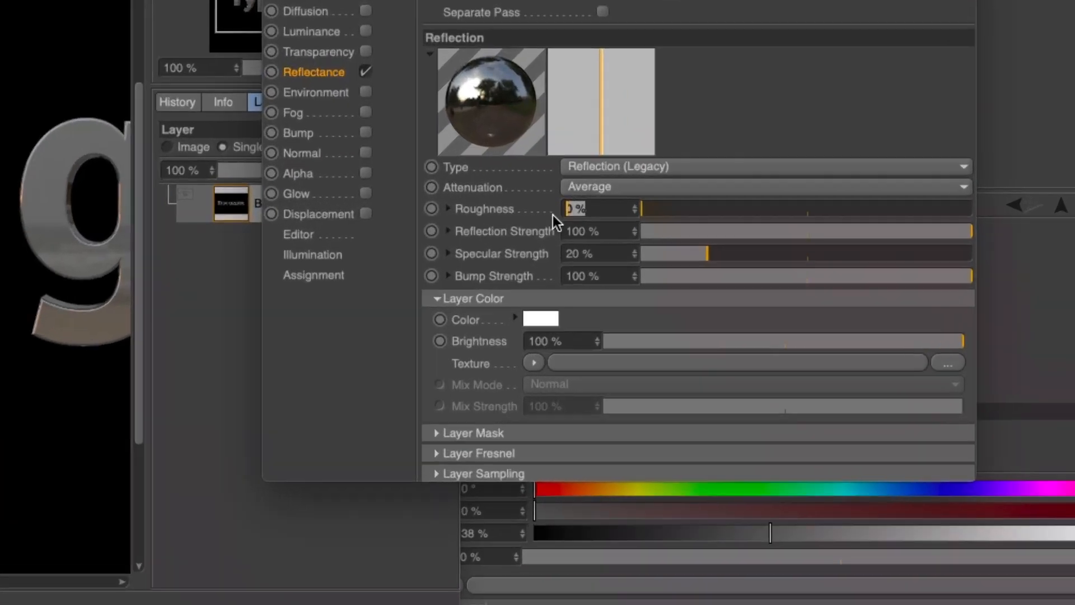
key(BackSpace)
text(25)
key(Return)
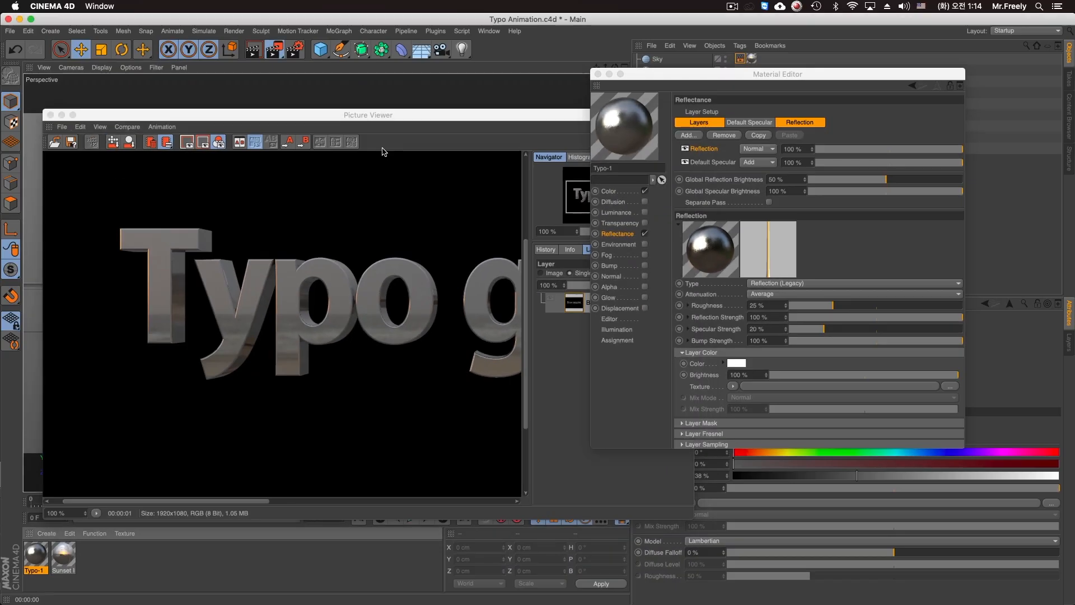
key(shift+r)
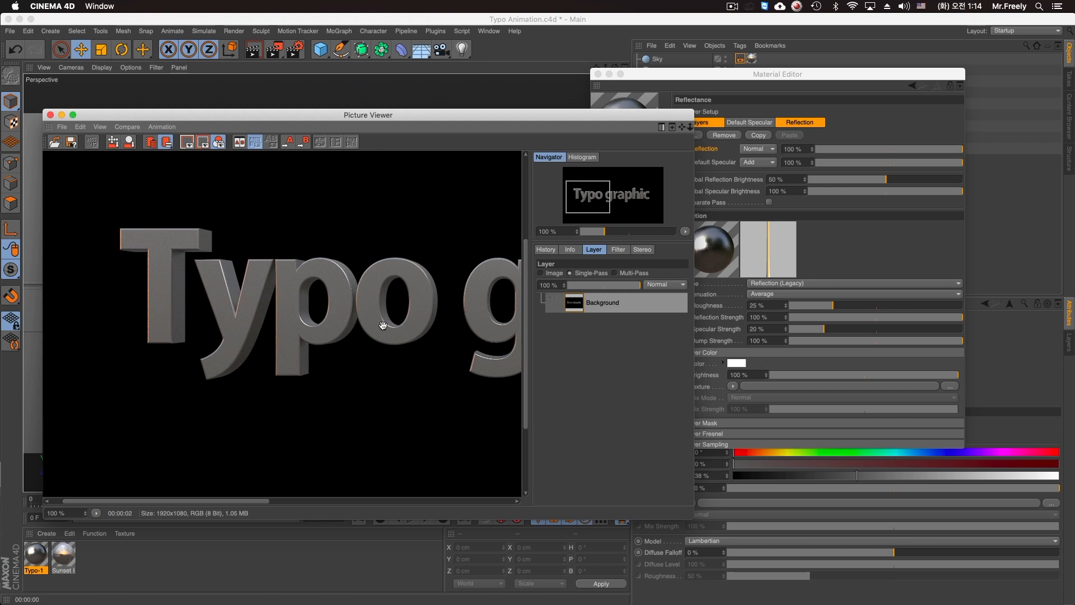
Compare the last two Typo Animation renders in the Picture Viewer history and examine the letter surfaces up close
click(546, 249)
scroll(569, 438, down, 3)
click(580, 475)
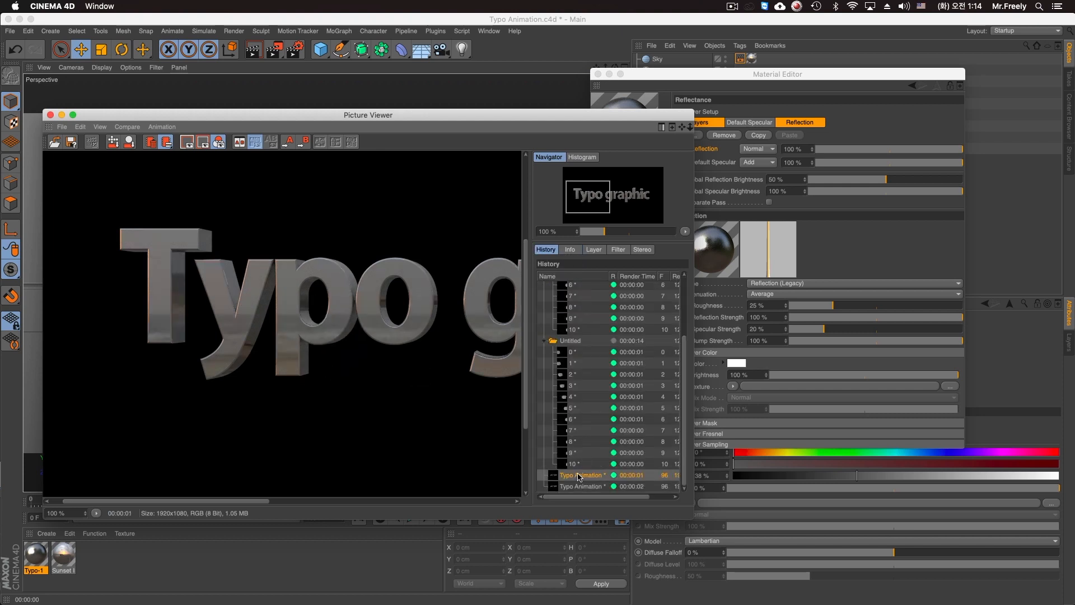
key(Down)
key(Up)
key(Down)
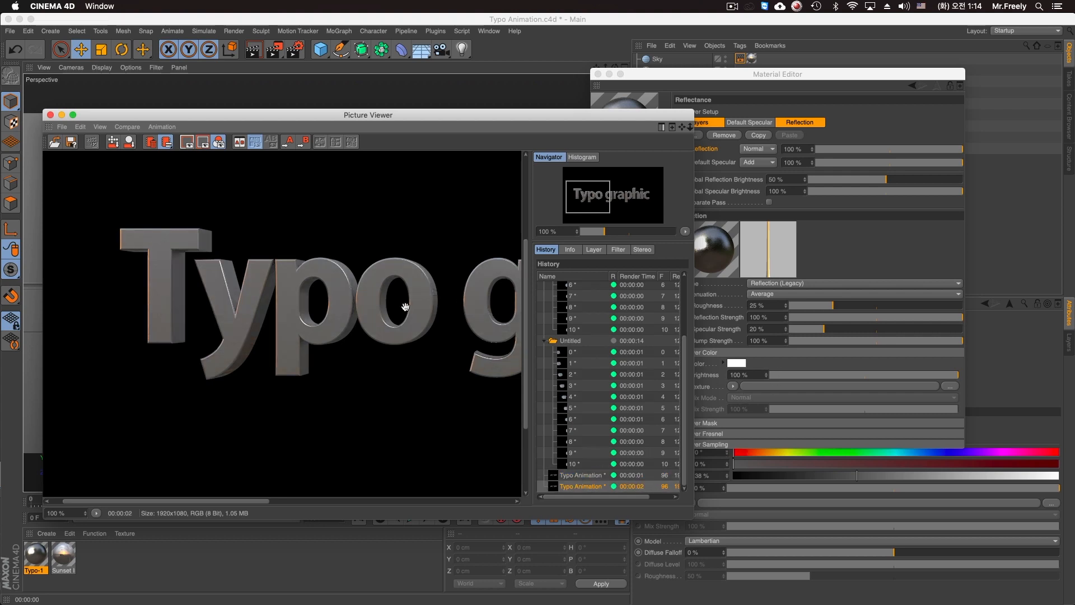
scroll(391, 307, up, 5)
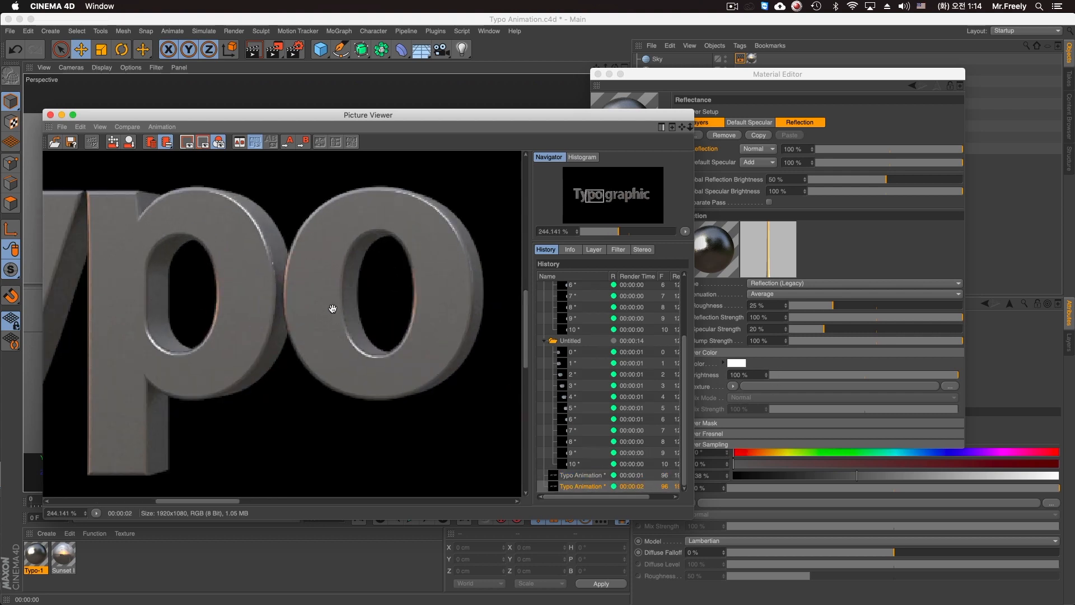
Set the Reflection layer's Sampling Subdivisions to 7 under Layer Sampling and render the frame to the Picture Viewer
click(885, 373)
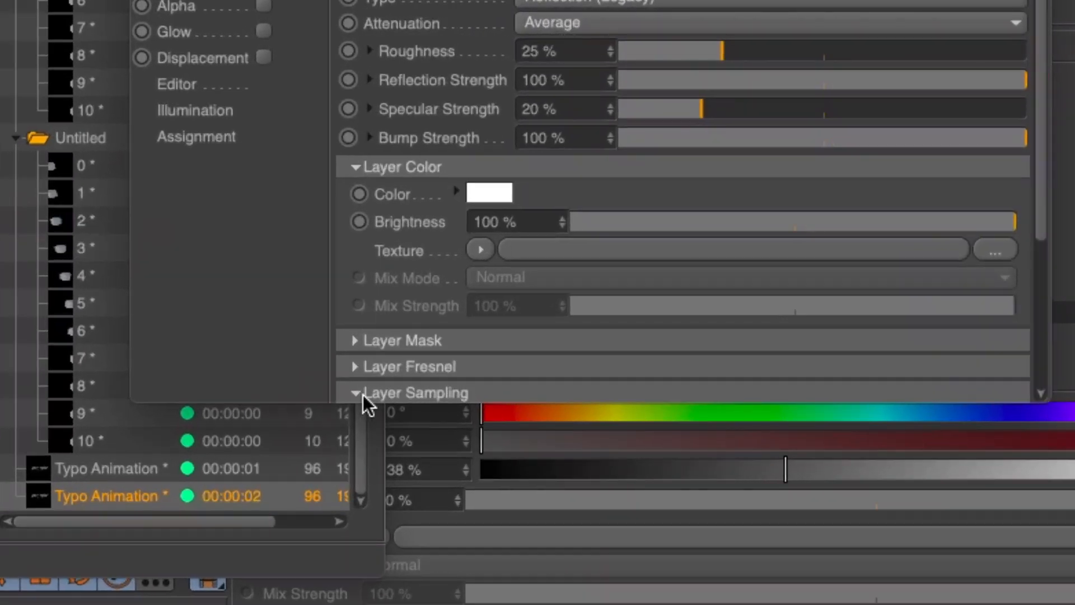
drag(1042, 238, 1032, 411)
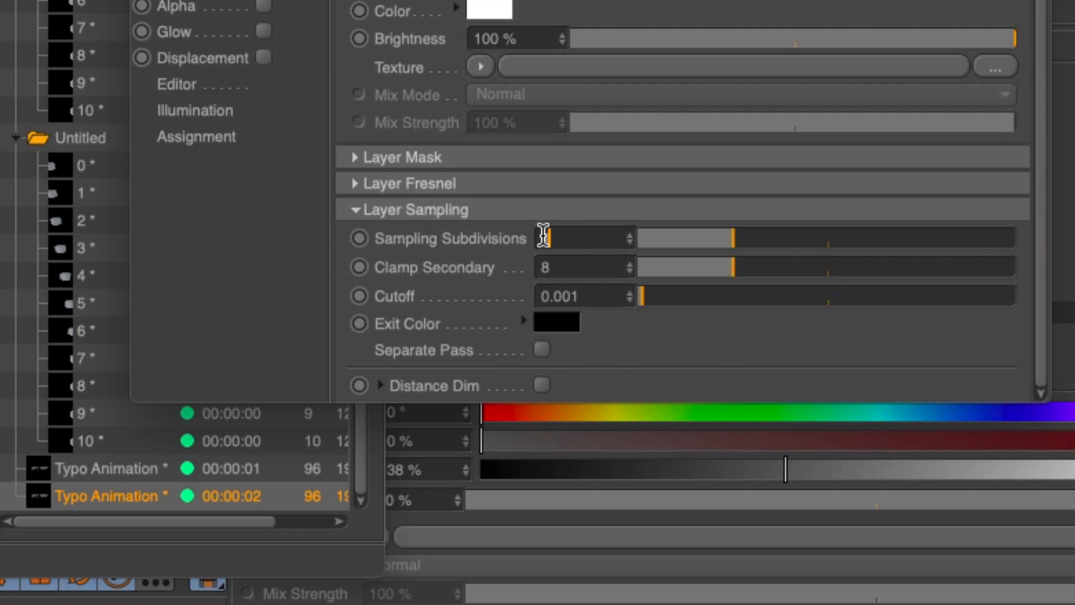
text(7)
key(Return)
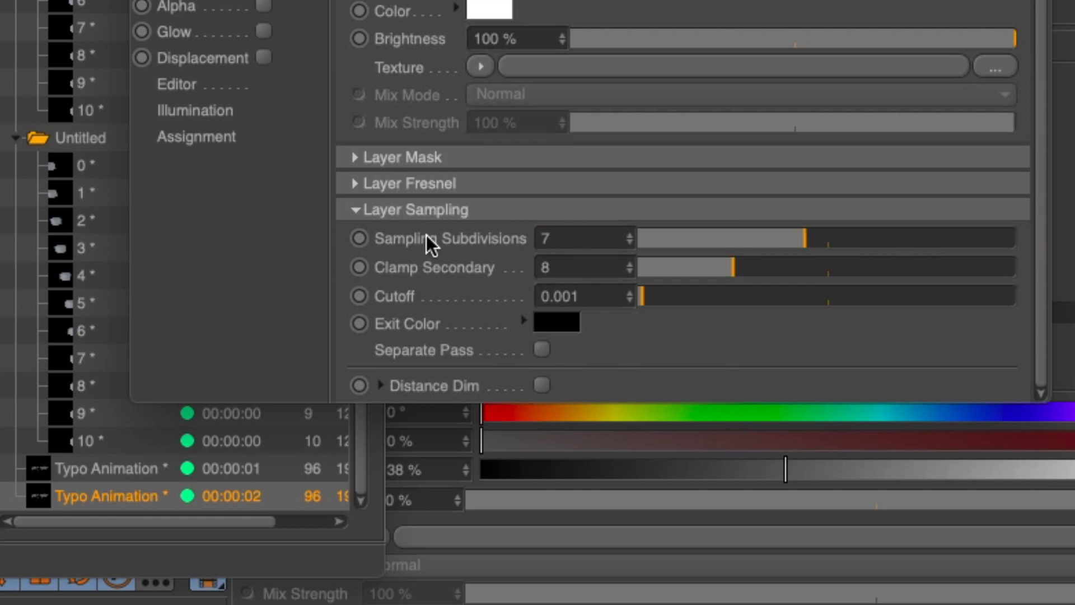
key(shift+r)
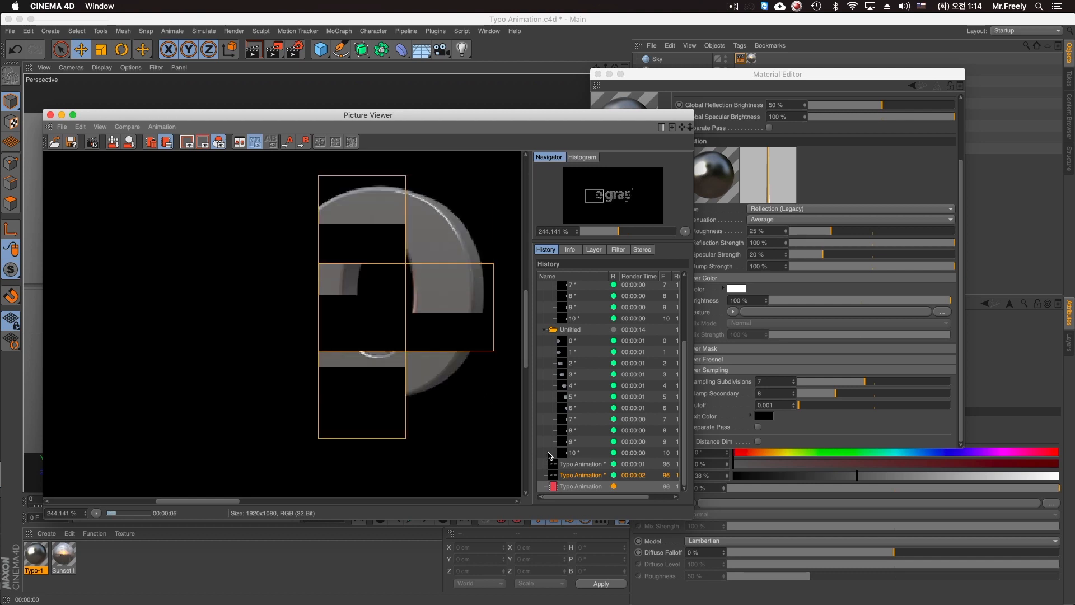
click(564, 476)
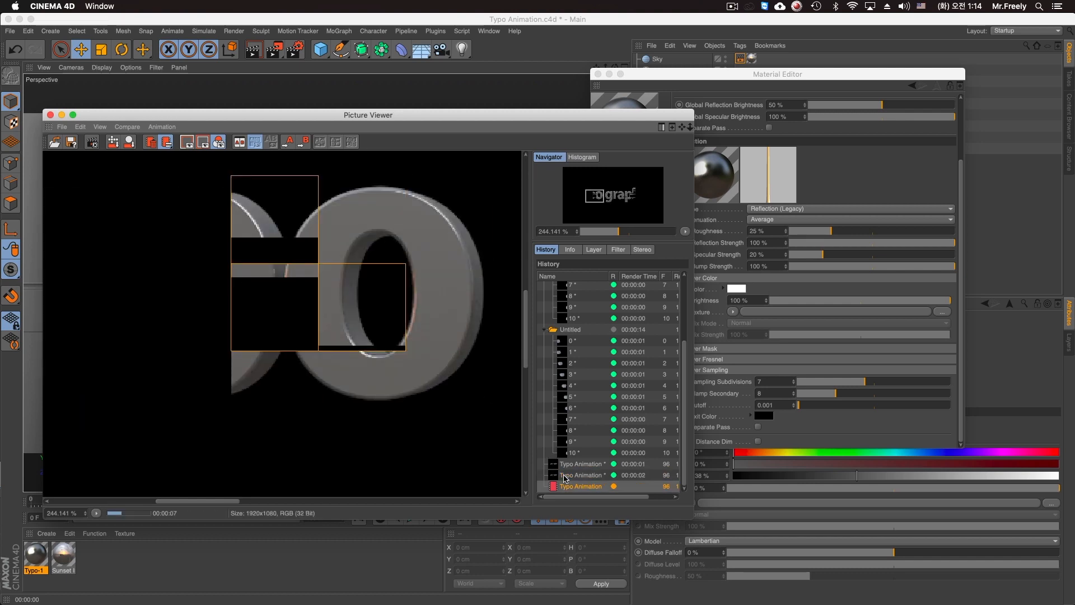
click(567, 485)
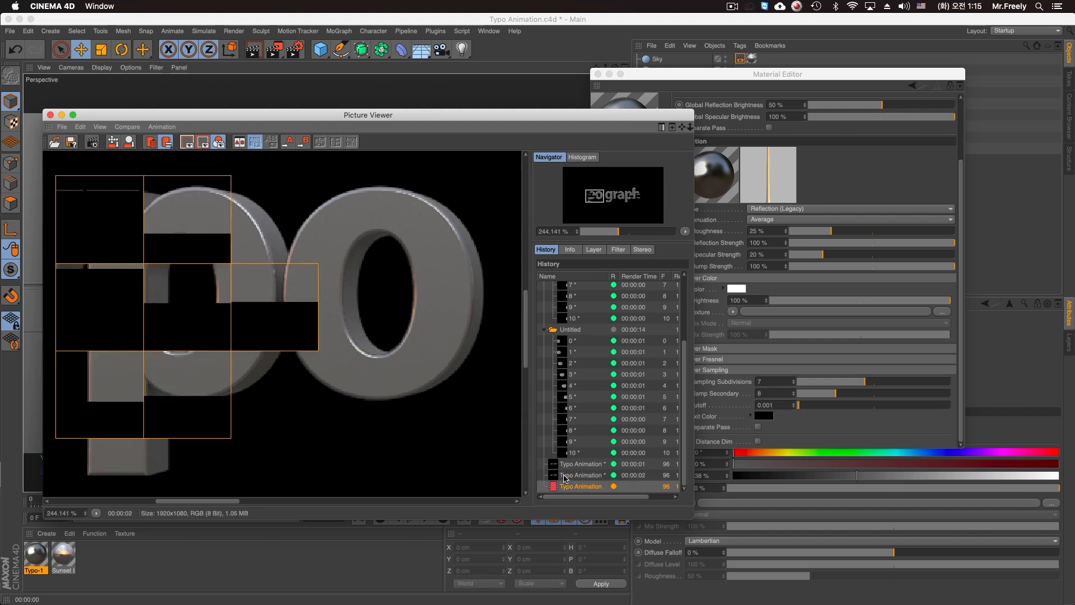
Close the Picture Viewer and Material Editor, select the Sunset Inlet 02 material and render a region over the middle letters of the text
click(50, 114)
click(572, 209)
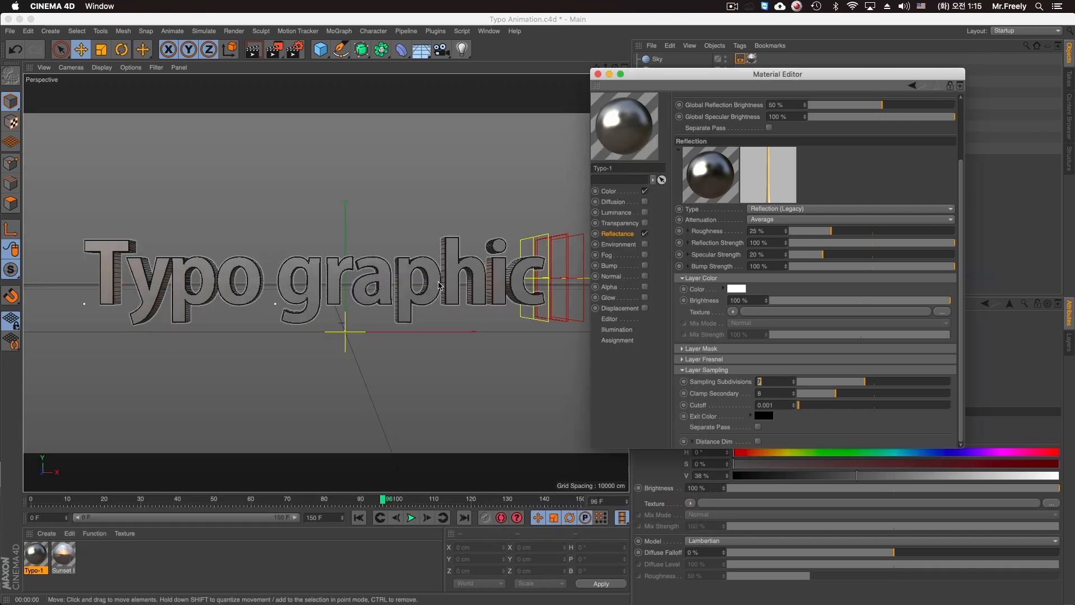
click(598, 74)
click(63, 553)
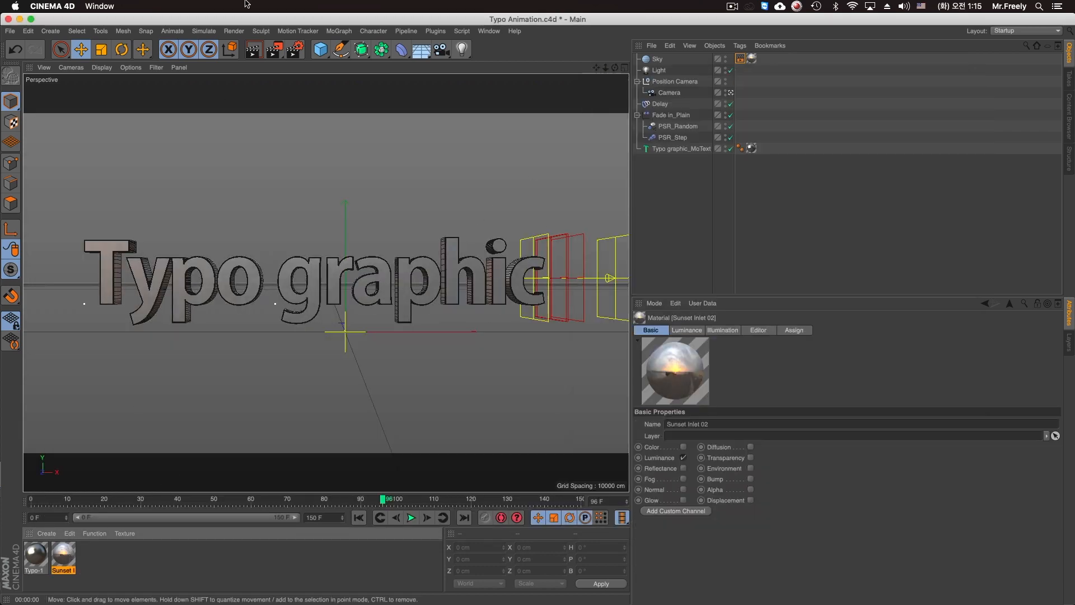
drag(274, 49, 311, 116)
drag(262, 244, 472, 407)
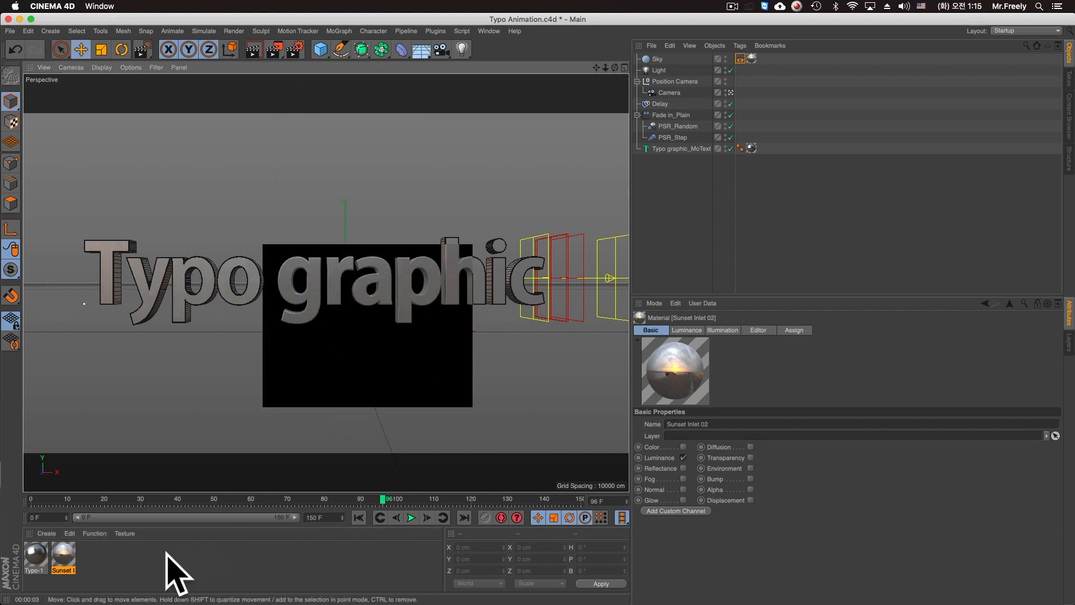
Go back to the hdri search results in the Content Browser and open the other HDRI preset folder
click(1068, 109)
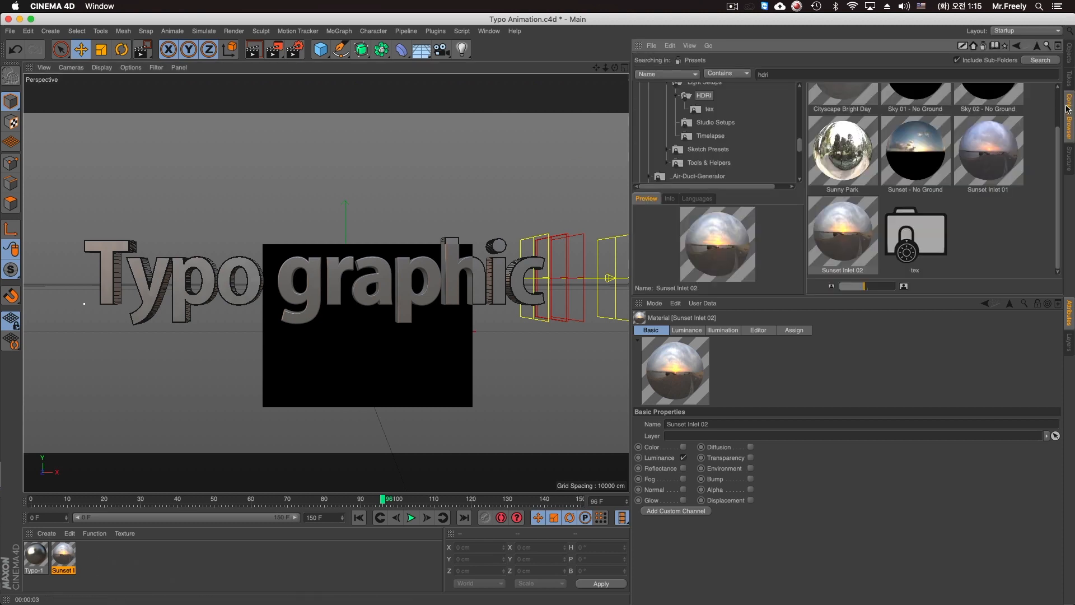
drag(1060, 192, 1060, 152)
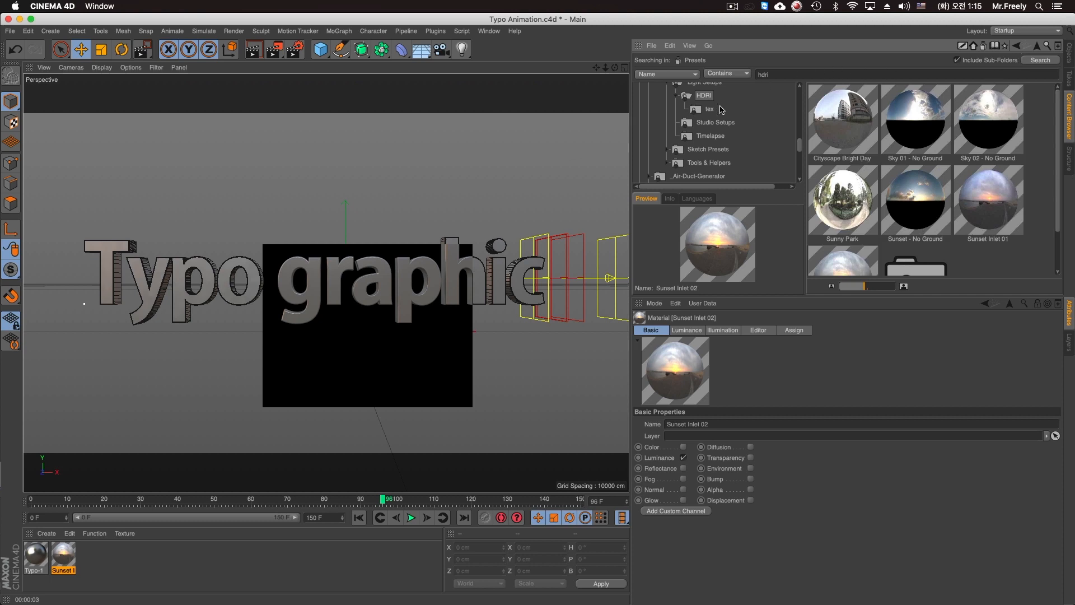
drag(800, 145, 807, 119)
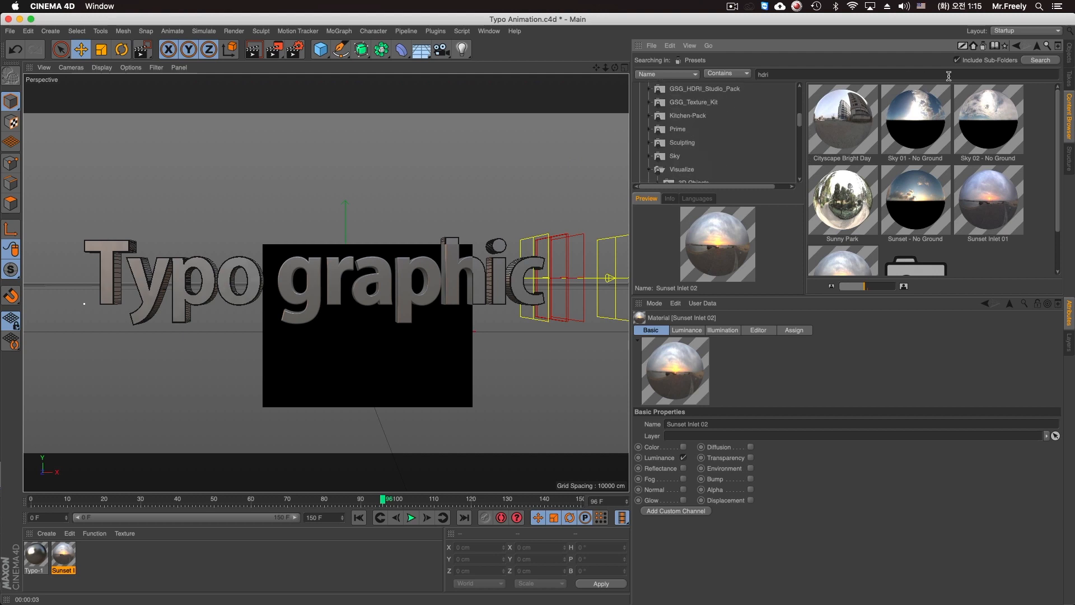
click(1017, 45)
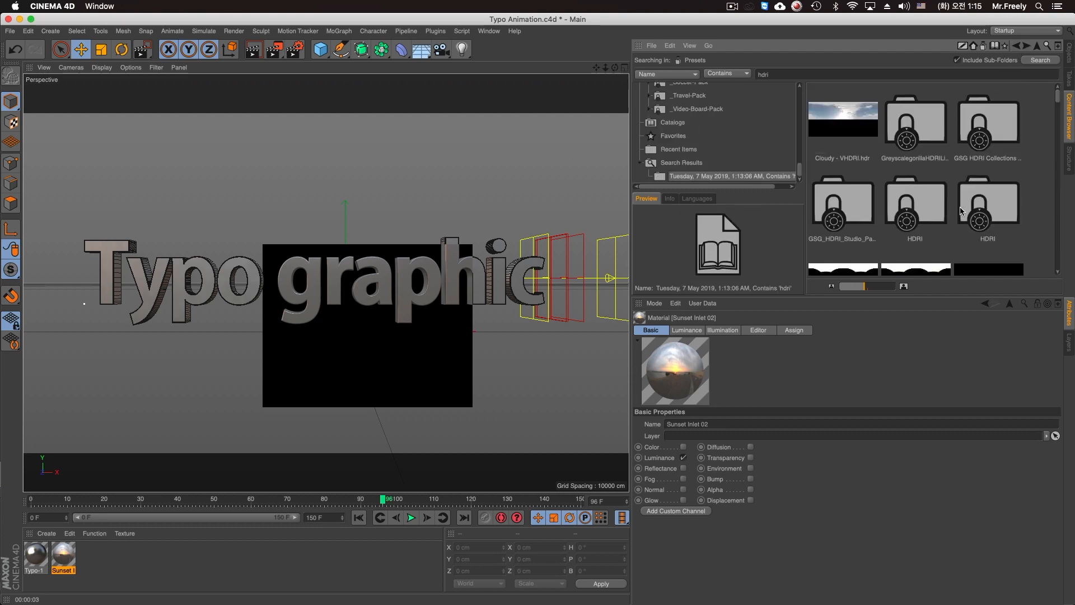
double_click(1003, 203)
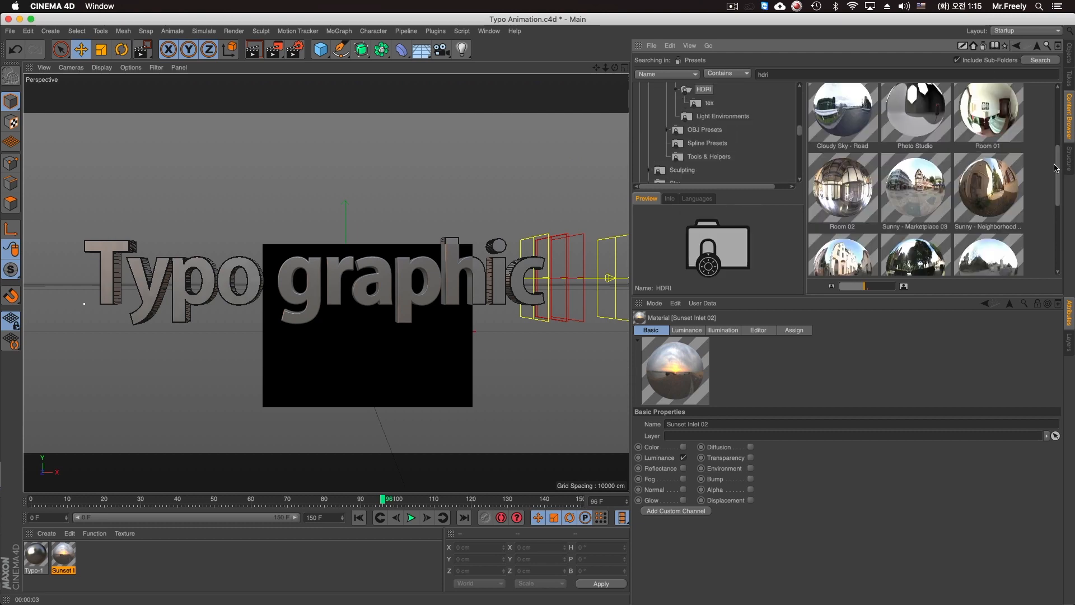
Replace the Sunset Inlet 02 sky material with the Photo Studio HDRI preset and render the view
drag(1059, 174, 1062, 134)
scroll(992, 163, down, 3)
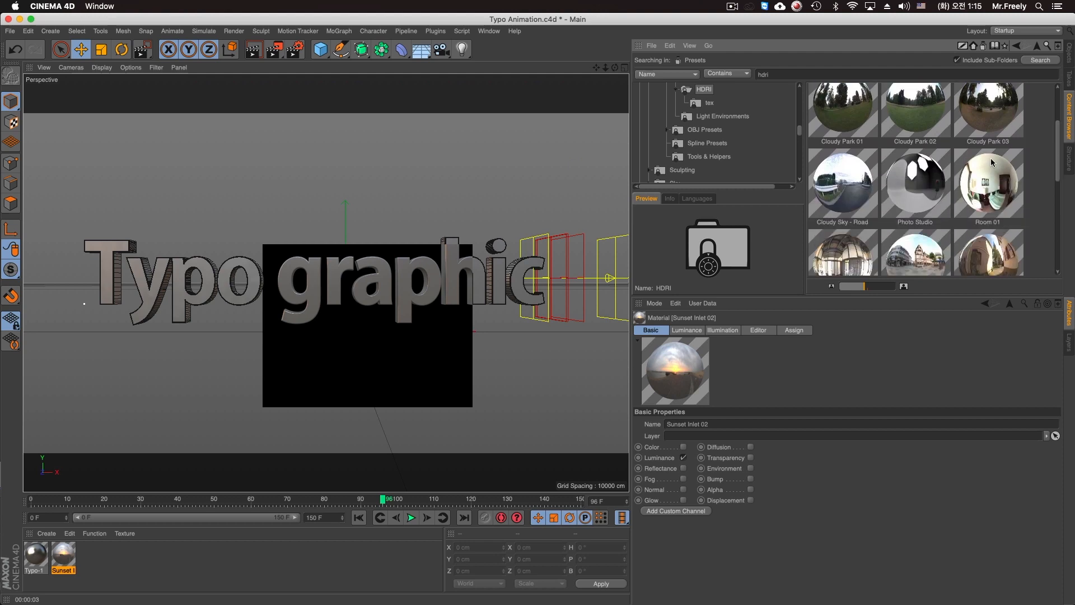
drag(919, 195, 68, 561)
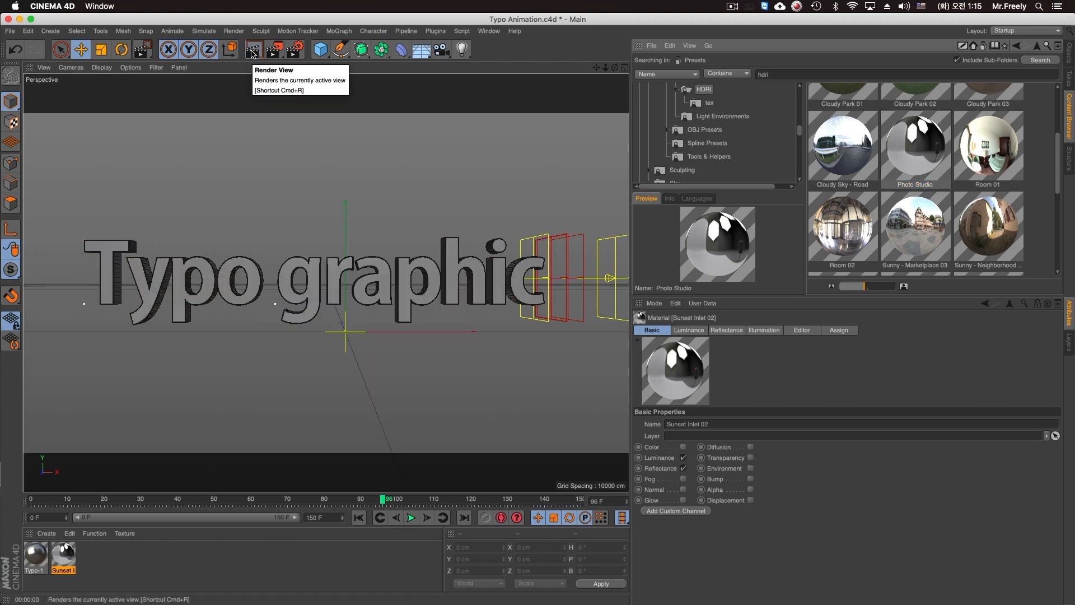
click(253, 52)
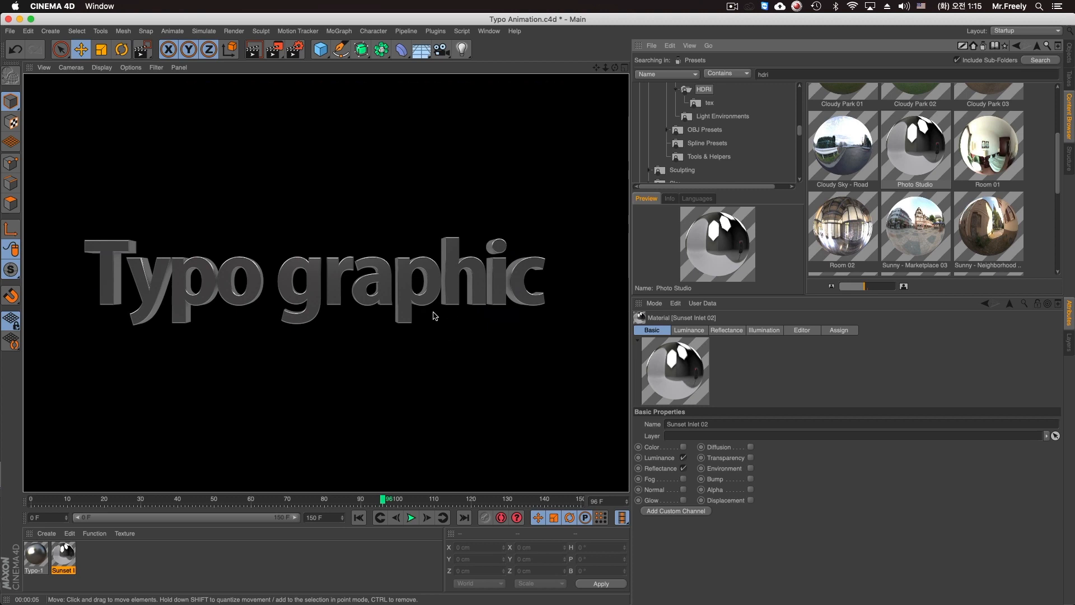
Replace the sky material with the Room 02 HDRI preset and render the view
drag(842, 230, 723, 341)
drag(148, 552, 63, 560)
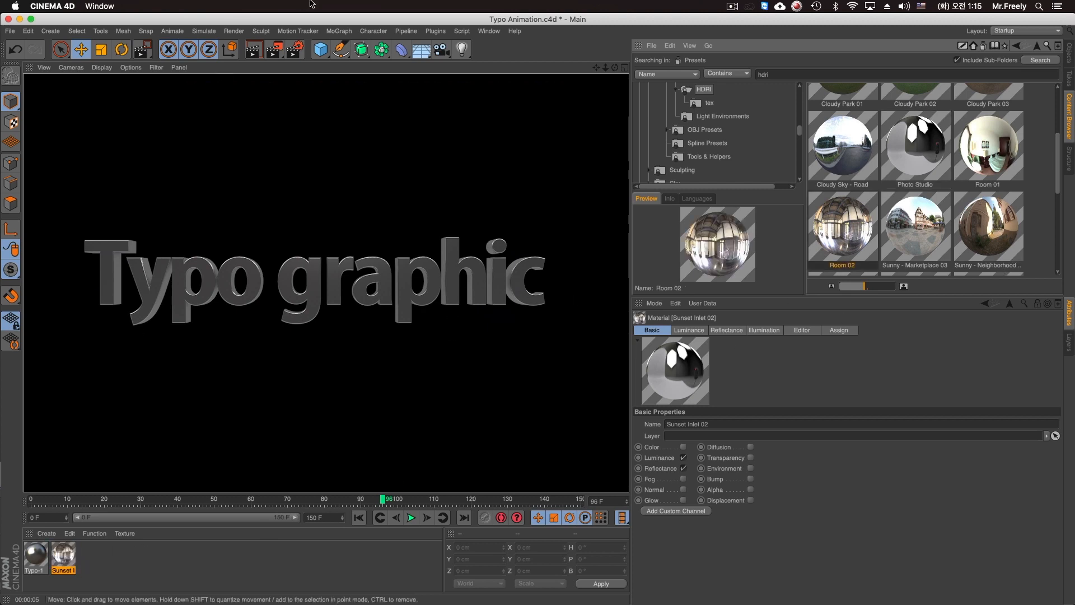
click(255, 54)
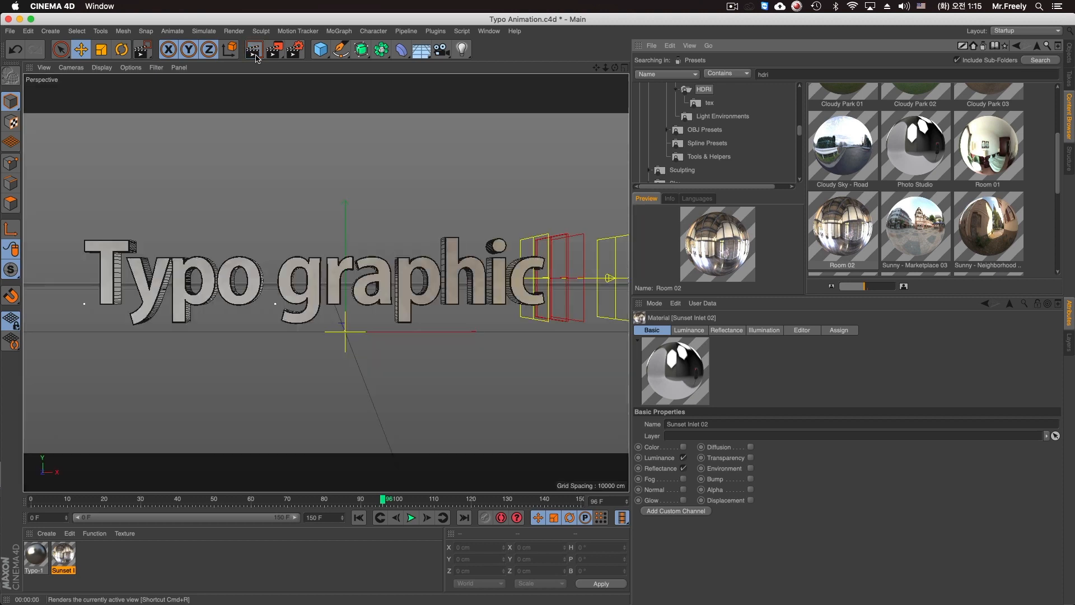
click(254, 55)
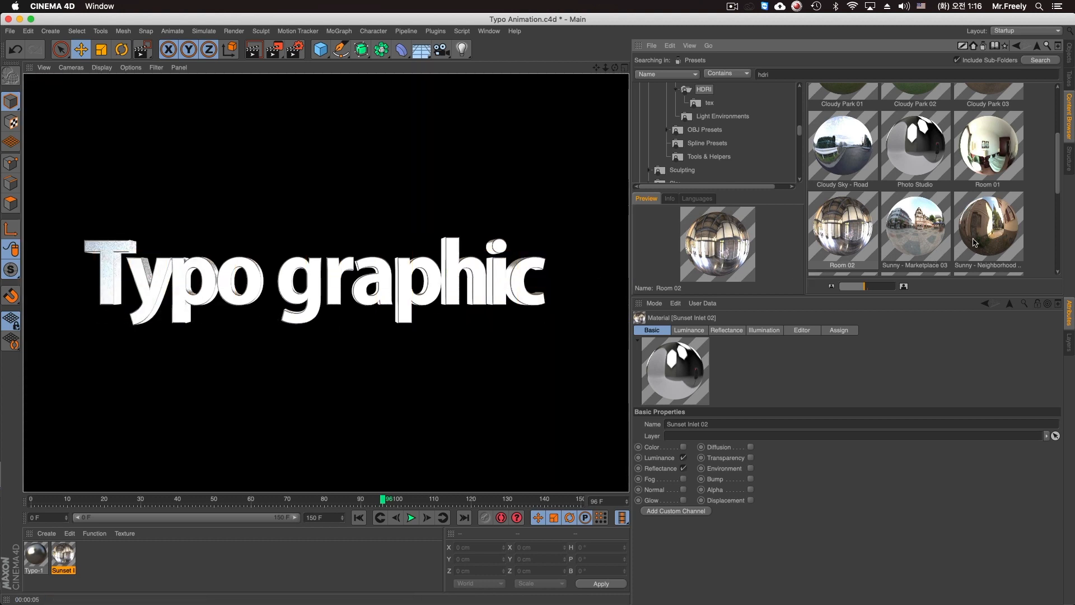
Replace the sky material with the Sunny Promenade HDRI preset and render the view
scroll(1007, 224, up, 3)
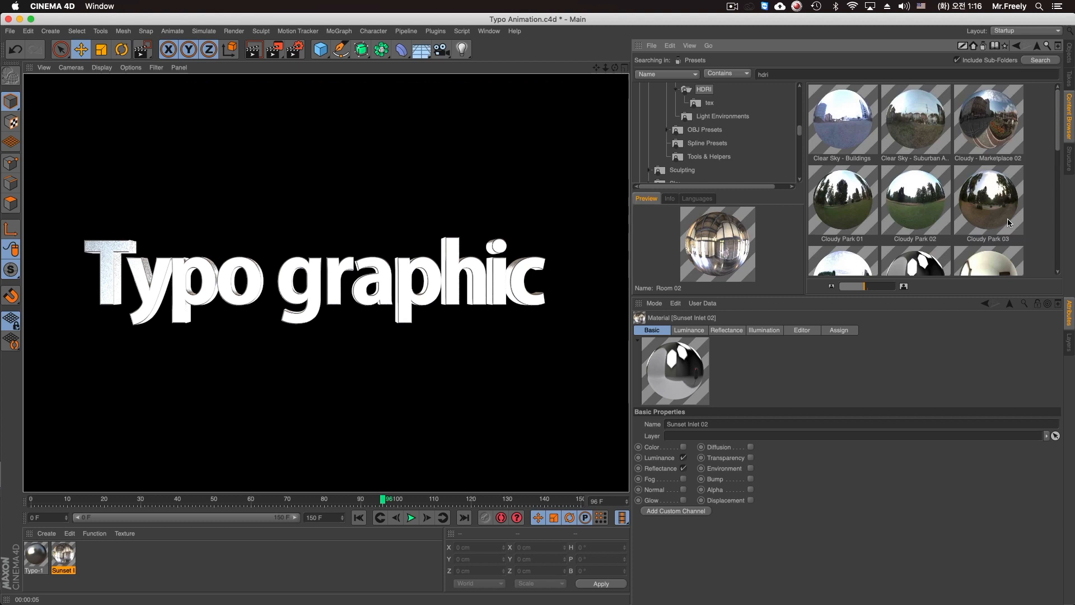
scroll(1007, 221, down, 5)
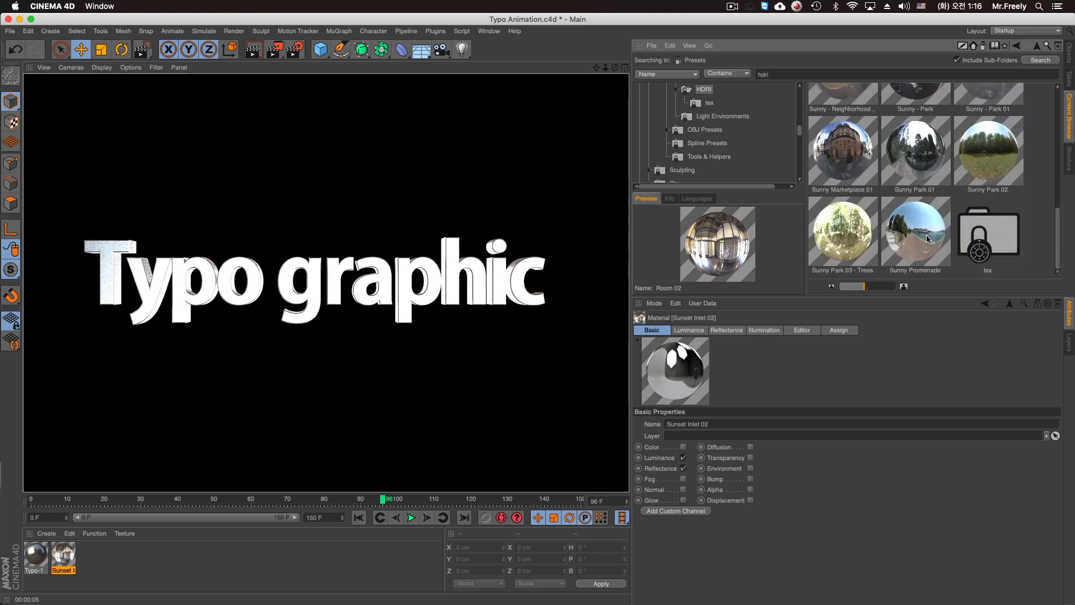
drag(927, 240, 63, 555)
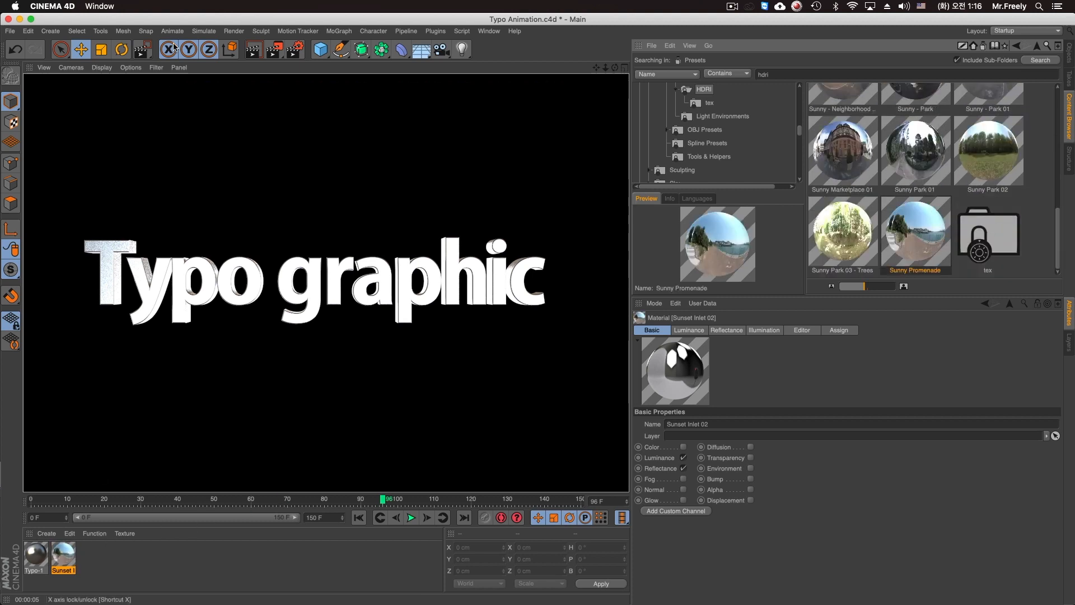
click(252, 56)
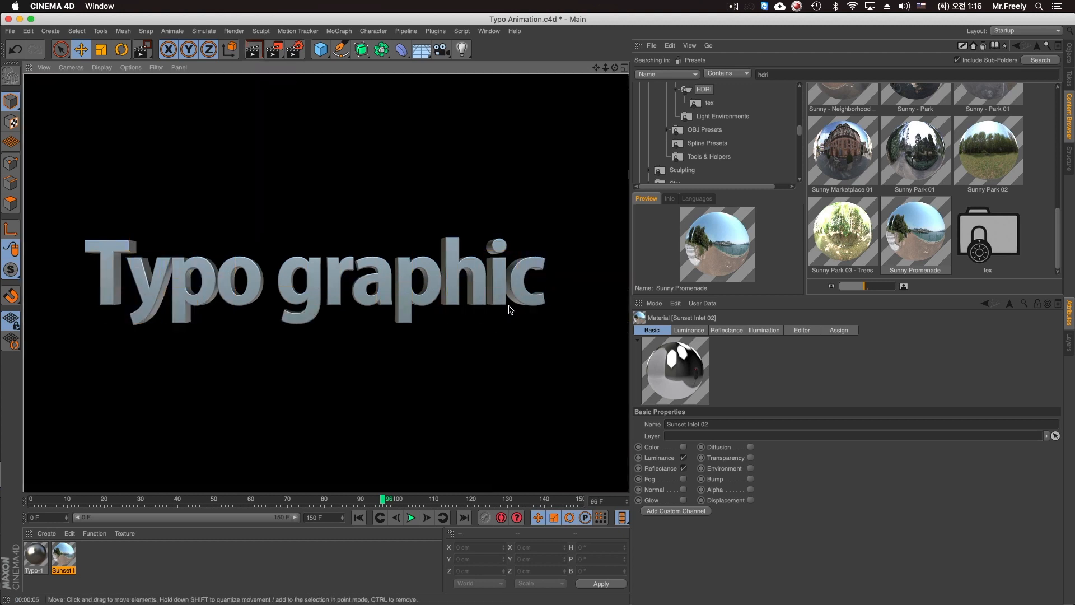
Replace the sky material with the Photo Studio HDRI preset
scroll(948, 172, up, 3)
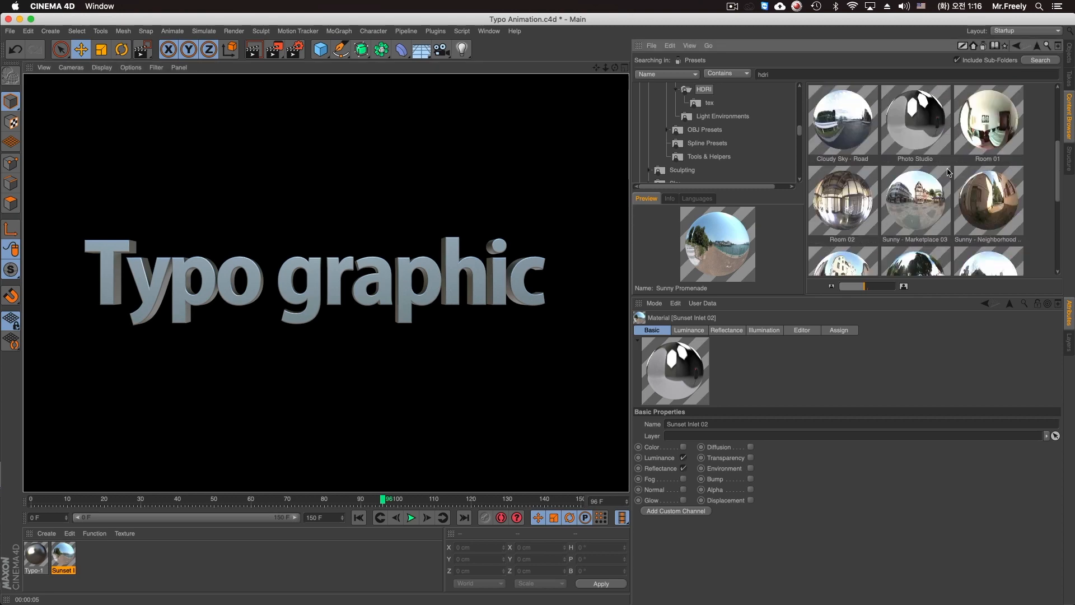
drag(929, 148, 480, 460)
drag(113, 562, 65, 560)
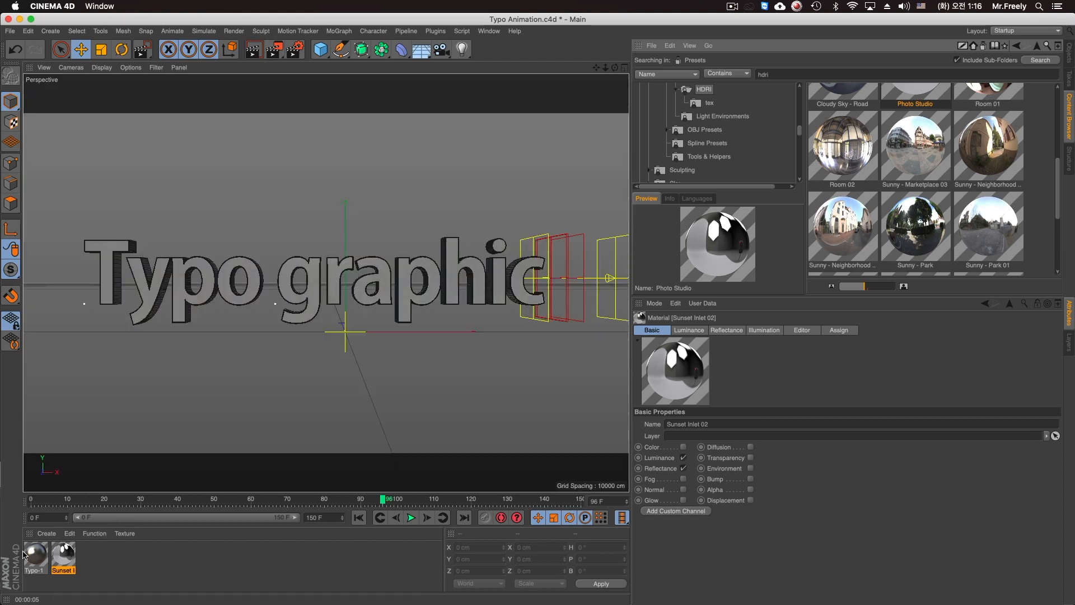
Set the Typo-1 material's reflection roughness to 0% and render the view
click(30, 556)
double_click(30, 556)
drag(380, 80, 858, 82)
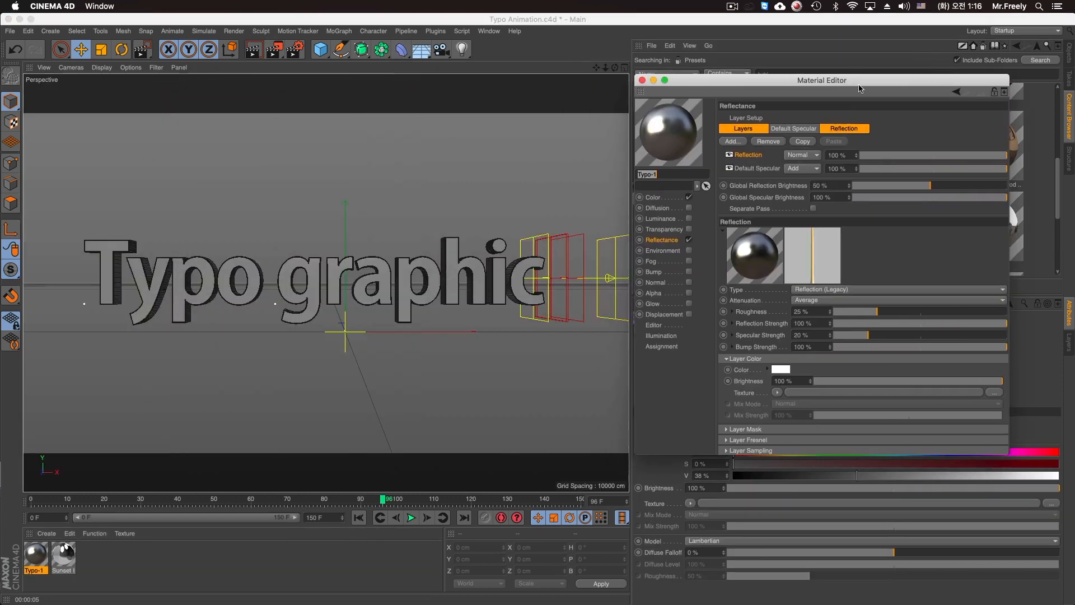
drag(838, 313, 831, 314)
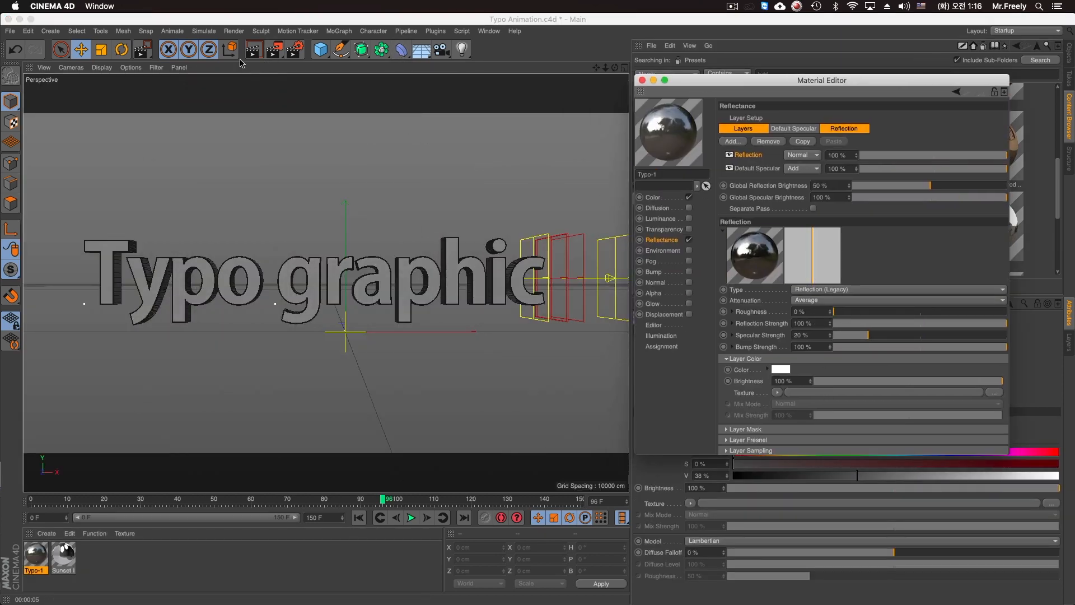
click(253, 50)
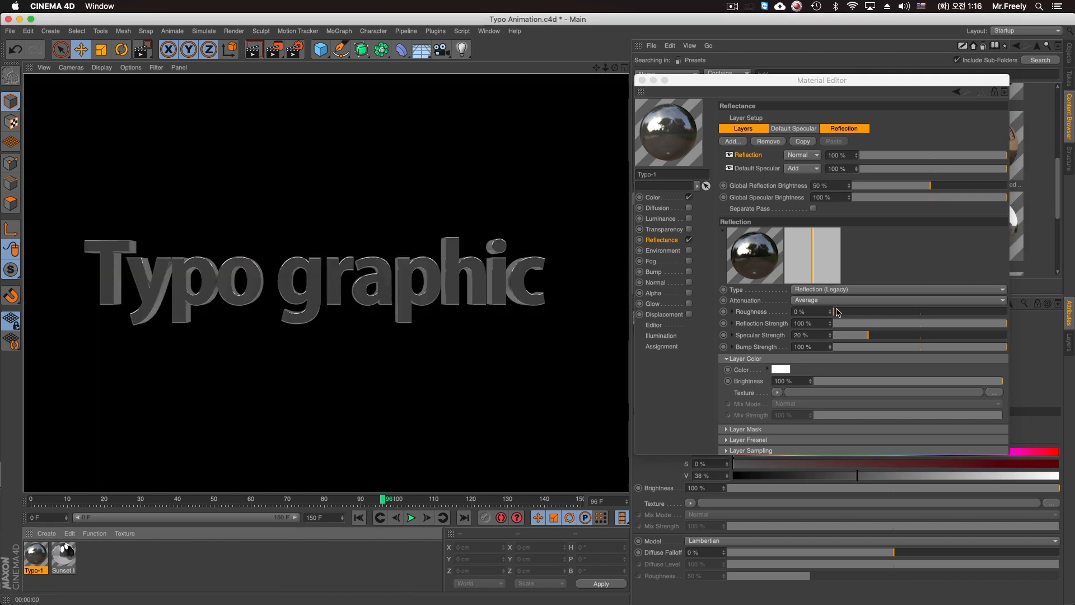
Set the Typo-1 reflection roughness to 30%, render the view and close the Material Editor
click(813, 310)
text(30)
key(Return)
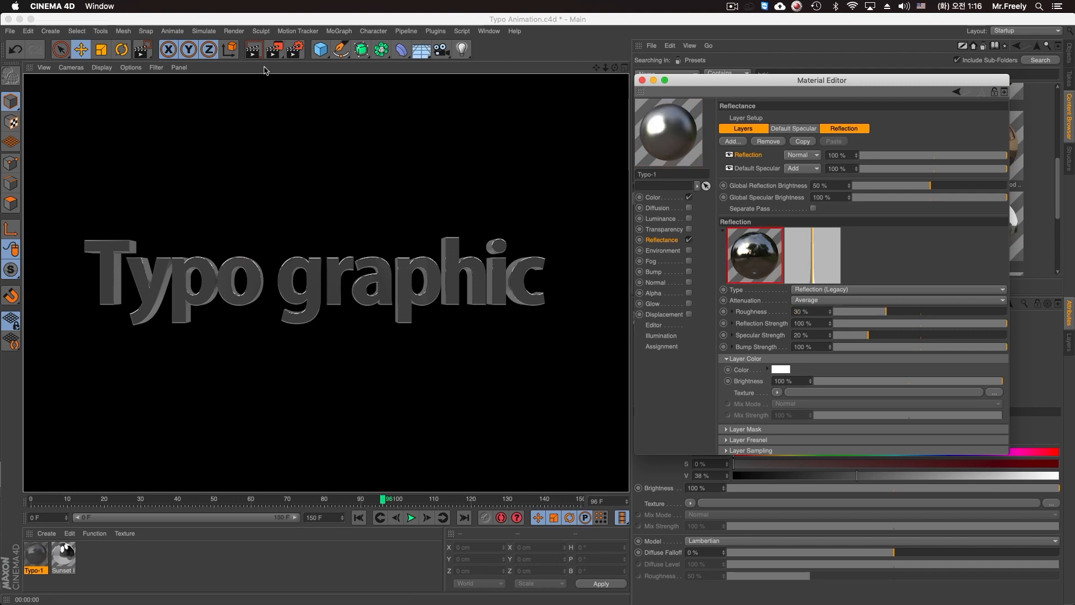
click(254, 54)
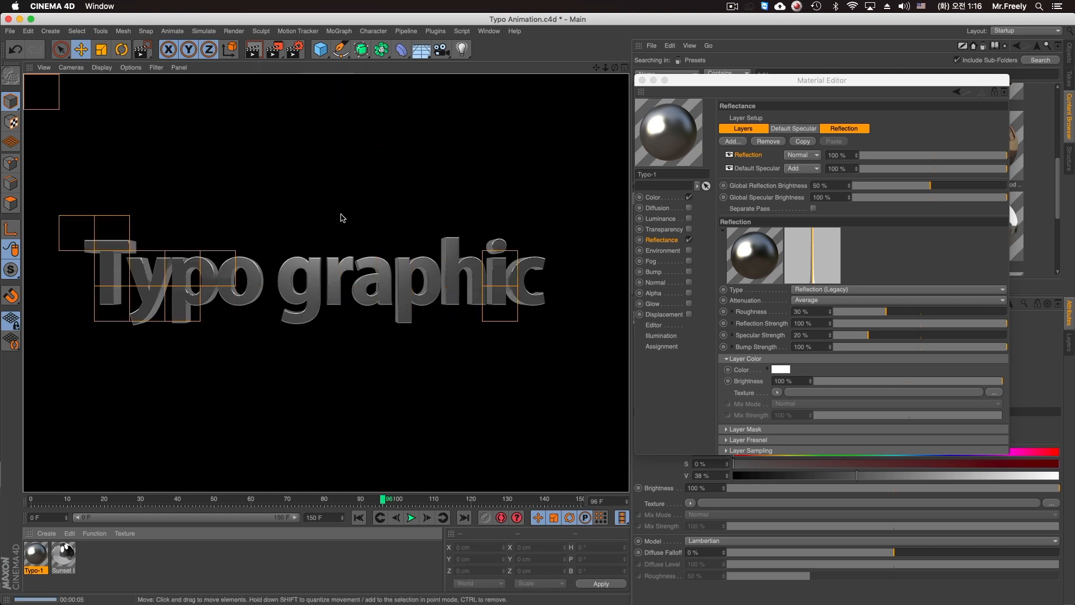
click(642, 80)
Disable the Delay effector and scrub the animation to frame 62
drag(210, 500, 313, 506)
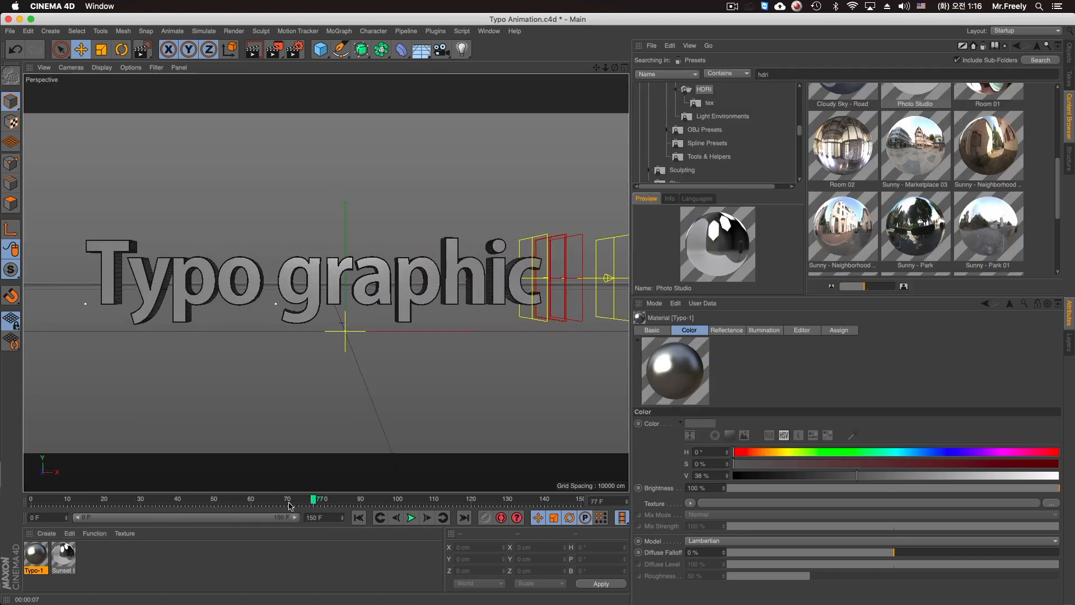
click(1070, 58)
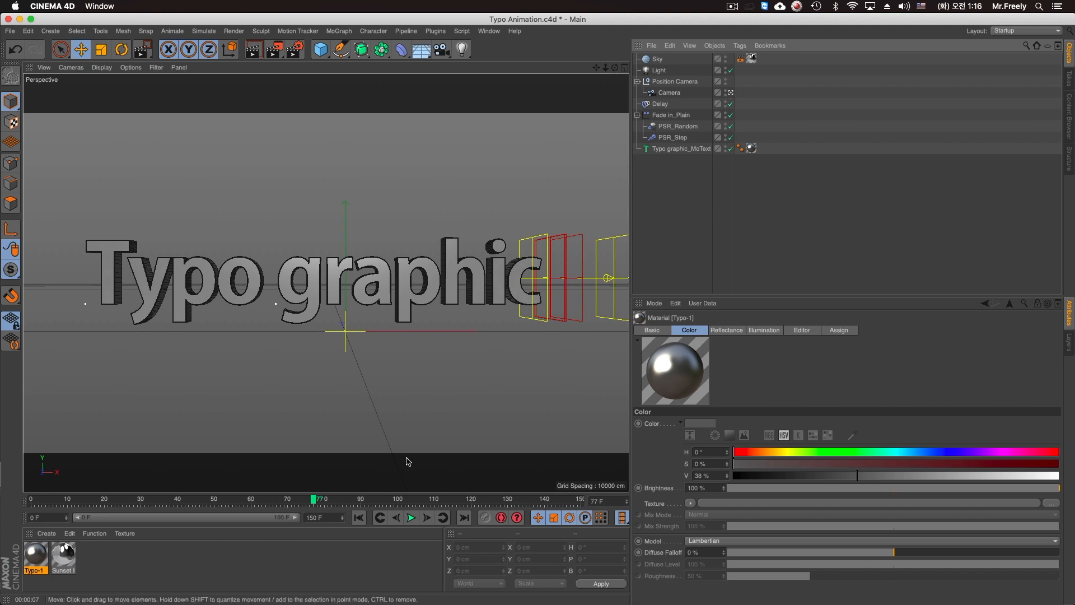
mouse_move(297, 506)
mouse_down()
mouse_move(96, 507)
mouse_move(291, 505)
mouse_up()
click(731, 103)
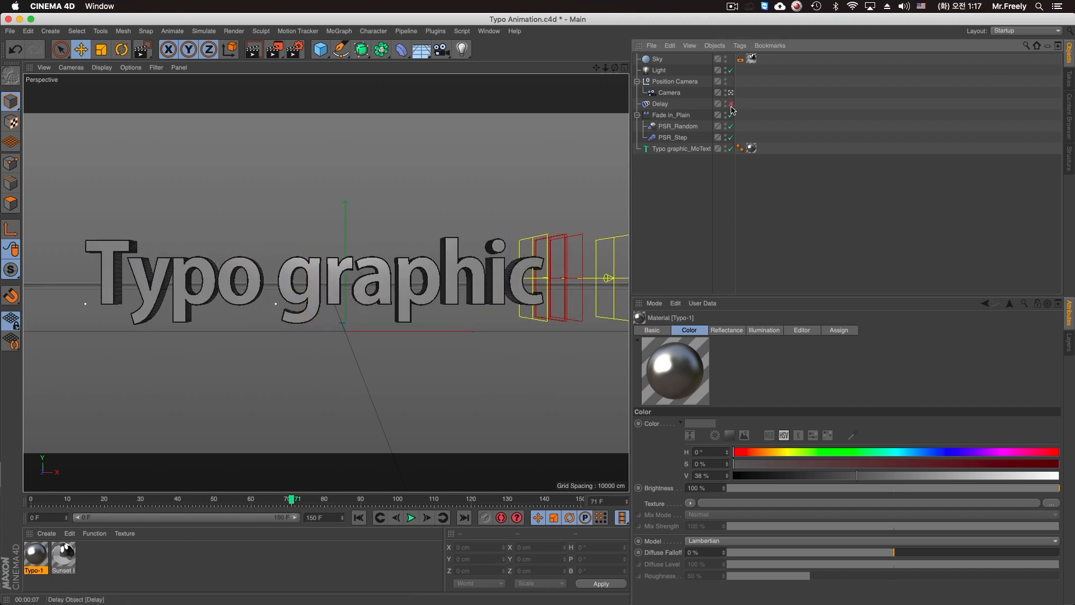
drag(219, 507, 258, 503)
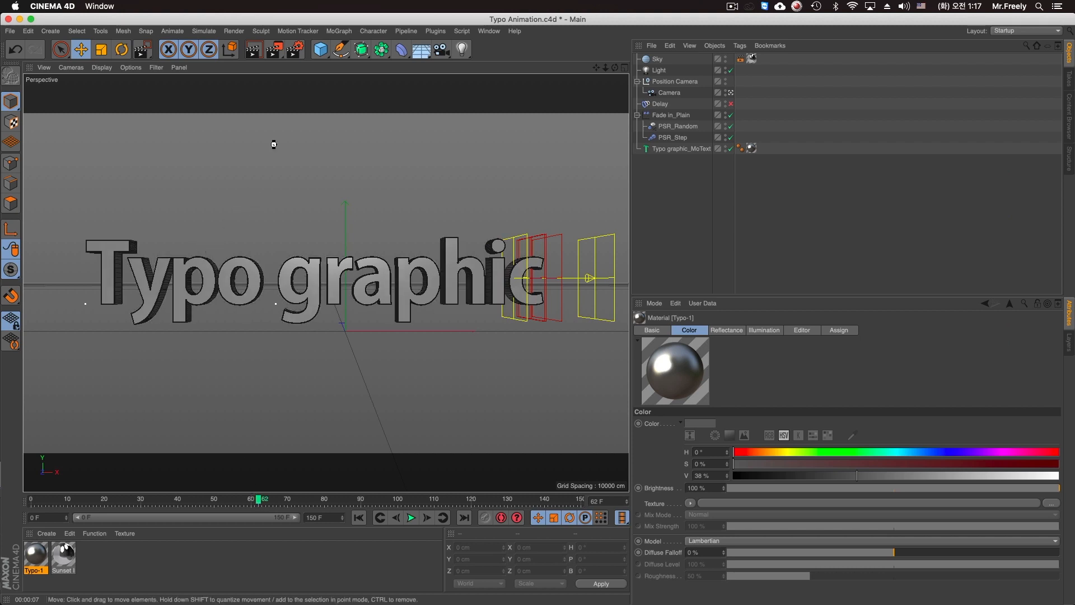
Add a Tube primitive and widen its inner radius to 200 cm in the free perspective view
click(320, 50)
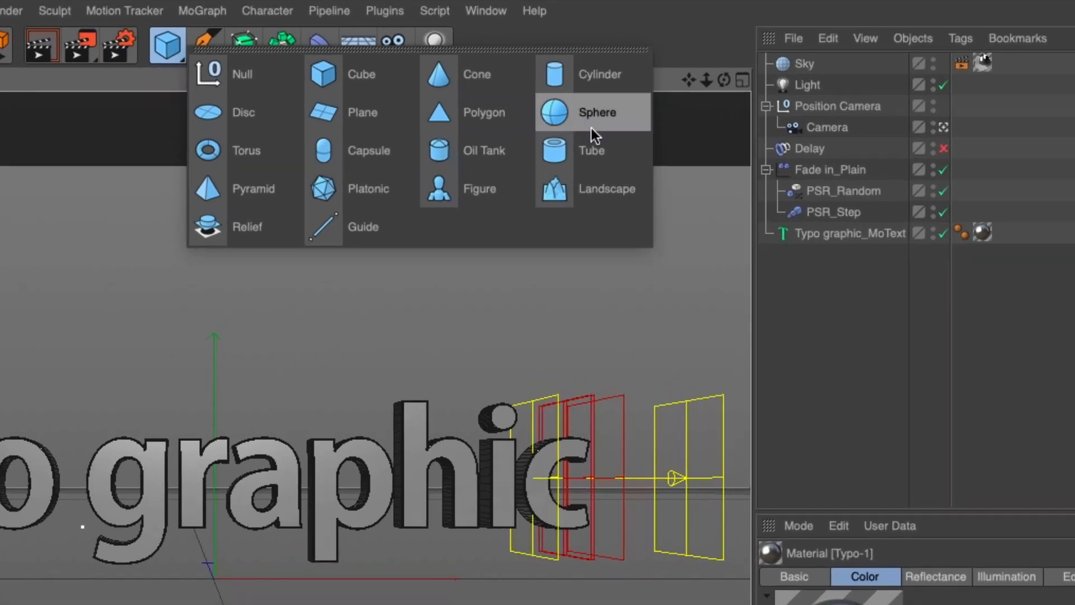
click(606, 159)
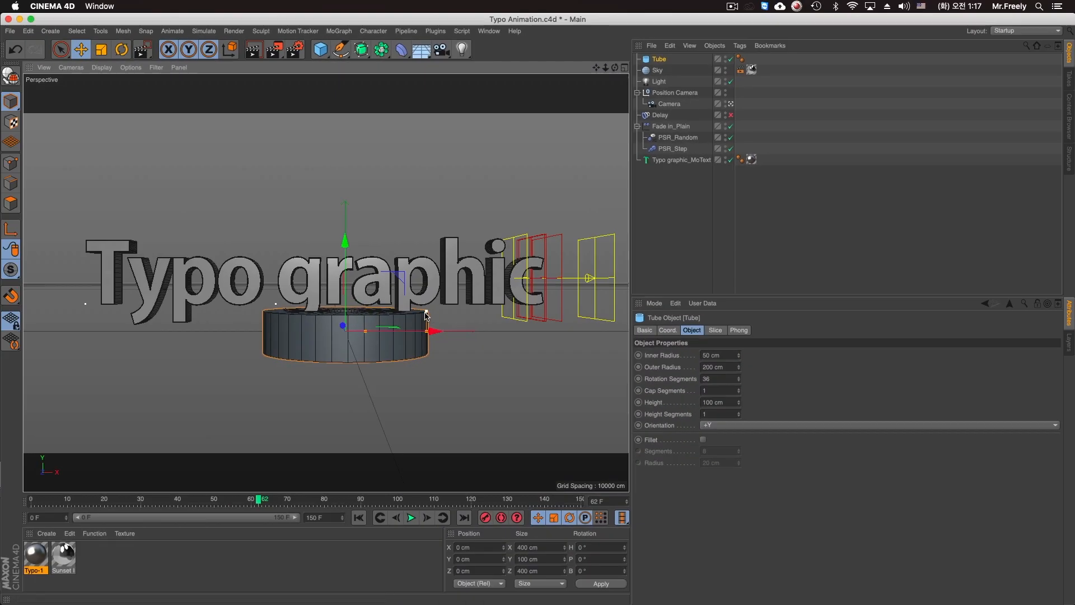
middle_click(460, 359)
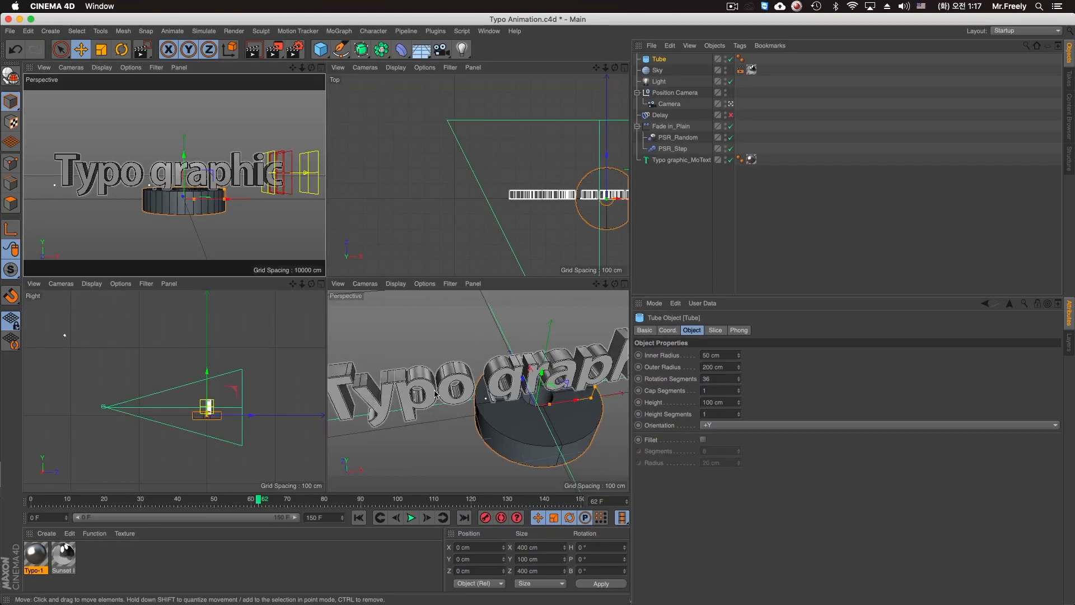
middle_click(435, 387)
alt+drag(438, 355, 496, 330)
alt+drag(290, 266, 323, 296)
Increase the tube's height to about 162 cm and tilt it to a bank of about -53°
click(122, 49)
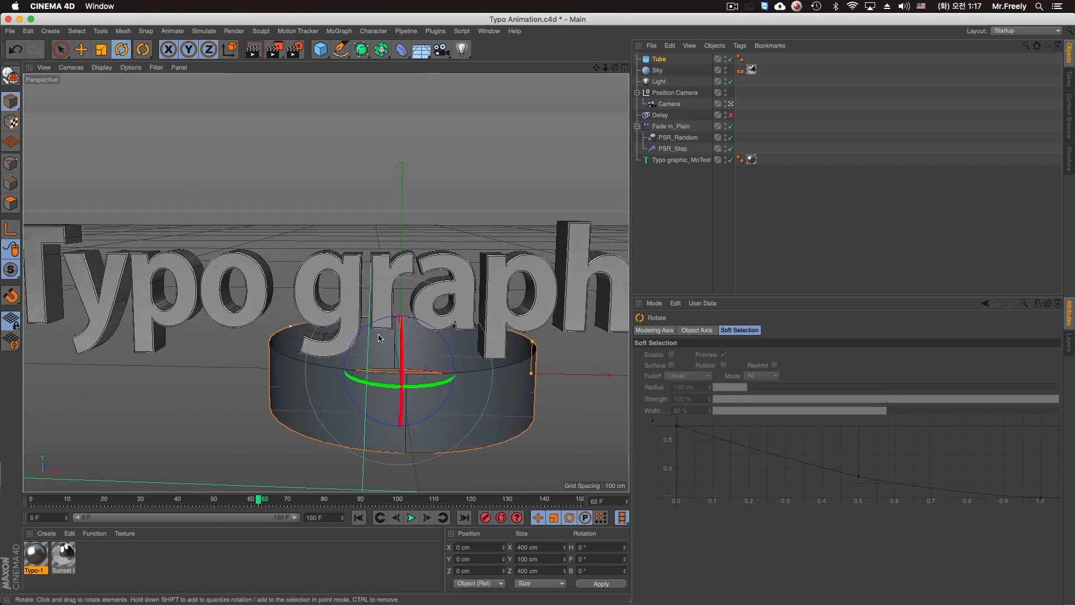
drag(369, 322, 312, 359)
alt+middle_drag(424, 418, 428, 371)
scroll(428, 373, down, 4)
alt+drag(435, 384, 404, 359)
drag(461, 244, 371, 220)
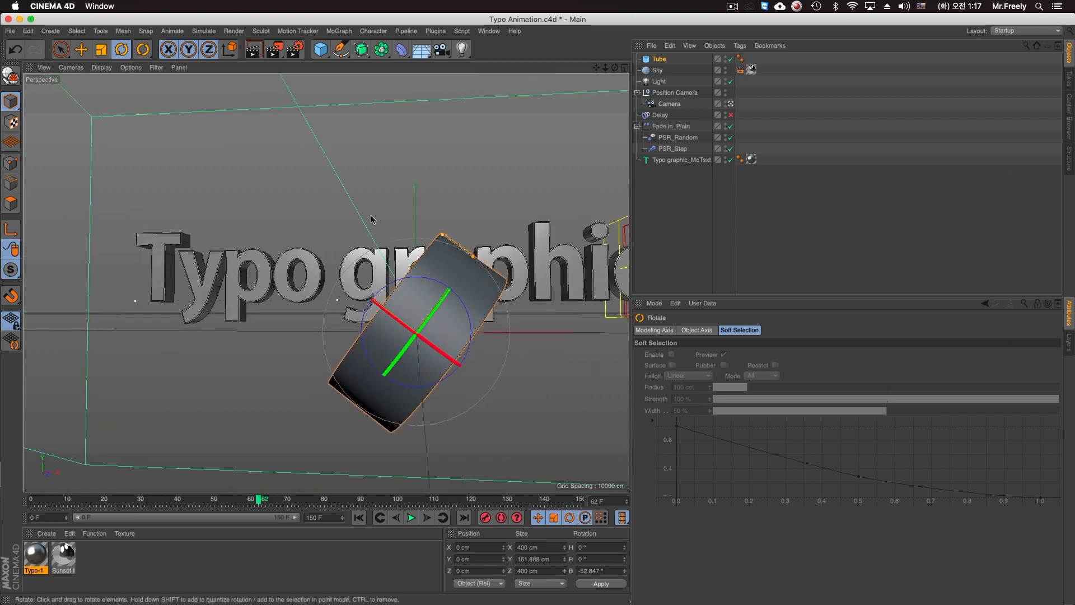
Move the tube to about X -83, Y 123, Z -34 cm, bank it to about -58° and return to the camera view
click(81, 50)
mouse_move(415, 317)
mouse_down()
mouse_move(426, 305)
mouse_move(387, 313)
mouse_move(168, 269)
mouse_move(367, 285)
mouse_up()
alt+drag(367, 286, 368, 295)
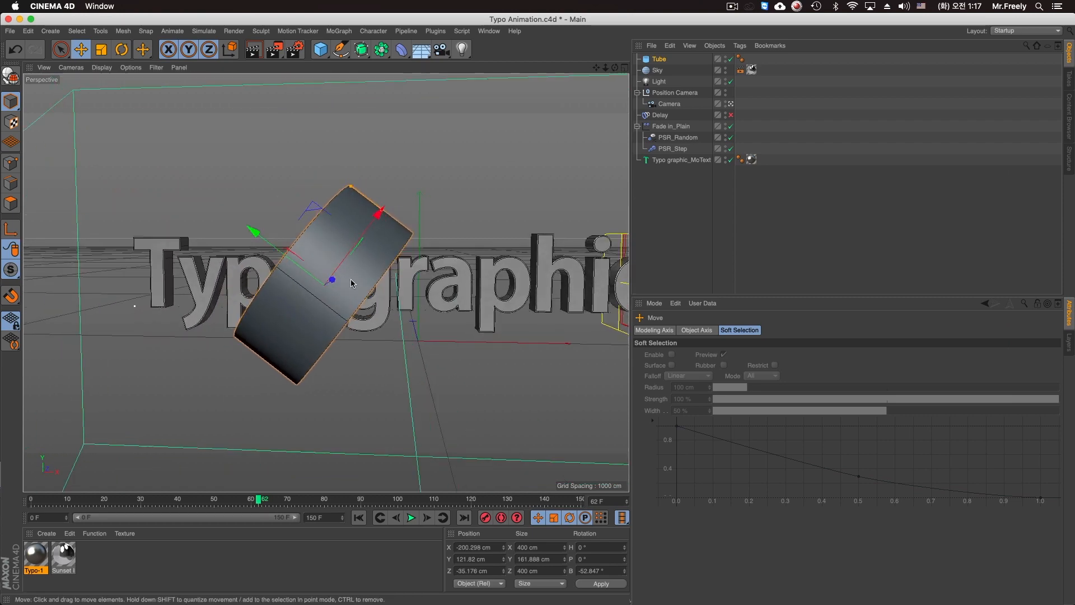
click(121, 49)
drag(318, 231, 303, 235)
alt+middle_drag(329, 218, 275, 225)
mouse_move(276, 224)
alt+mouse_down()
mouse_move(296, 223)
mouse_move(288, 267)
mouse_move(492, 267)
mouse_move(369, 269)
alt+mouse_up()
key(e)
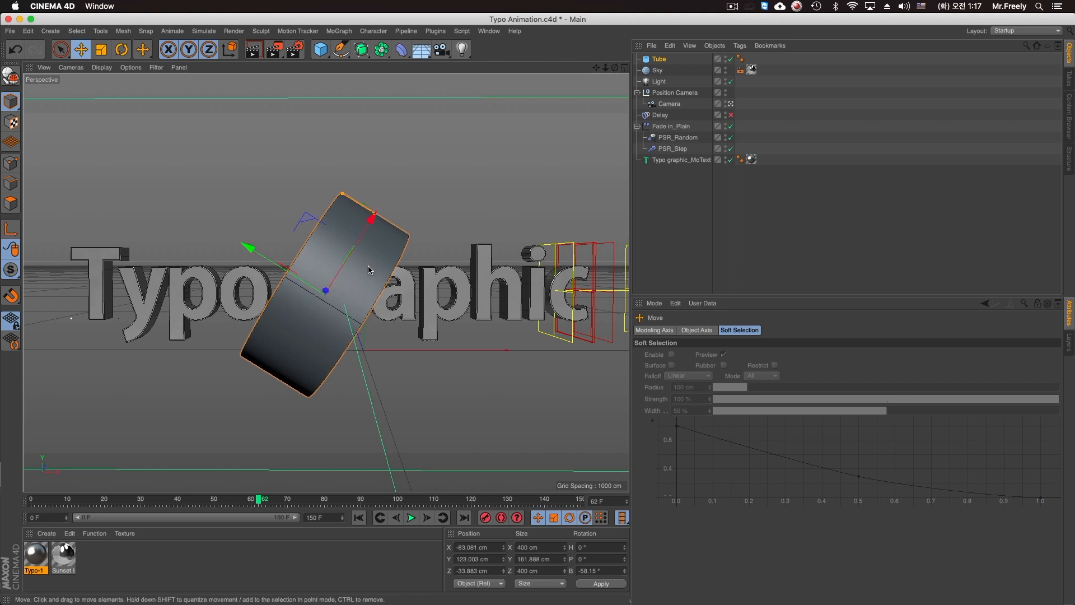
middle_click(191, 190)
middle_click(193, 192)
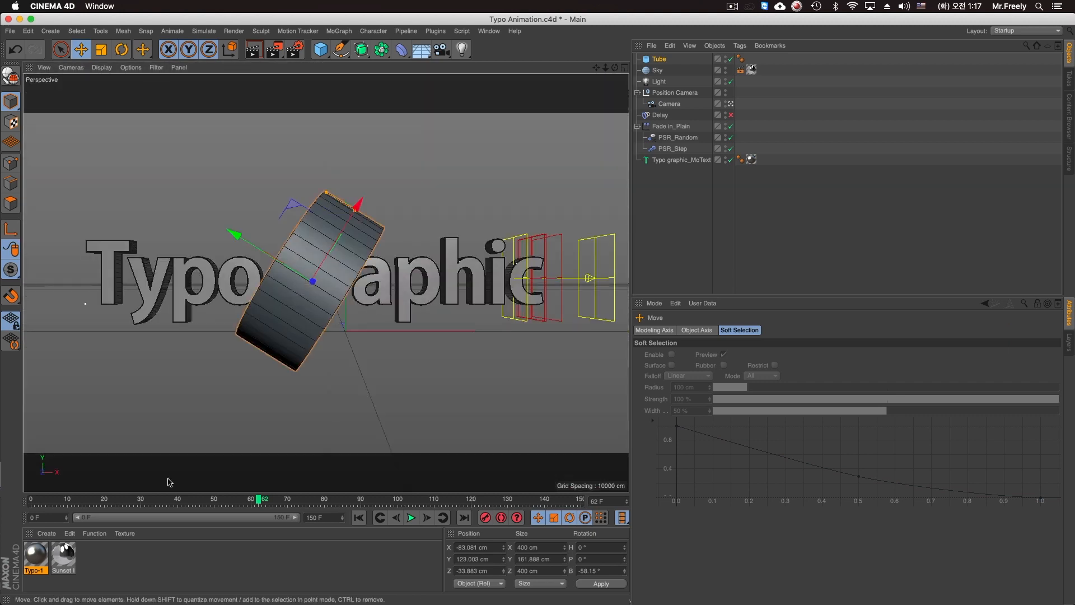
Rename the Tube object "Reflection pannel"
double_click(660, 59)
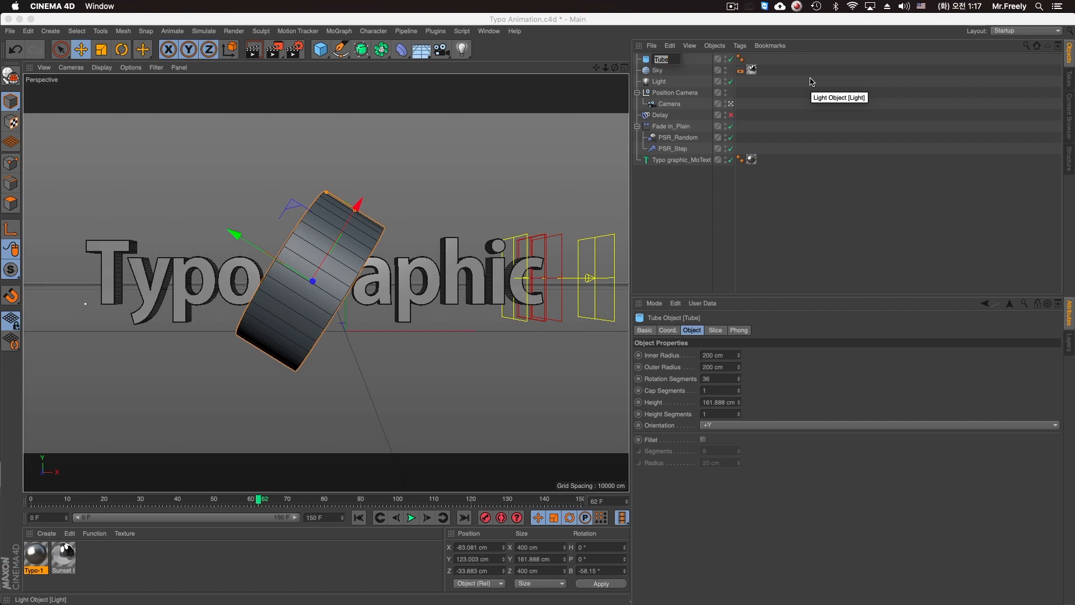
text(R)
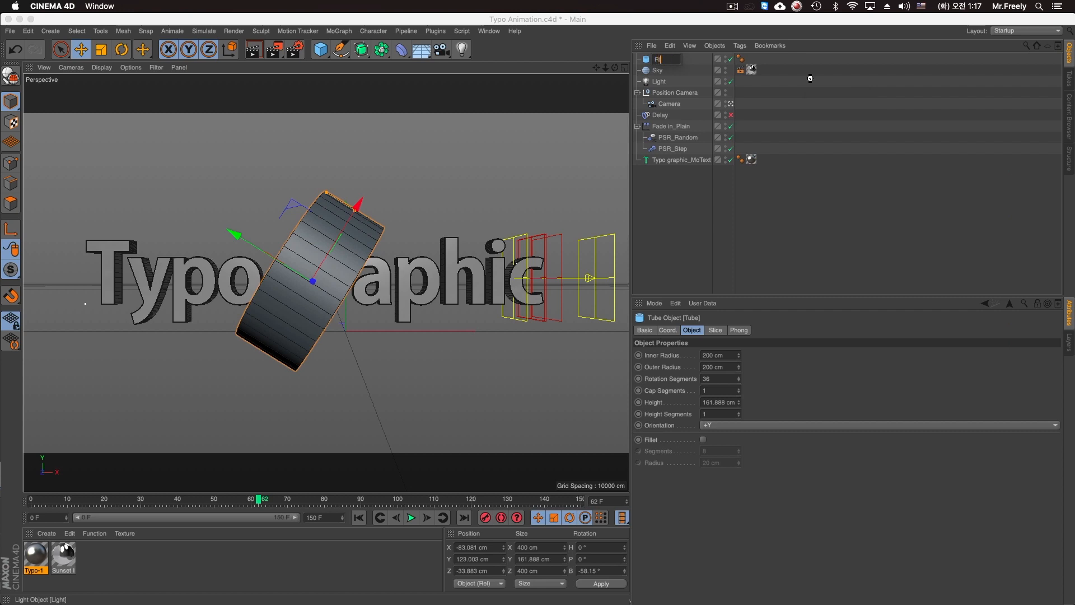
text(efelction)
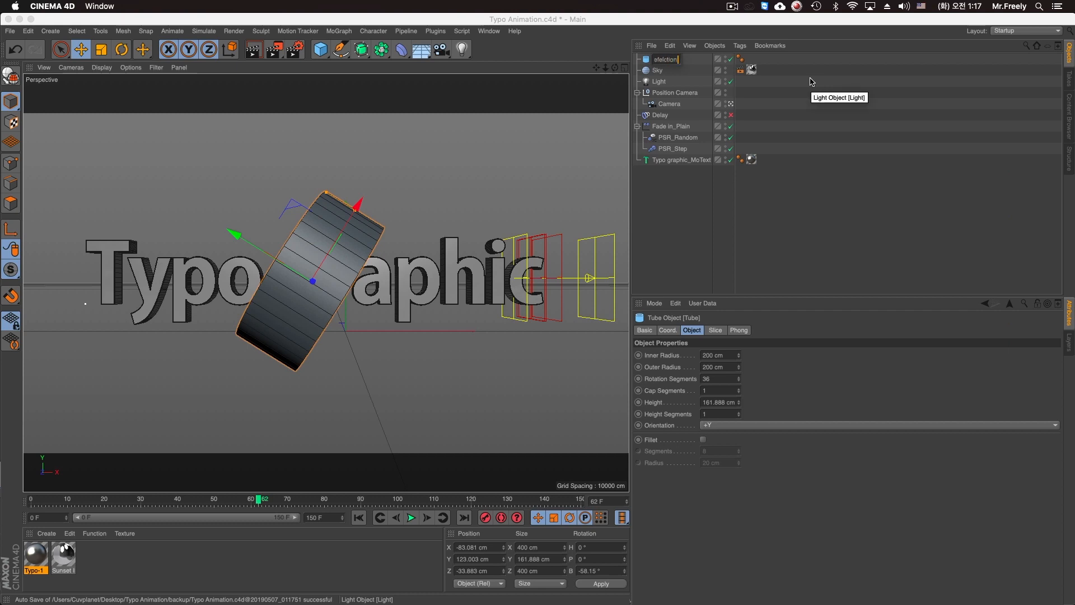
key(BackSpace)
key(BackSpace)
key(BackSpace)
text(le)
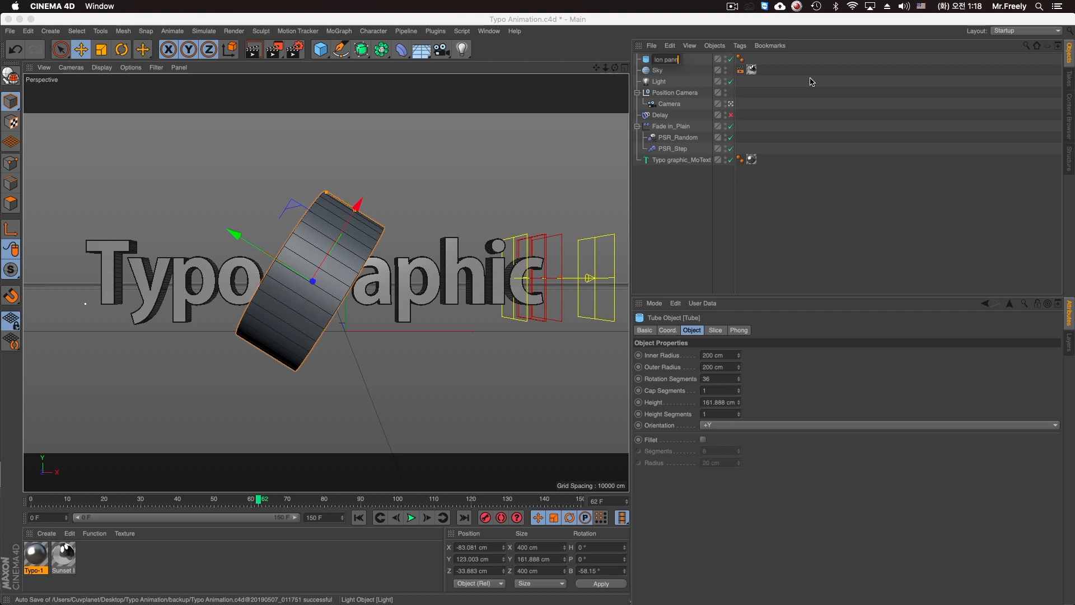
key(Return)
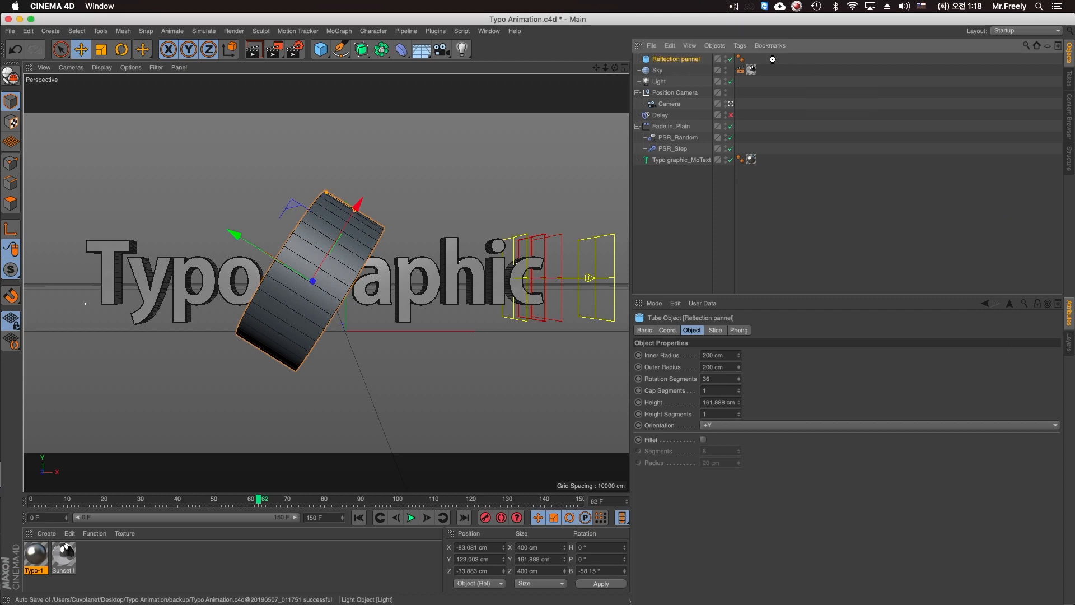
right_click(669, 59)
Create a new material with only the Luminance channel enabled, turning off Color and Reflectance
double_click(97, 545)
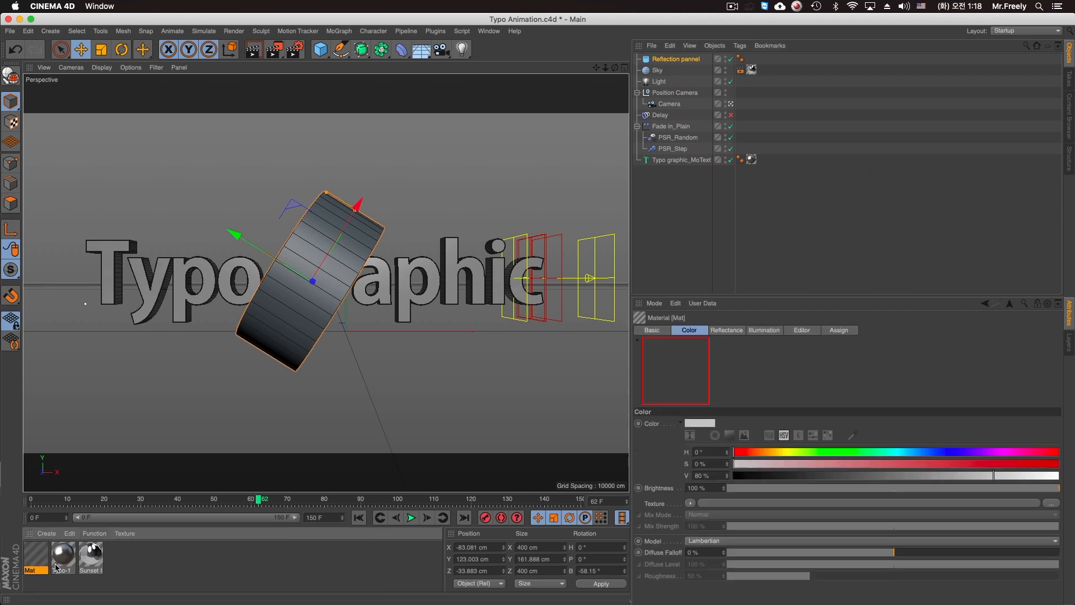
double_click(37, 558)
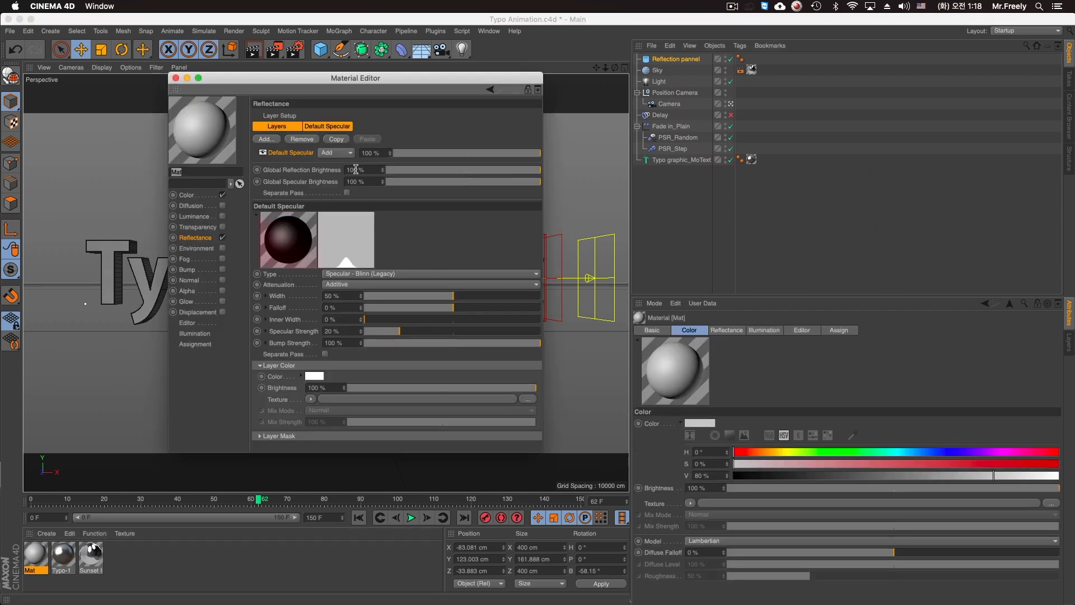
click(223, 216)
click(222, 195)
click(222, 238)
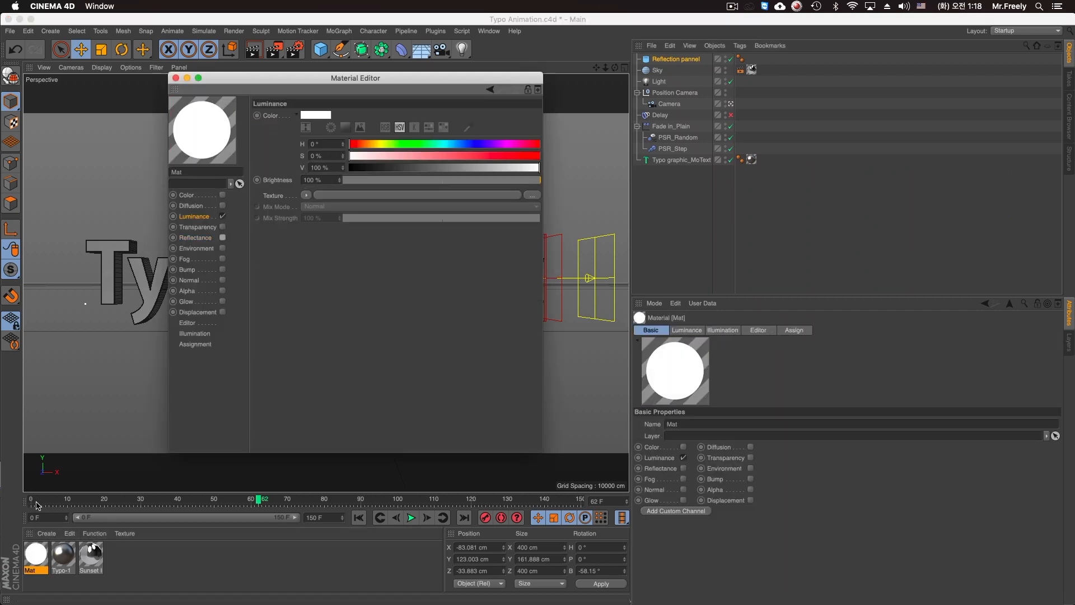
Name the new luminous material "Reflection pannel"
double_click(32, 570)
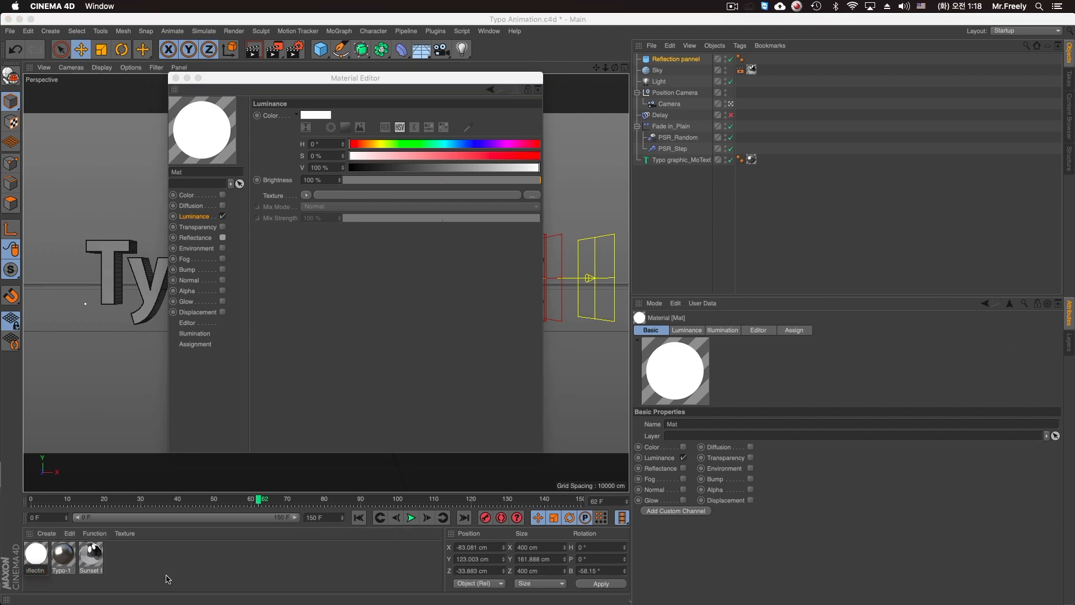
text(Reflection pannel)
key(Return)
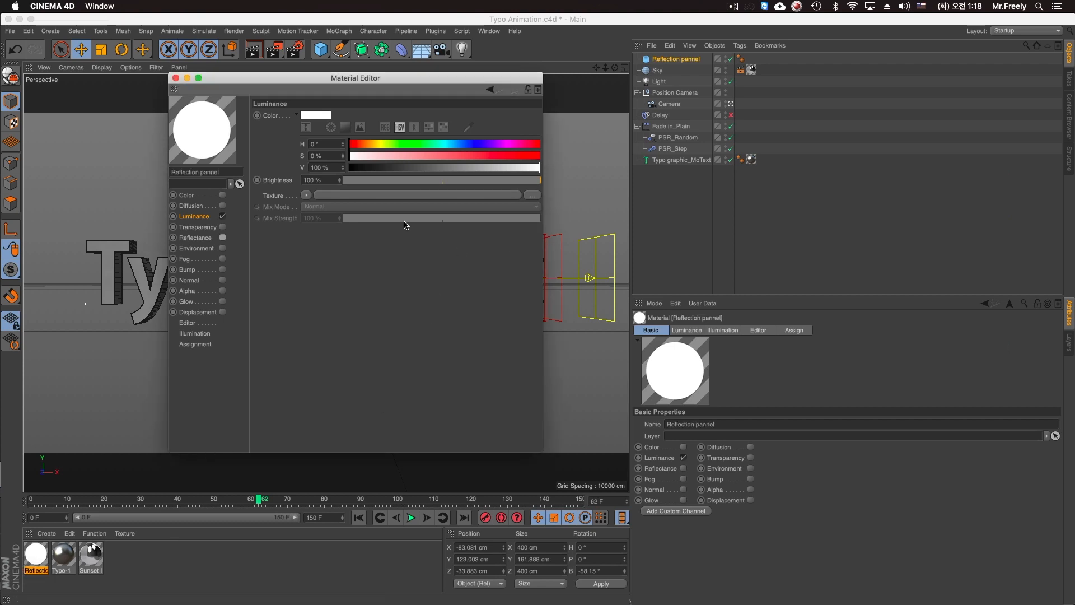
Correct the names of the luminous material and the tube object to "Reflection panel"
drag(368, 78, 453, 154)
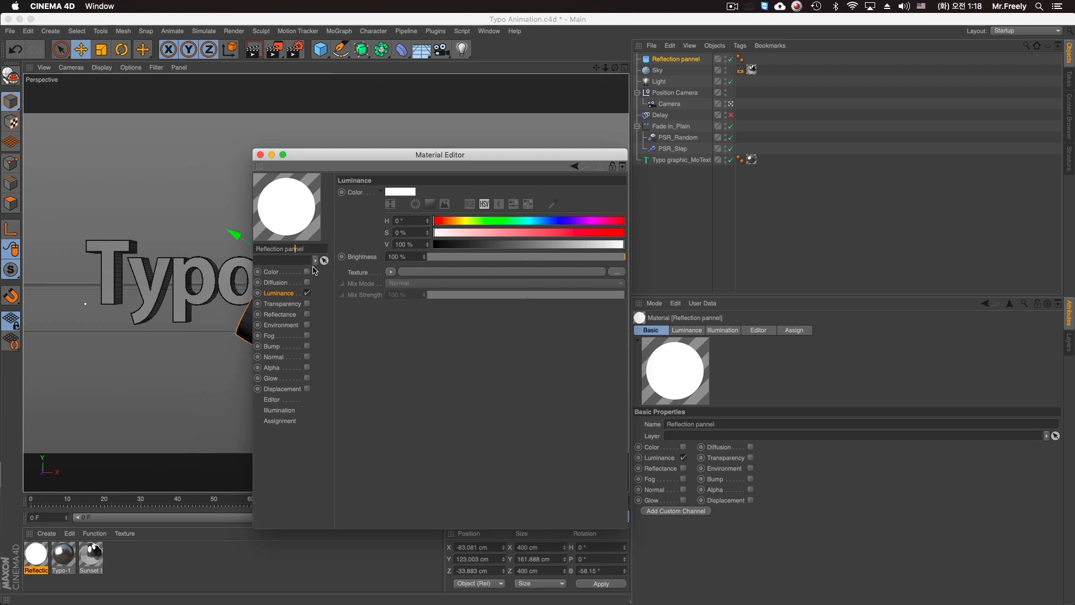
click(696, 59)
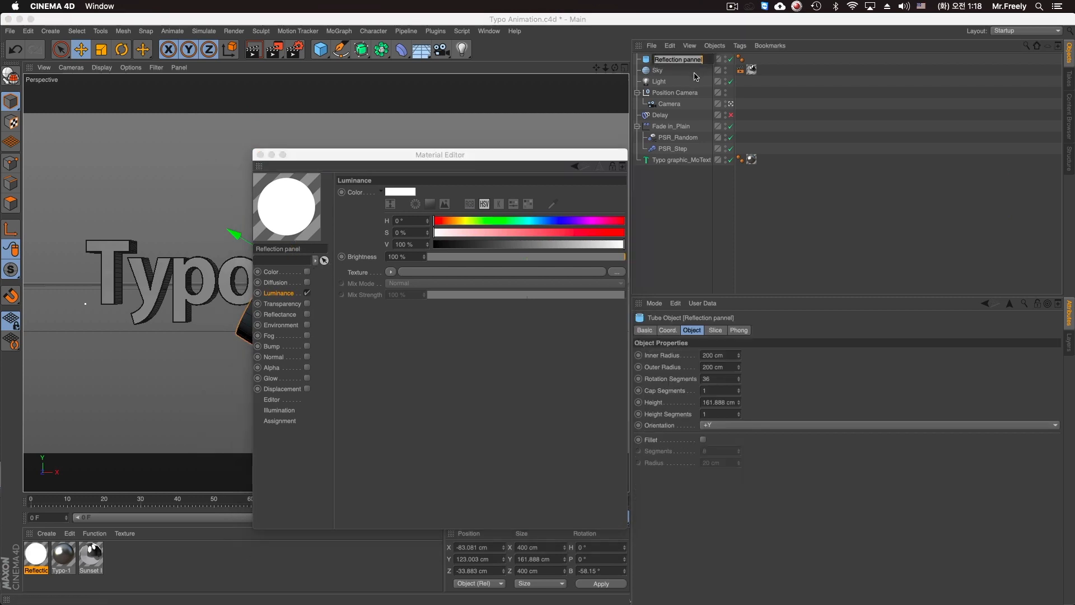
double_click(693, 59)
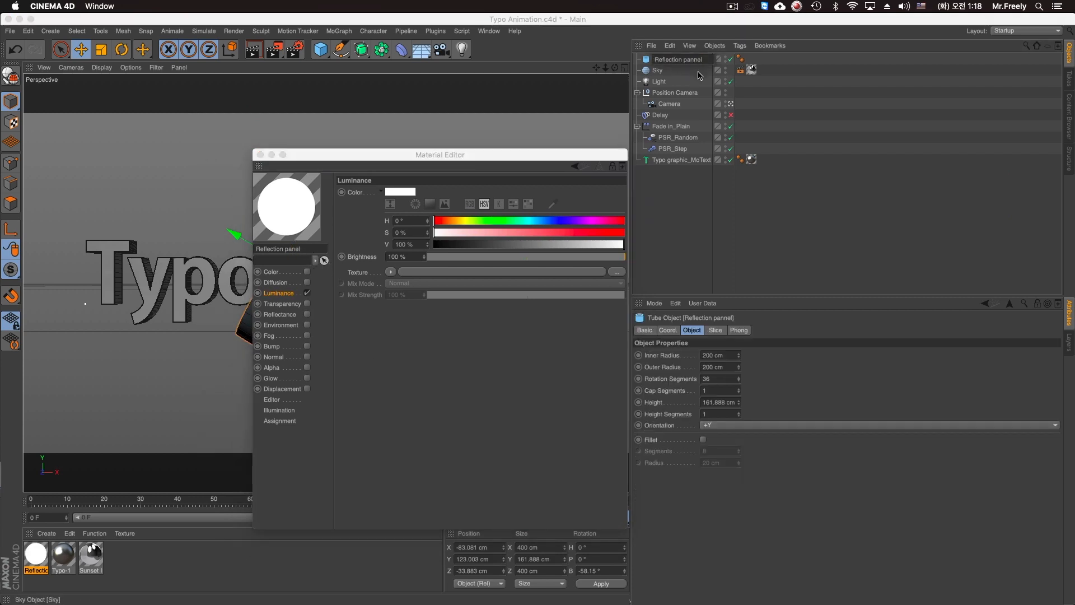
key(BackSpace)
key(Return)
Apply the "Reflection panel" material to the tube and clear the material editor away from the object list
drag(457, 157, 652, 150)
drag(45, 556, 311, 264)
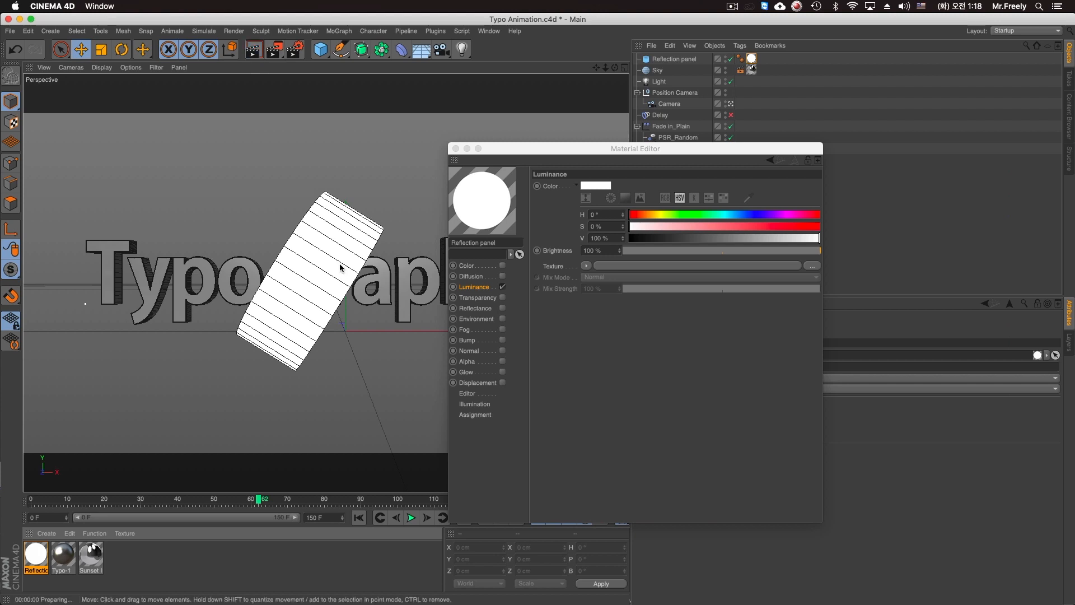
drag(531, 149, 581, 321)
Add a Compositing tag to the Reflection panel with Seen by Camera disabled and render the view
click(684, 59)
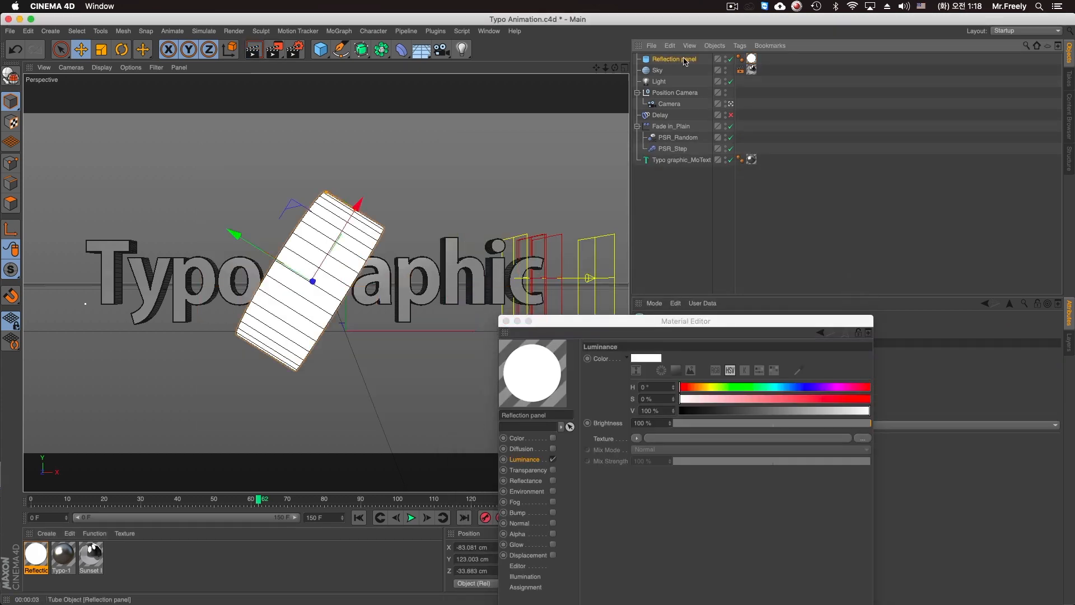
right_click(684, 58)
mouse_move(748, 66)
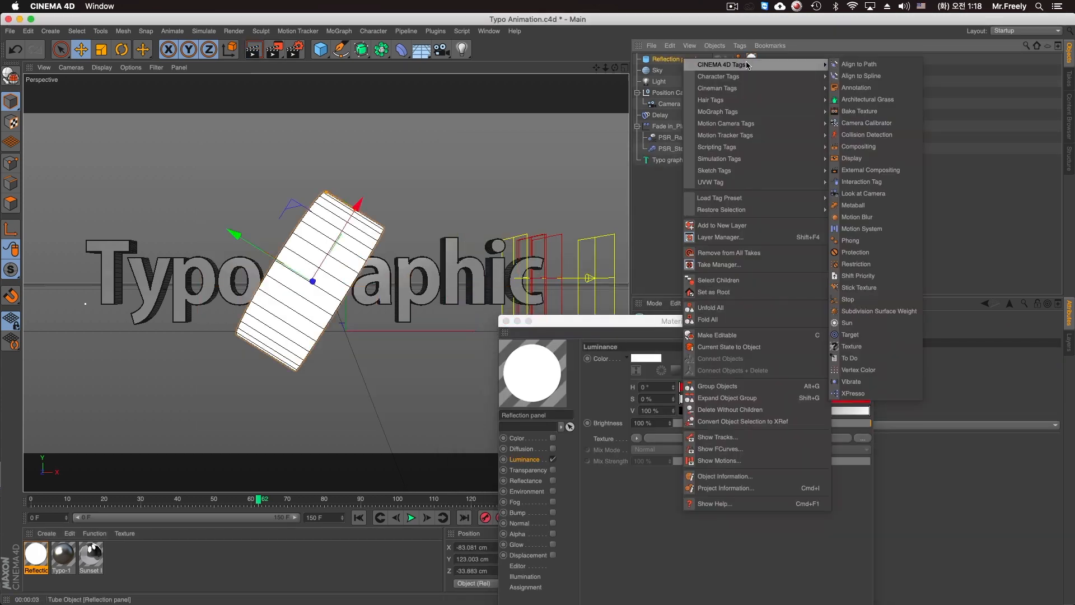
click(877, 147)
drag(560, 321, 256, 519)
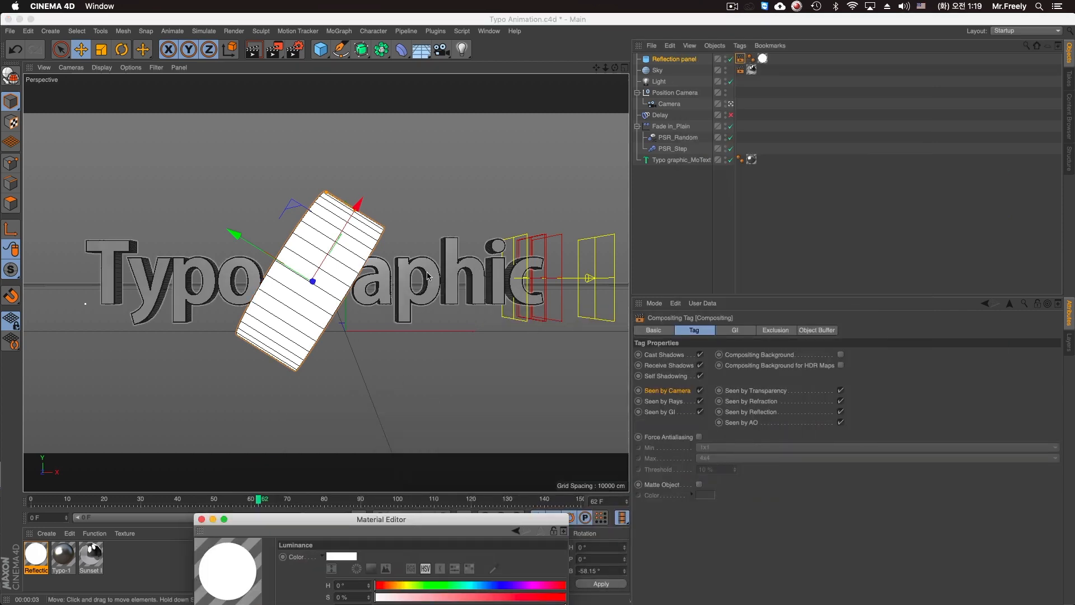
click(701, 391)
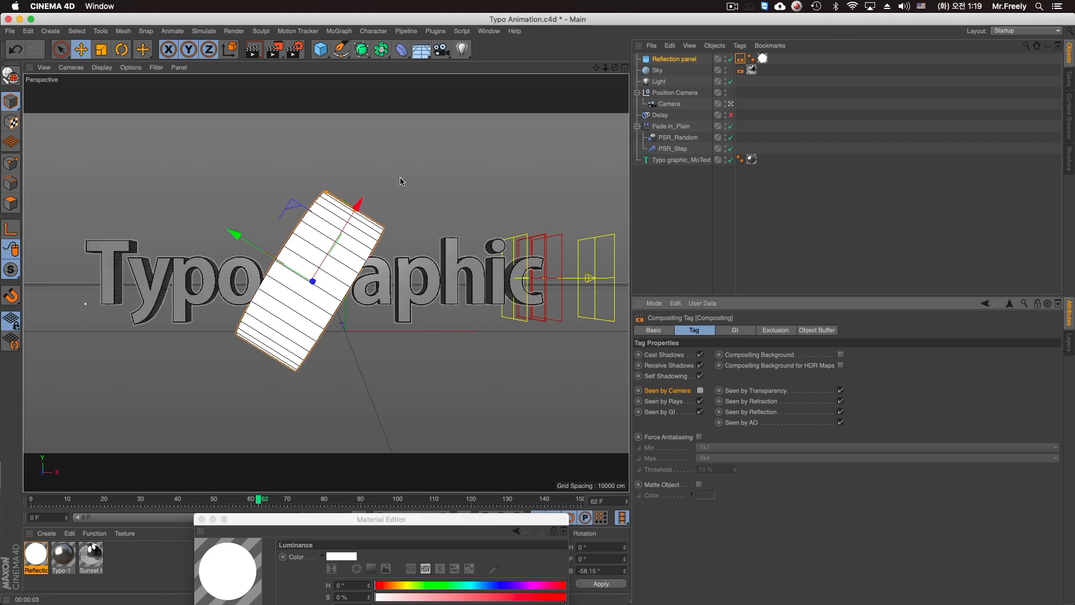
click(253, 56)
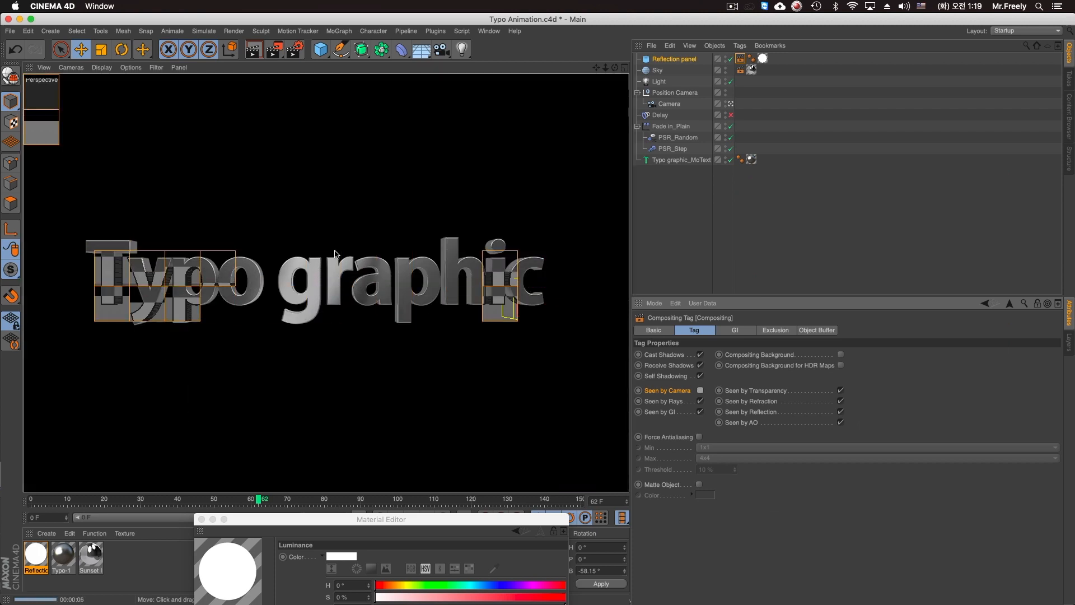
Shorten the panel's height to about 118.5 cm, move it to about X 129, Y 130 cm and render the view
click(337, 297)
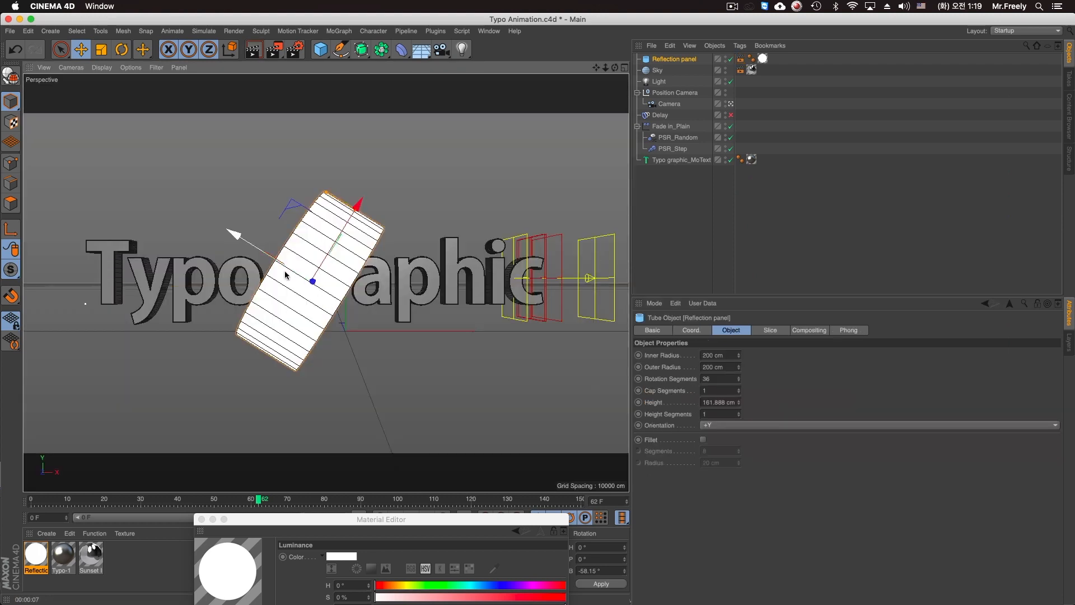
drag(327, 200, 331, 205)
drag(317, 246, 406, 243)
click(260, 56)
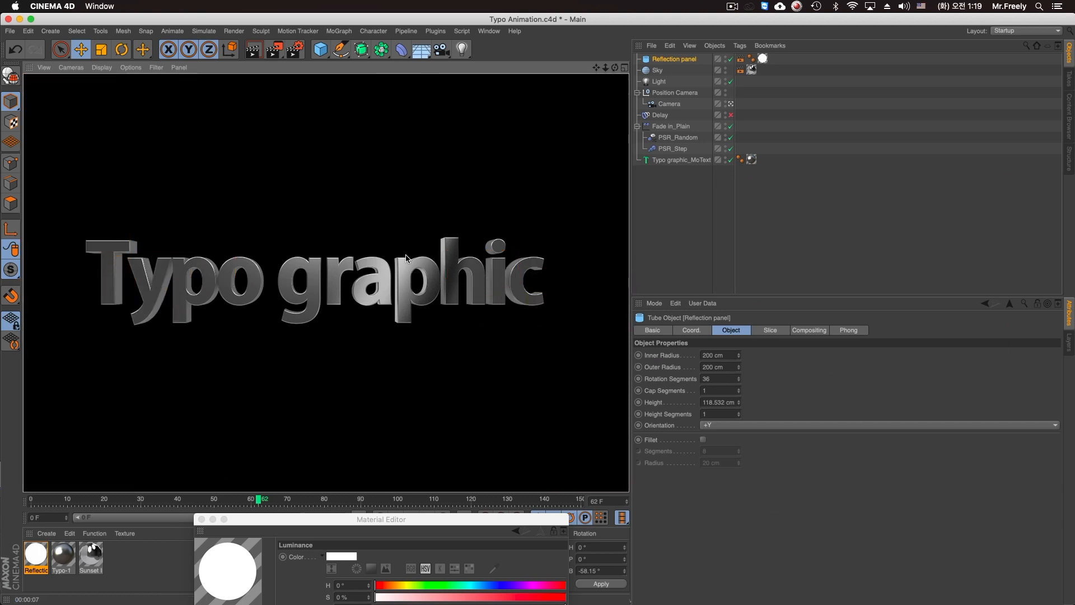
Set the Reflection panel material's luminance brightness to 150 %, render the view and close the material editor
click(40, 568)
drag(254, 519, 641, 149)
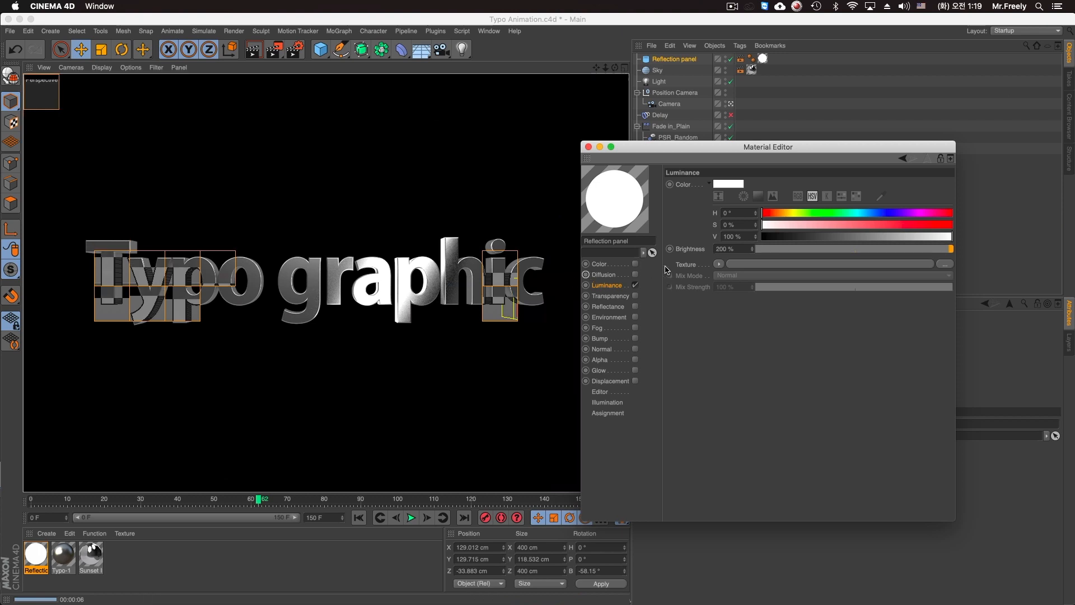
click(726, 248)
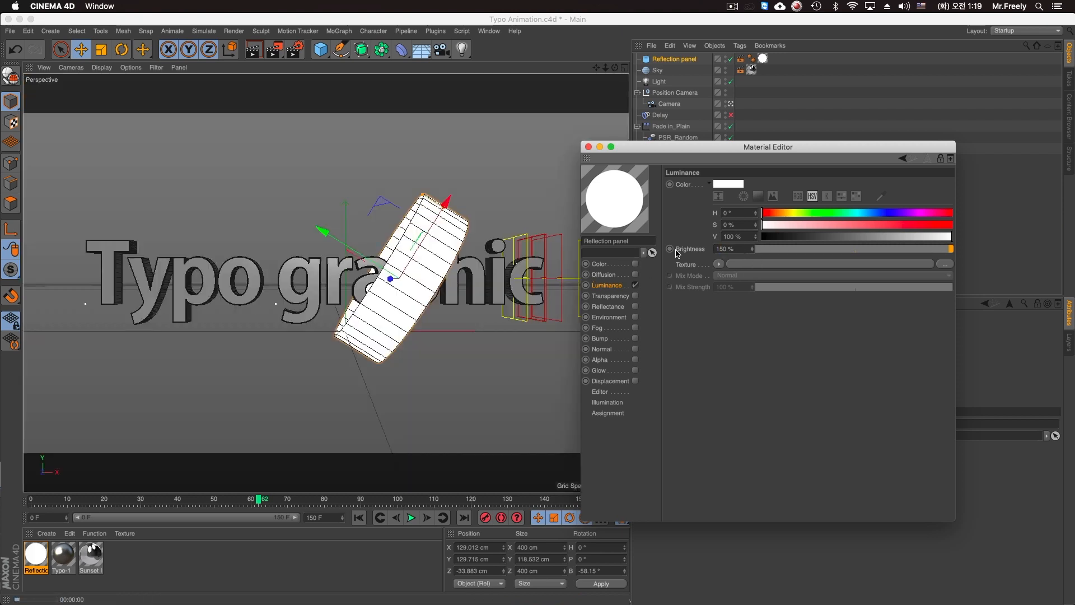
key(super+r)
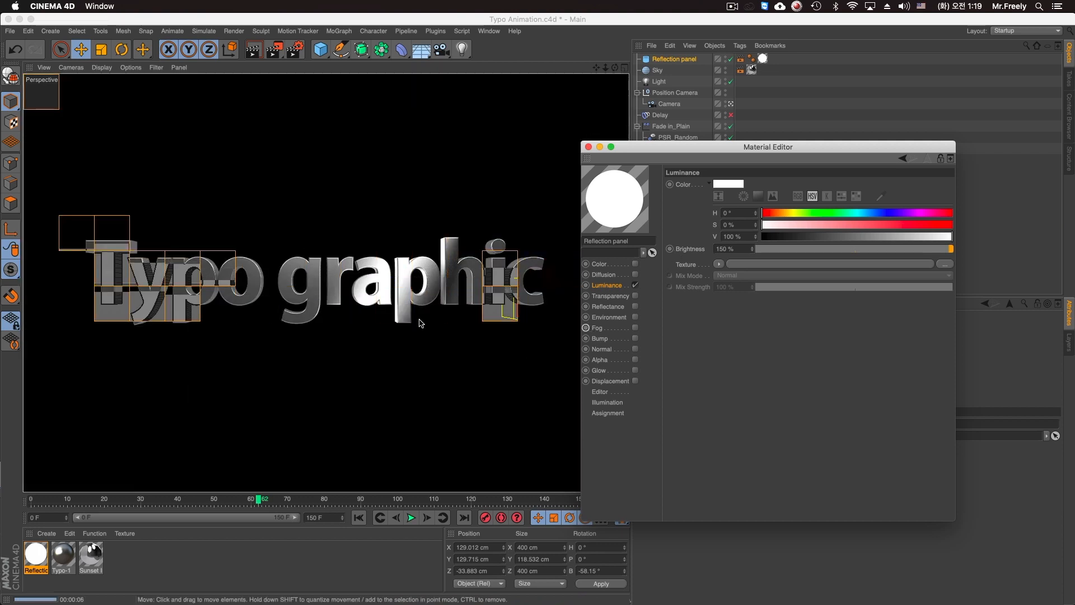
click(588, 146)
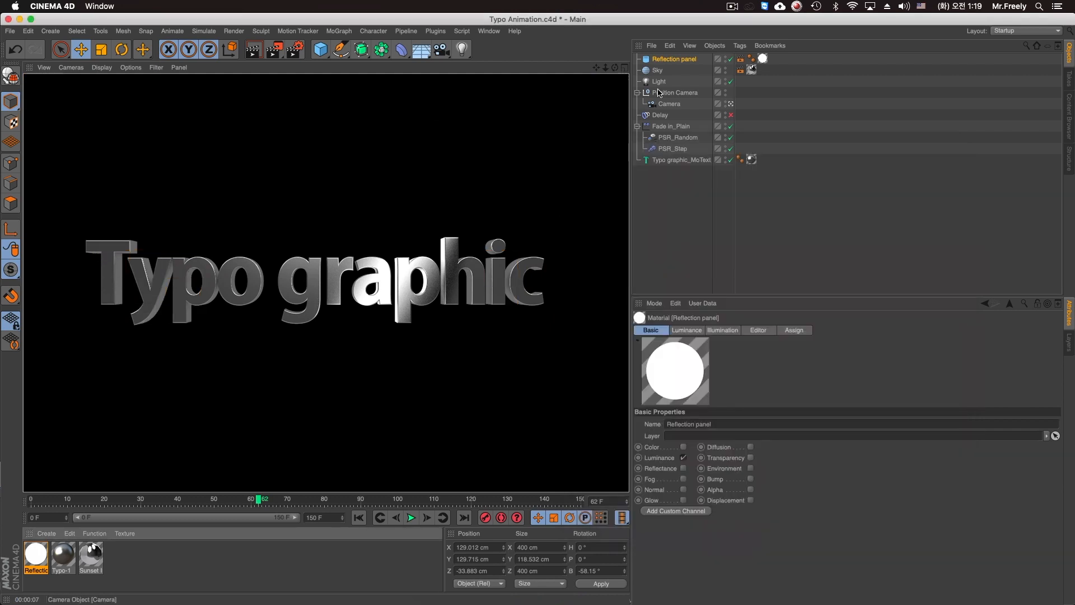
Move the Reflection panel beyond the T to about X -941, Y 162 cm, checking its reflection with the Interactive Render Region
click(674, 59)
drag(459, 90, 261, 88)
click(275, 49)
click(316, 72)
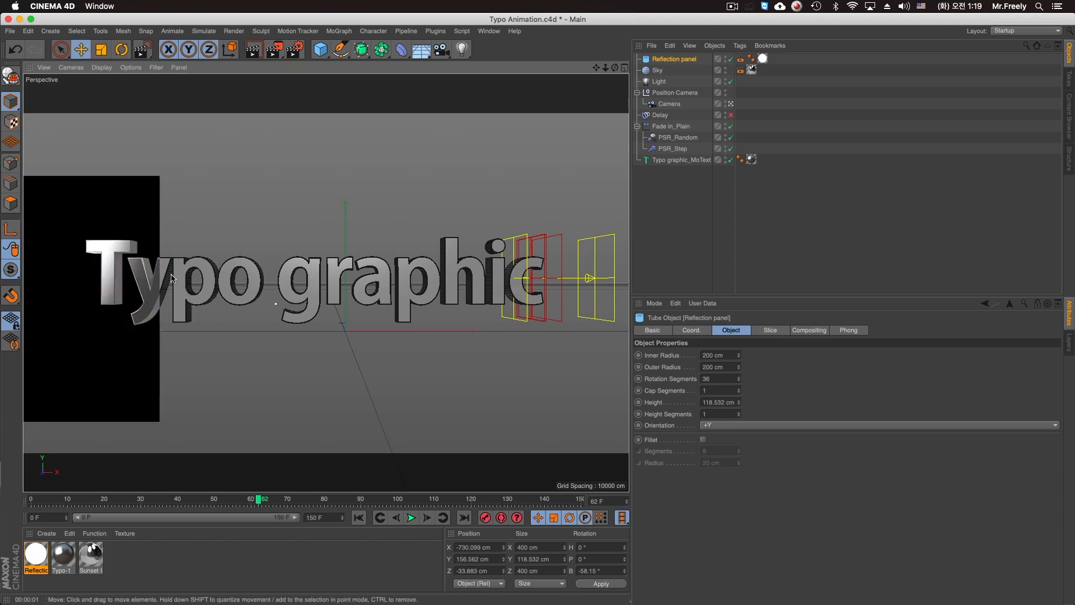
key(alt+r)
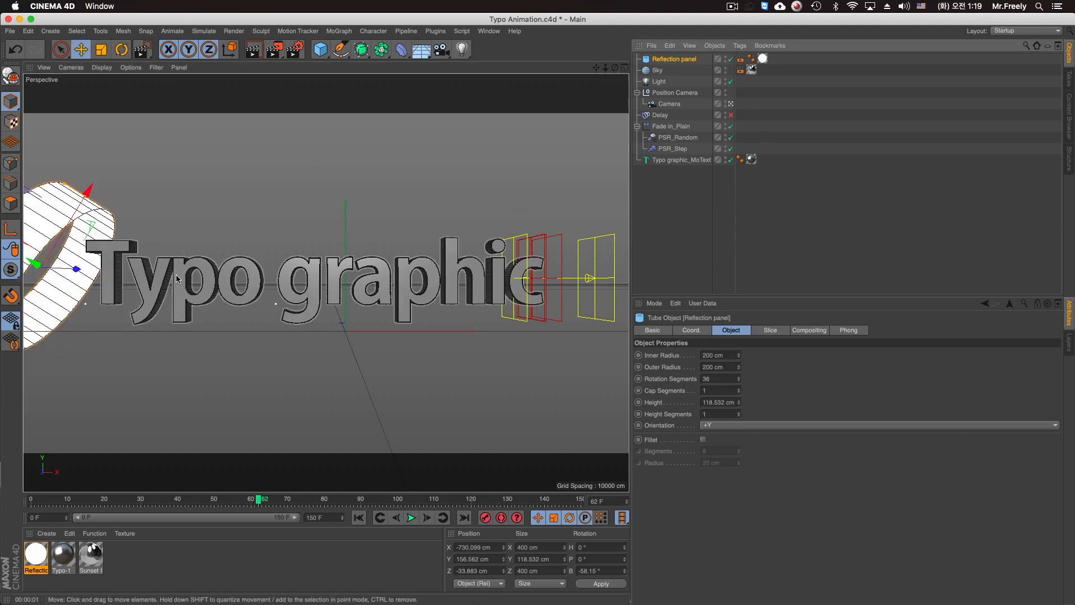
drag(137, 275, 59, 279)
drag(274, 50, 336, 168)
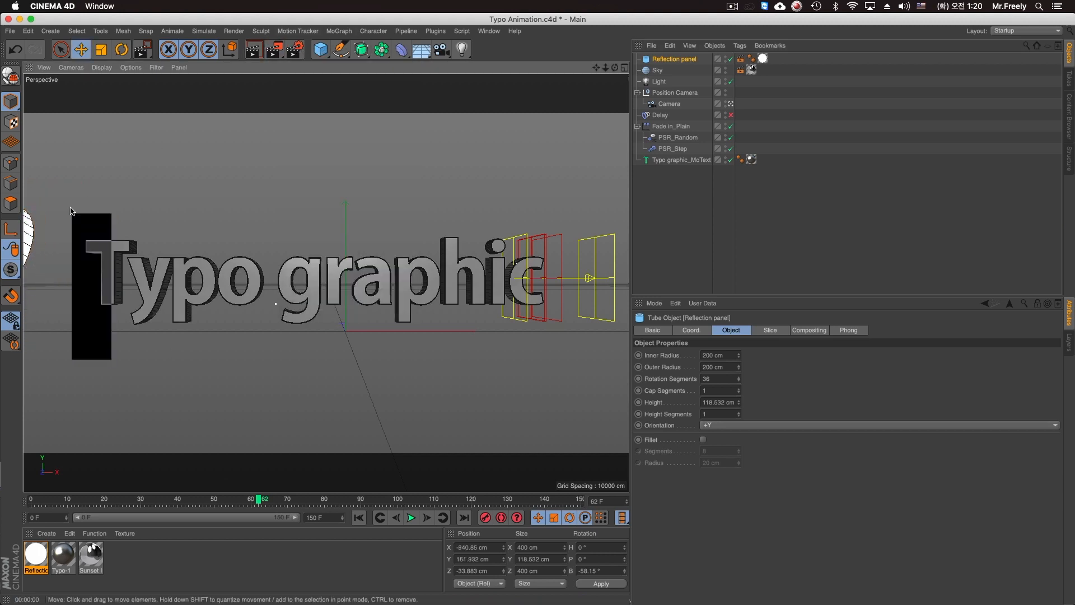
Turn on Autokeying at frame 60 and move the panel past the text to about X 843, Z -60 cm at frame 120
drag(227, 504, 264, 509)
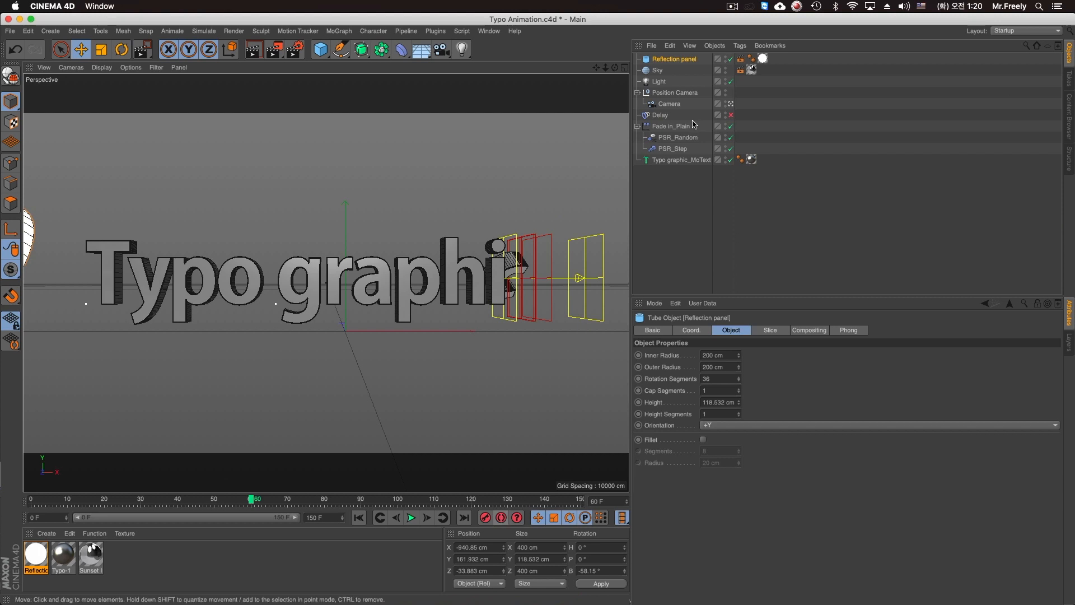
click(500, 517)
drag(263, 503, 471, 501)
middle_click(133, 283)
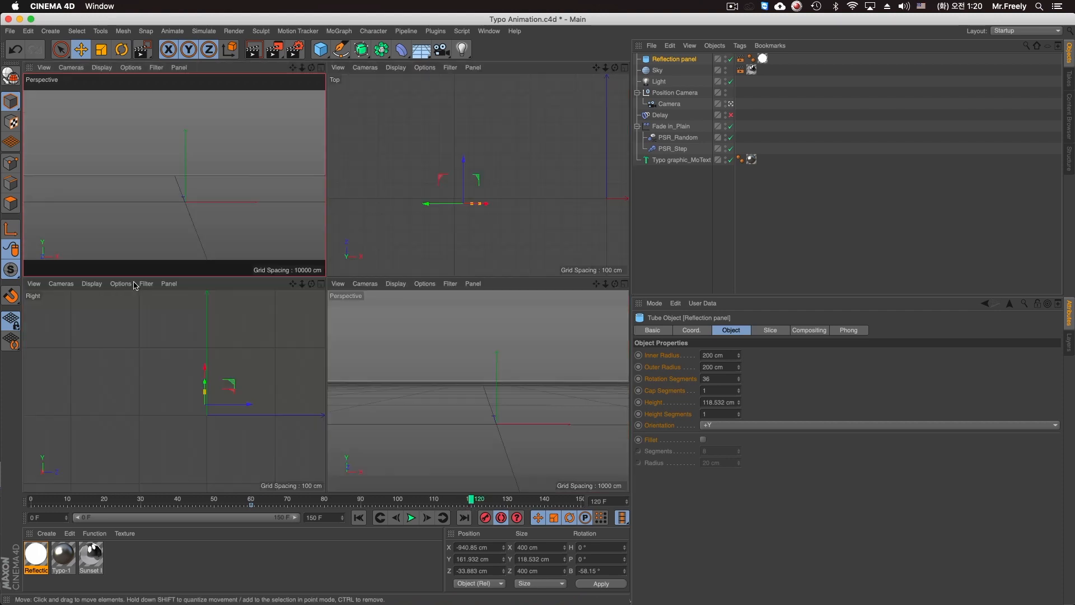
scroll(520, 223, up, 3)
drag(367, 226, 642, 231)
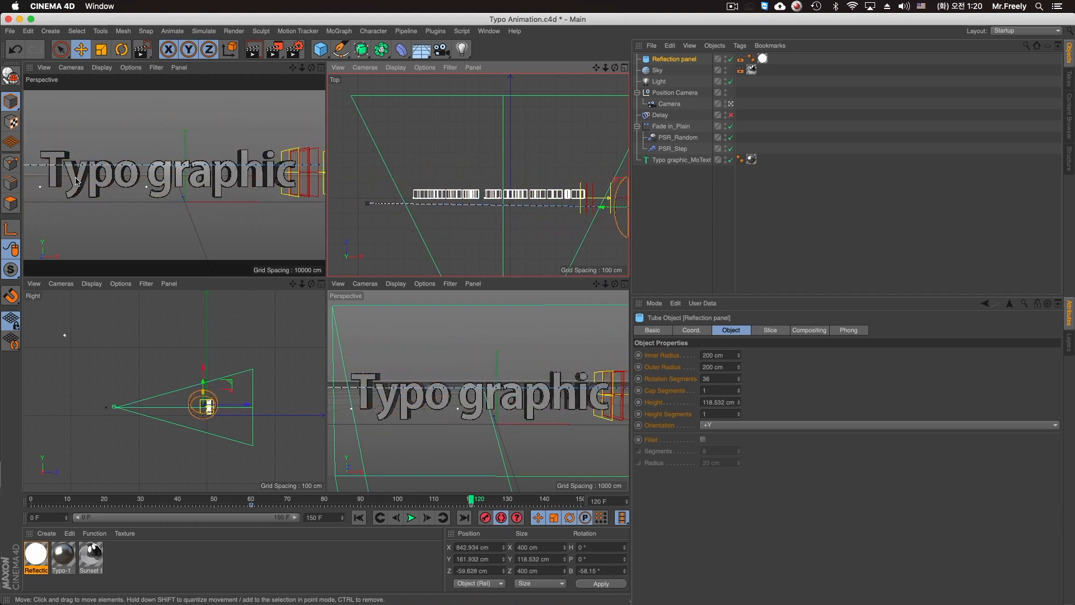
middle_click(118, 203)
Reposition the panel to about X -5, Y 127 cm at frame 92 and preview the rendered reflection at neighbouring frames
drag(274, 500, 369, 508)
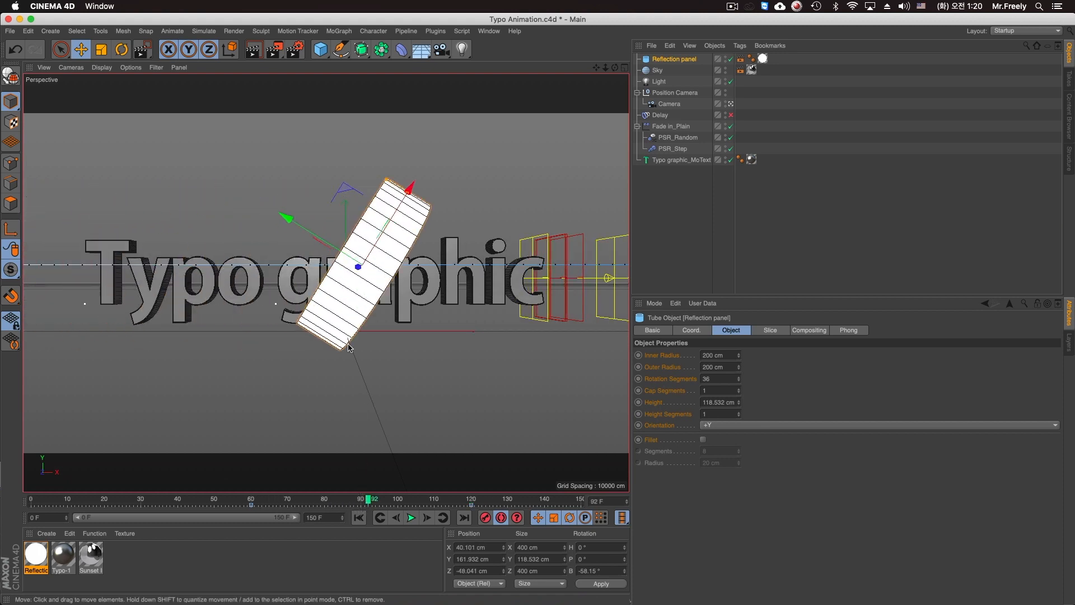
drag(347, 314, 327, 331)
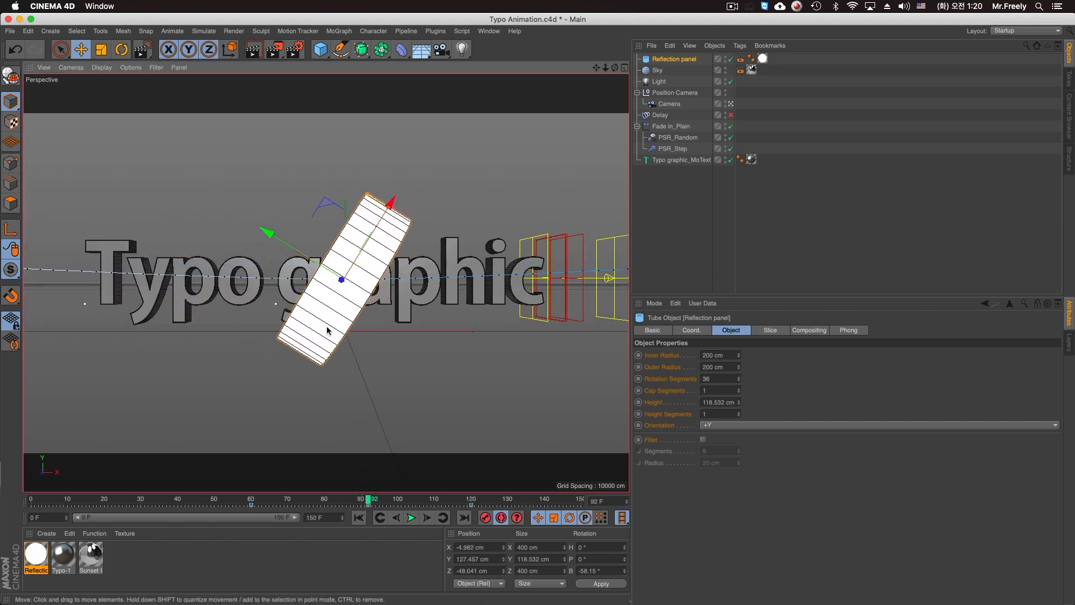
drag(313, 500, 383, 506)
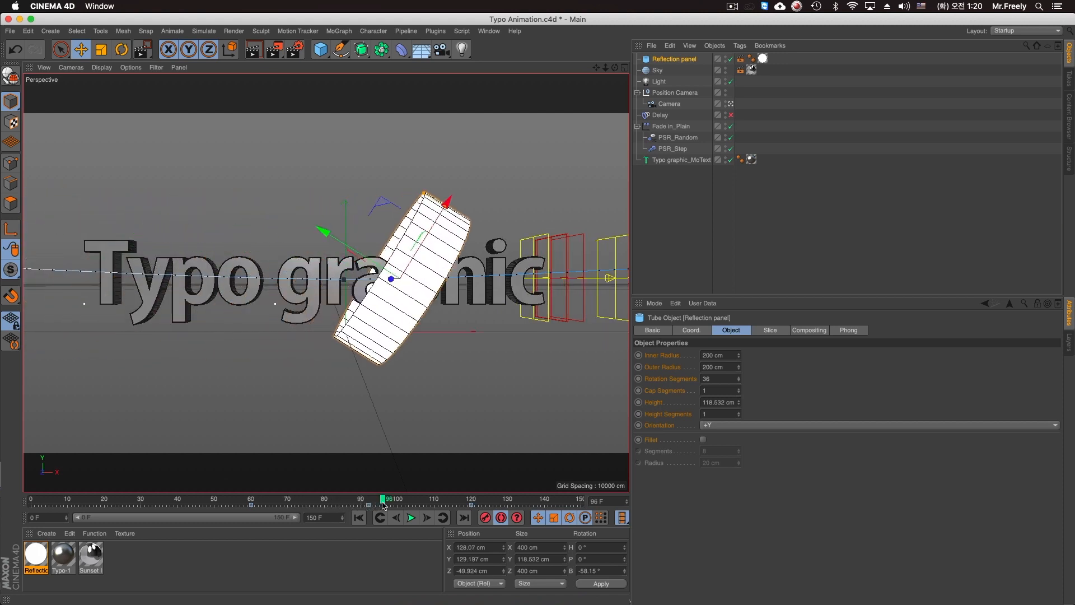
key(alt+r)
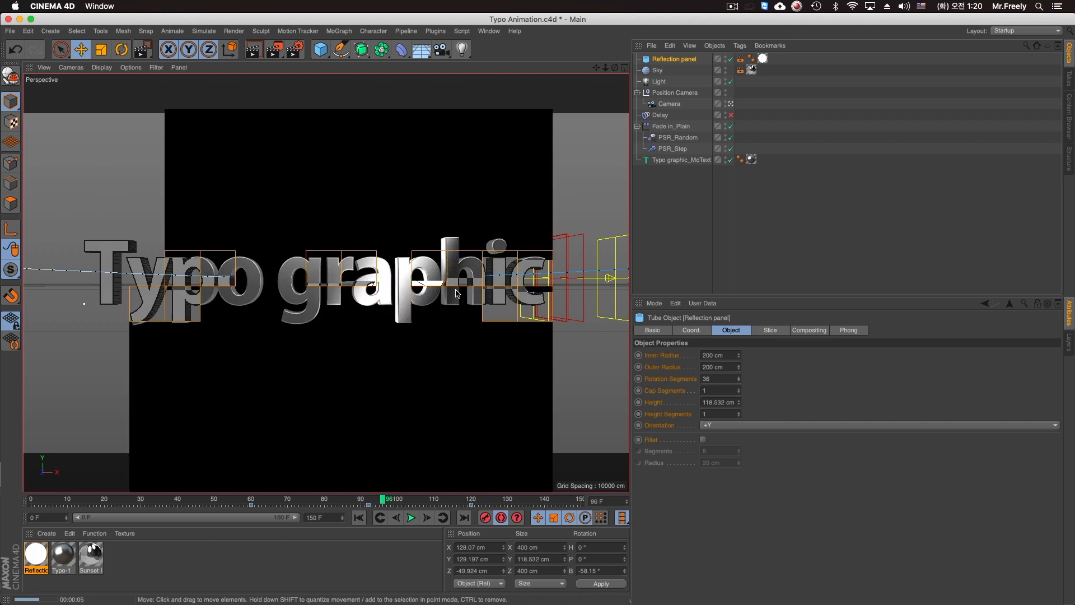
click(411, 500)
key(alt+r)
drag(411, 502, 460, 505)
Play the animation to check the panel's sweep across the text and save the project
click(412, 517)
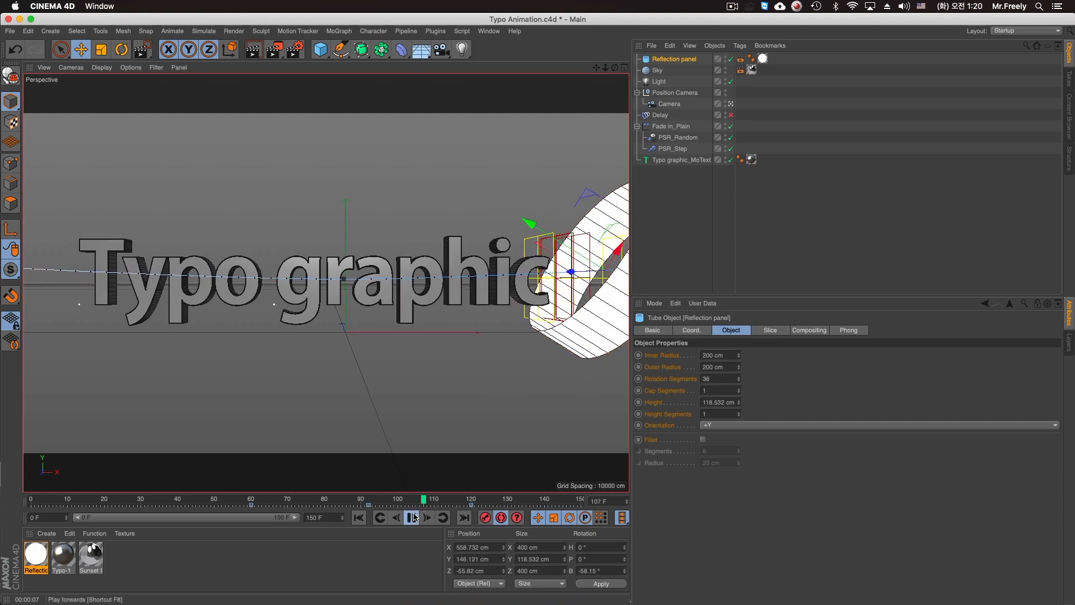
click(412, 517)
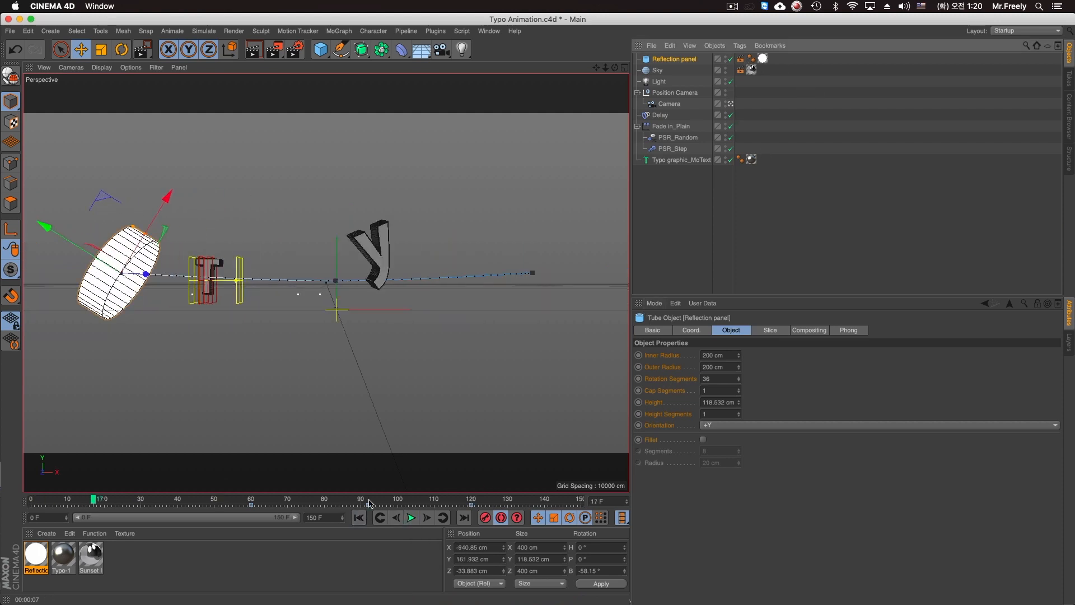
click(412, 518)
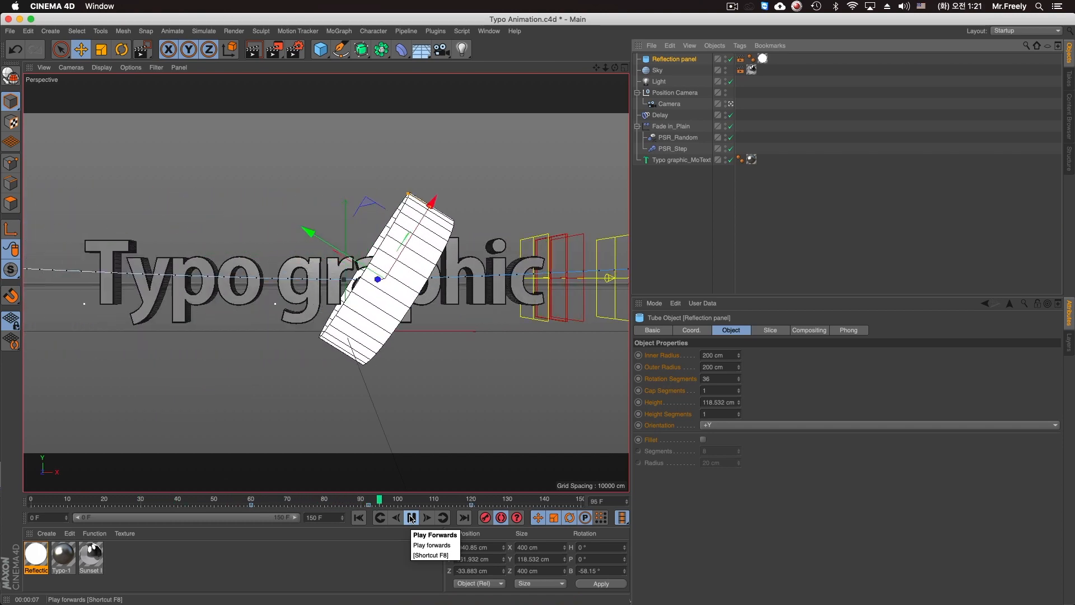
click(367, 519)
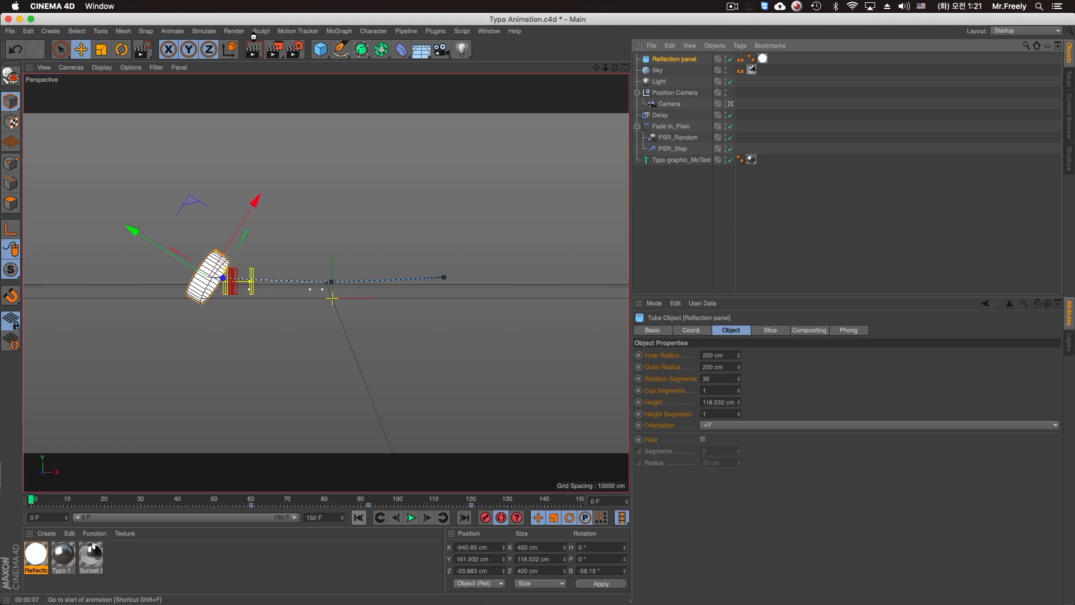
key(super+s)
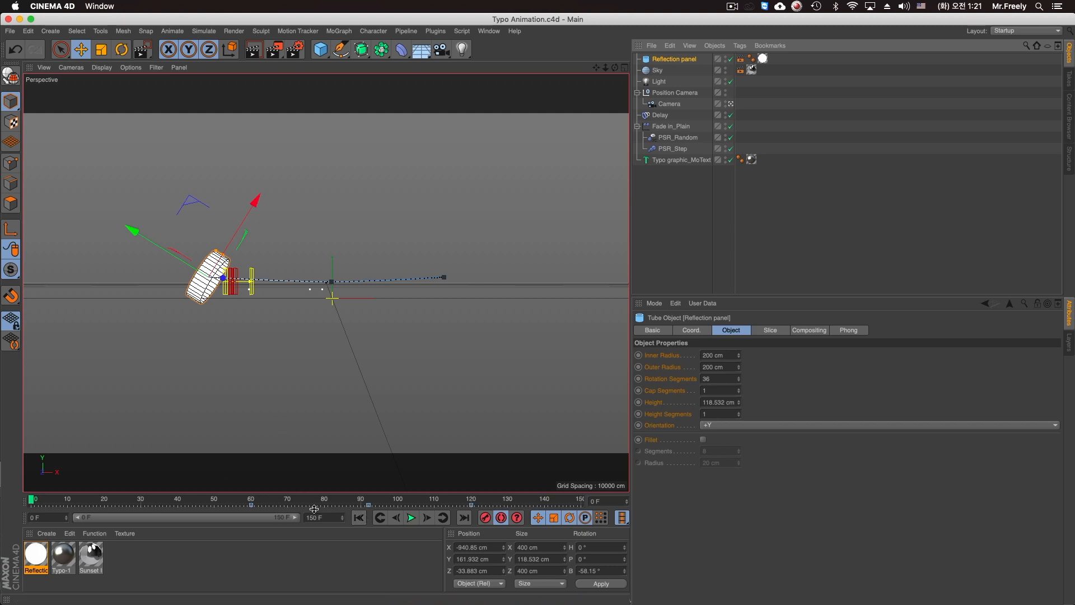
click(410, 518)
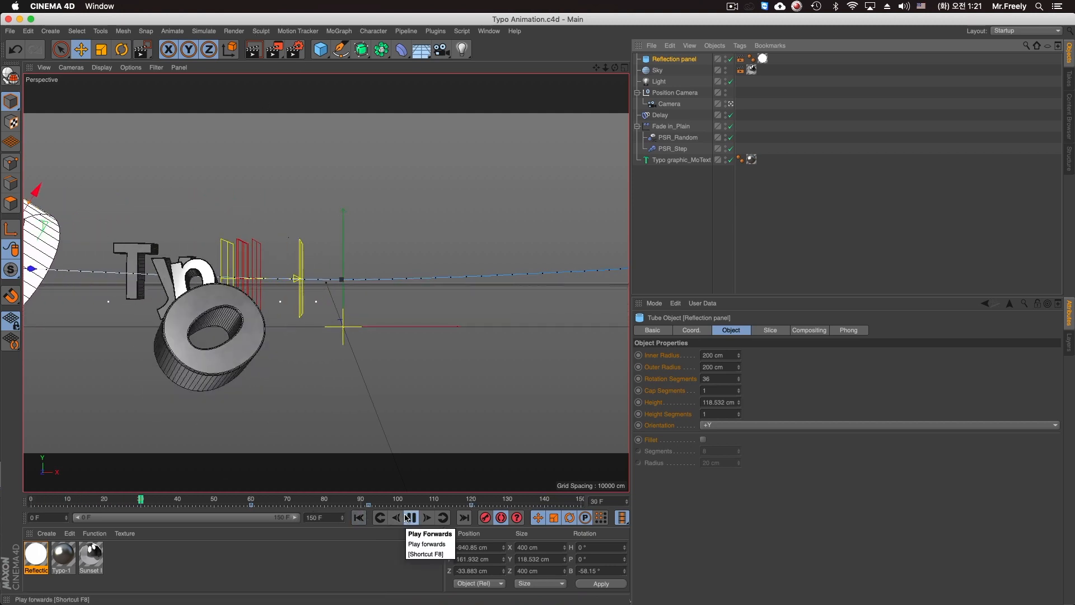
key(F8)
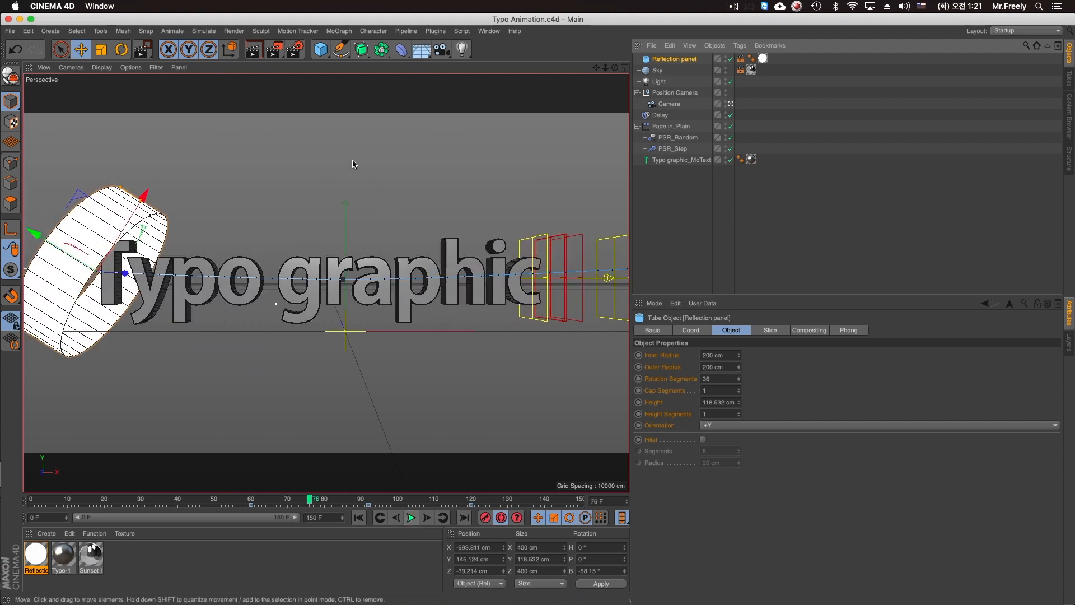
Make a Full Render preview of all frames at an image size of 1280 and frame rate 30
drag(278, 58, 355, 237)
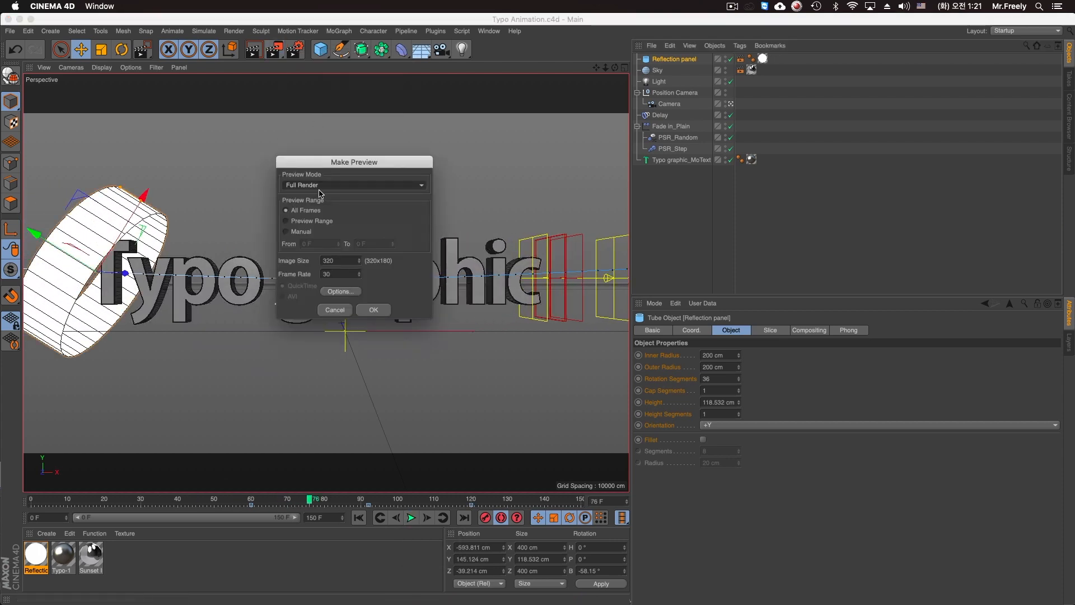
double_click(328, 261)
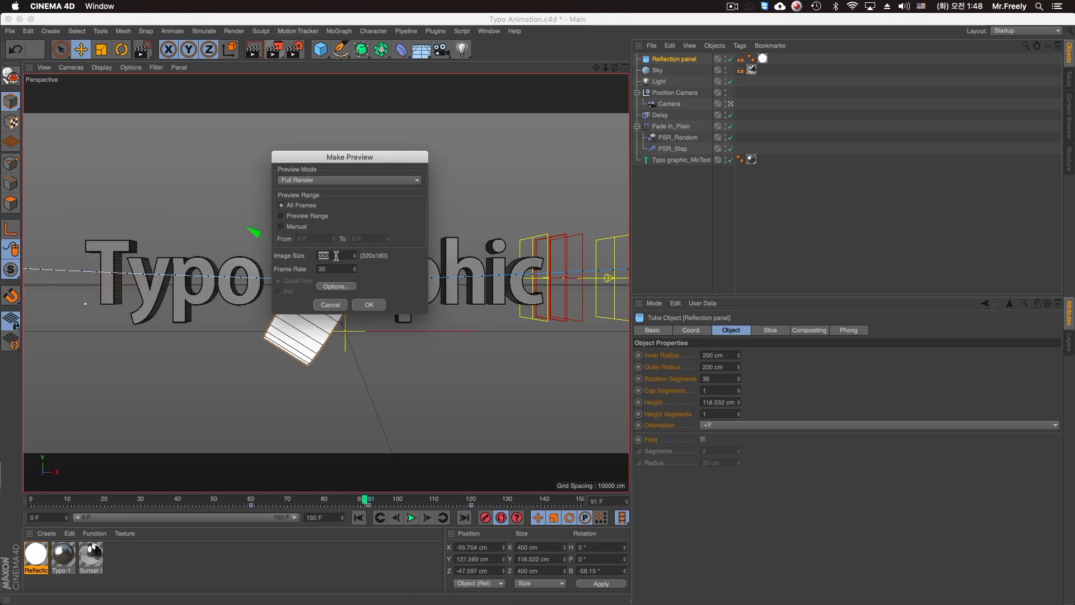
text(1280)
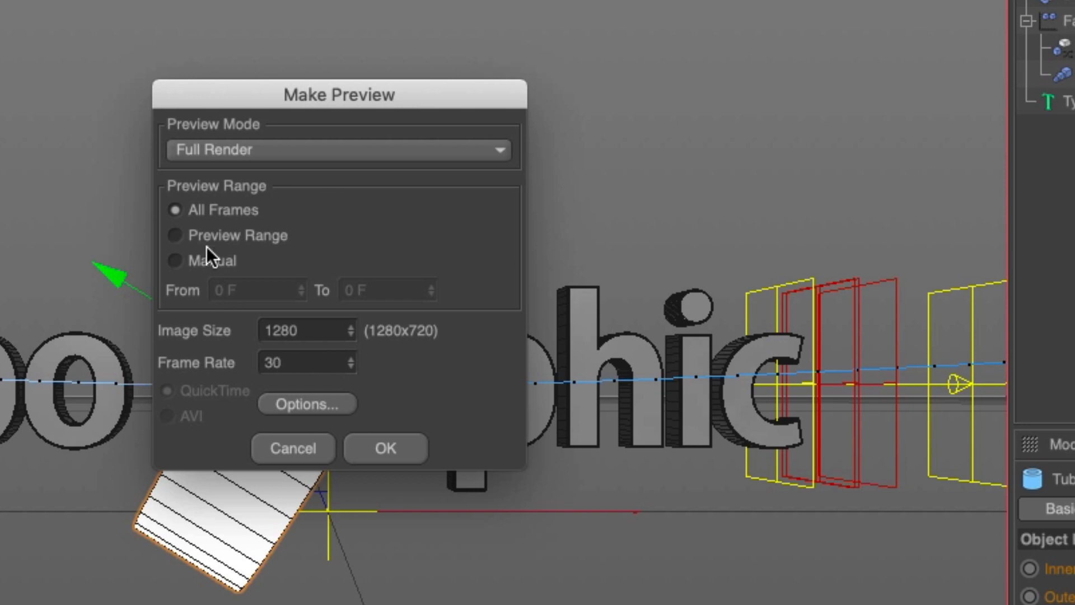
click(394, 446)
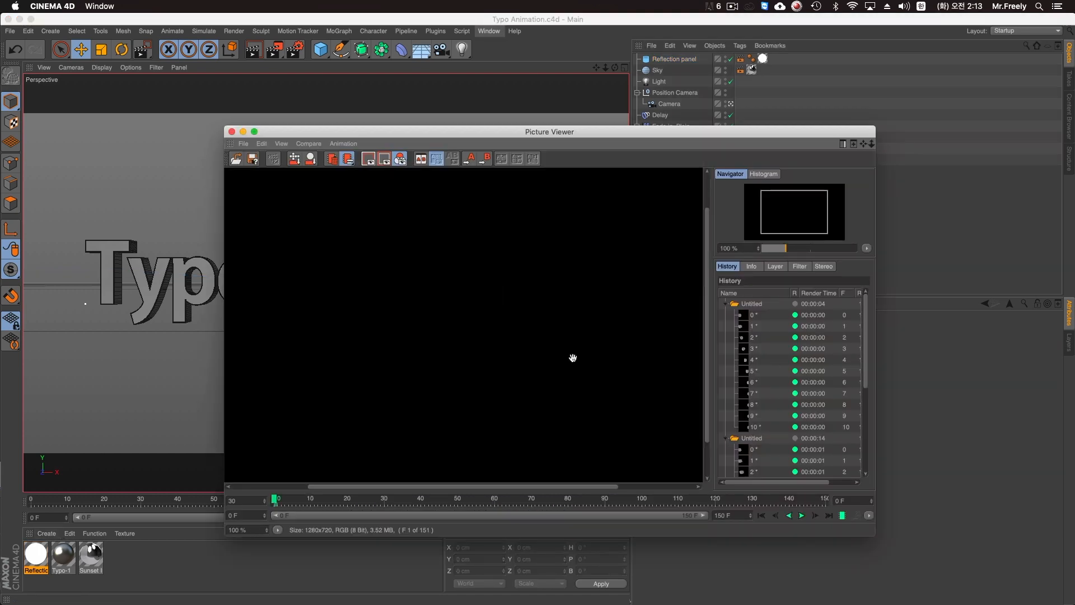
Scrub the rendered preview to frames 82 and 84, examine the reflection on the letters up close, and close the Picture Viewer
scroll(572, 359, down, 5)
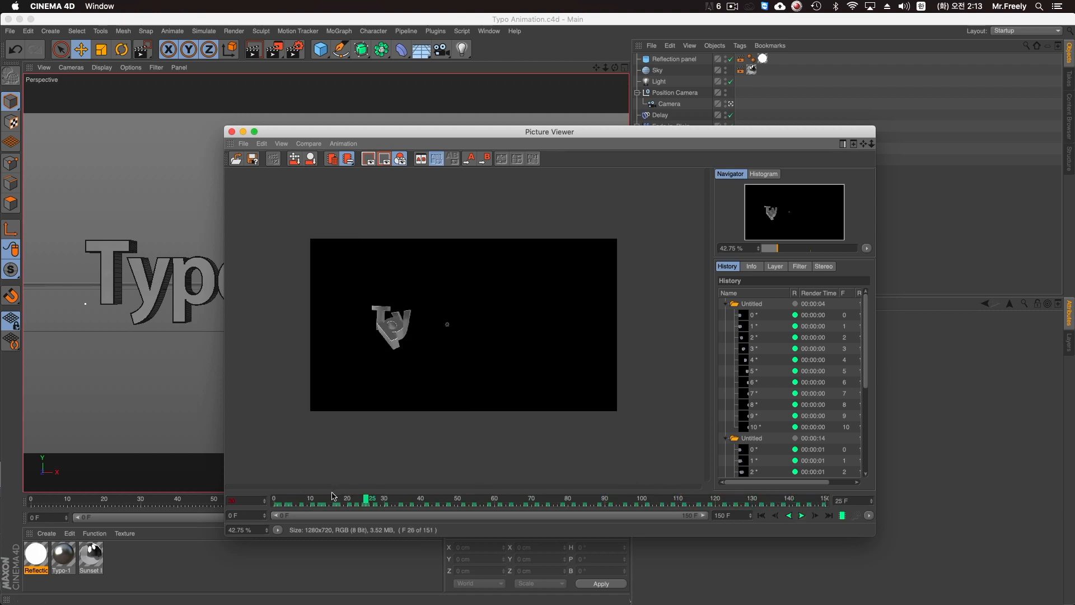
drag(375, 502, 575, 500)
scroll(416, 353, up, 6)
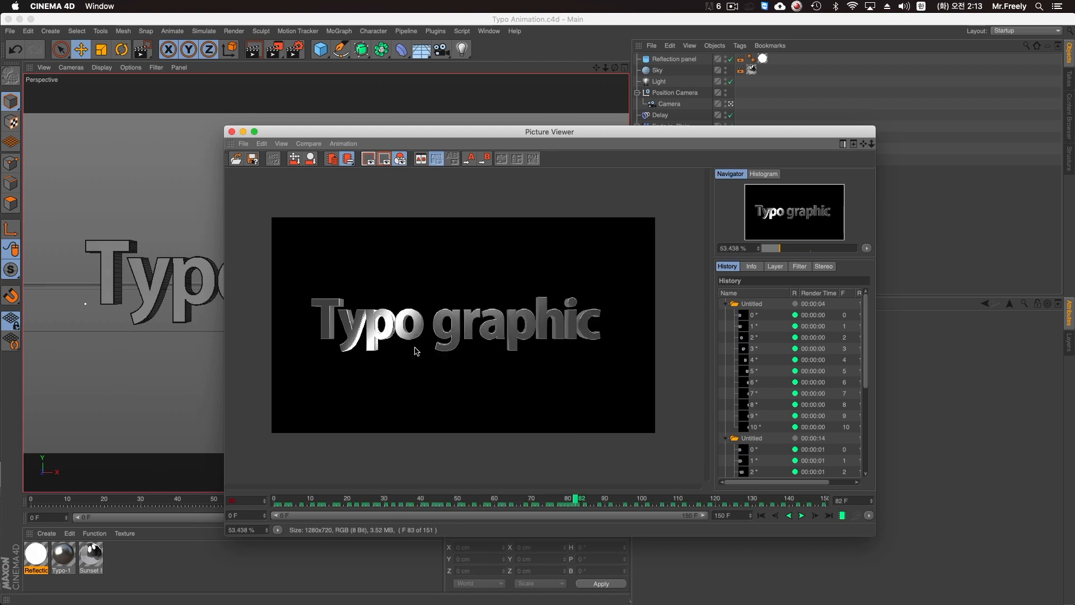
scroll(347, 326, down, 1)
drag(434, 320, 341, 331)
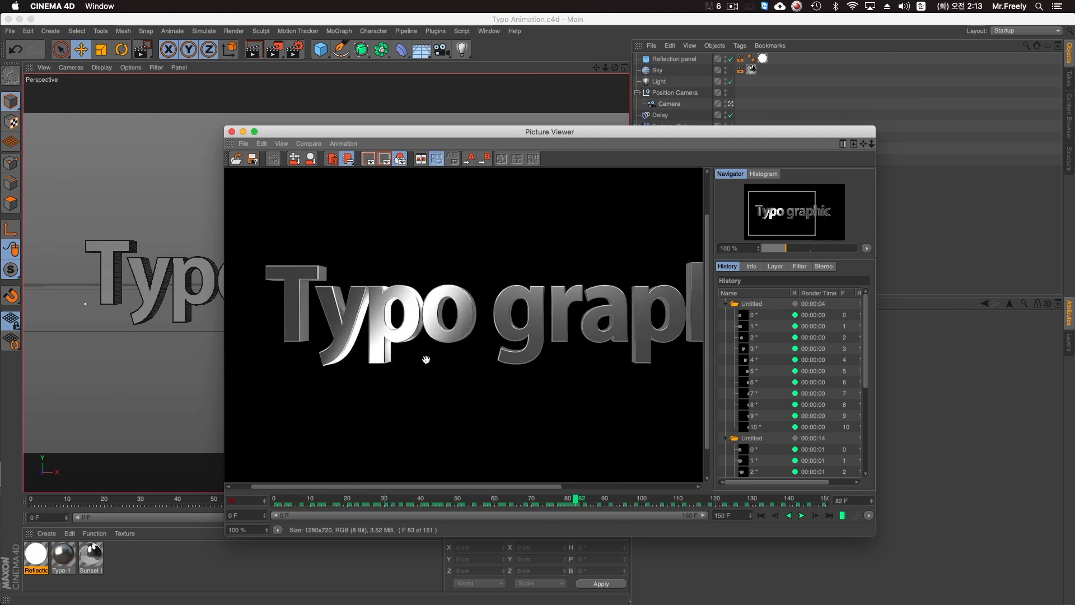
mouse_move(580, 500)
mouse_down()
mouse_move(547, 500)
mouse_move(583, 501)
mouse_up()
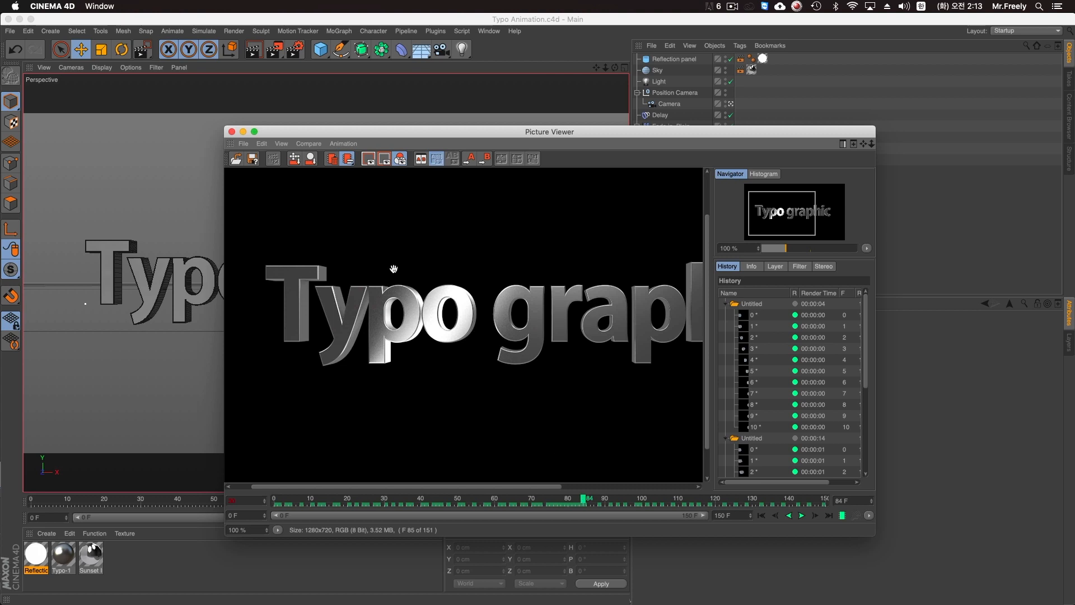
click(231, 131)
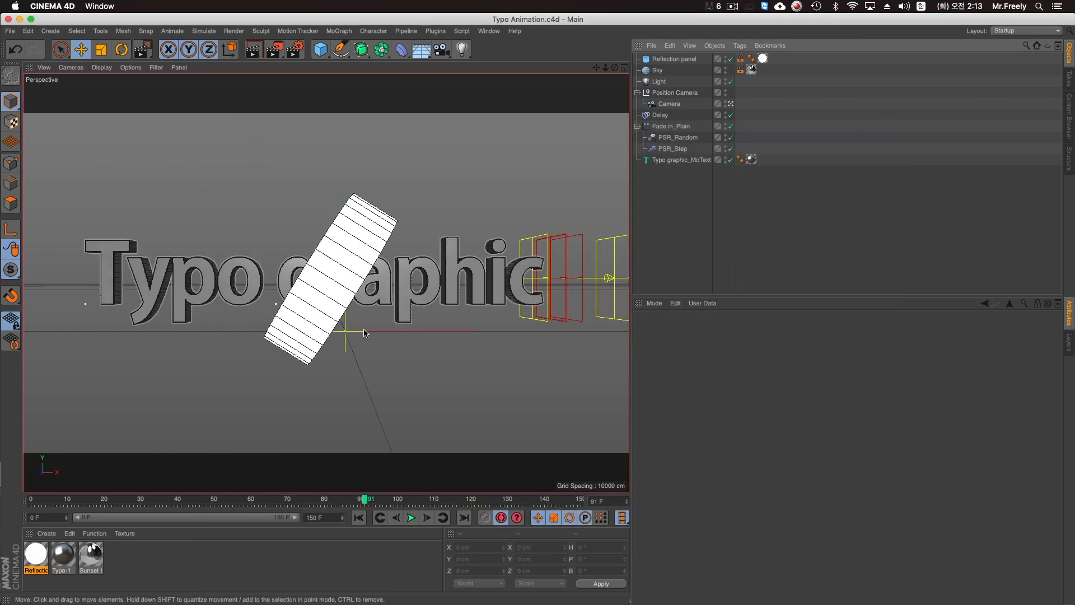
In the render settings, set the save format to PNG and enable Alpha Channel
click(300, 54)
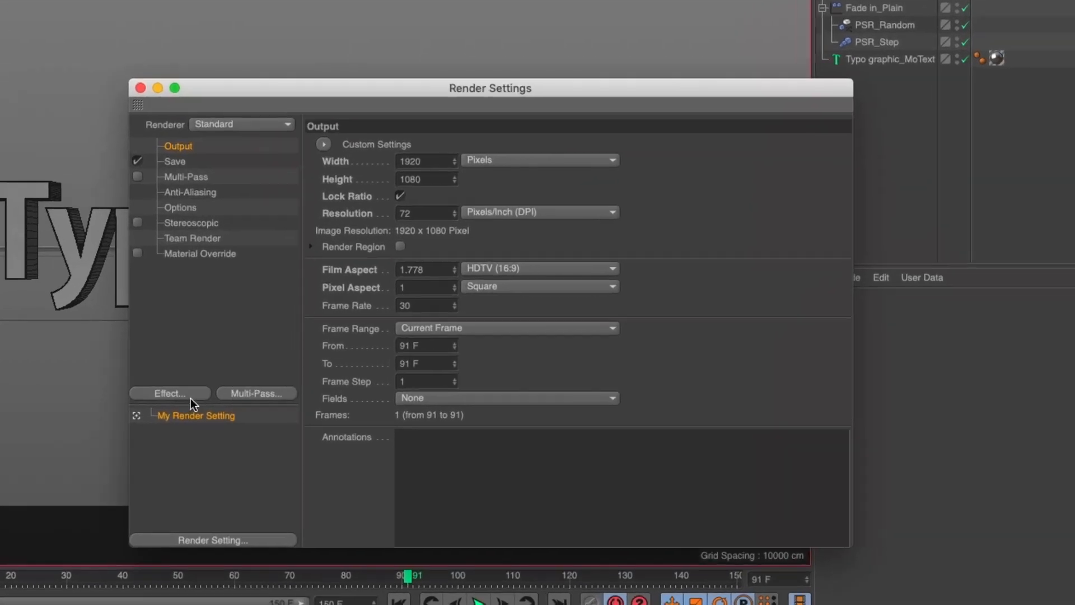
click(221, 383)
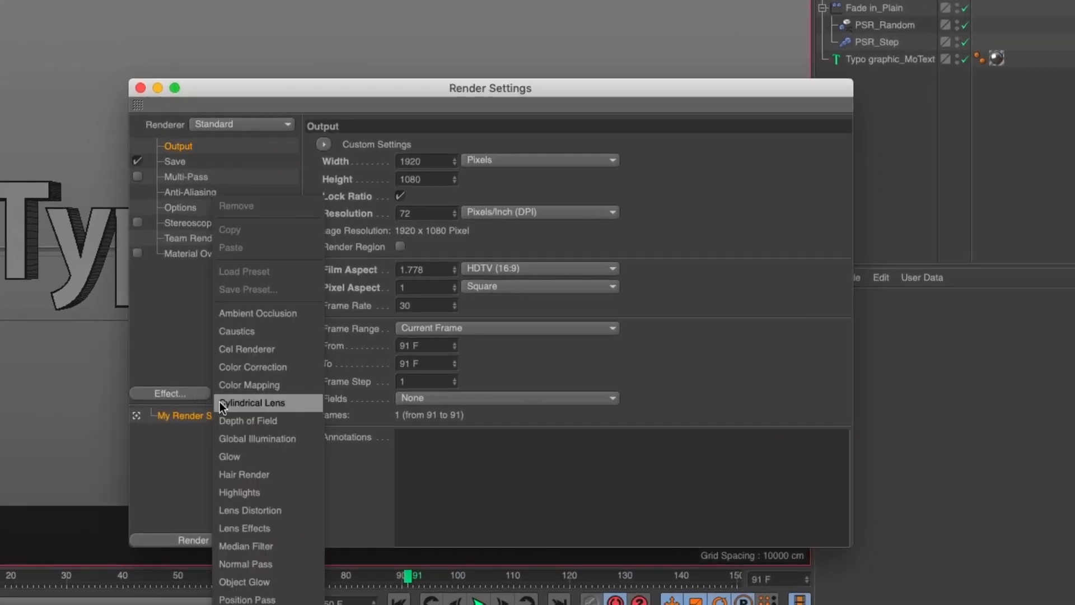
click(206, 352)
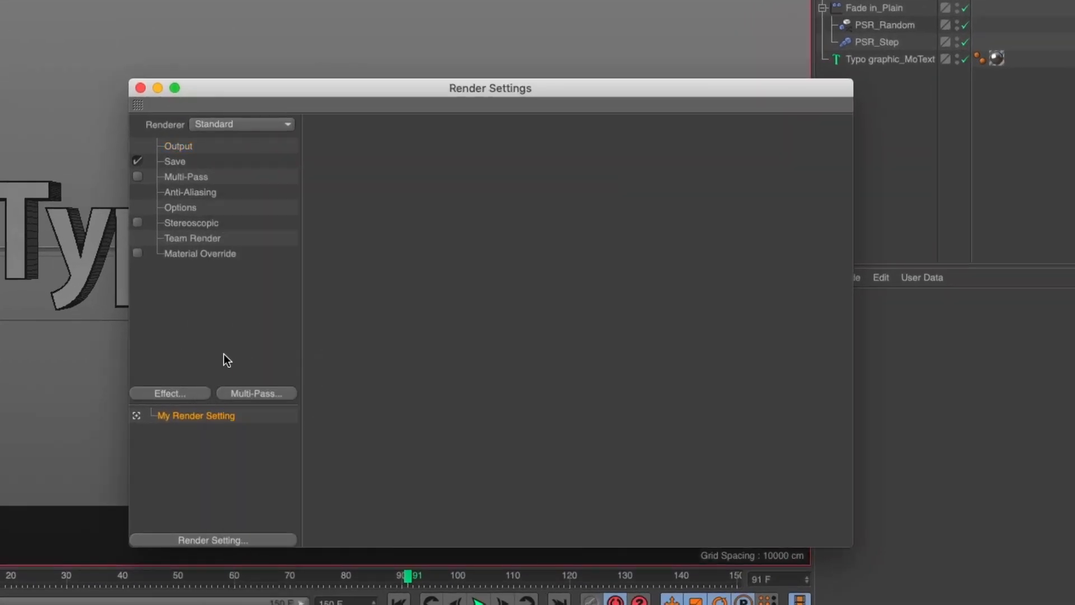
click(178, 161)
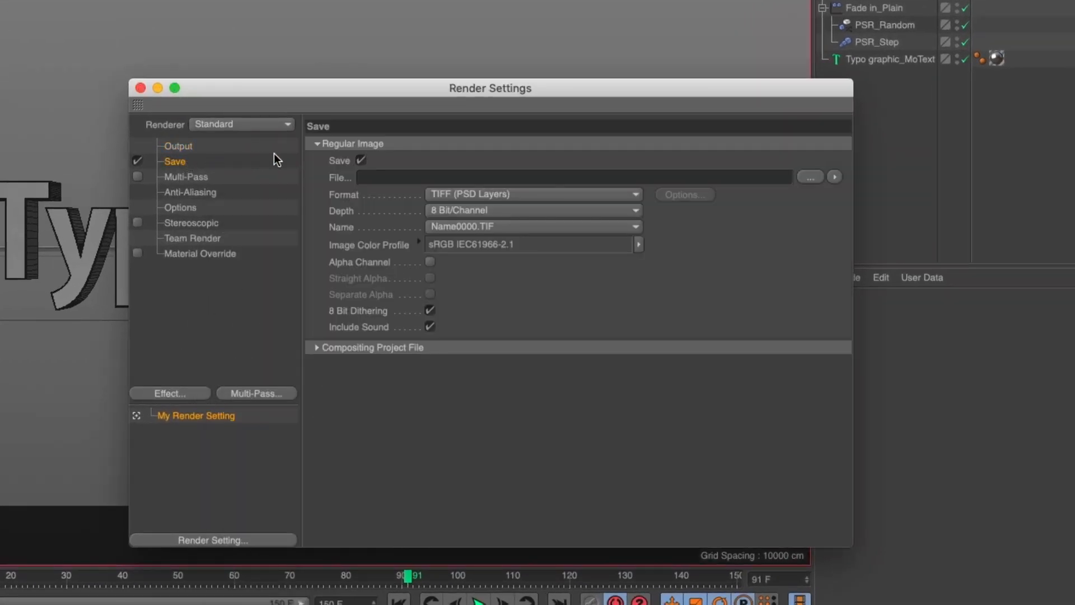
click(488, 194)
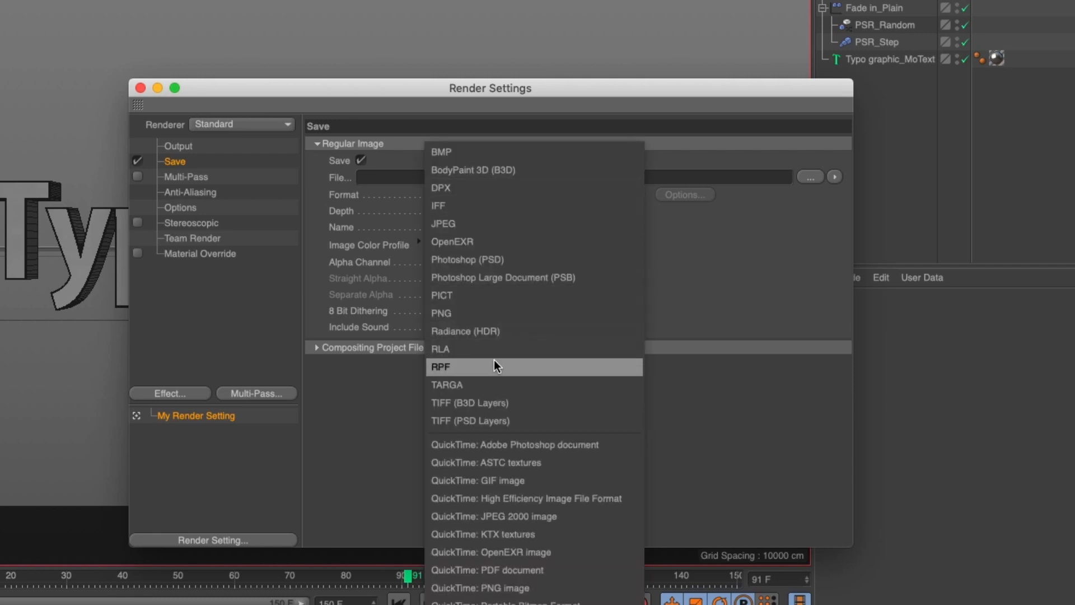
click(498, 313)
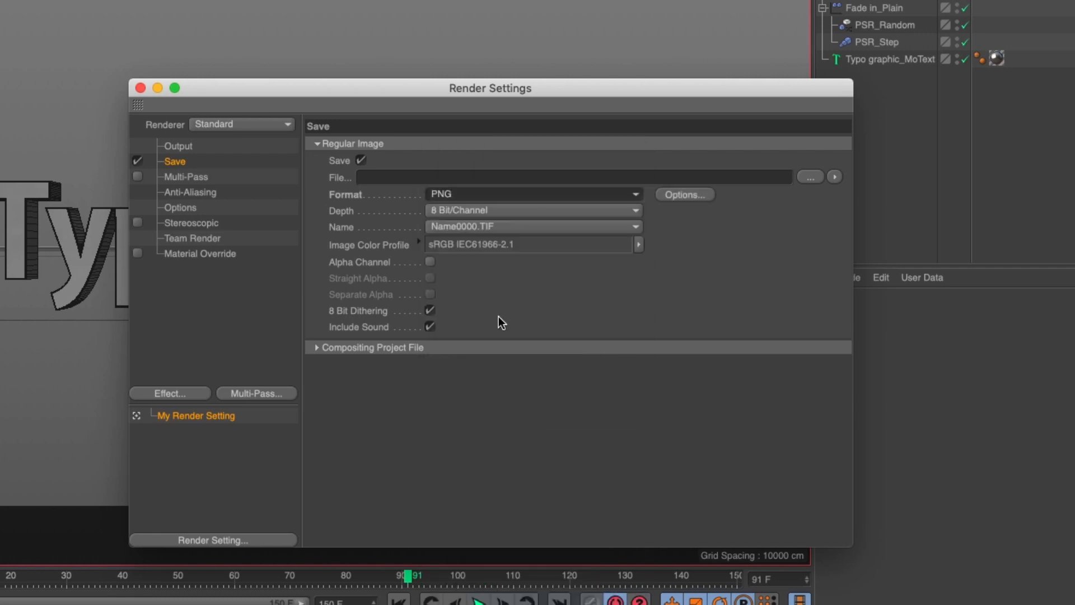
click(430, 262)
Try a 16 Bit/Channel depth for the saved images and restore 8 Bit/Channel
click(465, 210)
click(477, 247)
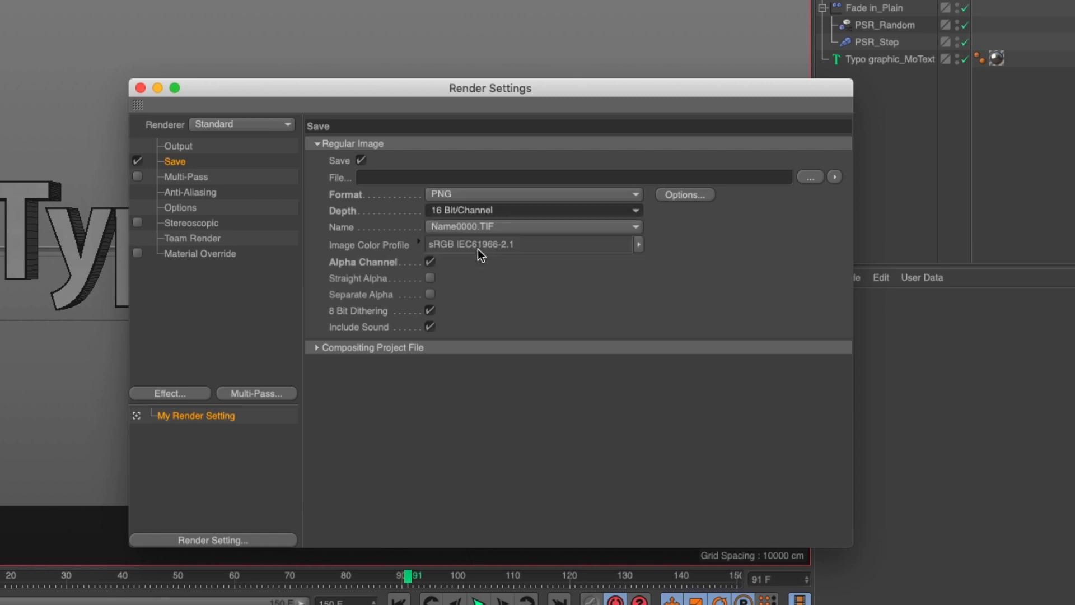
click(472, 210)
click(476, 226)
click(512, 211)
click(616, 227)
Set the render output file to ren in a new folder named ren inside the Desktop's Typo Animation folder
click(810, 177)
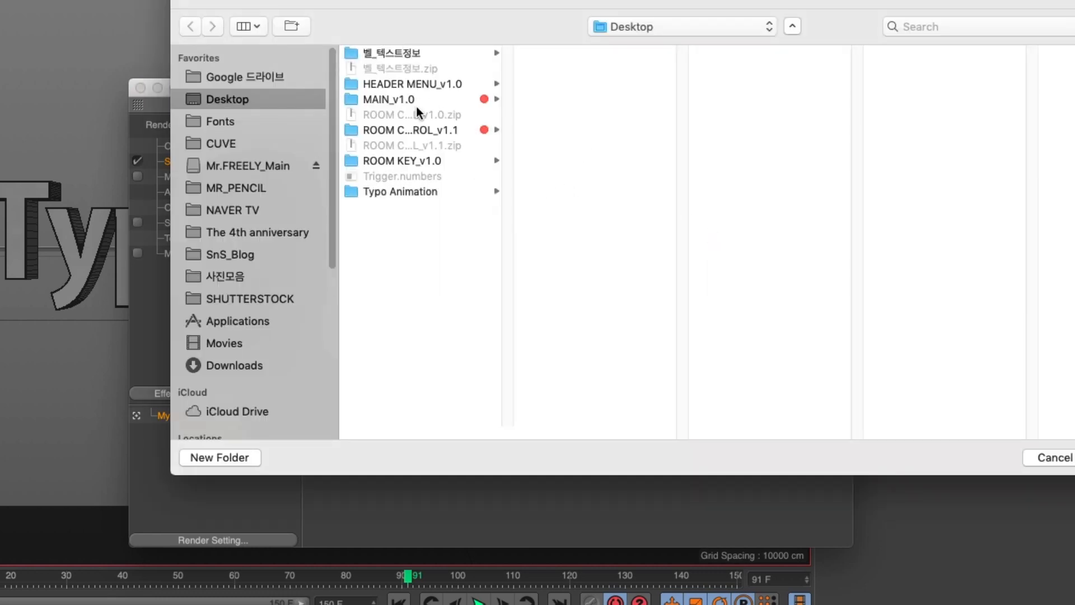
click(421, 193)
click(246, 457)
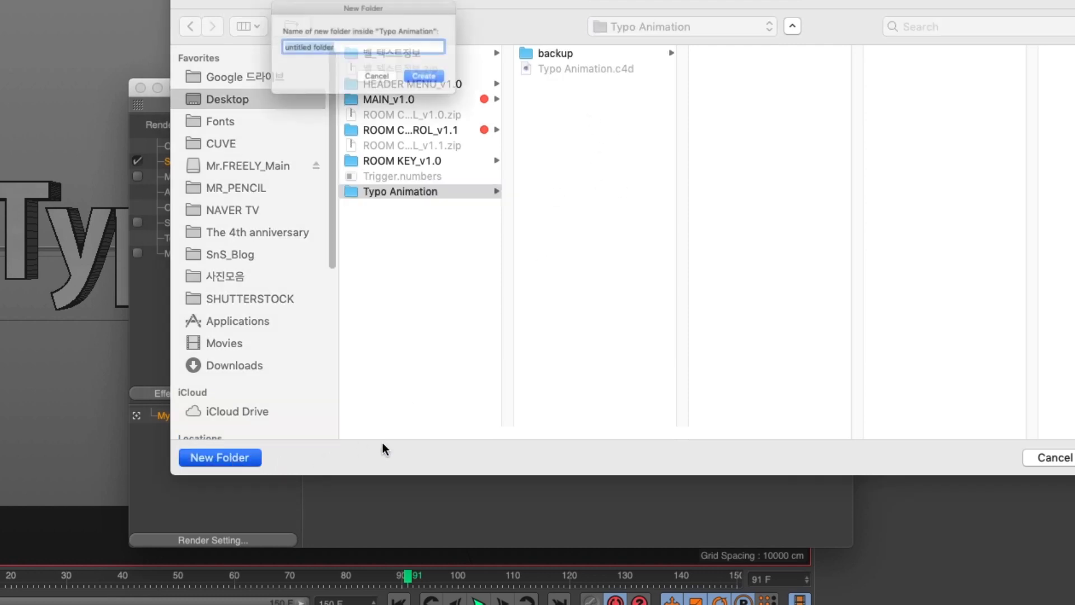
text(ㅊ)
key(BackSpace)
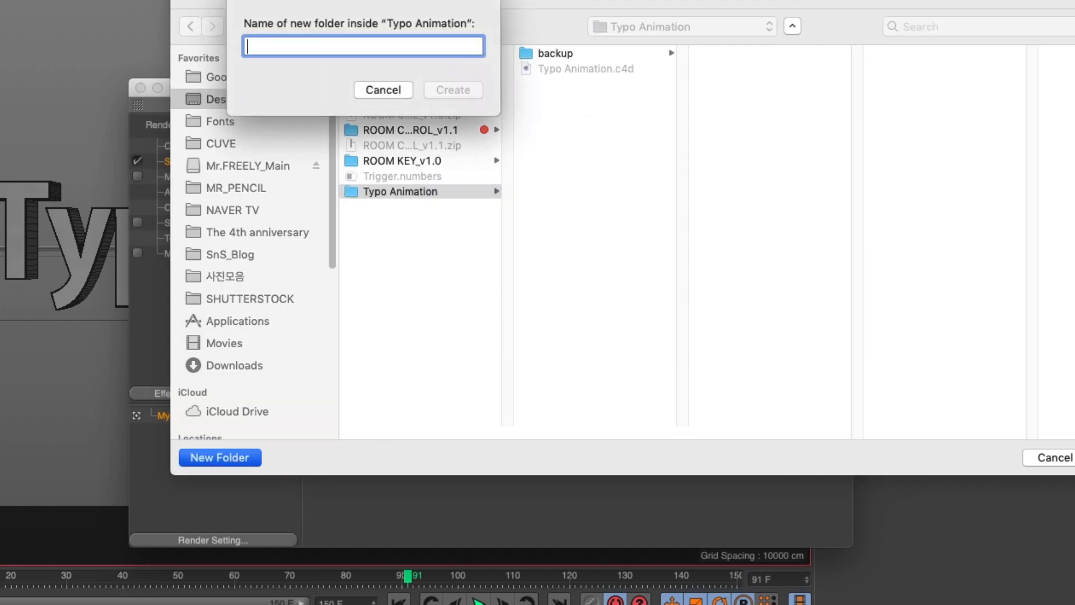
text(ren)
key(Return)
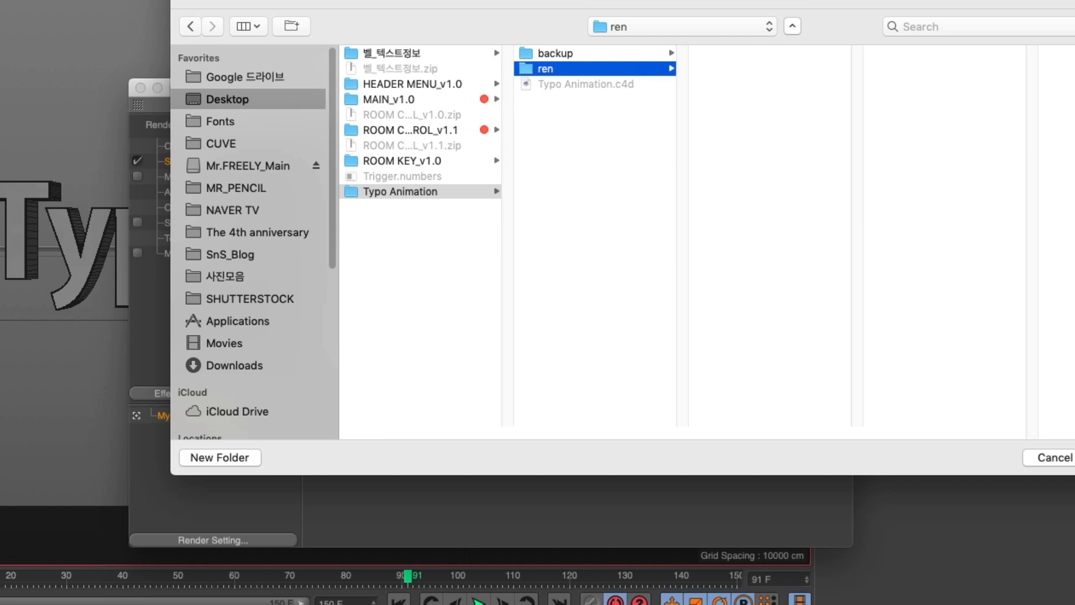
key(Return)
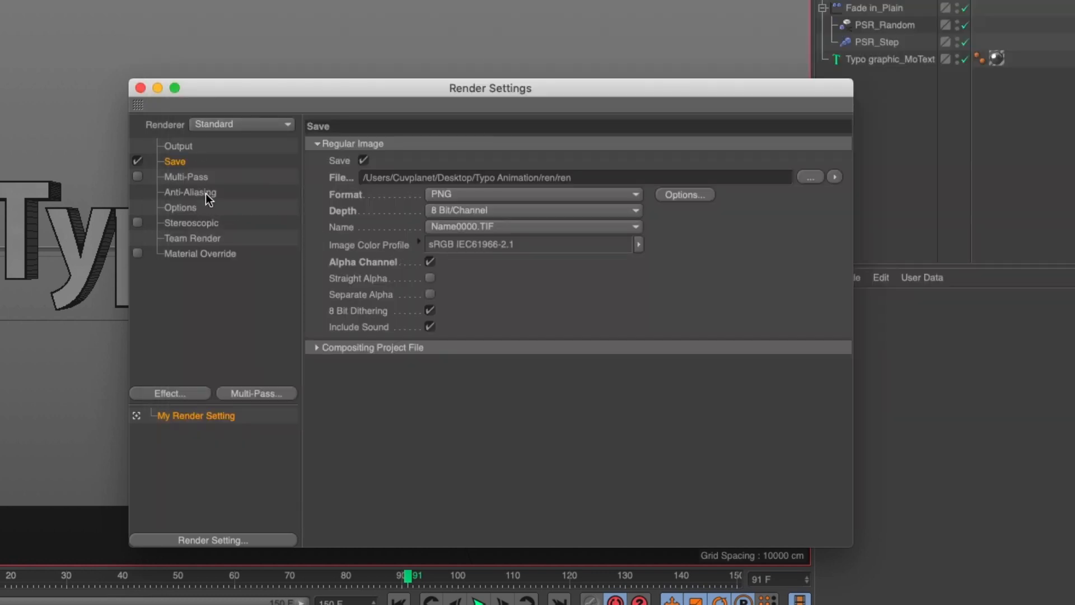
Set the output frame range to All Frames
click(178, 146)
click(455, 328)
click(452, 380)
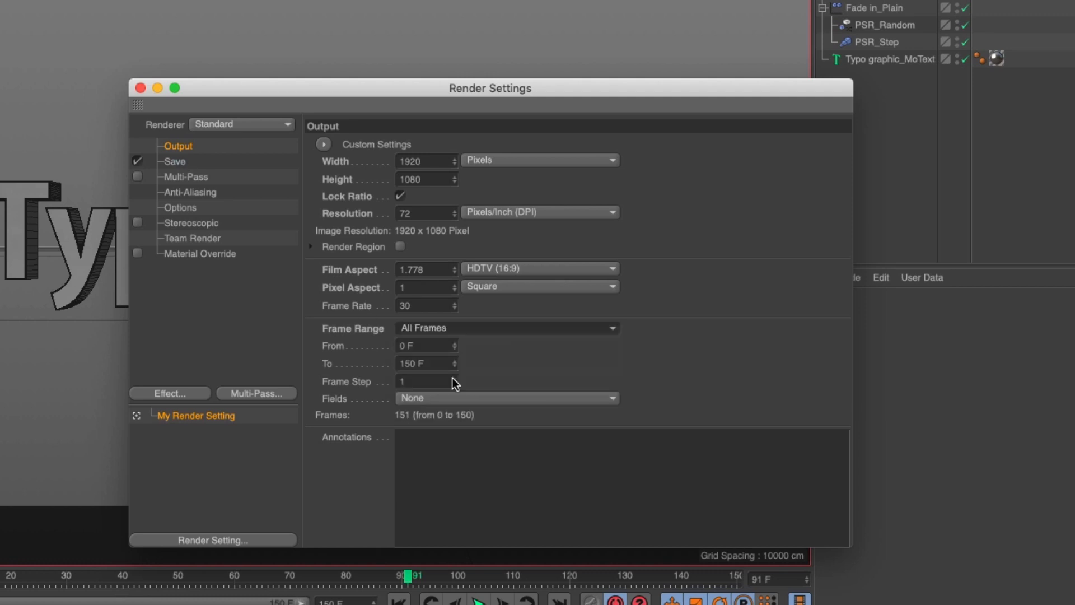
Set the render's anti-aliasing to Best and close the render settings
click(182, 166)
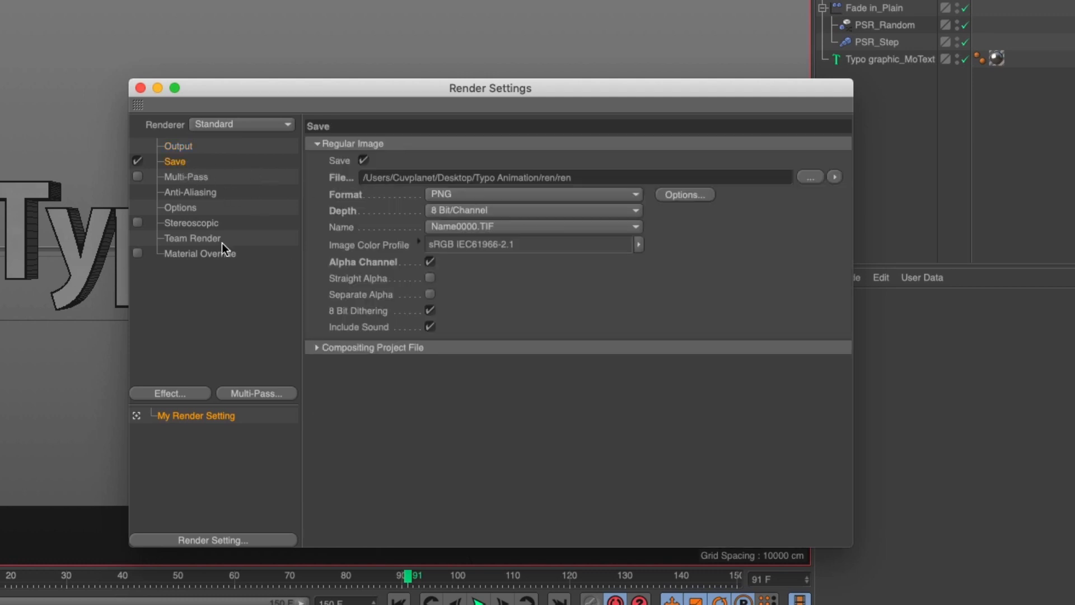
click(188, 193)
click(462, 144)
click(464, 196)
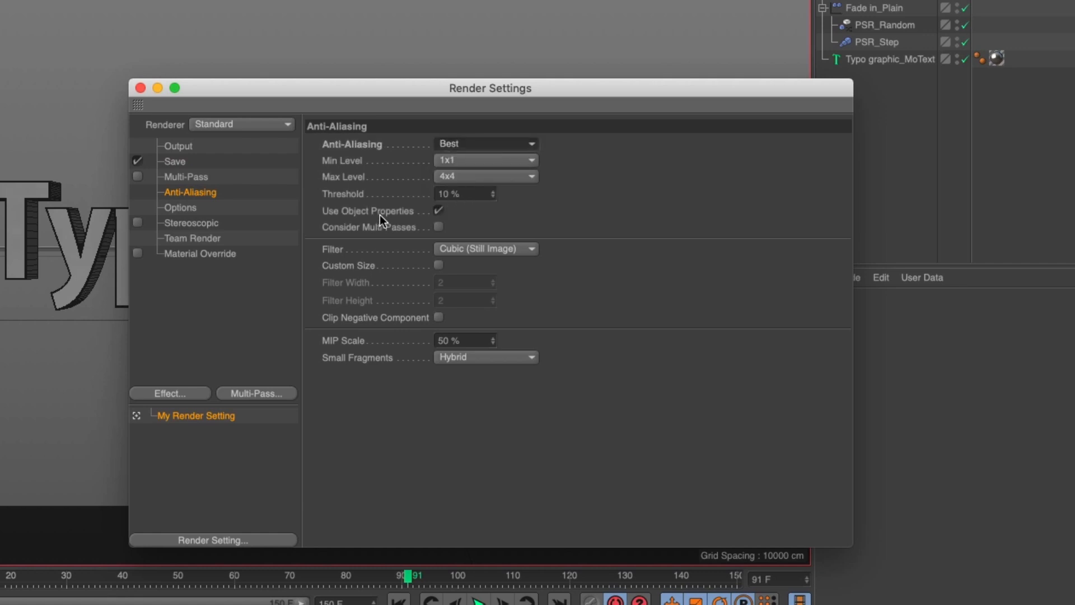
click(140, 88)
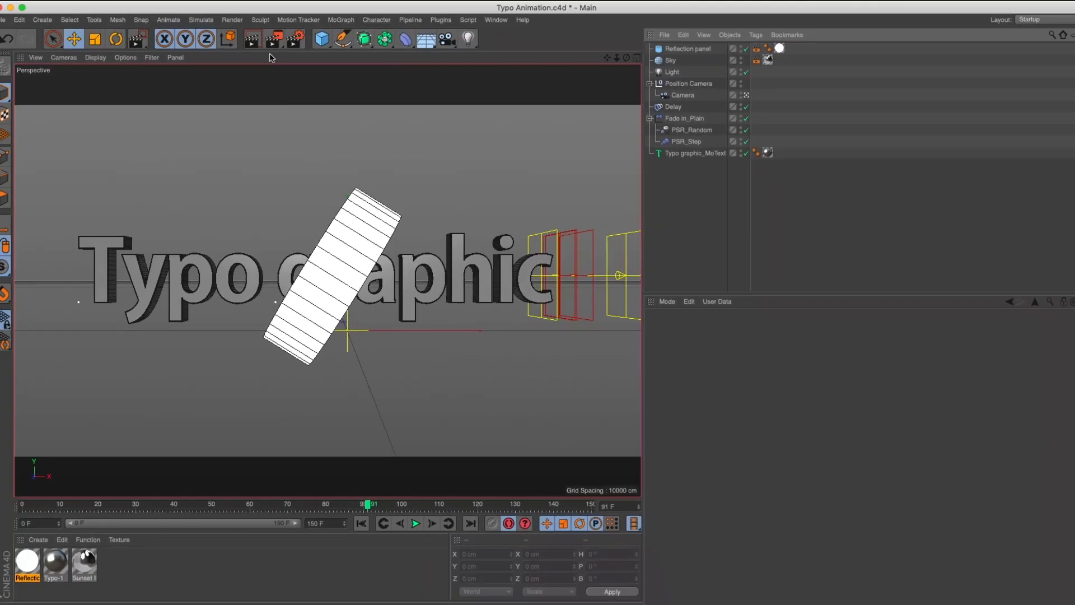
Render the full animation to the Picture Viewer, inspecting the layers and history while the frames render
click(275, 51)
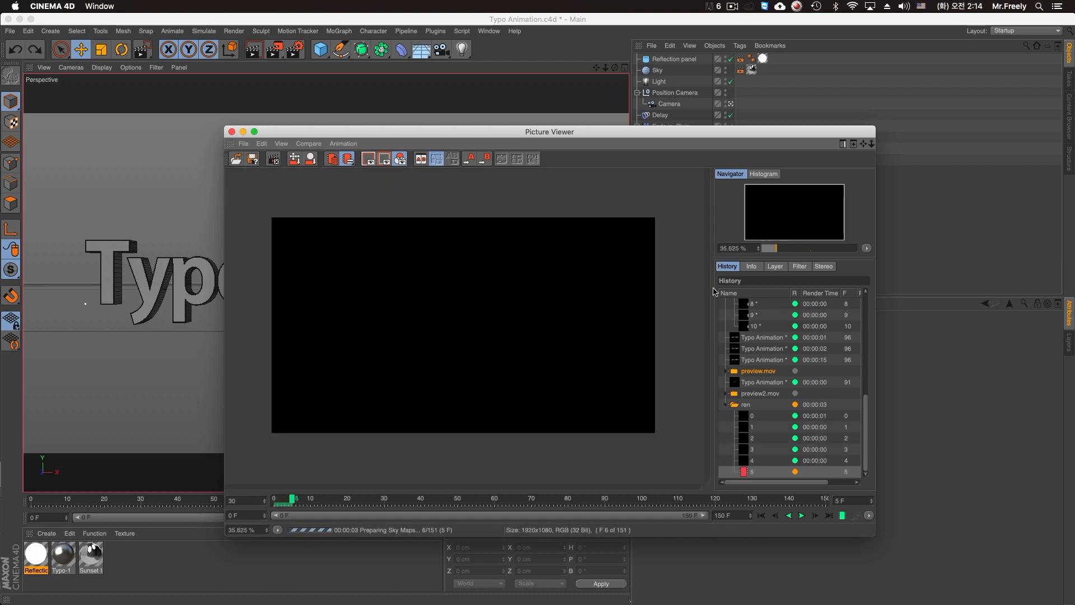
click(775, 266)
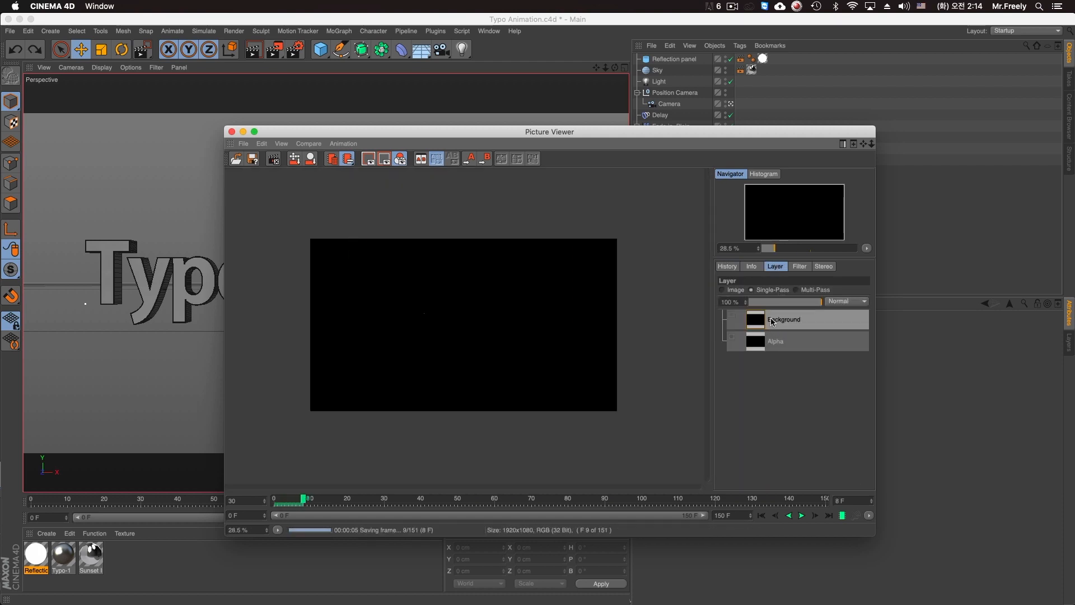
scroll(416, 305, up, 1)
scroll(415, 305, up, 2)
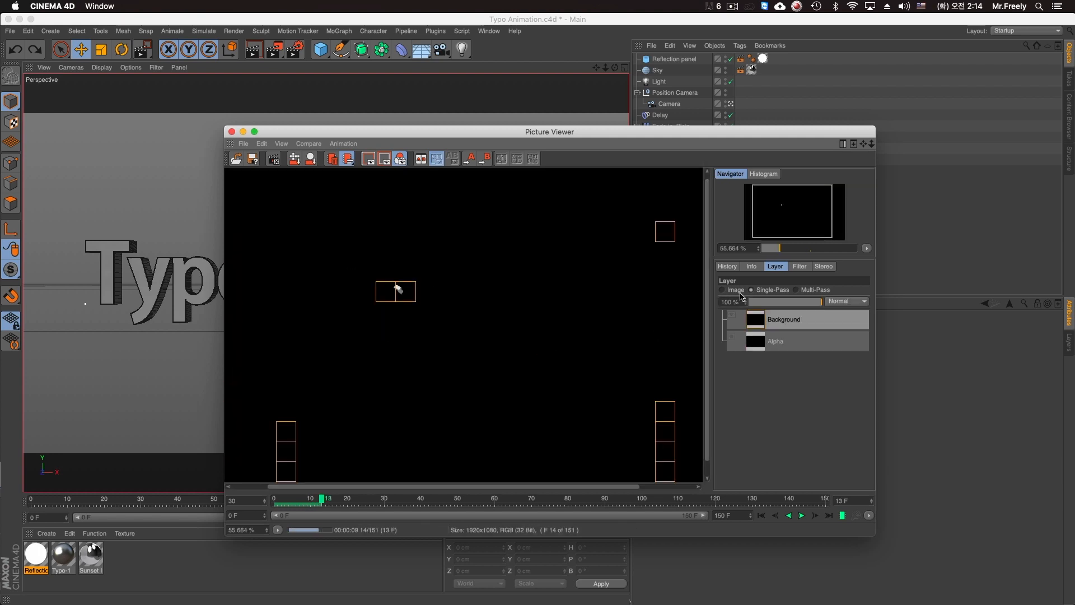
click(727, 267)
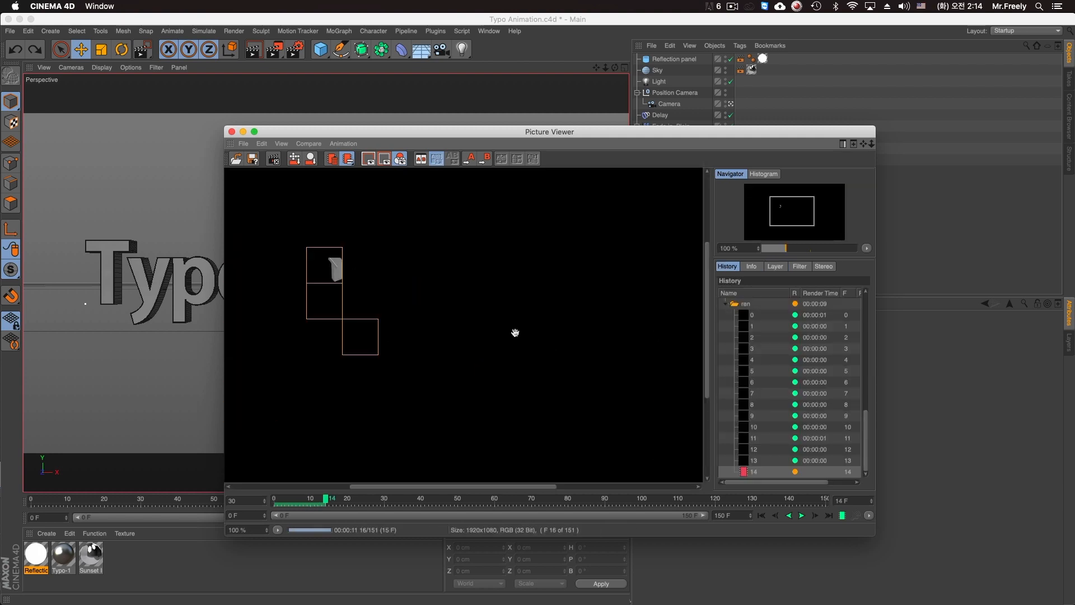
scroll(527, 337, down, 1)
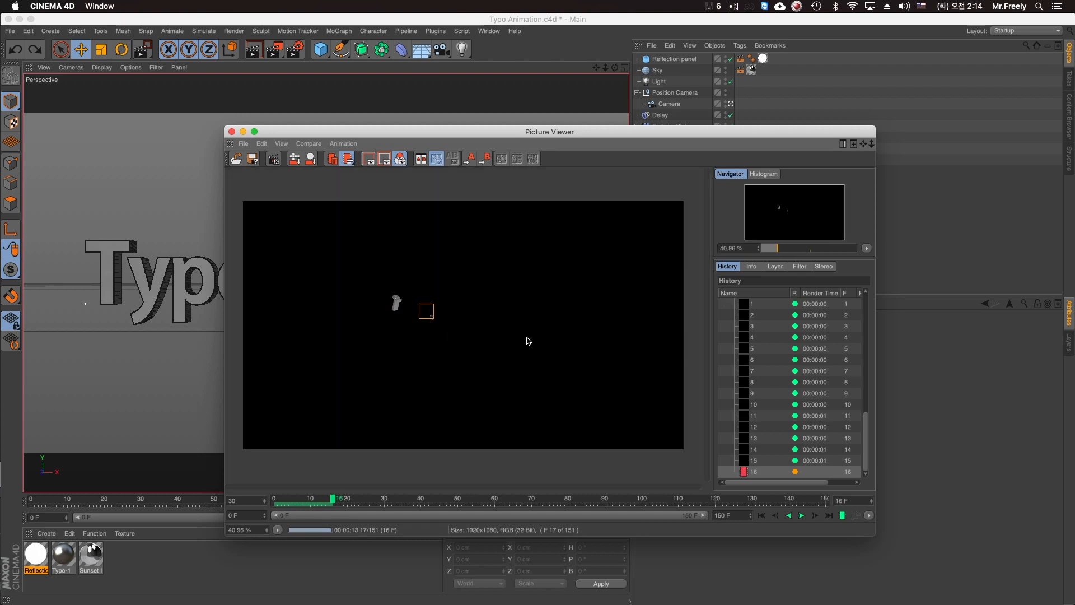
scroll(535, 337, down, 2)
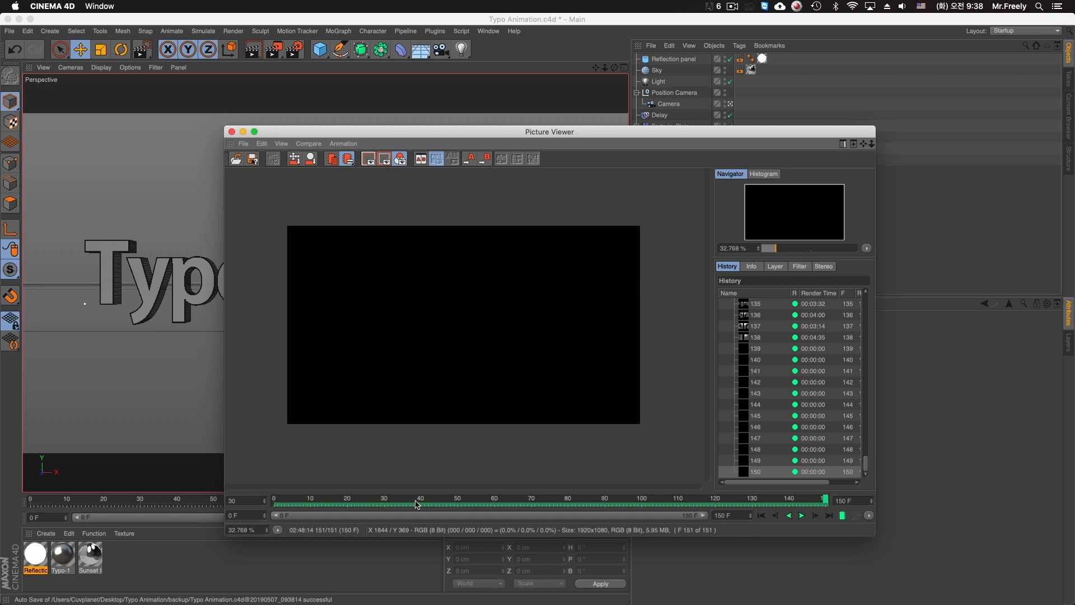
Scrub the finished render to frame 112 and view its Background and Alpha layers as single passes
drag(336, 500, 686, 500)
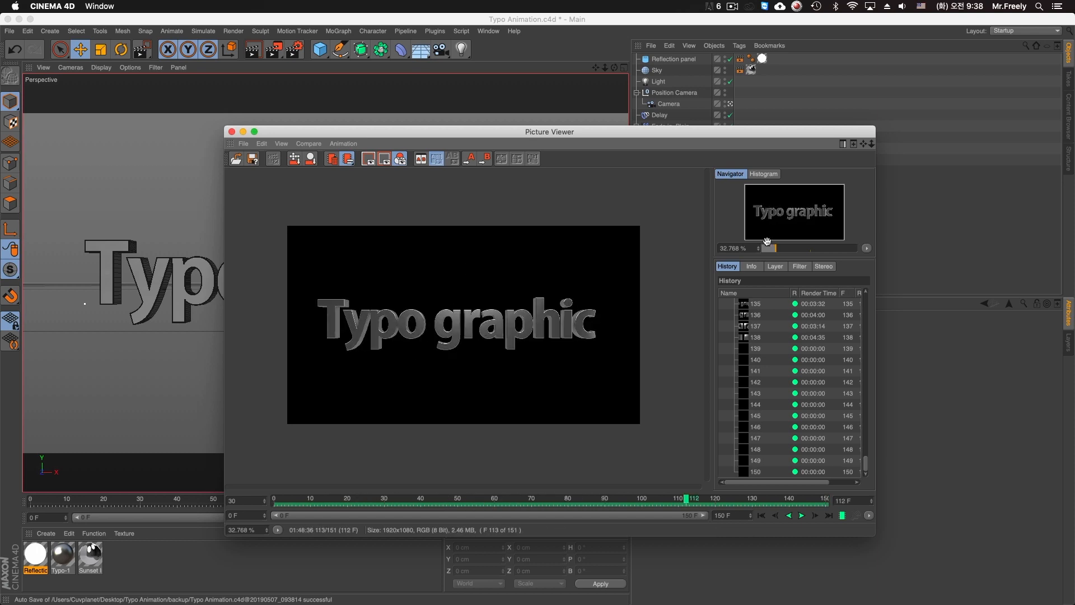
click(775, 267)
click(768, 289)
click(781, 321)
click(781, 339)
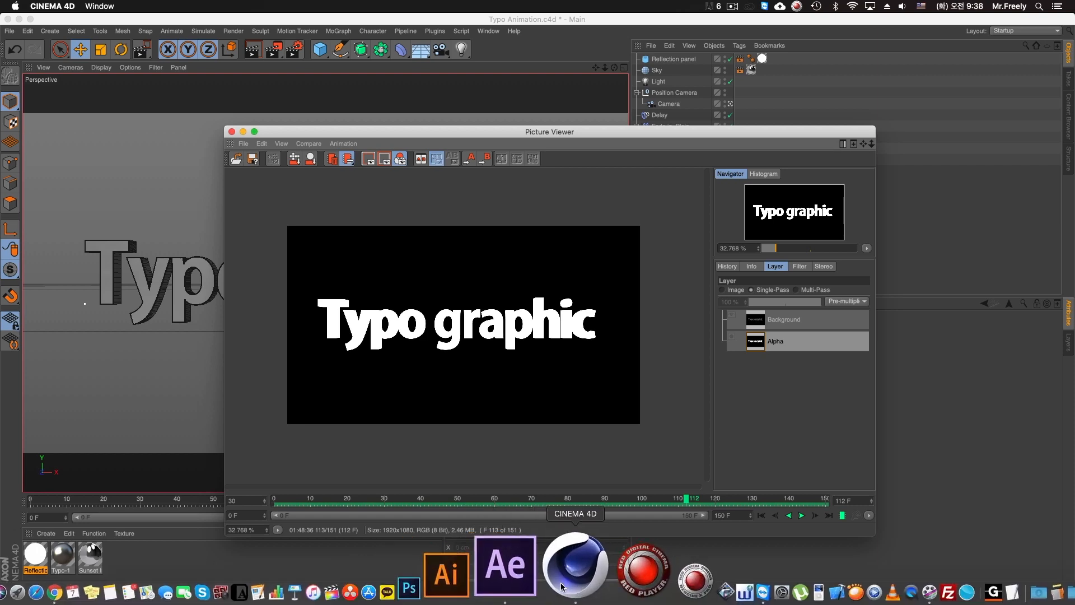
Switch to After Effects and import the PNG image sequence from the ren folder inside Typo Animation on the desktop
click(532, 498)
click(107, 223)
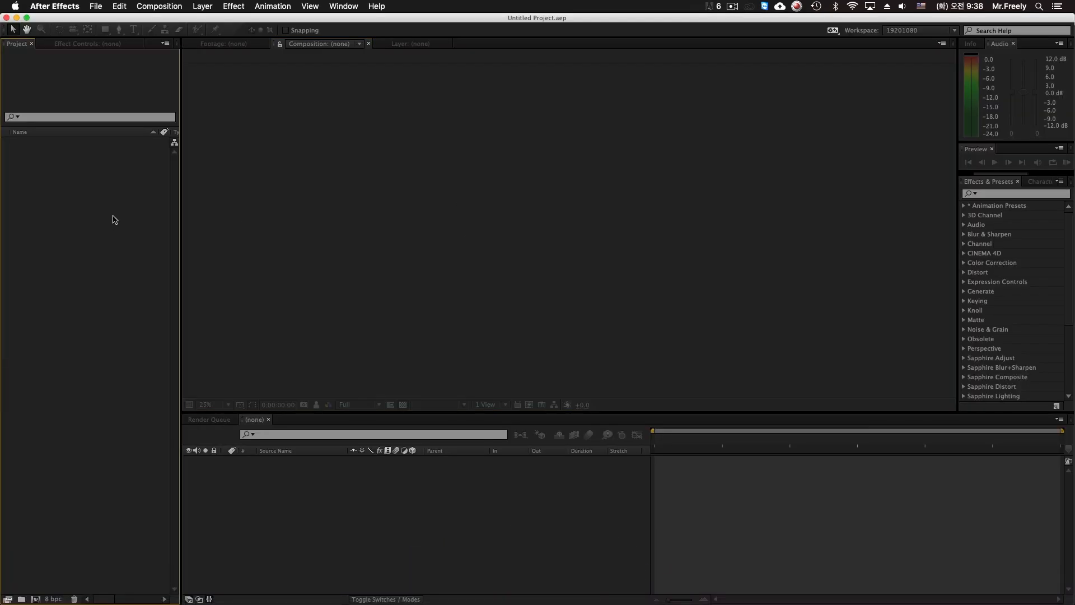
double_click(114, 219)
click(227, 148)
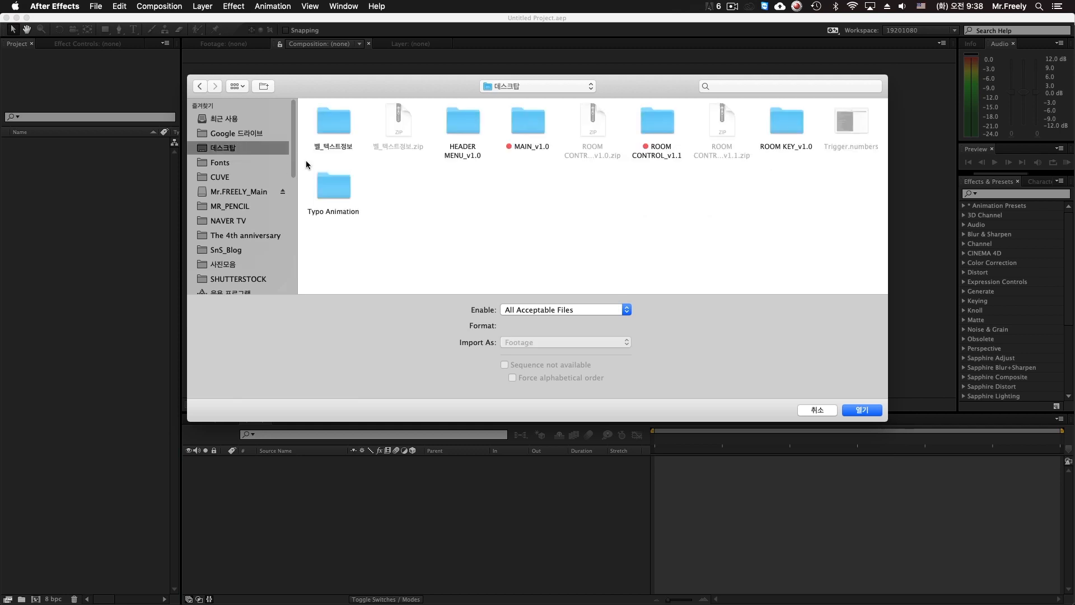
double_click(336, 185)
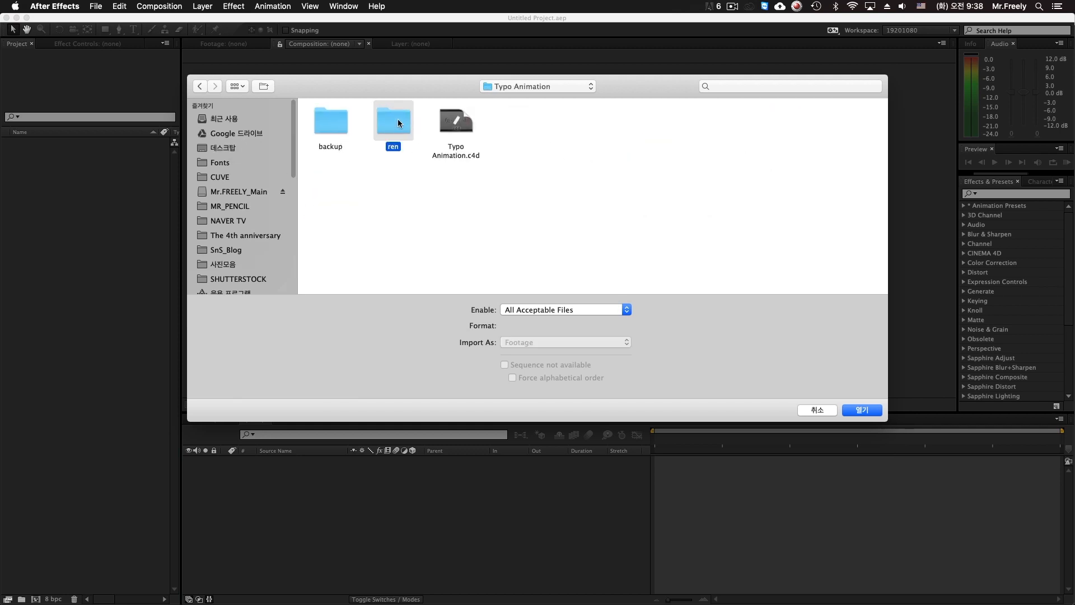
double_click(397, 120)
click(343, 126)
key(Return)
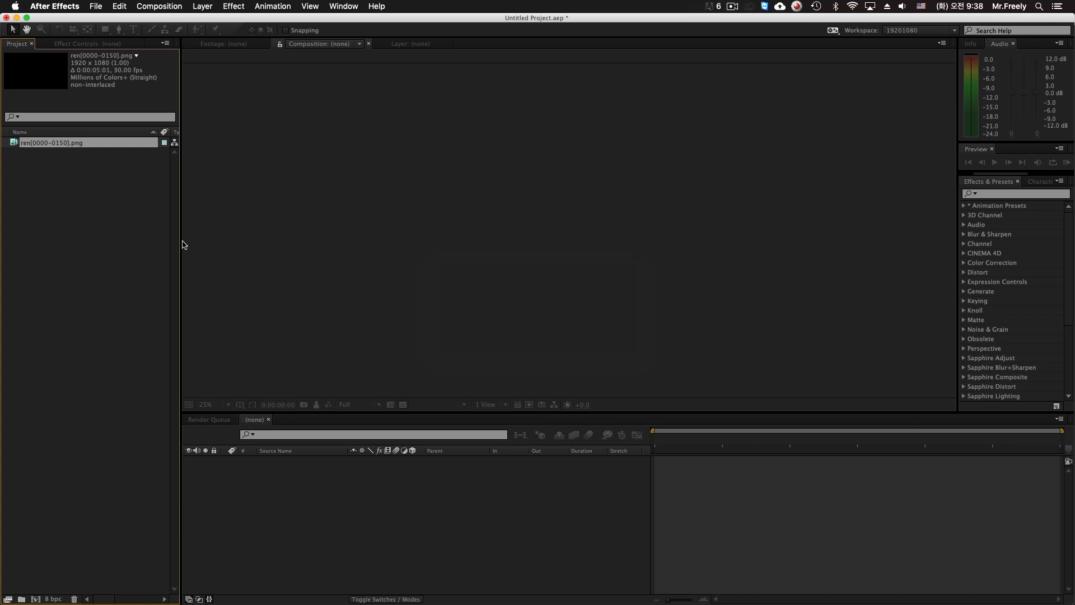
Create a new composition from the ren[0000-0150].png sequence and turn off its transparency grid
drag(62, 146, 36, 599)
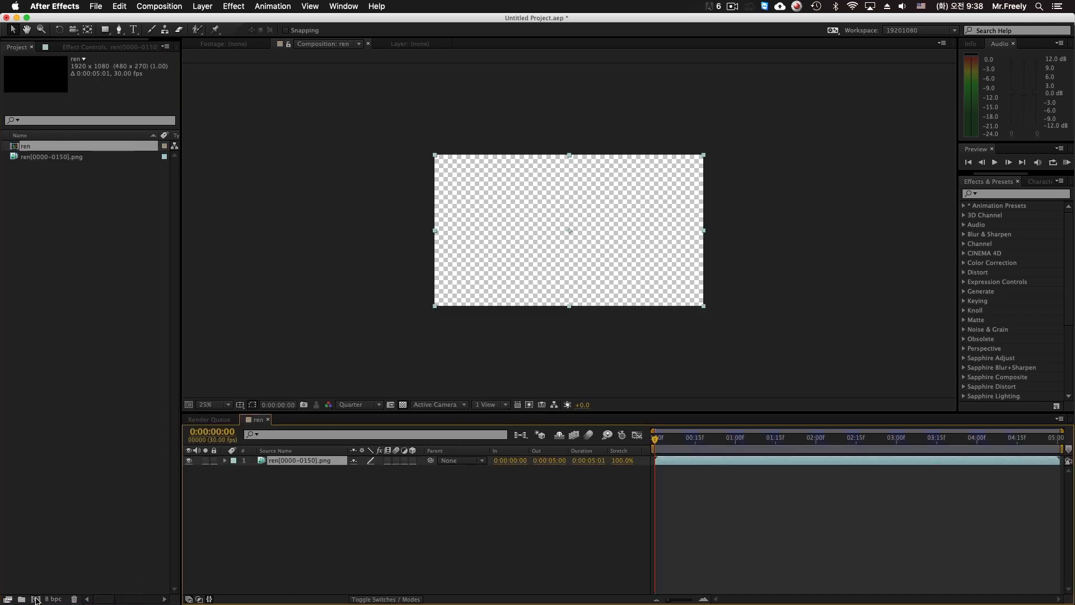
key(period)
key(period)
click(403, 404)
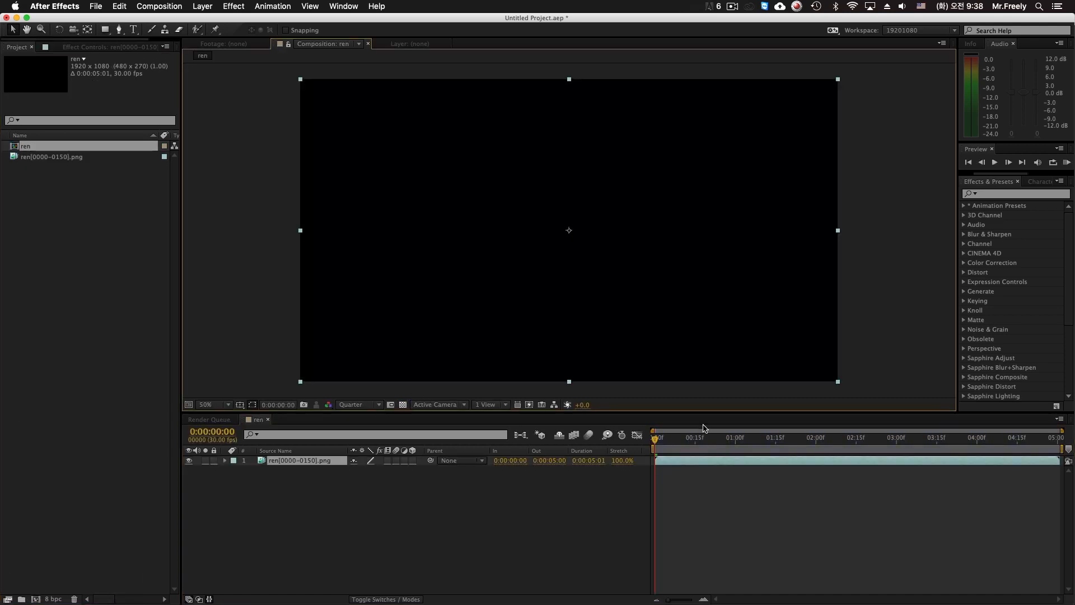
Scrub the composition to 0:00:02:23, set the preview resolution to Full, and preview the animation
drag(672, 443, 878, 443)
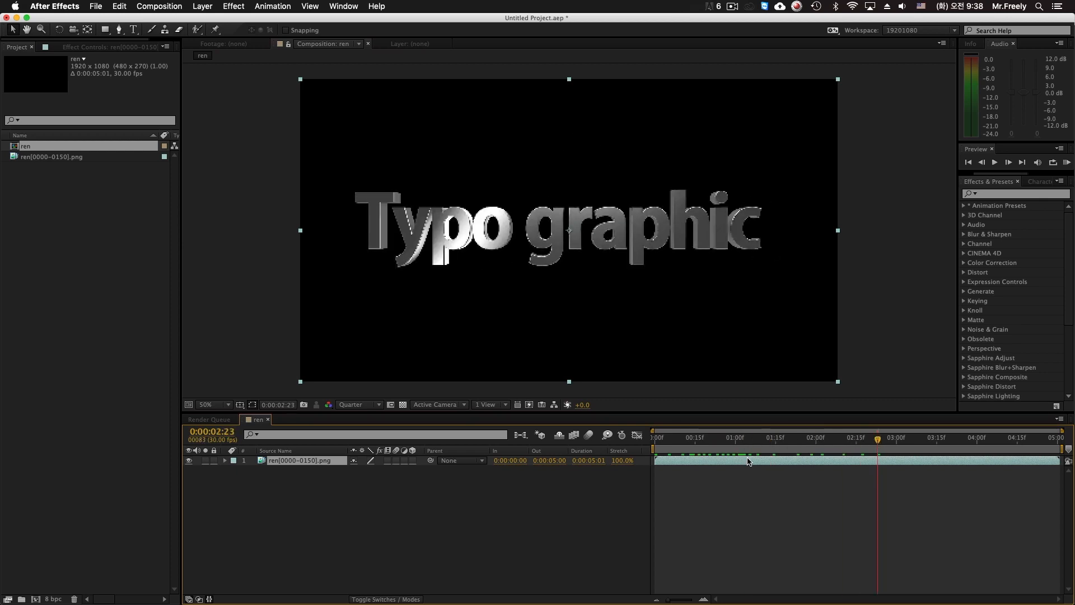
click(435, 404)
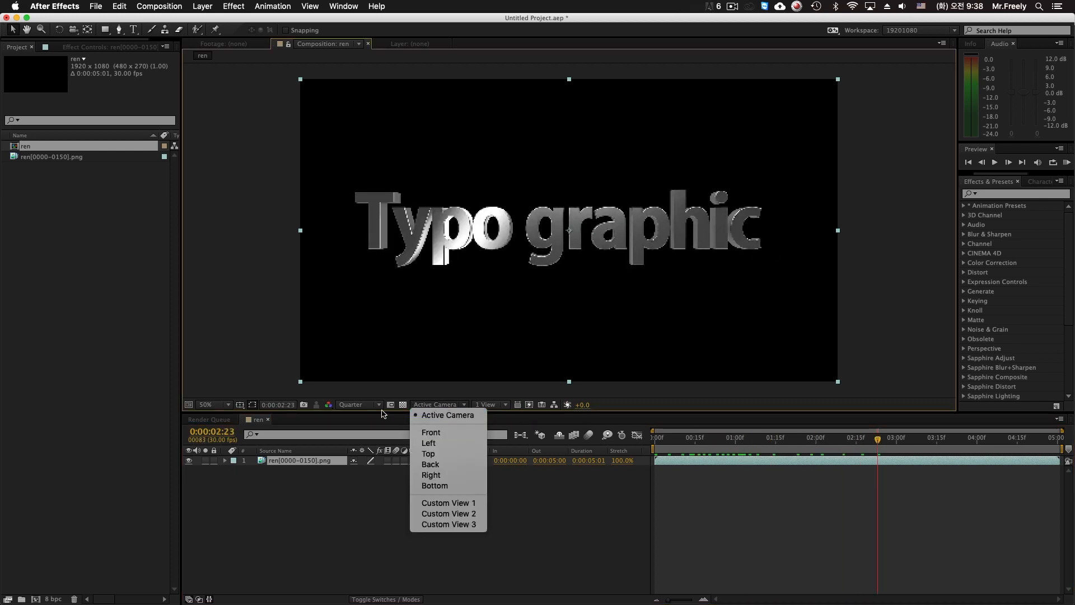
click(359, 405)
click(367, 431)
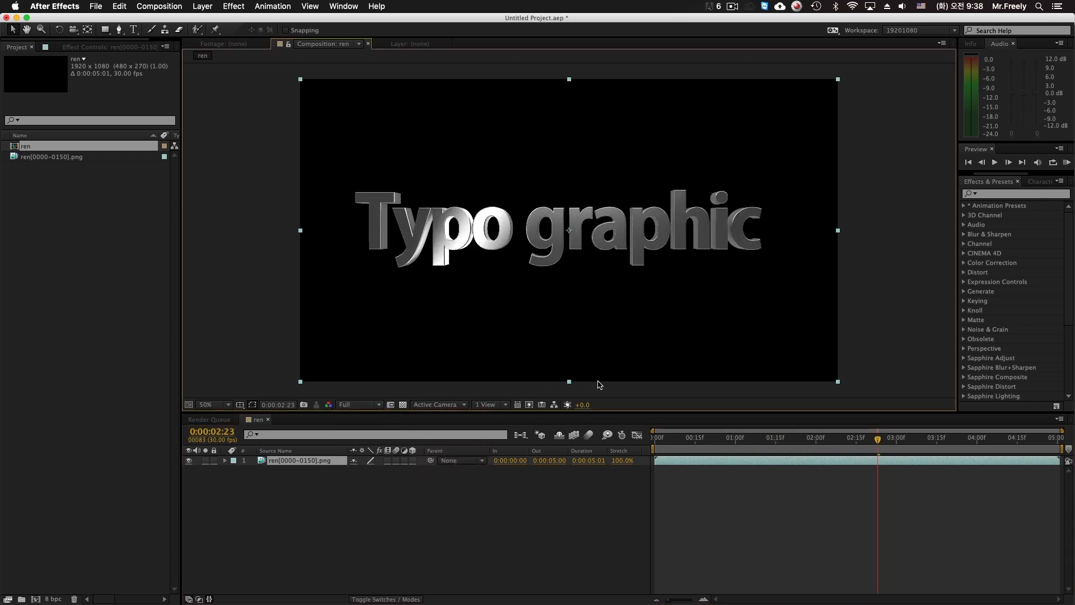
key(KP_0)
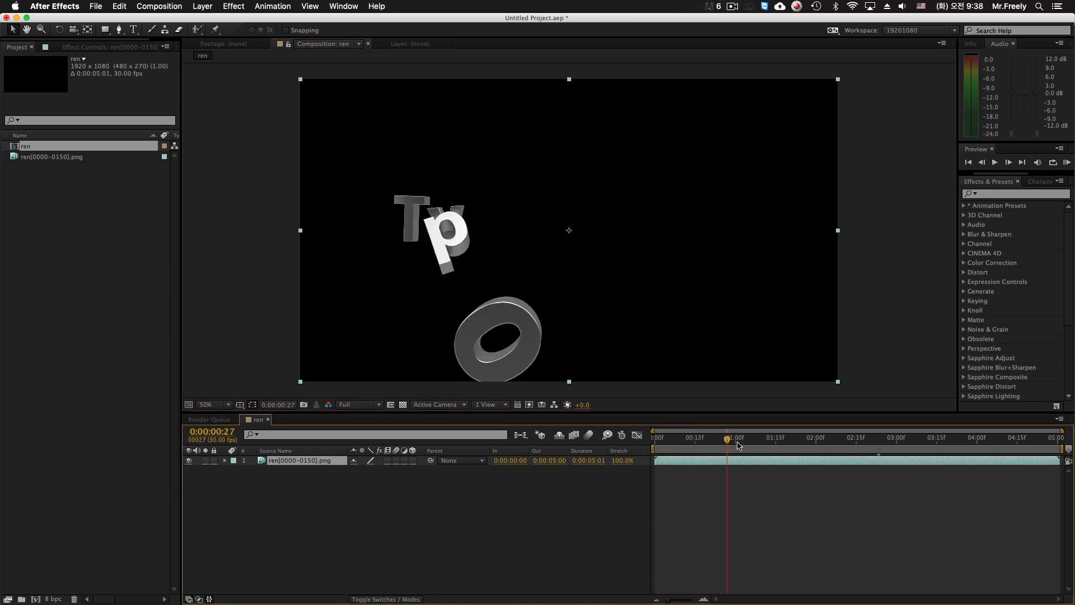
Search the effects for "motion" and apply Pixel Motion Blur to the ren sequence layer
click(1000, 194)
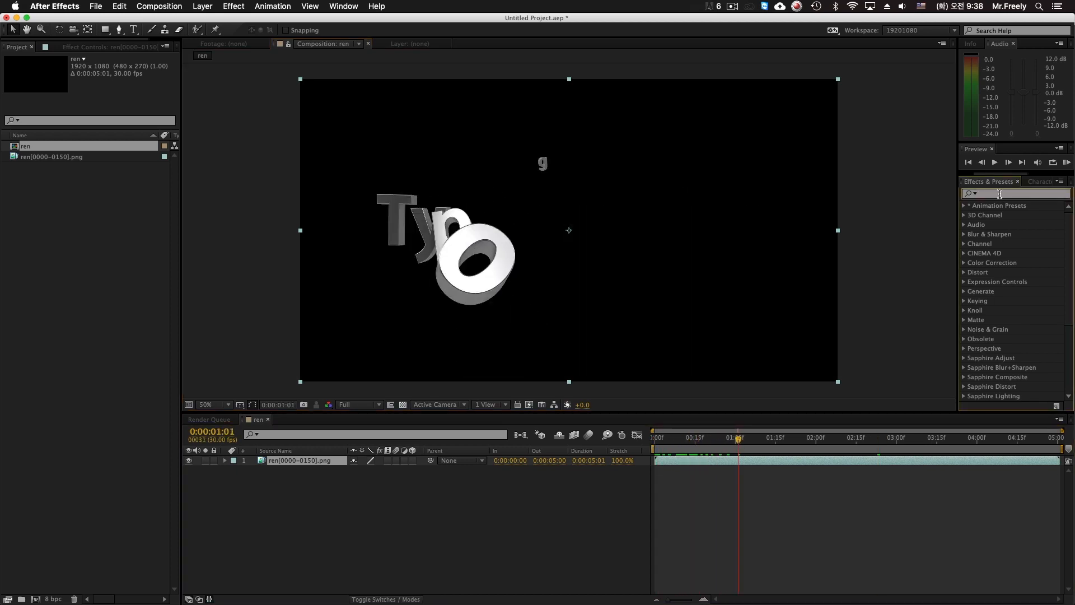
text(motion)
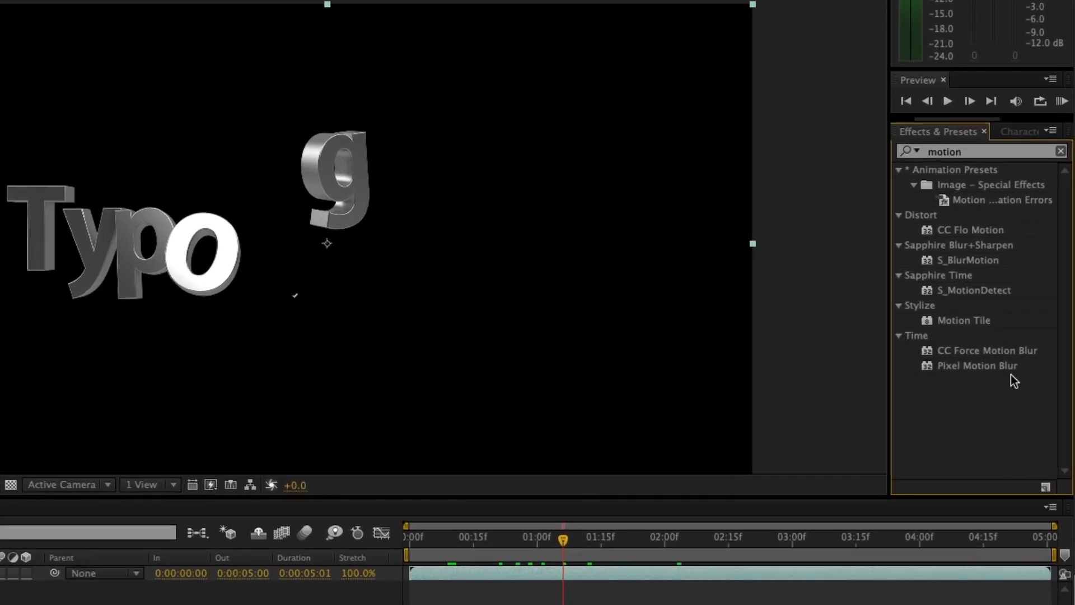
double_click(978, 365)
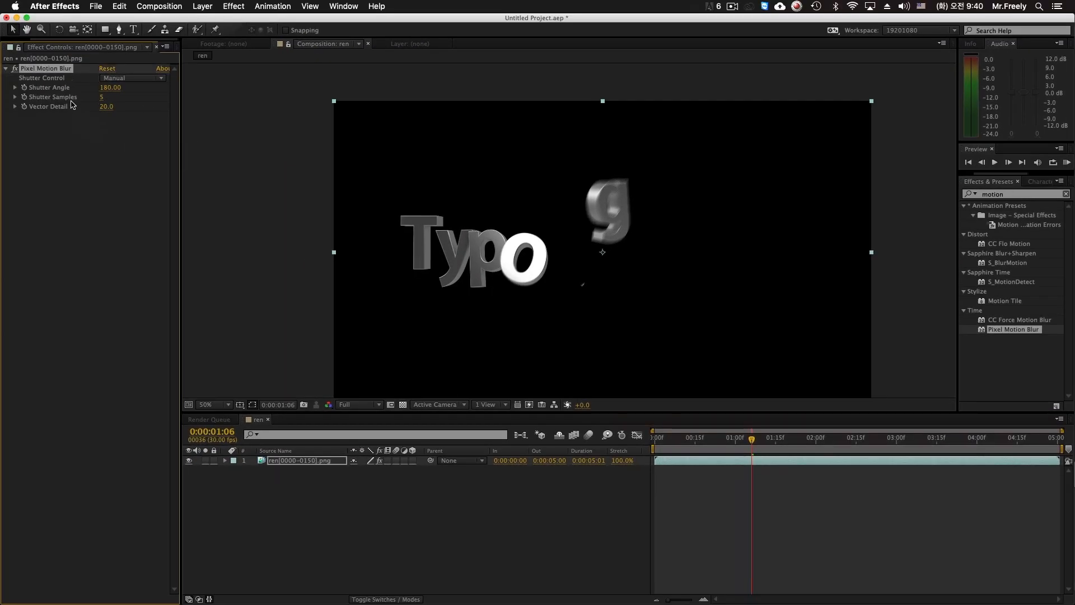
Expand the Pixel Motion Blur parameters and raise Shutter Angle to about 243 and Shutter Samples to 9
click(16, 107)
click(15, 97)
click(16, 87)
drag(94, 103, 117, 105)
drag(58, 128, 89, 132)
scroll(548, 226, up, 2)
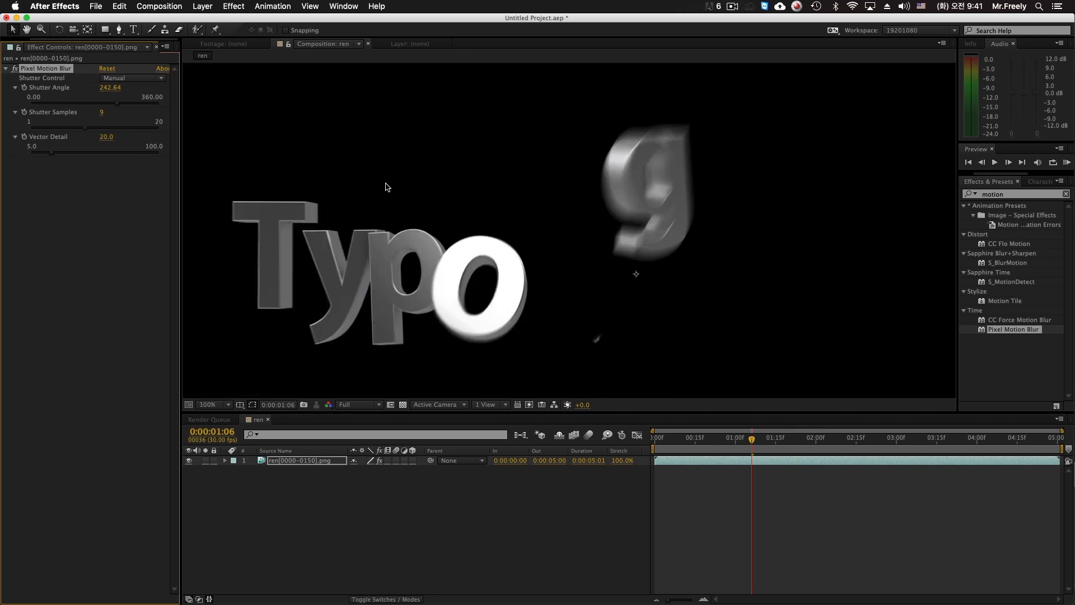
drag(434, 158, 384, 178)
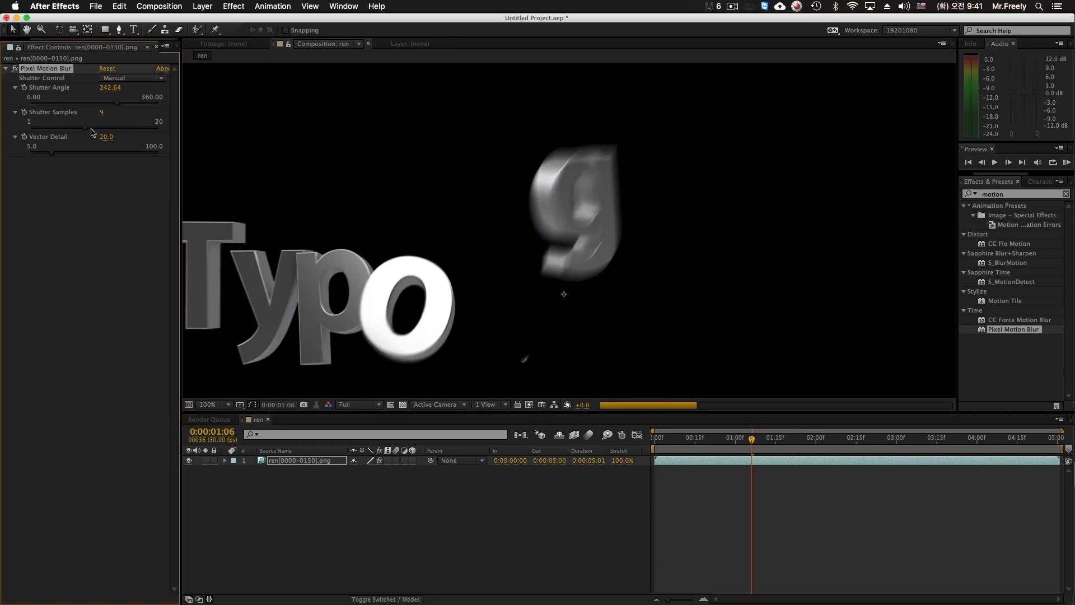
Dismiss the crash alert and return to After Effects
click(643, 330)
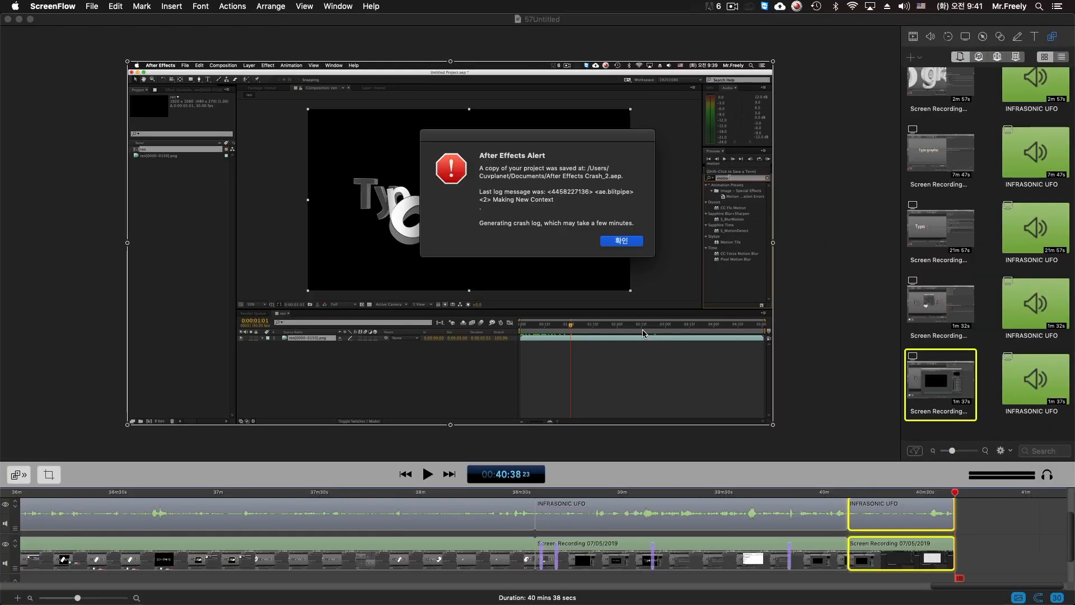
key(super+Tab)
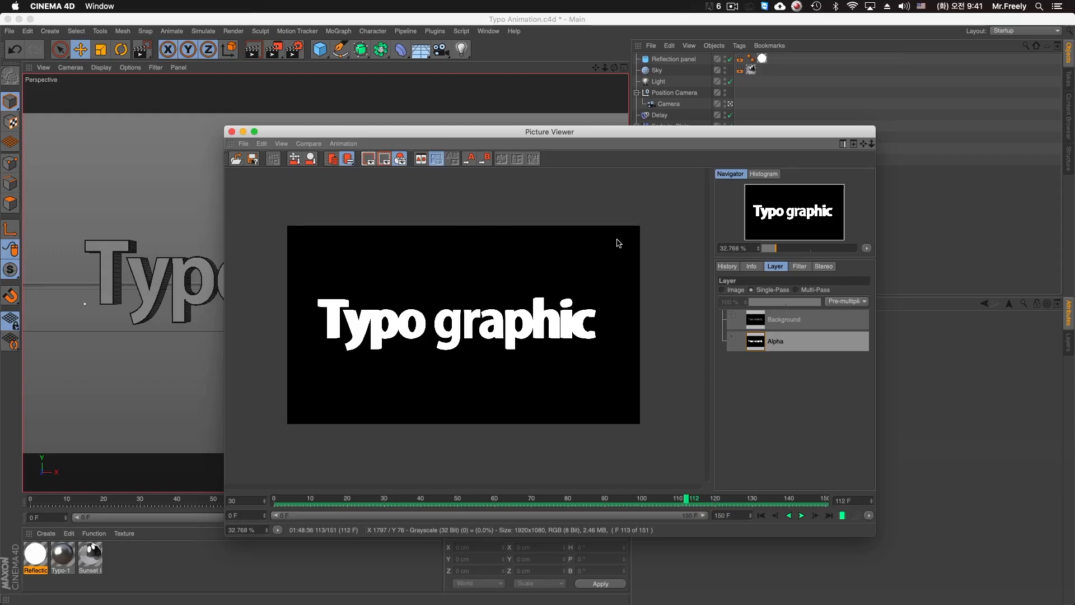
click(620, 580)
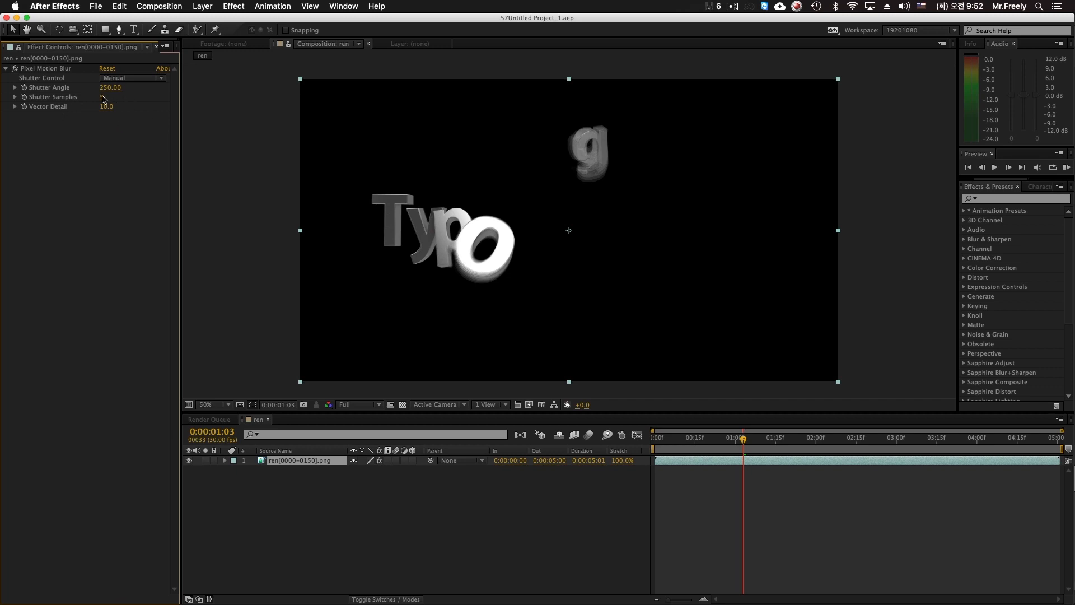
Examine the motion blur on the moving "o" and "g" letters up close in the composition
scroll(395, 249, up, 2)
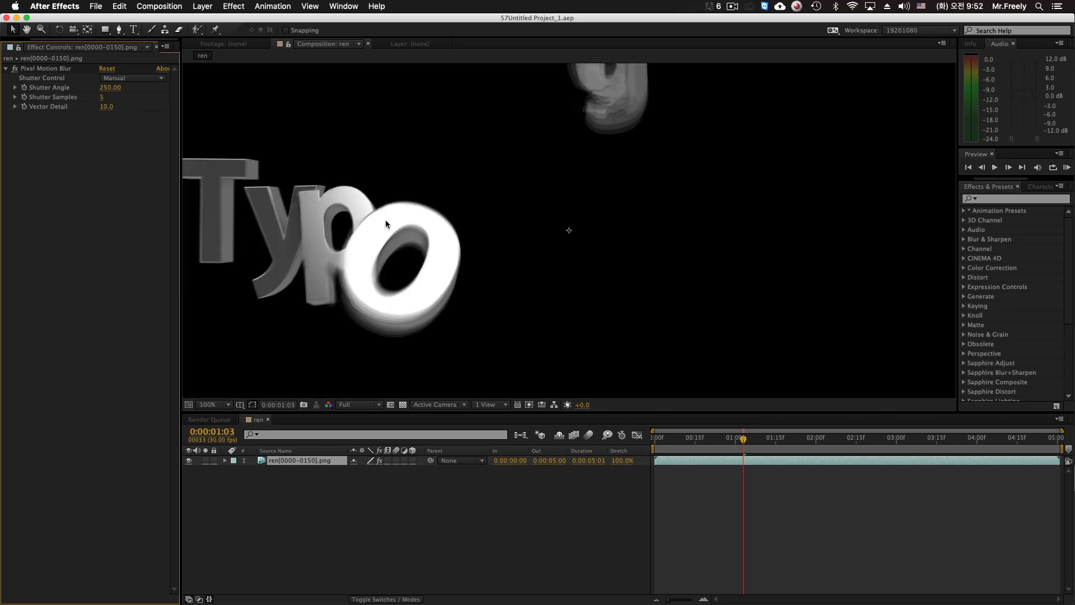
drag(447, 223, 456, 247)
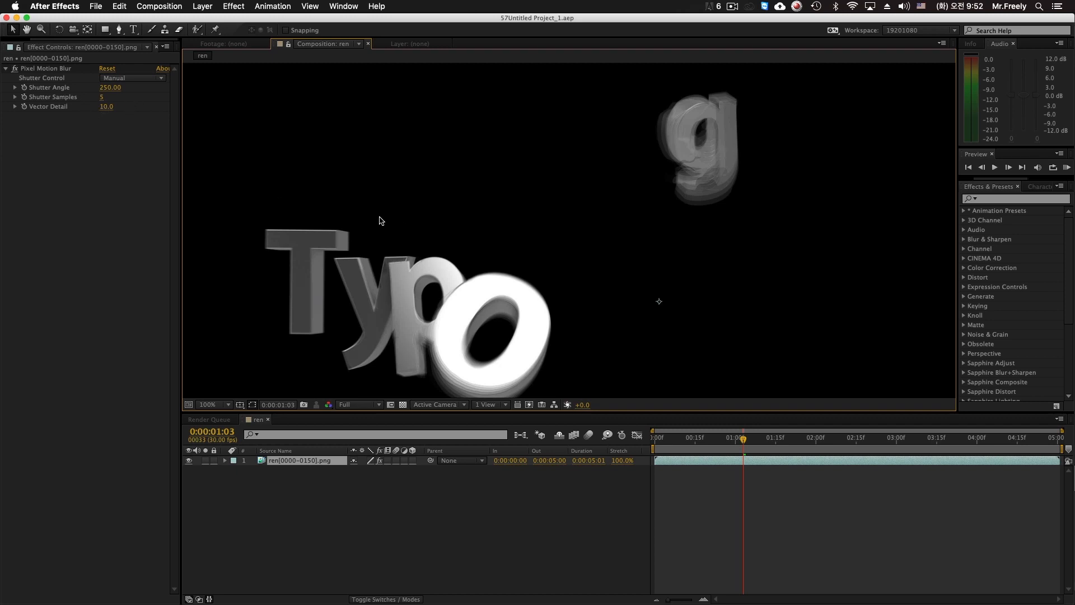
drag(562, 326, 557, 290)
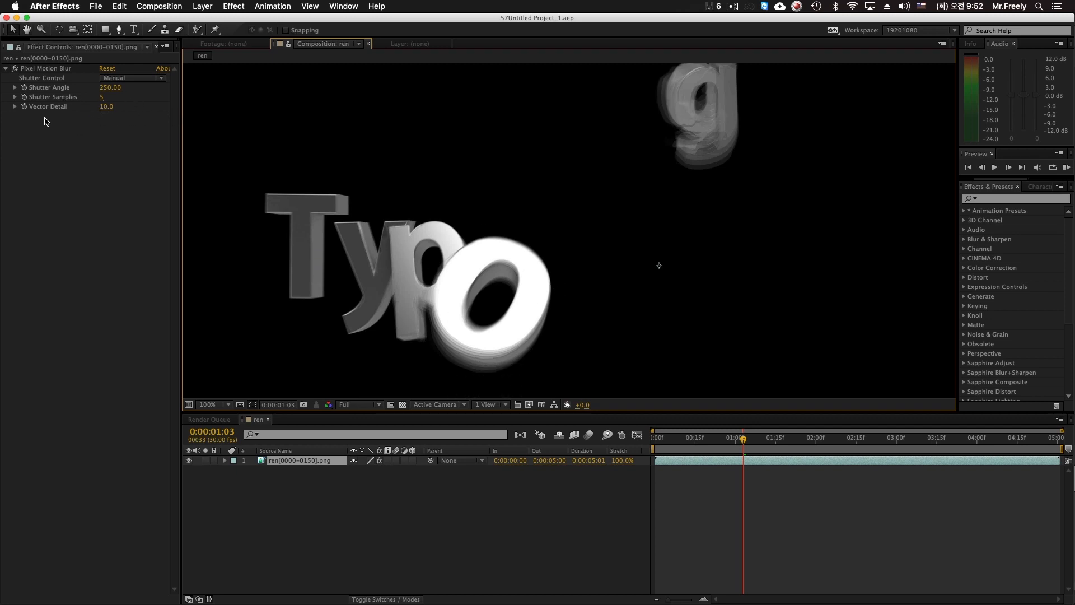
scroll(469, 245, down, 2)
scroll(472, 252, up, 2)
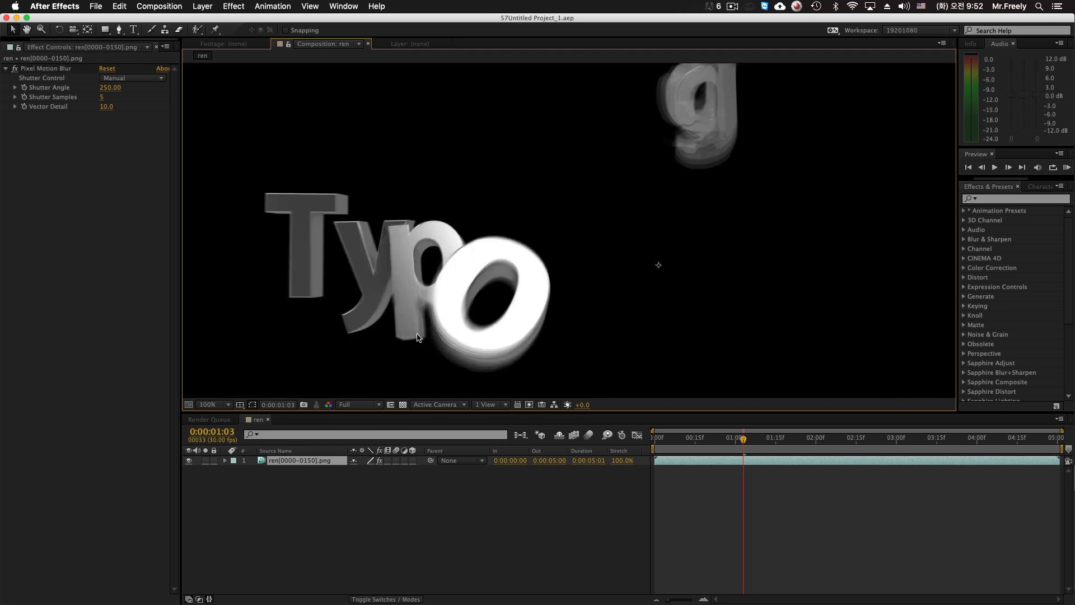
drag(742, 123, 710, 152)
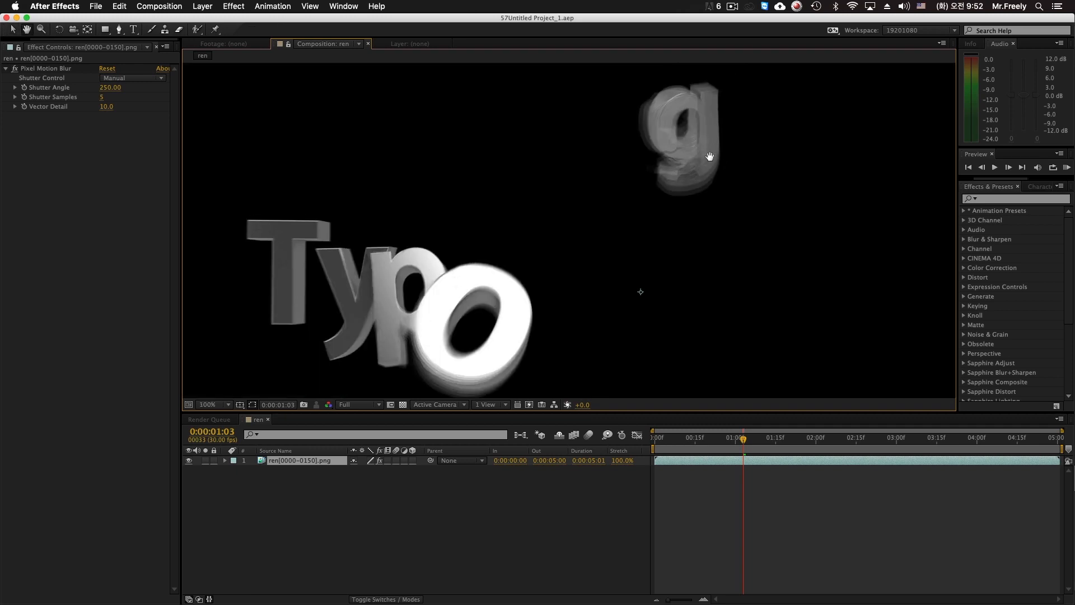
scroll(415, 290, down, 5)
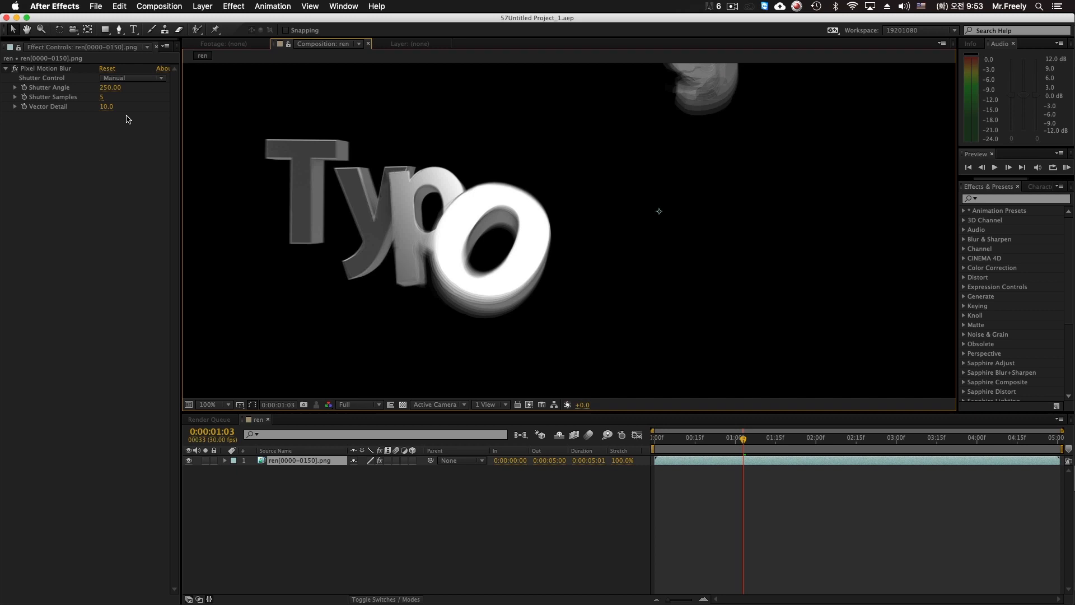
Set Pixel Motion Blur's Vector Detail to 20 and its Shutter Samples to 10
click(107, 107)
text(20)
key(Return)
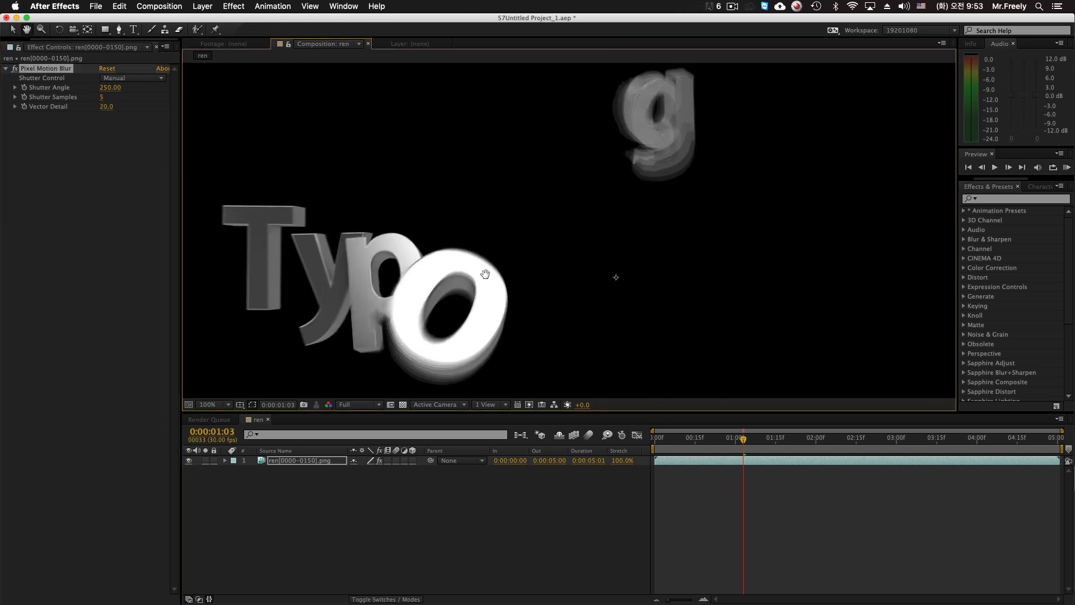
click(103, 97)
text(10)
key(Return)
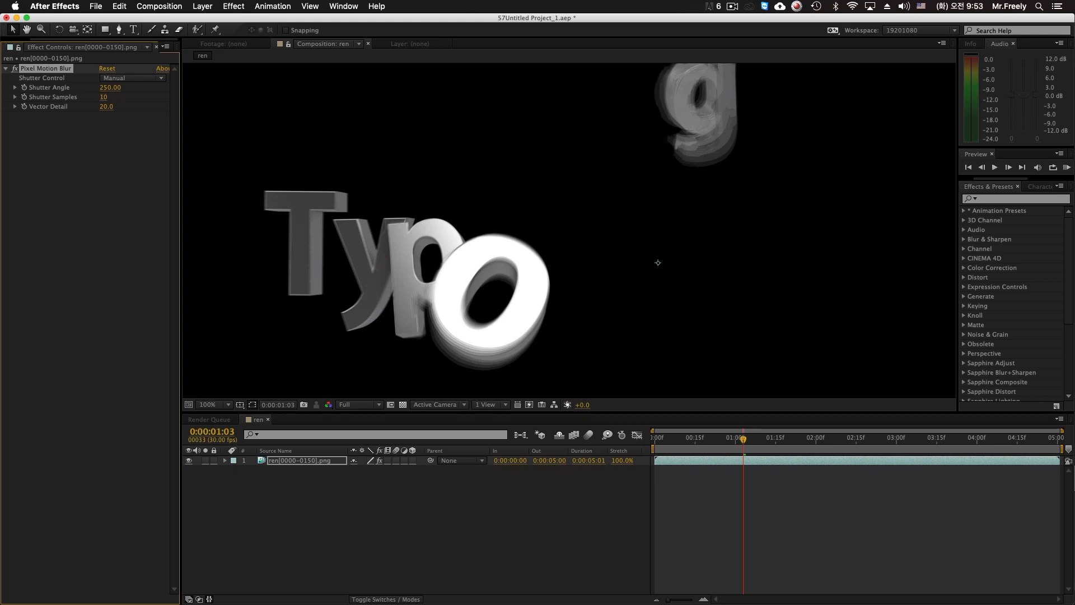
key(v)
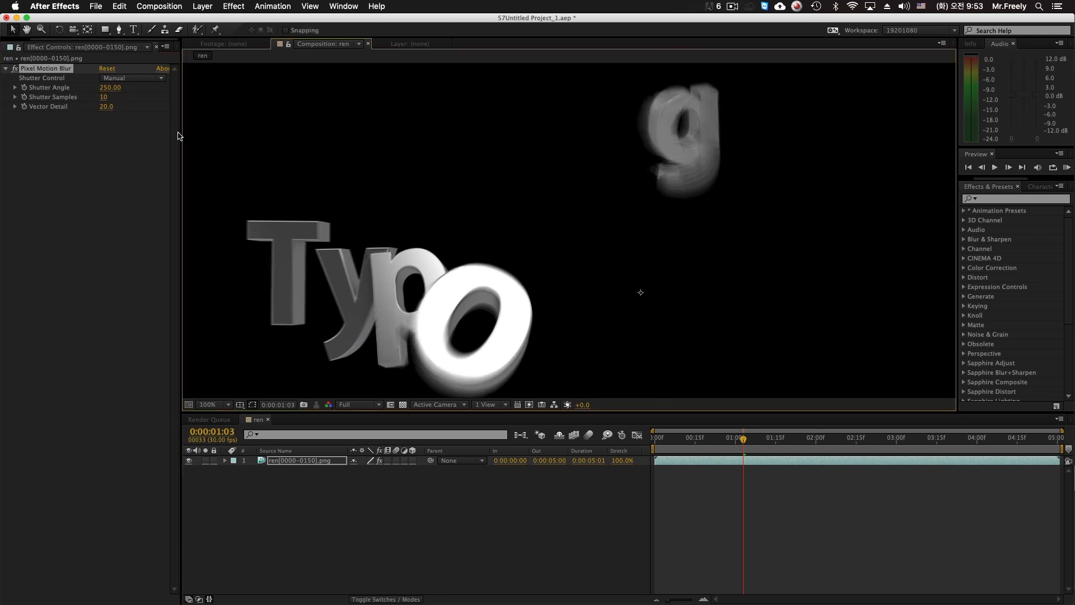
Set Pixel Motion Blur's Shutter Angle to 200 and check the blurred letters
click(109, 87)
text(200)
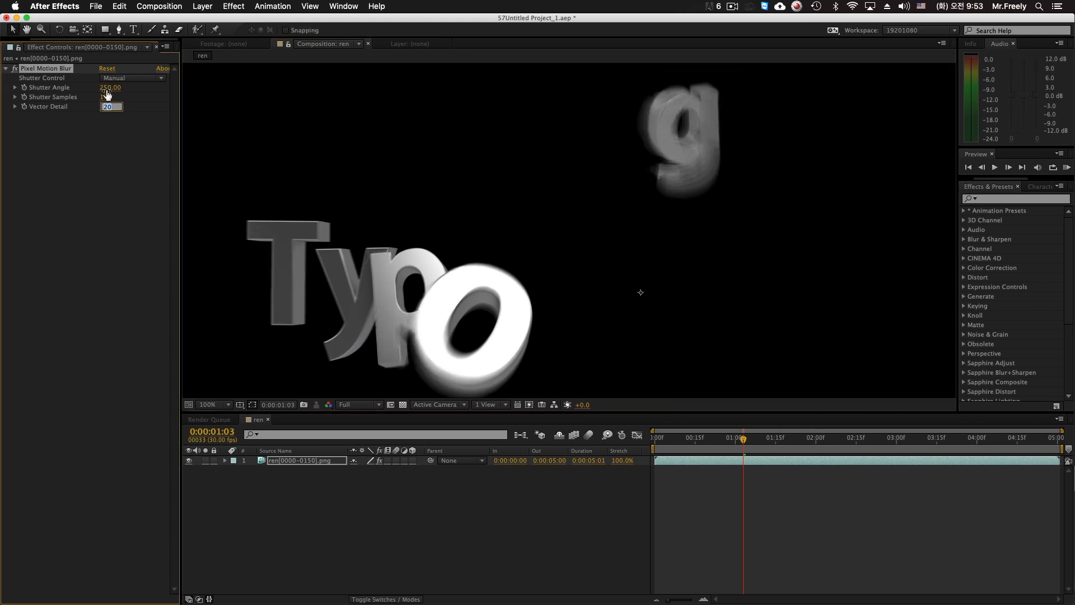
key(Return)
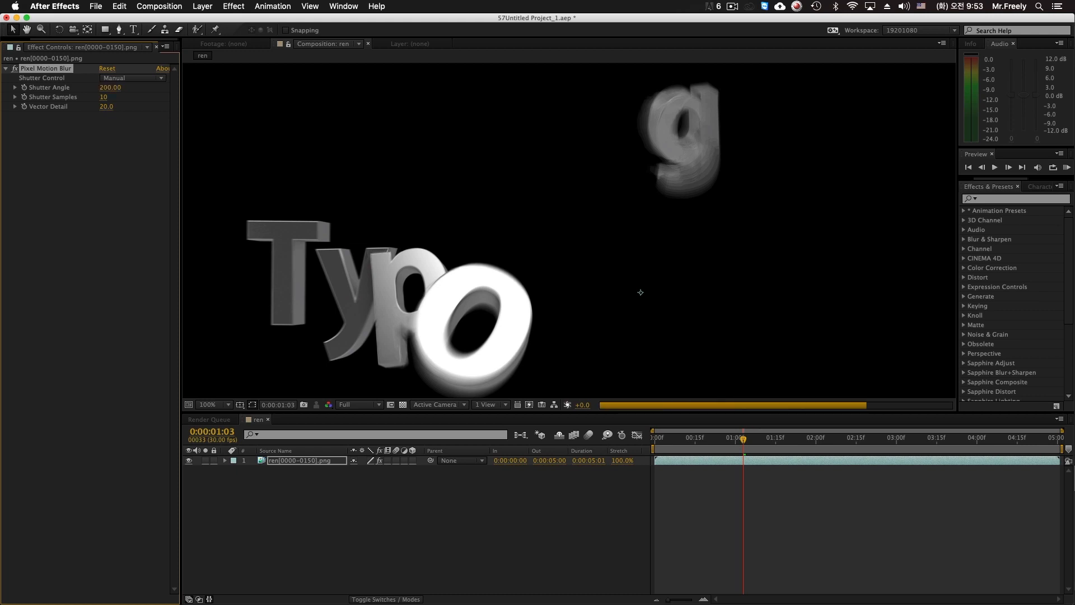
scroll(572, 278, down, 2)
drag(827, 322, 919, 307)
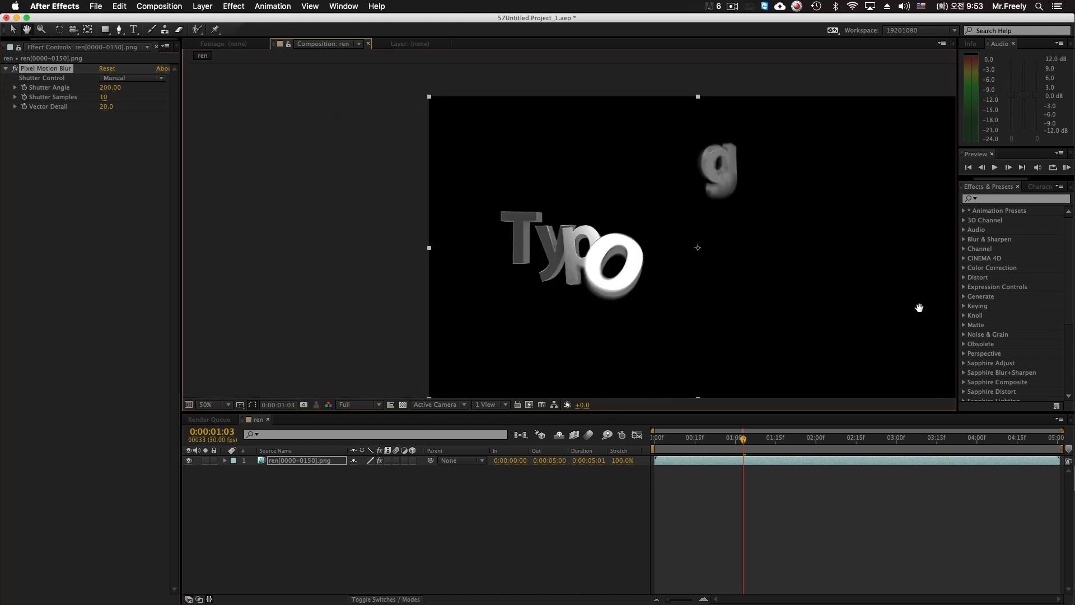
Search the effects for "motion" and add CC Force Motion Blur to the ren layer
click(1003, 199)
text(motion)
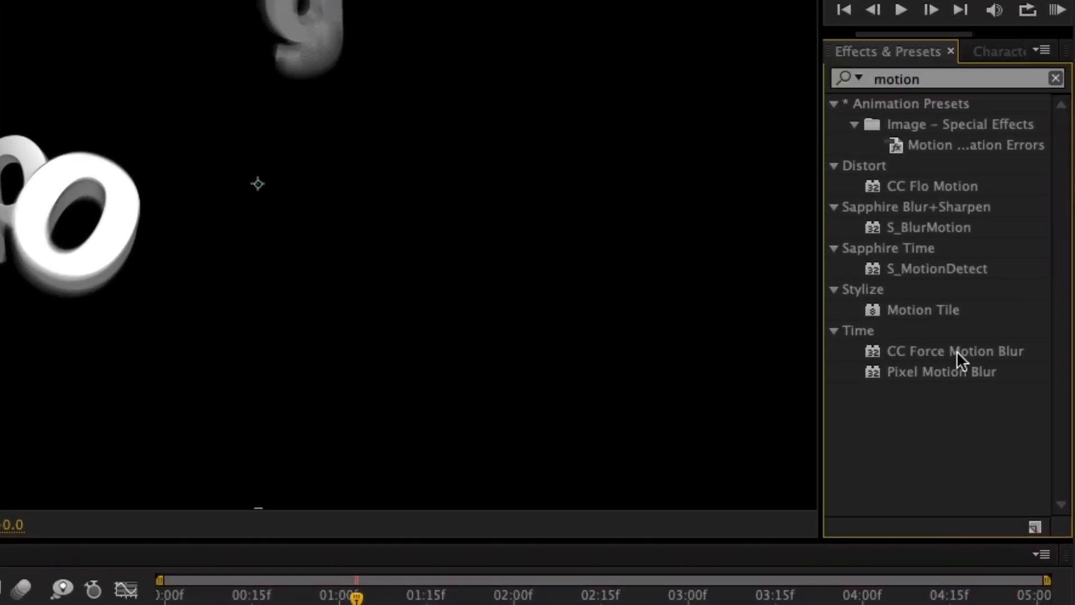
double_click(957, 351)
key(Escape)
double_click(937, 350)
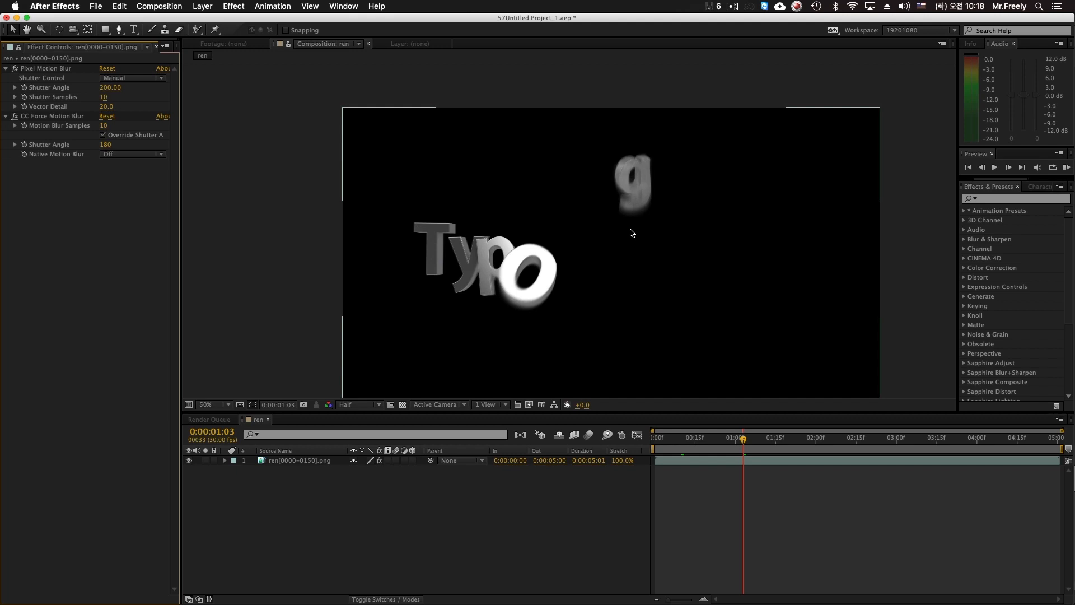
Search the effects for "time" and look through the Time effects and the blurred letters in the composition
click(1008, 199)
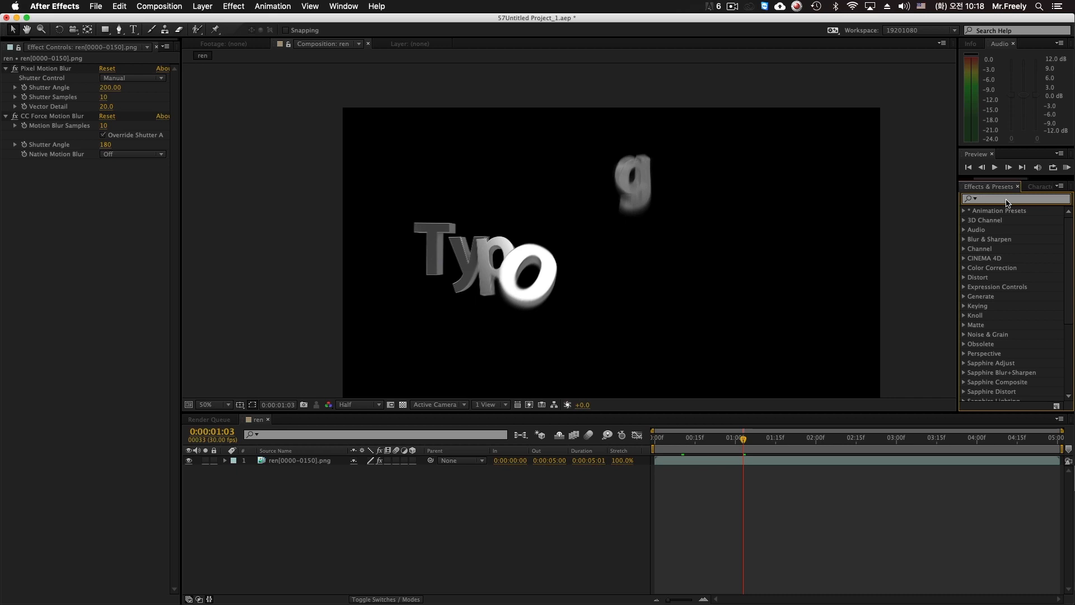
text(time)
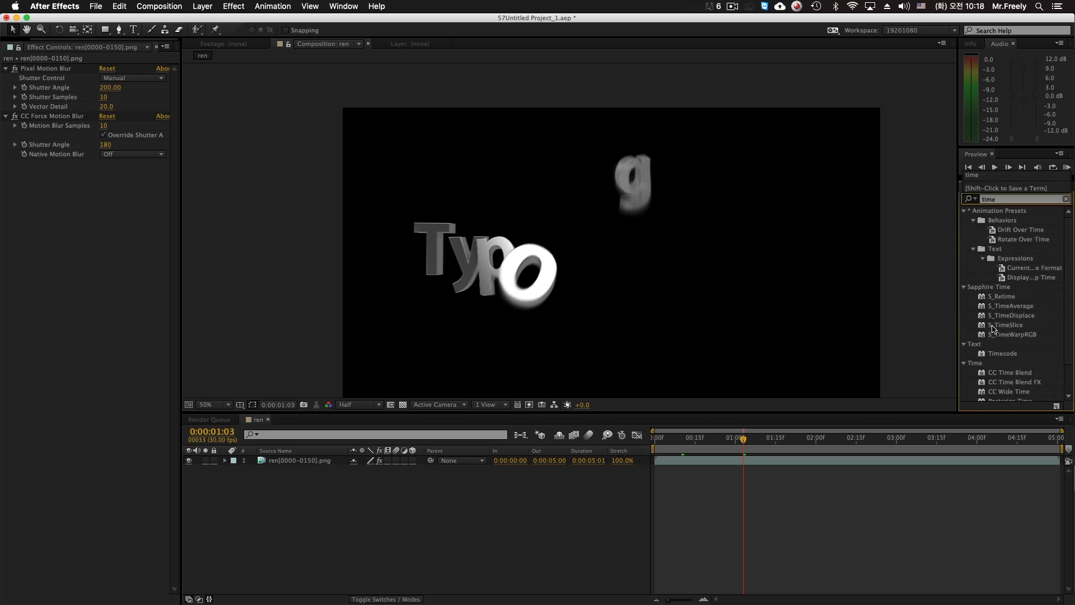
scroll(994, 330, down, 3)
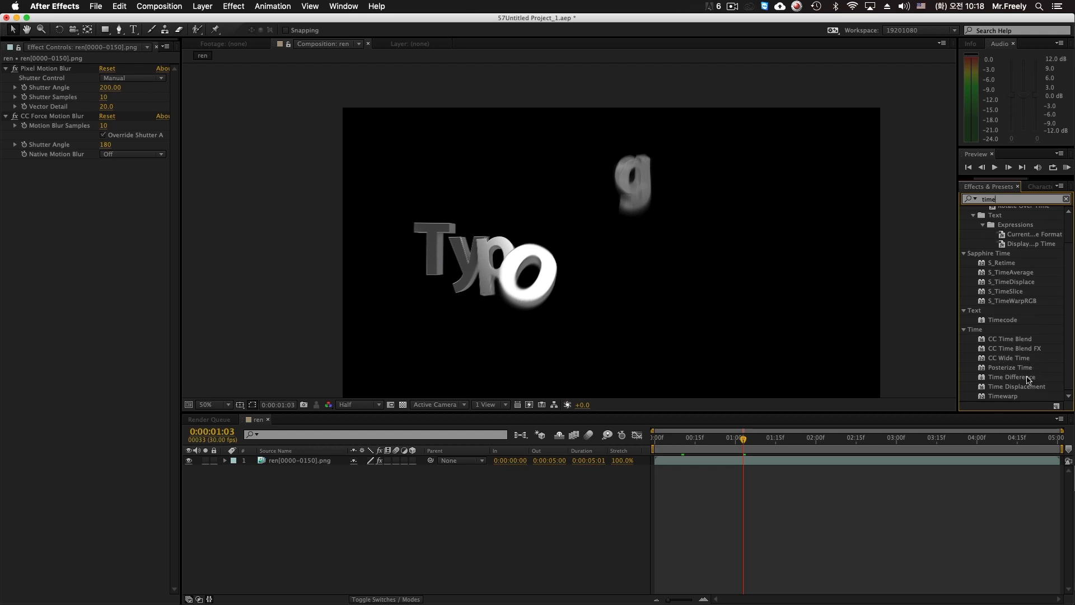
drag(990, 362, 573, 237)
drag(647, 248, 511, 304)
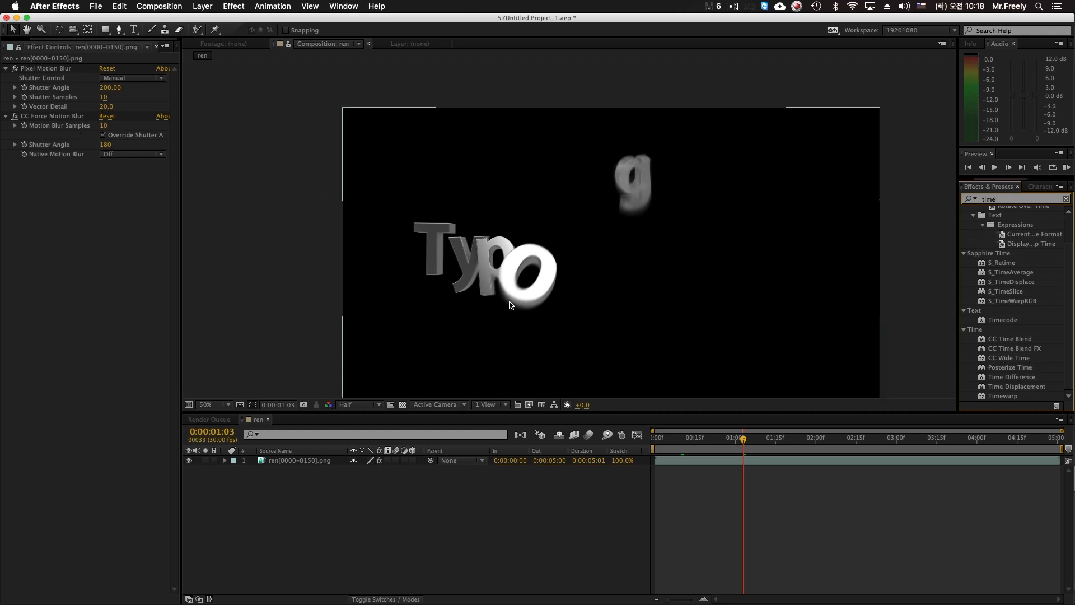
scroll(510, 304, up, 2)
scroll(500, 297, down, 2)
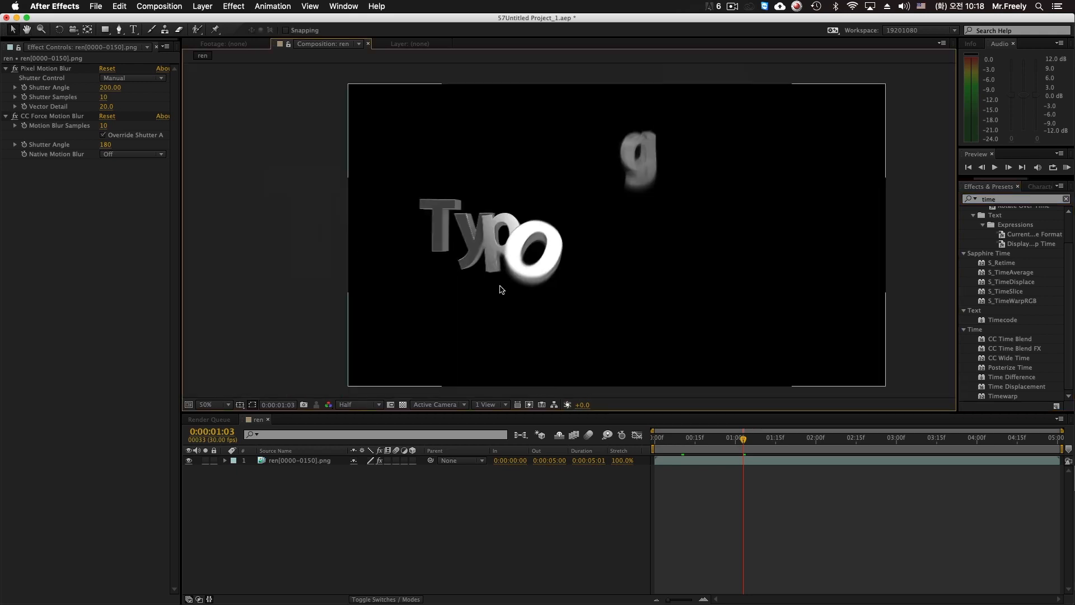
drag(569, 255, 547, 281)
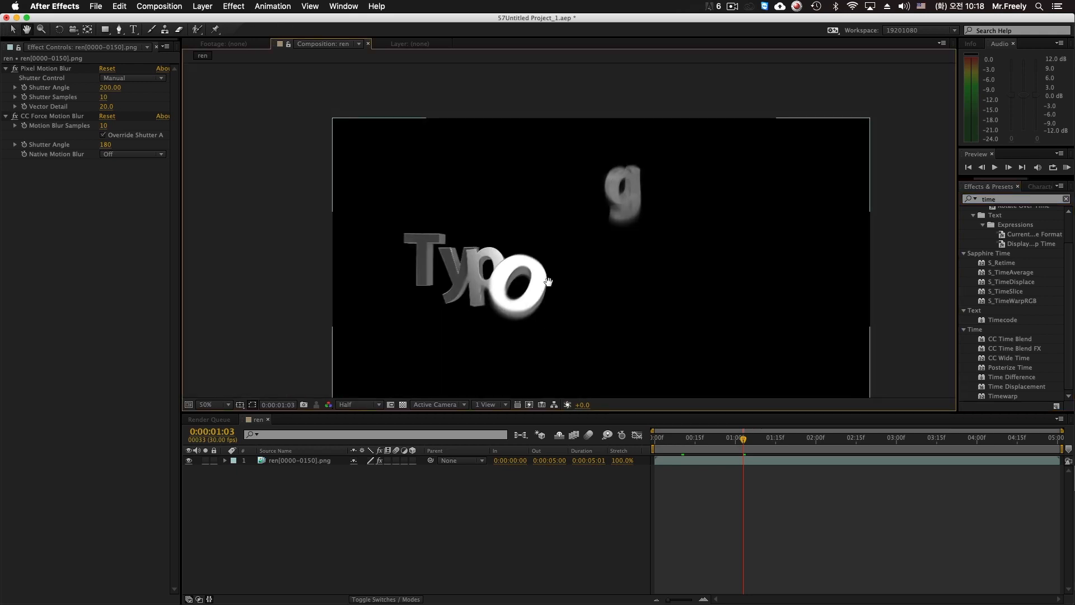
scroll(487, 261, down, 2)
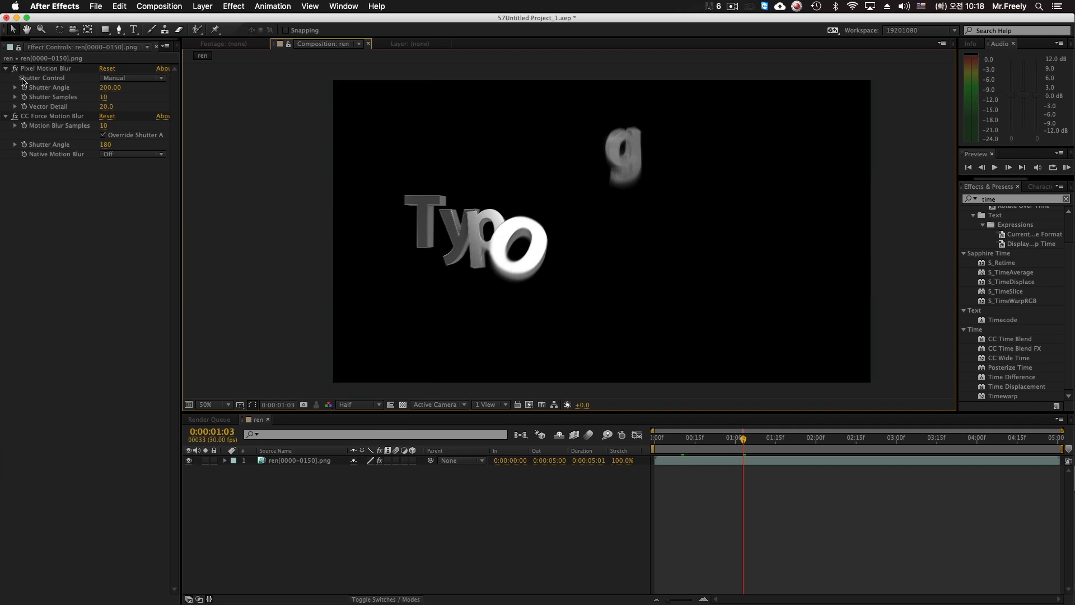
Set CC Force Motion Blur's Motion Blur Samples to 5 and Shutter Angle to 50, and check the letters up close
click(105, 125)
text(5)
key(Return)
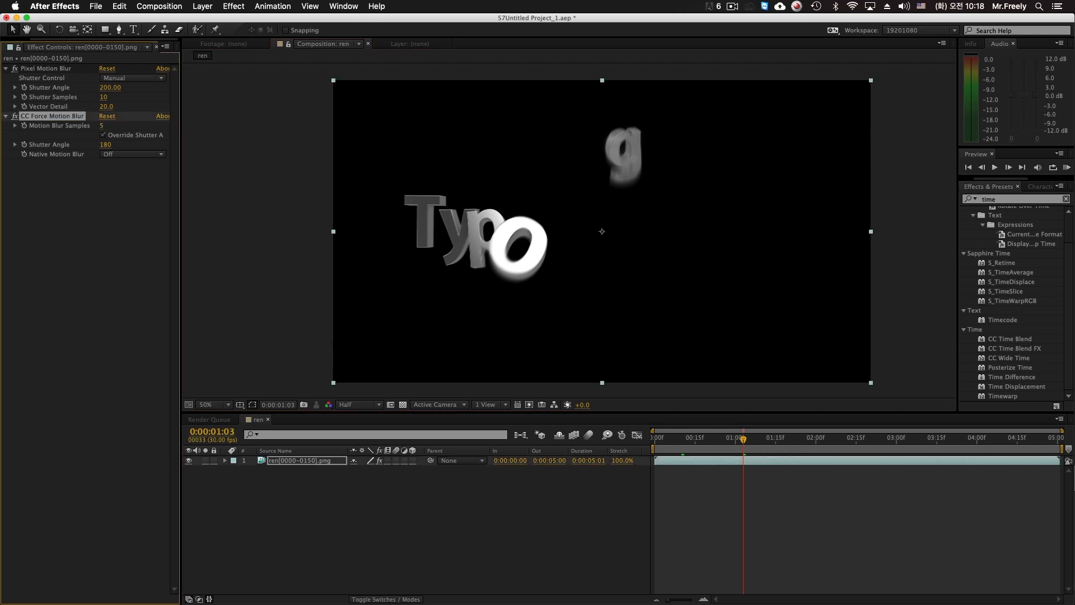
click(107, 144)
text(50)
key(Return)
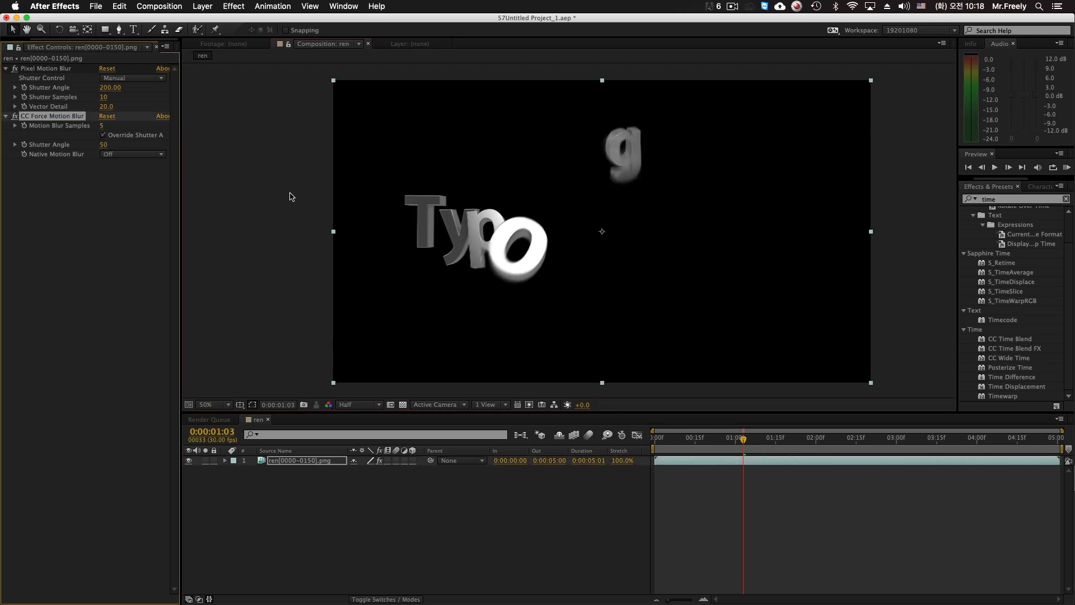
key(.)
drag(636, 187, 635, 258)
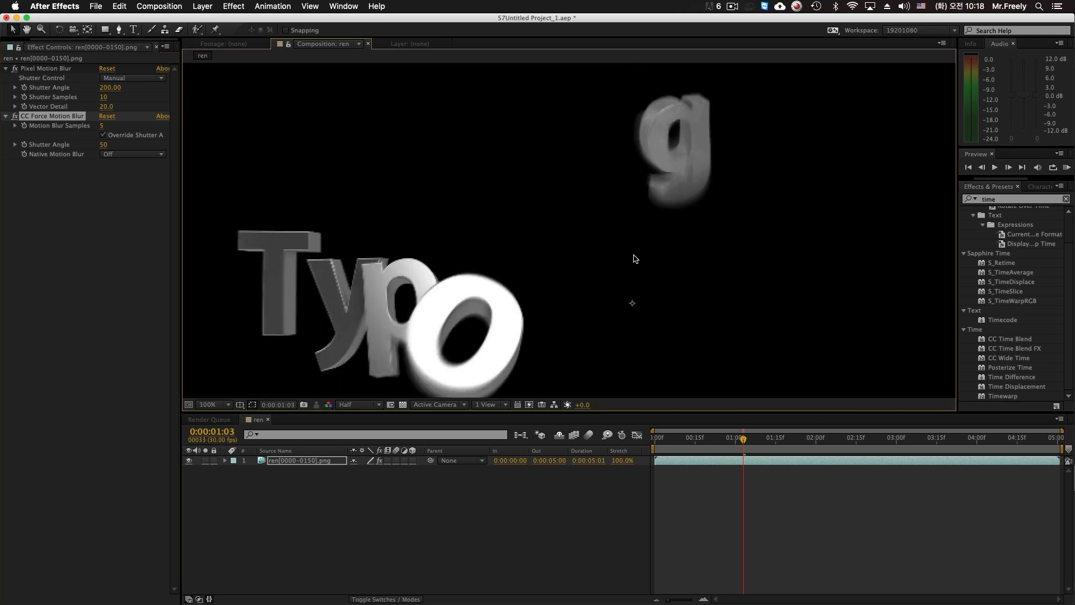
Set CC Force Motion Blur's Motion Blur Samples to 10 and save the project
key(super+s)
click(103, 125)
text(10)
key(Return)
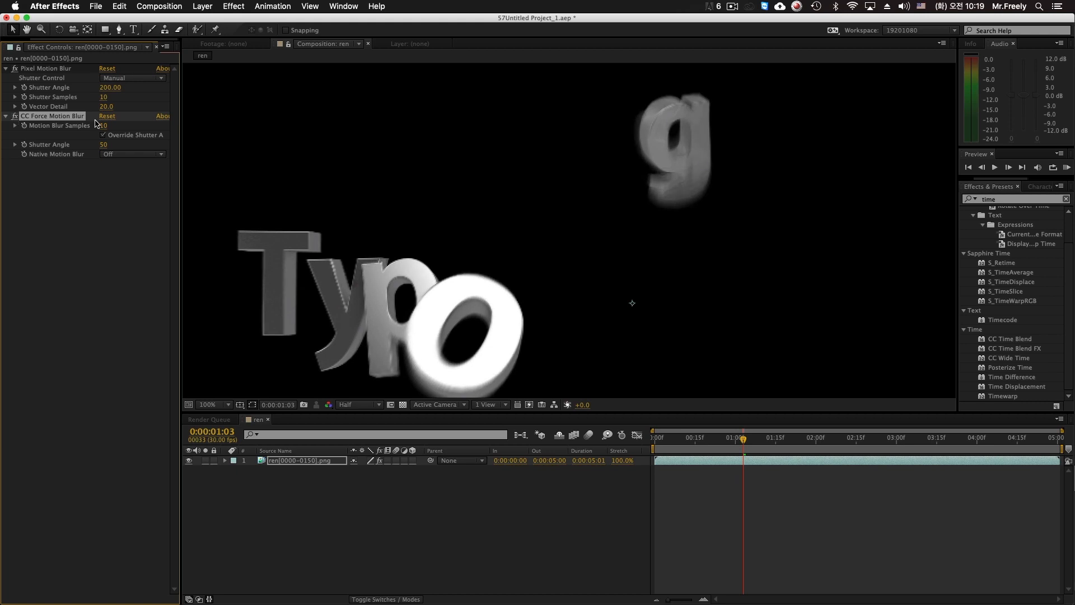
key(super+s)
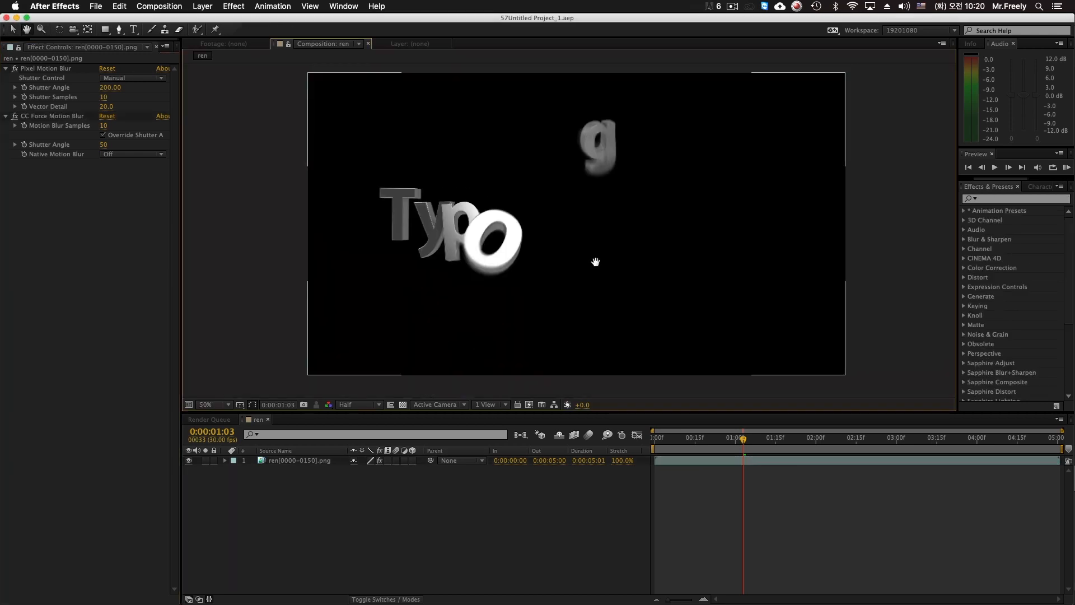